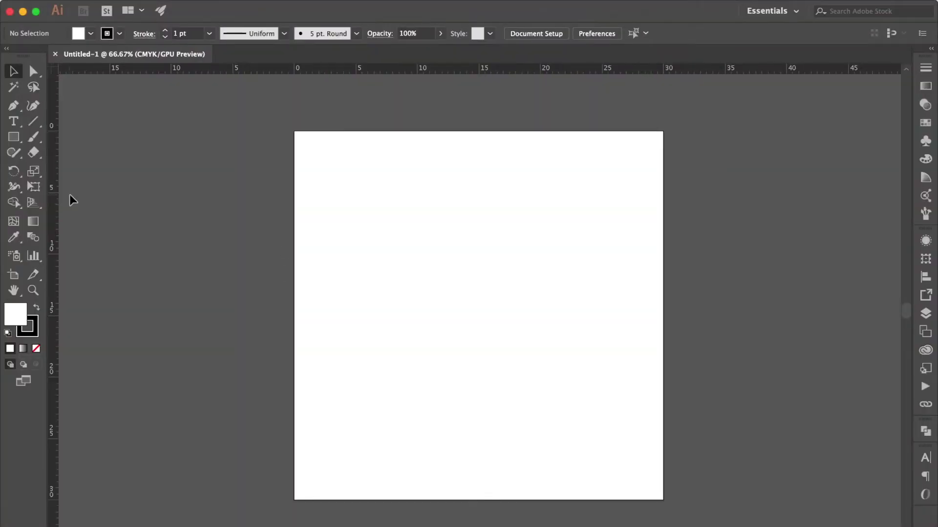
Draw the upper and lower long dividers across the artboard with the Pen tool and no fill.
left_click(13, 105)
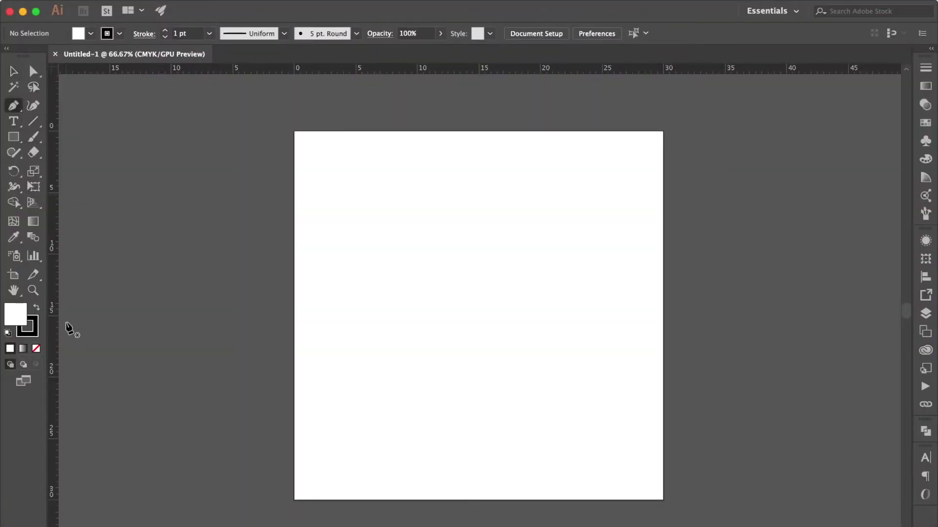
left_click(39, 349)
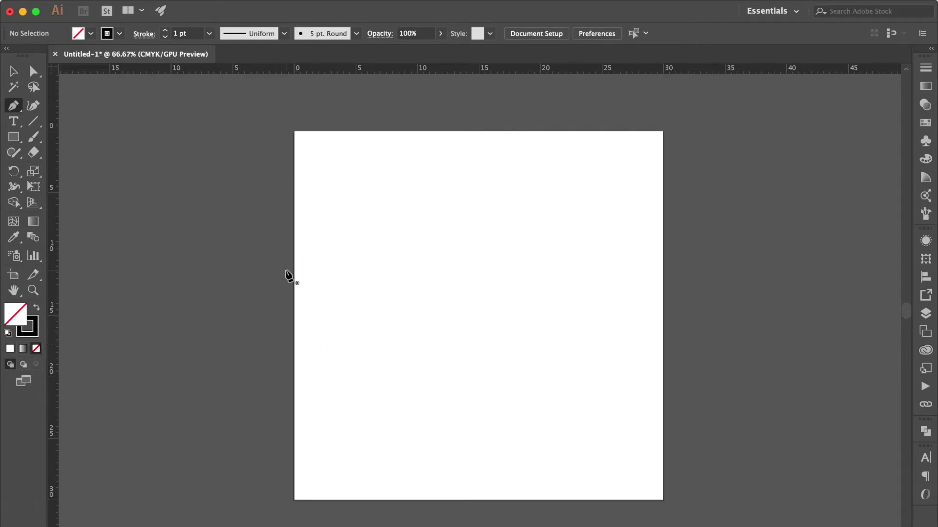
left_click(280, 290)
left_click(672, 201)
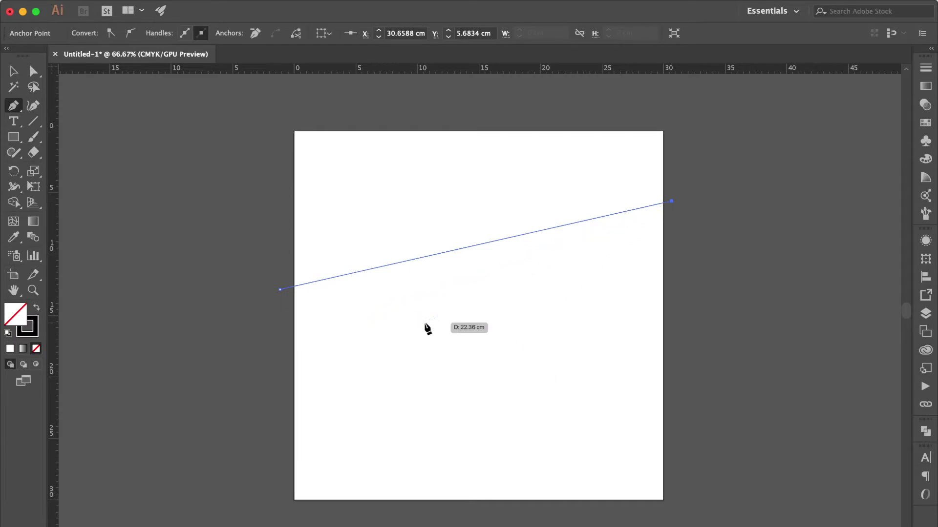
left_click(279, 361)
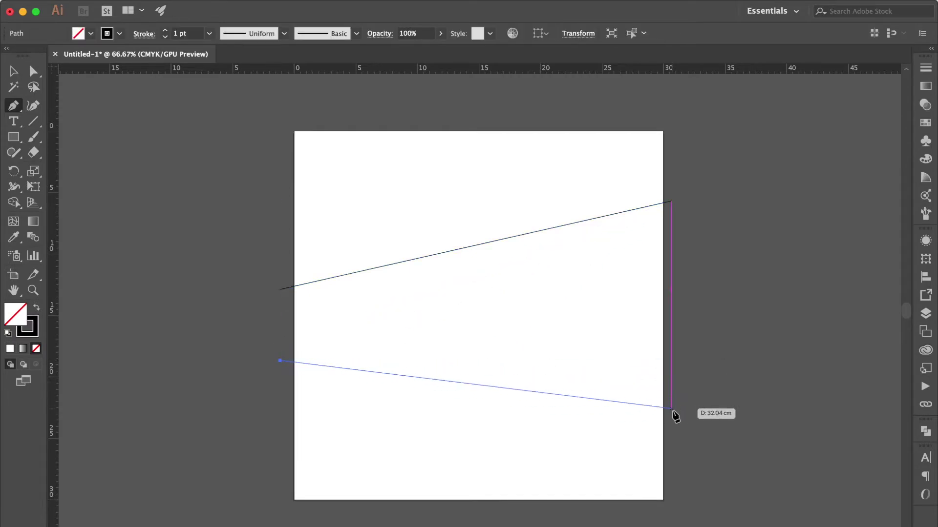
left_click(672, 410)
key("Escape")
Add three short dividers: one down to the upper line, two from the lower line down.
left_click(392, 120)
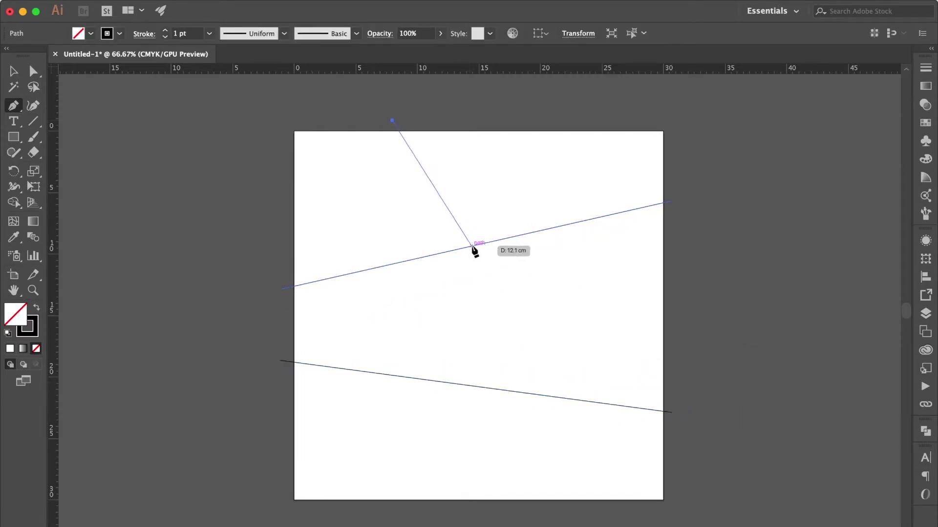
left_click(473, 245)
key("Escape")
left_click(398, 376)
left_click(425, 511)
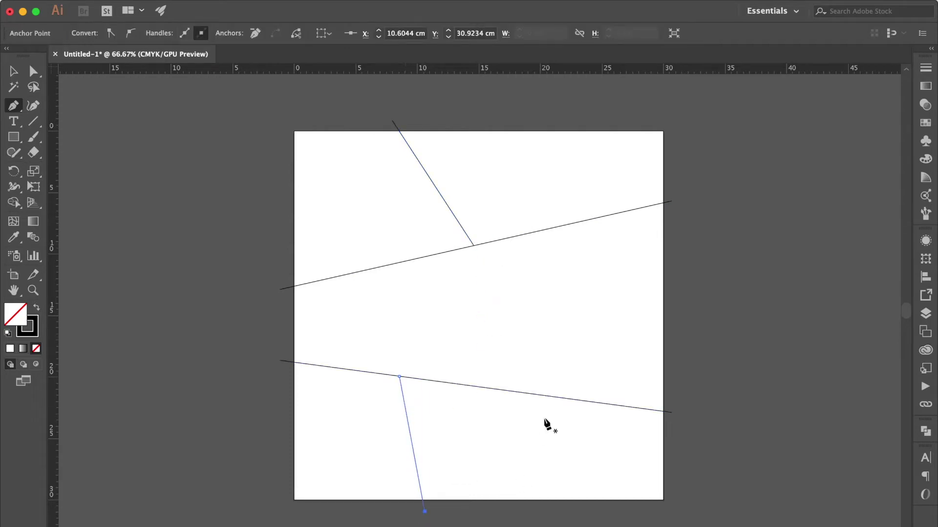
key("Escape")
left_click(547, 396)
left_click(518, 511)
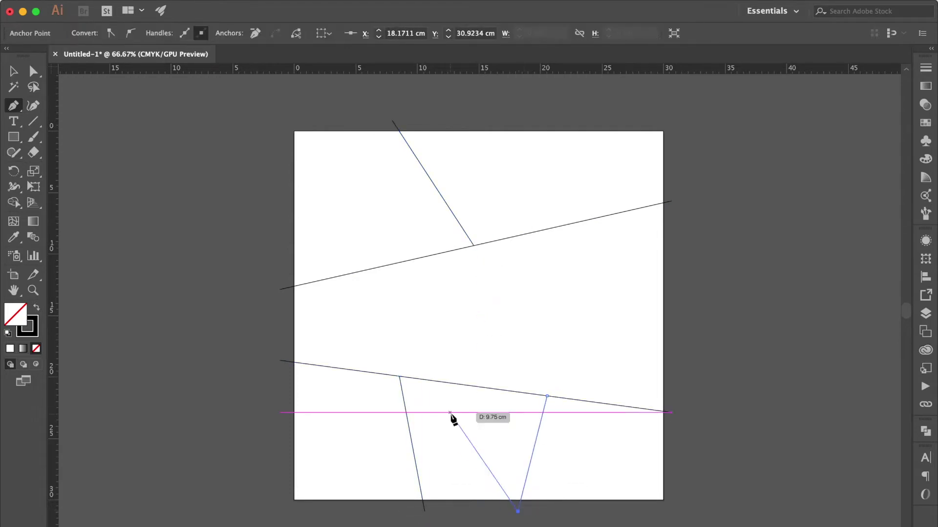
left_click(13, 72)
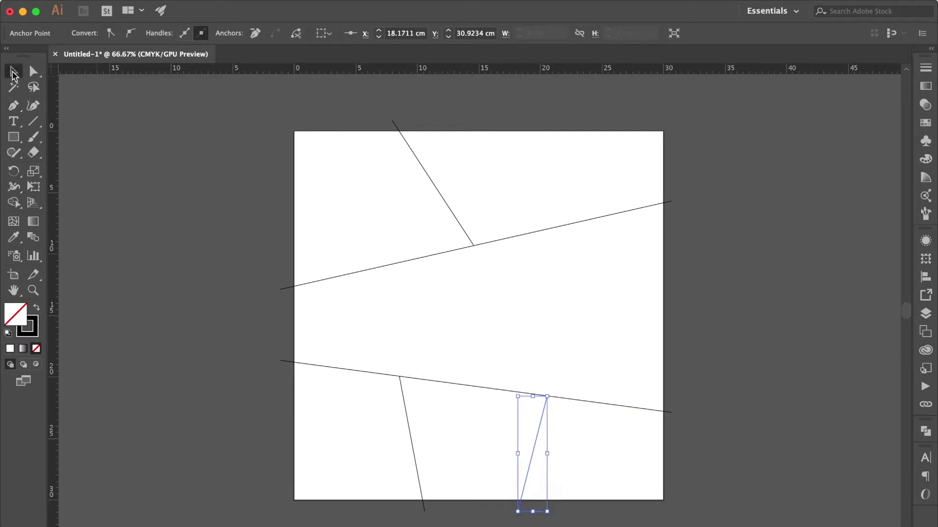
Set all divider lines to a 10 pt stroke weight.
left_click_drag(470, 359, 691, 475)
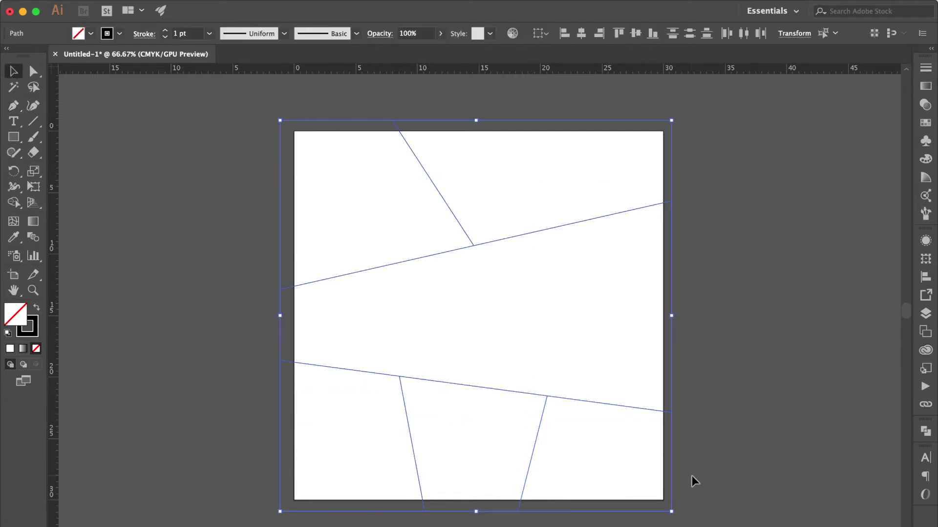
left_click(927, 70)
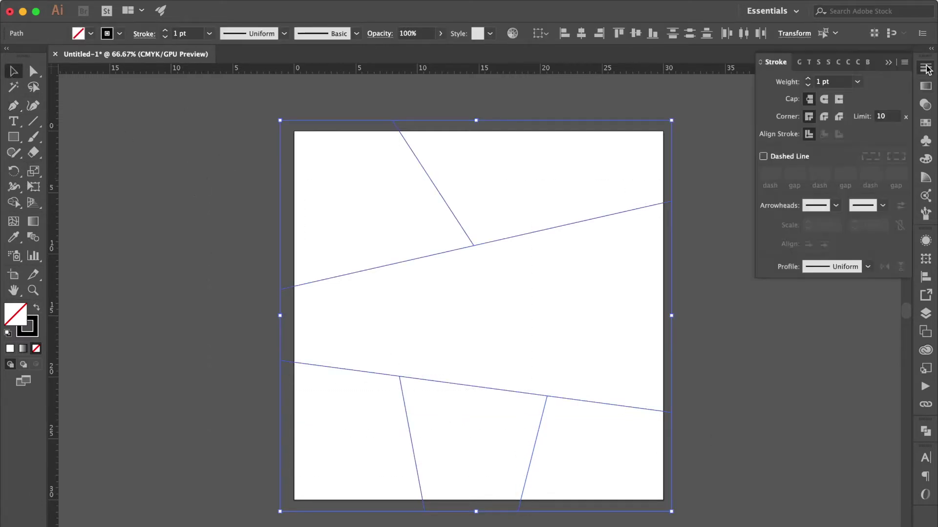
left_click(860, 86)
left_click(879, 268)
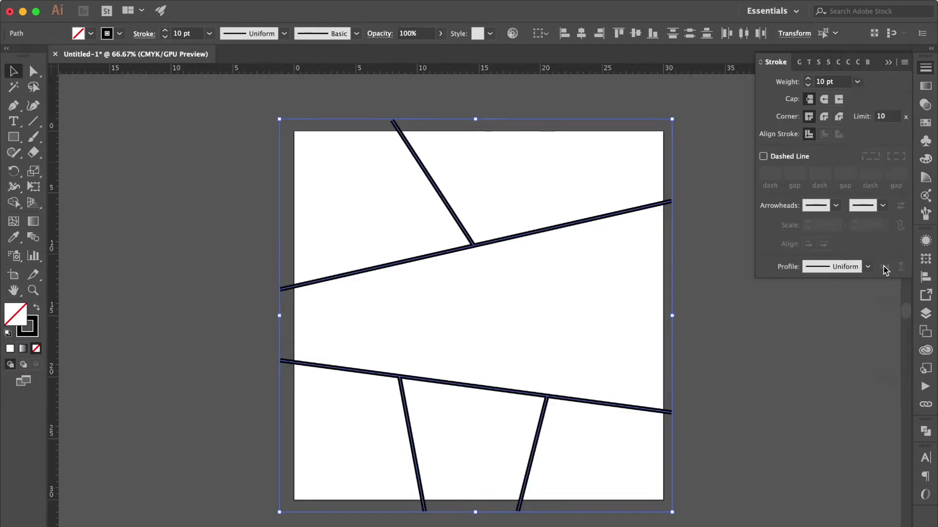
Expand the dividers' strokes only into solid shapes, with default white fill and black stroke.
left_click(179, 6)
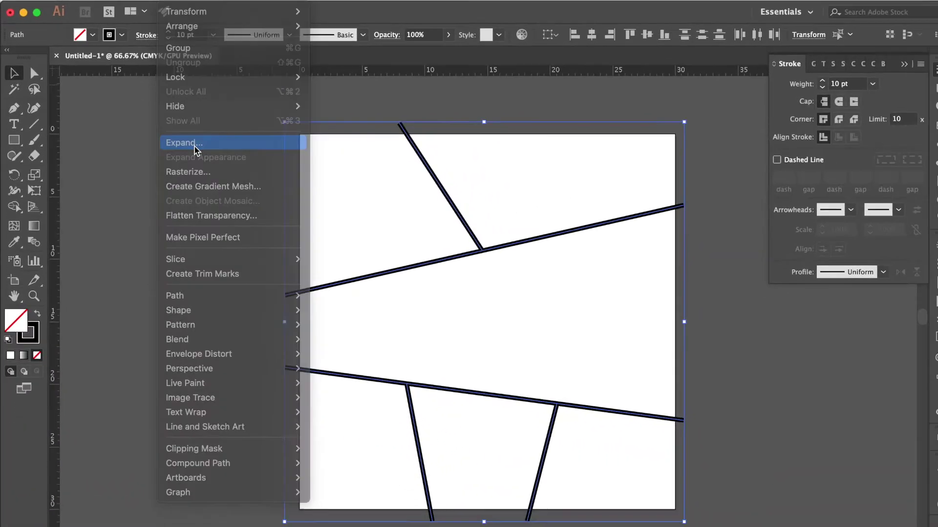
left_click(195, 144)
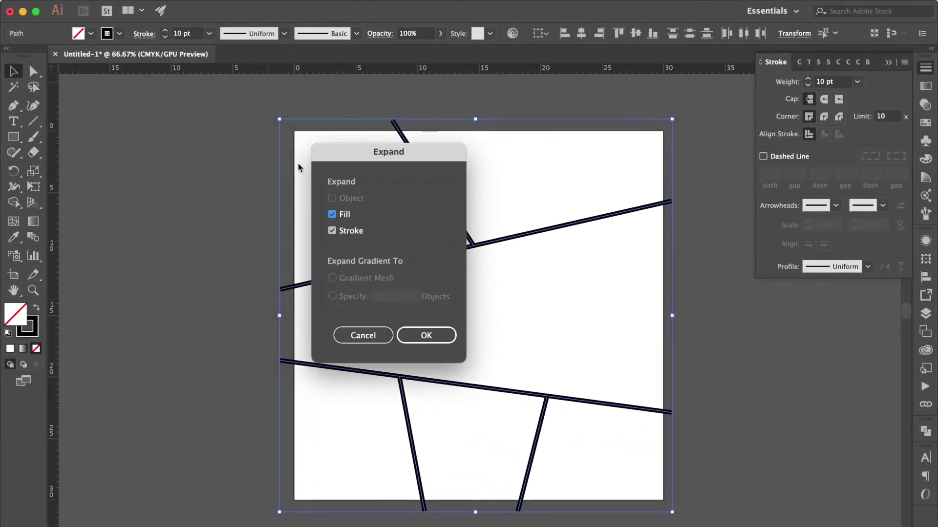
left_click(337, 215)
left_click(437, 344)
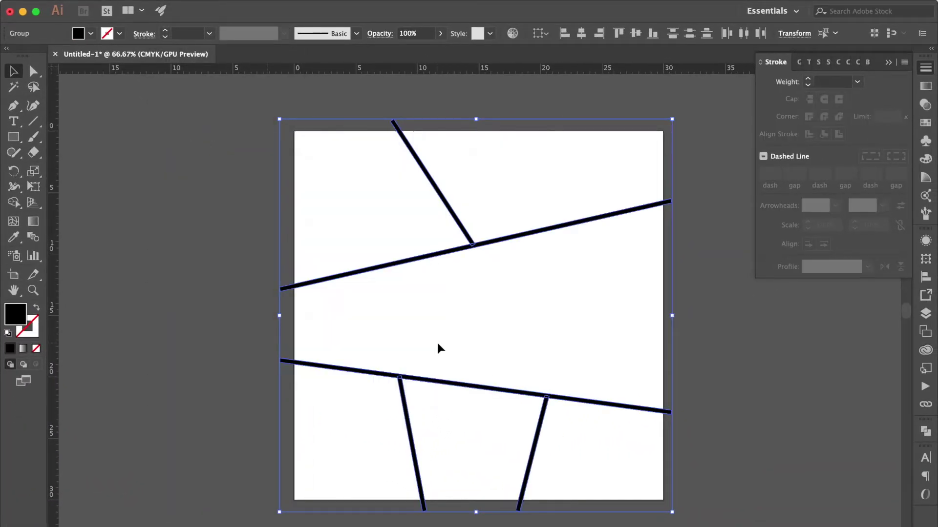
left_click(8, 334)
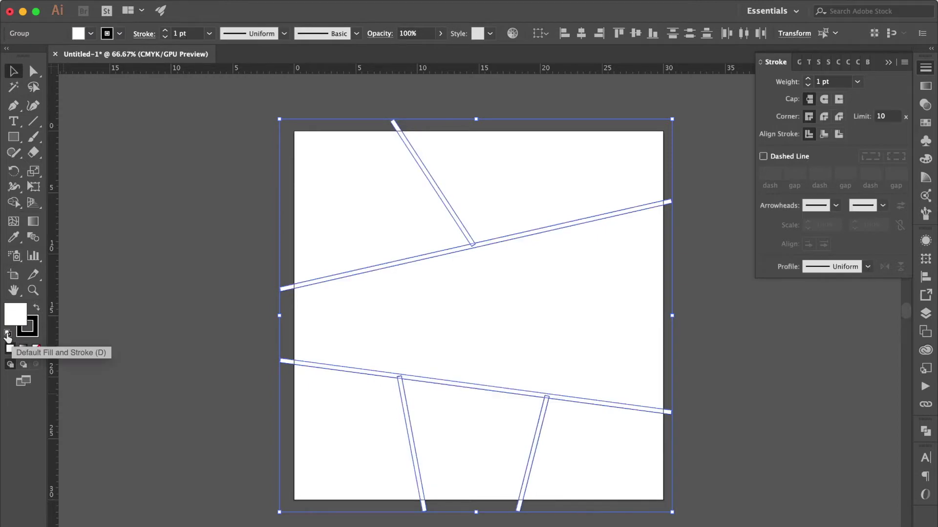
Unite the divider shapes with Pathfinder and give the result a 2 pt outline.
left_click(926, 433)
left_click(769, 461)
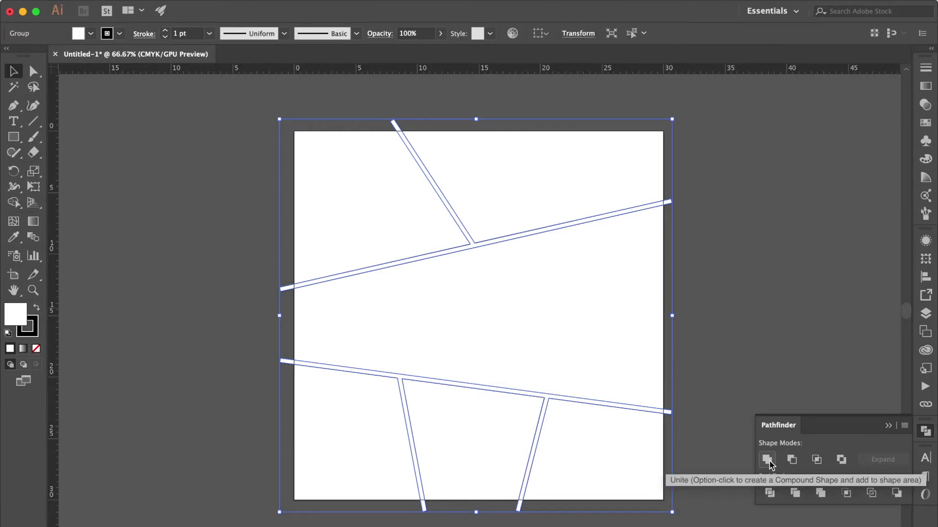
left_click(925, 68)
left_click(857, 82)
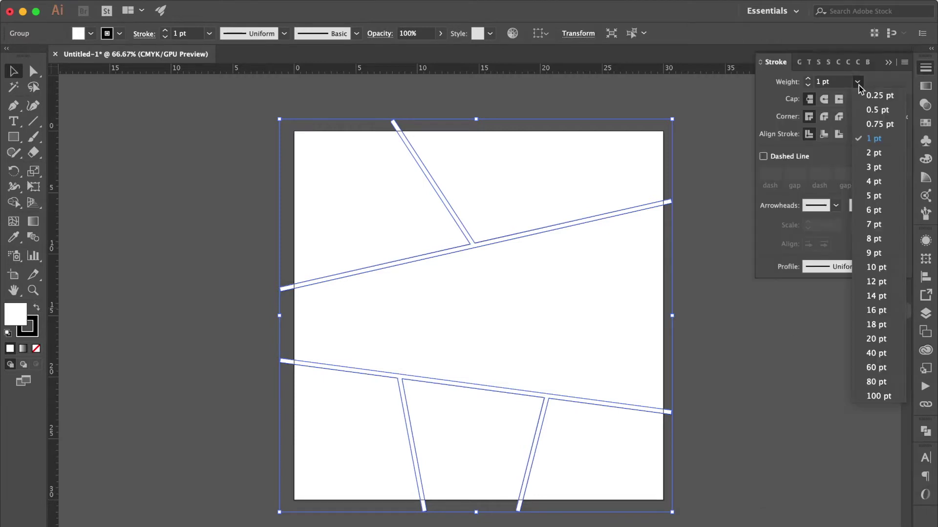
left_click(877, 154)
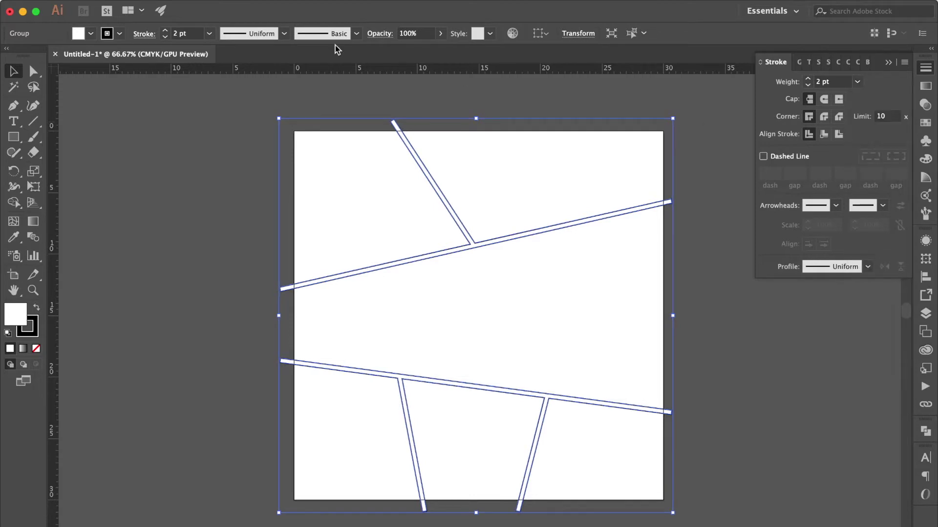
left_click(105, 105)
left_click(15, 138)
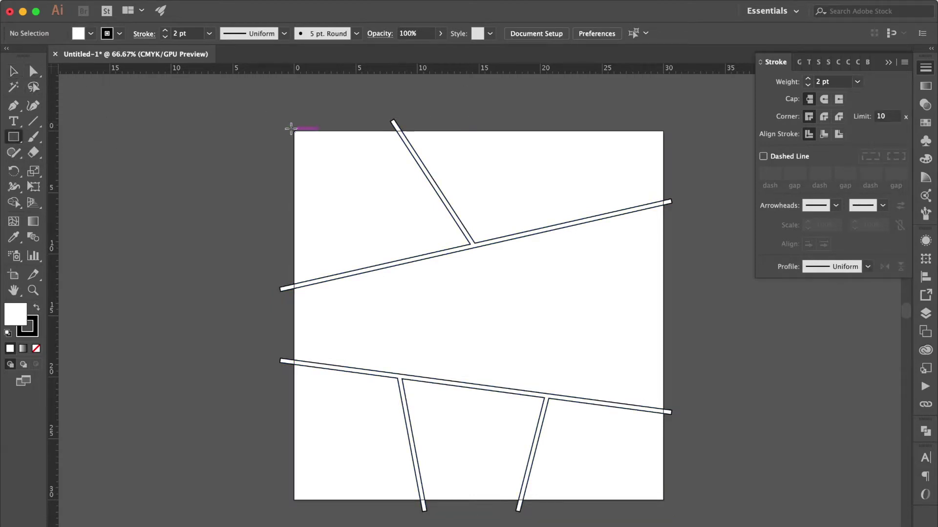
Draw a white rectangle covering the whole page.
key("super+shift+F9")
left_click_drag(288, 127, 667, 505)
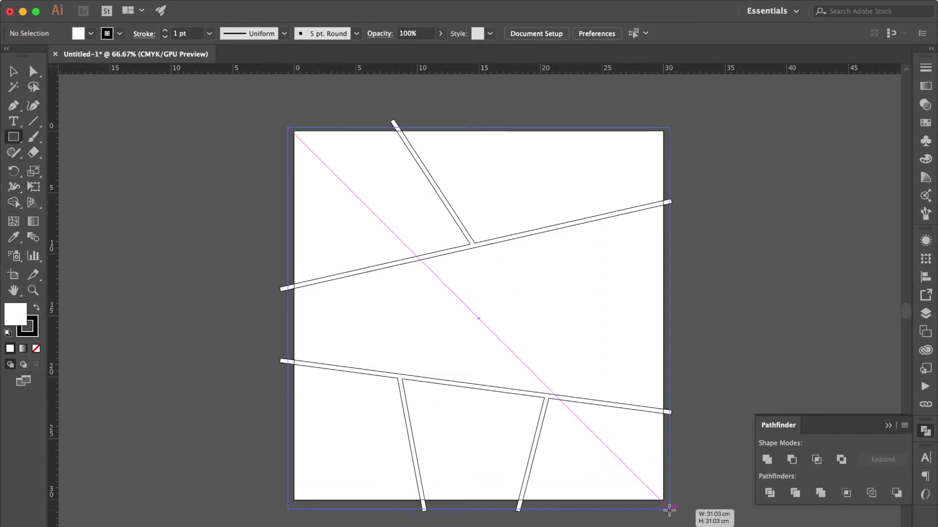
left_click_drag(668, 505, 667, 506)
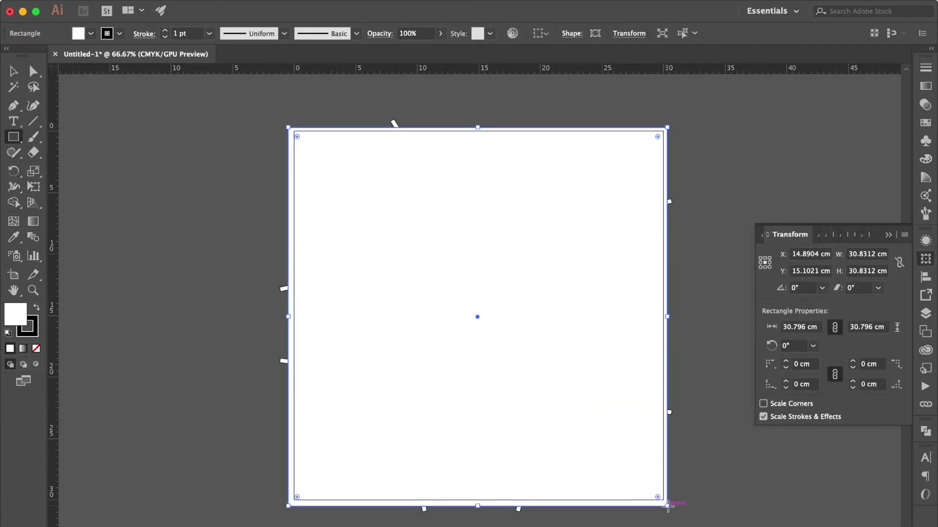
Select everything and Alt-drag a copy to the left of the page.
left_click(7, 74)
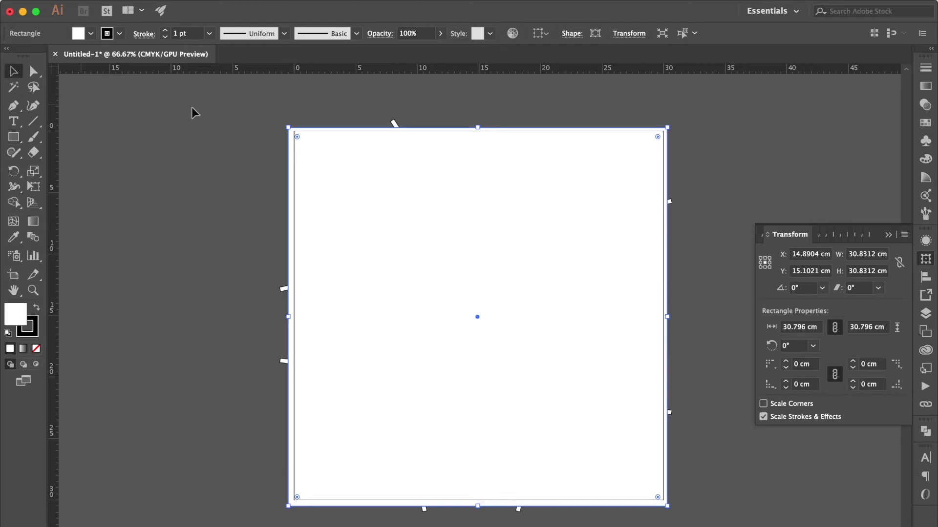
key("super+a")
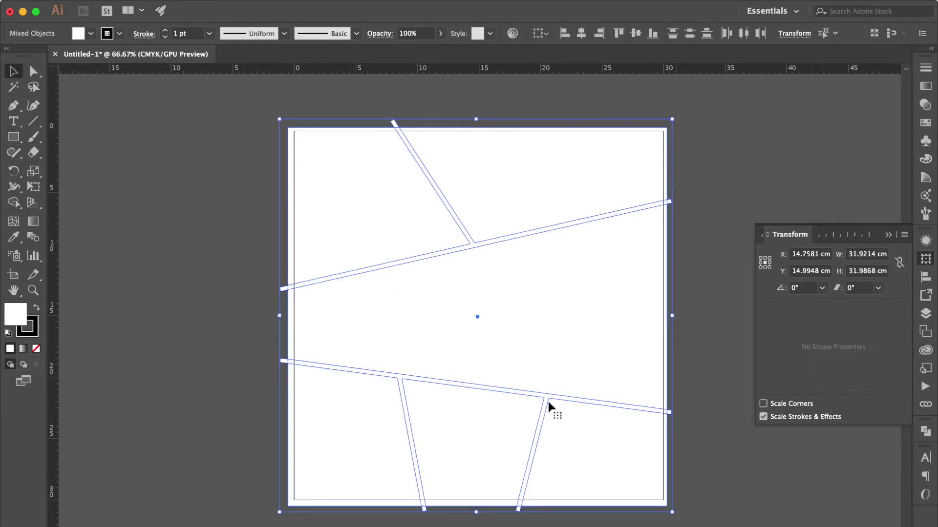
left_click_drag(580, 354, 170, 354)
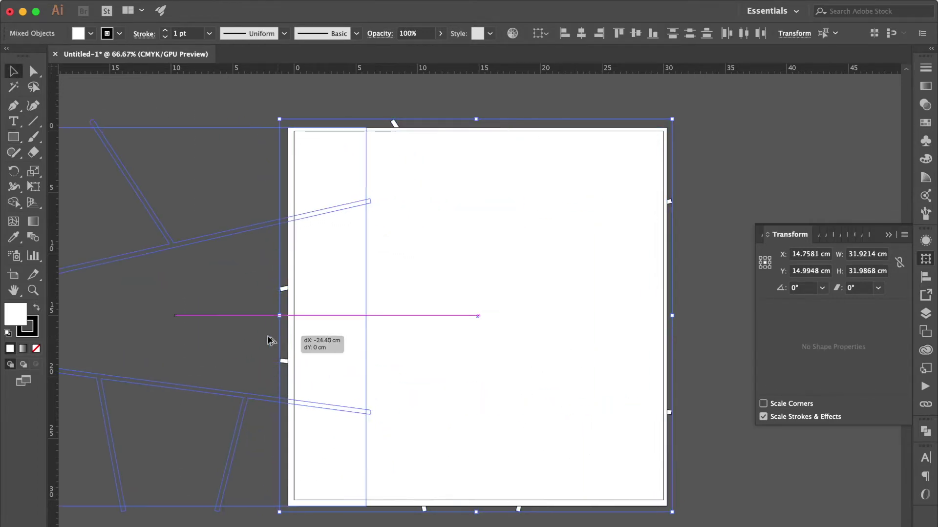
scroll(479, 247, "left", 5)
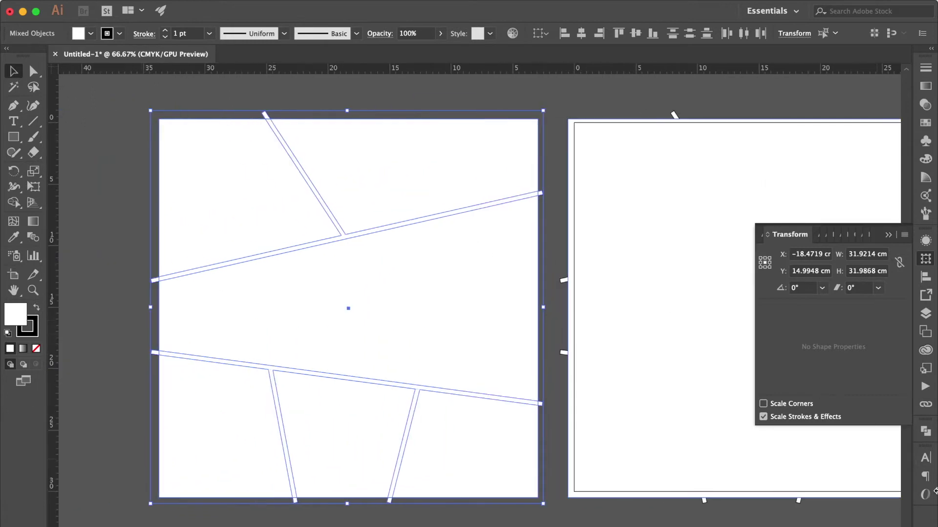
Divide the copied layout into separate panel pieces and ungroup them.
left_click(925, 431)
left_click(770, 494)
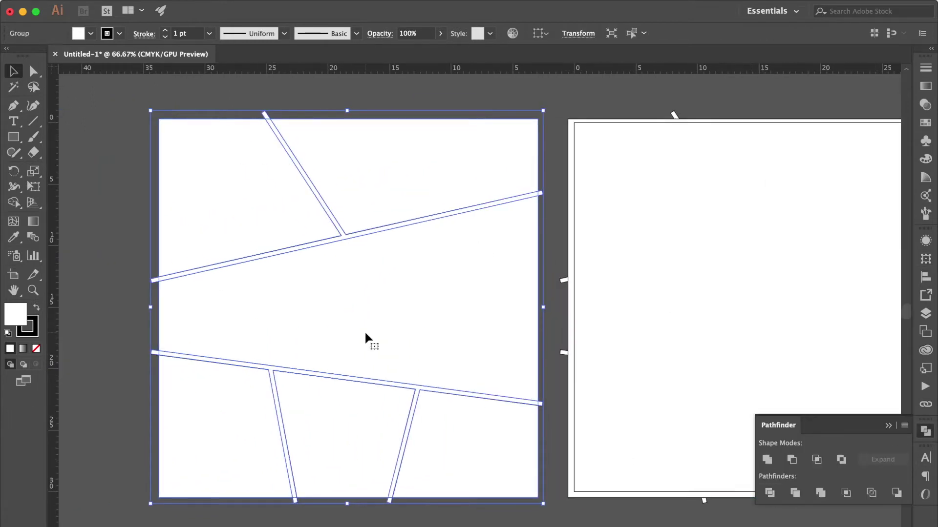
right_click(364, 330)
left_click(391, 440)
left_click(548, 99)
scroll(548, 98, "right", 2)
Move the top-left, bottom-left, bottom-right and bottom-middle trapezoid pieces onto the page.
mouse_move(102, 127)
left_mouse_down()
mouse_move(567, 142)
mouse_move(511, 126)
left_mouse_up()
left_click_drag(102, 376, 511, 503)
scroll(511, 503, "down", 3)
scroll(510, 503, "right", 2)
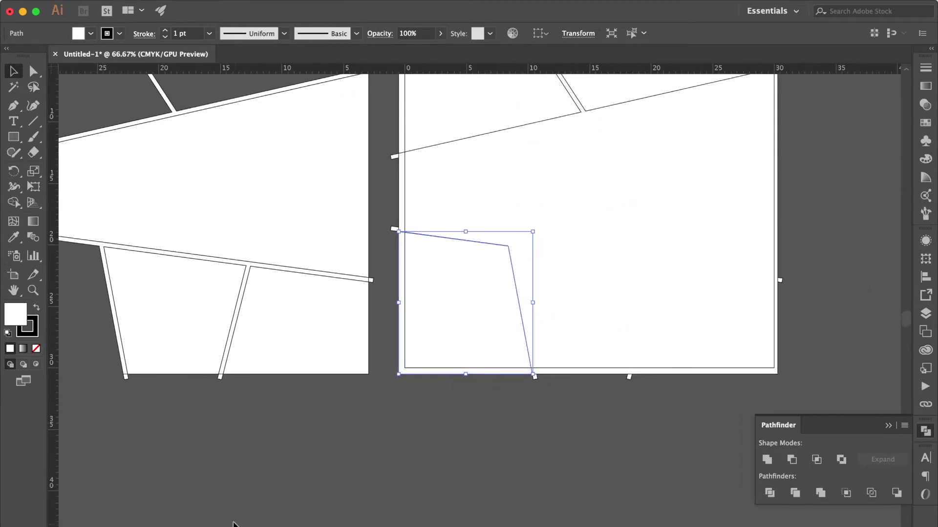
left_click_drag(369, 375, 777, 375)
left_click(208, 378)
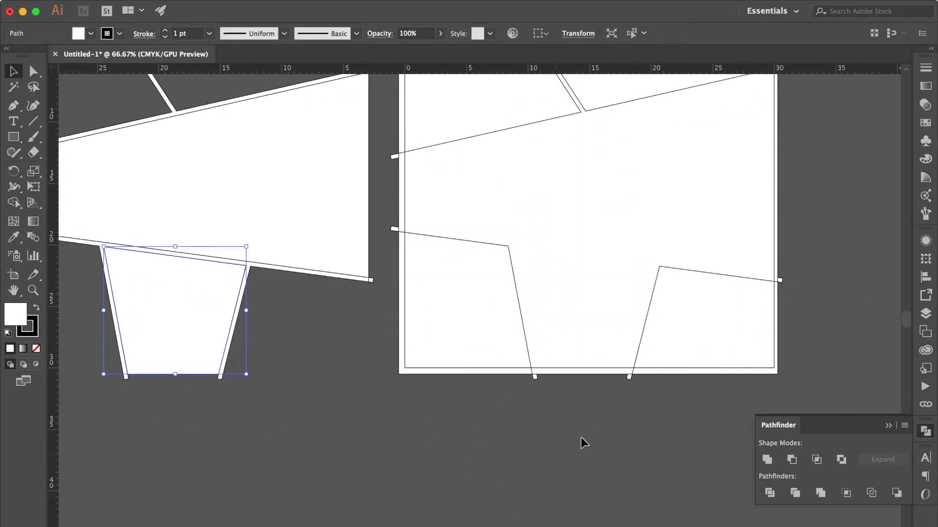
scroll(584, 246, "up", 2)
left_click_drag(157, 341, 271, 403)
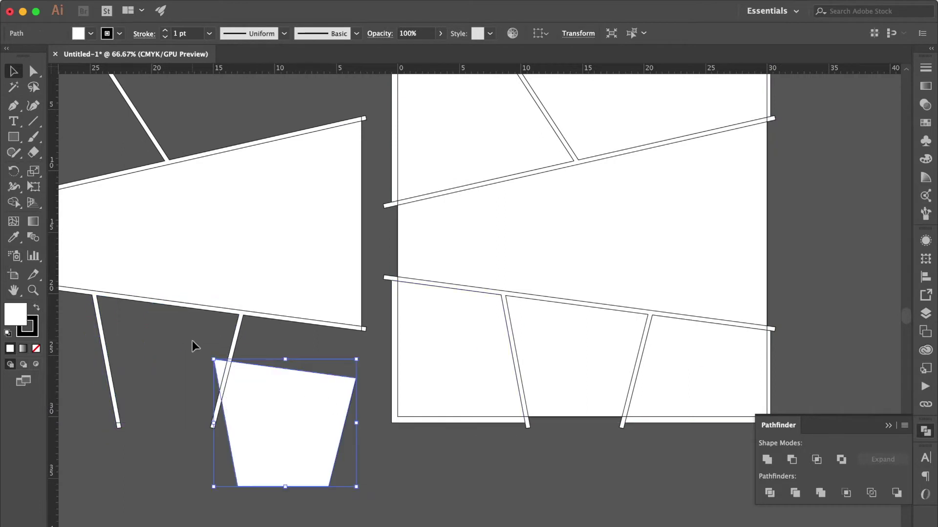
left_click_drag(237, 364, 525, 301)
Move the upper-left diagonal divider piece onto the page.
left_click(351, 130)
scroll(370, 106, "up", 1)
scroll(371, 105, "left", 3)
left_click(262, 165)
left_click_drag(235, 188, 644, 188)
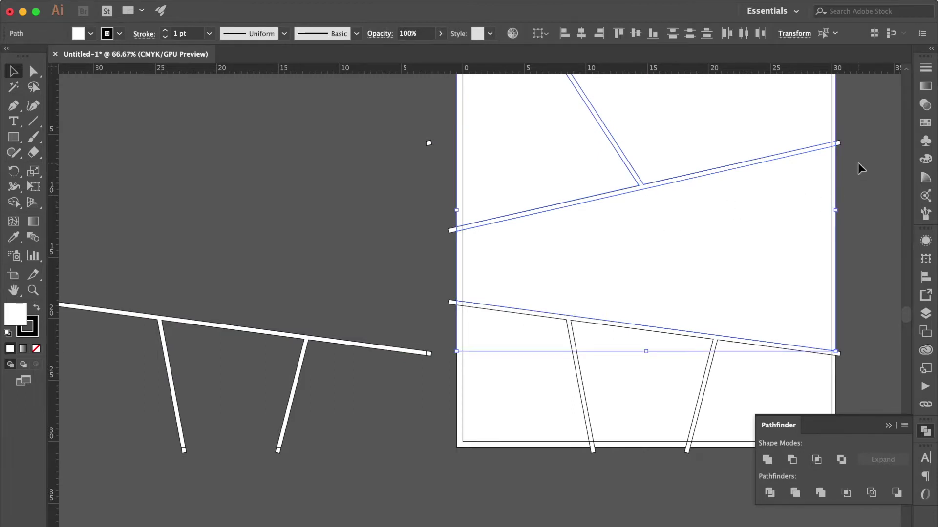
Delete the stray T-shaped lines and fragments lying beside the artboard.
left_click(644, 184)
scroll(643, 185, "up", 2)
key("ctrl+z")
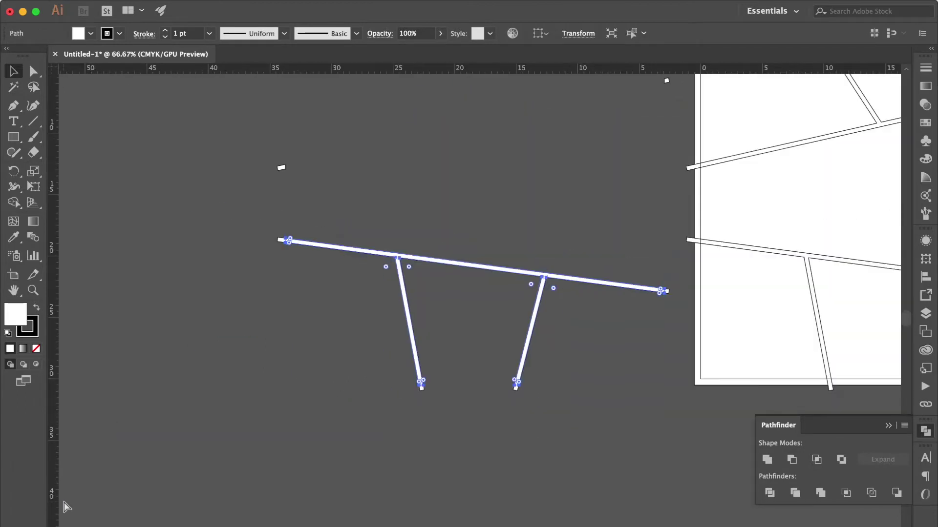
scroll(121, 389, "up", 5)
scroll(121, 389, "right", 3)
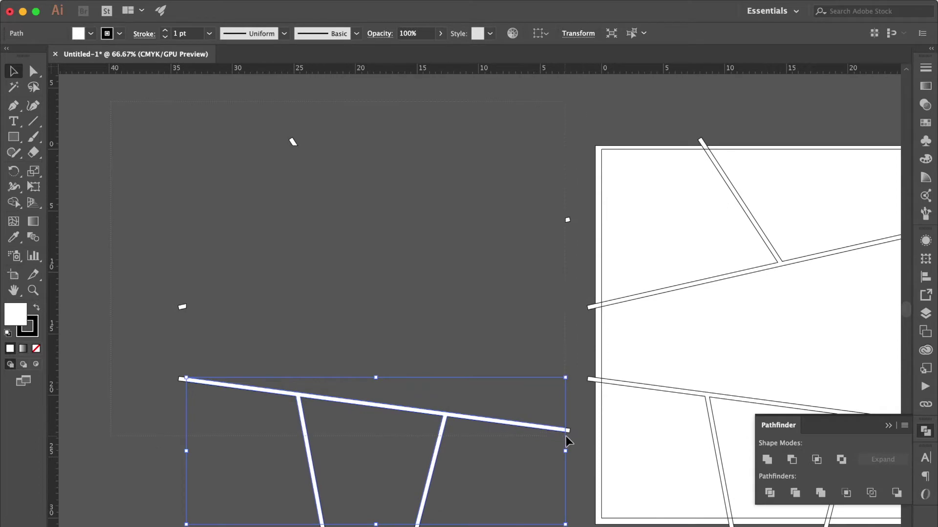
key("Delete")
scroll(562, 293, "up", 2)
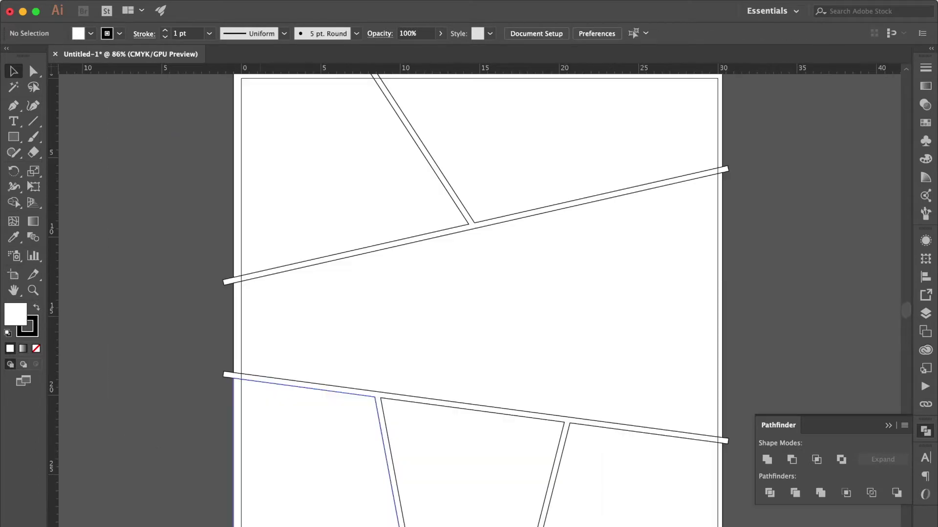
scroll(513, 185, "down", 2)
left_click_drag(513, 186, 382, 371)
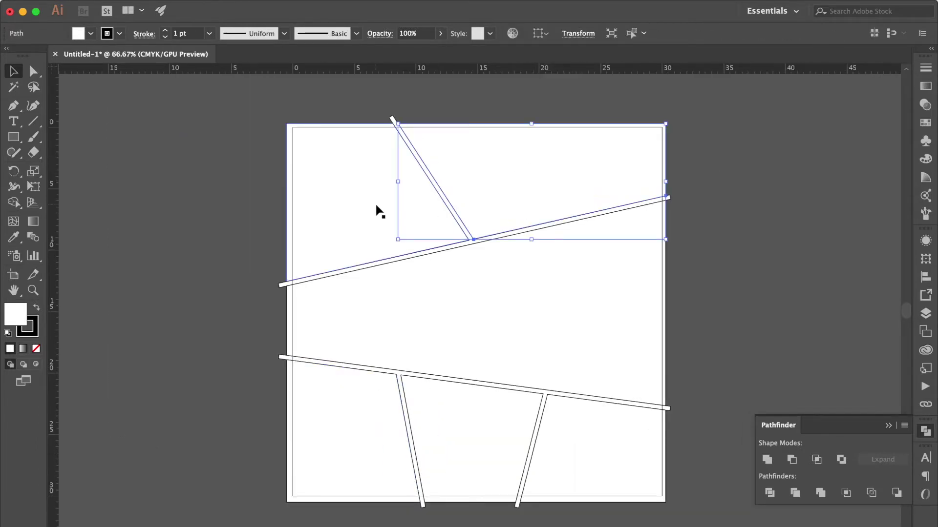
Group the selected panel shapes, including the two lower strips, and remove their outlines.
left_click(459, 425, "shift")
key("ctrl+g")
left_click(37, 336)
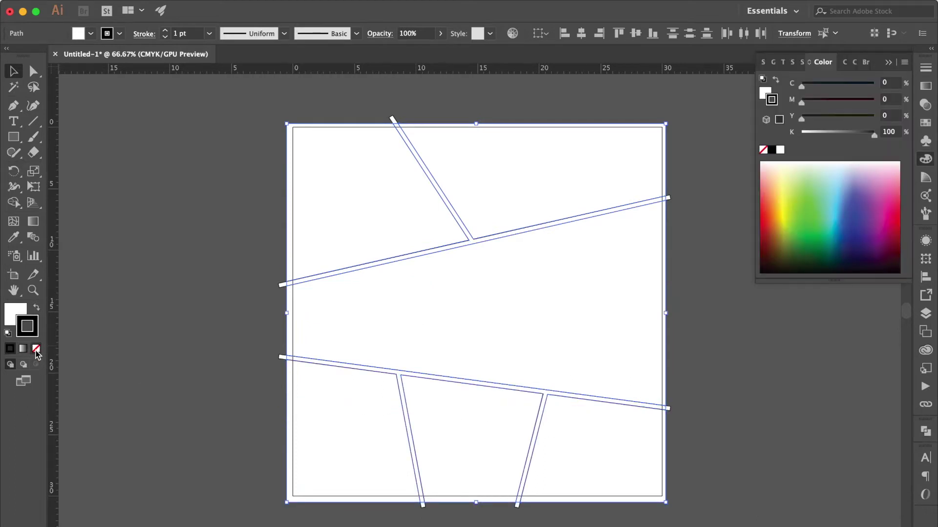
left_click(36, 350)
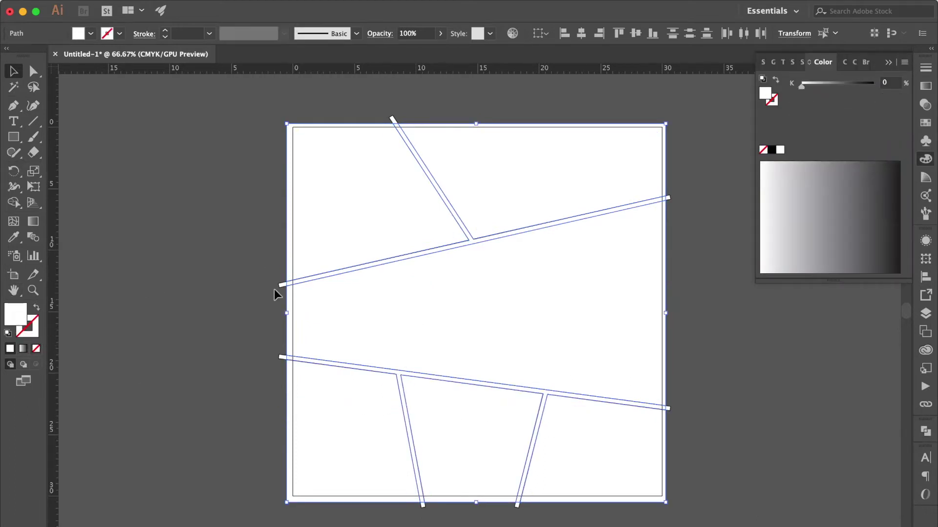
left_click(293, 220)
Fill the top-right panel dark blue, and the middle and bottom-left panels black.
left_click_drag(488, 156, 722, 117)
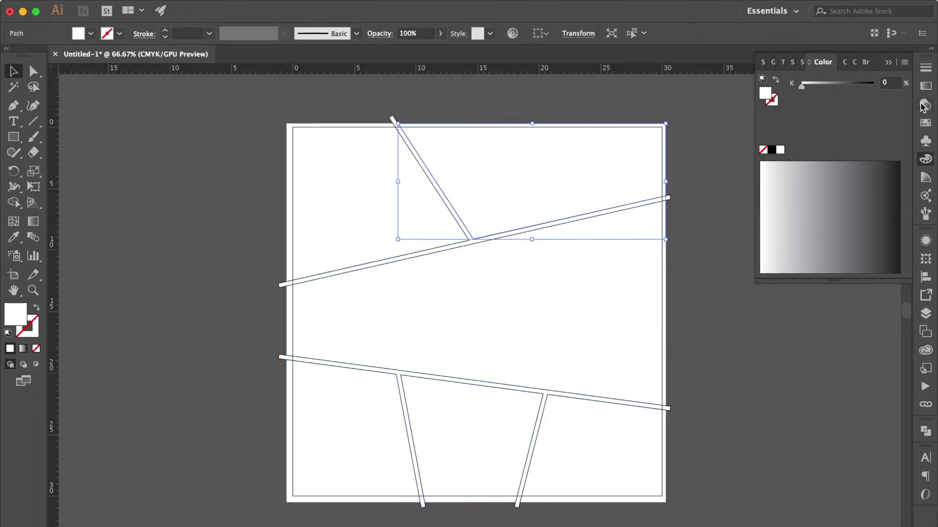
left_click(924, 124)
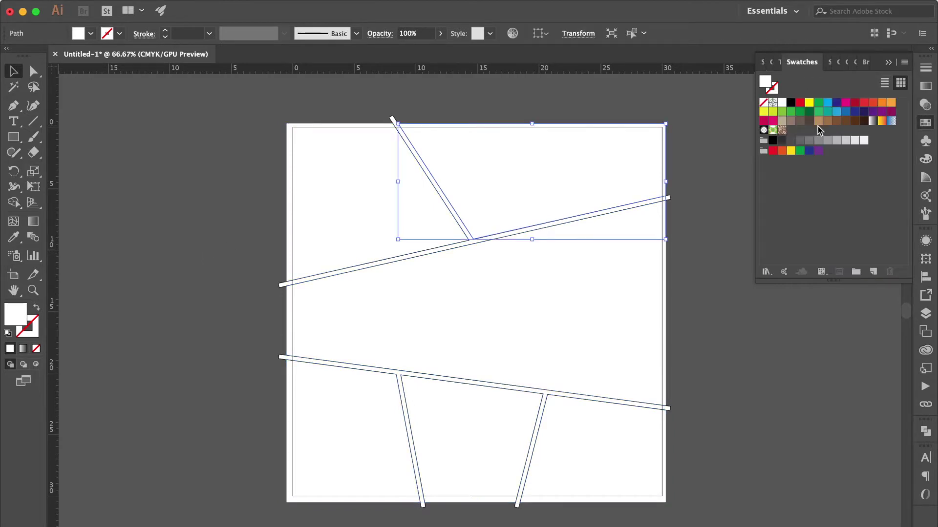
left_click(836, 104)
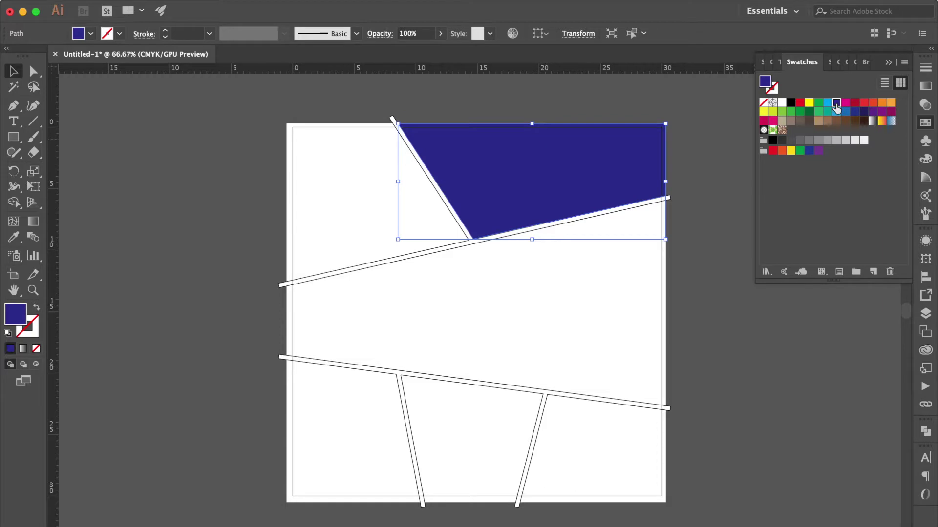
left_click(611, 352)
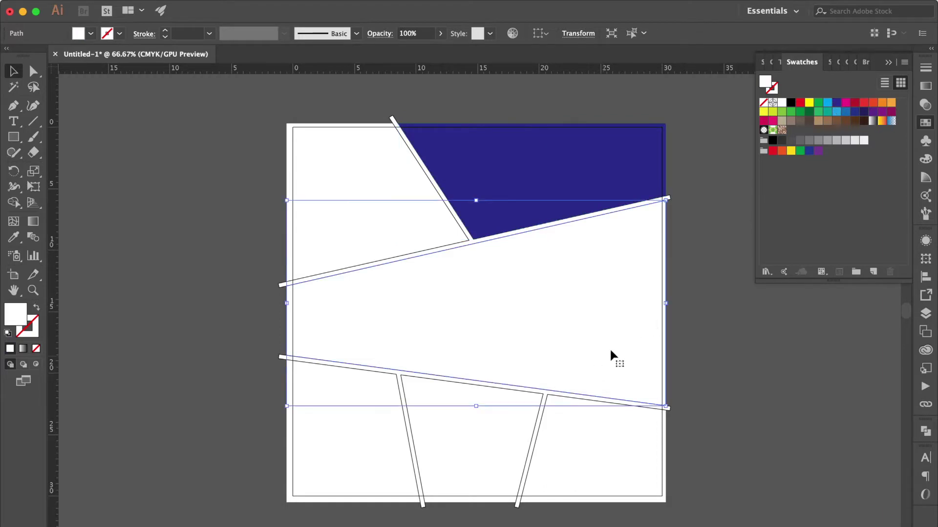
left_click(773, 141)
left_click(349, 454)
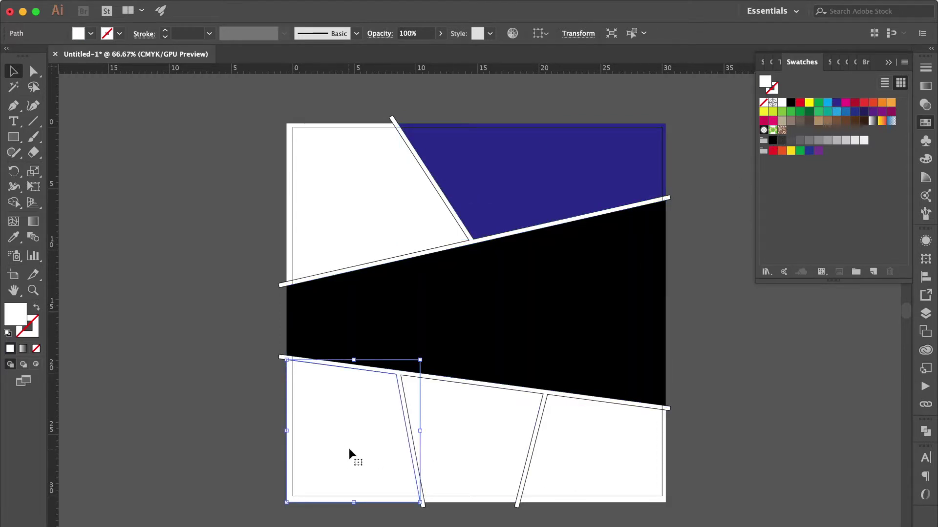
left_click(773, 141)
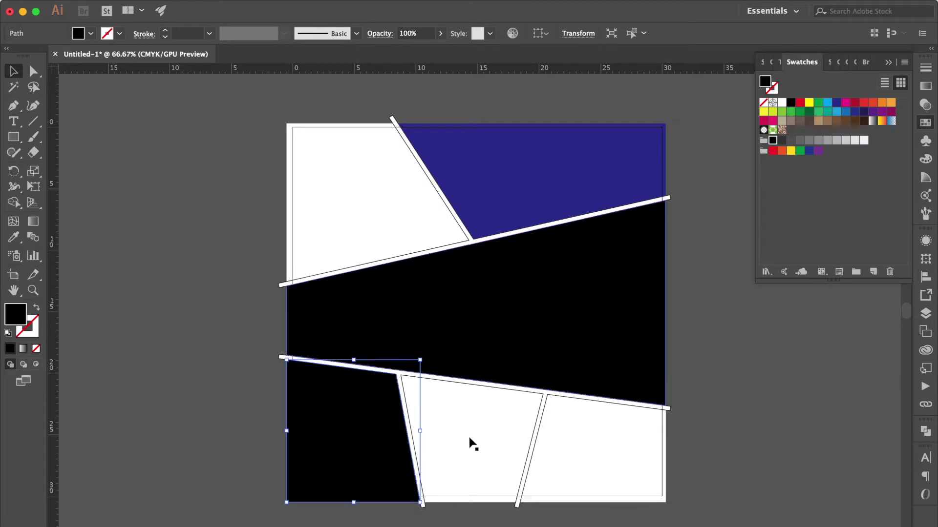
Fill the bottom-middle panel red, bottom-right orange, and top-left magenta.
left_click(479, 428)
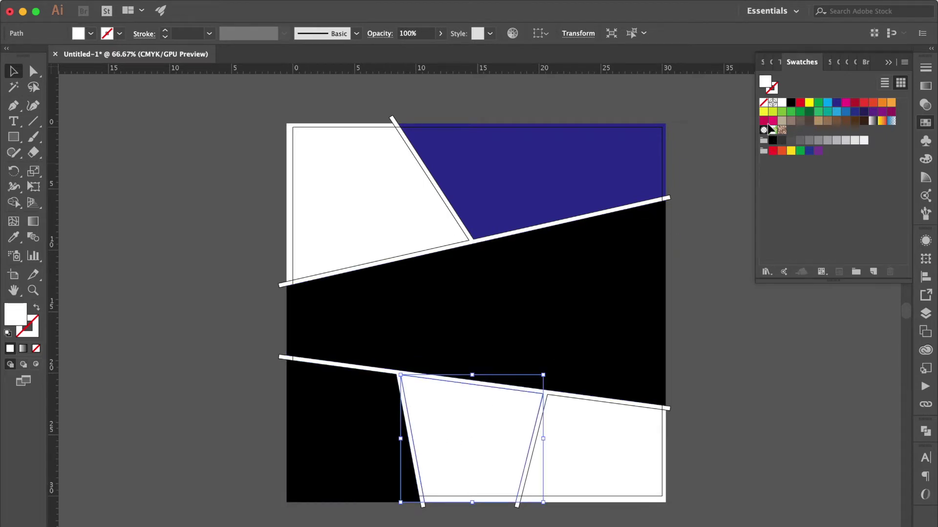
left_click(801, 104)
left_click(596, 443)
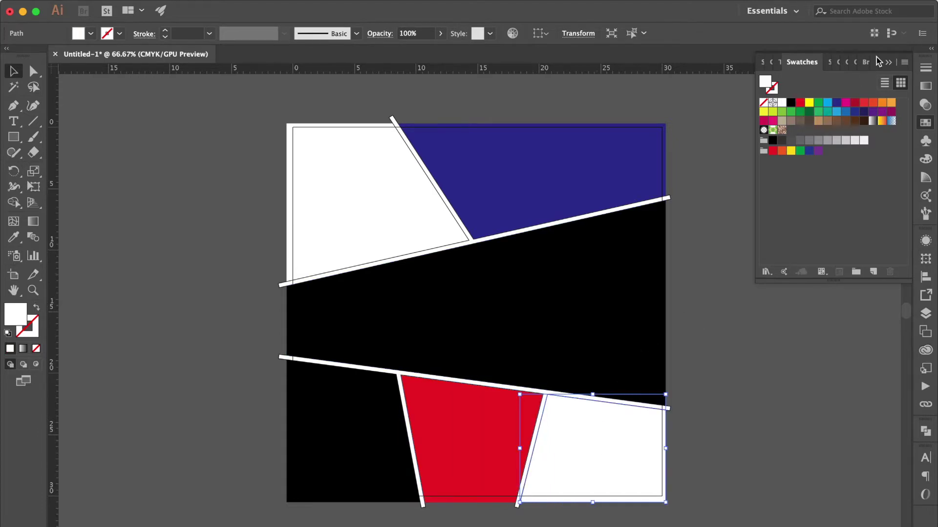
left_click(882, 104)
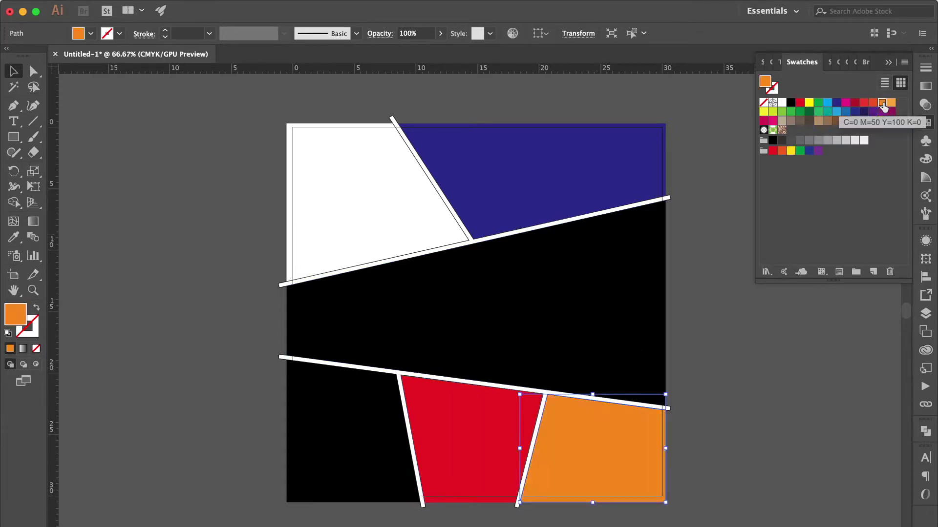
left_click(337, 190)
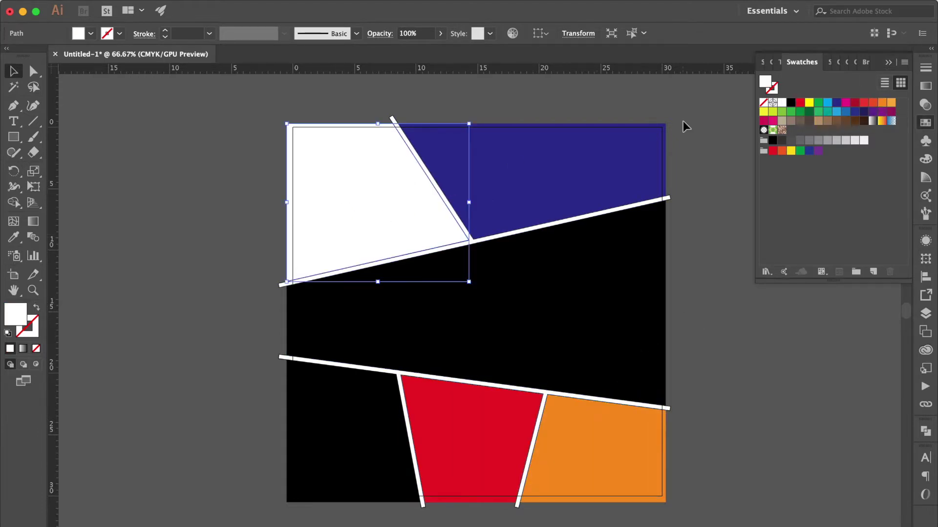
left_click(773, 121)
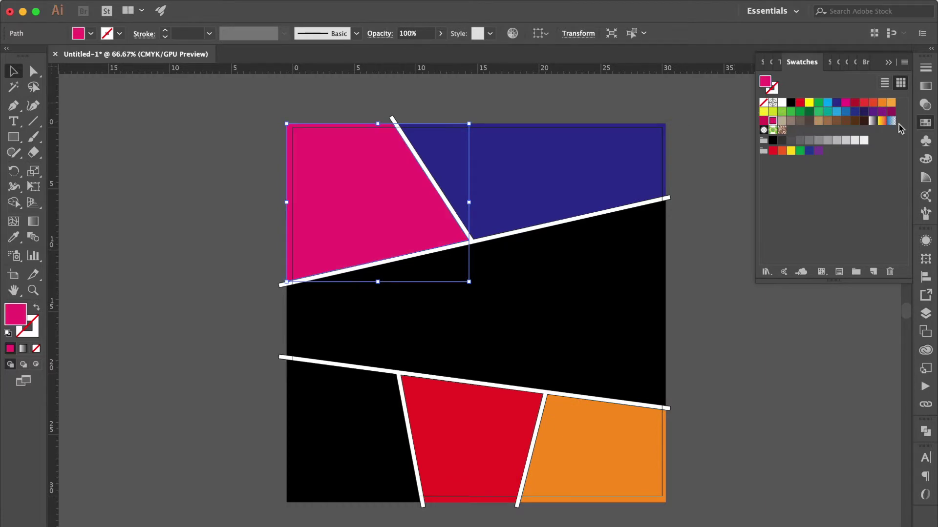
left_click(921, 166)
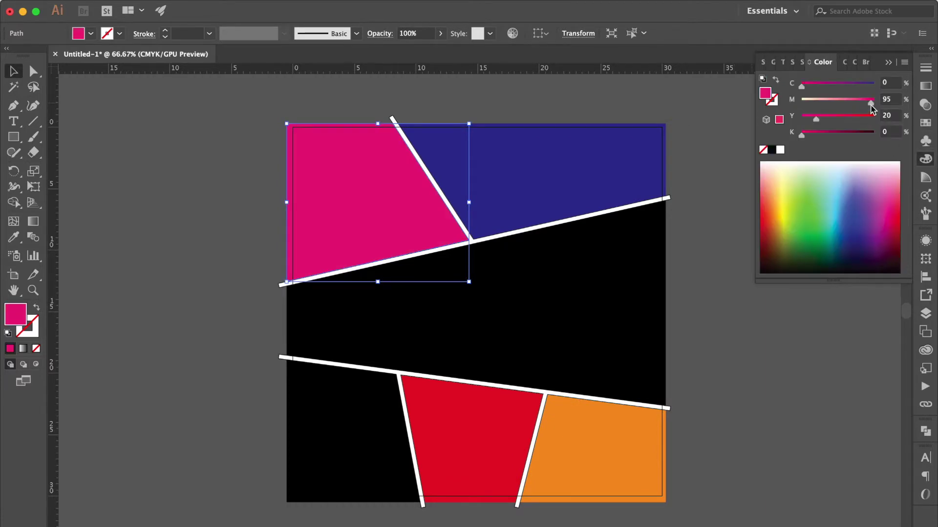
Lighten the top-left panel to a softer pink with M at 70.
left_click_drag(872, 104, 852, 104)
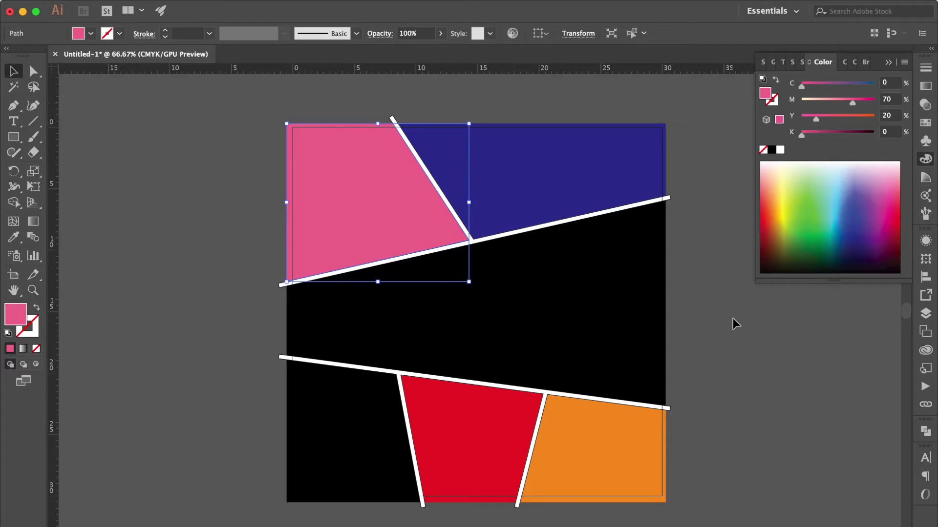
left_click(752, 357)
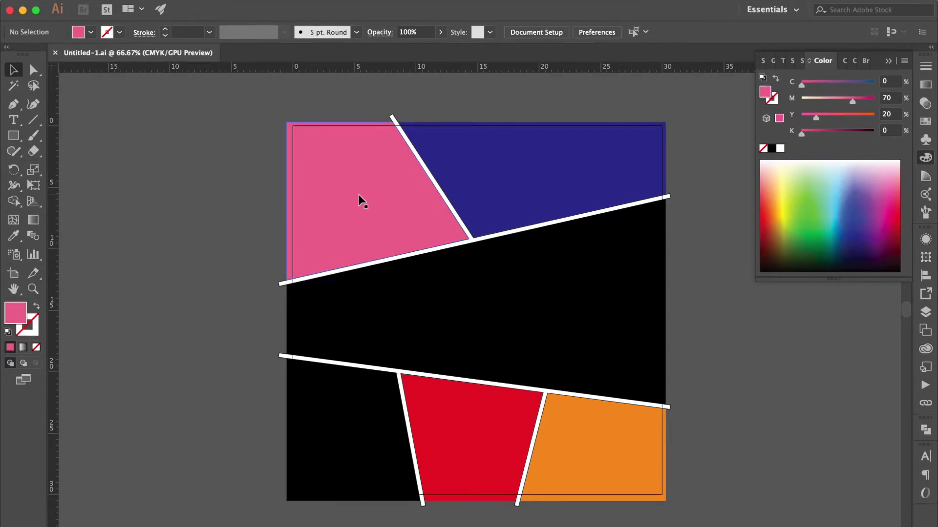
left_click(358, 197)
Fill the pink top-left panel with a white-to-black linear gradient.
key("a")
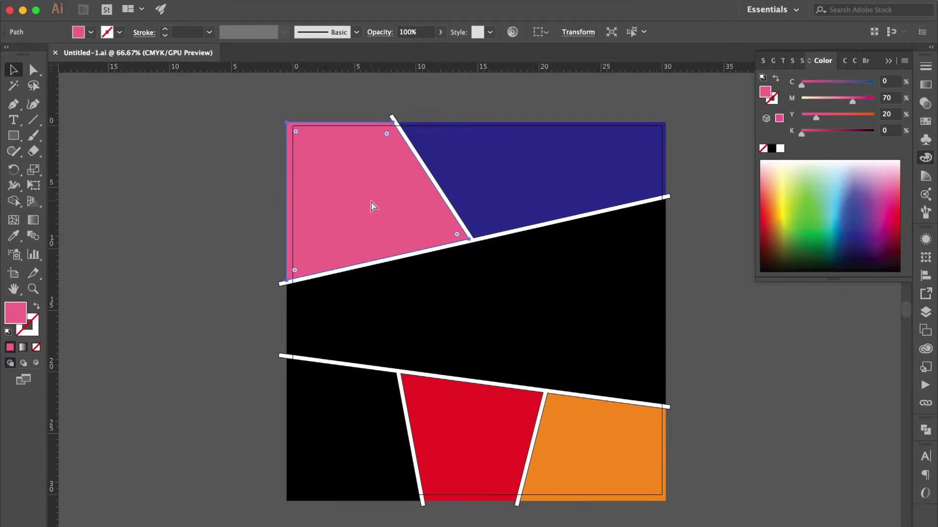
key("v")
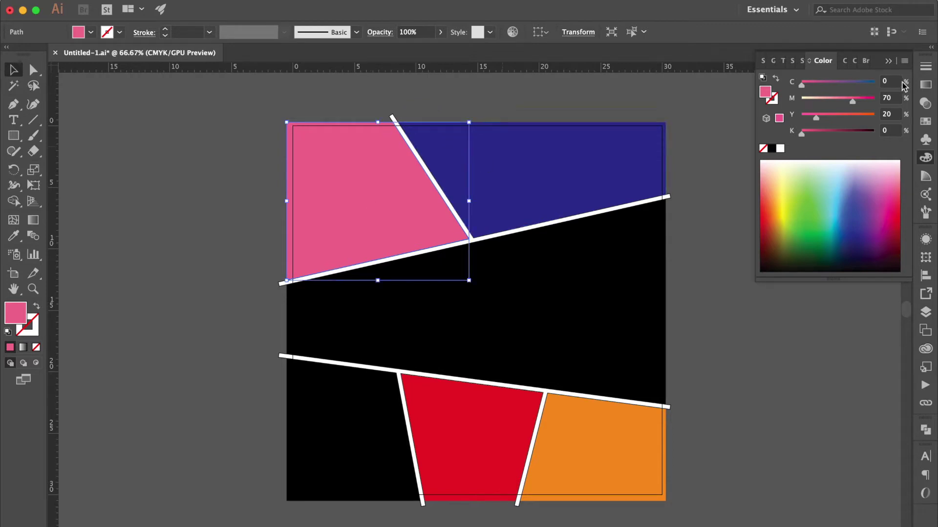
left_click(923, 86)
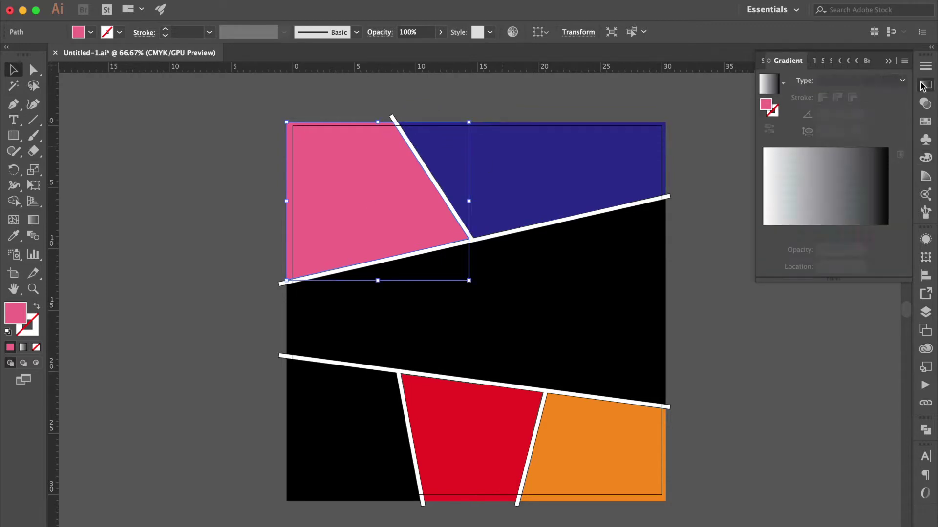
left_click(766, 90)
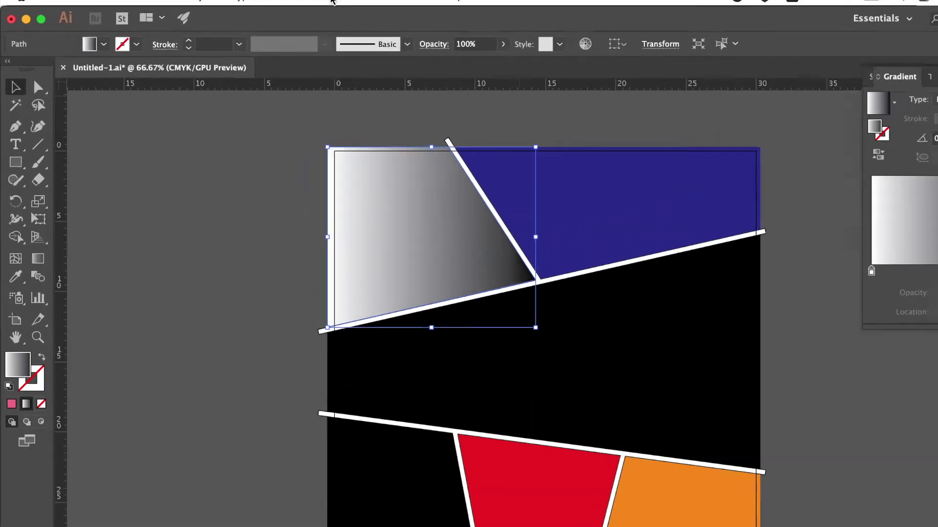
left_click(276, 5)
mouse_move(448, 247)
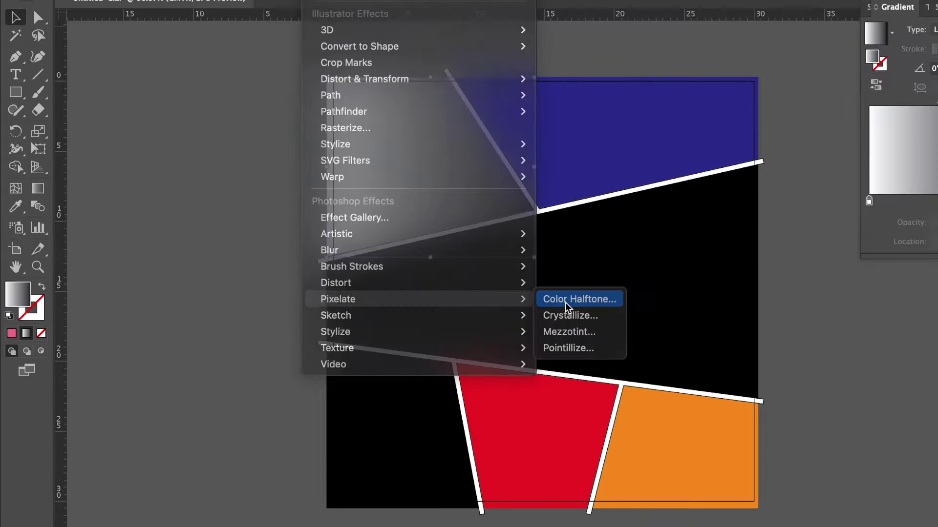
Apply Color Halftone to the top-left panel and angle its gradient diagonally at about −29°.
left_click(741, 249)
type("100")
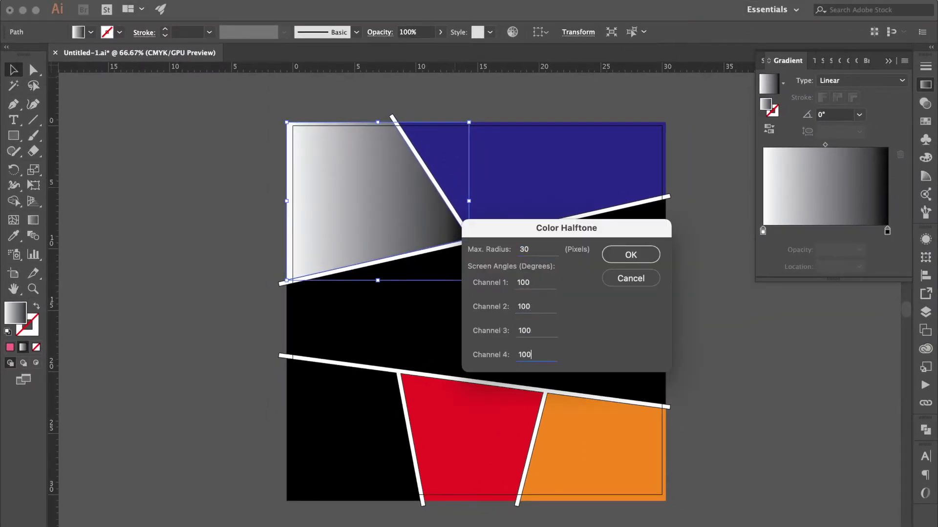
key("Return")
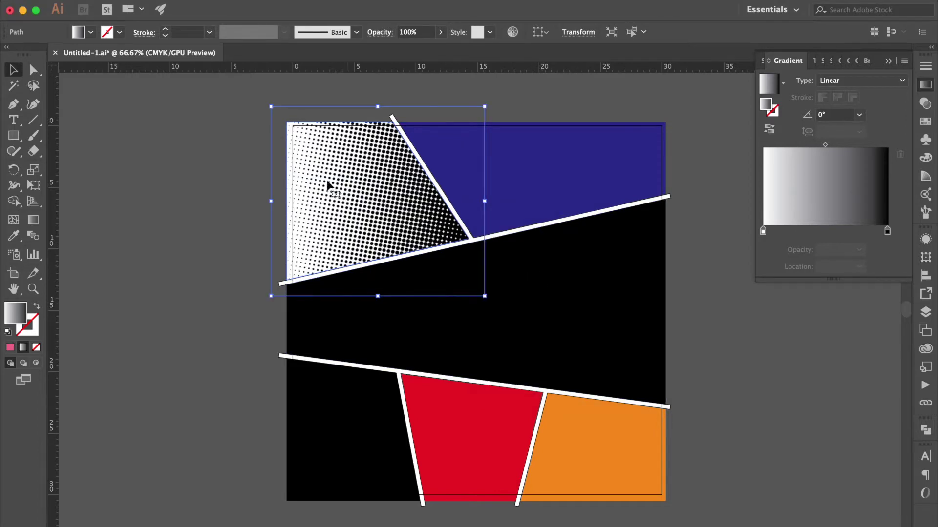
left_click(32, 218)
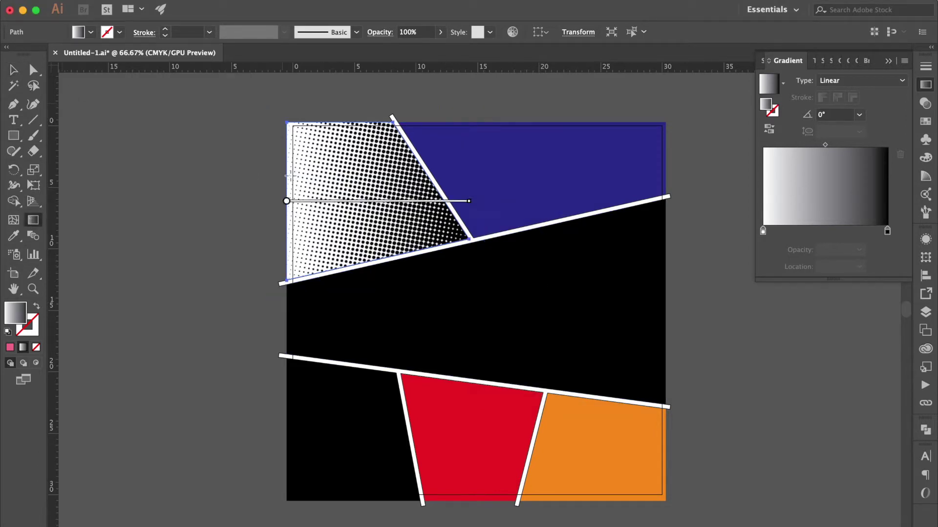
left_click_drag(299, 179, 458, 268)
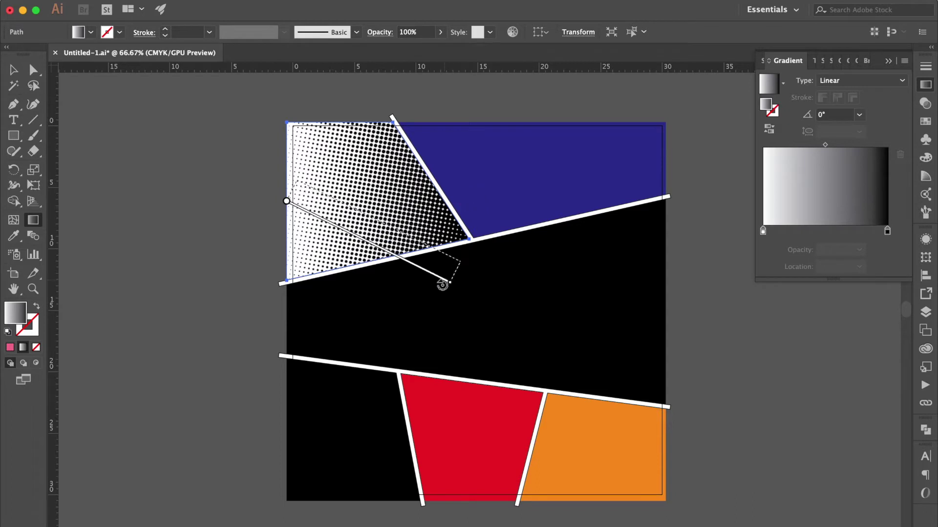
mouse_move(345, 208)
left_mouse_down()
mouse_move(317, 170)
mouse_move(305, 187)
left_mouse_up()
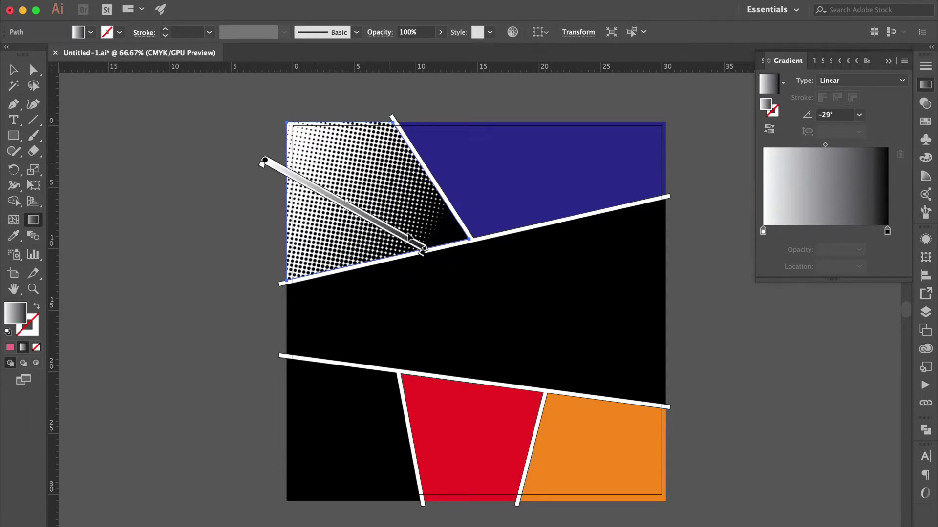
left_click_drag(430, 253, 453, 264)
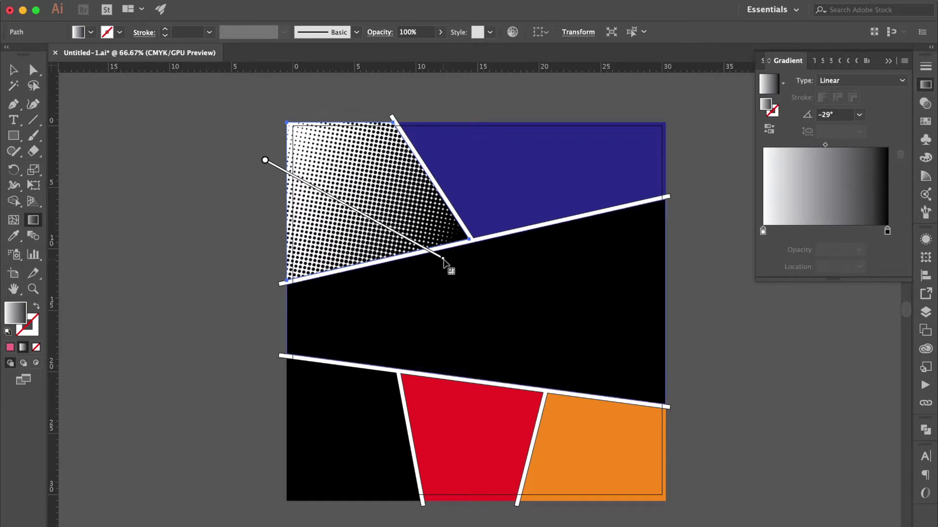
left_click(13, 70)
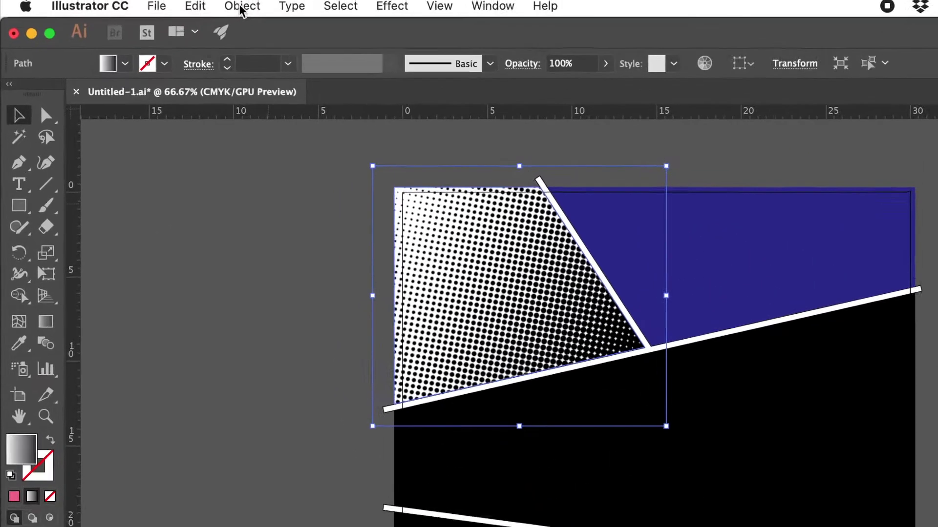
Expand the halftone's appearance, then Image Trace and expand it into paths.
left_click(264, 12)
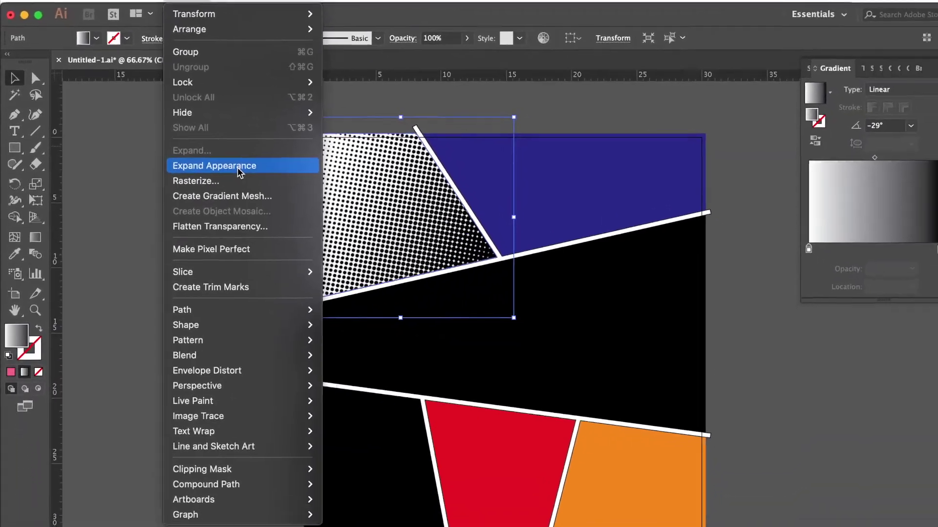
left_click(274, 194)
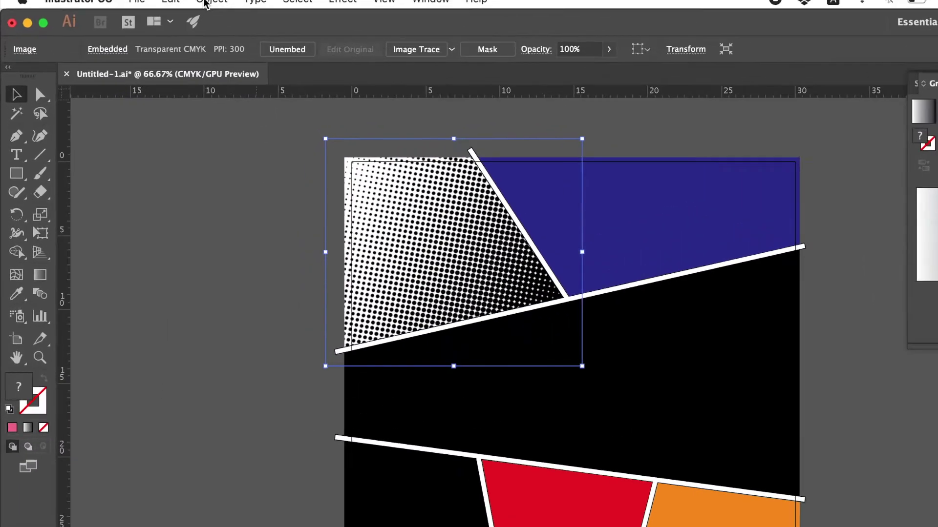
left_click(208, 2)
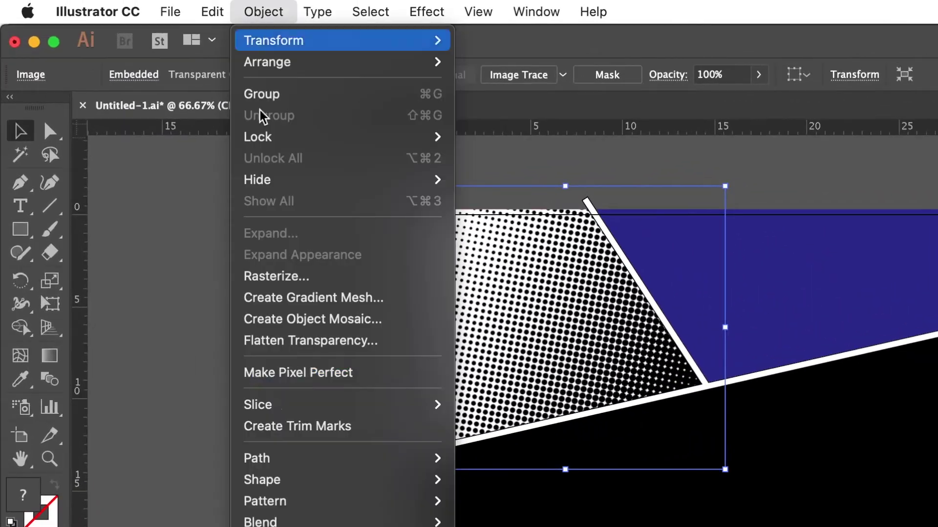
mouse_move(280, 293)
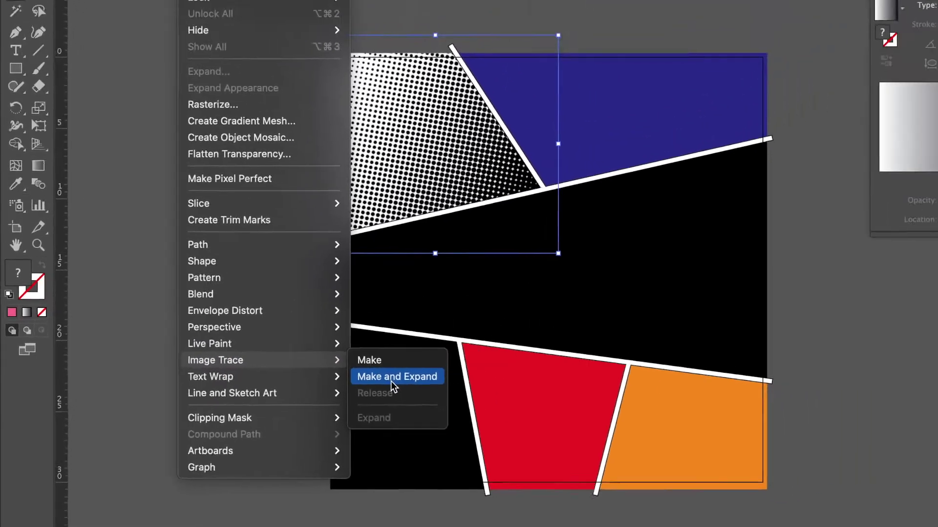
left_click(390, 384)
left_click(611, 314)
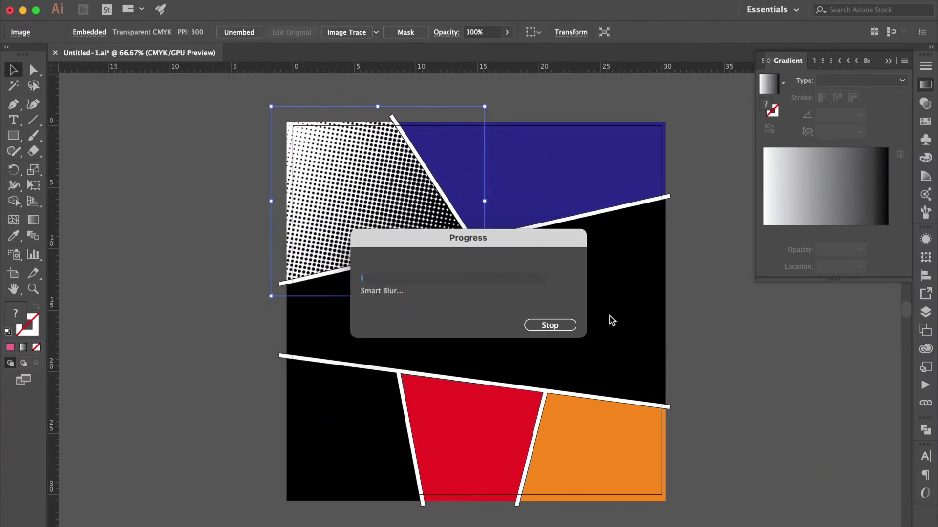
Ungroup the traced halftone and delete its white background piece.
right_click(412, 195)
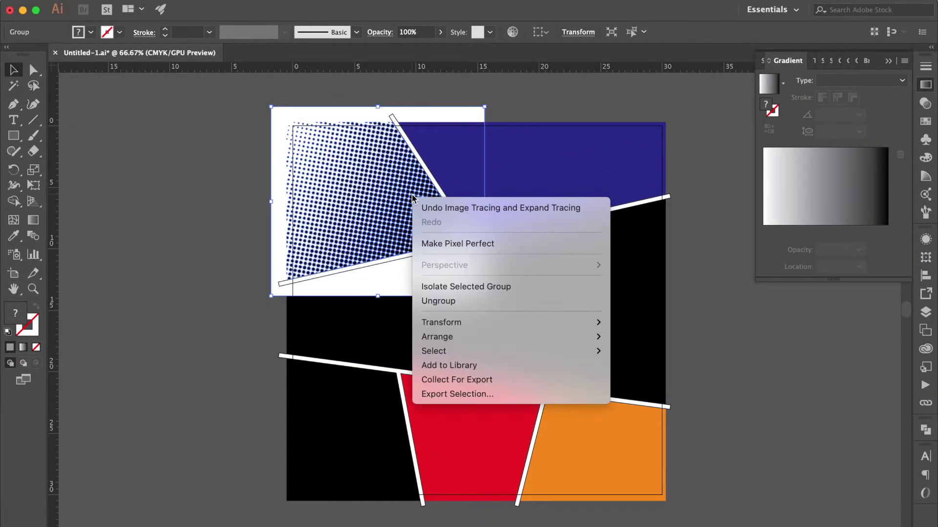
left_click(446, 302)
left_click(282, 120)
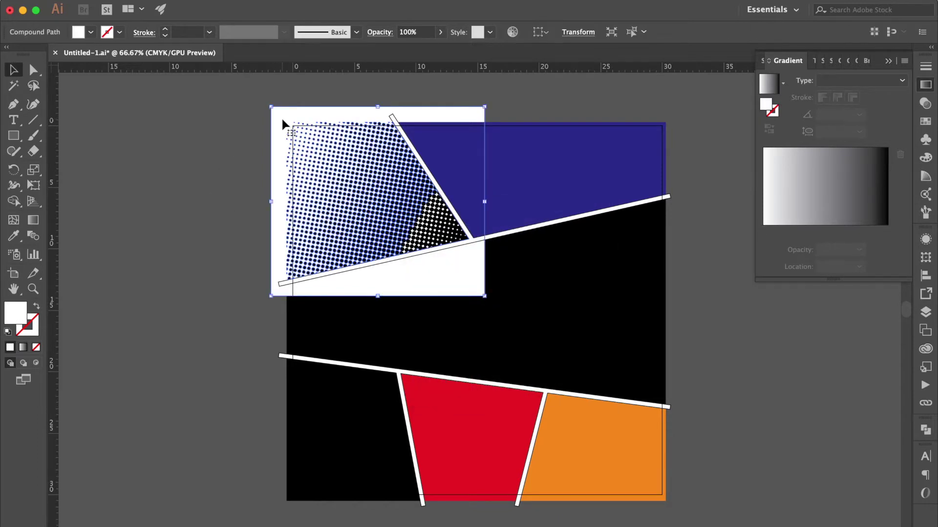
key("Delete")
Select all black dots by same fill colour, group them, and pick out leftover white dots.
left_click(378, 167)
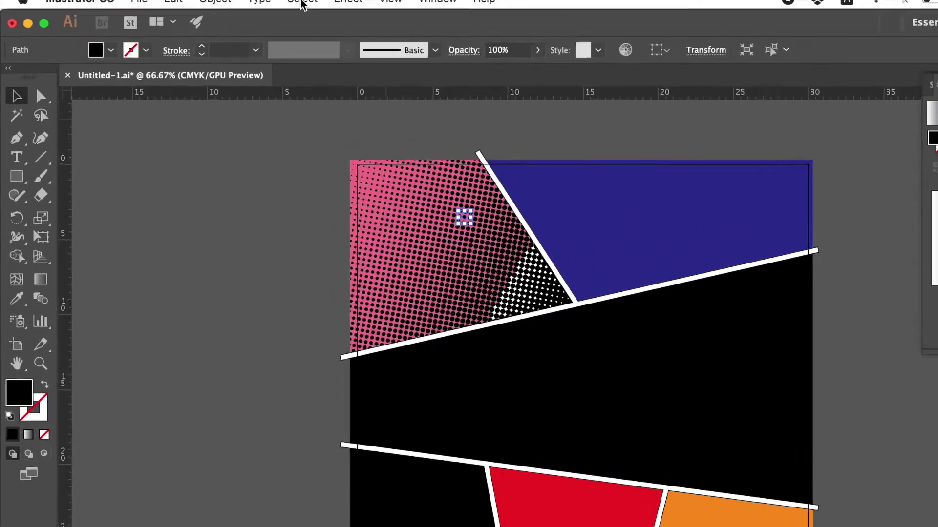
left_click(238, 2)
mouse_move(353, 219)
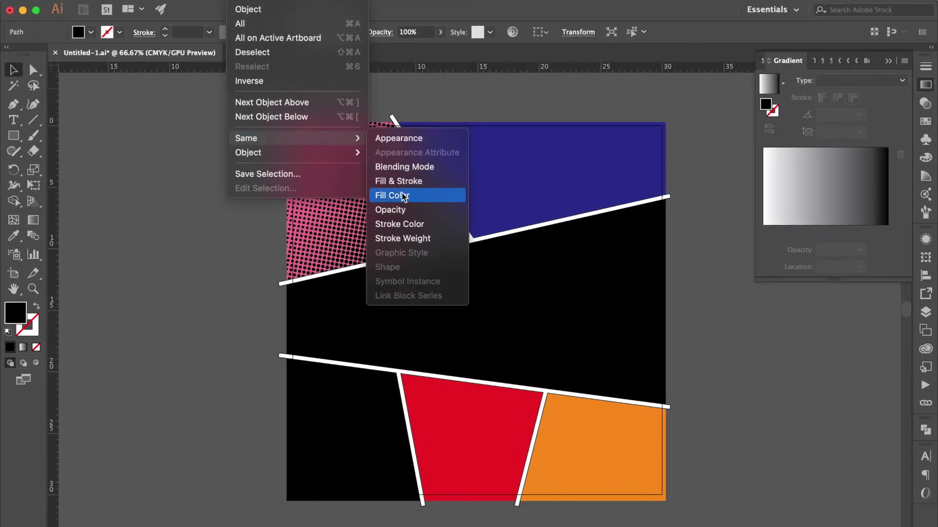
left_click(403, 195)
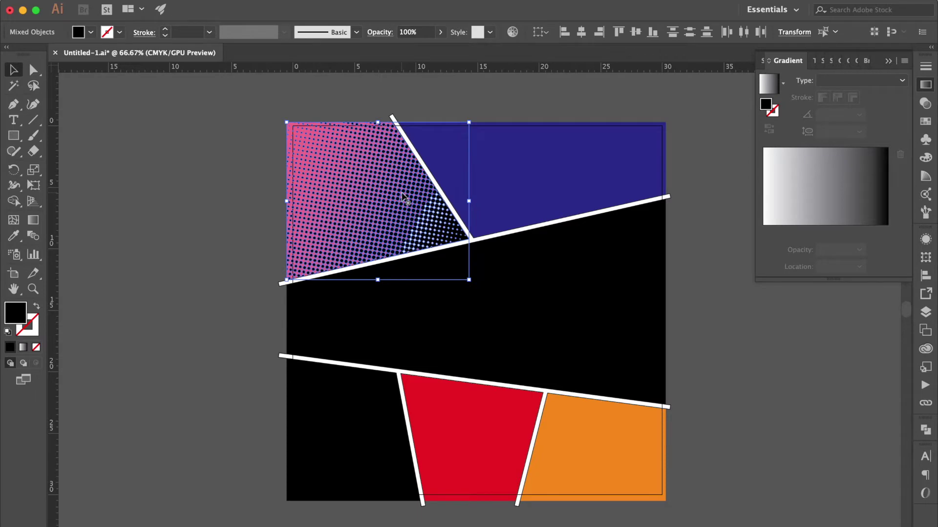
key("ctrl+g")
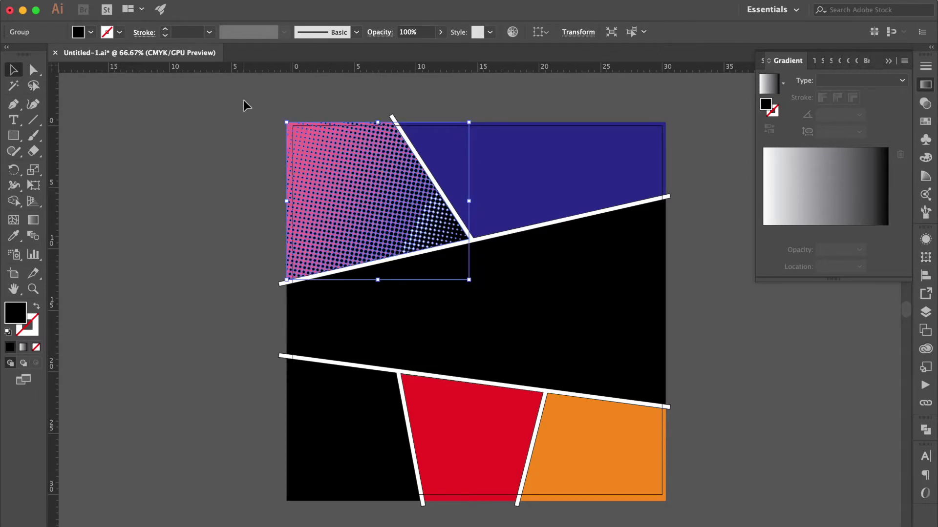
left_click(244, 101)
key("ctrl+a")
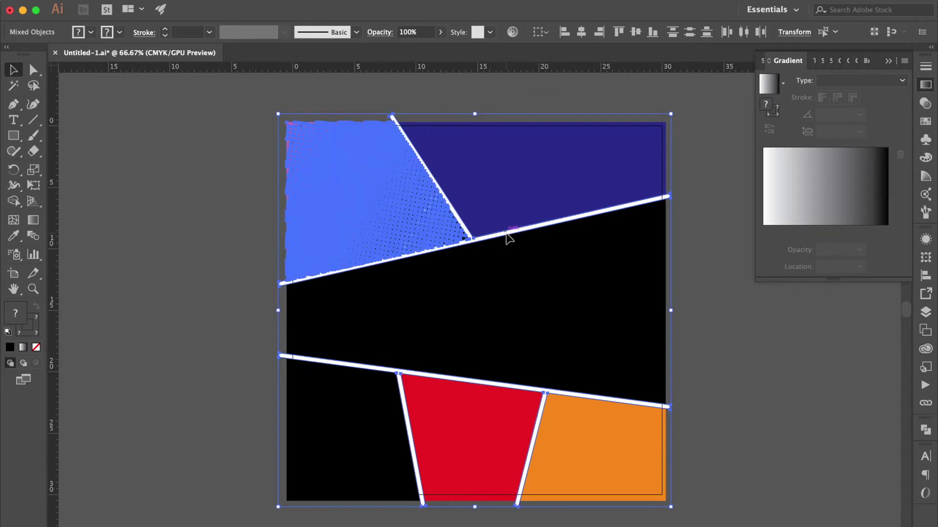
left_click(335, 152)
left_click(263, 158)
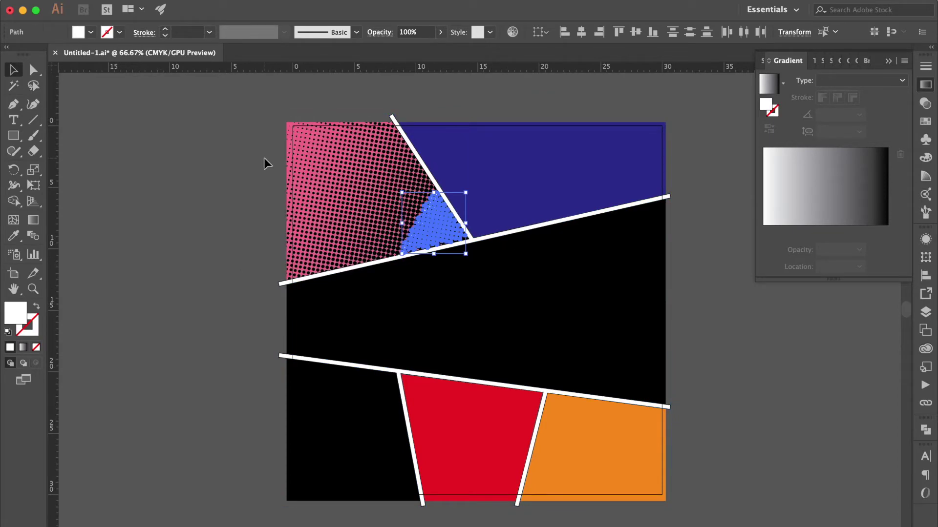
left_click_drag(12, 131, 73, 169)
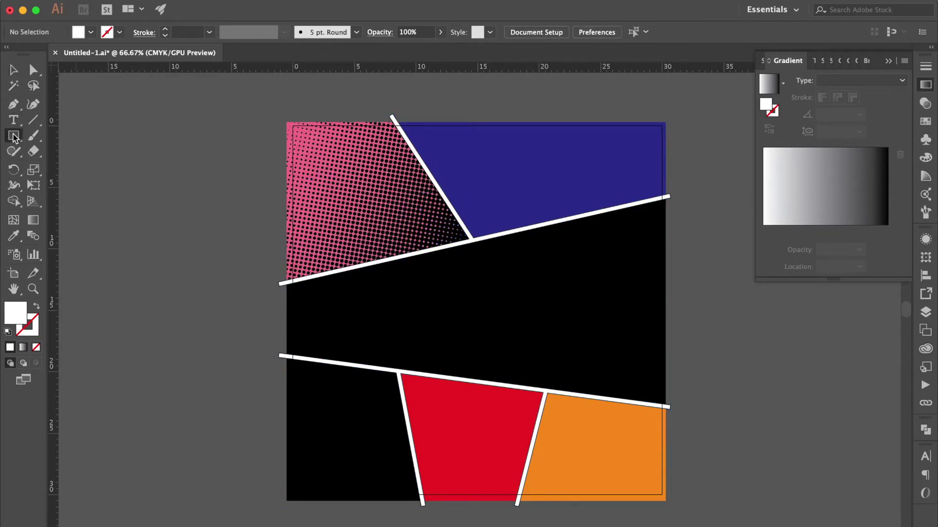
Draw an ellipse over the panel's left edge, then duplicate it to the left and enlarge the copy.
left_click_drag(189, 160, 337, 236)
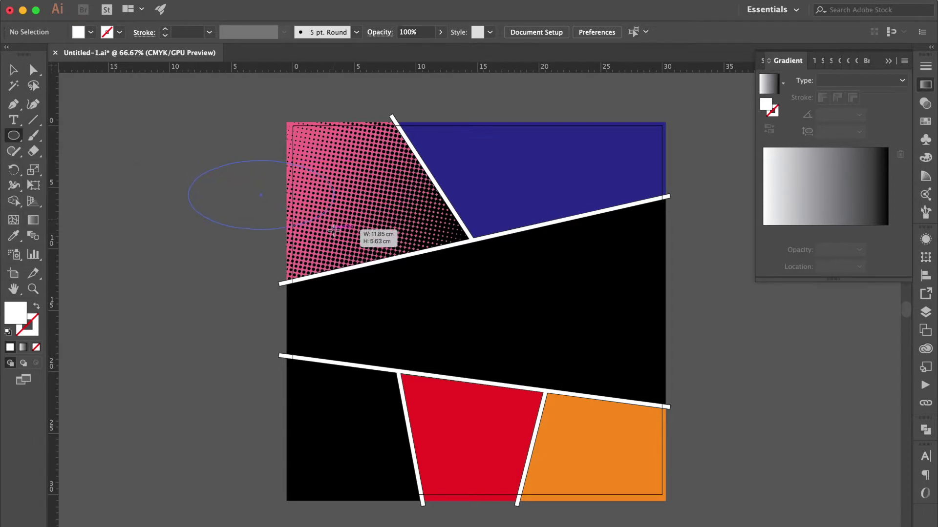
left_click(13, 70)
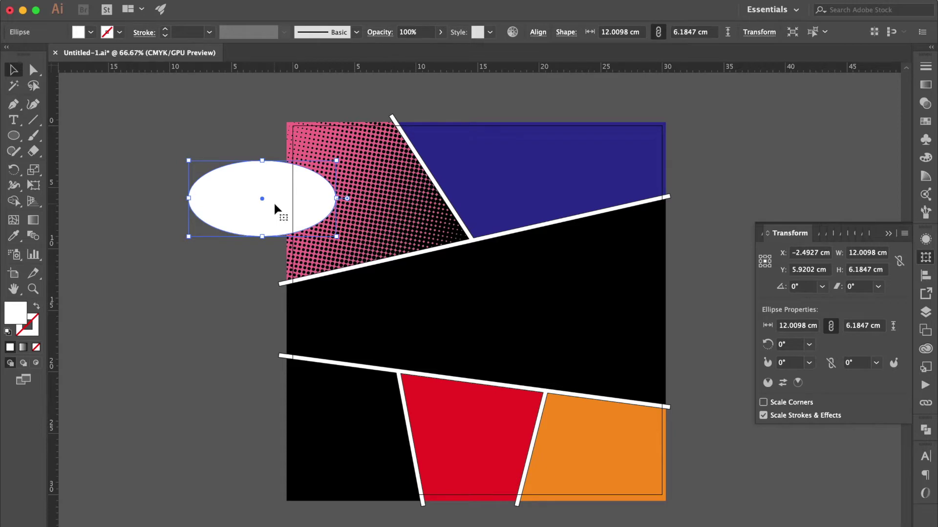
left_click_drag(274, 206, 185, 217, "alt")
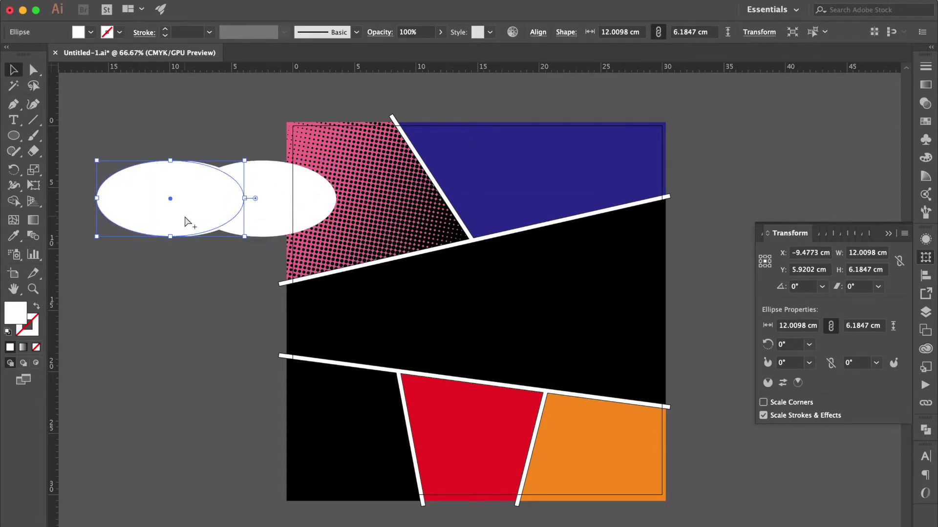
key("ctrl+y")
key("ctrl+equal")
key("ctrl+equal")
scroll(337, 253, "right", 3)
scroll(337, 253, "down", 2)
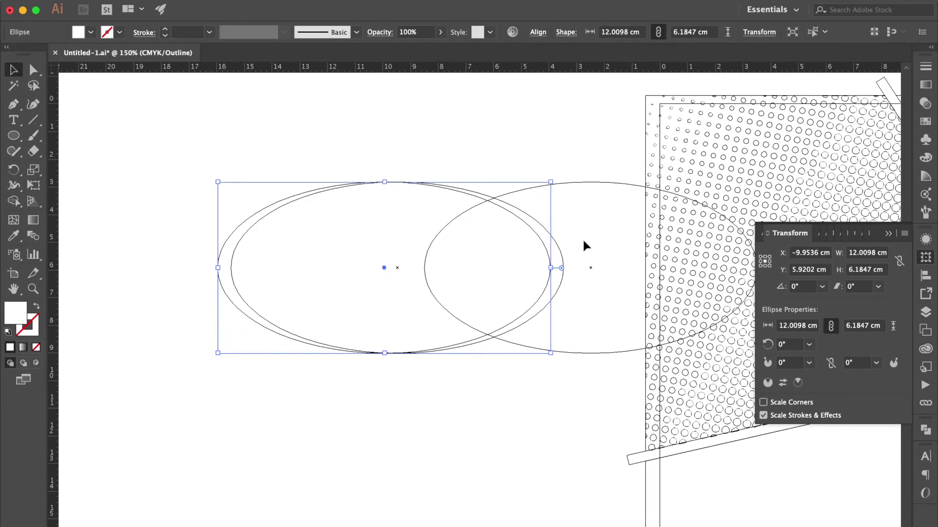
left_click_drag(217, 182, 188, 161)
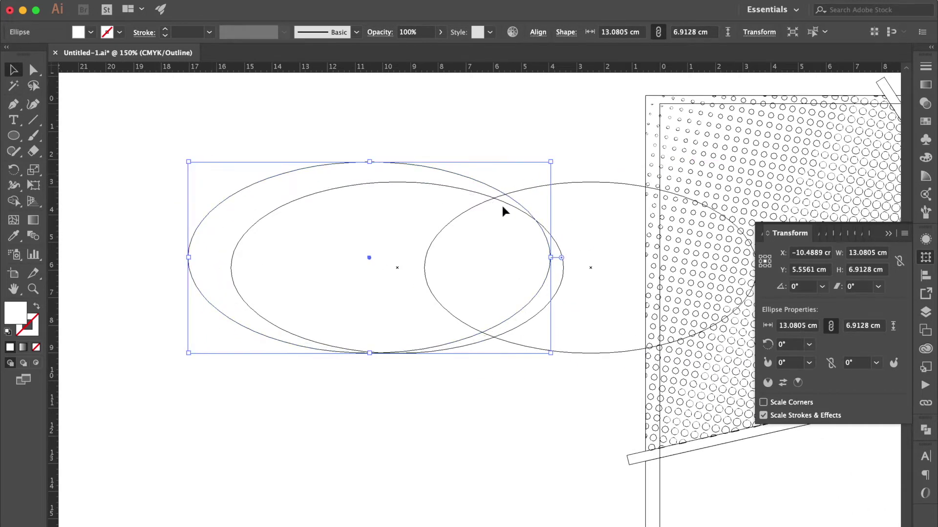
left_click_drag(204, 215, 193, 214)
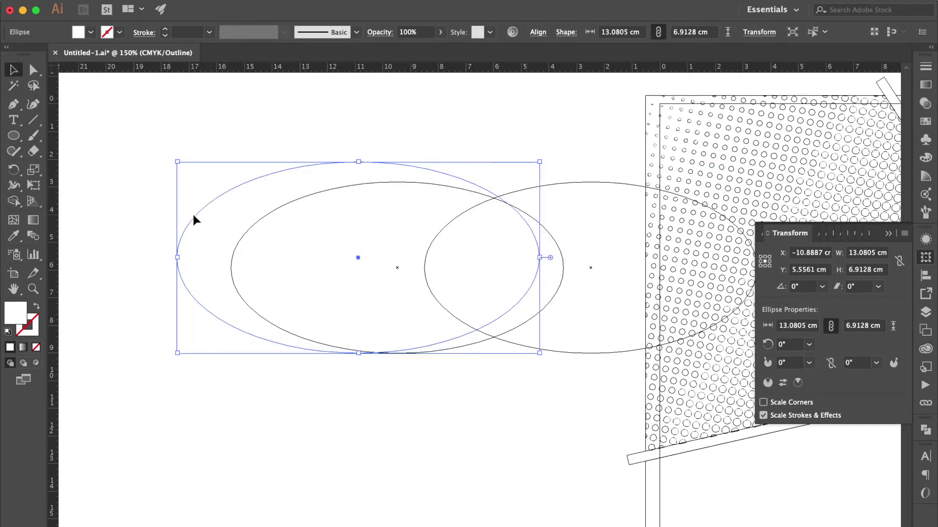
left_click_drag(177, 354, 158, 365)
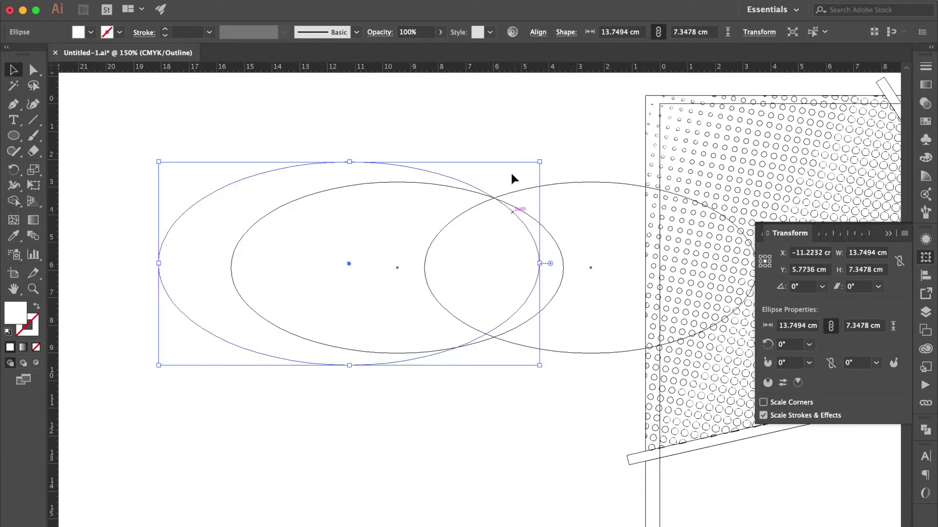
Use Shape Builder on the overlapping ellipses to leave a crescent-shaped tail.
left_click_drag(364, 200, 358, 206)
key("shift+m")
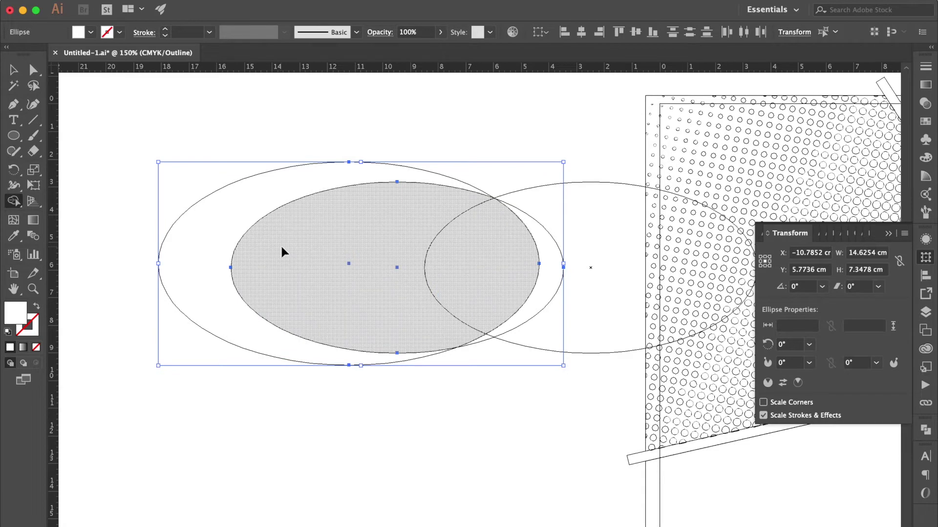
left_click(287, 248)
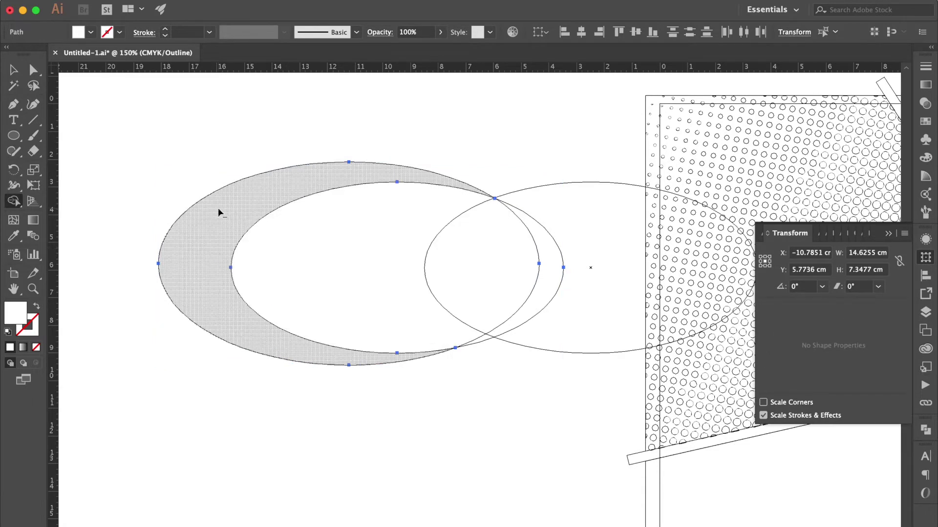
left_click(218, 213, "alt")
left_click(13, 71)
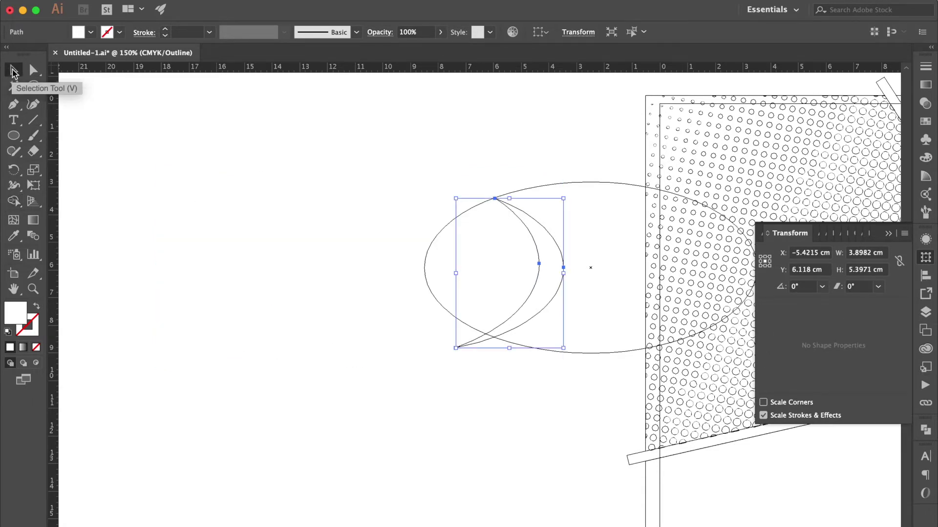
key("ctrl+y")
Tuck the crescent tail under the bubble's lower edge and widen it slightly.
scroll(324, 162, "right", 3)
scroll(324, 162, "down", 2)
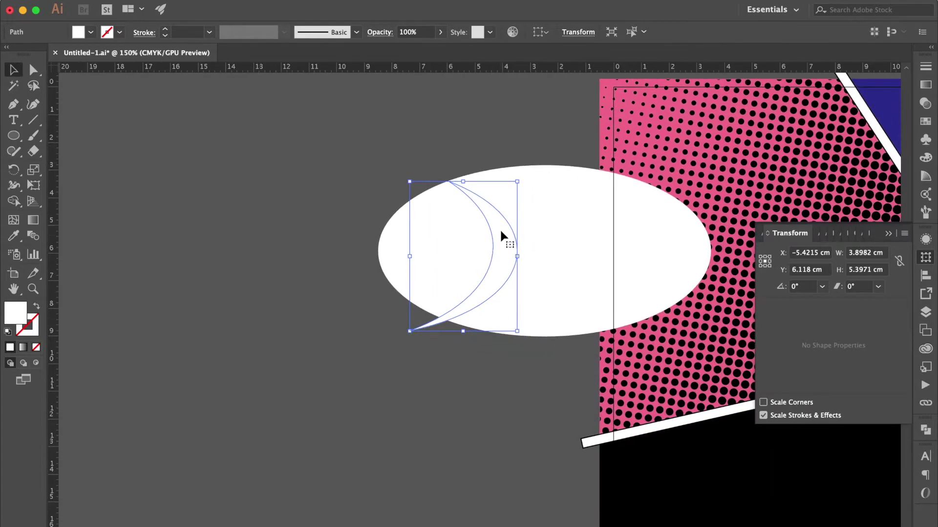
left_click_drag(507, 253, 643, 299)
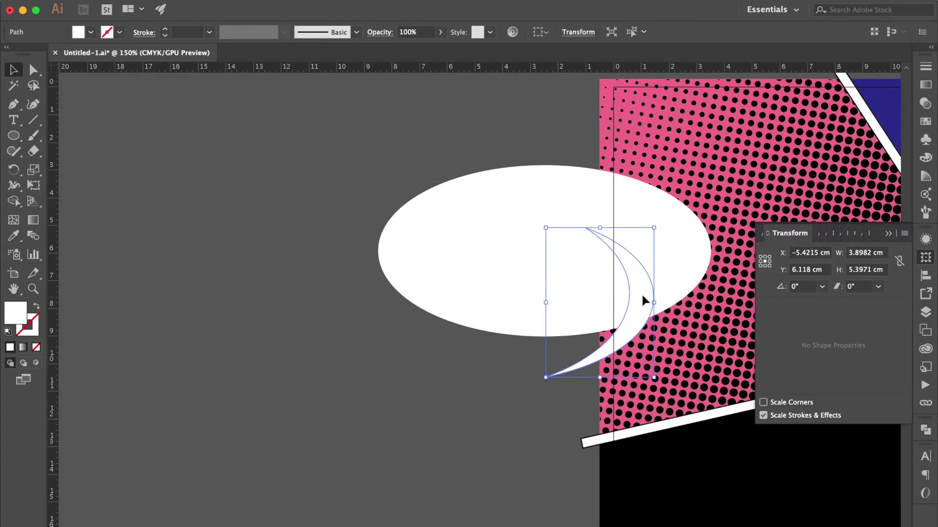
scroll(643, 299, "right", 2)
left_click_drag(616, 306, 586, 313)
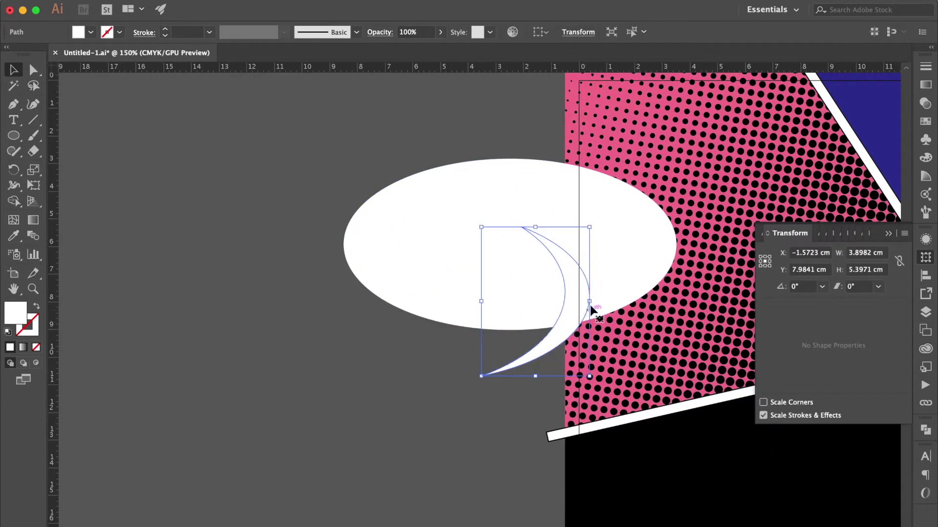
left_click_drag(590, 228, 603, 231)
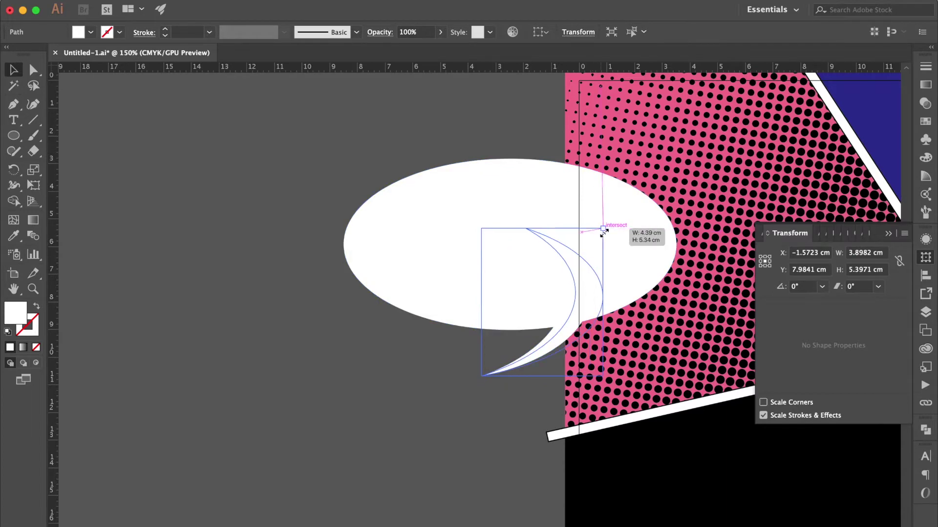
Fill the bubble ellipse and its tail with the teal swatch.
left_click(394, 380)
left_click(521, 288)
left_click(557, 347, "shift")
left_click(926, 121)
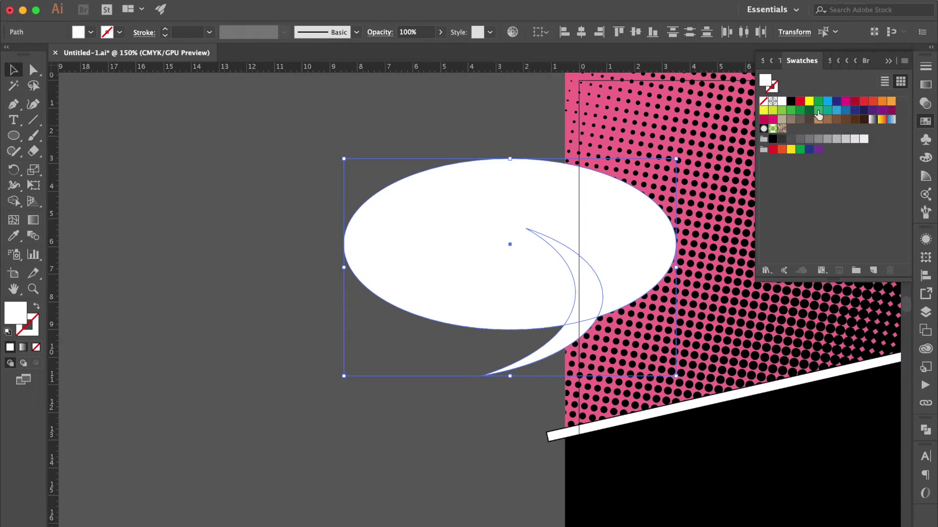
left_click(818, 113)
key("ctrl+shift+a")
Draw a gently arched Pen curve and type 'smile!' along it.
key("p")
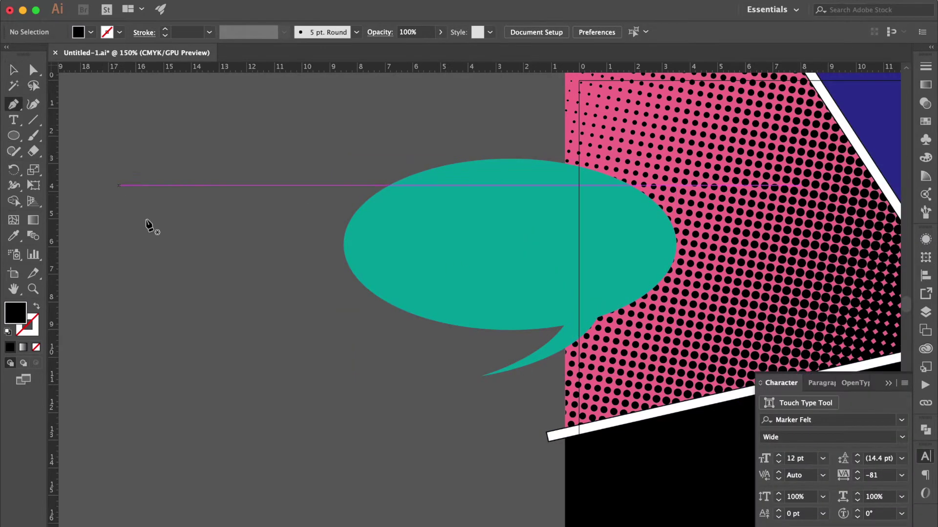
left_click(83, 232)
left_click_drag(320, 233, 444, 281)
left_click(13, 122)
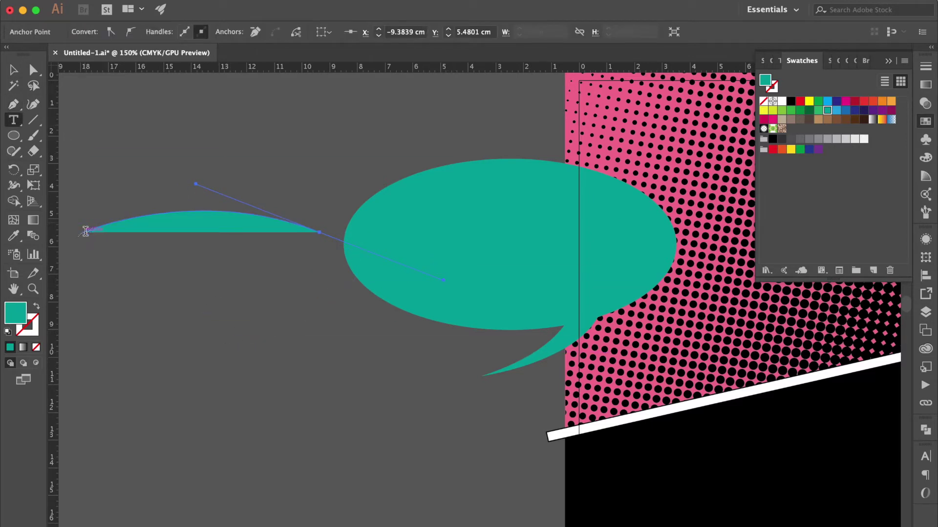
left_click(85, 232)
type("smile")
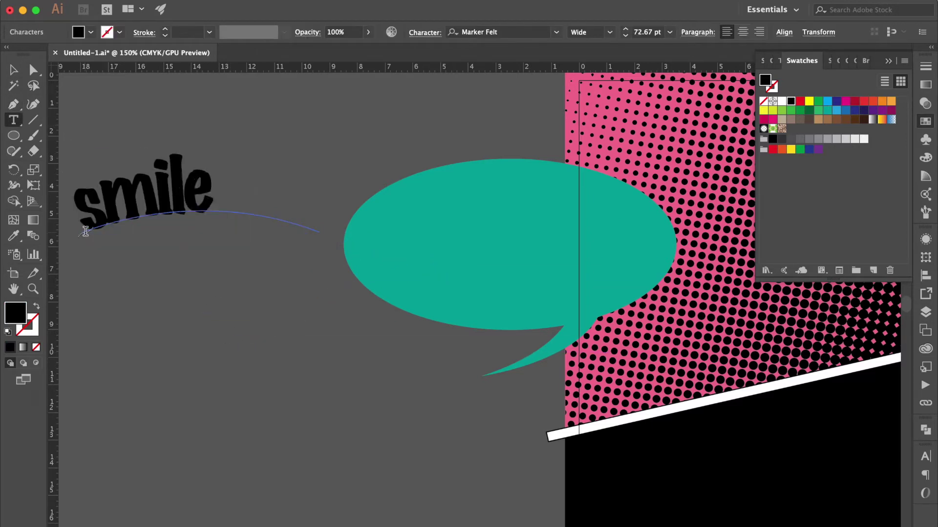
type("!")
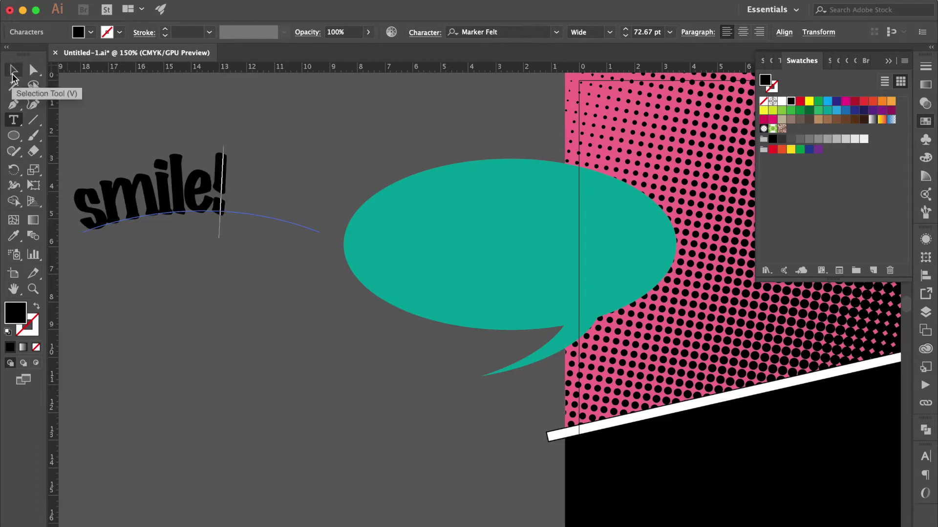
left_click(13, 71)
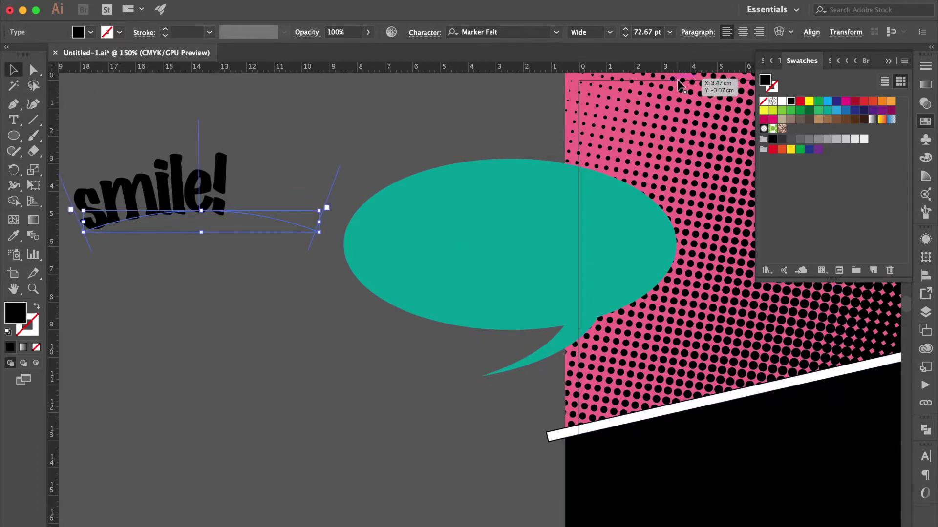
Raise the smile! text to 112 pt and deepen the arch of its path.
left_click(644, 31)
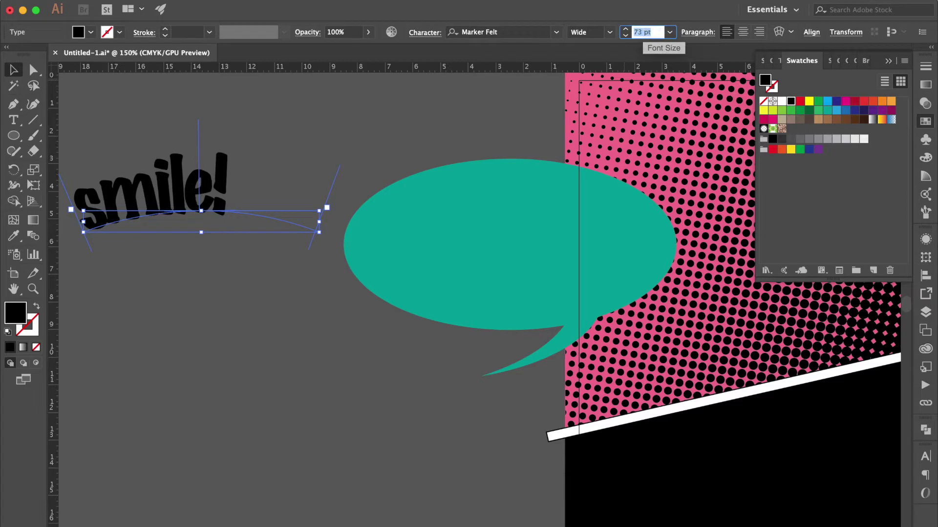
key("Up")
key("Up")
key("Up")
key("Up")
key("Up")
key("Up")
key("Up")
key("Up")
key("Up")
key("Up")
key("Up")
key("Up")
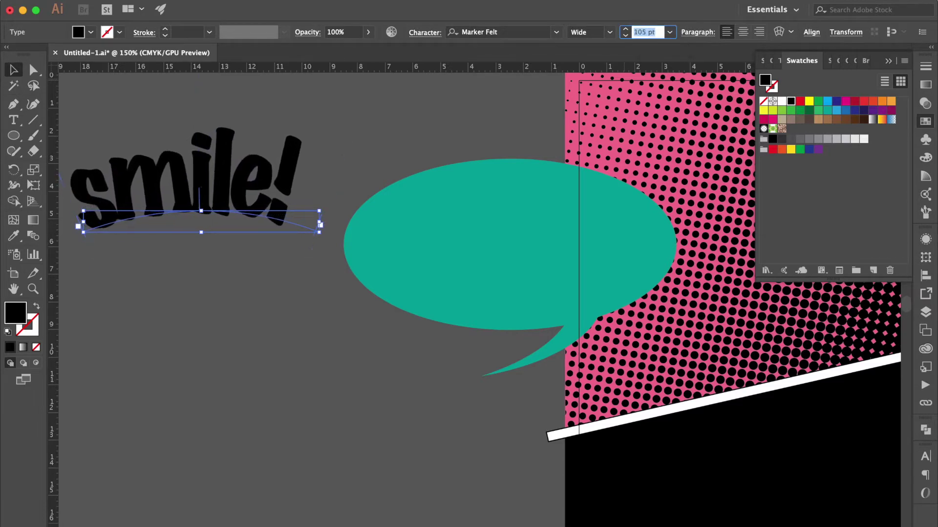
key("Up")
key("Up")
key("Up")
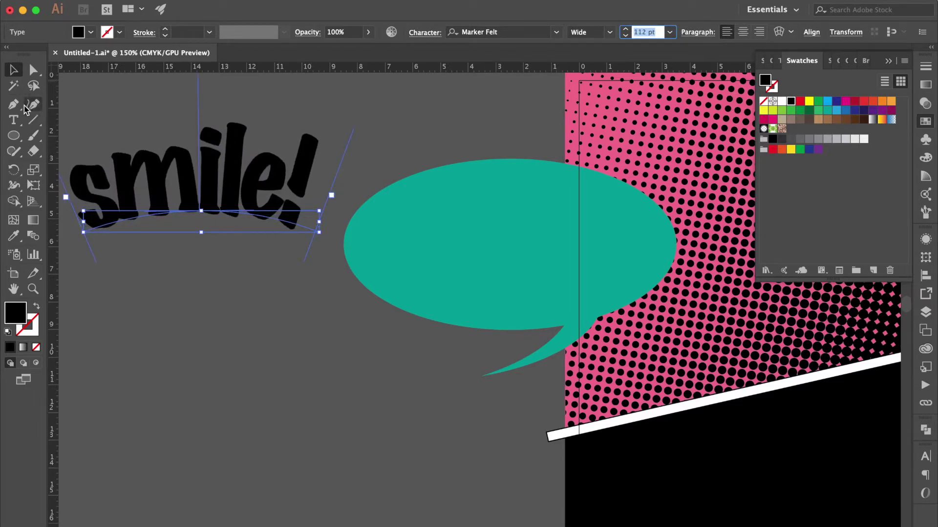
left_click(34, 74)
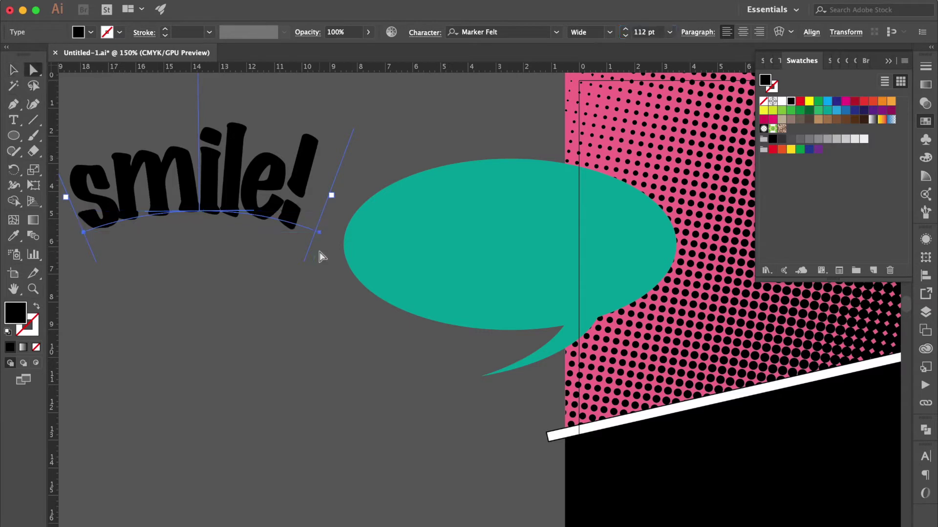
left_click_drag(320, 233, 319, 233)
left_click_drag(443, 288, 590, 431)
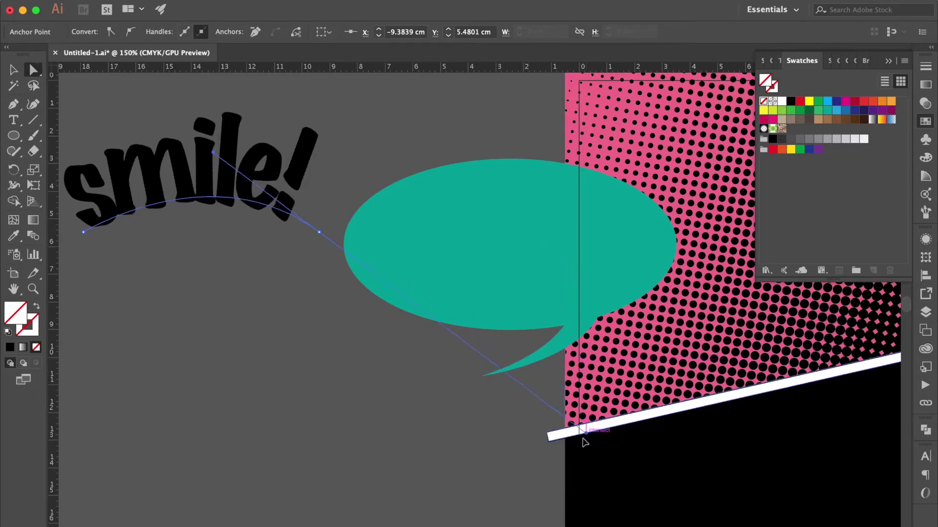
left_click(13, 120)
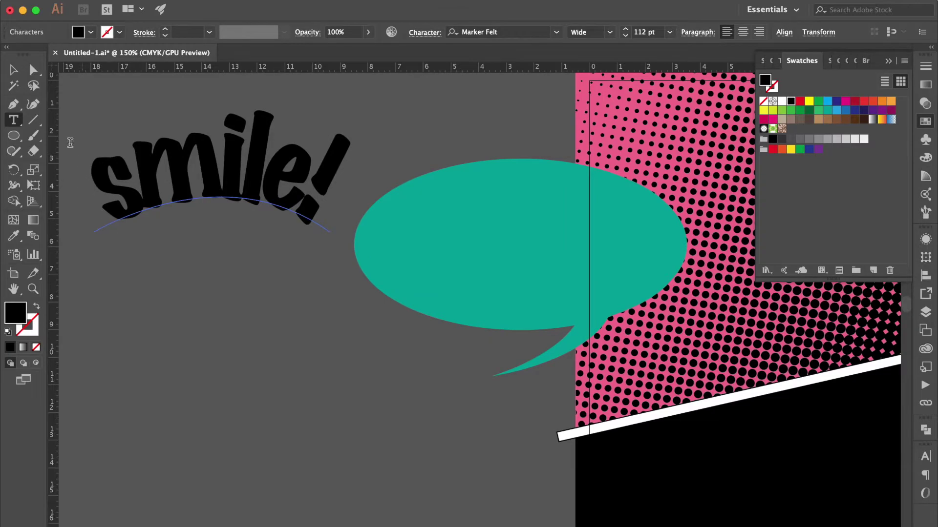
Convert the smile! text to outlines and give it a 4 pt stroke.
left_click(14, 70)
left_click(225, 8)
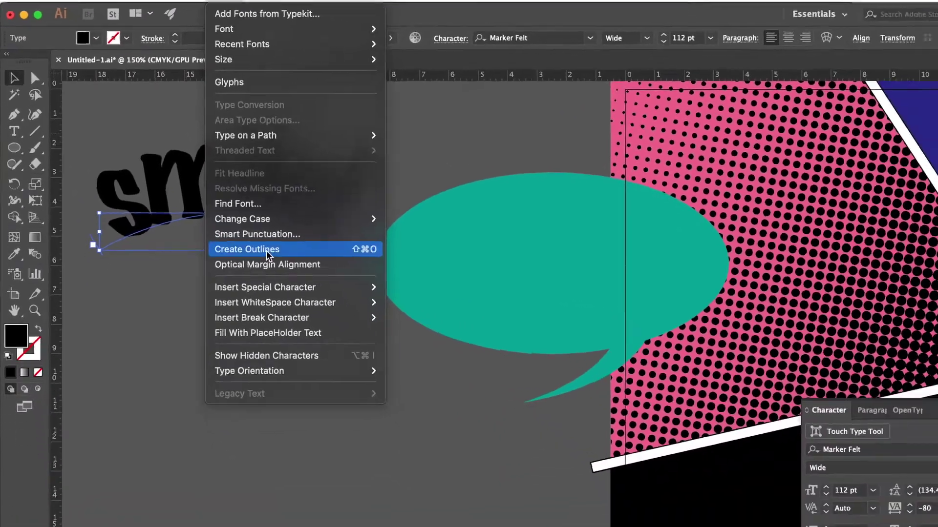
left_click(268, 250)
left_click(924, 67)
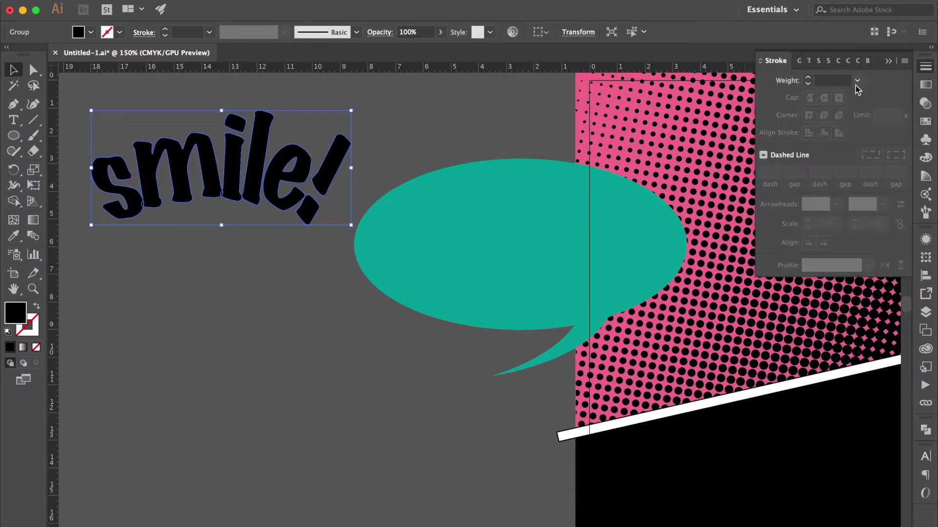
left_click(857, 80)
left_click(874, 180)
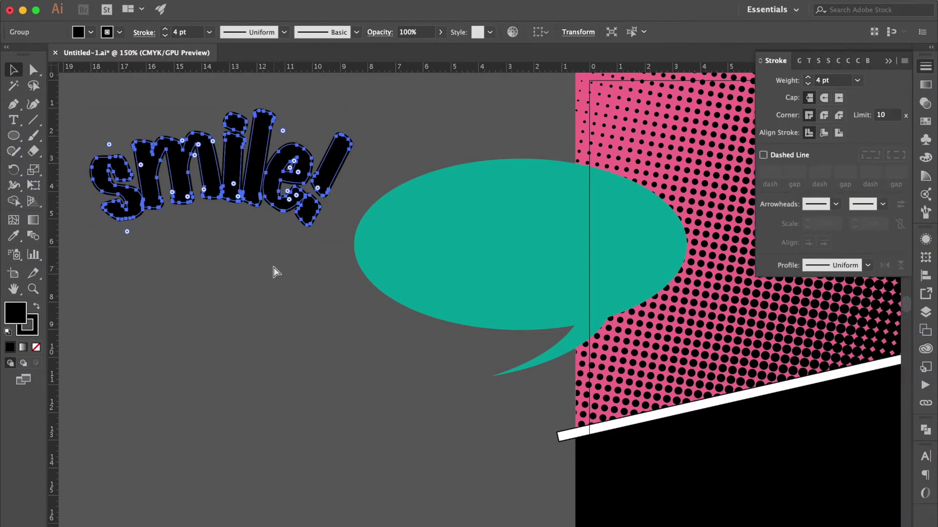
Fill the lettering white and offset it up-left from a shadow copy.
left_click(925, 122)
left_click(781, 101)
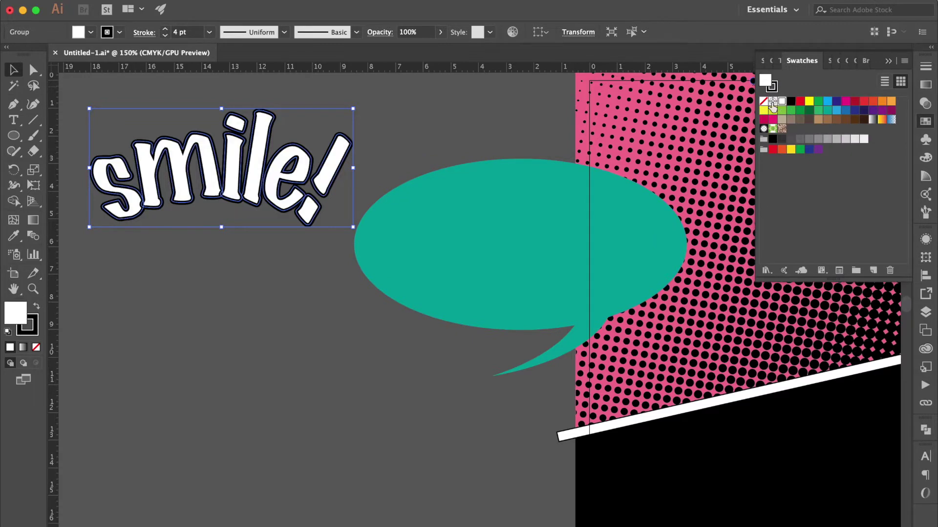
key("Up")
key("Left")
key("Up")
key("Left")
key("Up")
key("Left")
Move the lettering and its shadow onto the teal bubble and stretch them wider.
left_click(373, 141)
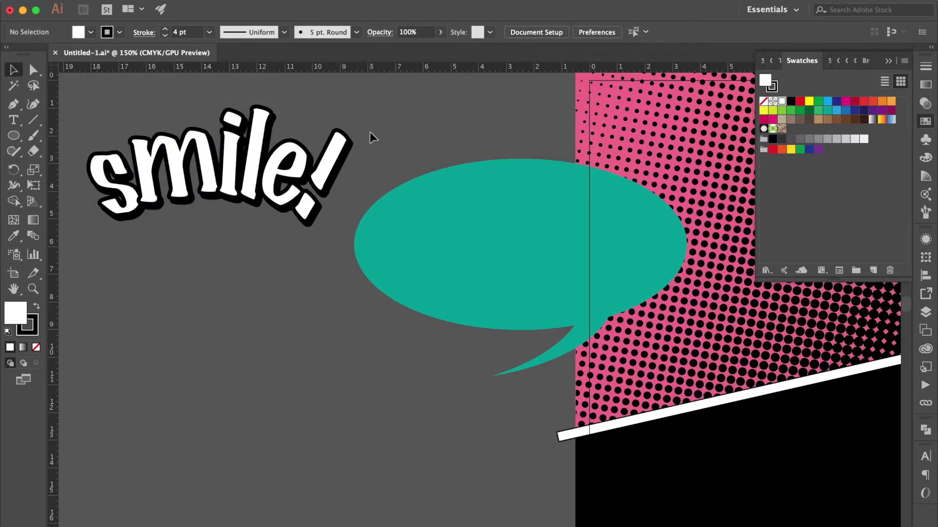
left_click(245, 181)
left_click(291, 173, "shift")
left_click_drag(292, 174, 592, 213)
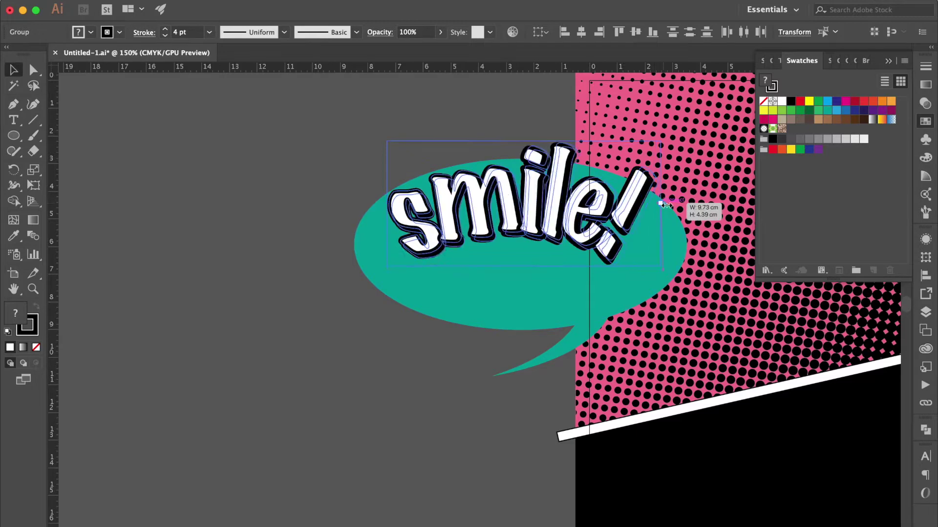
left_click_drag(654, 201, 674, 205)
left_click_drag(387, 204, 373, 207)
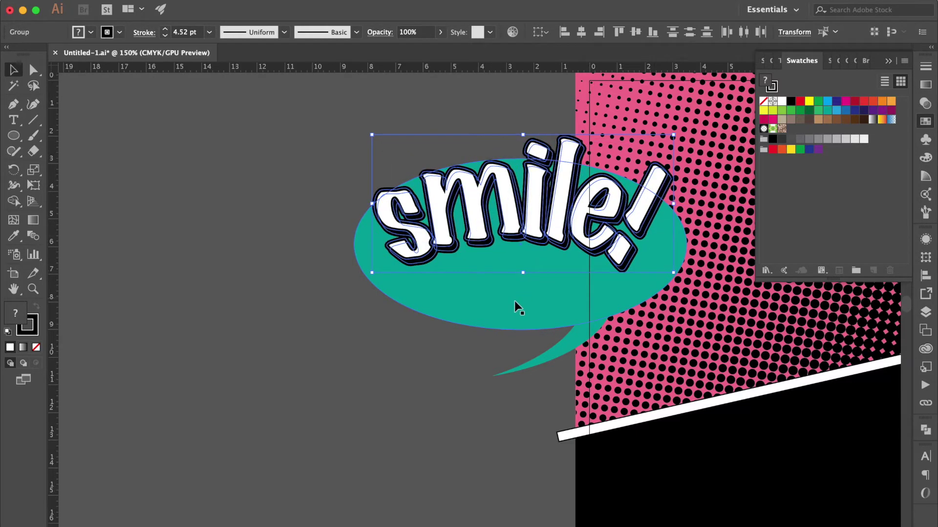
left_click(515, 301)
Copy the bubble to the left, then unite the right bubble's oval and tail into one shape.
scroll(512, 355, "right", 2)
scroll(512, 355, "right", 1)
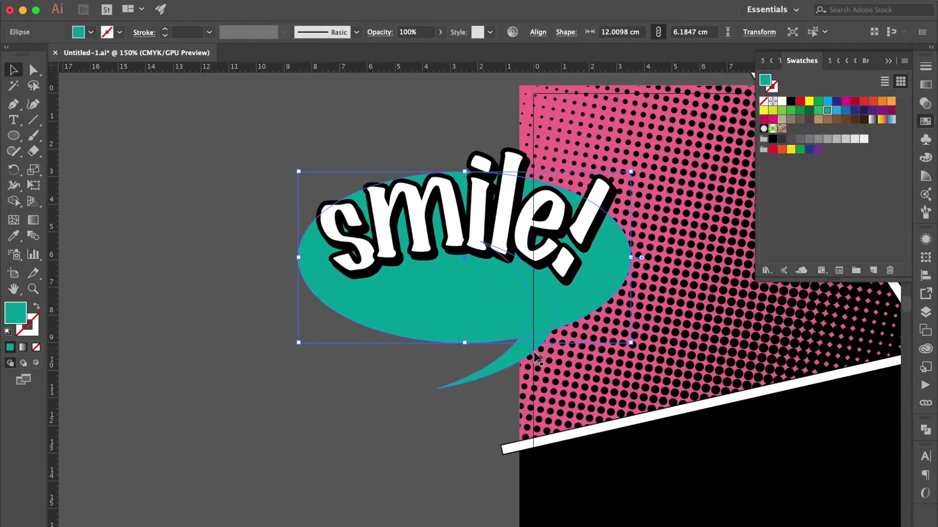
left_click(512, 356, "shift")
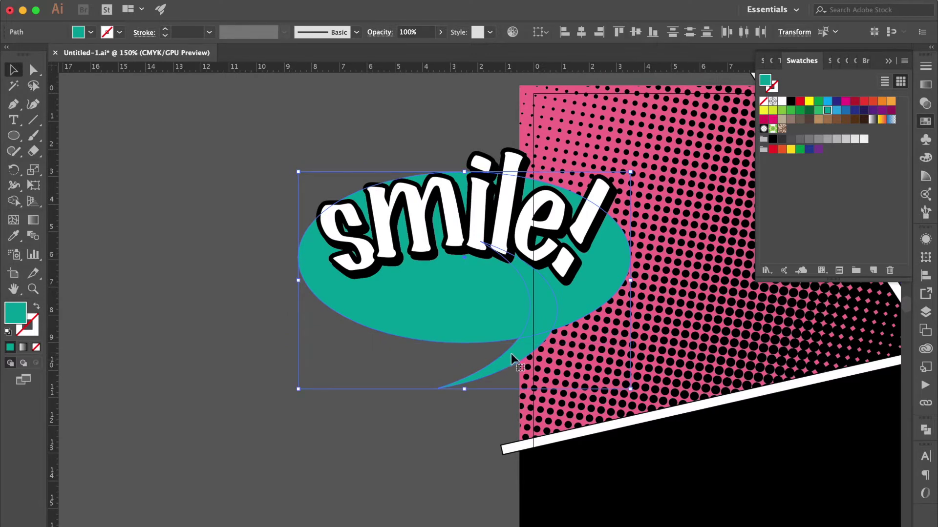
left_click_drag(512, 356, 142, 352)
left_click(467, 303)
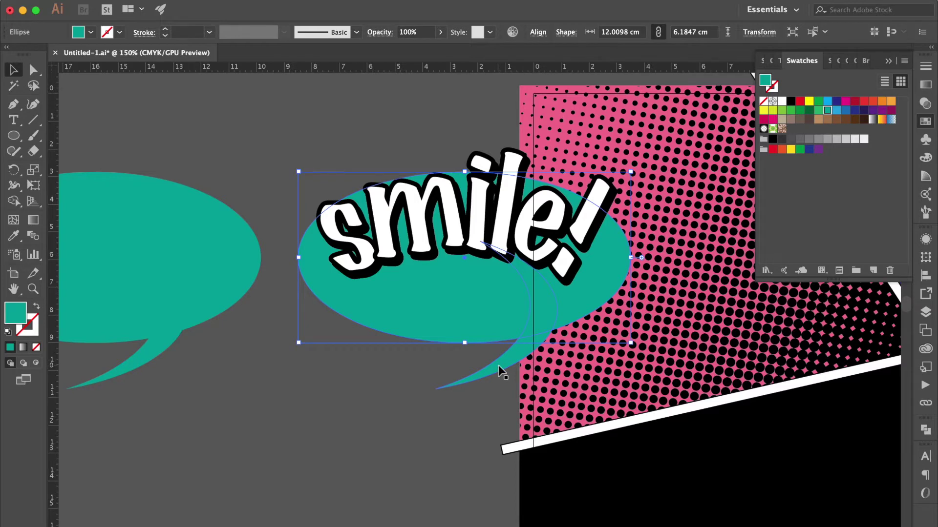
left_click(498, 367, "shift")
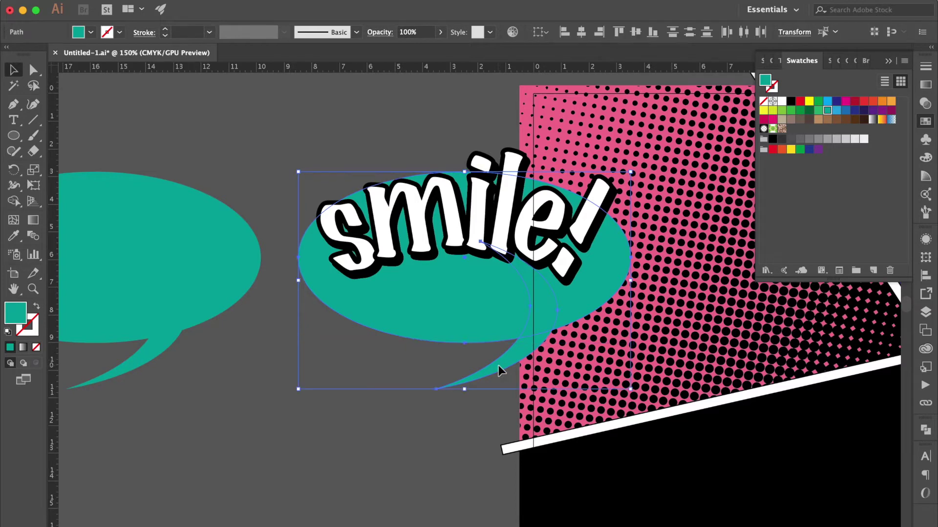
left_click(926, 430)
left_click(769, 458)
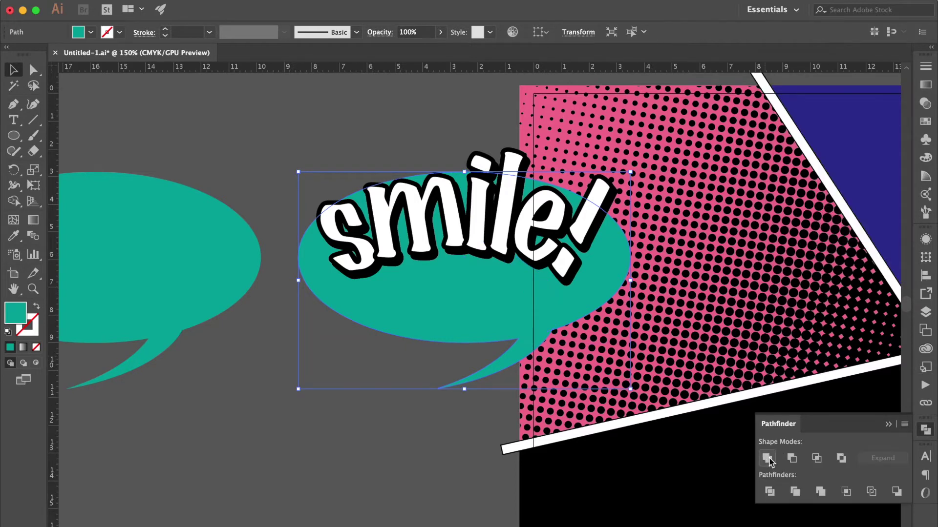
Fill the merged bubble black and give it a 5 pt outline.
left_click(926, 121)
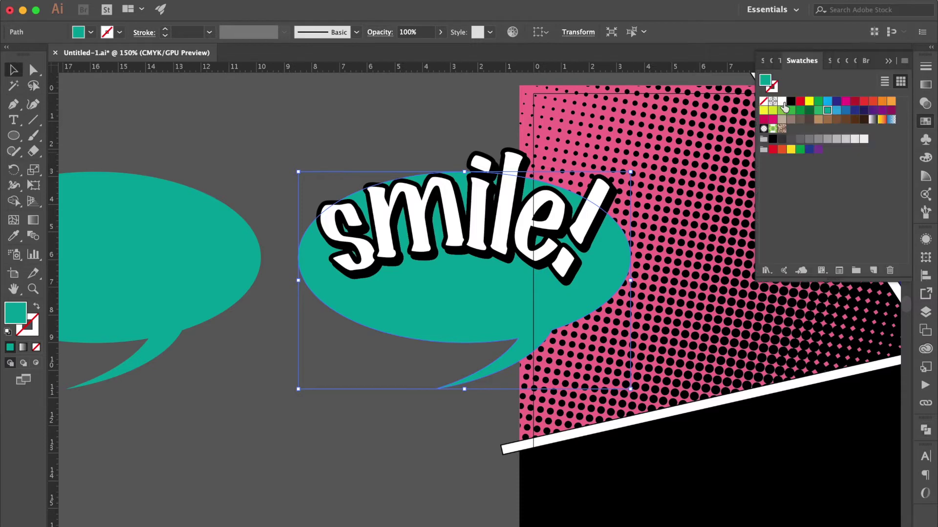
left_click(791, 101)
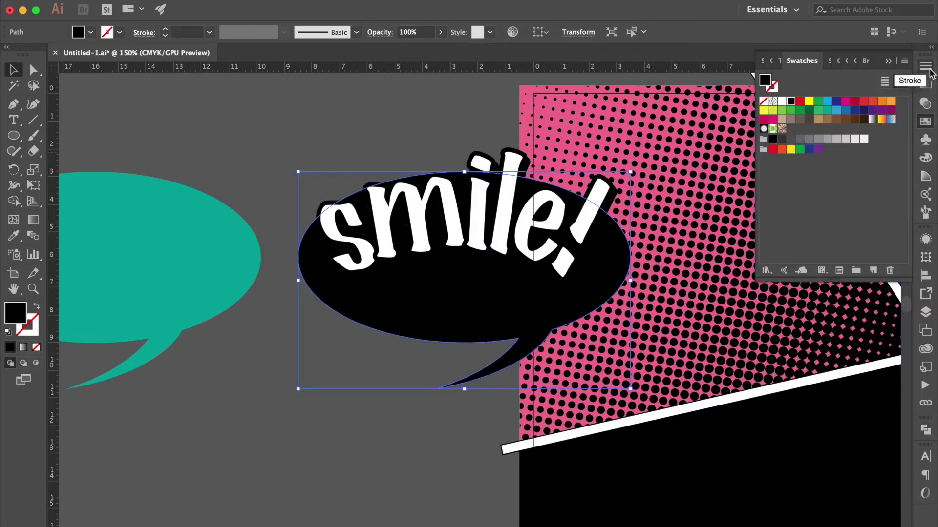
left_click(925, 67)
left_click(858, 81)
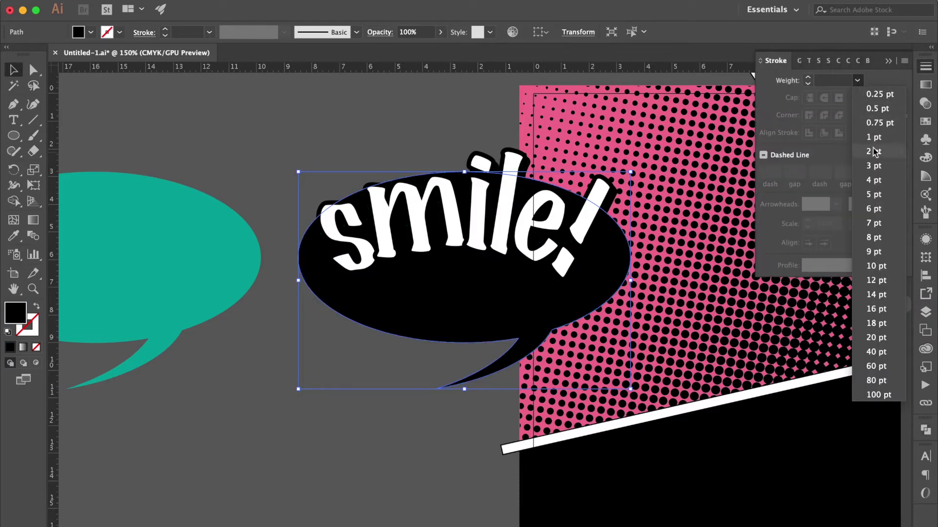
left_click(874, 194)
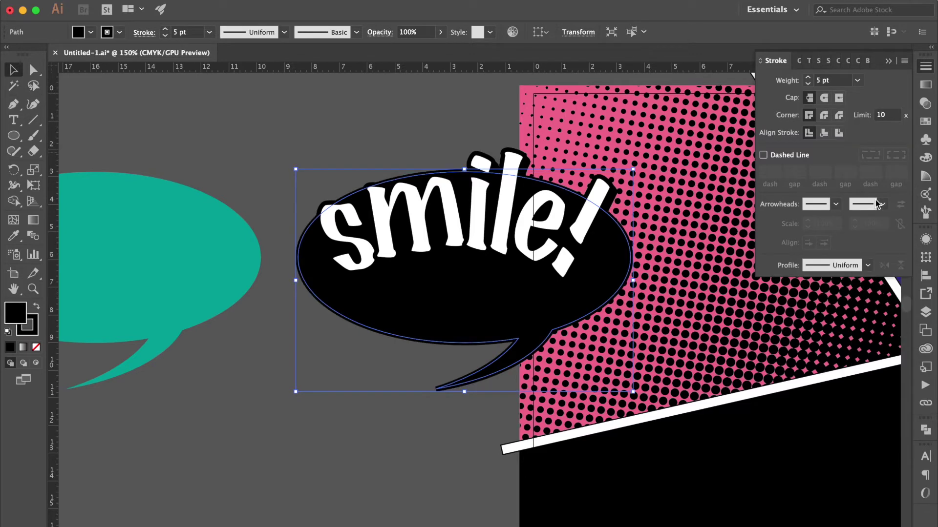
key("a")
key("v")
Fill the front bubble teal, tilt it slightly, and offset it from the black shadow.
left_click(925, 121)
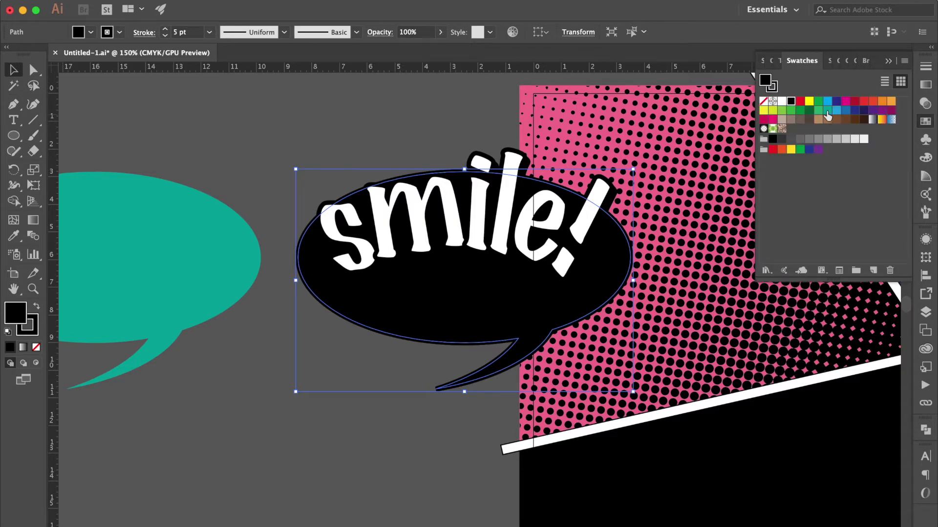
left_click(827, 112)
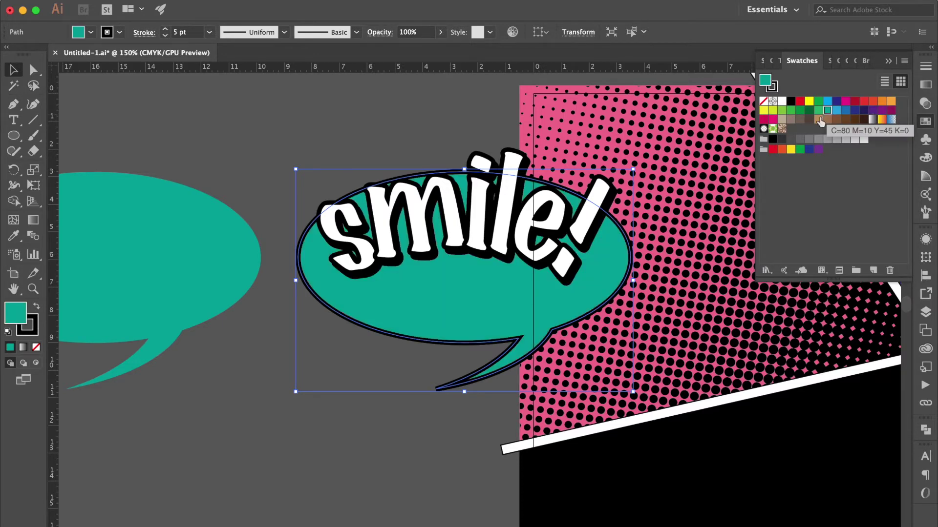
key("Up")
key("Up")
key("Left")
key("Up")
key("Up")
key("Left")
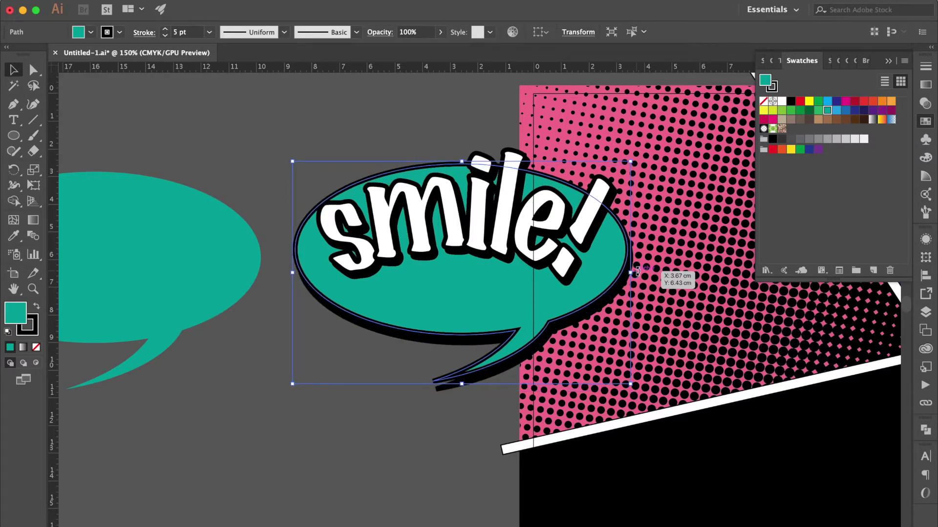
left_click_drag(637, 271, 641, 264)
key("Left")
key("Down")
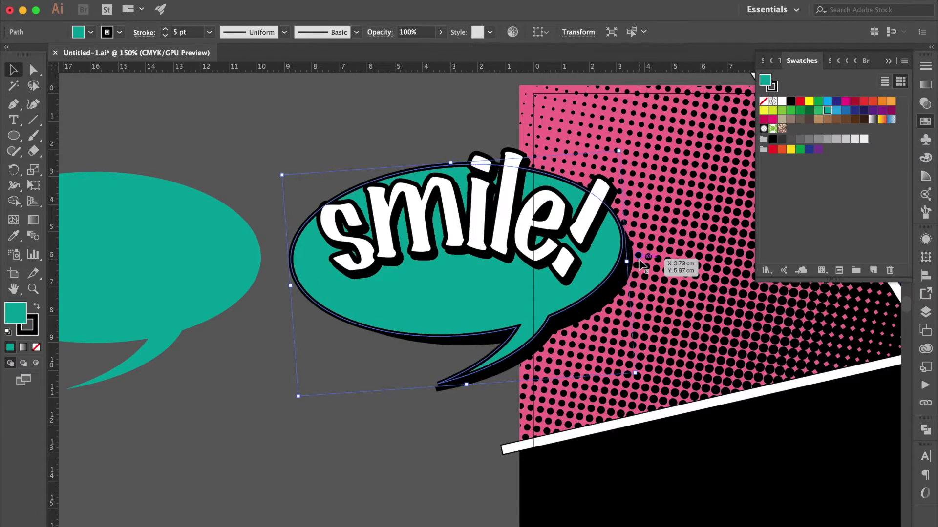
key("Left")
key("Down")
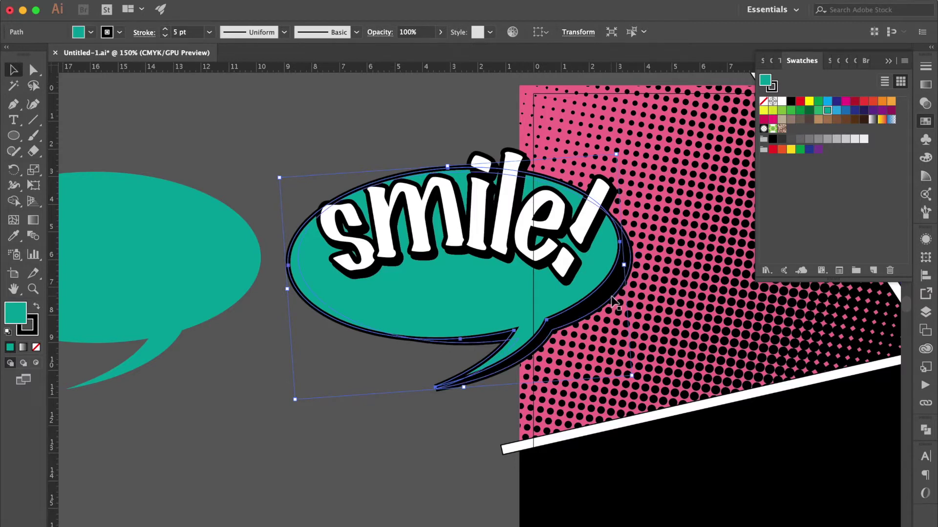
Give the bubble and its shadow Round Cap and Round Join strokes.
left_click(628, 268, "shift")
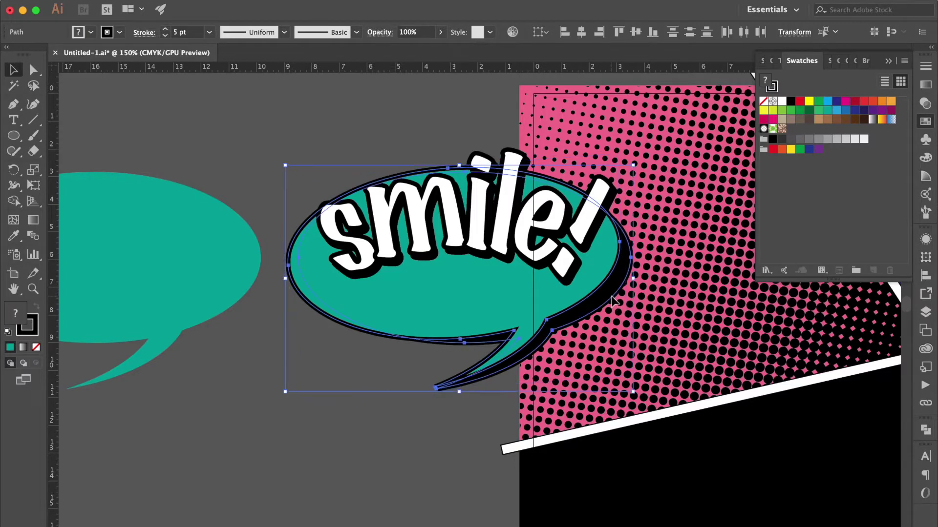
left_click(926, 67)
left_click(824, 98)
left_click(824, 115)
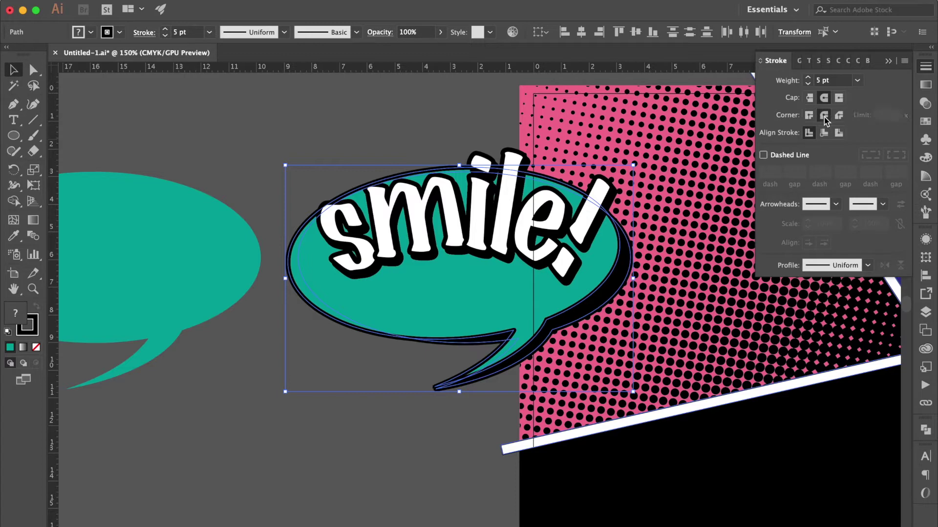
Delete the leftover plain teal bubble on the left.
left_click(445, 474)
left_click(132, 286)
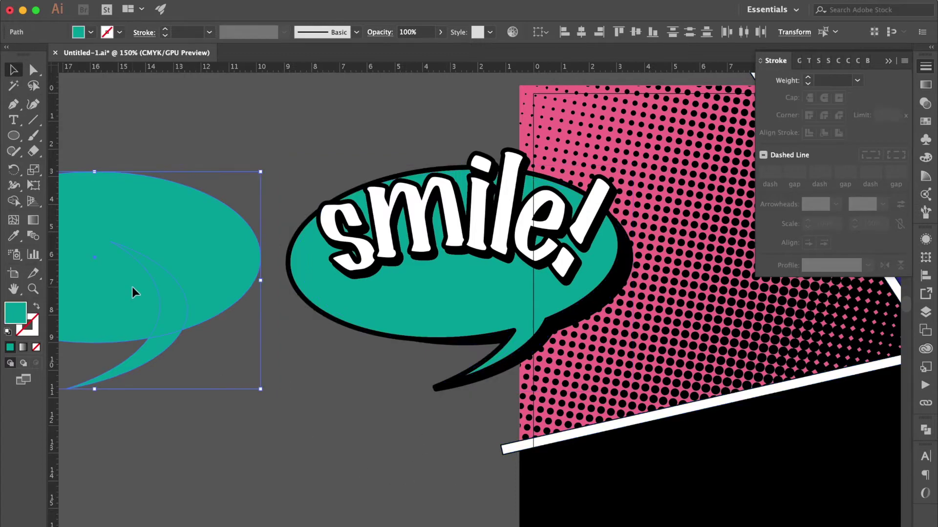
key("Delete")
key("super+minus")
key("super+minus")
key("super+minus")
key("super+minus")
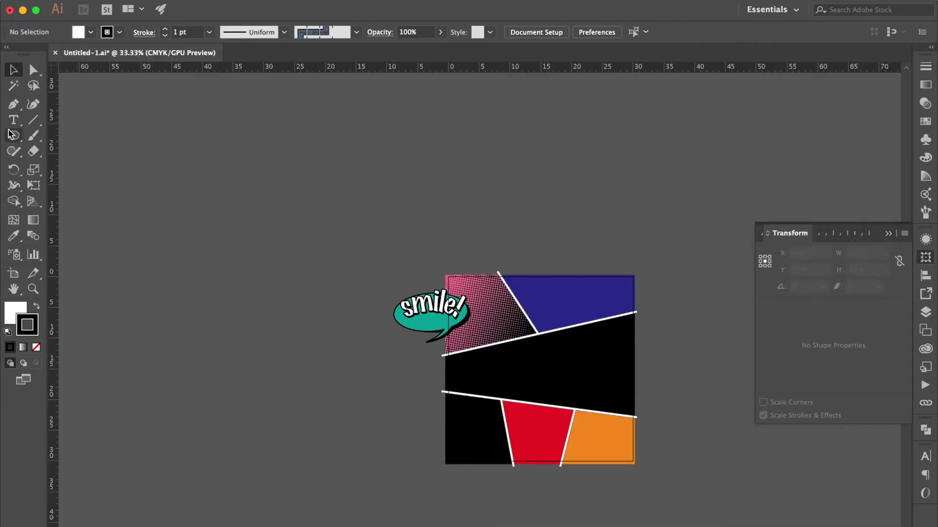
Draw a long, very thin ellipse above the page with black fill and no stroke.
left_click(14, 136)
left_click_drag(123, 137, 773, 140)
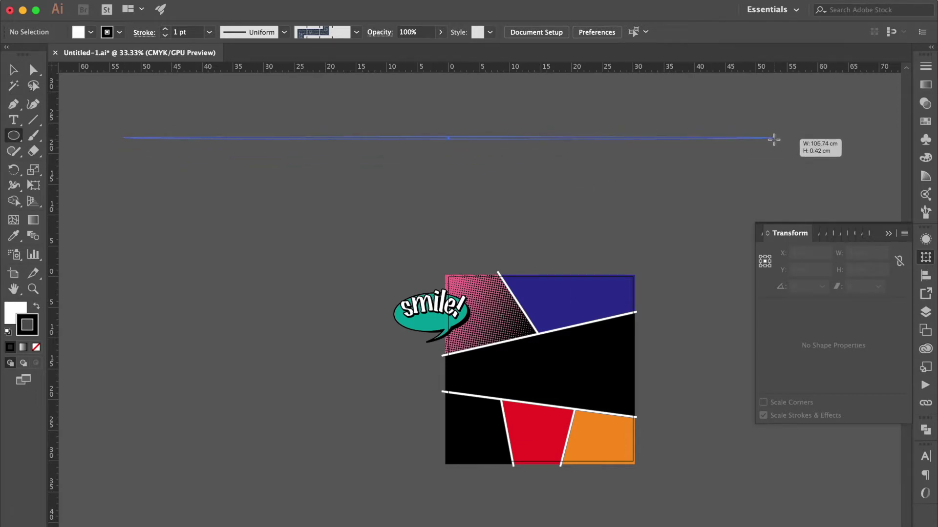
left_click_drag(774, 140, 774, 140)
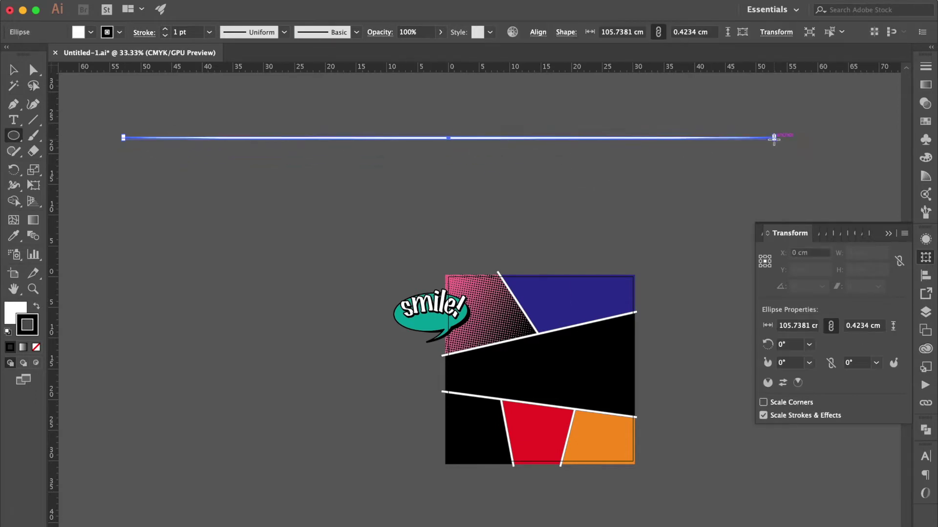
left_click(38, 308)
left_click(35, 348)
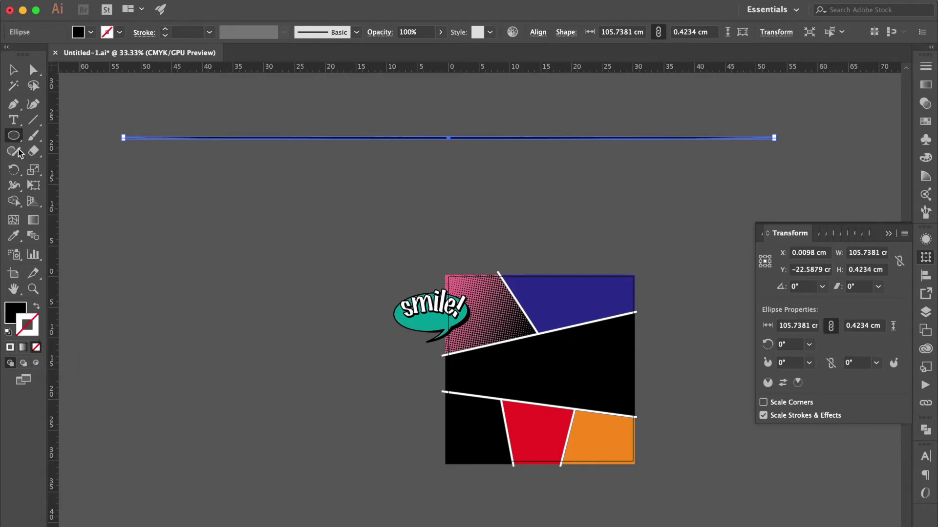
Set the ellipse's width to 110 cm in Transform and start entering its height.
left_click(13, 71)
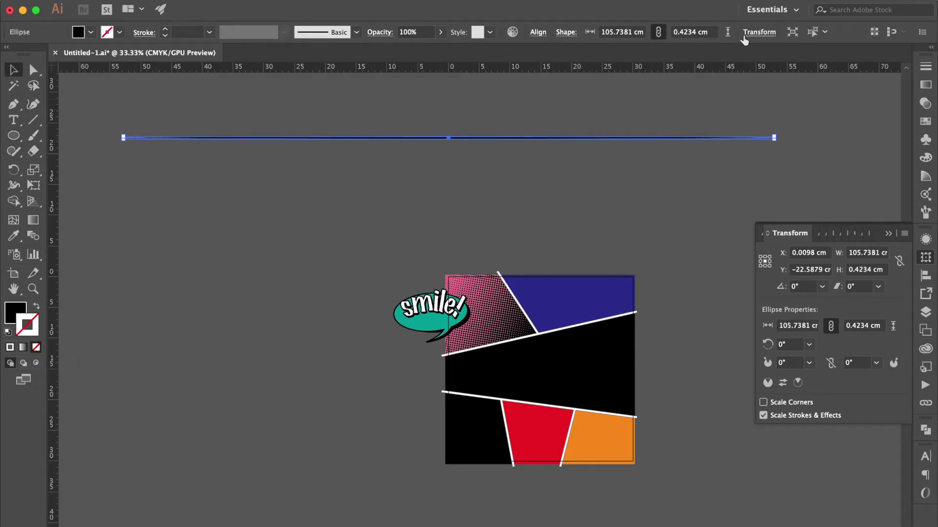
left_click(759, 33)
left_click(740, 58)
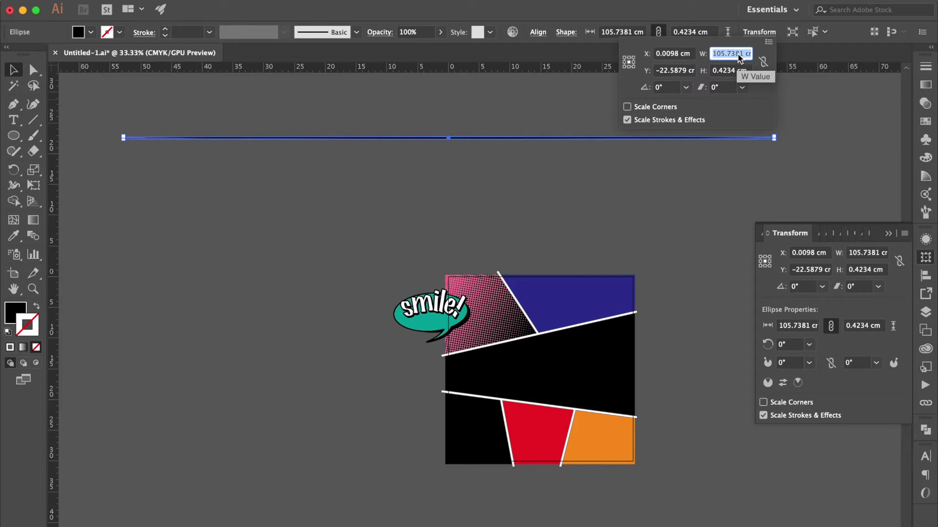
type("110")
key("Tab")
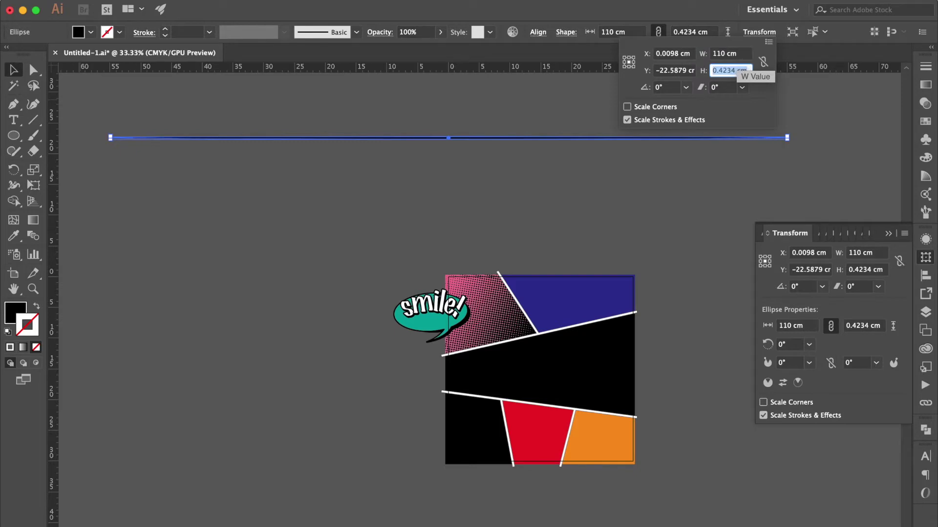
type("01")
Make the line 0.1 cm tall and save it in the Brushes panel as an Art Brush.
key("Return")
left_click(893, 73)
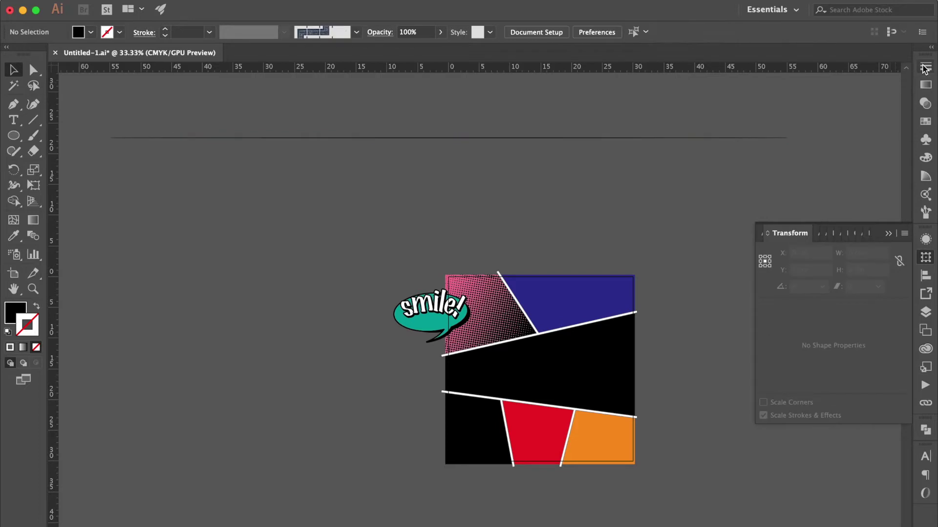
left_click(924, 68)
left_click(868, 66)
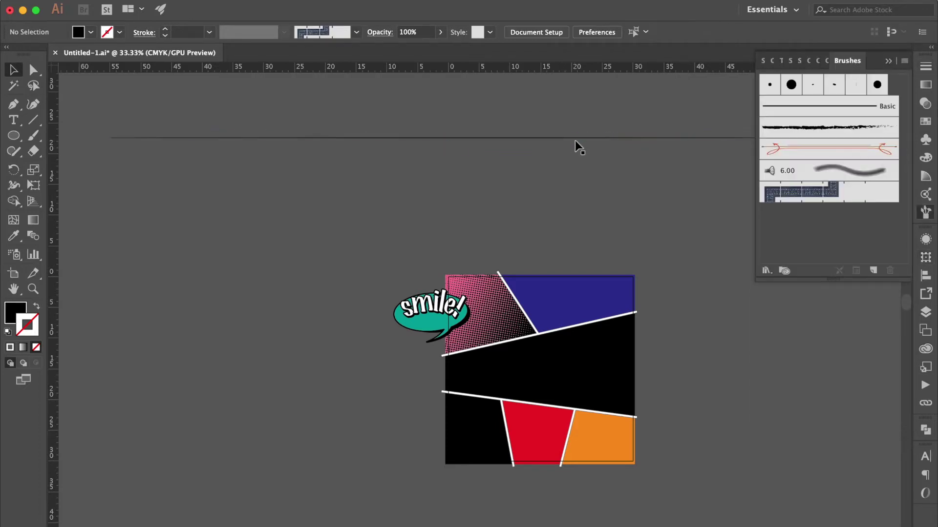
left_click_drag(575, 139, 825, 244)
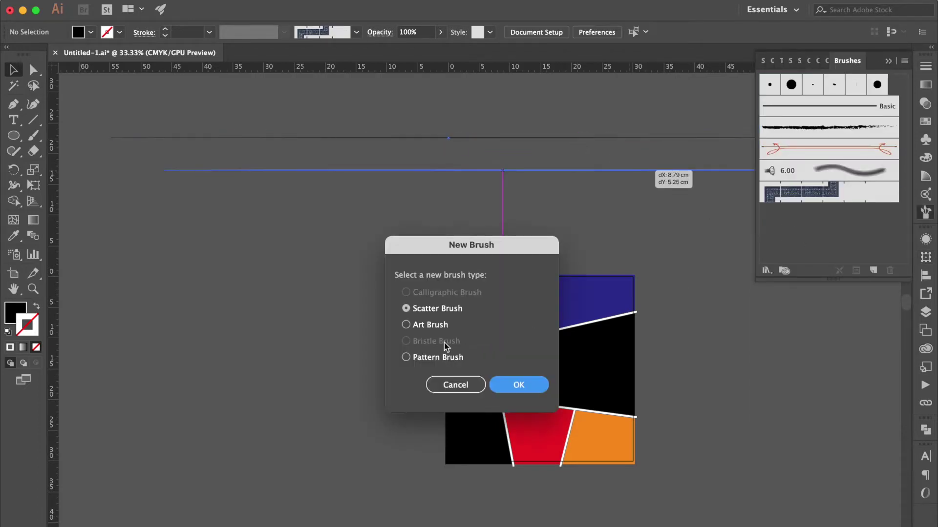
left_click(445, 326)
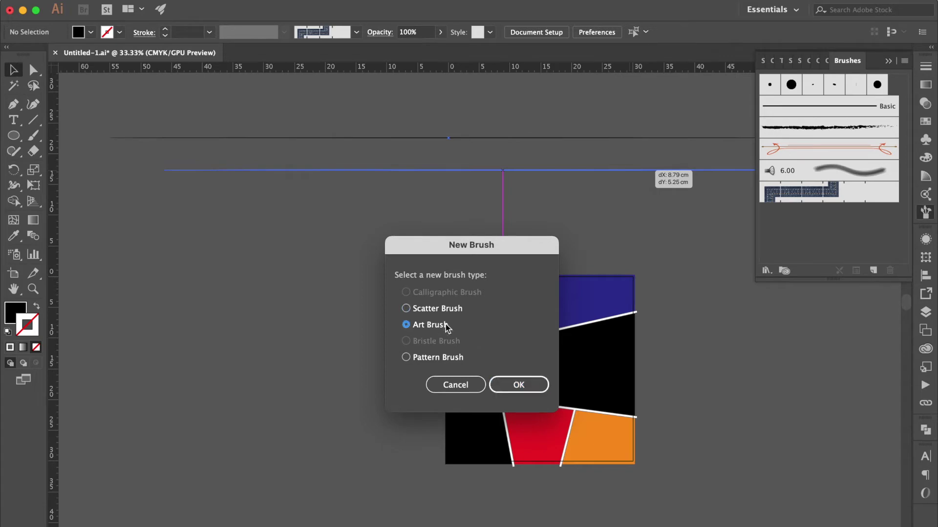
left_click(530, 385)
left_click(629, 465)
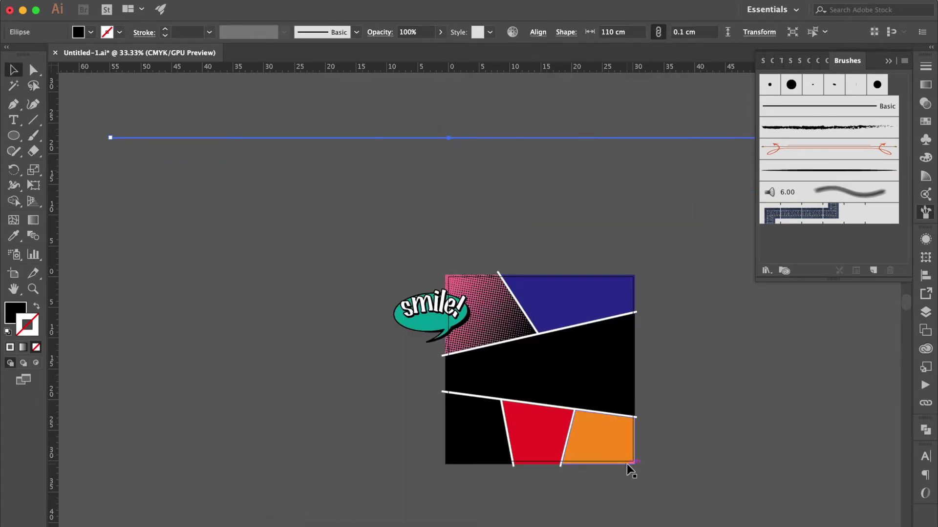
Draw a black curve beneath smile! and apply the new tapered art brush to it.
key("ctrl+1")
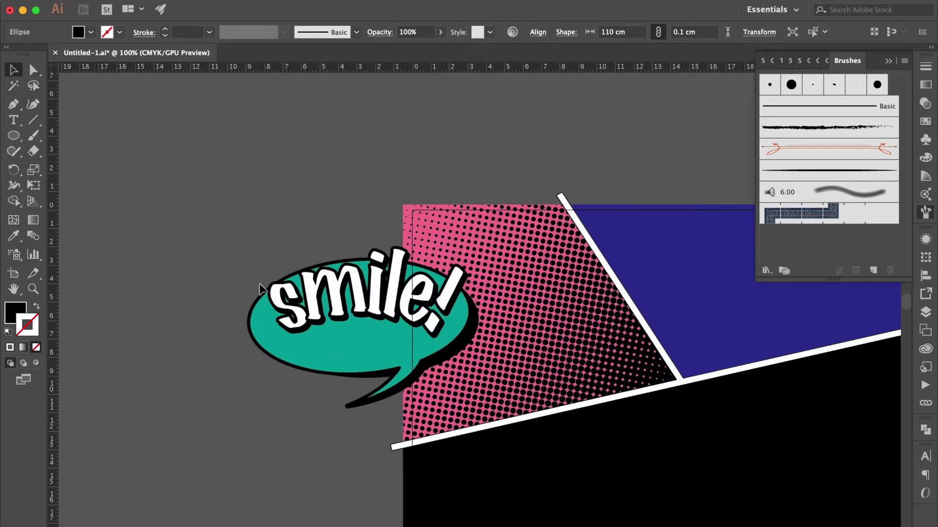
left_click(14, 106)
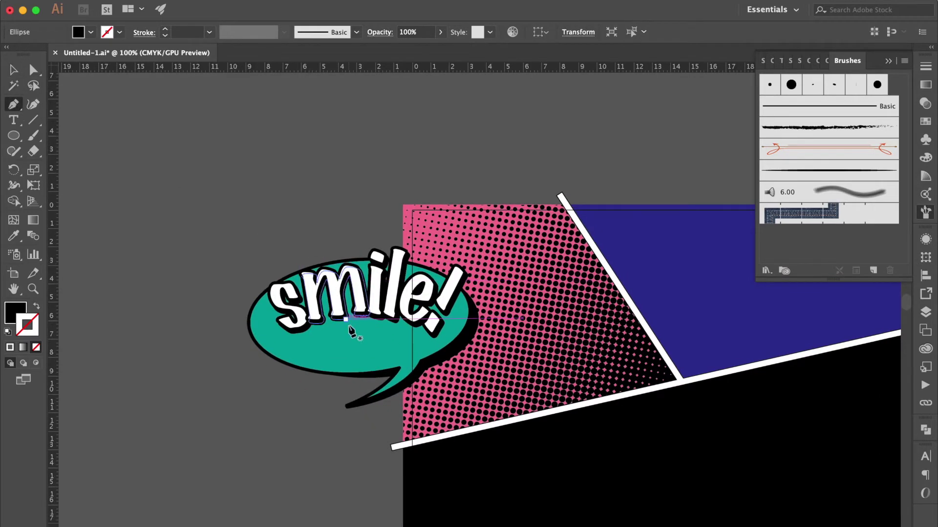
left_click(311, 335)
left_click_drag(423, 341, 481, 371)
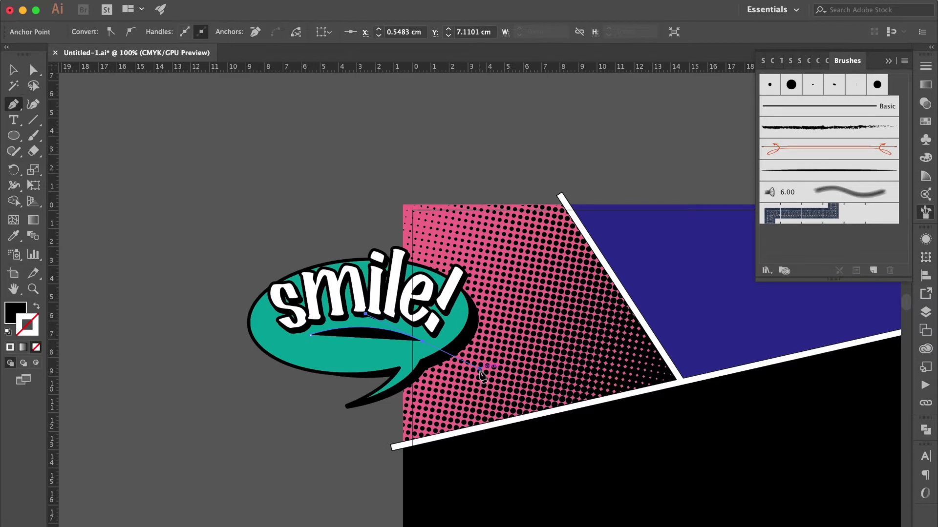
left_click(35, 309)
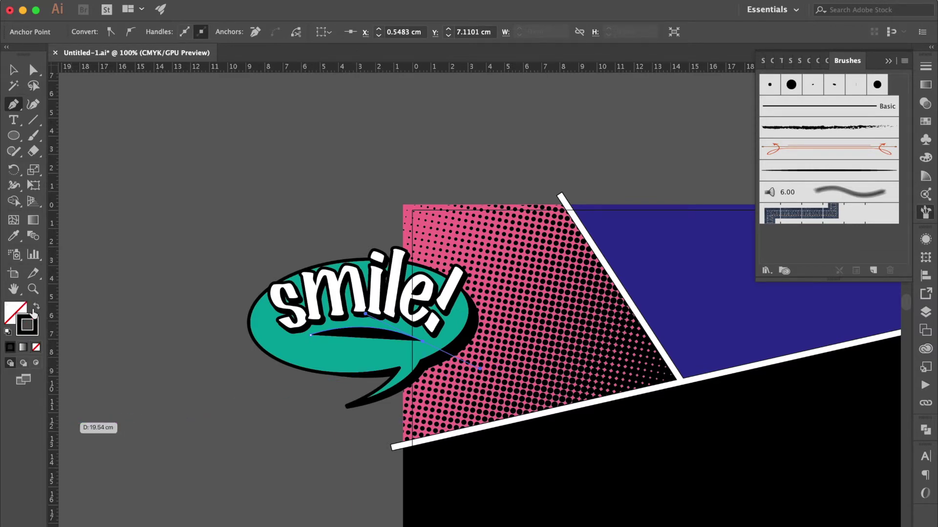
left_click(812, 174)
Draw a second curve beneath smile! and apply the same tapered brush.
left_click(336, 336)
left_click_drag(412, 346, 436, 372)
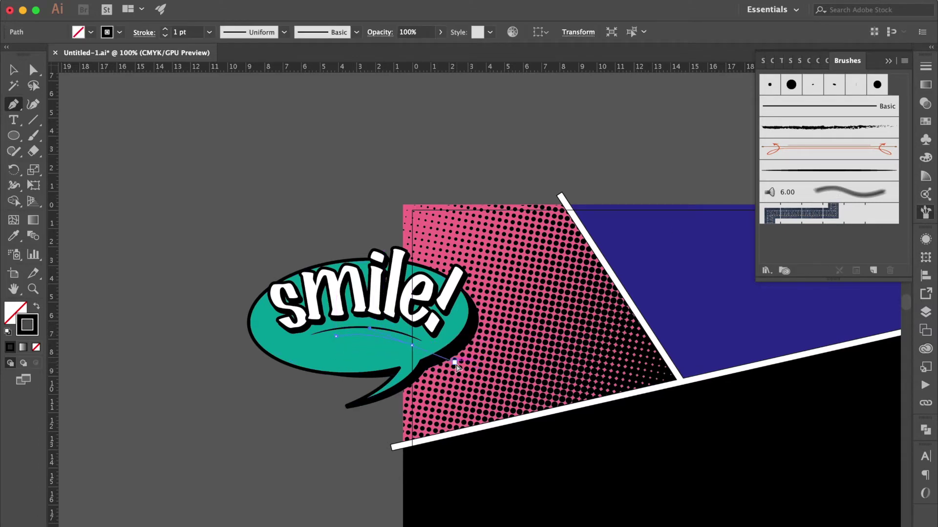
left_click(458, 367)
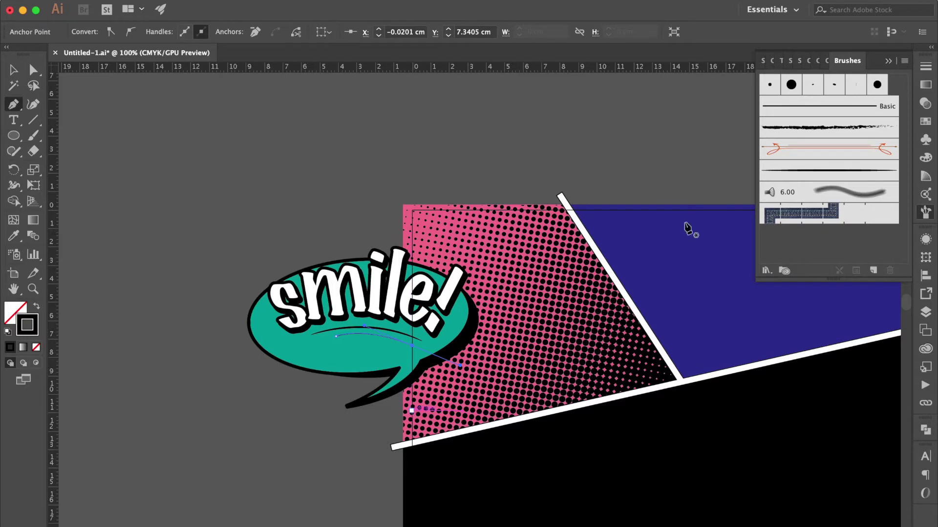
left_click(821, 171)
left_click(13, 70)
left_click(247, 196)
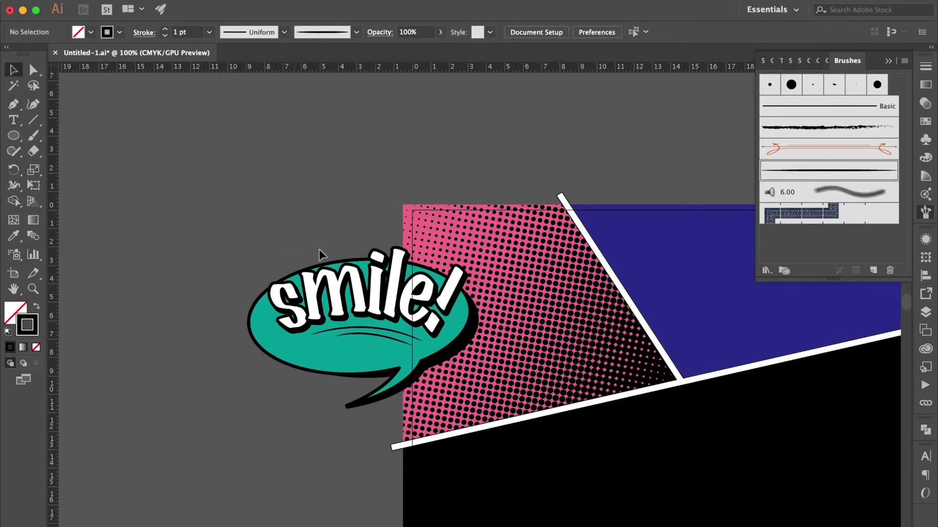
Nudge the smile! bubble slightly upward and drag a duplicate onto the pink panel.
scroll(379, 410, "down", 3)
left_click(457, 348)
scroll(430, 389, "up", 2)
scroll(430, 390, "up", 2)
scroll(430, 389, "left", 3)
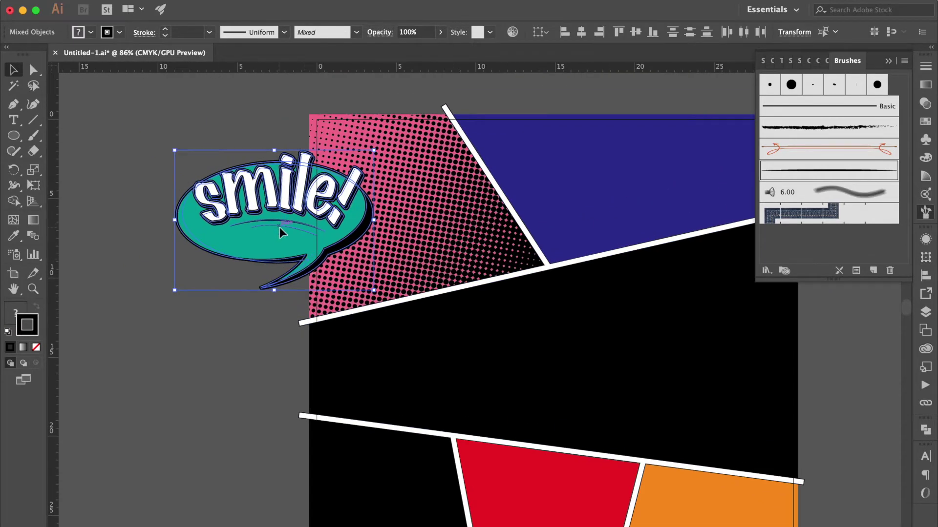
left_click(240, 232)
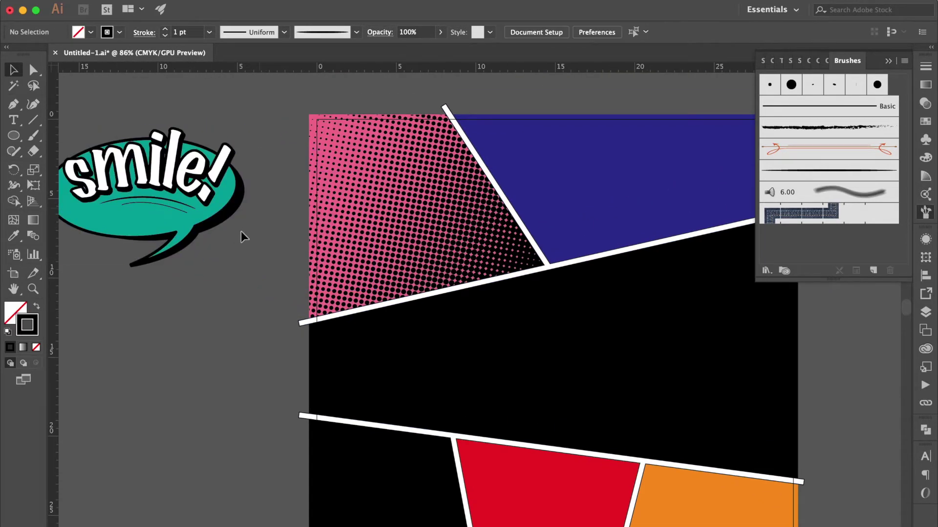
left_click(176, 222)
left_click_drag(177, 221, 180, 221)
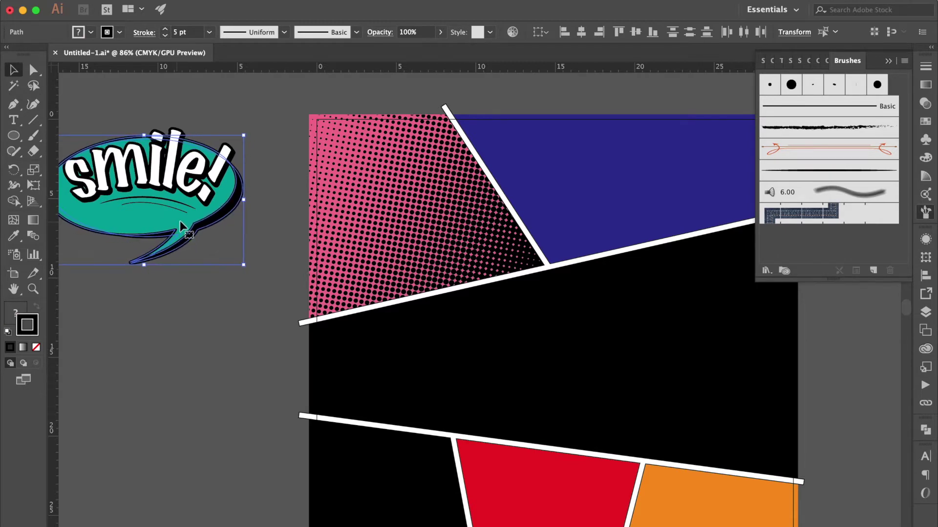
left_click(193, 110)
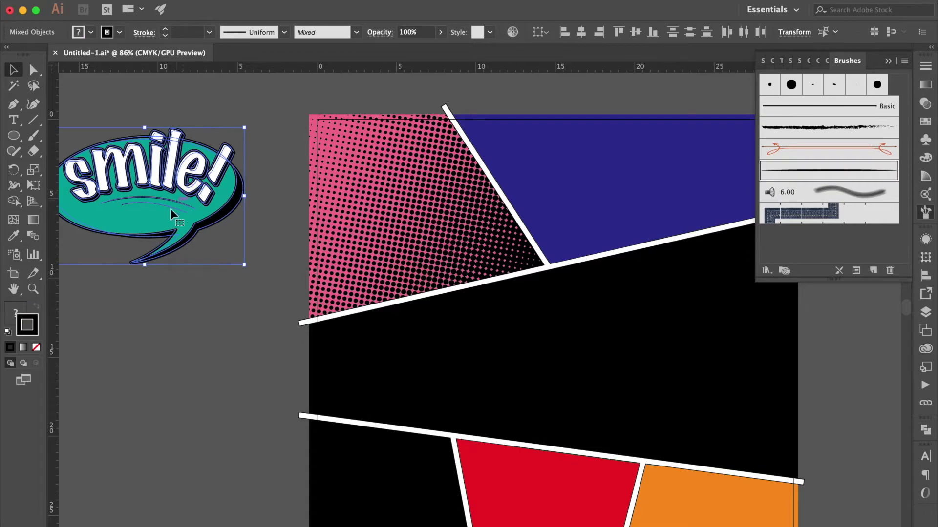
left_click_drag(161, 220, 342, 220)
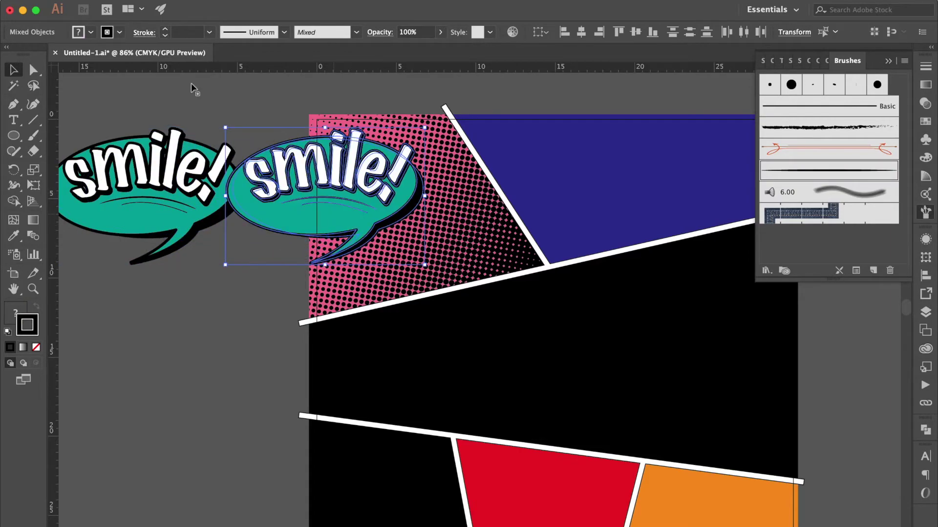
Expand the copy's appearance, then expand its strokes only with Fill unchecked.
left_click(142, 2)
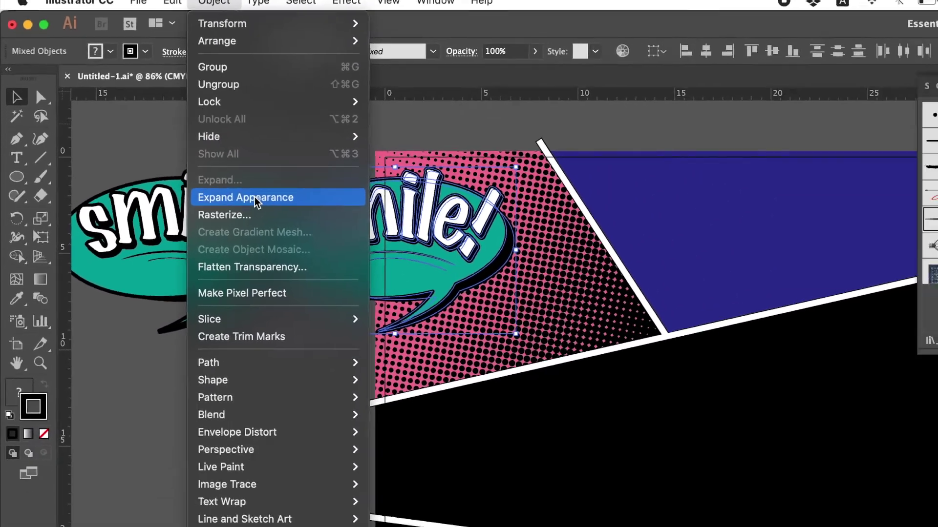
left_click(256, 198)
left_click(214, 2)
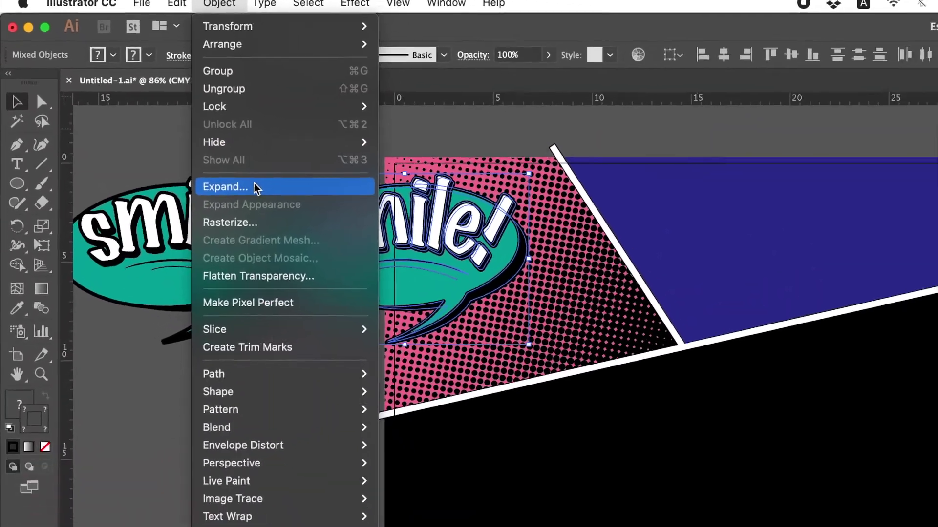
left_click(255, 188)
left_click(345, 214)
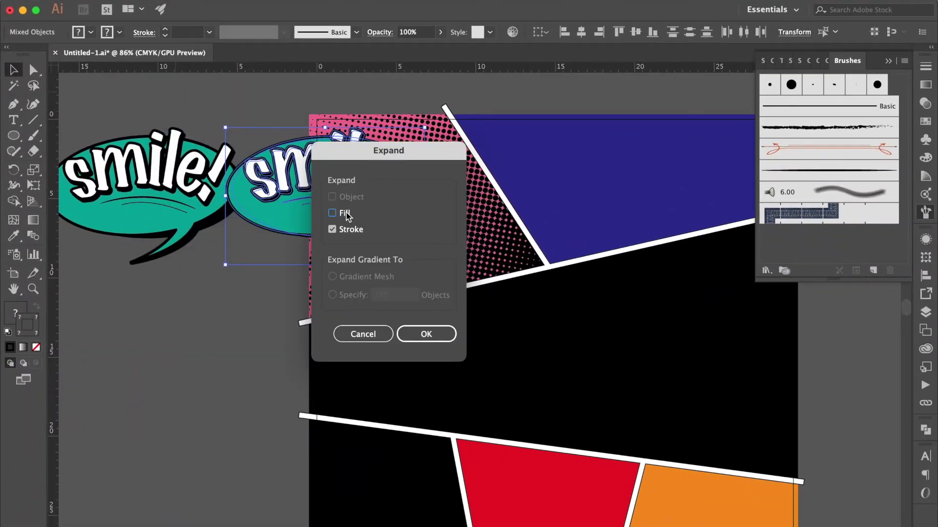
left_click(429, 334)
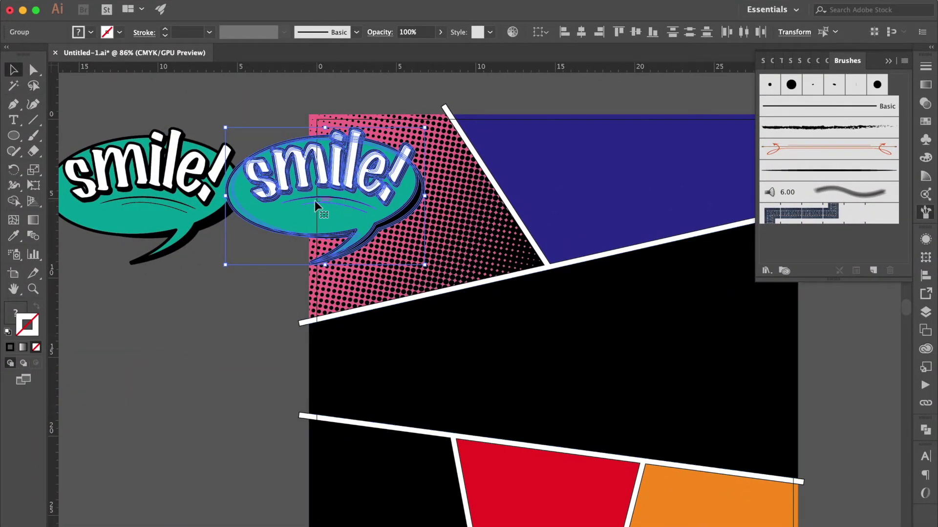
Move the expanded bubble into the pink halftone panel, narrow it, and fine-tune its position.
mouse_move(394, 194)
left_mouse_down()
mouse_move(453, 221)
mouse_move(490, 251)
left_mouse_up()
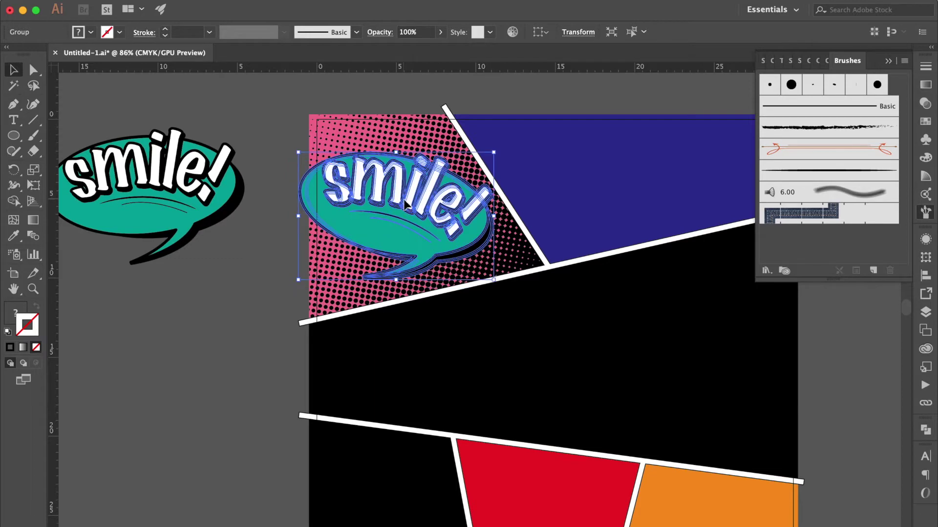
left_click_drag(301, 224, 328, 220)
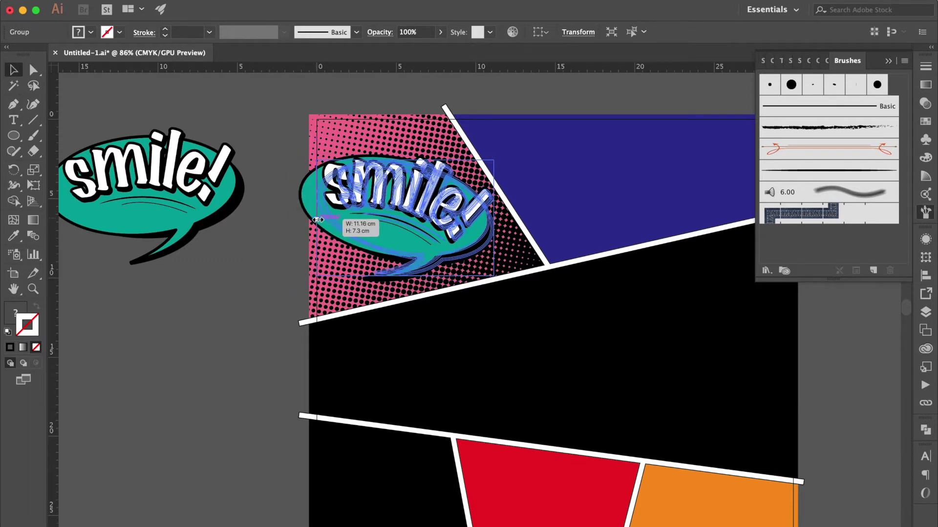
mouse_move(513, 217)
left_mouse_down()
mouse_move(470, 227)
mouse_move(474, 218)
left_mouse_up()
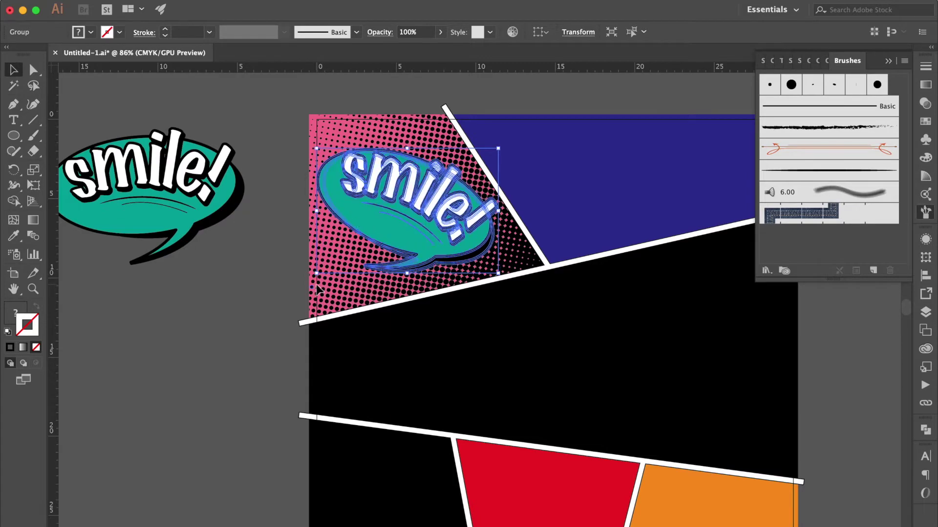
left_click_drag(432, 219, 433, 224)
key("ctrl+plus")
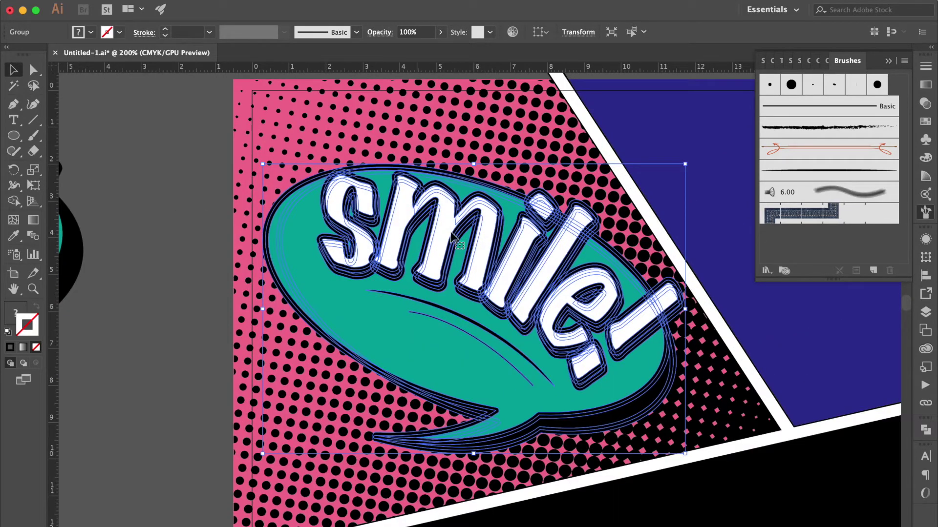
left_click_drag(419, 308, 408, 303)
left_click(122, 368)
key("ctrl+minus")
key("ctrl+minus")
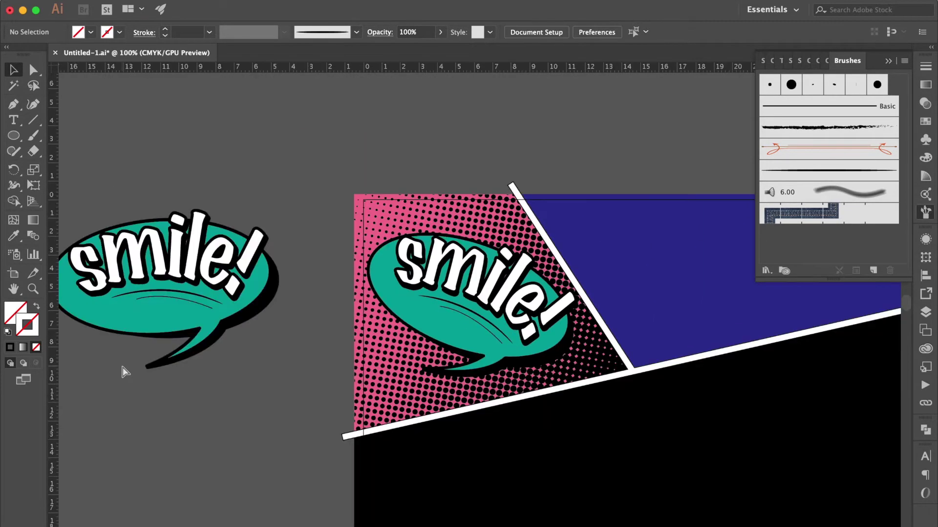
key("ctrl+minus")
scroll(208, 170, "up", 5)
scroll(208, 170, "right", 3)
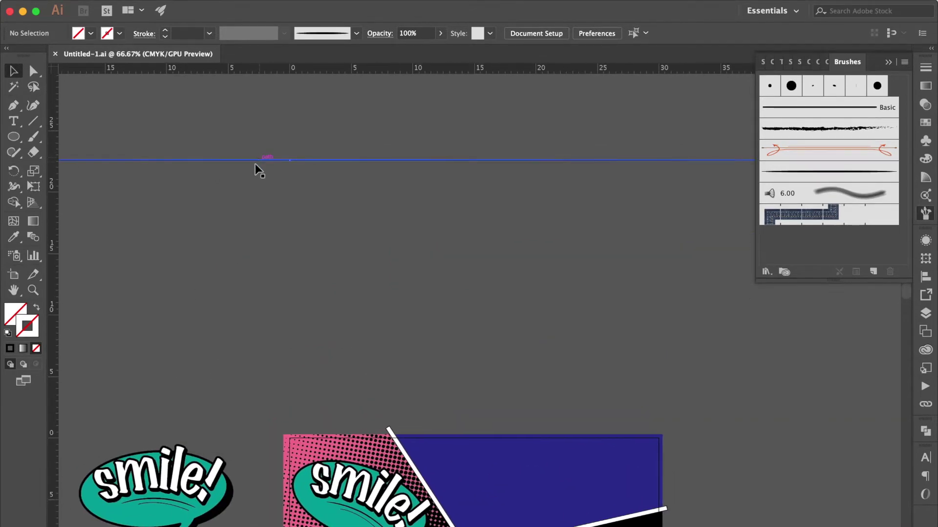
Delete the stray bar above the page and draw an ellipse on the blue panel.
left_click(262, 160)
key("Delete")
scroll(415, 349, "down", 5)
key("l")
left_click_drag(432, 211, 599, 282)
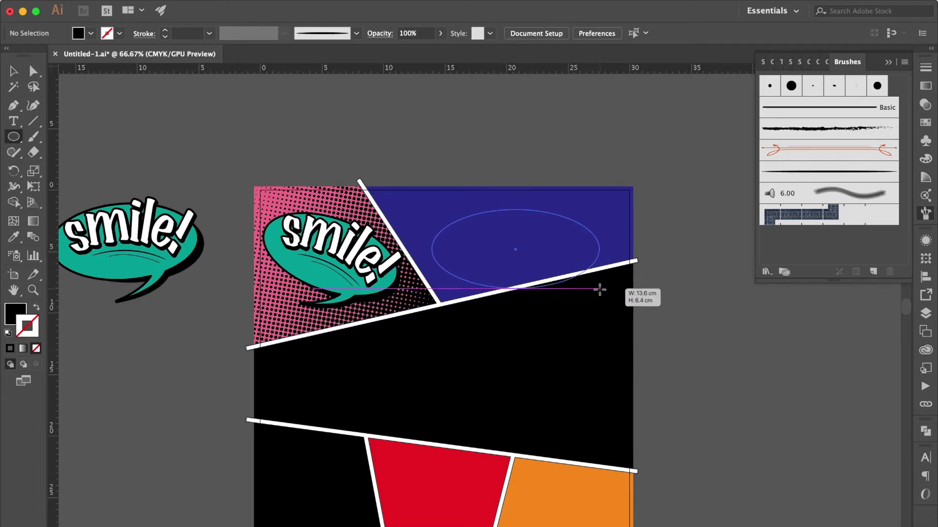
left_click(13, 73)
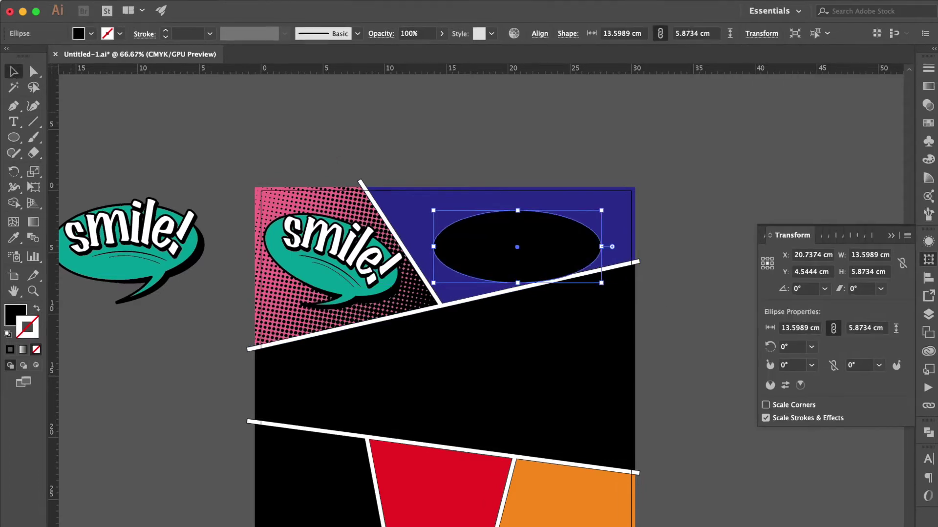
Apply a Zig Zag effect with 3 ridges to the ellipse's edge.
left_click(426, 12)
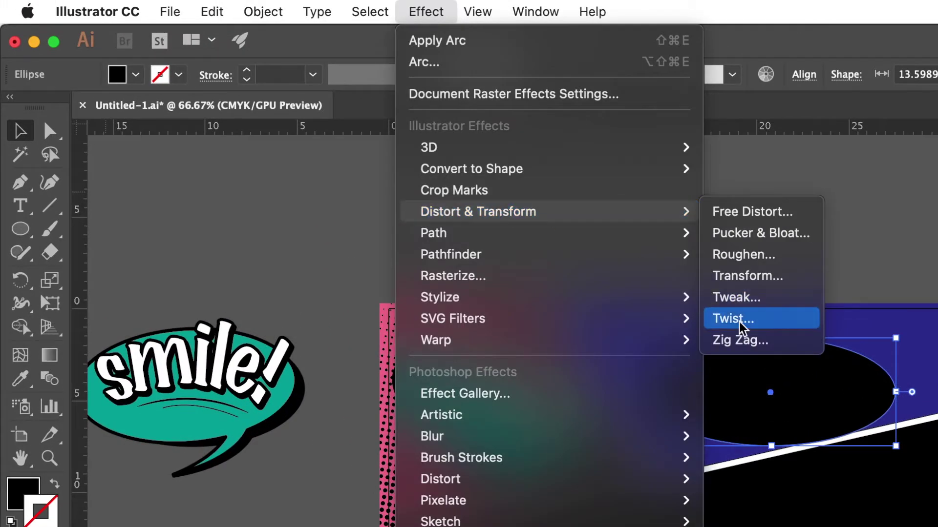
left_click(739, 337)
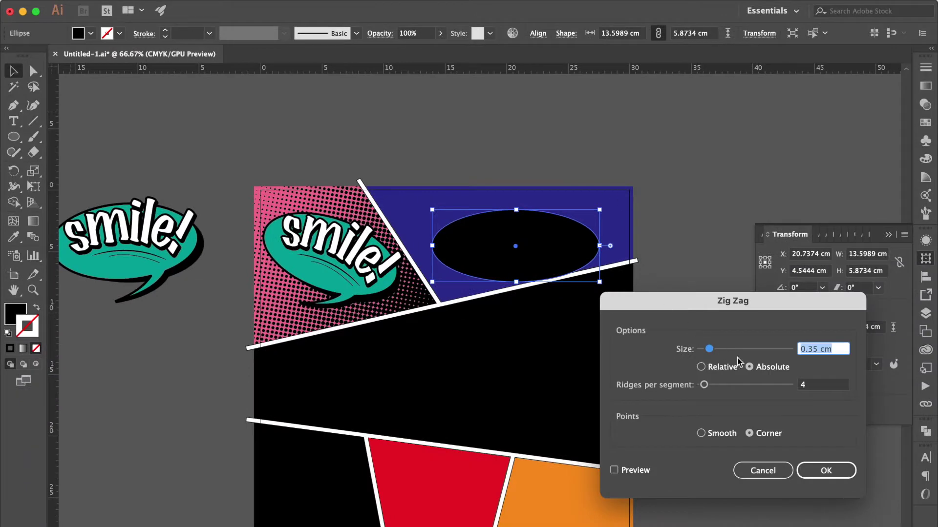
left_click(635, 471)
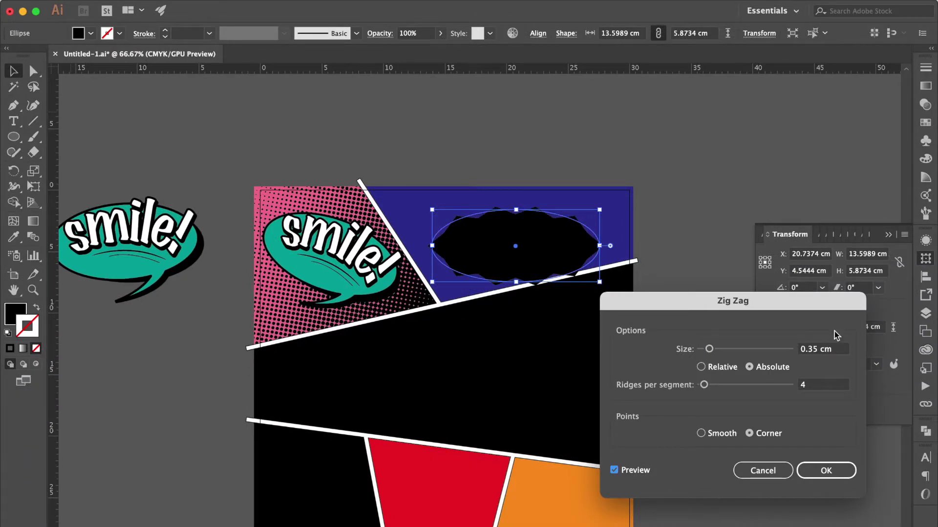
left_click(823, 385)
type("3")
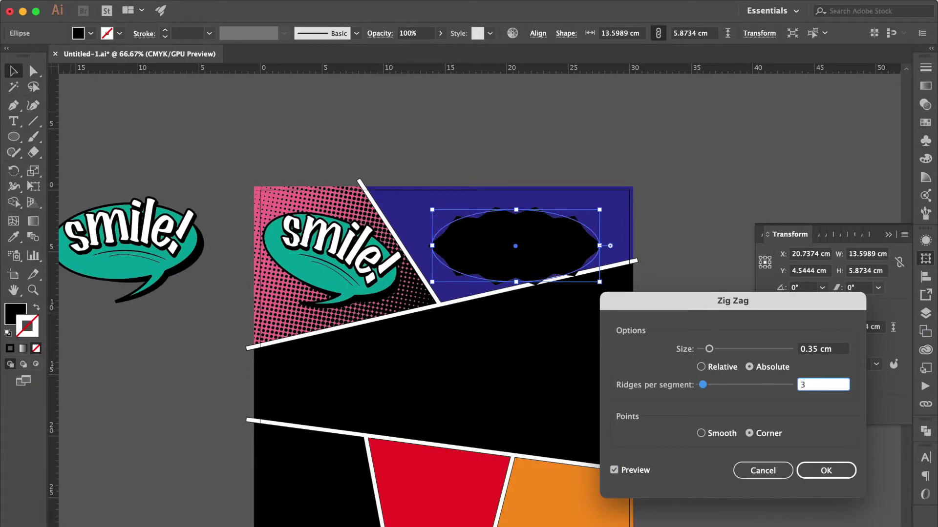
key("Return")
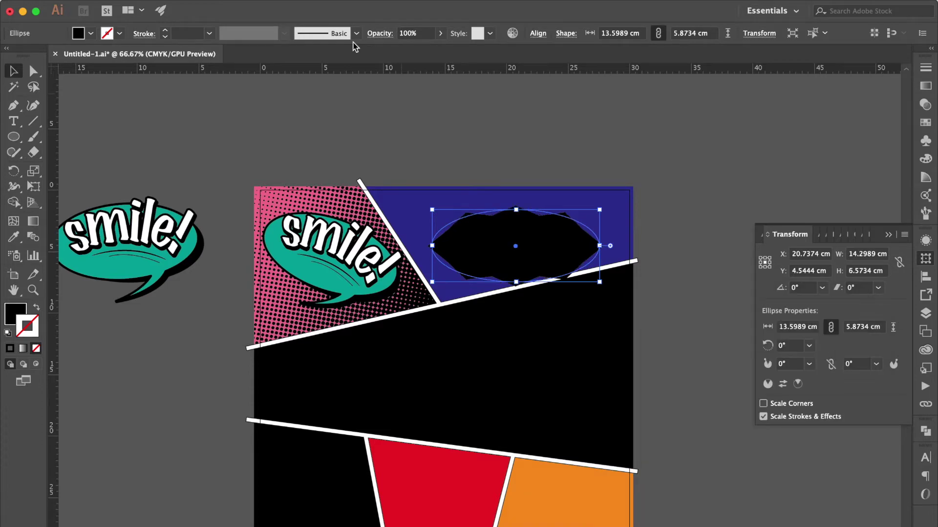
left_click(429, 6)
mouse_move(477, 211)
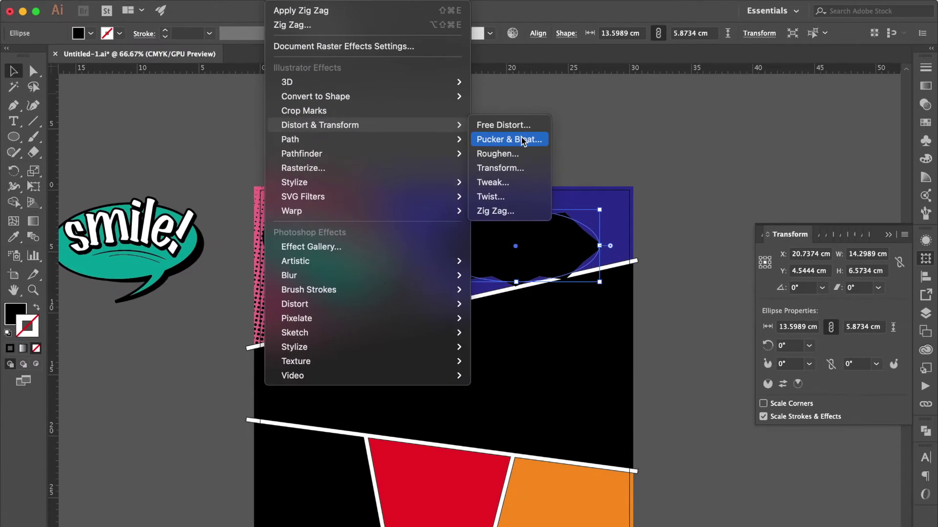
left_click(521, 141)
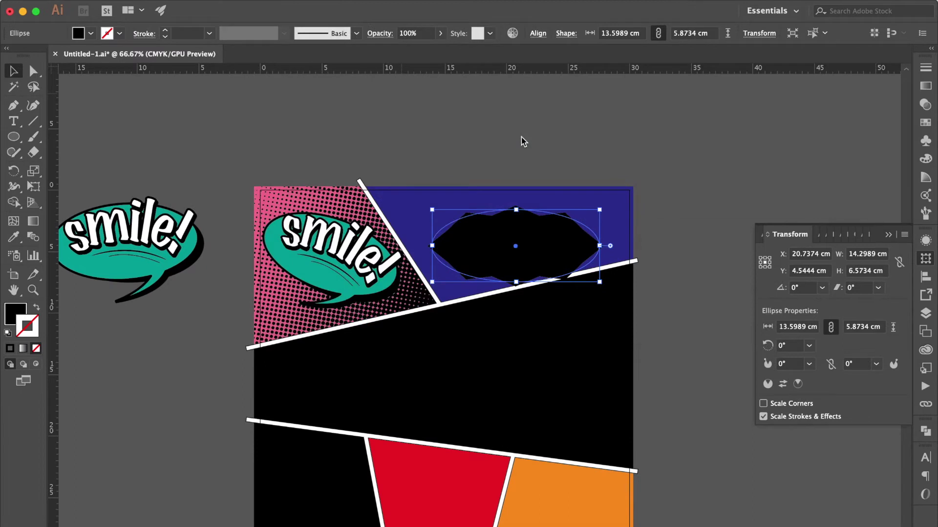
Pucker the zig-zag ellipse by about -35% and fill the resulting starburst white.
left_click(674, 303)
left_click_drag(743, 266, 733, 271)
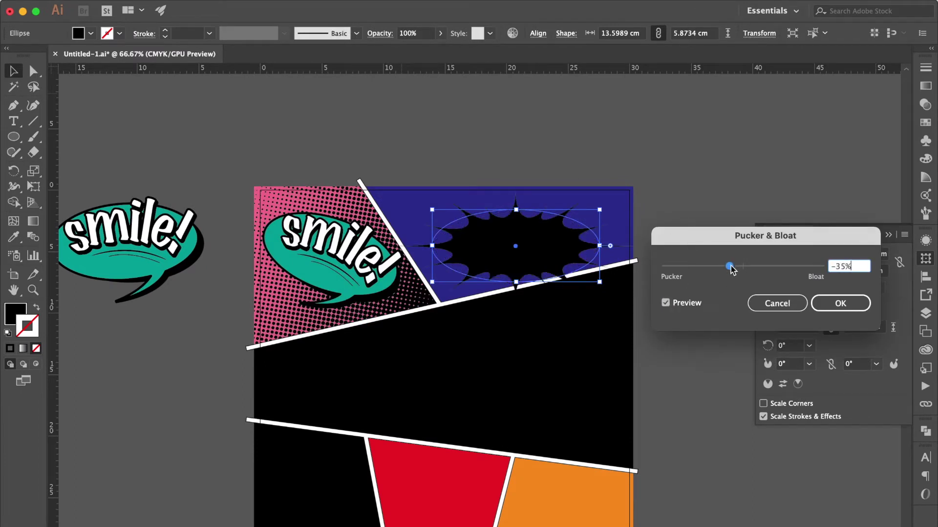
left_click(834, 303)
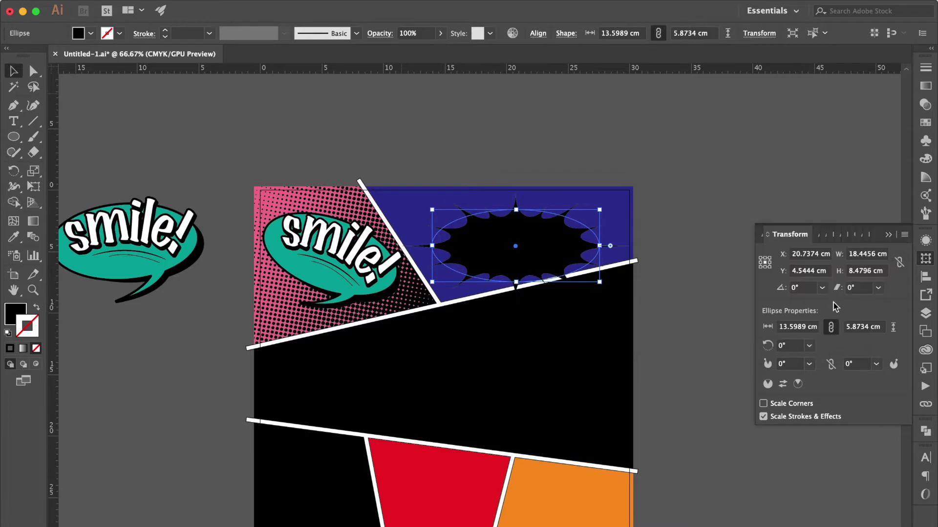
left_click(924, 104)
left_click(925, 122)
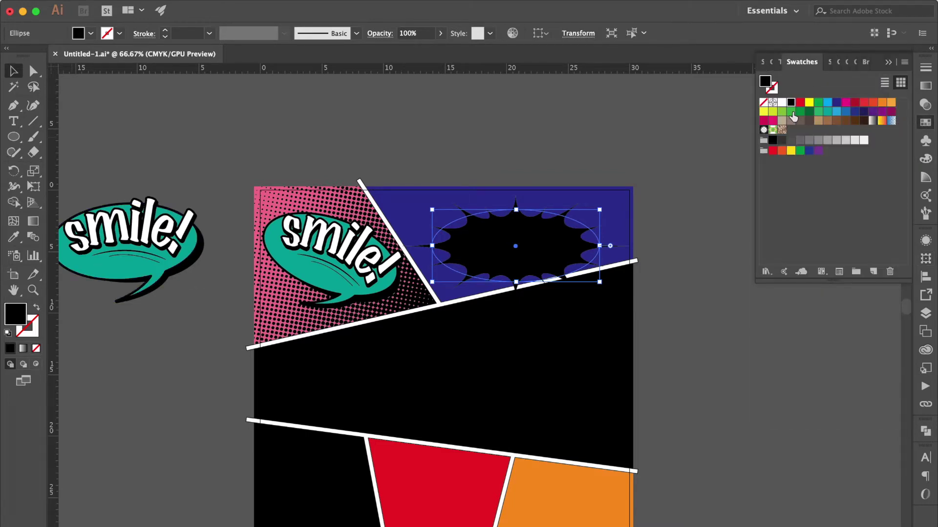
left_click(782, 102)
key("super+equal")
key("super+equal")
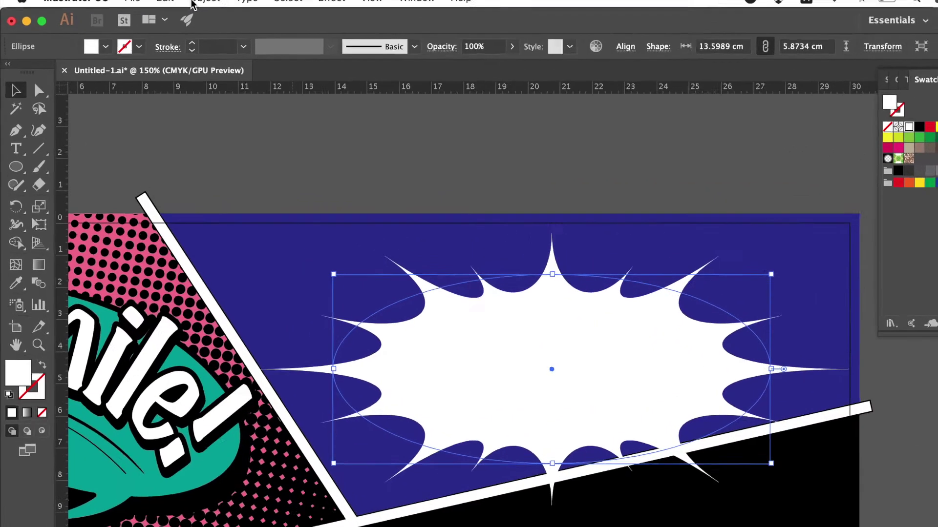
Expand the starburst's appearance and delete anchors at the lower-right, bottom and left.
left_click(248, 8)
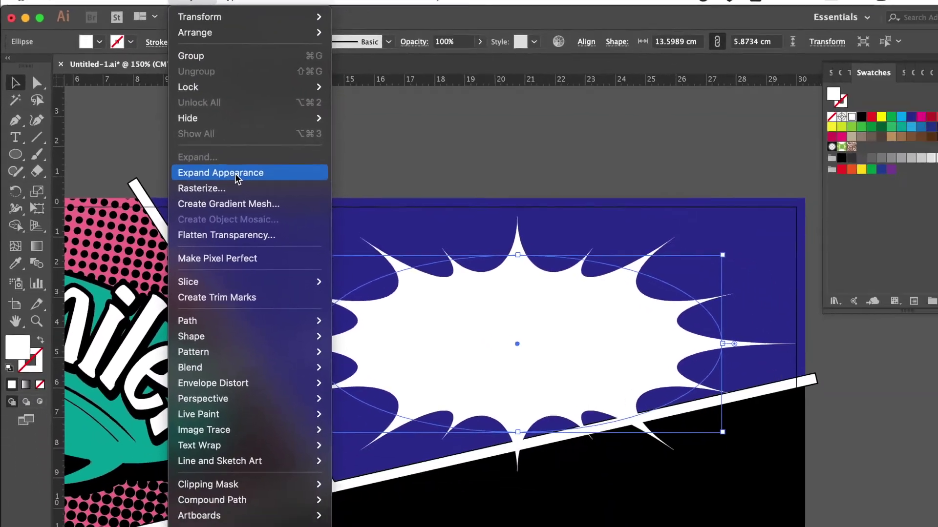
left_click(293, 238)
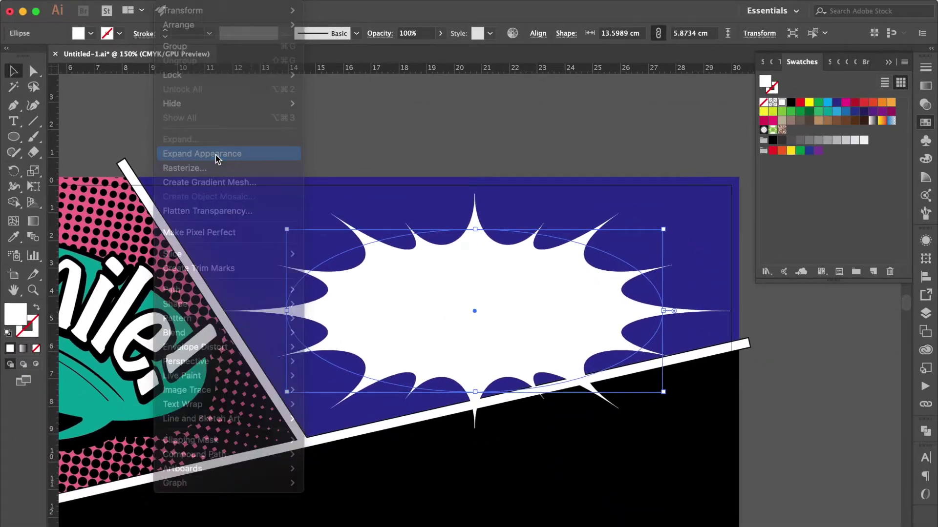
left_click(14, 106)
left_click(673, 359)
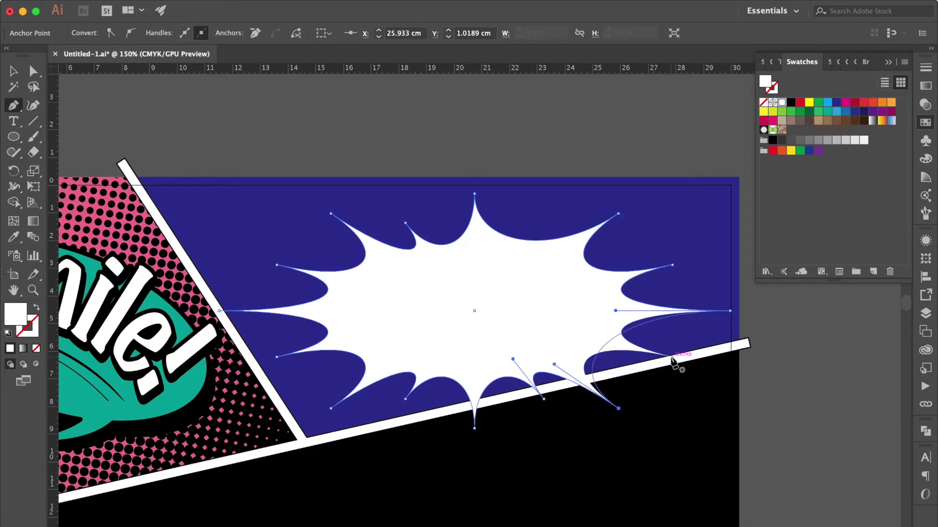
left_click(406, 399)
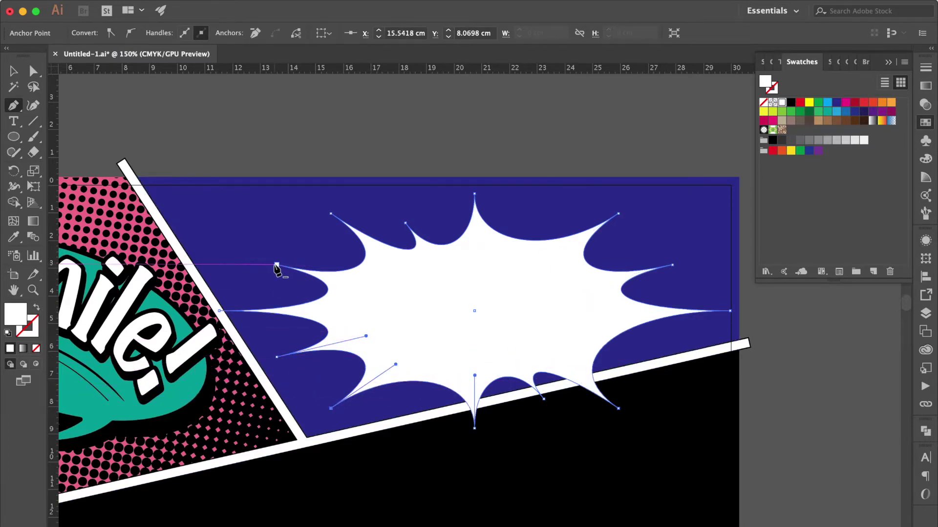
left_click(277, 266)
Drag anchors to reshape the spikes, stretching the top spike up past the panel.
left_click(33, 73)
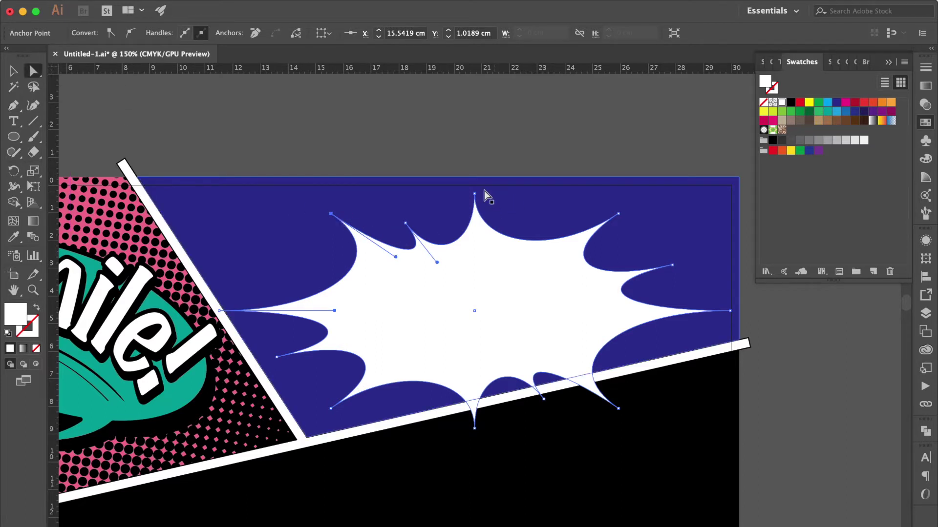
left_click_drag(474, 194, 500, 158)
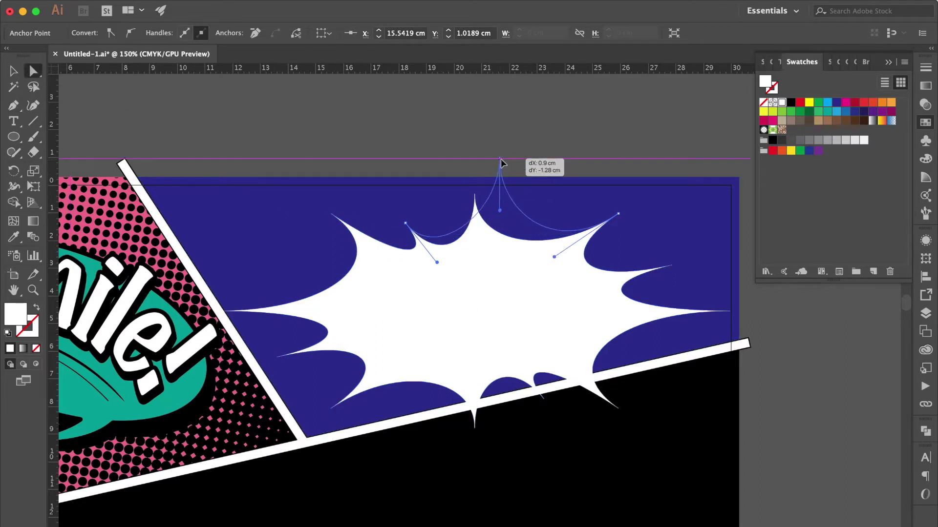
left_click_drag(673, 265, 618, 284)
left_click_drag(543, 399, 518, 401)
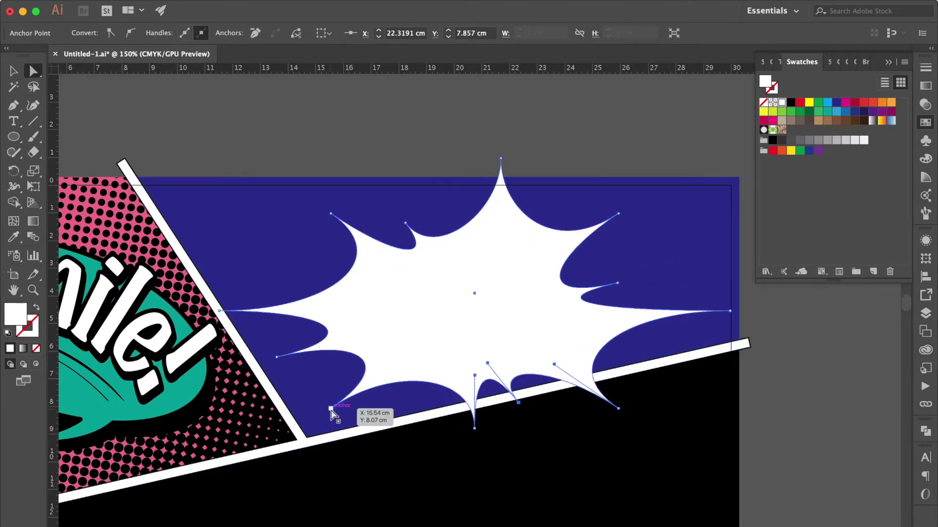
left_click_drag(331, 408, 301, 409)
left_click_drag(220, 311, 251, 285)
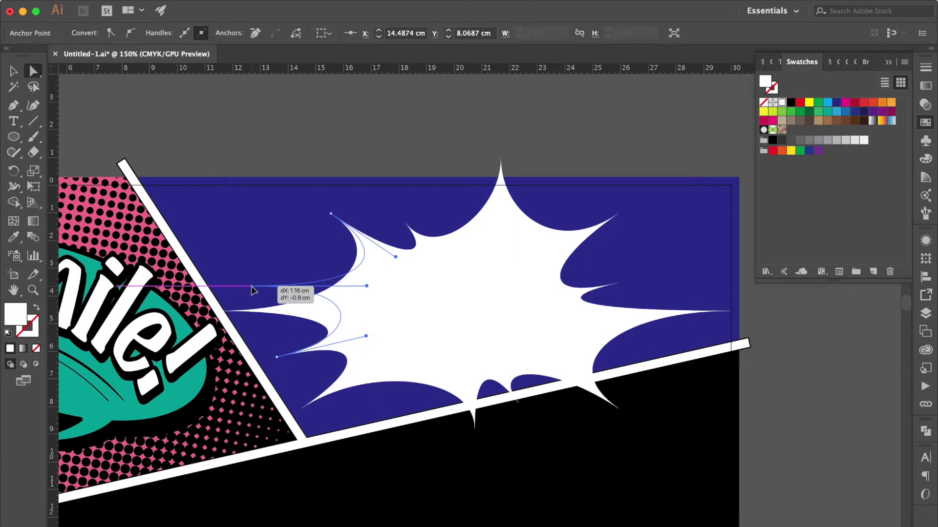
left_click(18, 74)
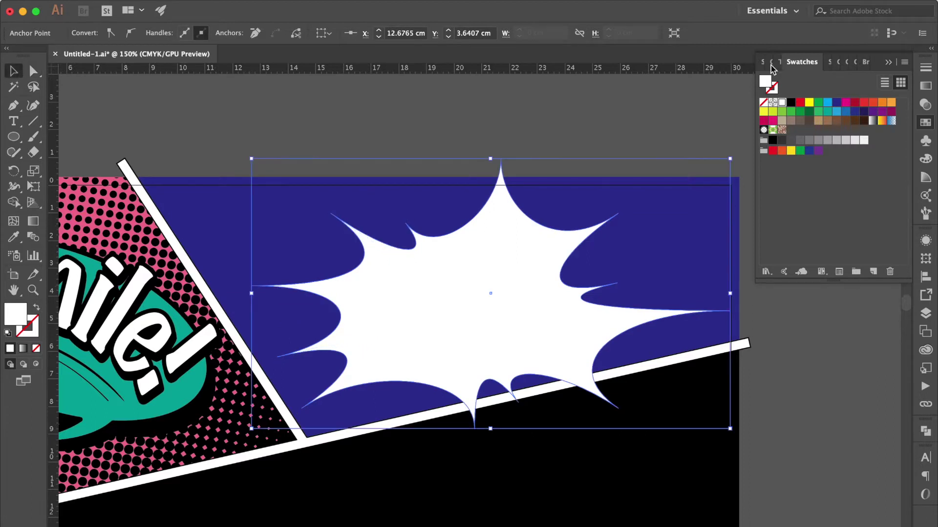
Give the burst a 5 pt stroke with round join, aligned inside.
left_click(927, 69)
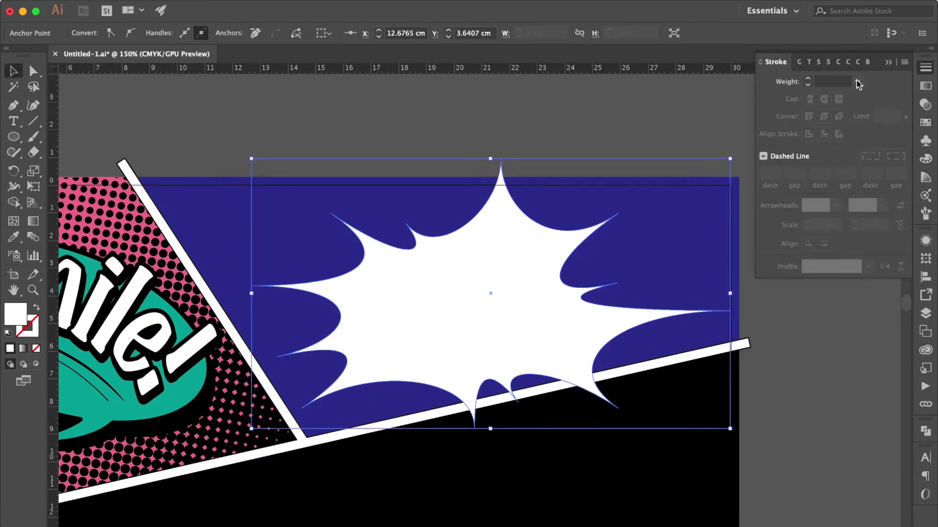
left_click(858, 84)
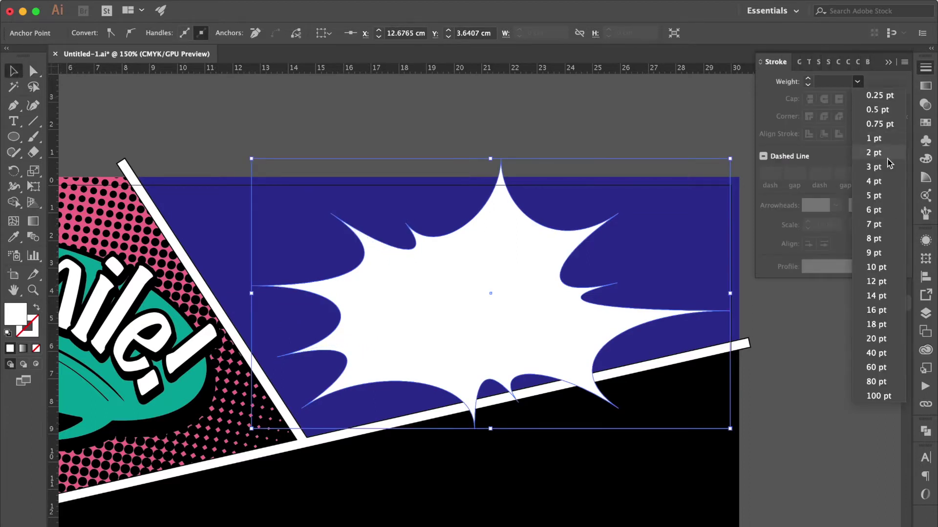
left_click(880, 203)
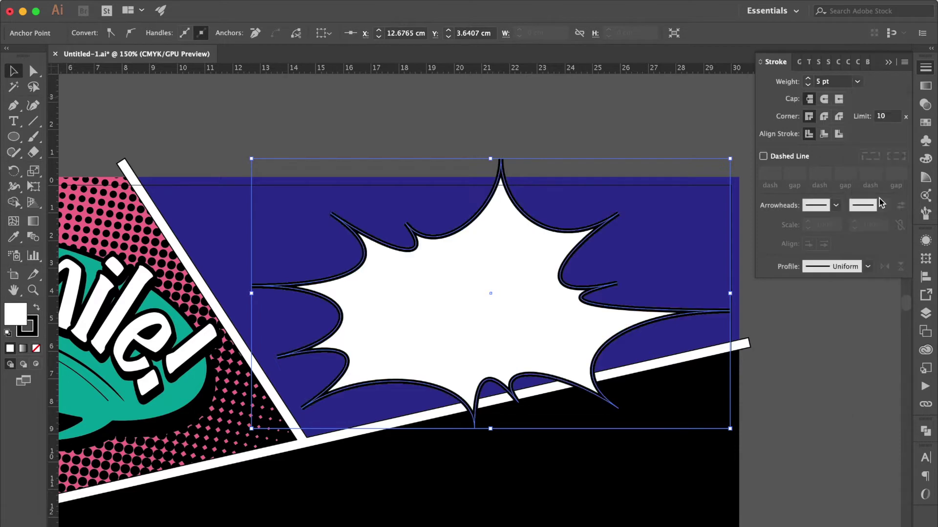
left_click(825, 116)
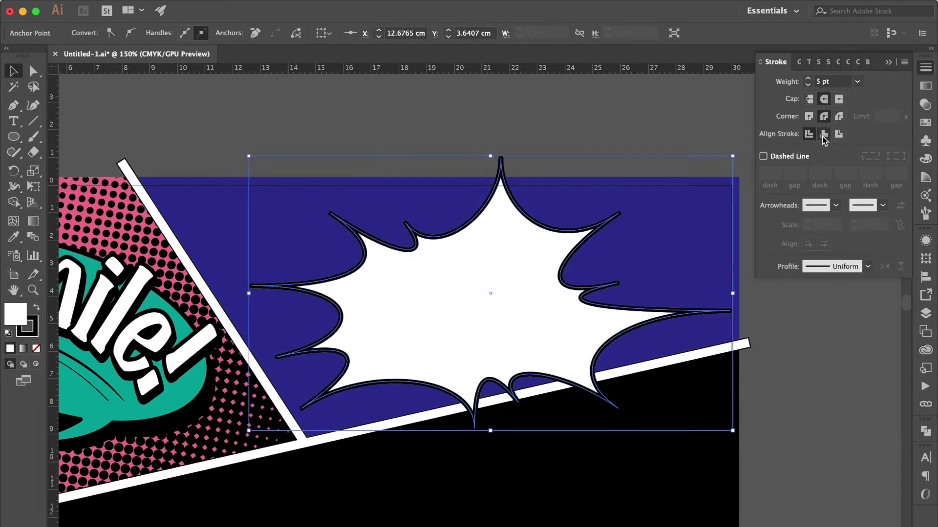
left_click(823, 135)
scroll(264, 107, "right", 2)
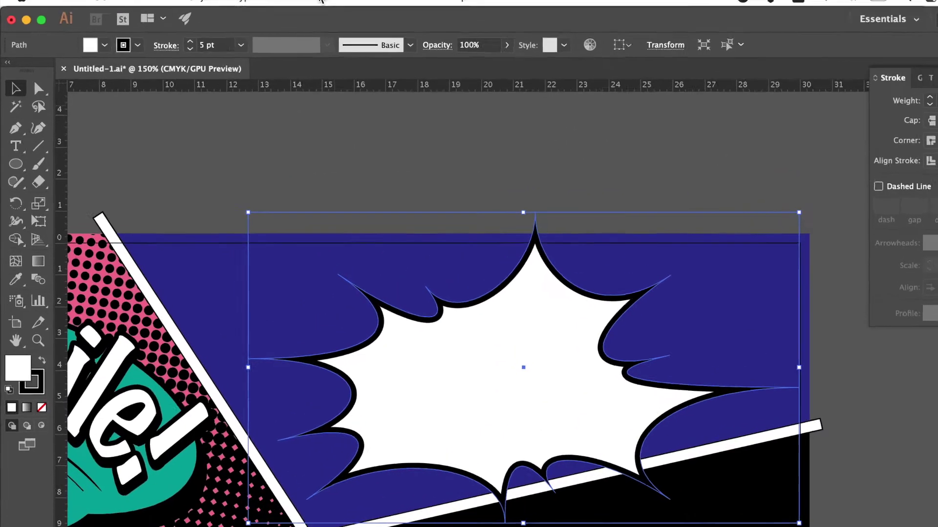
Apply Free Distort, dragging the corners to skew the burst into perspective.
left_click(446, 11)
mouse_move(327, 163)
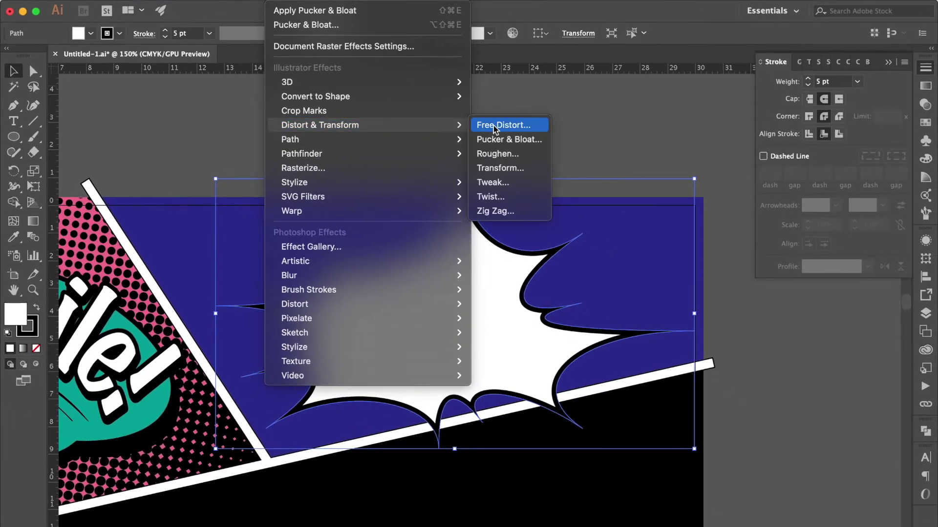
mouse_move(359, 147)
left_click(484, 126)
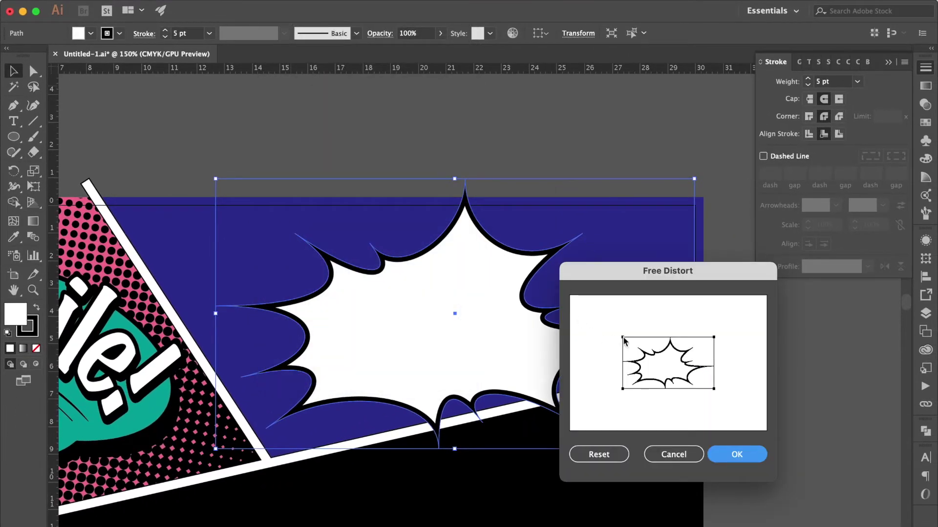
left_click_drag(623, 337, 623, 345)
left_click_drag(622, 389, 624, 382)
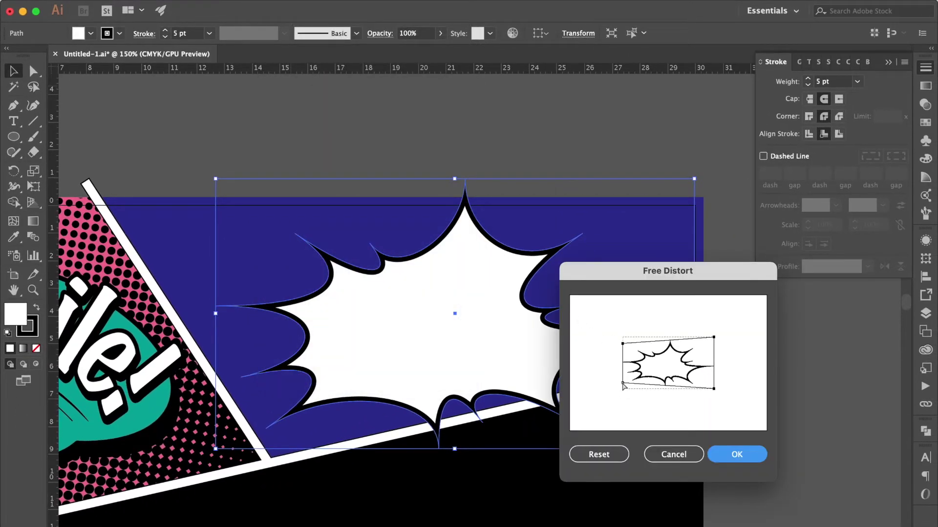
left_click_drag(713, 389, 718, 403)
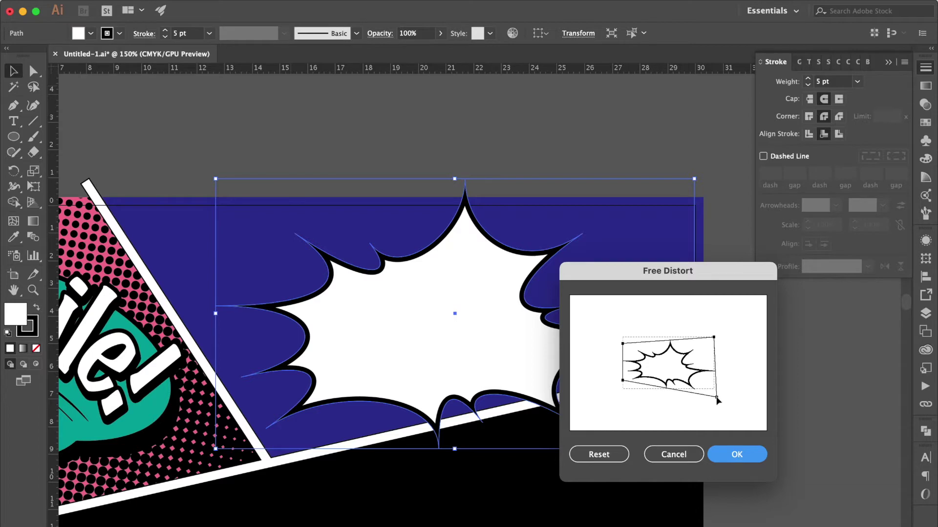
left_click(737, 455)
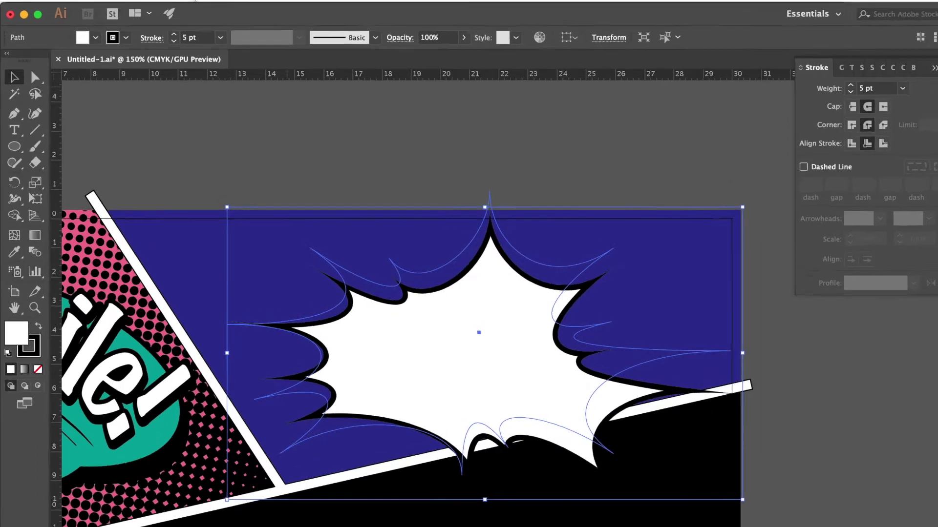
Expand the burst's appearance and shift it up and left in the panel.
left_click(186, 0)
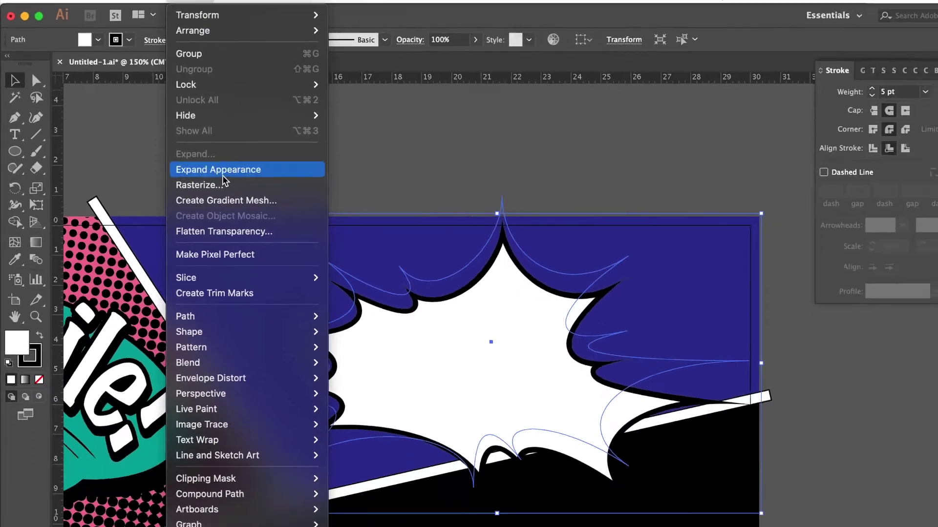
left_click(234, 170)
left_click_drag(406, 290, 390, 273)
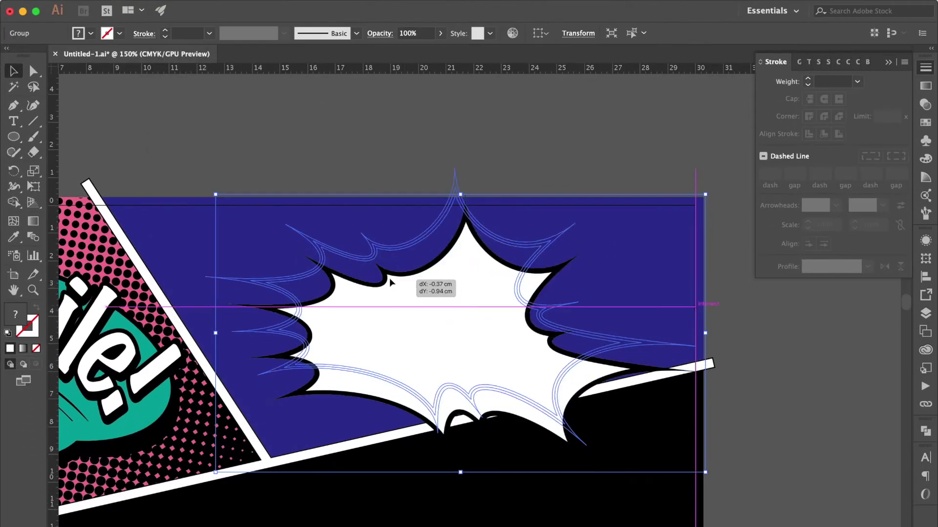
left_click(448, 188)
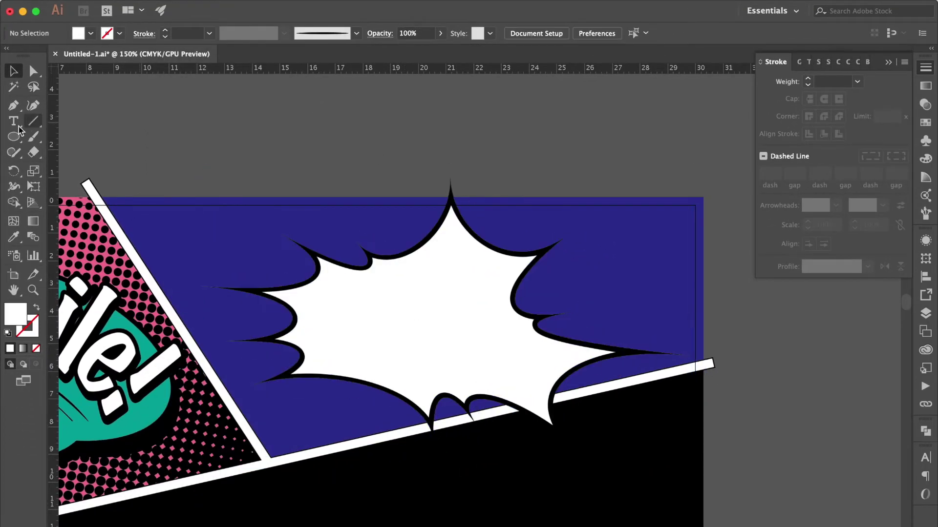
Type SNAP above the panel, convert it to outlines, and ungroup the letters.
left_click(14, 121)
left_click(145, 142)
type("S")
scroll(144, 142, "up", 3)
type("NA")
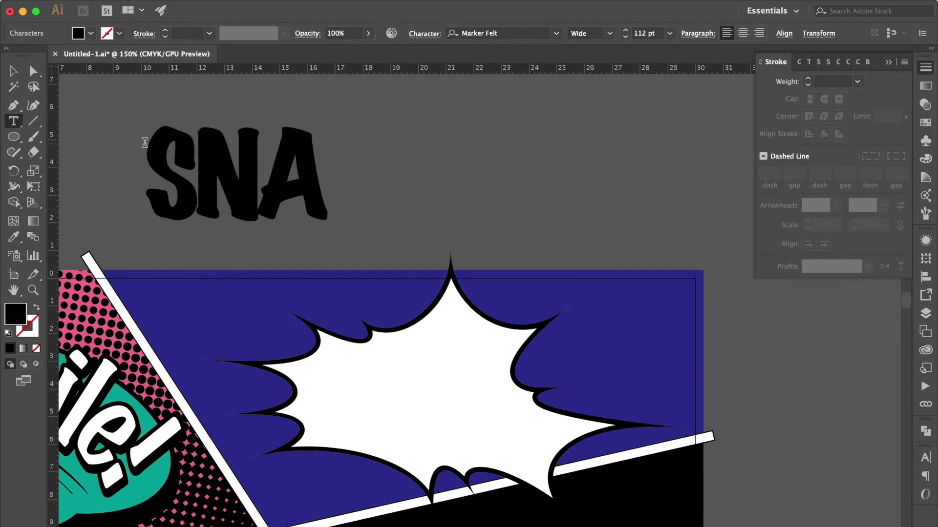
type("P")
left_click(14, 70)
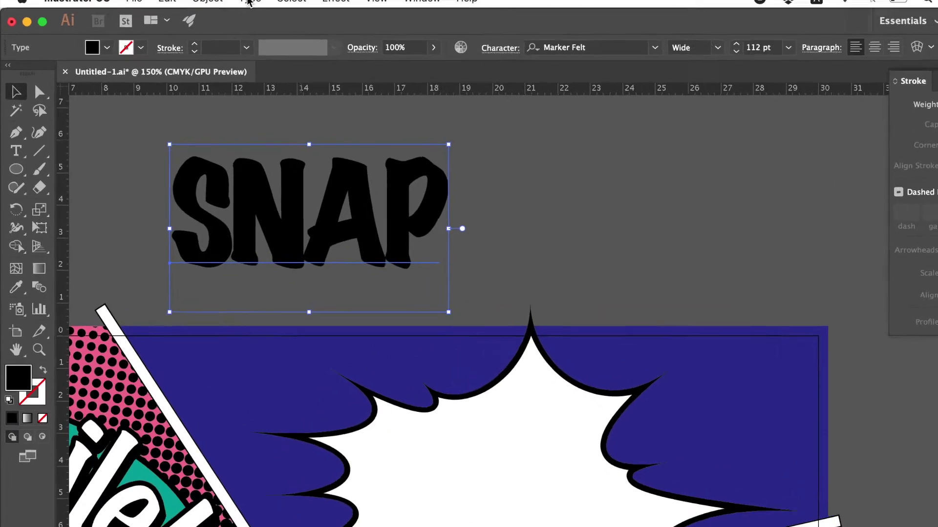
left_click(212, 0)
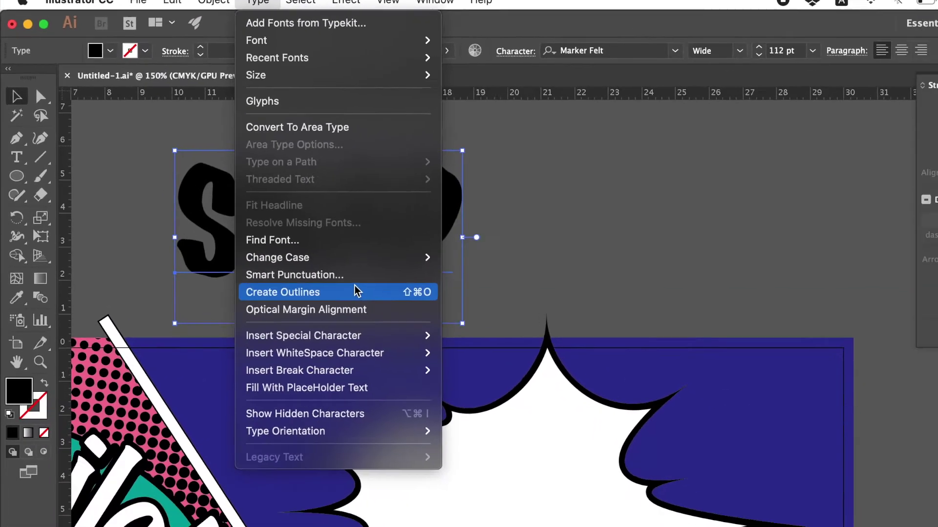
left_click(358, 291)
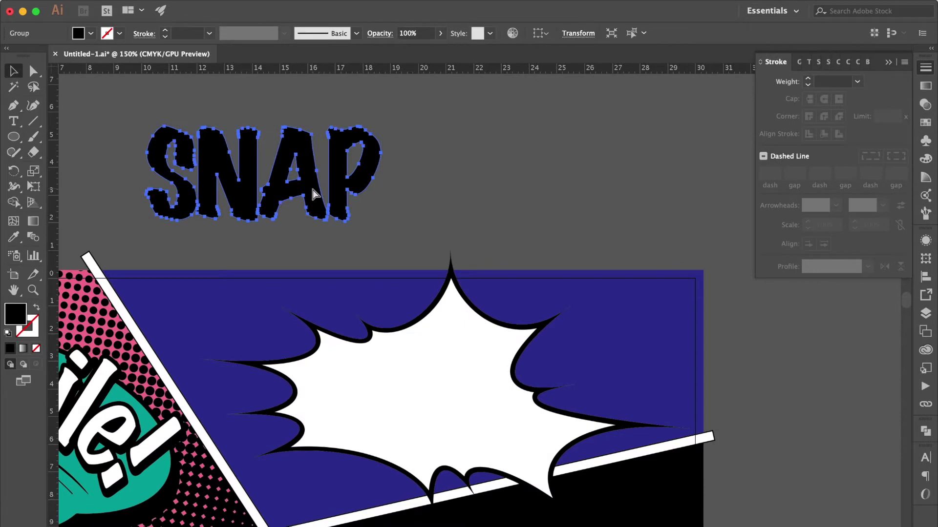
key("super+8")
Make the S letter narrower.
left_click(429, 219)
left_click(187, 202)
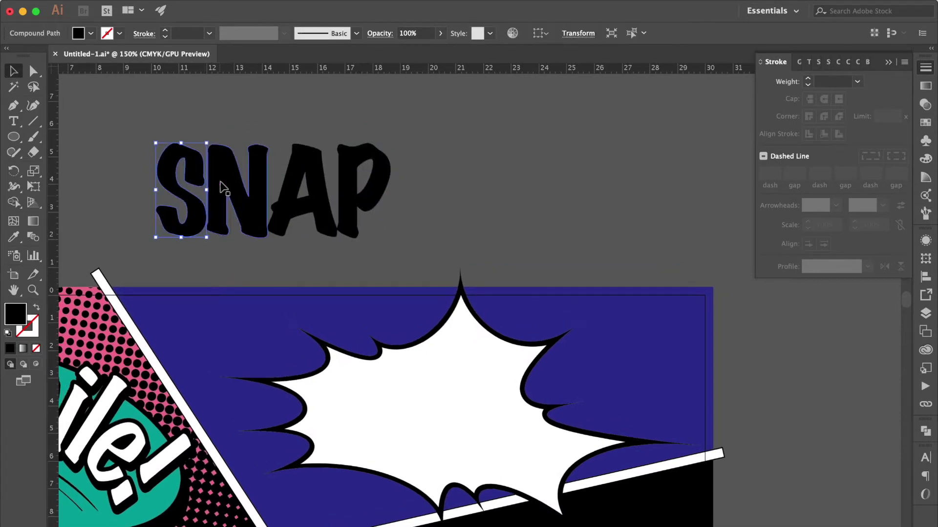
key("super+plus")
key("super+plus")
scroll(379, 271, "right", 5)
left_click_drag(226, 316, 234, 316)
scroll(391, 293, "right", 5)
Stretch the P taller, then group all four SNAP letters.
left_click(548, 272)
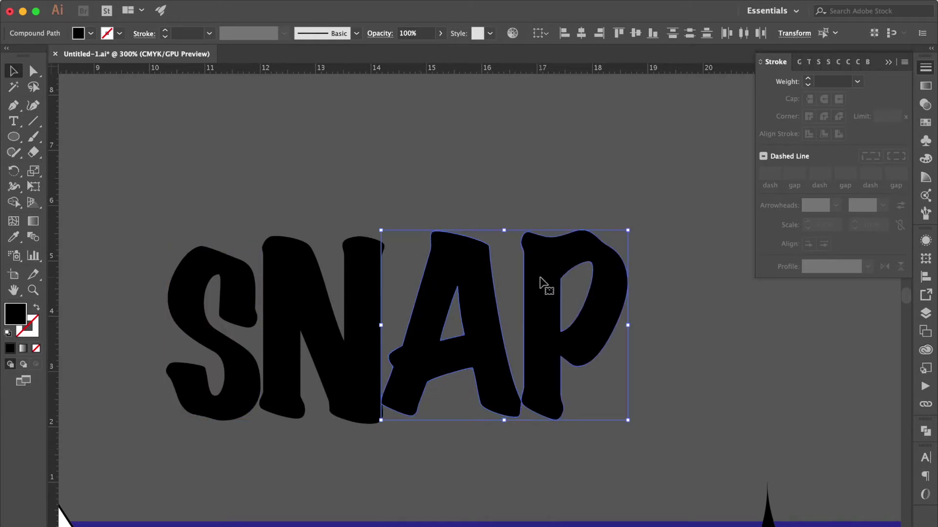
key("super+shift+a")
left_click(551, 277)
left_click_drag(574, 234, 574, 221)
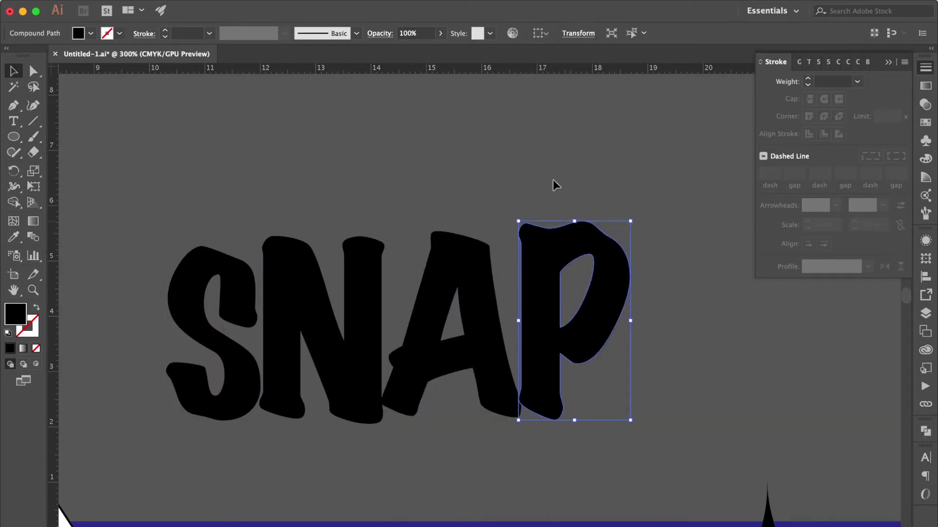
key("super+shift+a")
left_click_drag(159, 239, 602, 373)
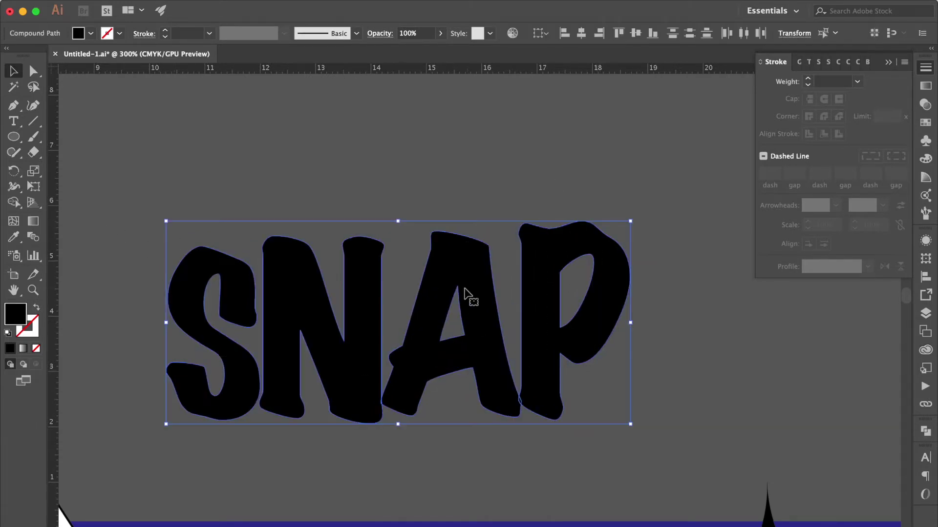
key("super+g")
left_click(439, 12)
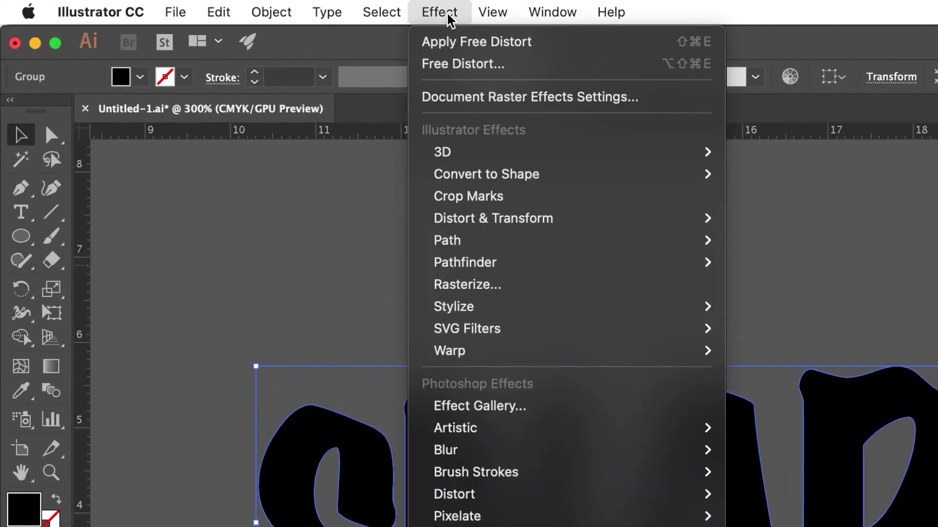
mouse_move(320, 126)
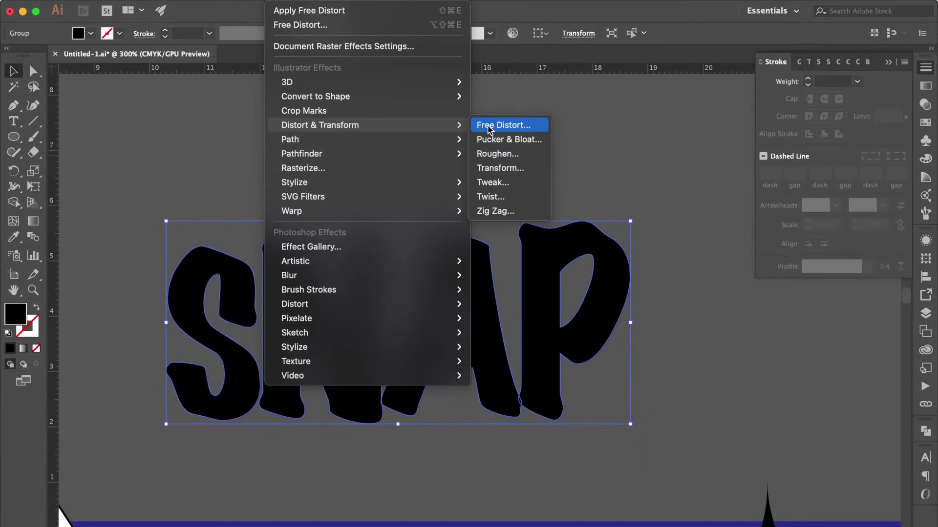
Free-distort SNAP so its right side rises, then expand its appearance.
left_click(488, 129)
left_click_drag(714, 343, 715, 337)
left_click(736, 455)
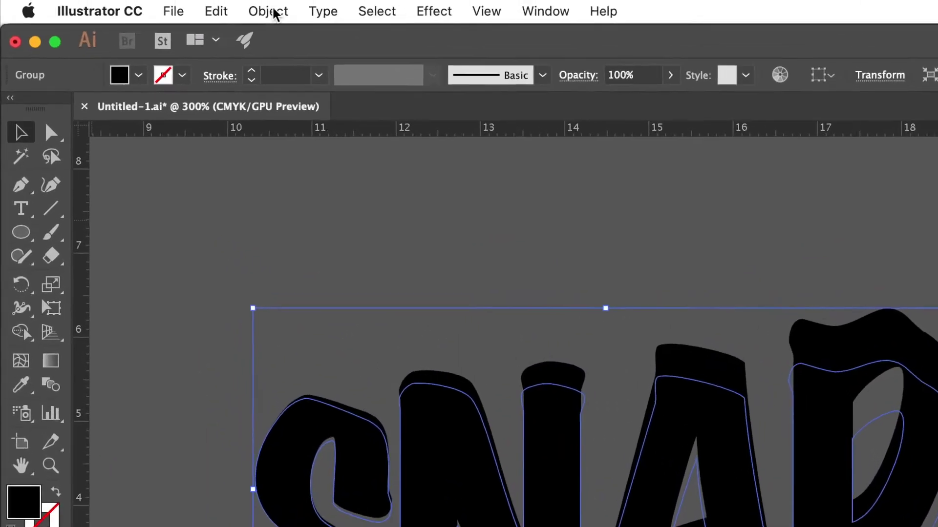
left_click(272, 12)
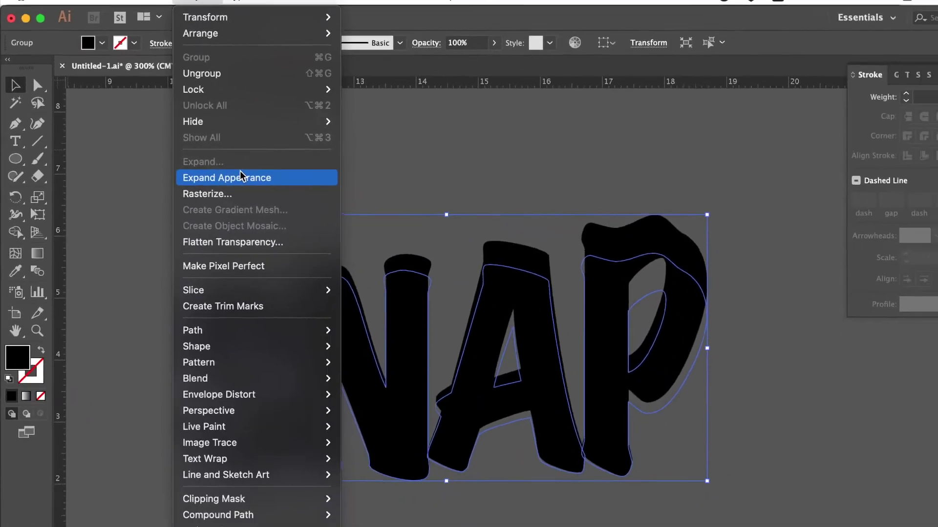
left_click(326, 263)
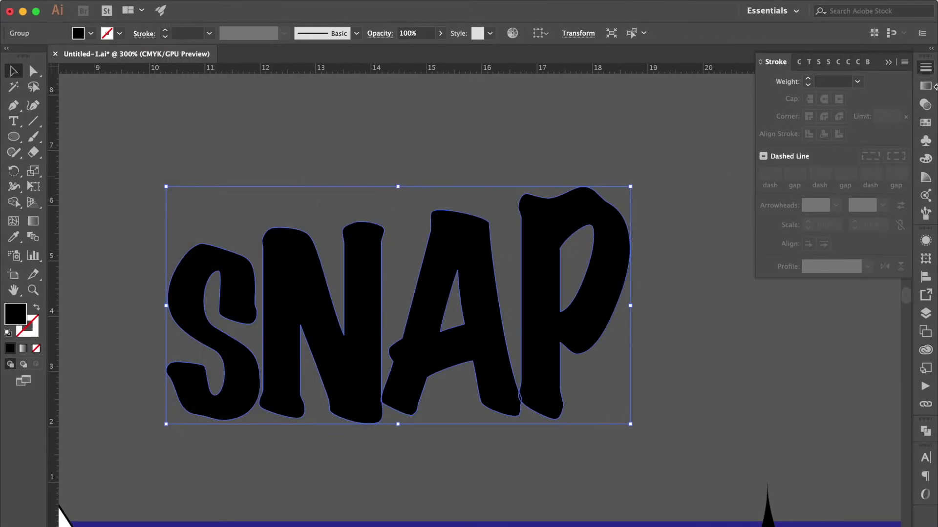
Give SNAP a black fill and 2 pt outline with a crimson copy offset behind.
left_click(926, 124)
left_click(854, 104)
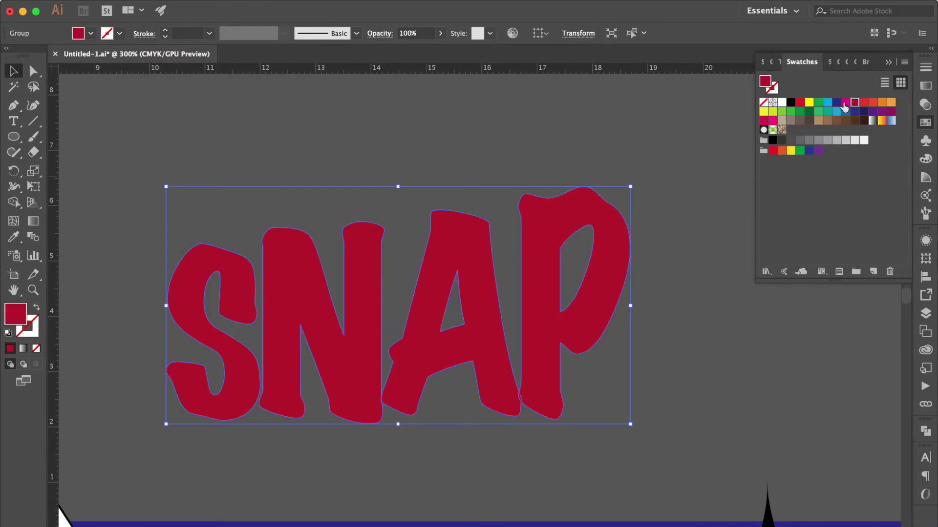
left_click(791, 104)
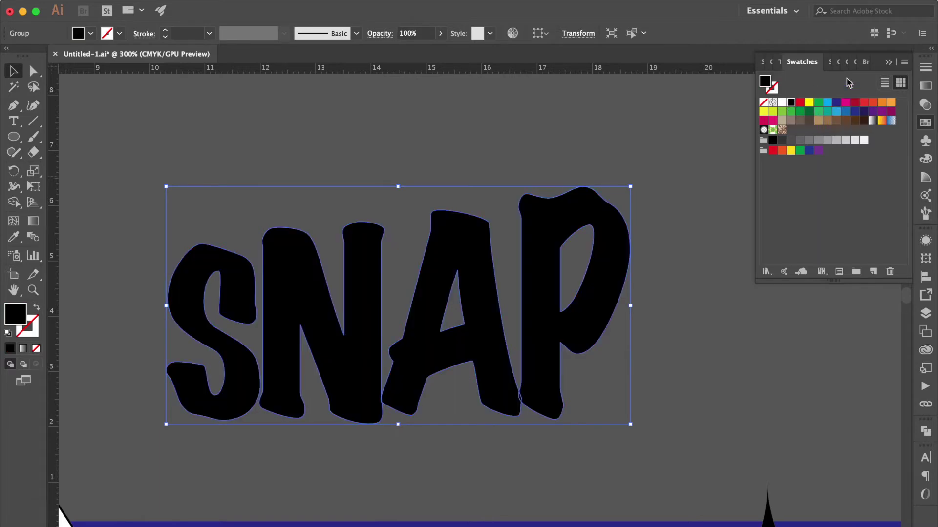
left_click(926, 68)
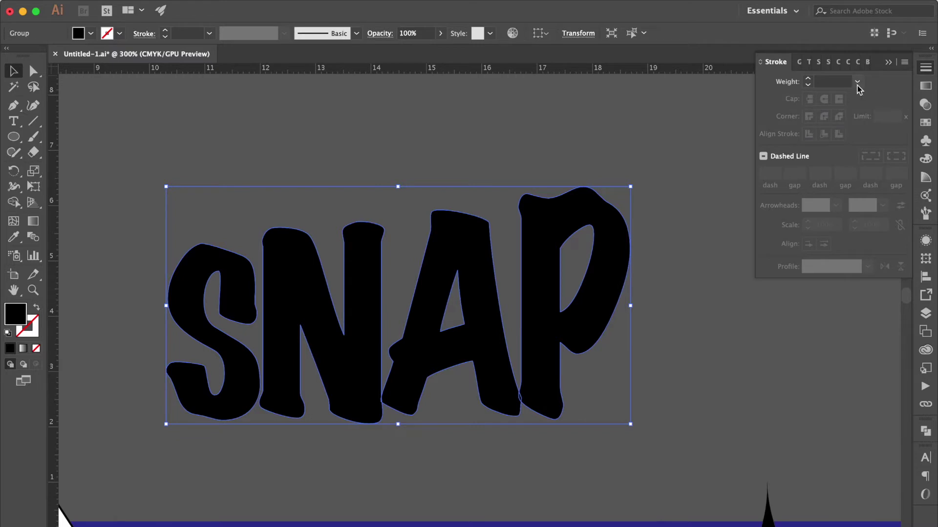
left_click(857, 84)
left_click(876, 153)
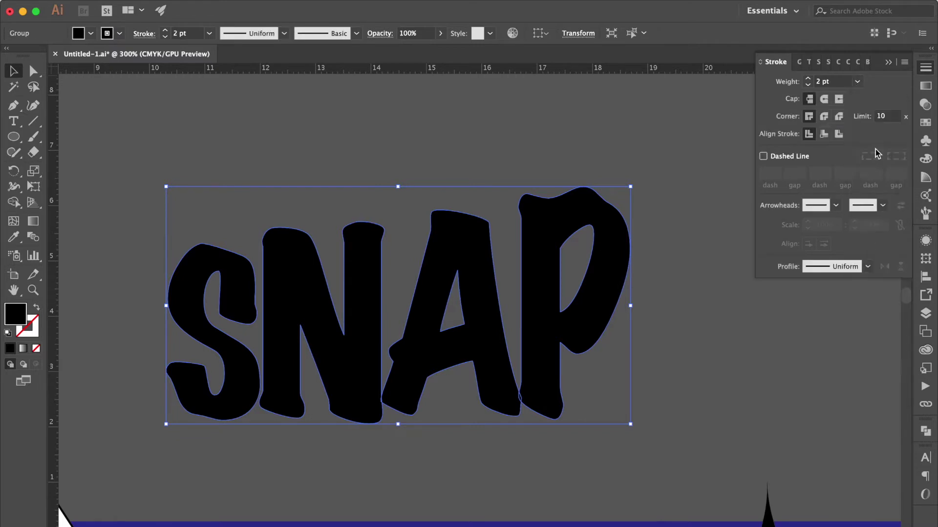
key("Up")
key("Up")
key("Up")
key("Up")
key("Left")
key("Left")
key("Left")
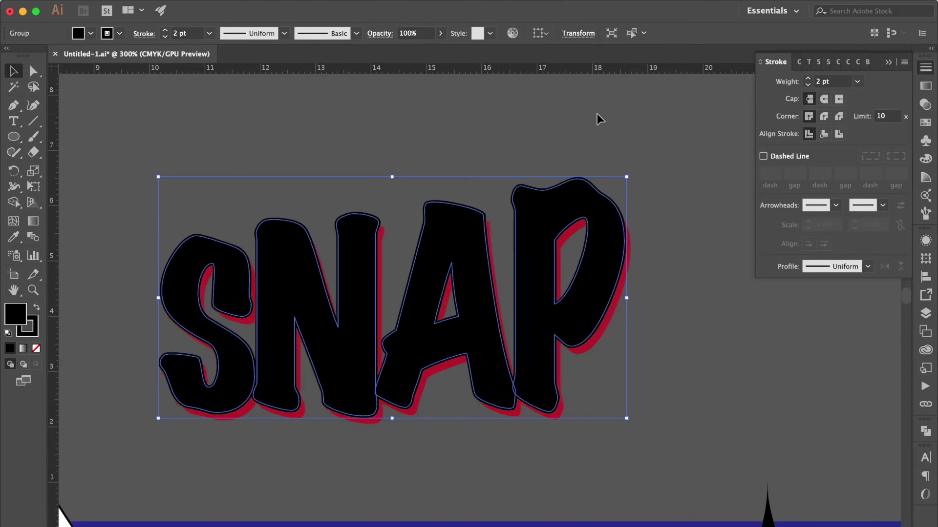
Fill the front SNAP yellow and offset it up-left over a copy behind.
key("a")
key("v")
left_click(925, 122)
left_click(791, 151)
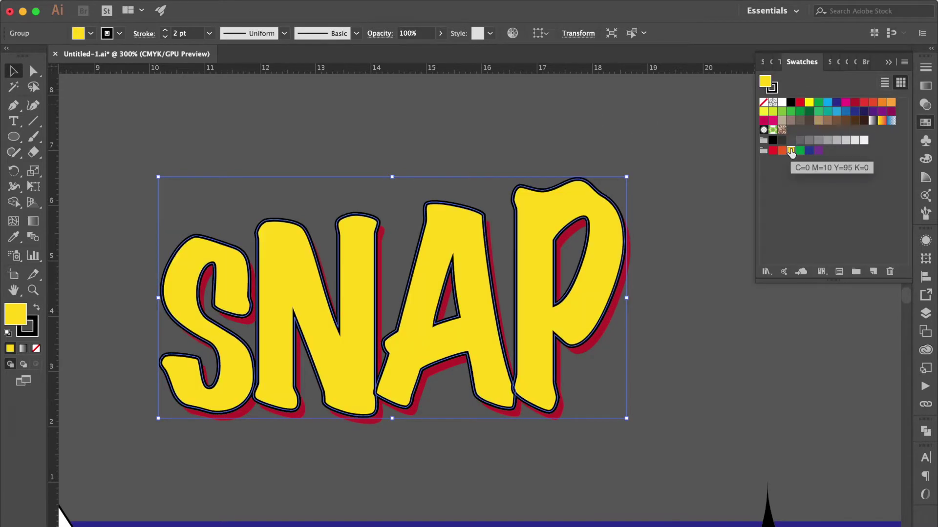
key("Up")
key("Left")
key("Up")
key("Up")
key("Up")
key("Up")
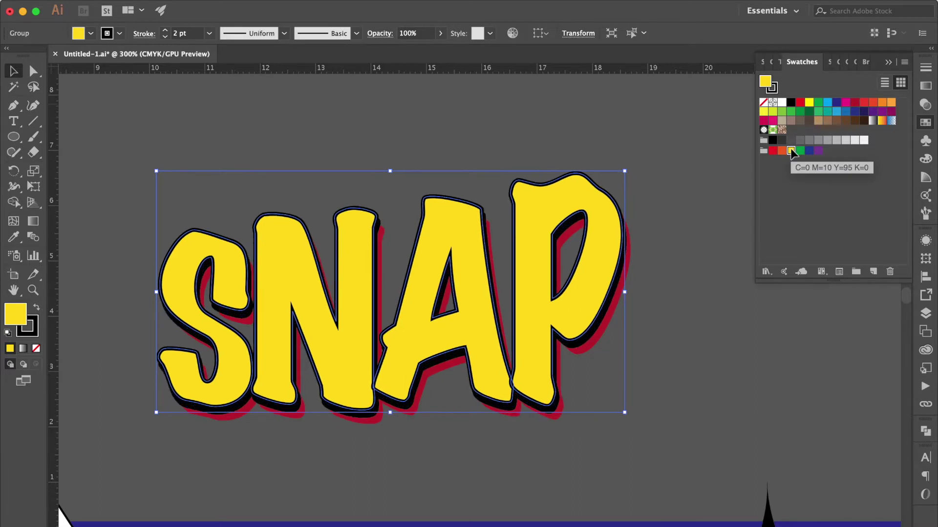
key("Up")
key("Left")
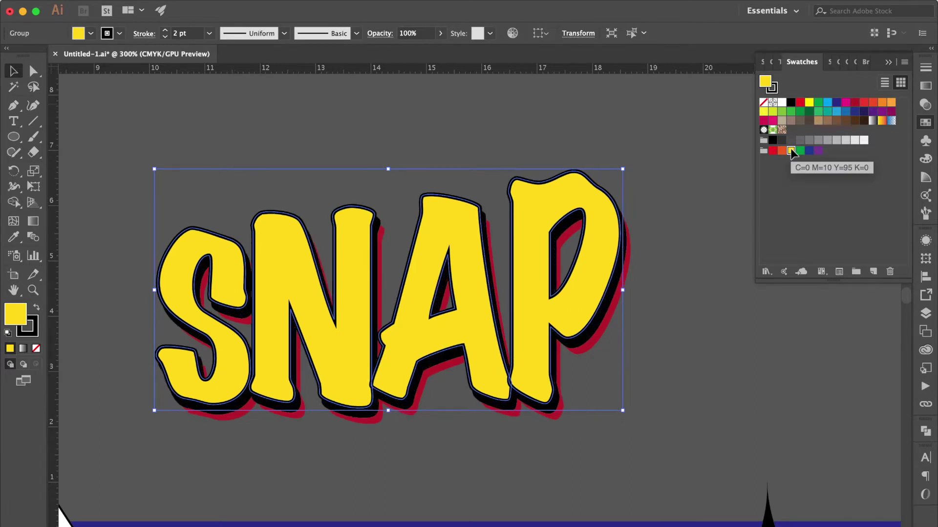
Thicken the yellow SNAP letters' outline to 4 pt.
left_click(924, 68)
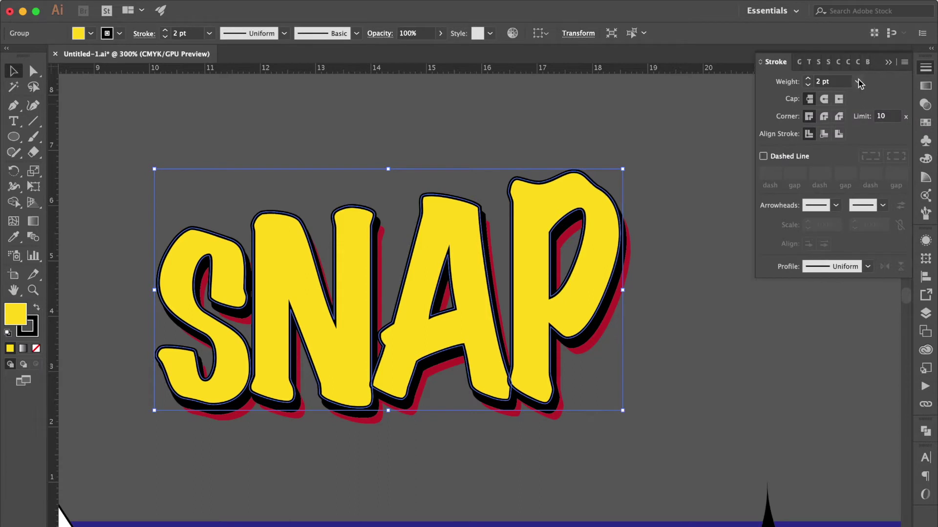
left_click(859, 82)
left_click(880, 188)
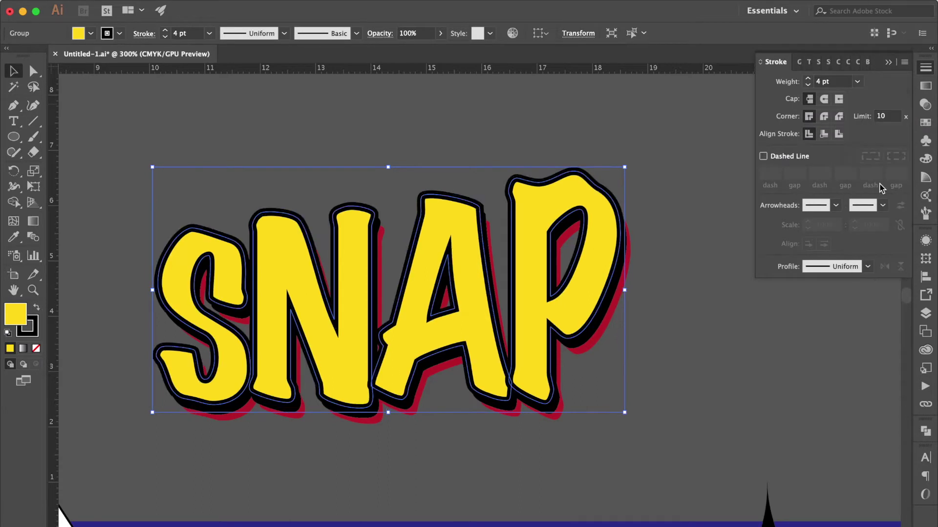
left_click(649, 185)
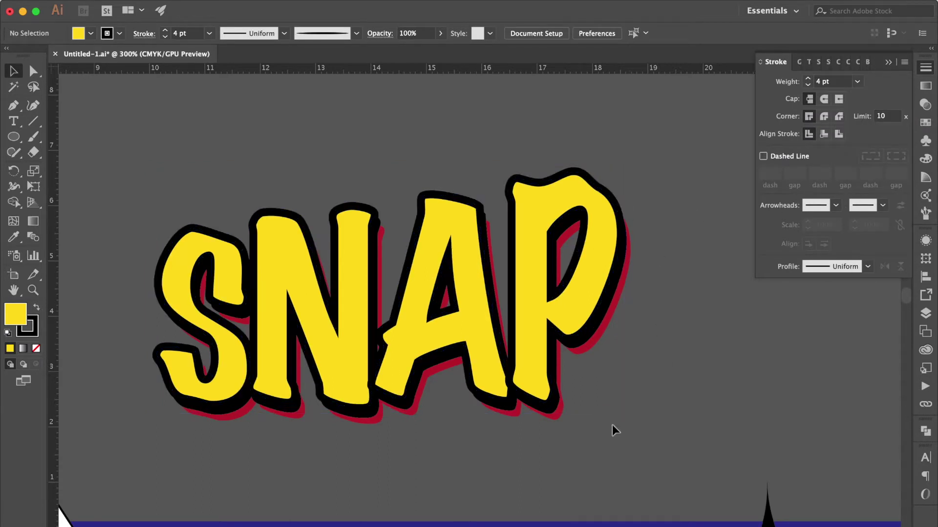
Give the red shadow copy of SNAP a 2 pt dark red outline.
left_click(559, 415)
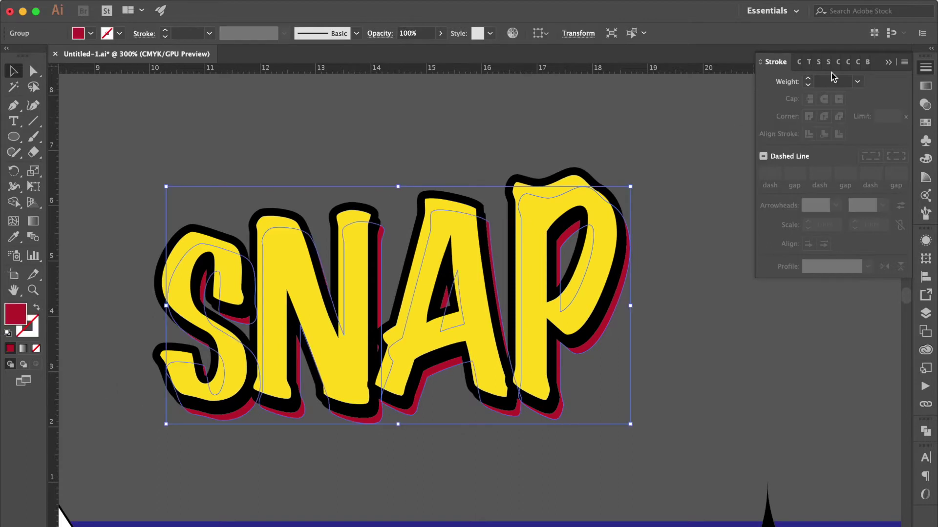
left_click(858, 82)
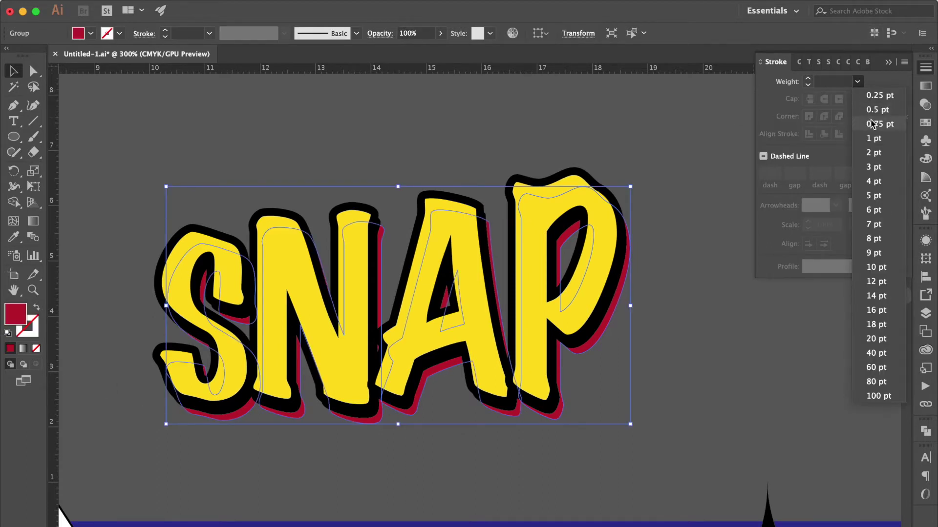
left_click(881, 154)
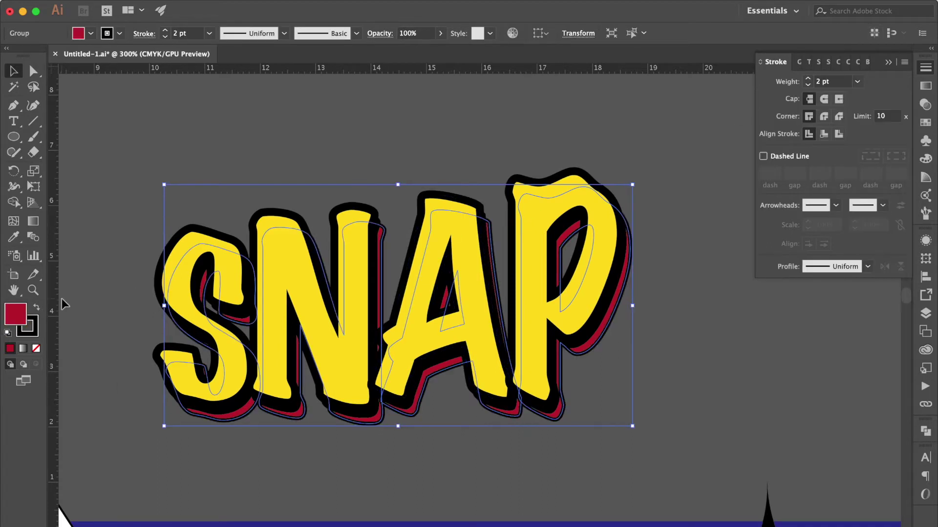
left_click(37, 332)
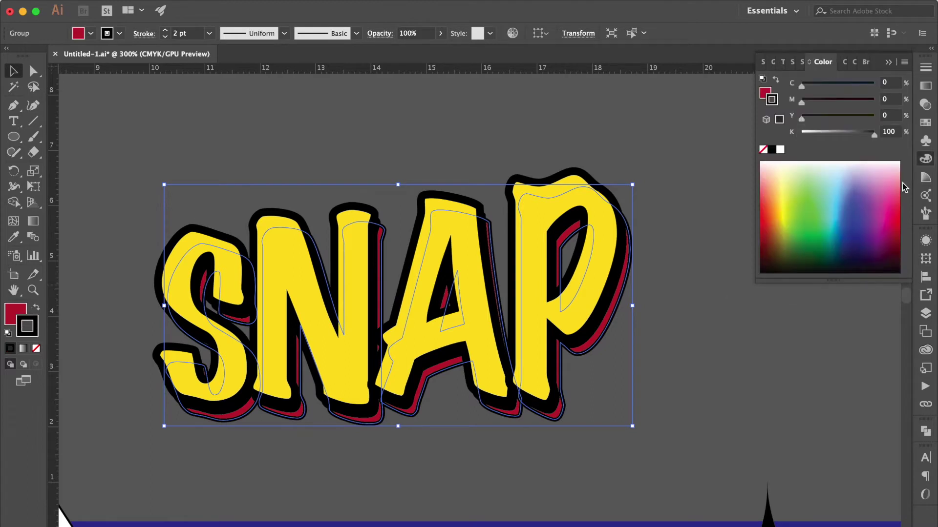
left_click(925, 124)
left_click(855, 103)
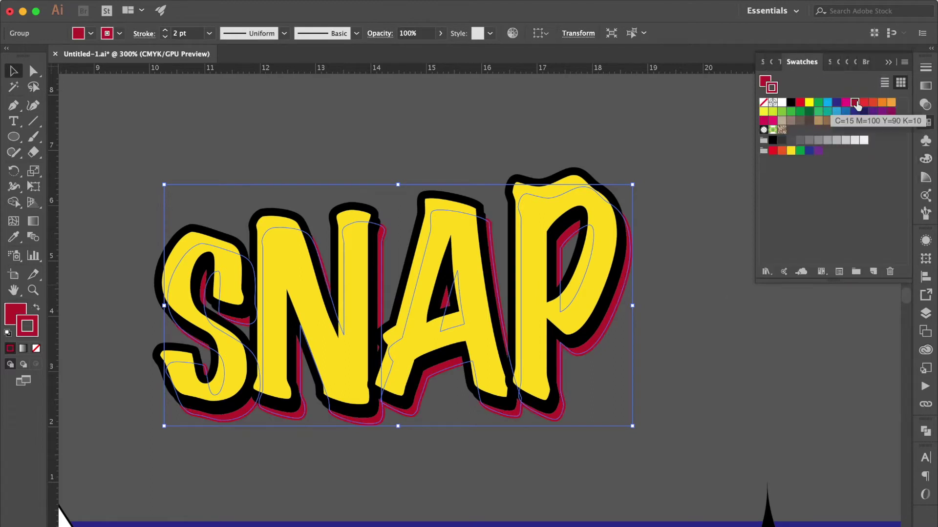
left_click(666, 210)
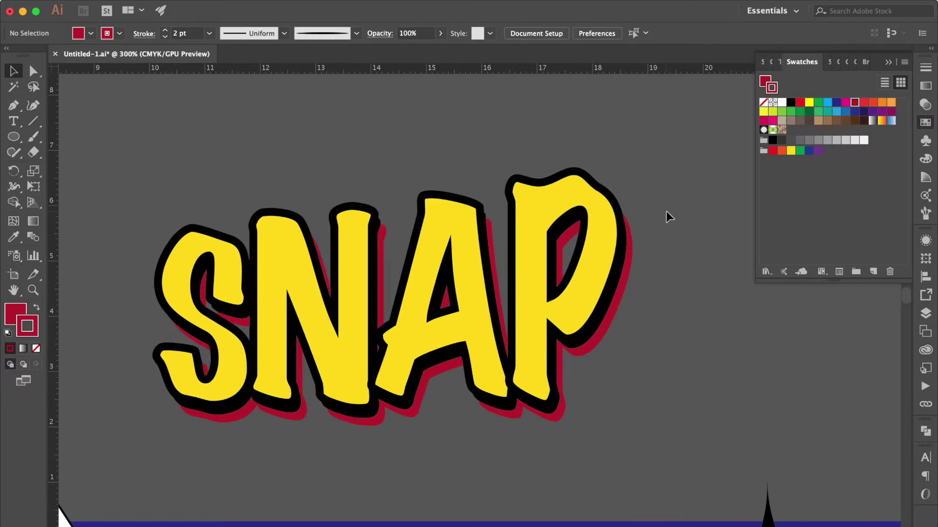
left_click(459, 366)
key("ctrl+minus")
key("ctrl+minus")
key("ctrl+minus")
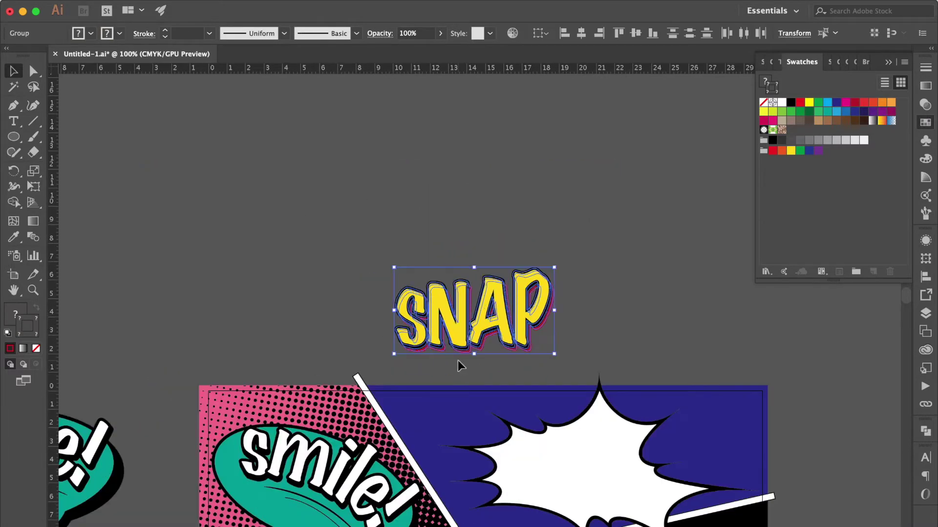
Move the SNAP lettering down onto the white starburst.
mouse_move(527, 322)
left_mouse_down()
mouse_move(546, 342)
mouse_move(606, 500)
left_mouse_up()
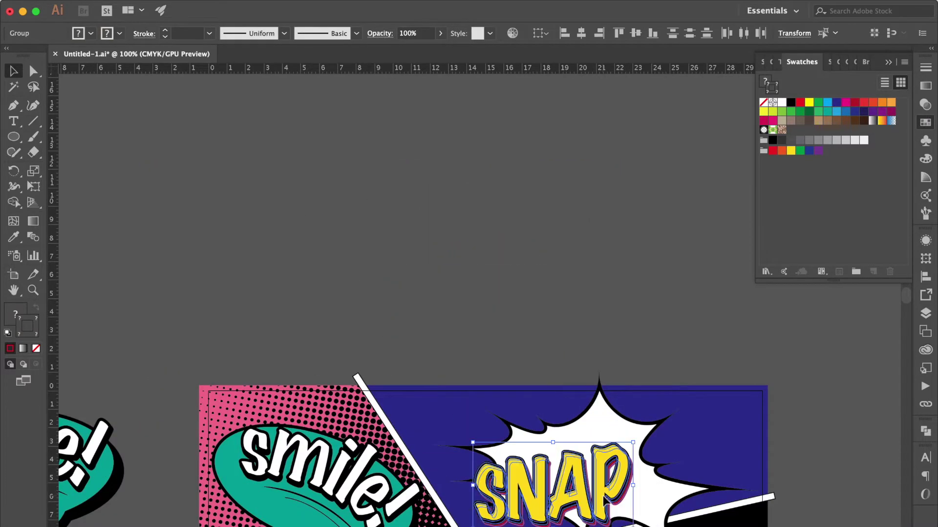
key("ctrl+plus")
scroll(607, 503, "up", 3)
scroll(576, 390, "right", 3)
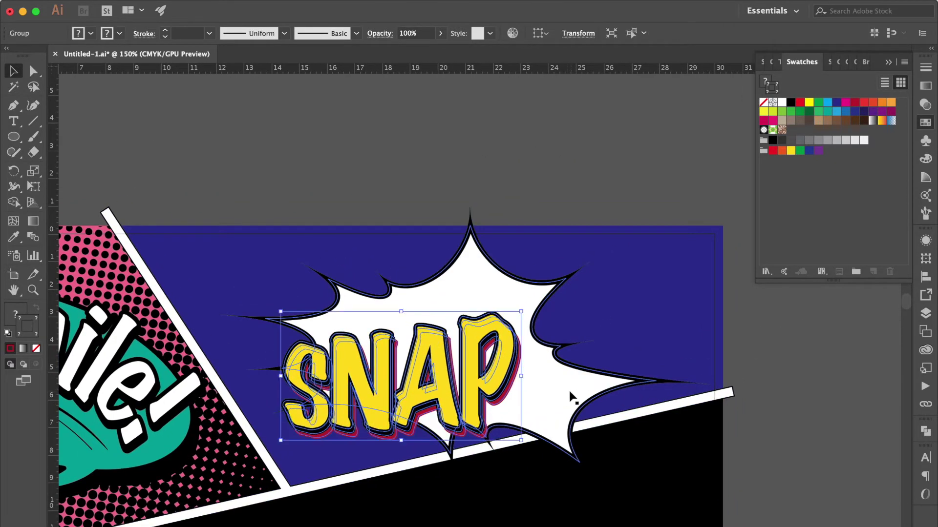
Enlarge and tilt the starburst to frame SNAP, then rotate SNAP slightly to match.
left_click(571, 398)
left_click_drag(220, 347, 199, 347)
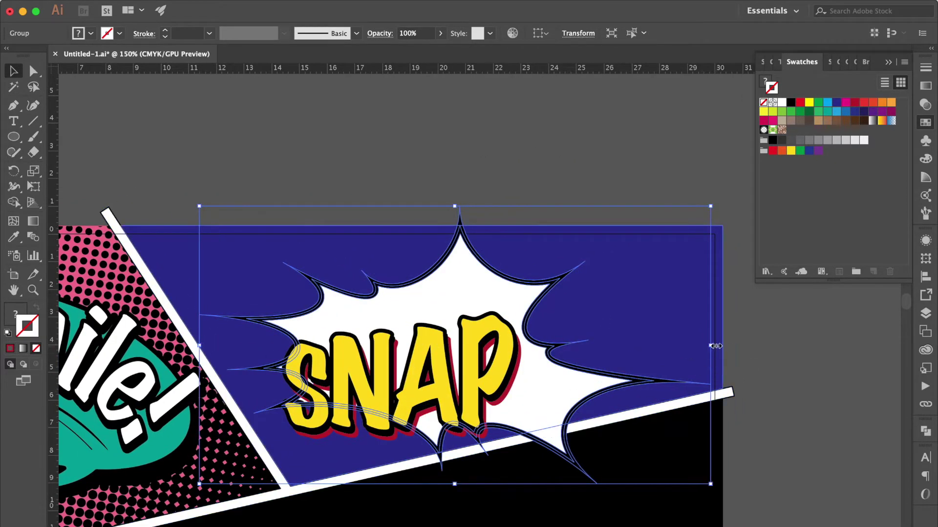
left_click_drag(719, 345, 720, 358)
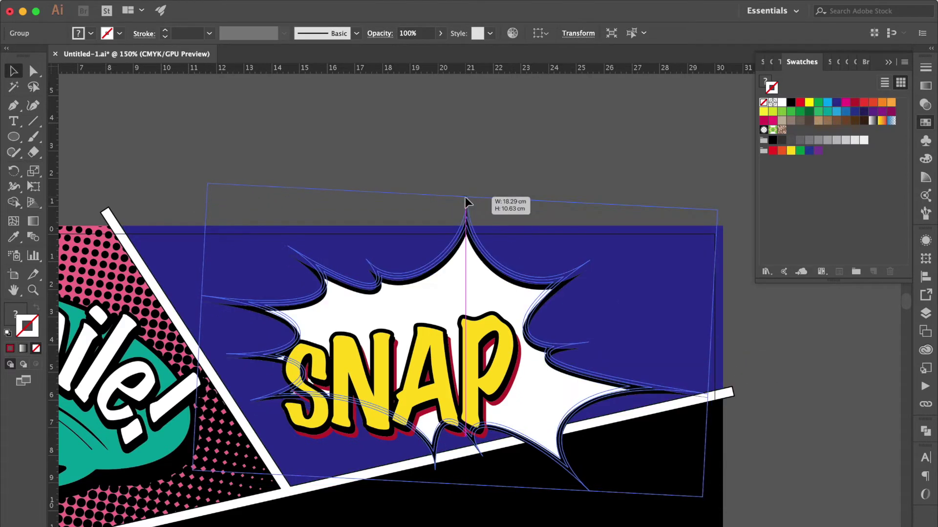
left_click_drag(464, 207, 465, 198)
left_click_drag(718, 210, 735, 213)
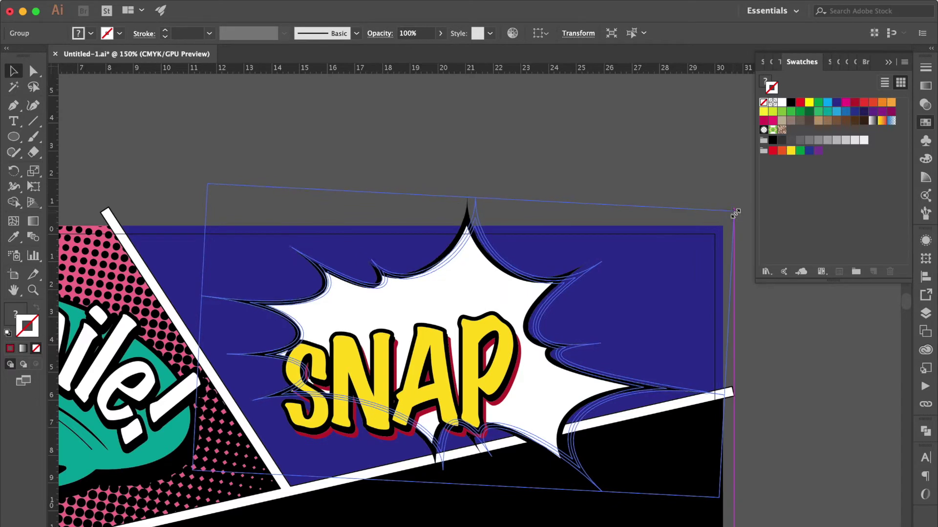
left_click(610, 166)
left_click(473, 389)
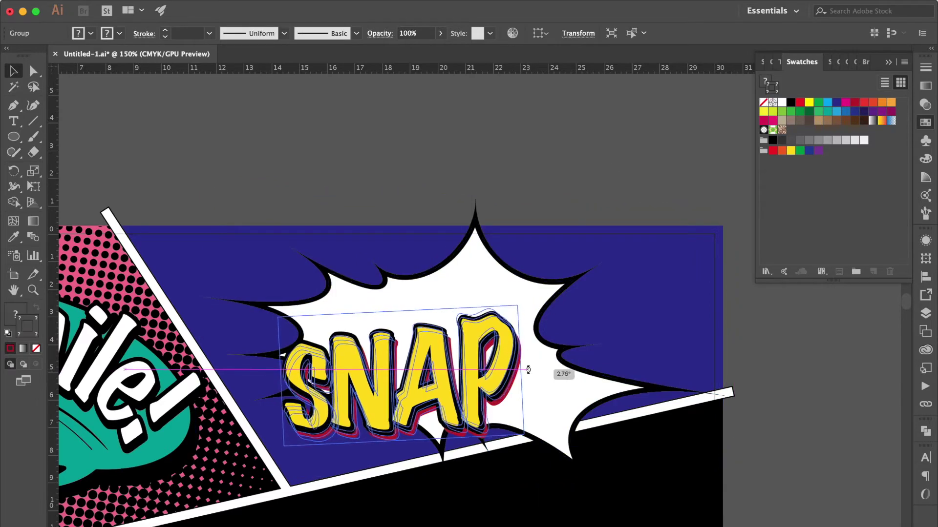
mouse_move(528, 375)
left_mouse_down()
mouse_move(527, 366)
mouse_move(497, 363)
mouse_move(495, 372)
left_mouse_up()
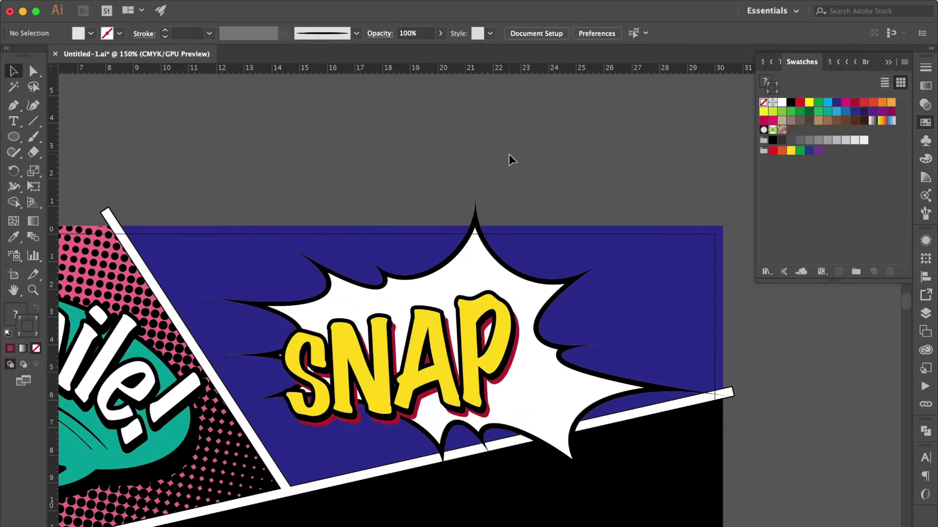
Draw a small star beside the starburst with a black outline and yellow fill.
left_click(509, 159)
scroll(509, 171, "down", 2)
left_click_drag(13, 136, 75, 203)
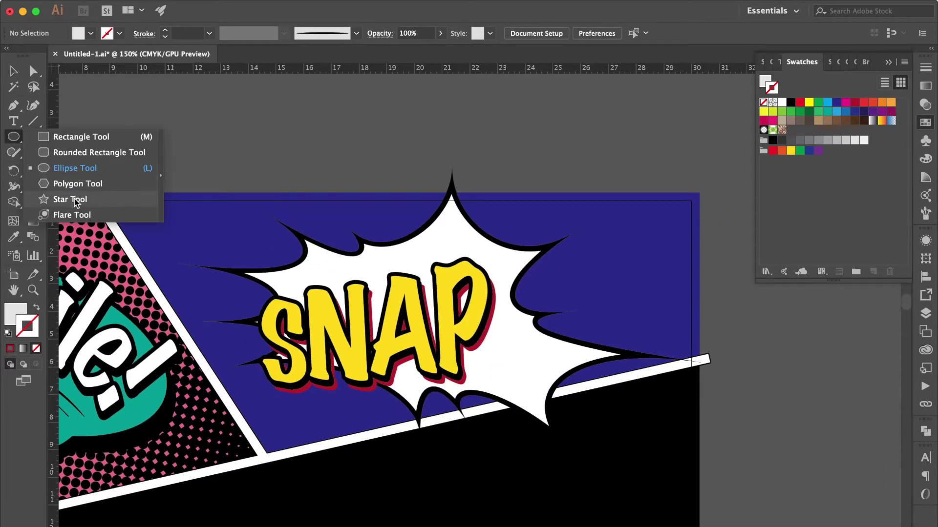
left_click_drag(547, 273, 559, 283)
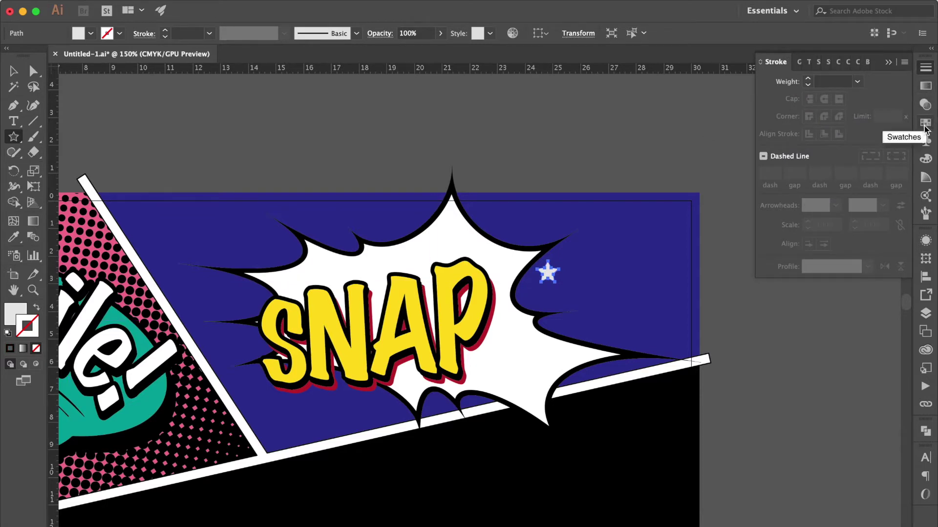
left_click(925, 124)
left_click(791, 103)
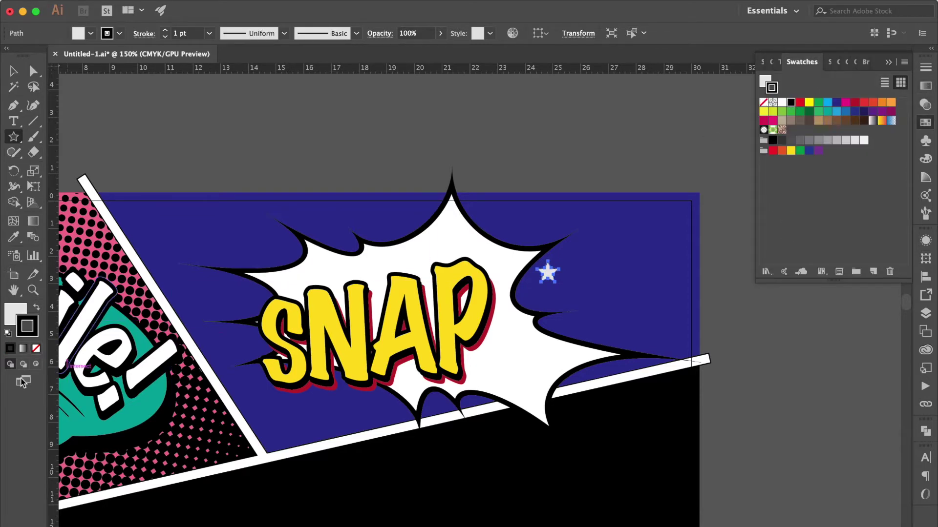
left_click(15, 313)
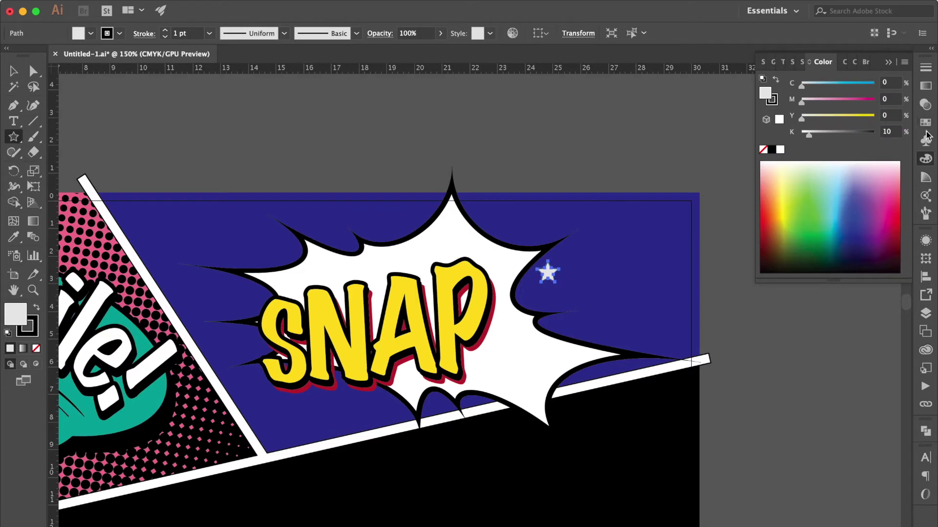
left_click(924, 122)
left_click(790, 151)
Scatter nine more yellow stars of varying sizes around the SNAP burst.
left_click_drag(488, 352, 491, 384)
left_click_drag(263, 258, 279, 274)
left_click_drag(215, 311, 226, 320)
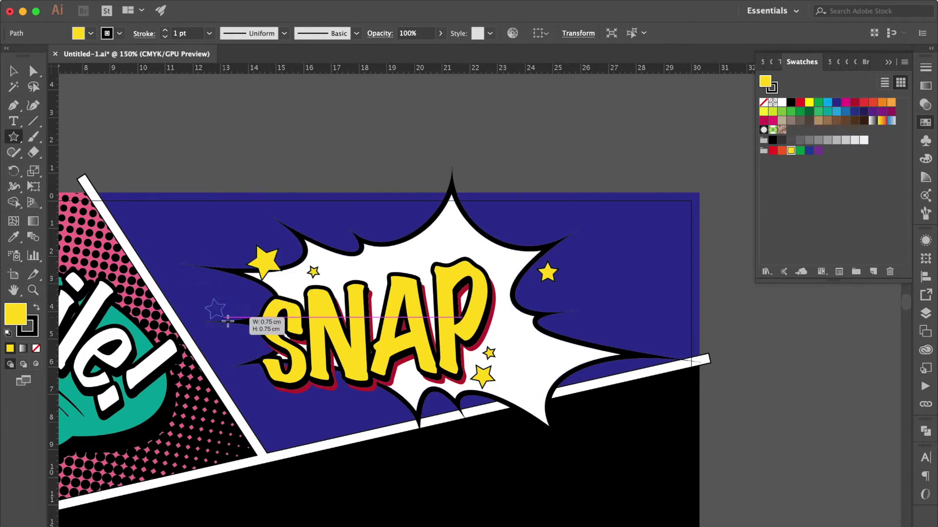
left_click_drag(313, 404, 319, 407)
left_click_drag(454, 240, 459, 244)
left_click_drag(578, 286, 584, 290)
left_click_drag(281, 436, 283, 440)
left_click_drag(674, 216, 677, 218)
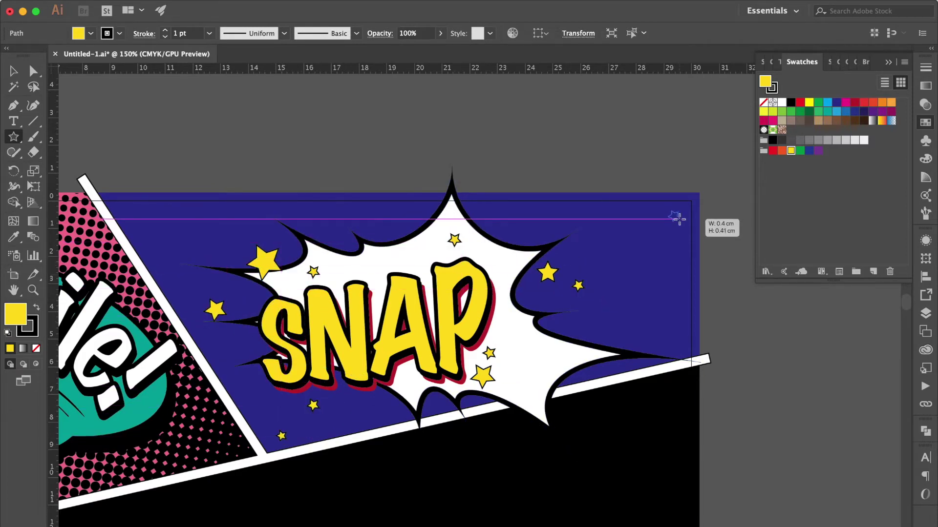
left_click_drag(658, 315, 668, 324)
Give the five larger stars a 2 pt outline.
key("v")
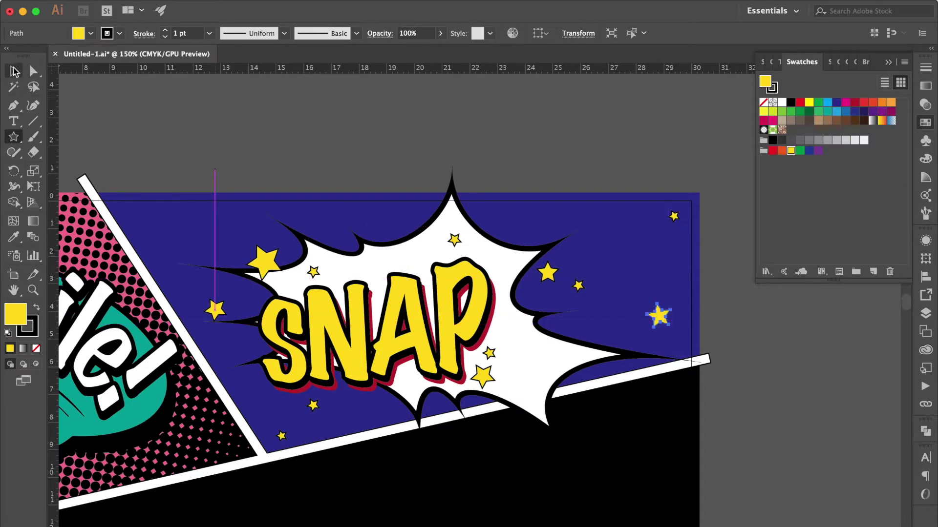
left_click(264, 131)
left_click(658, 316)
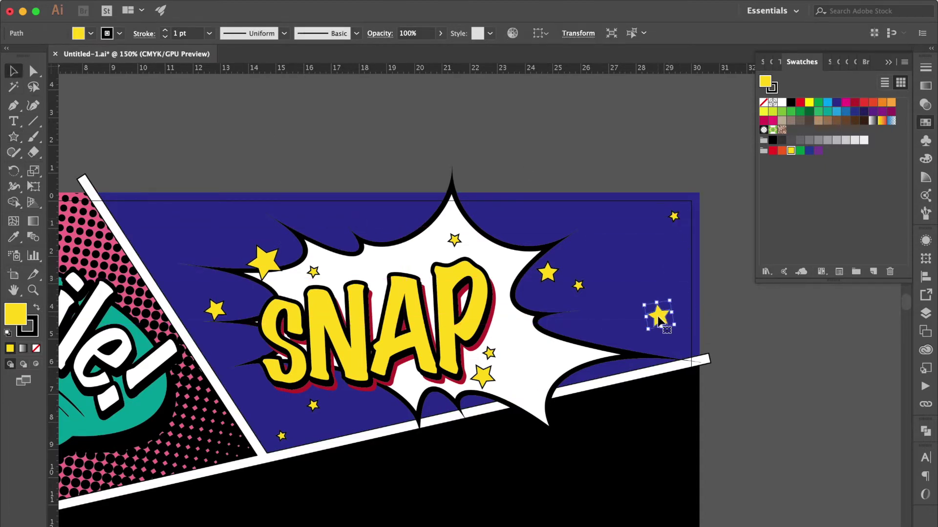
left_click(926, 68)
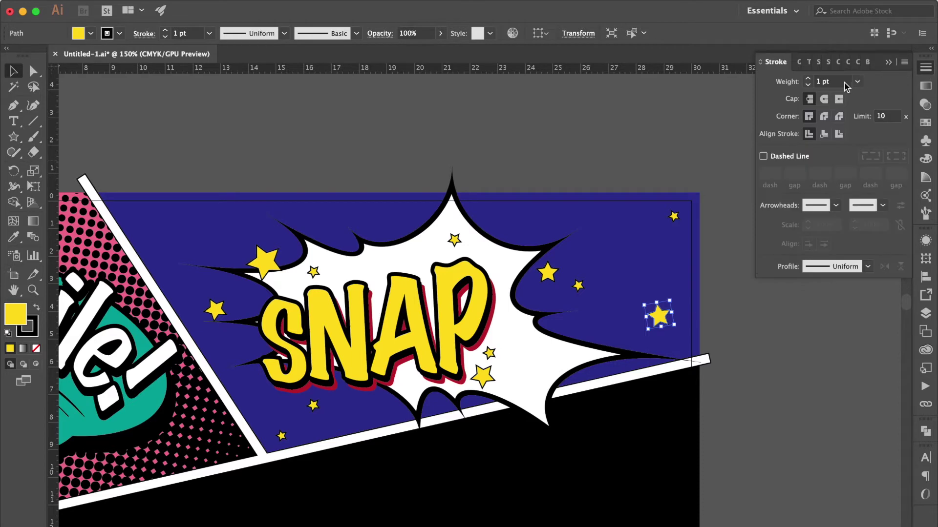
left_click(547, 272, "shift")
left_click(482, 376, "shift")
left_click(263, 262, "shift")
left_click(215, 310, "shift")
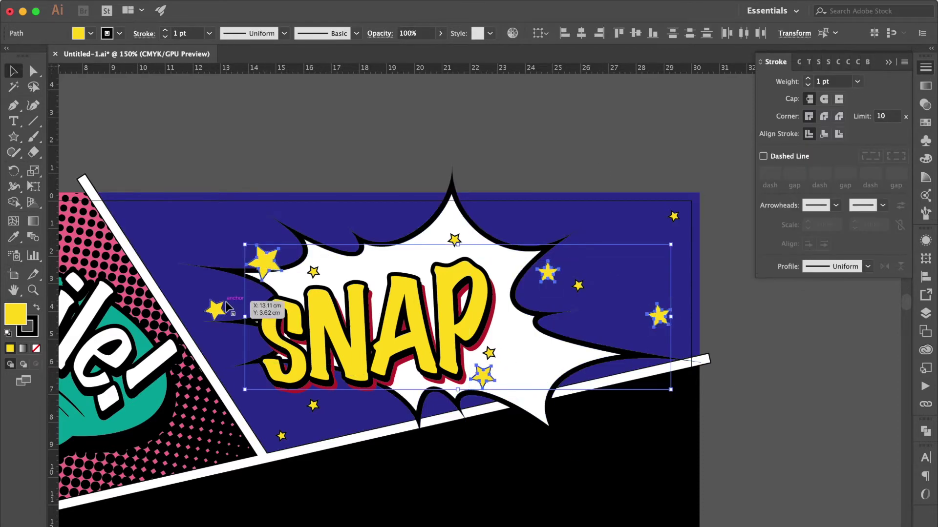
left_click(857, 81)
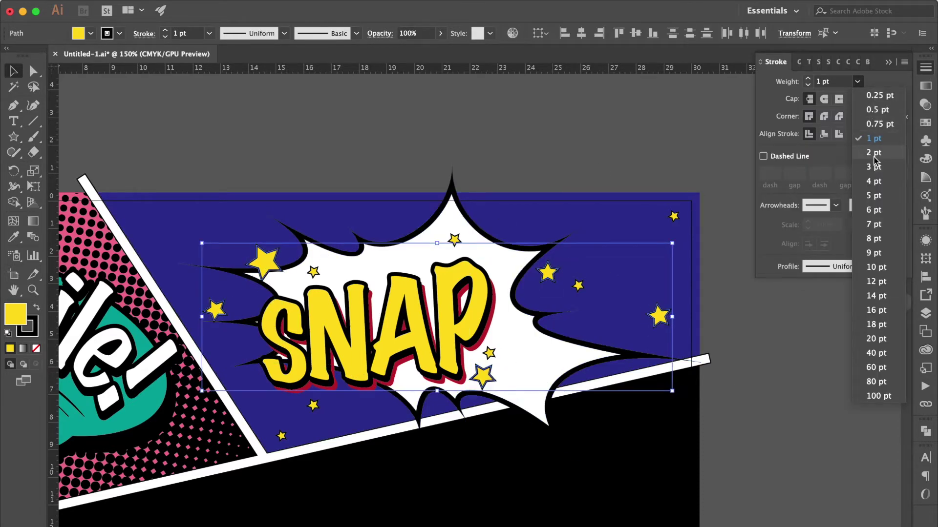
left_click(874, 157)
Tilt the small star left of SNAP slightly and zoom out to the whole page.
left_click(551, 181)
left_click(658, 315)
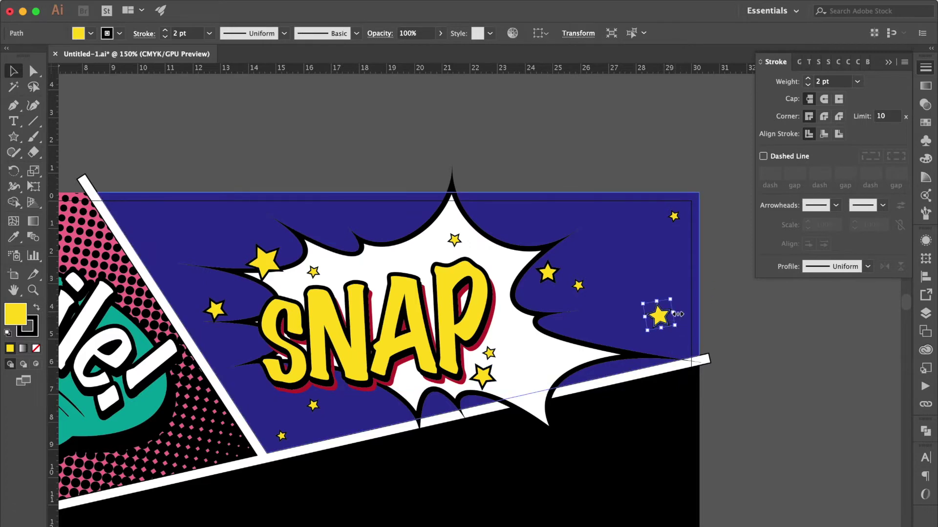
left_click(241, 314)
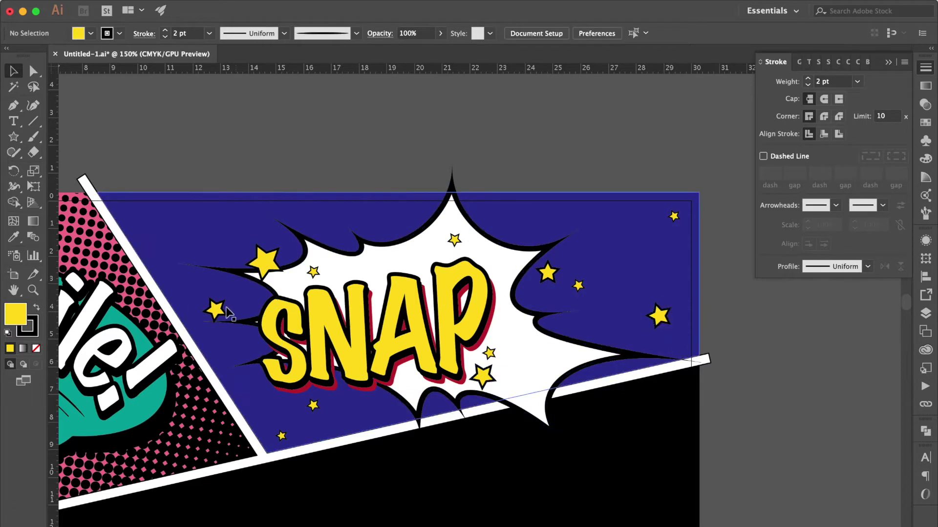
left_click_drag(234, 296, 238, 310)
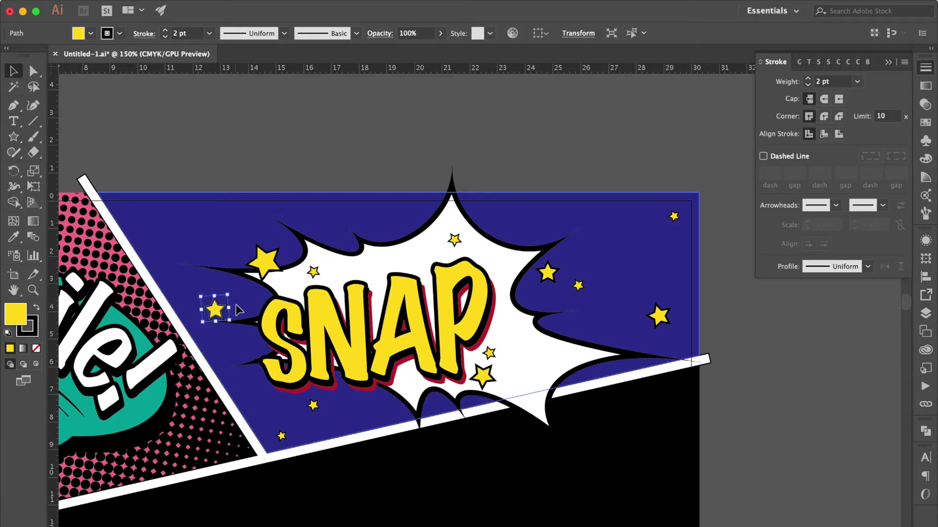
left_click(335, 156)
key("ctrl+1")
key("ctrl+a")
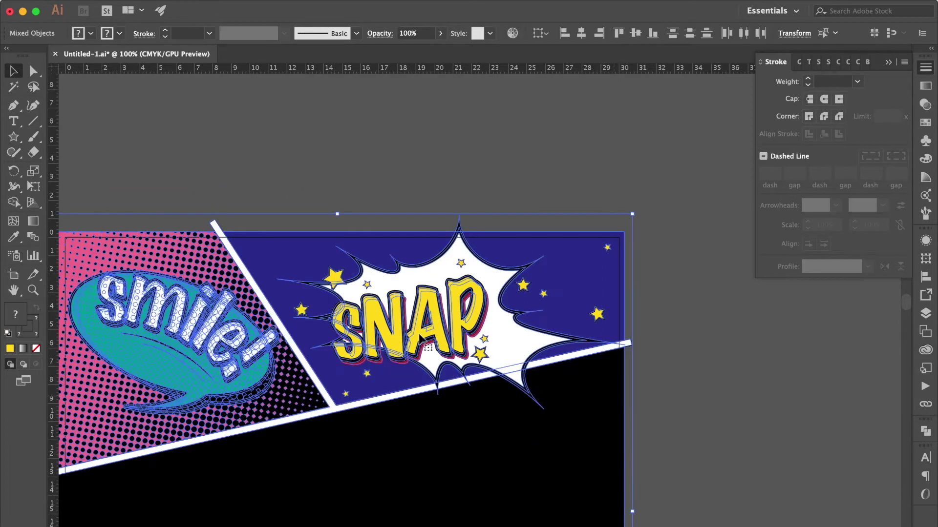
Group the burst, SNAP lettering and stars, leaving the smile!, blue and black shapes out.
left_click(102, 263, "shift")
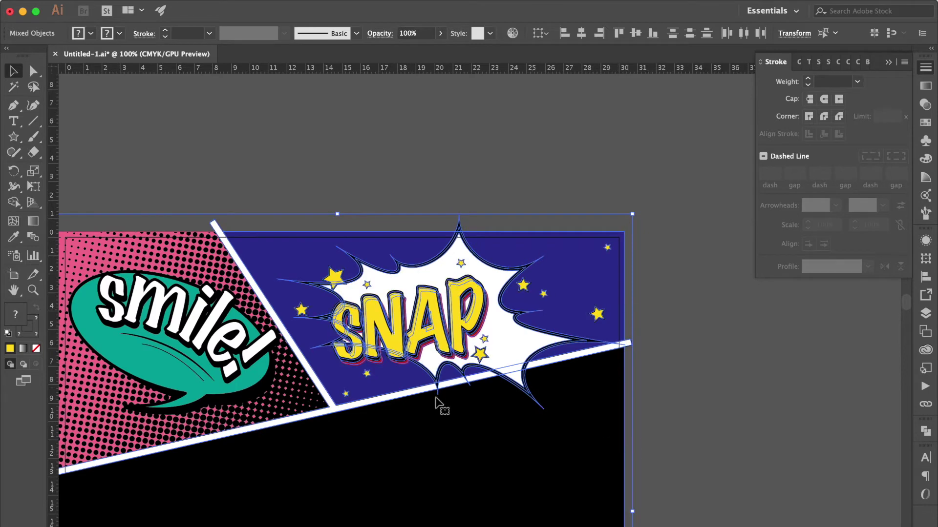
left_click(274, 238, "shift")
left_click(573, 470, "shift")
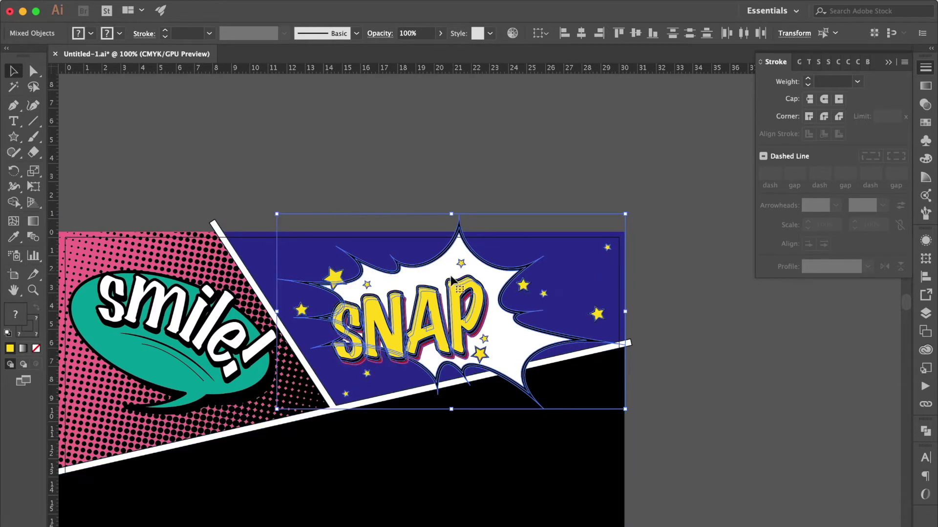
key("ctrl+shift+b")
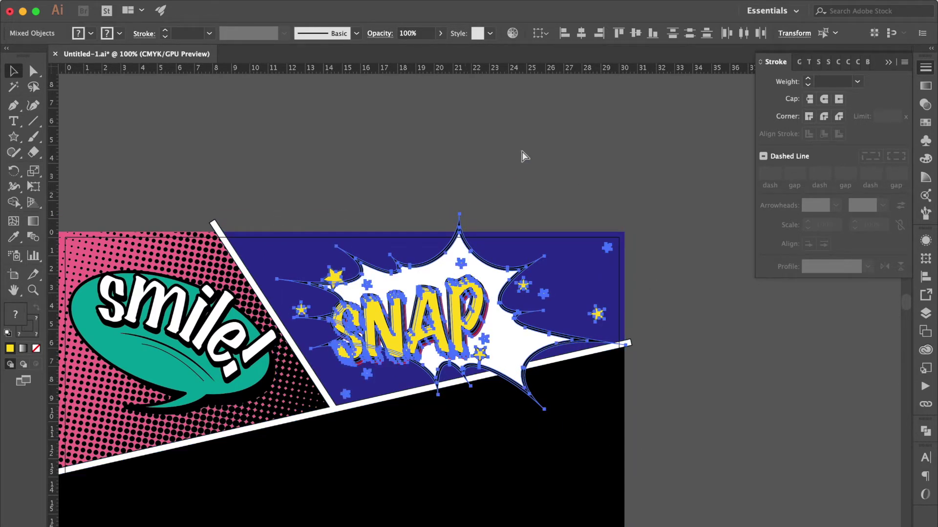
key("ctrl+g")
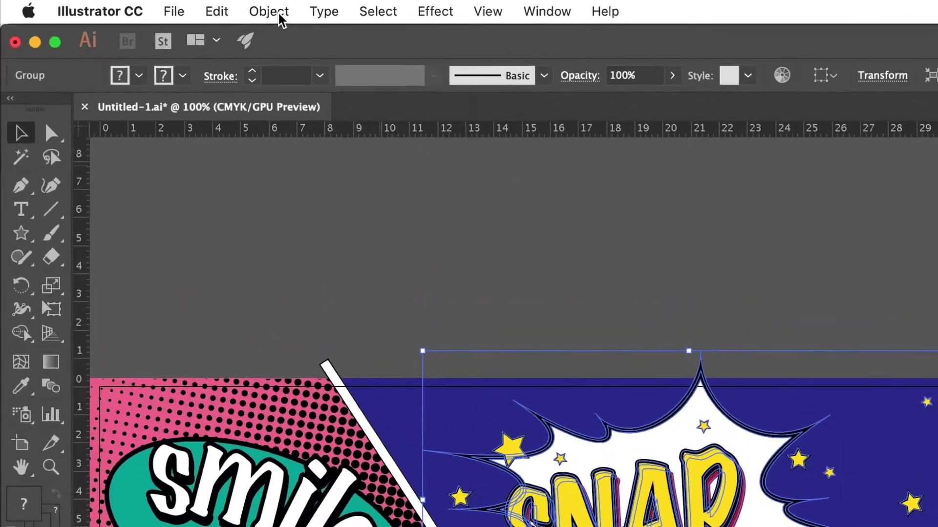
Expand the group's strokes into outlined shapes with Fill unchecked.
left_click(266, 11)
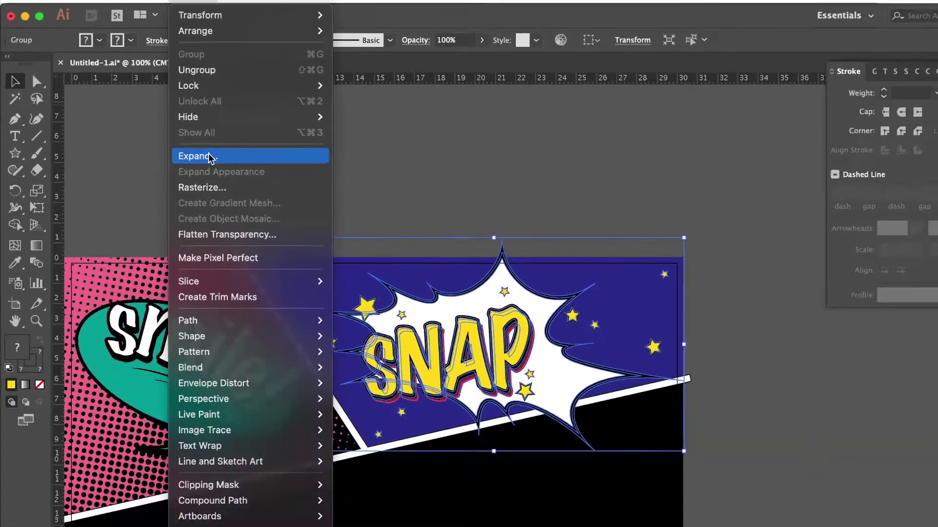
left_click(289, 235)
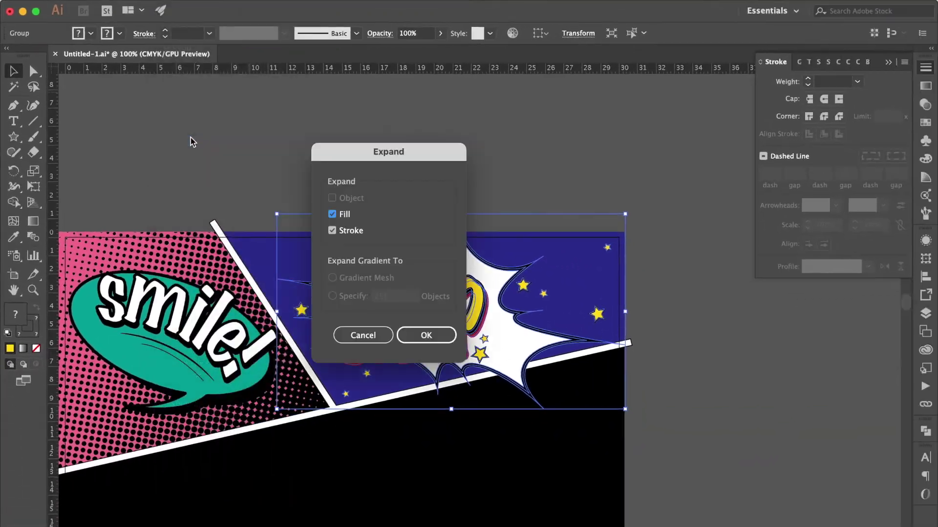
left_click(425, 335)
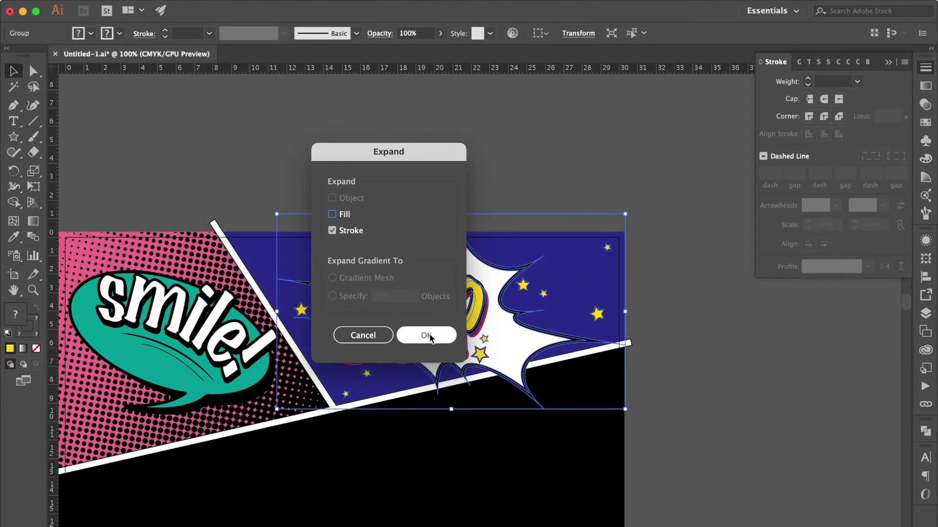
left_click(523, 172)
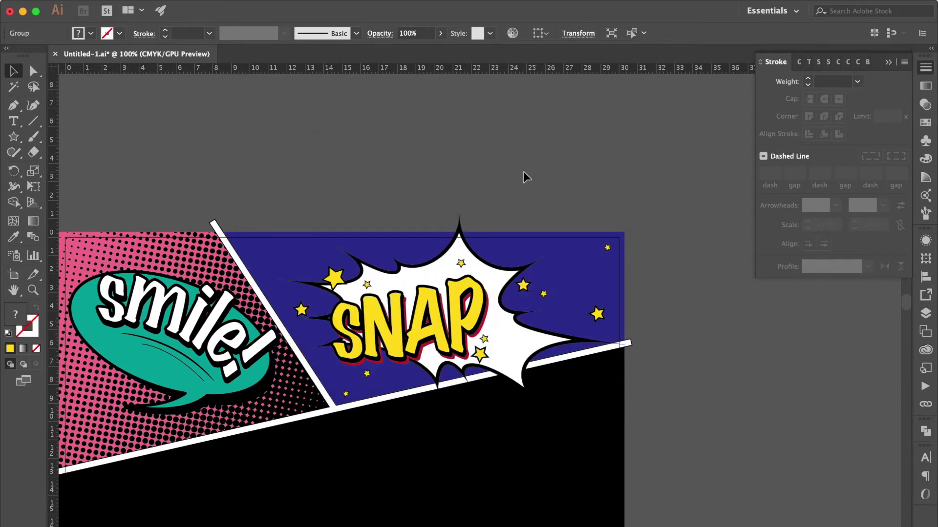
scroll(524, 171, "left", 3)
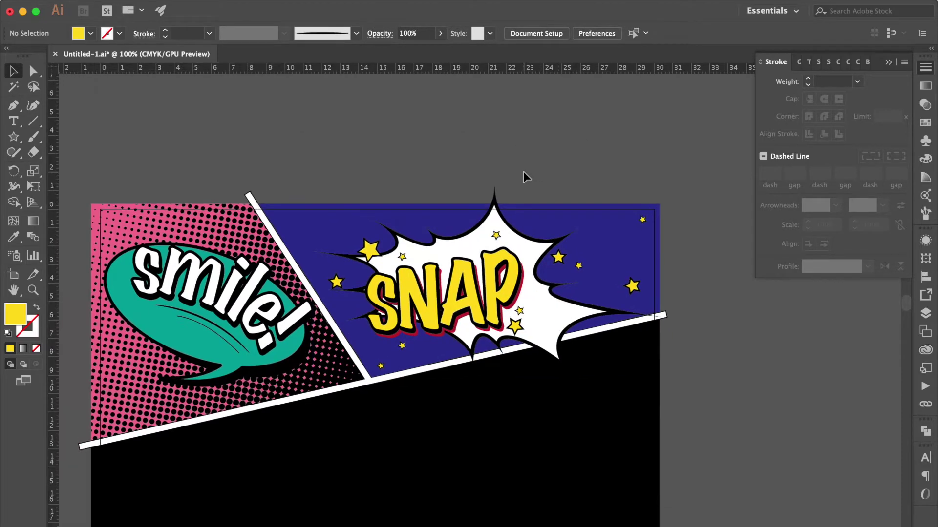
Draw a circle beside the lower panels with a red stroke and no fill.
scroll(368, 381, "down", 5)
scroll(369, 380, "down", 4)
scroll(369, 381, "left", 3)
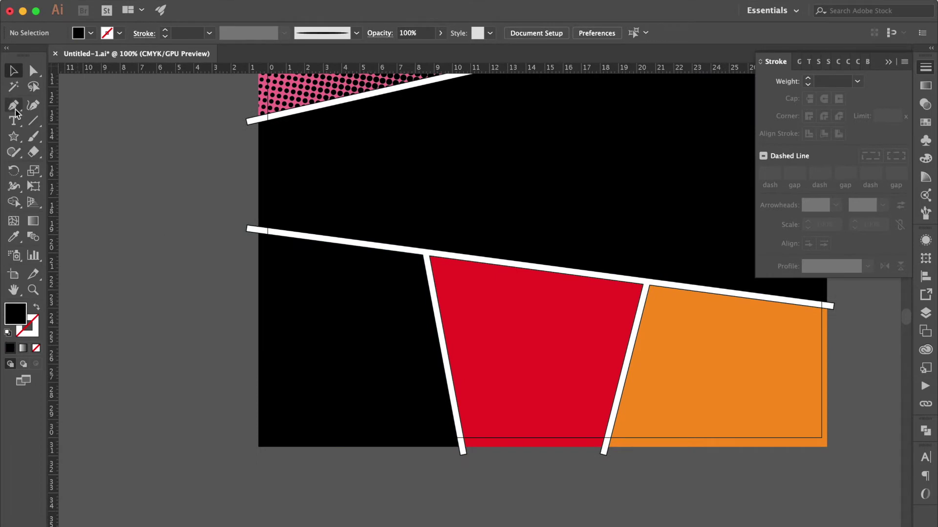
left_click(14, 137)
left_click(68, 172)
left_click_drag(147, 311, 312, 428)
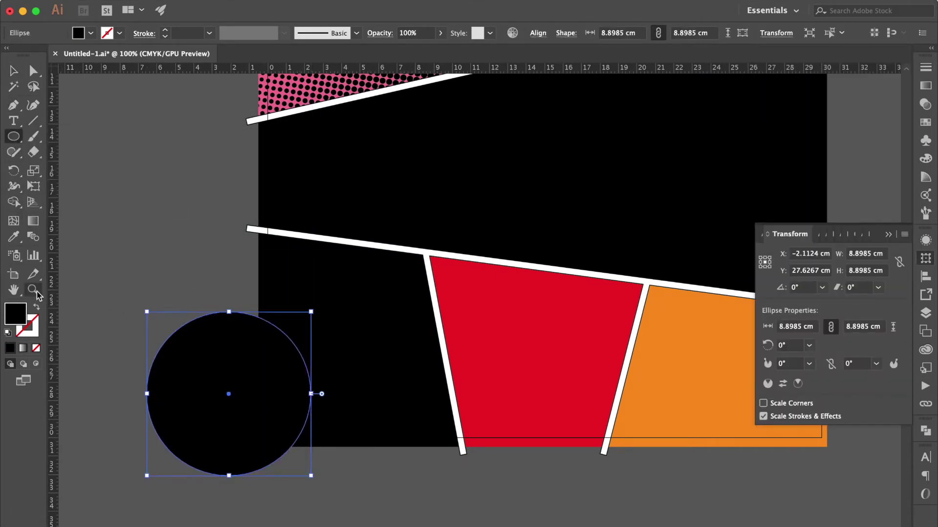
left_click(925, 125)
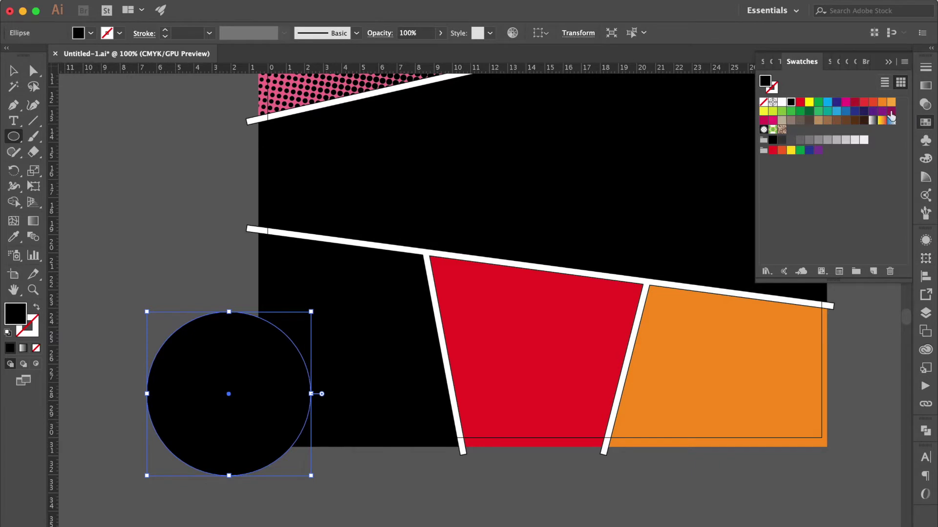
left_click(801, 103)
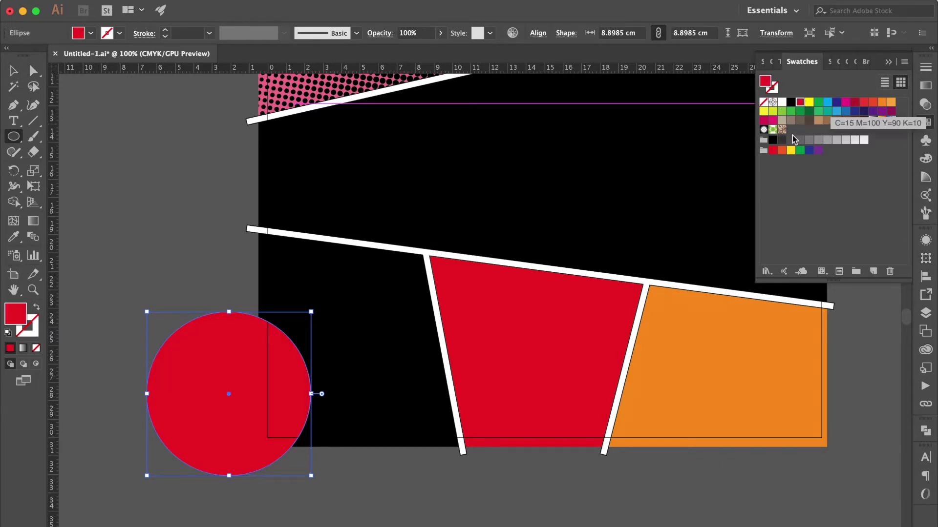
left_click(36, 308)
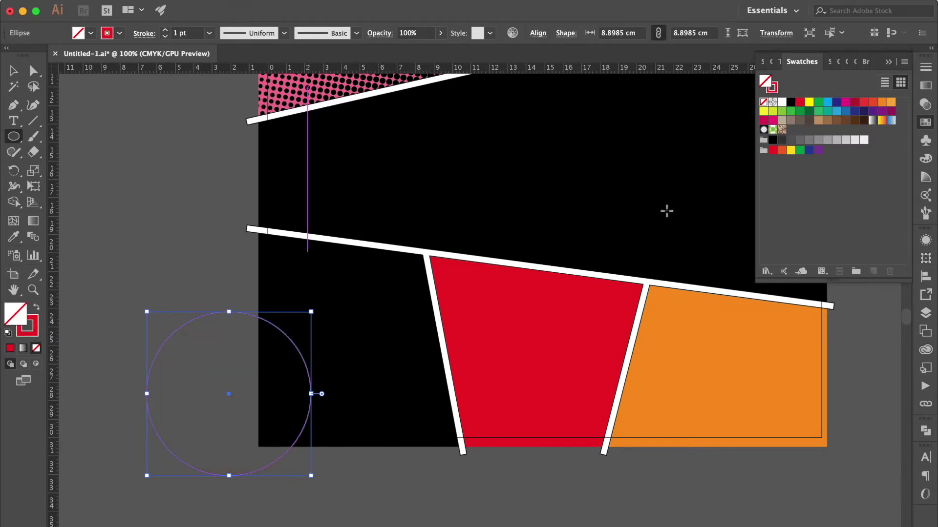
Make the circle's stroke a 100 pt dashed line.
left_click(926, 68)
left_click(783, 160)
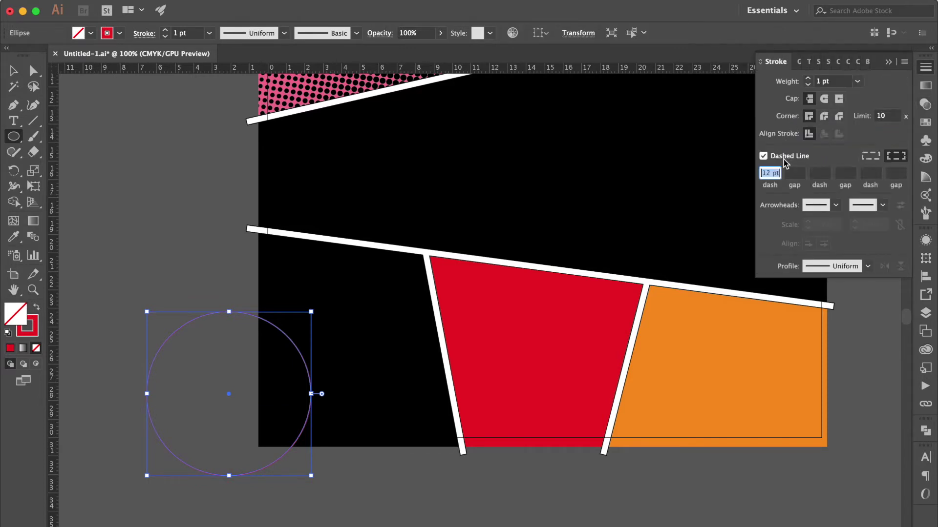
left_click(836, 83)
left_click(859, 84)
left_click(877, 394)
Apply Object > Expand Appearance to the dashed circle, then bring up Object > Expand.
left_click(166, 1)
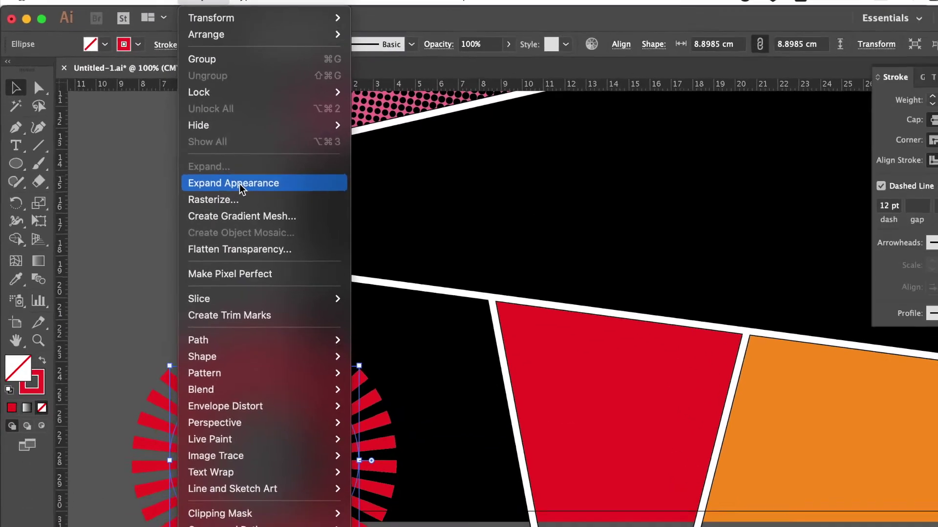
left_click(240, 183)
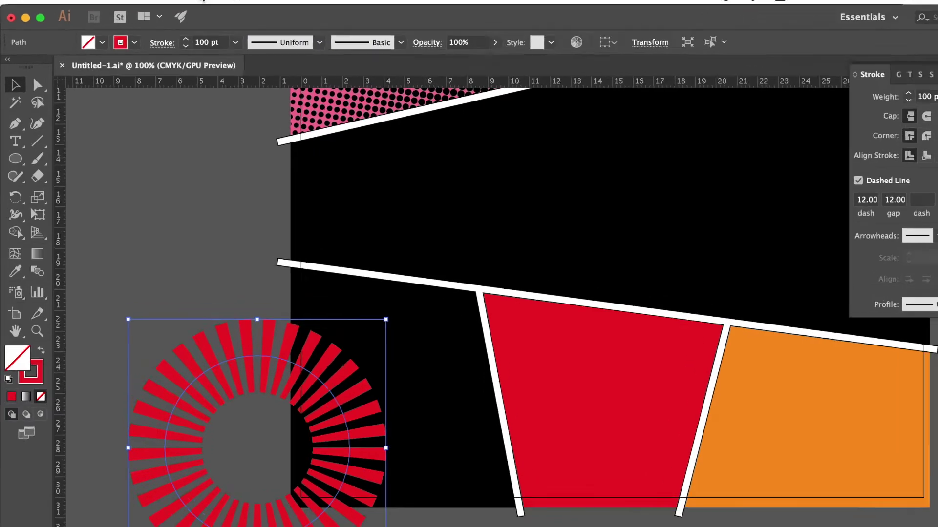
left_click(291, 13)
left_click(268, 214)
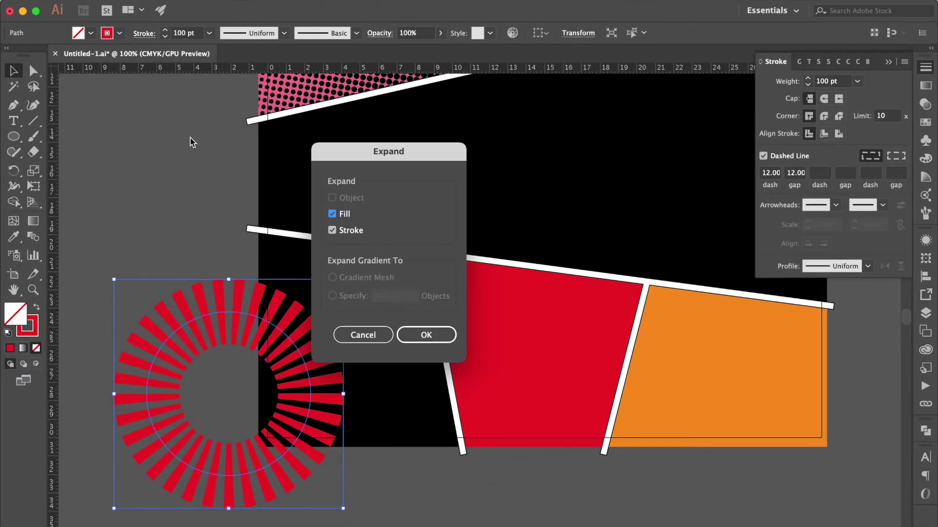
Expand the red dashes into filled bars, ungroup them and release the compound path.
left_click(427, 334)
key("ctrl+equal")
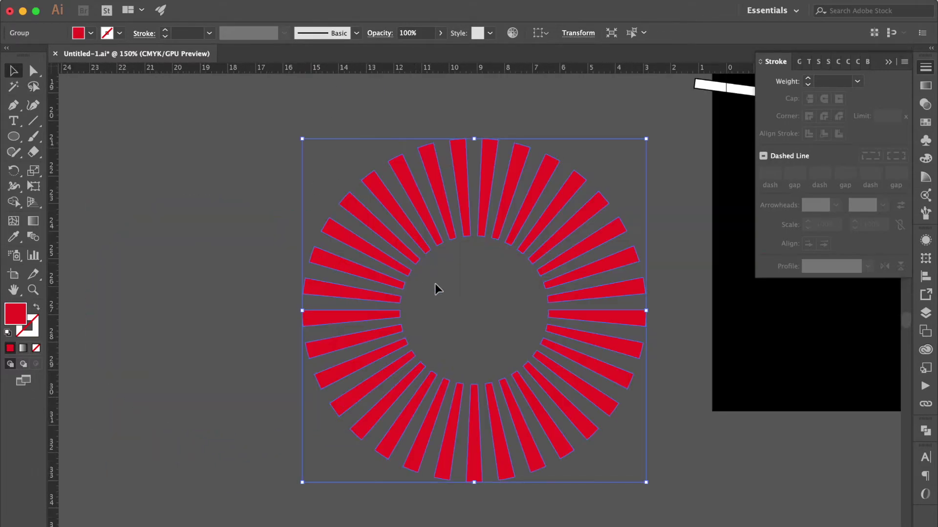
right_click(415, 204)
left_click(464, 310)
left_click(441, 290)
right_click(450, 194)
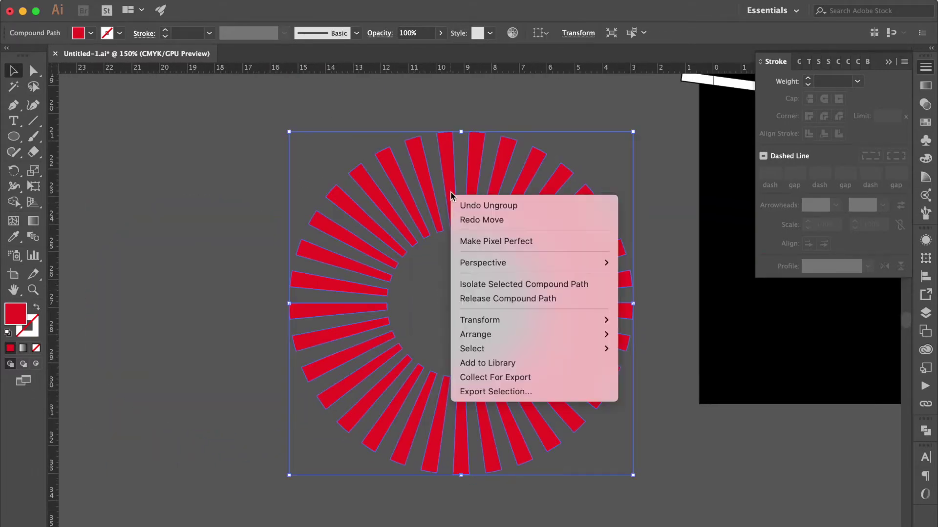
left_click(477, 298)
left_click(449, 295)
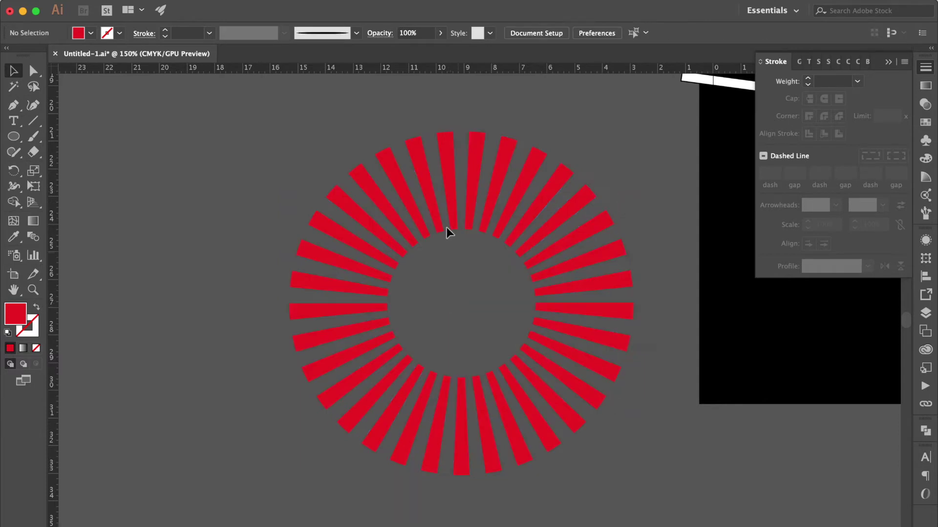
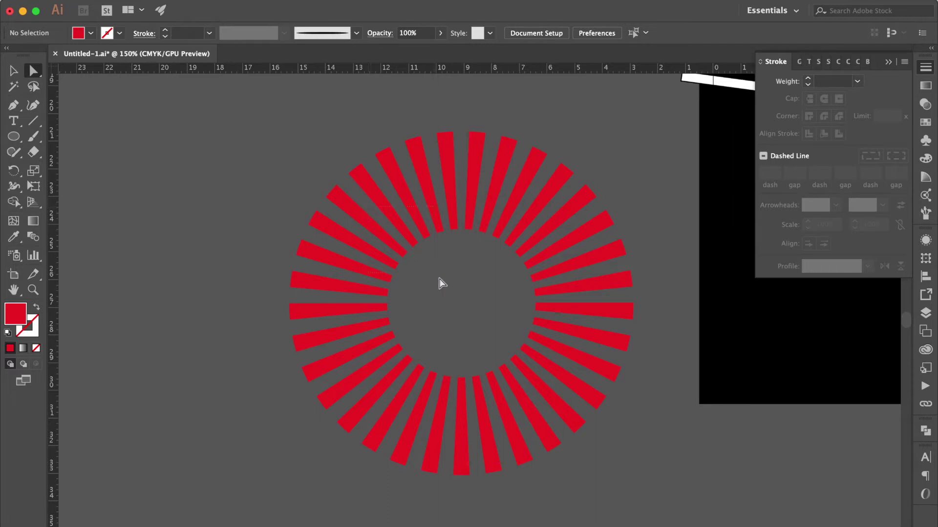
Align the bar ring's inner anchors horizontally and vertically into one centre point, forming a red starburst.
key("ctrl+a")
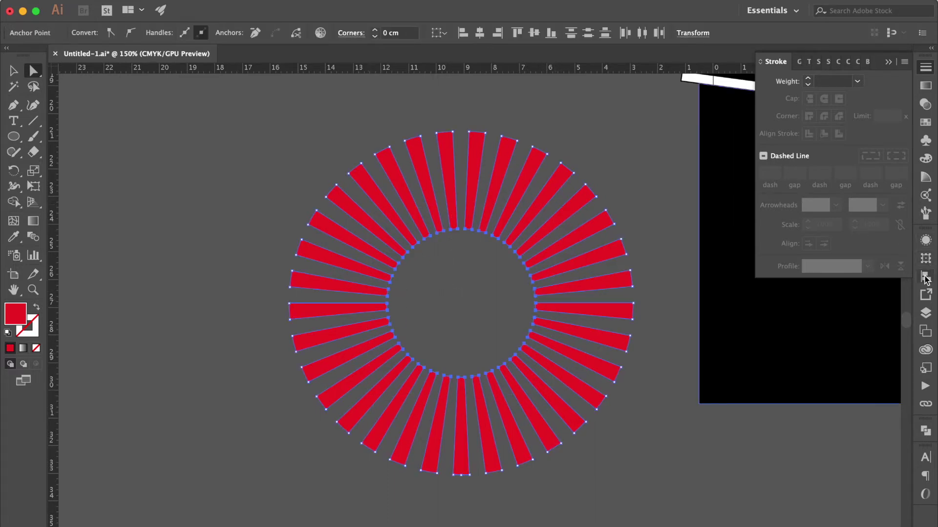
left_click(925, 276)
left_click(791, 270)
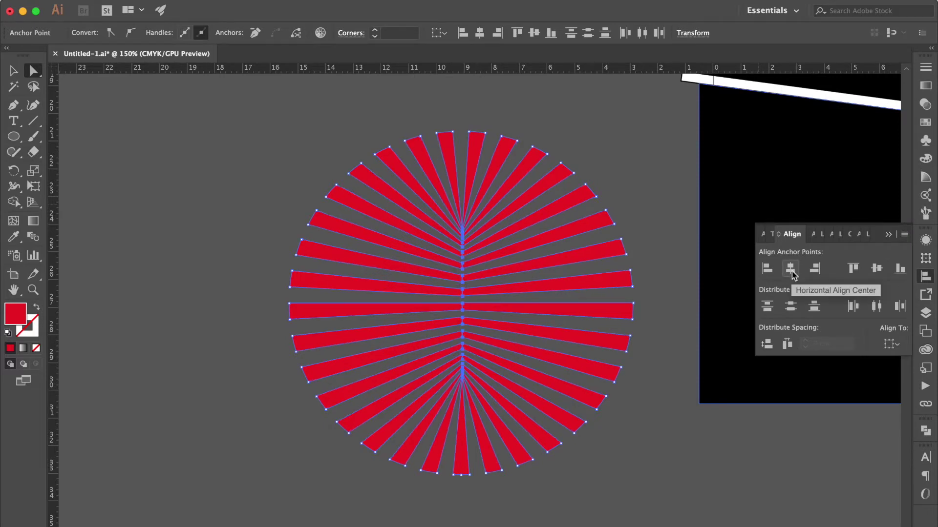
left_click(877, 269)
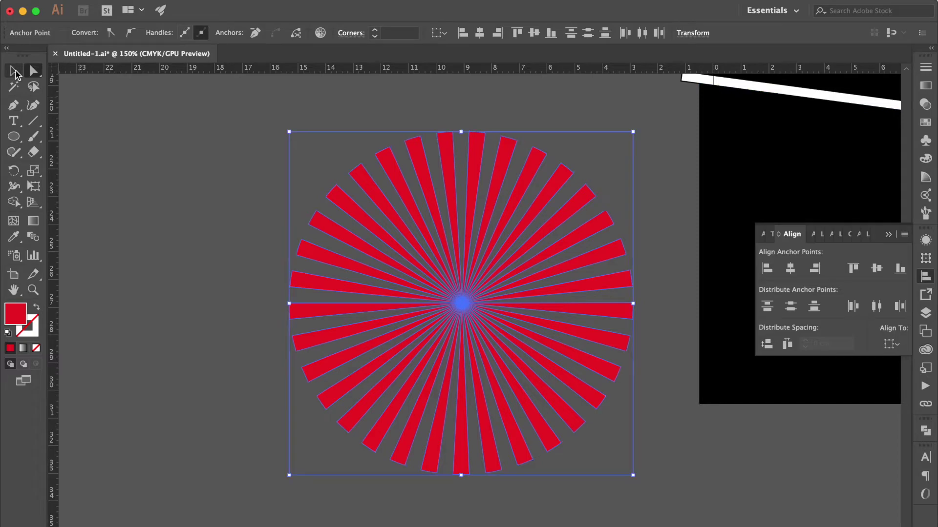
left_click(13, 71)
scroll(594, 393, "right", 10)
Move the starburst onto the black comic panel and scale it up to cover it.
mouse_move(285, 334)
left_mouse_down()
mouse_move(647, 282)
mouse_move(720, 301)
left_mouse_up()
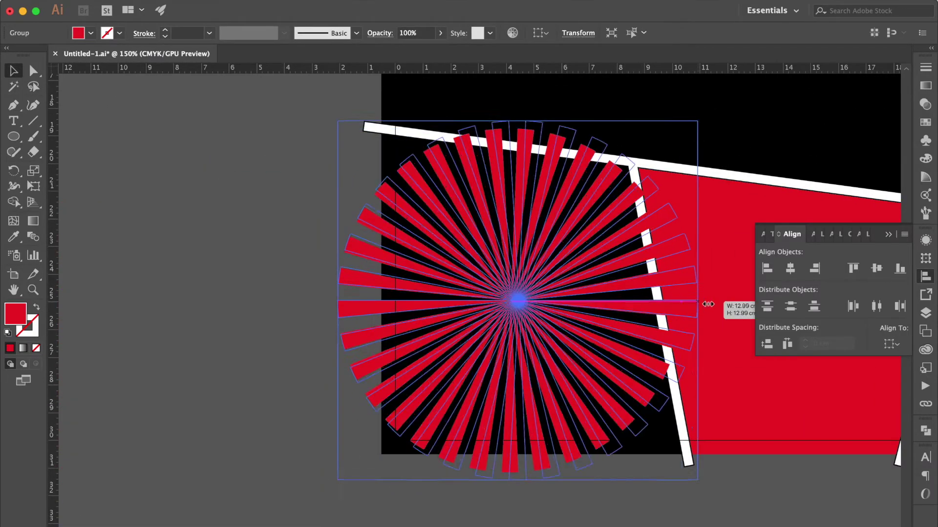
left_click_drag(513, 308, 495, 301)
key("super+minus")
key("super+minus")
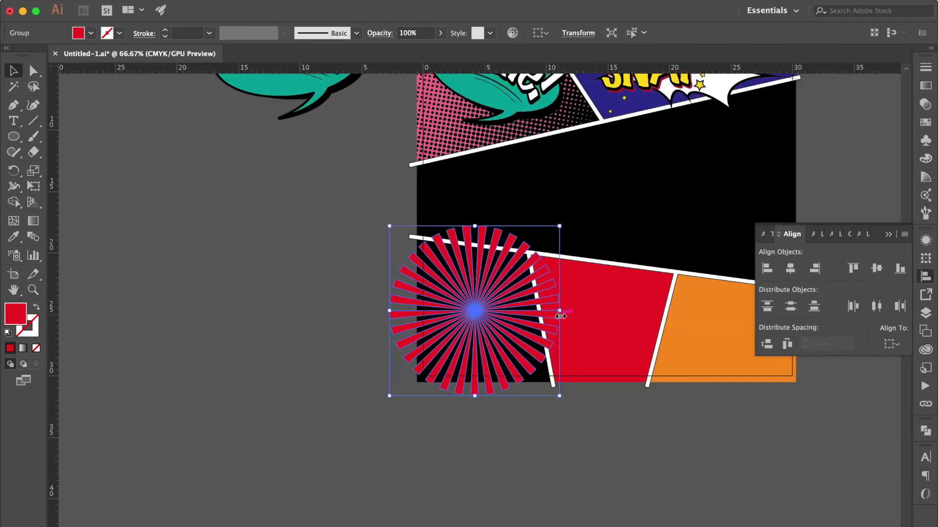
left_click_drag(554, 312, 588, 318)
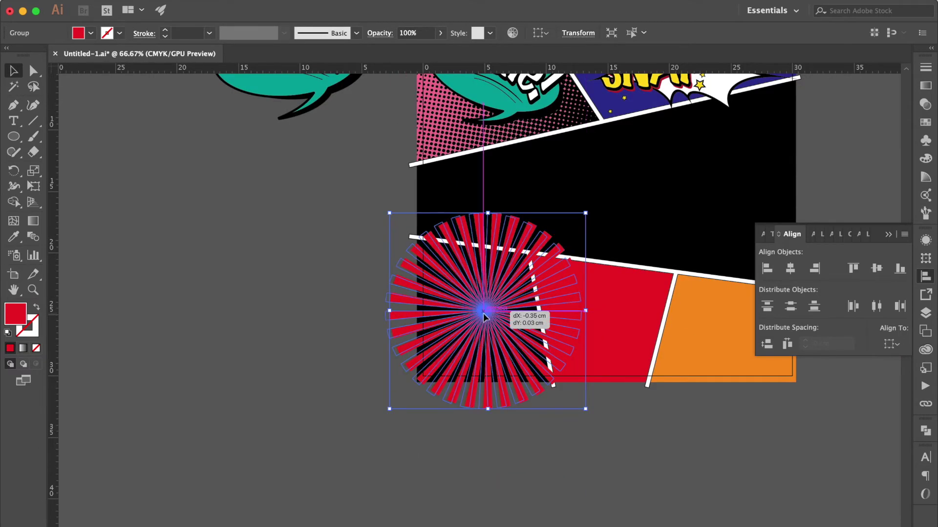
left_click_drag(486, 312, 482, 311)
Bring the black square to front and clip the starburst inside it with Cmd+7.
left_click(573, 472)
key("super+equal")
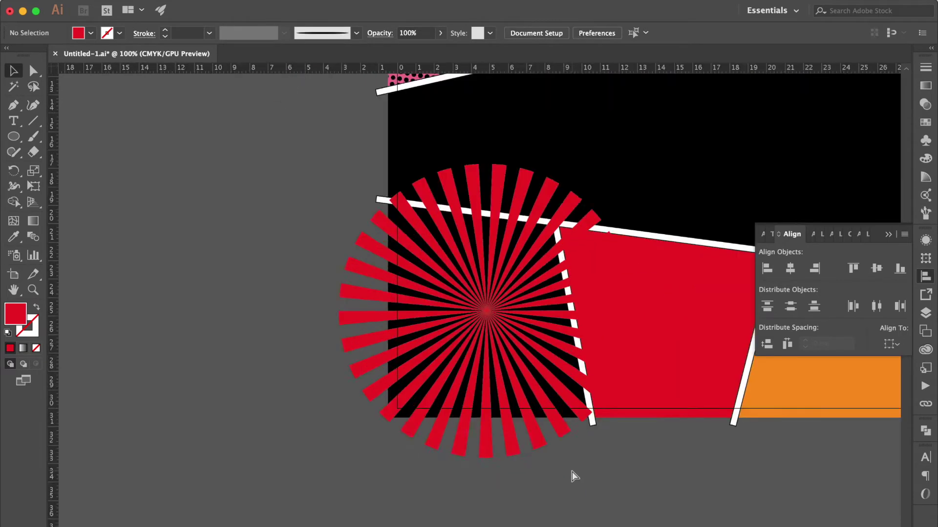
key("super+equal")
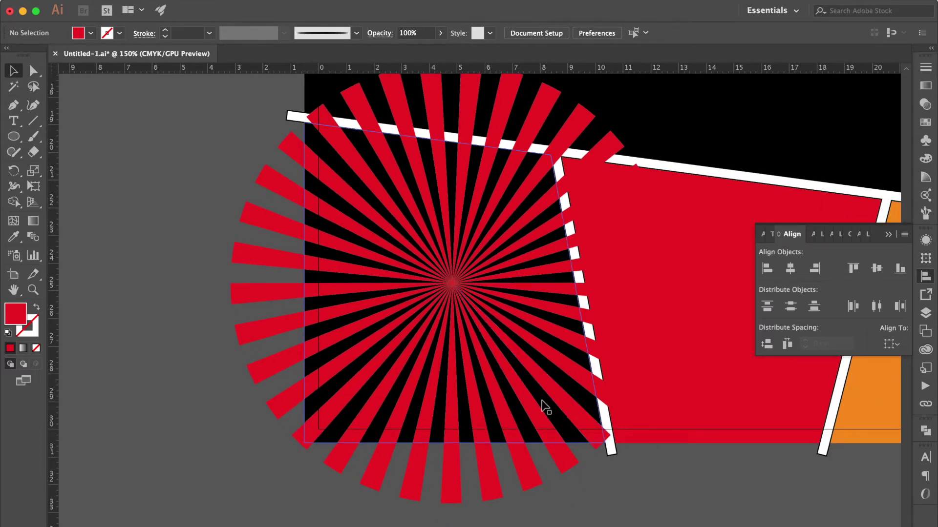
left_click(542, 406)
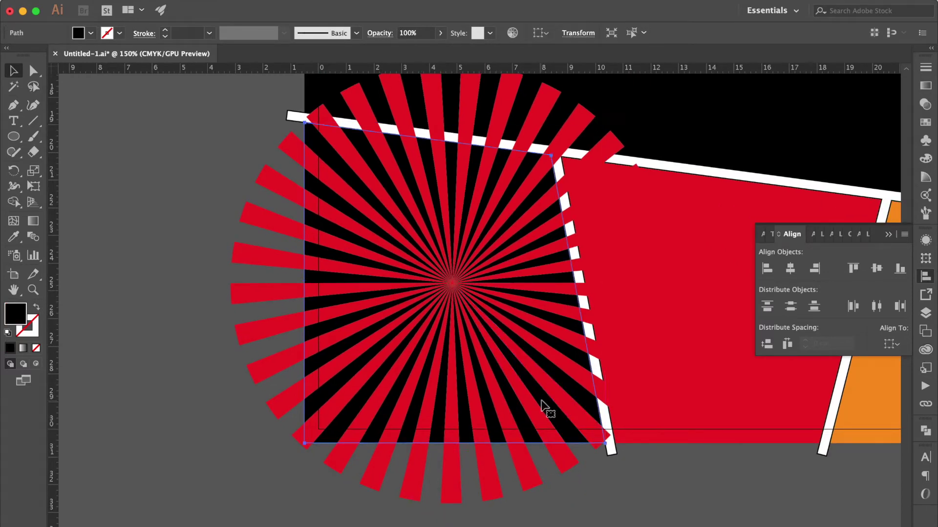
key("shift+super+bracketright")
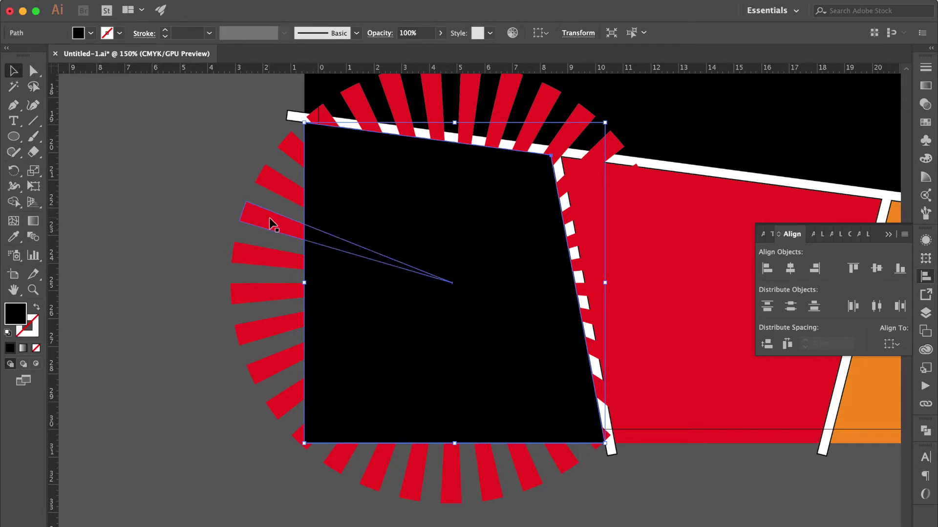
left_click(270, 218, "shift")
key("super+7")
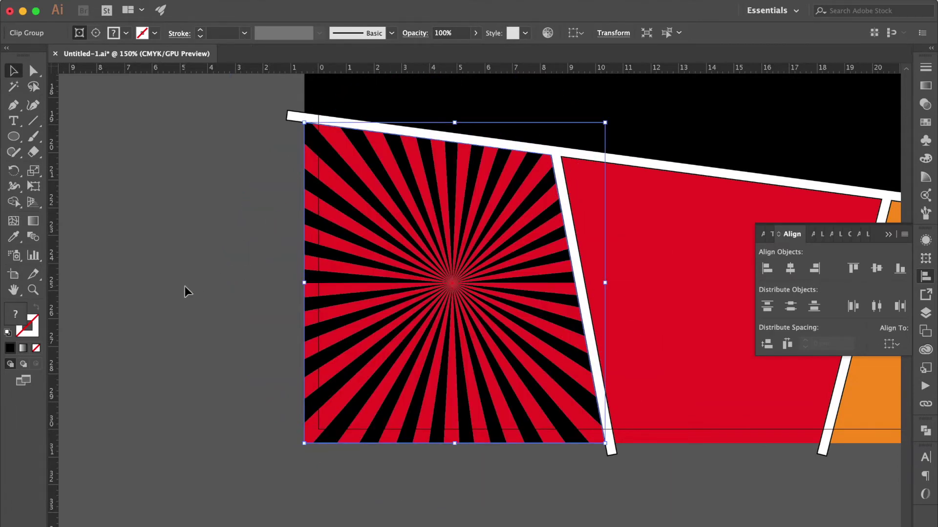
Start a new text object to the left of the sunburst panel.
left_click(184, 287)
left_click(13, 121)
left_click(126, 264)
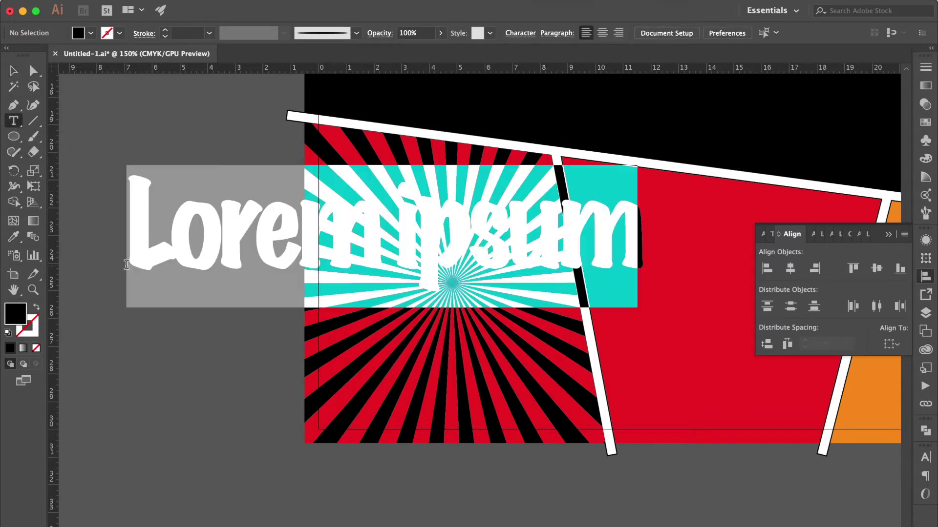
Type POW!, tighten its tracking to -104, and convert it to outlines.
type("POW!")
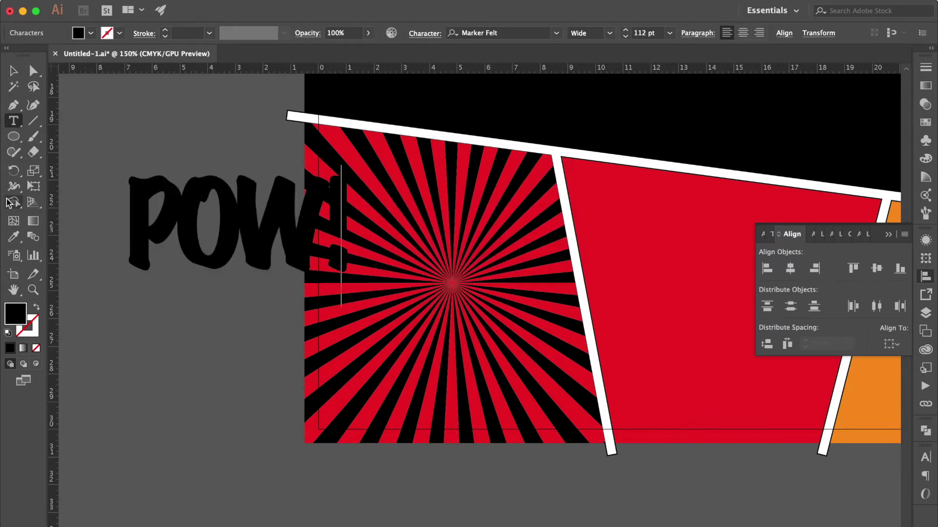
left_click(13, 71)
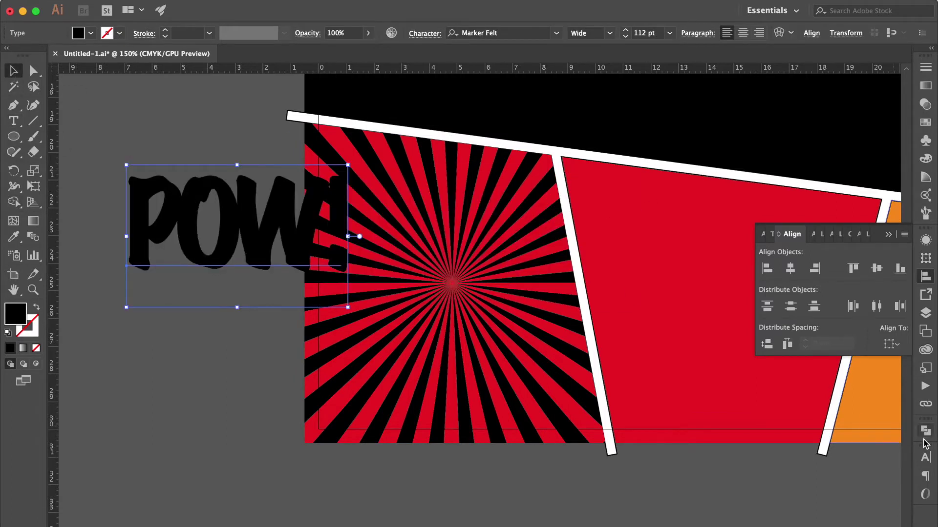
left_click(926, 458)
left_click(877, 477)
key("Down")
key("Down")
key("Down")
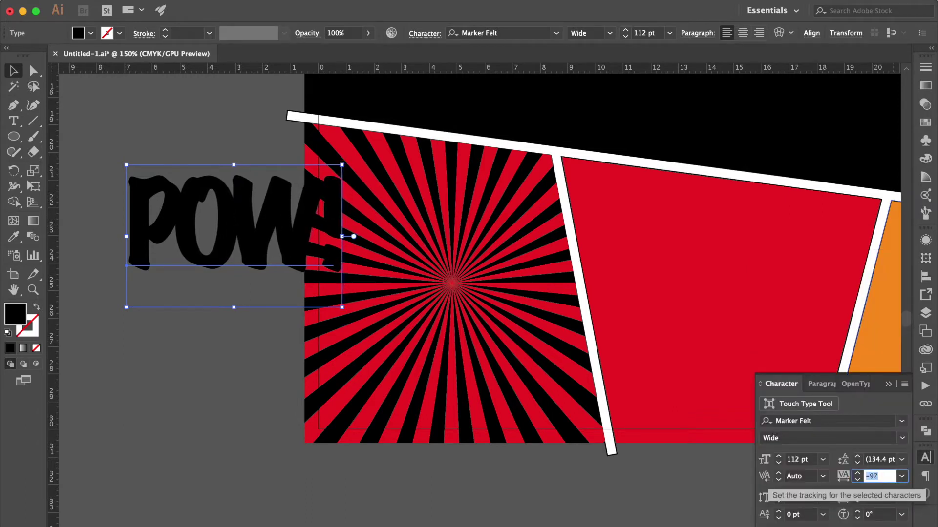
key("Down")
key("Down")
key("Down")
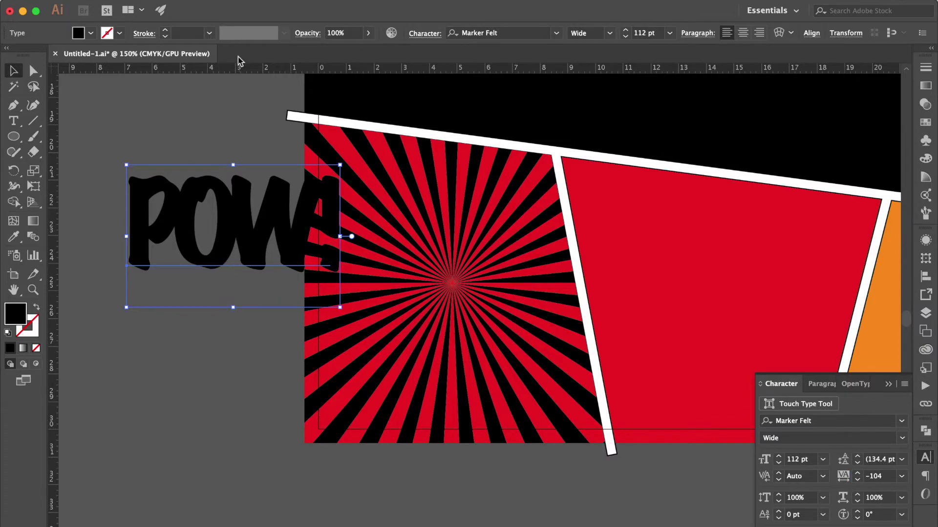
left_click(211, 1)
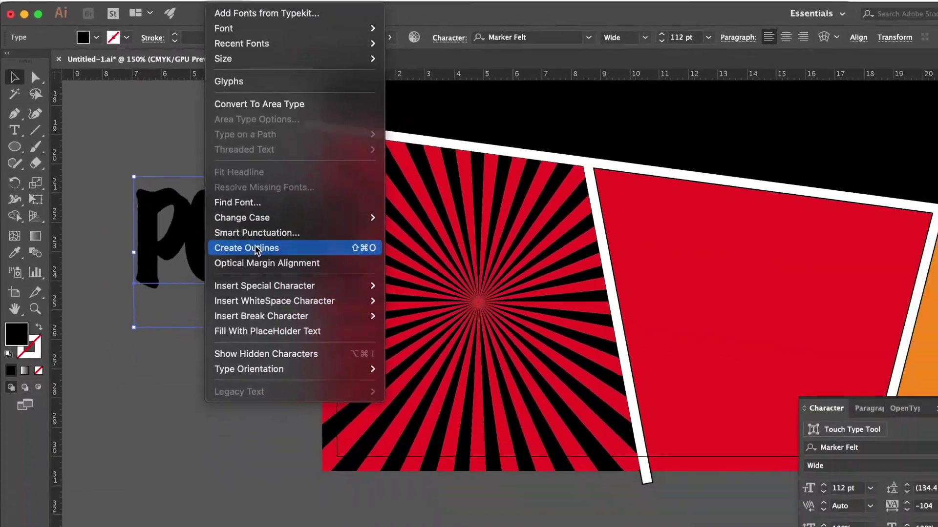
left_click(415, 423)
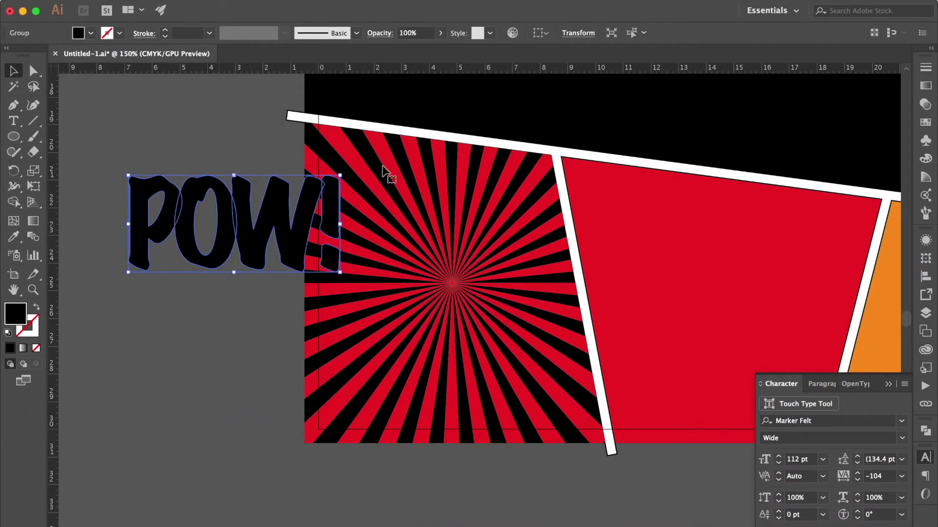
Fill the POW! lettering yellow and give it a black outline.
left_click(926, 123)
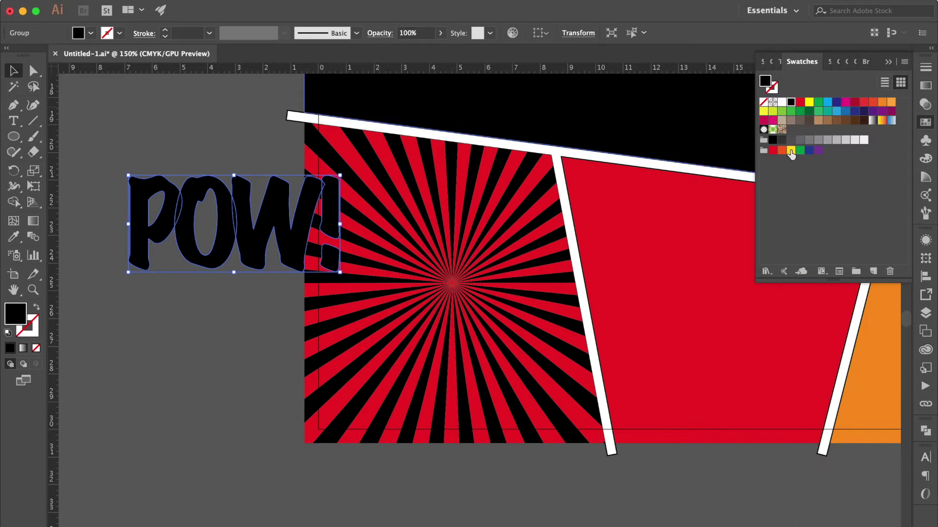
left_click(791, 151)
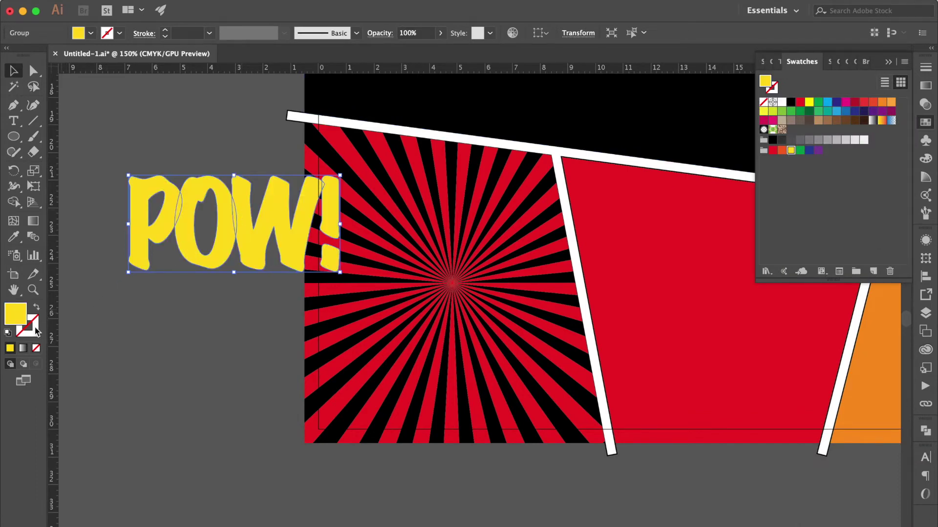
left_click(36, 331)
left_click(925, 122)
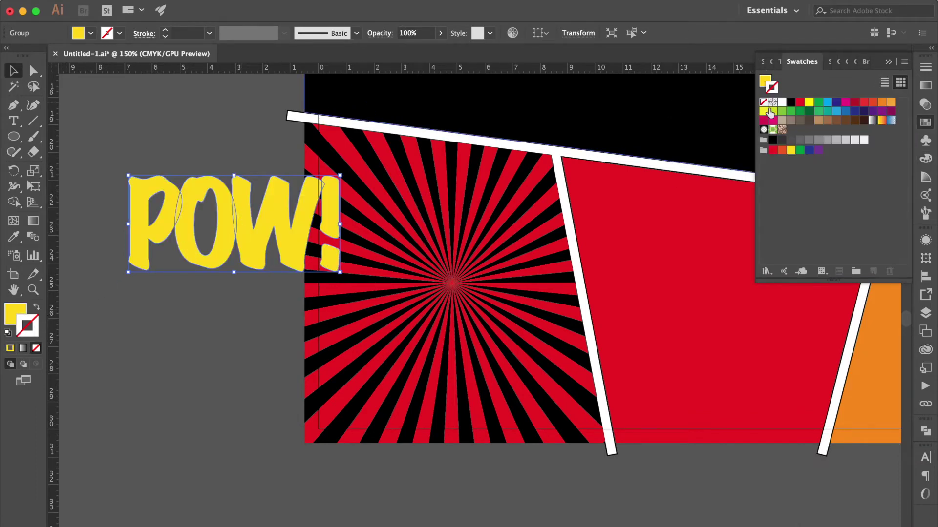
left_click(791, 103)
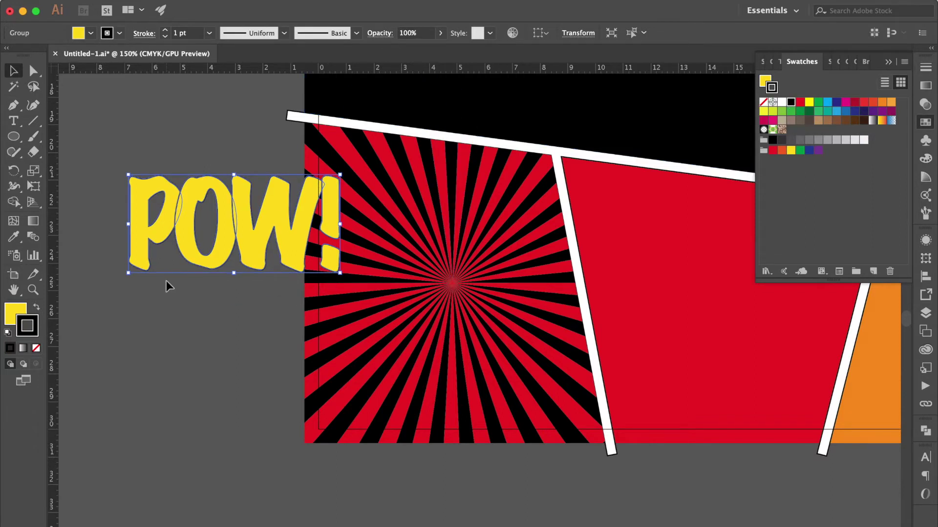
left_click(37, 309)
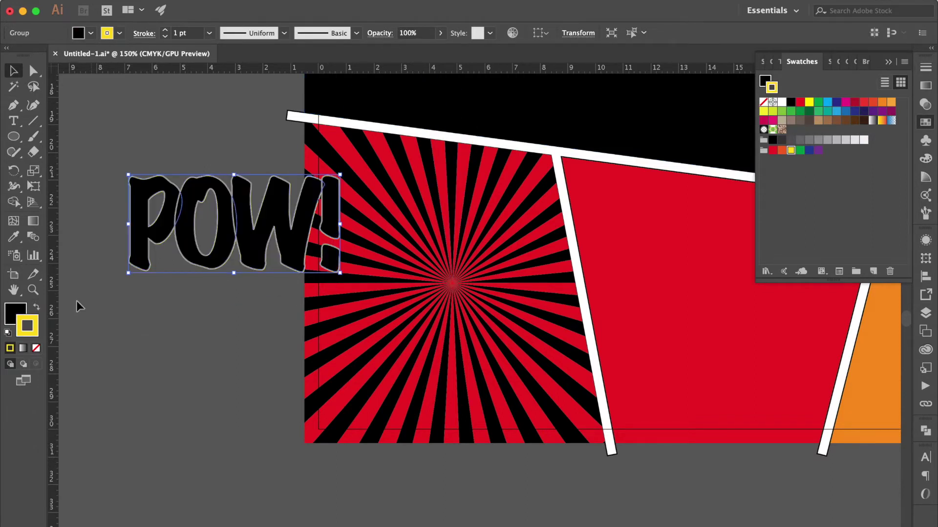
left_click(791, 103)
Set the POW! outline weight to 5 pt.
left_click(925, 67)
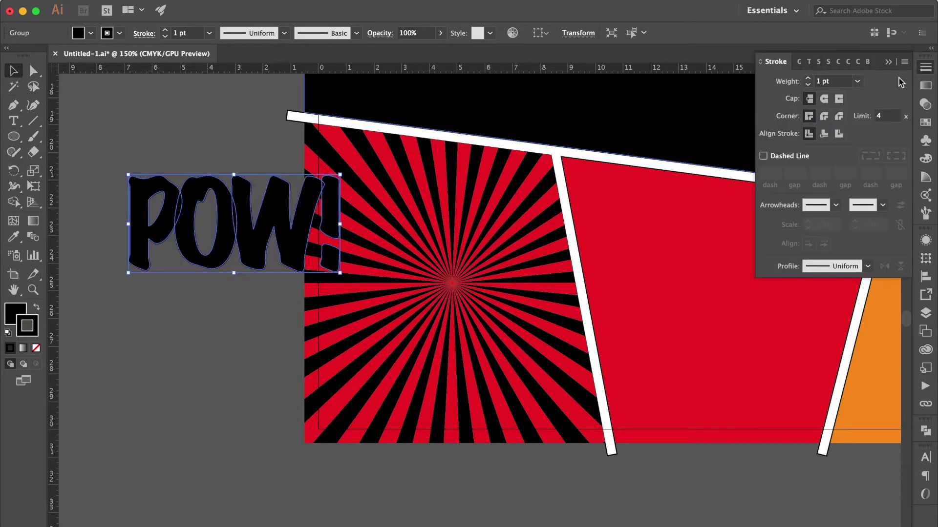
left_click(858, 81)
left_click(887, 194)
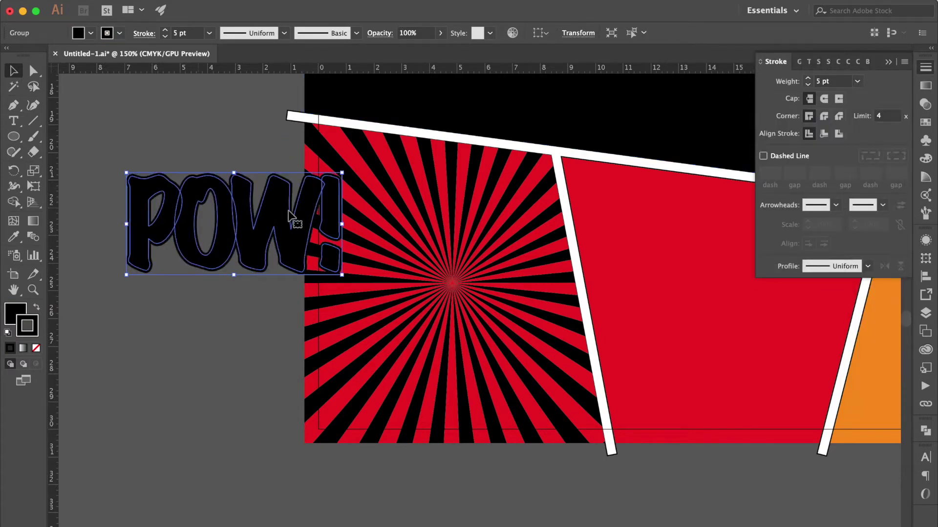
key("ctrl+shift+o")
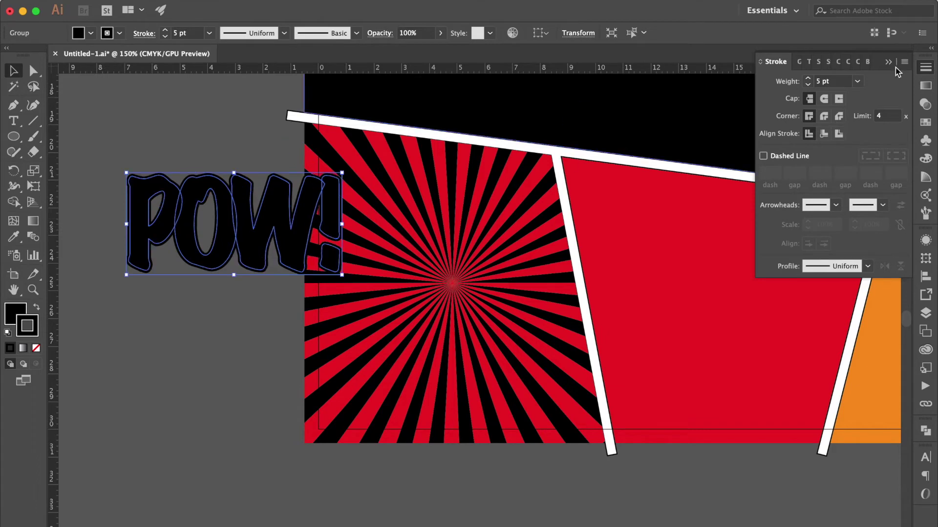
Refill the POW! lettering yellow and move it into the sunburst panel.
left_click(925, 122)
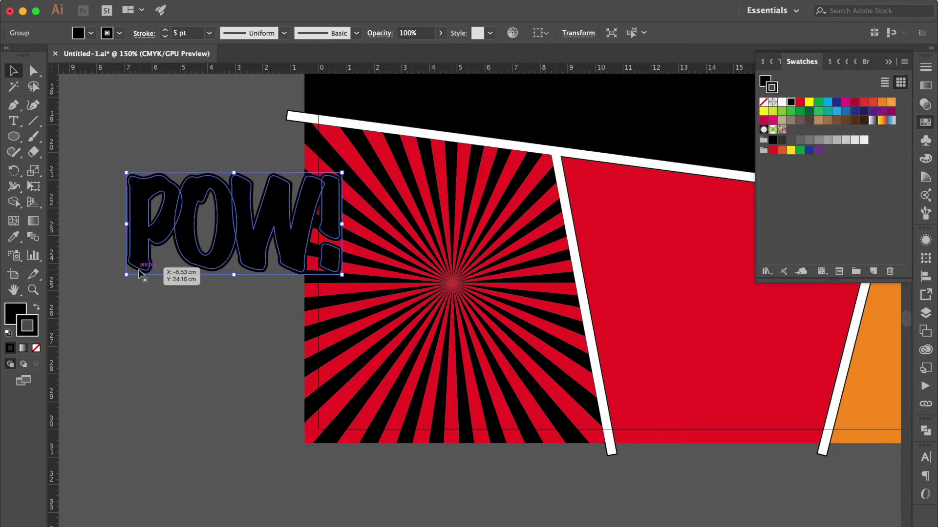
left_click(14, 313)
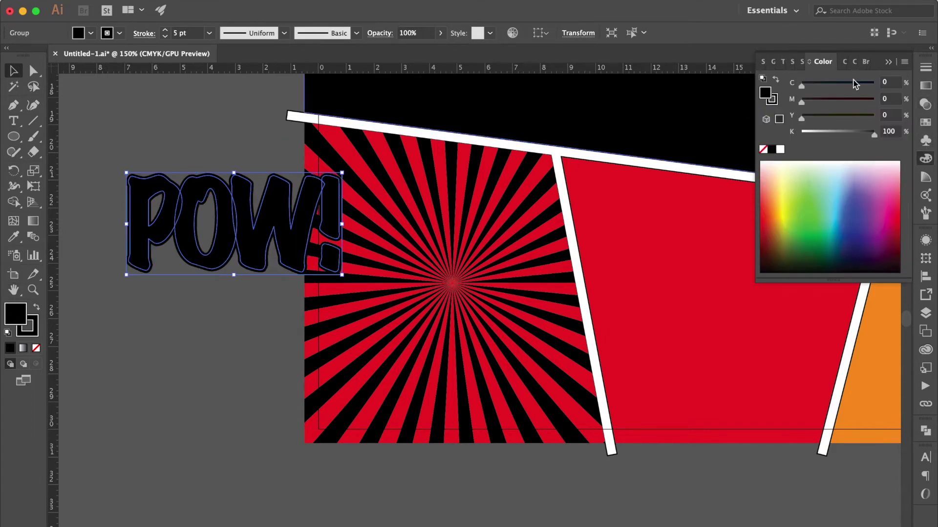
left_click(926, 122)
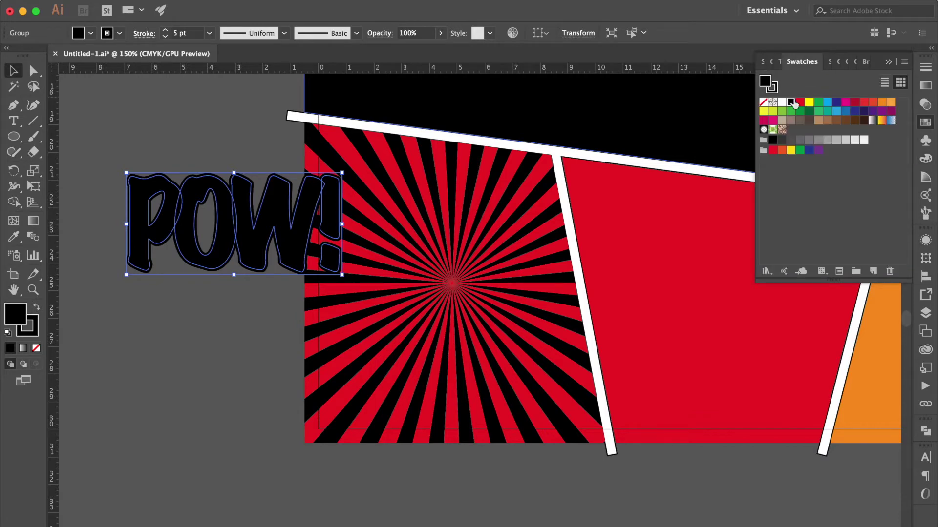
left_click(809, 103)
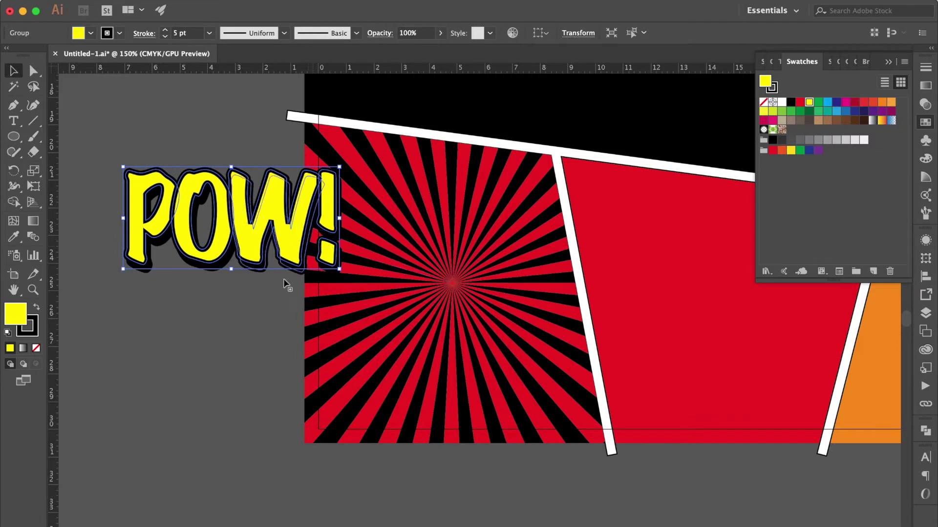
left_click(220, 333)
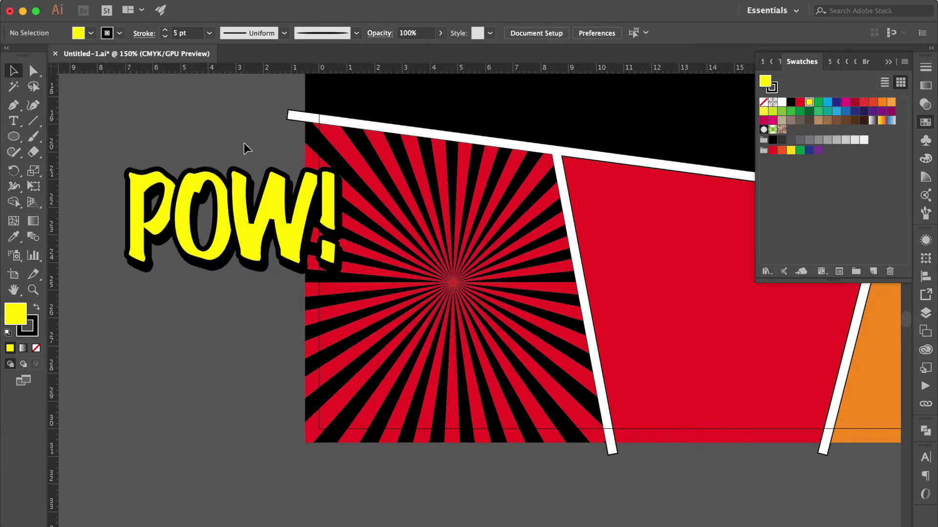
left_click_drag(214, 245, 416, 307)
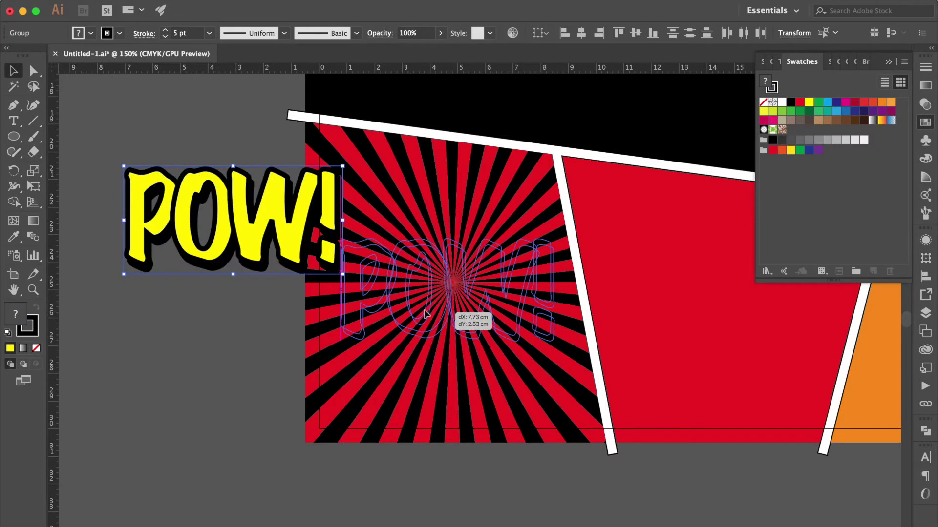
Centre POW! on the sunburst and place a spare copy left of the page.
left_click_drag(416, 308, 417, 308)
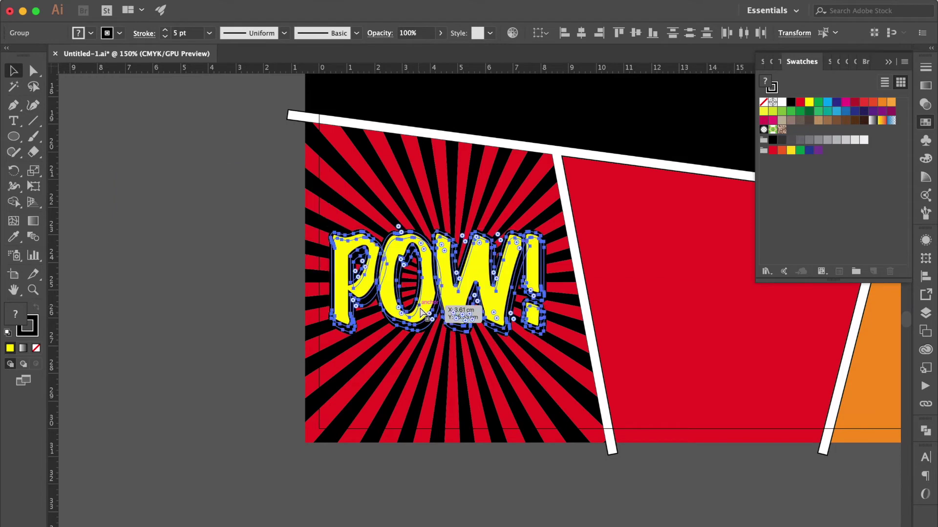
key("ctrl+minus")
left_click(238, 357)
left_click_drag(504, 309, 303, 310)
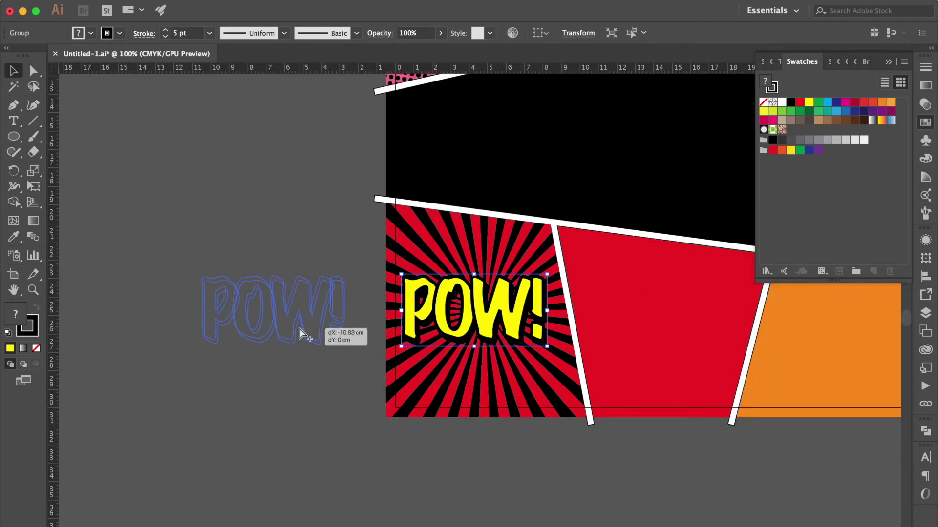
Expand the fill and stroke of the POW! lettering on the sunburst.
left_click(502, 315)
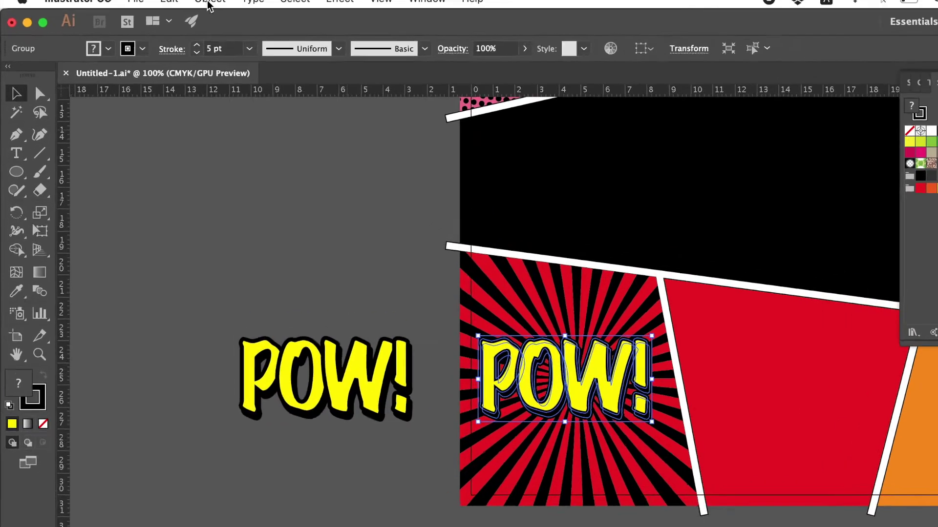
left_click(270, 11)
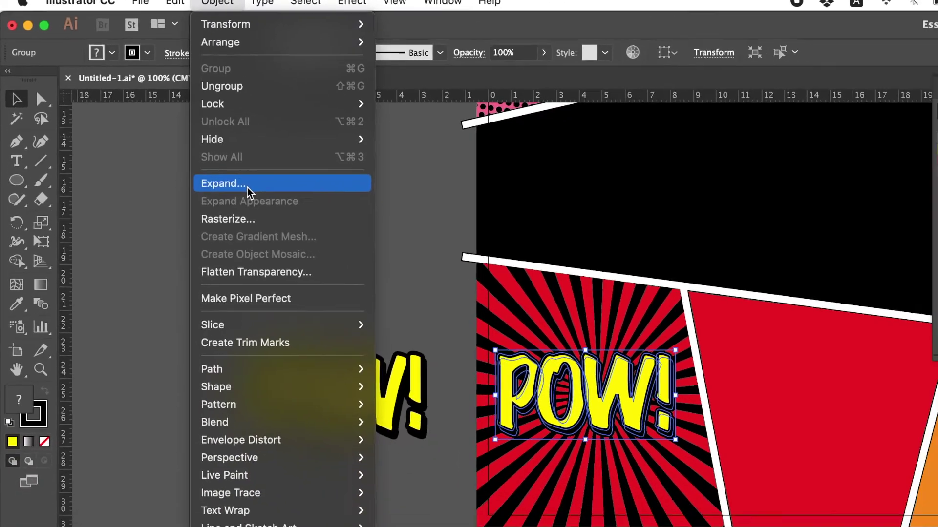
left_click(247, 184)
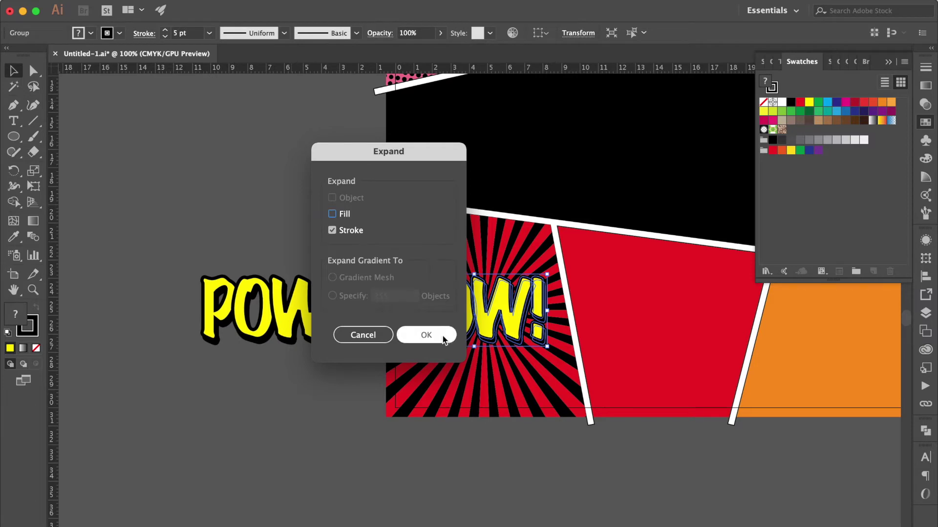
left_click(445, 336)
Tilt POW! counter-clockwise and nudge it slightly right and down.
left_click_drag(587, 303, 576, 266)
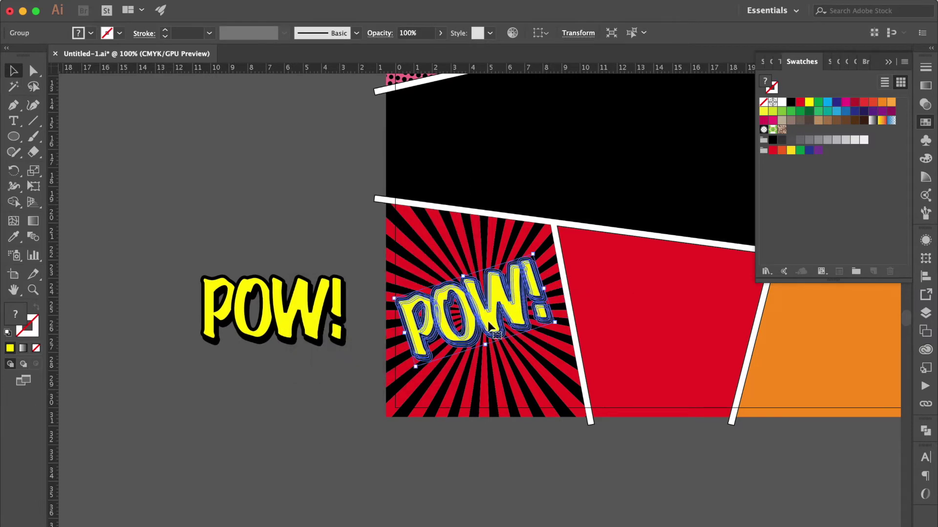
left_click_drag(507, 301, 516, 309)
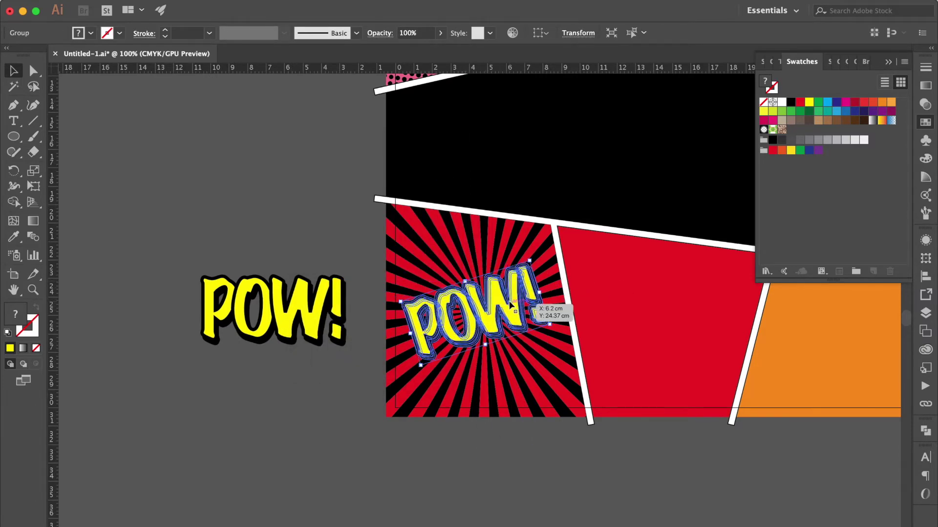
left_click(255, 419)
left_click(18, 132)
Draw three overlapping yellow circles and arrange them into a cloud cluster.
left_click_drag(141, 130, 193, 175)
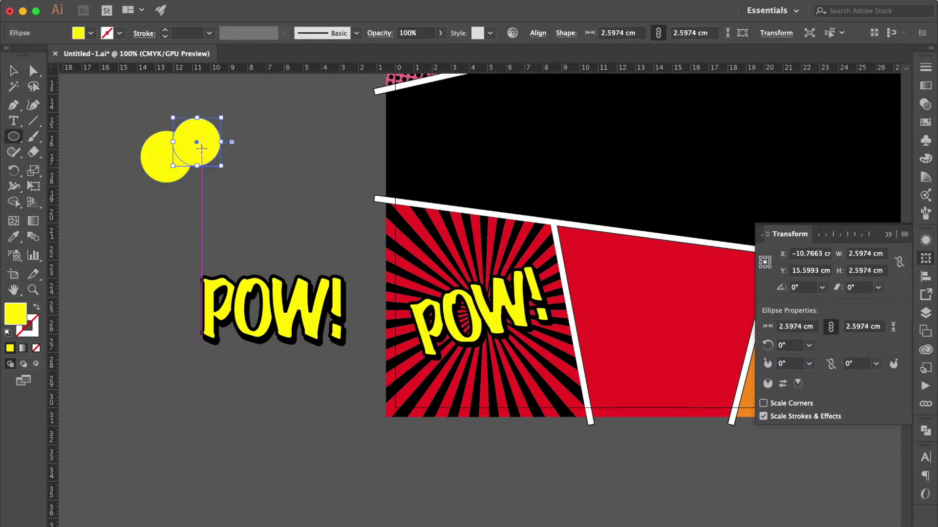
left_click_drag(203, 148, 253, 199)
left_click_drag(158, 162, 233, 236)
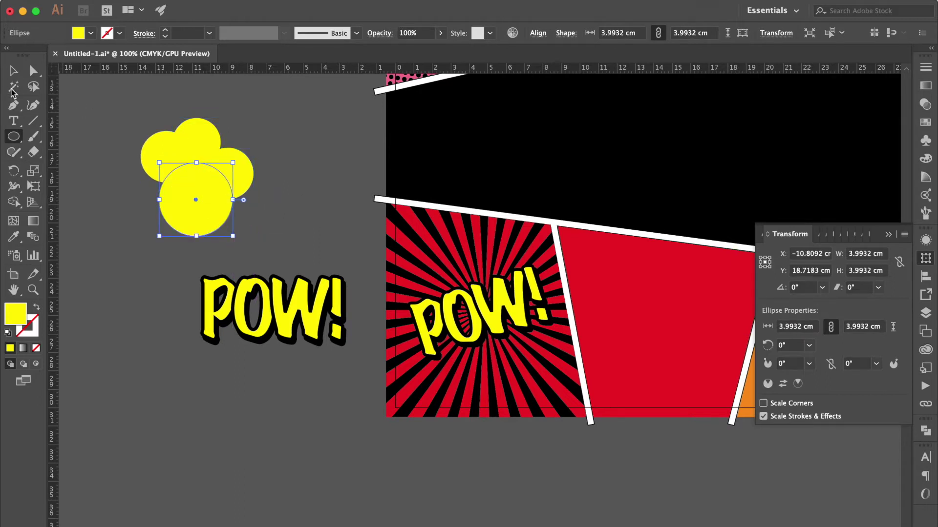
left_click(13, 70)
mouse_move(203, 208)
left_mouse_down()
mouse_move(198, 192)
mouse_move(231, 168)
left_mouse_up()
left_click(230, 104)
left_click(295, 118)
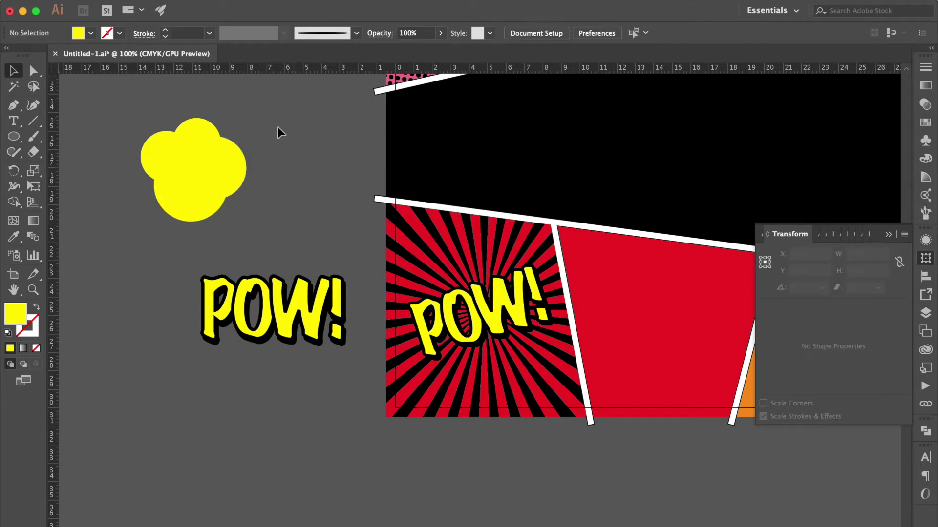
Duplicate the circle cluster to the left and unite the copy into one shape.
scroll(270, 157, "left", 2)
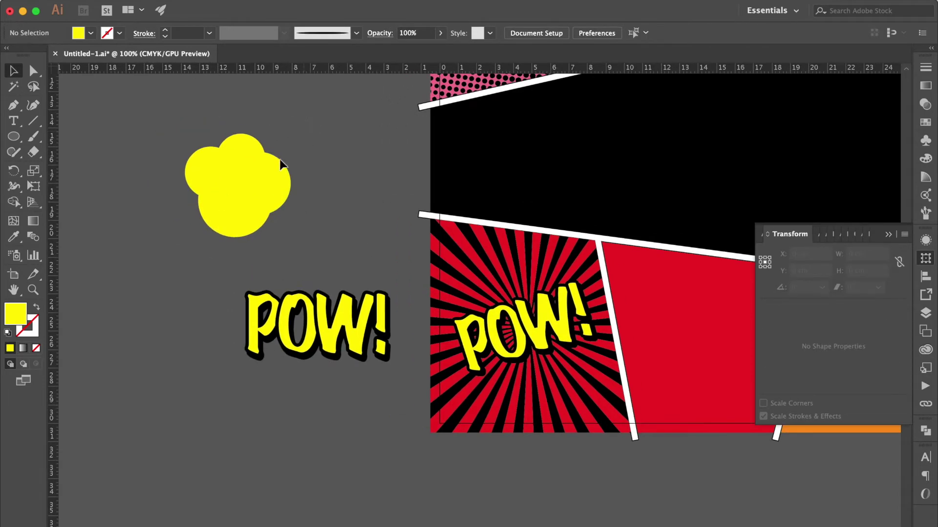
left_click_drag(311, 121, 205, 235)
scroll(283, 156, "left", 2)
key("shift+m")
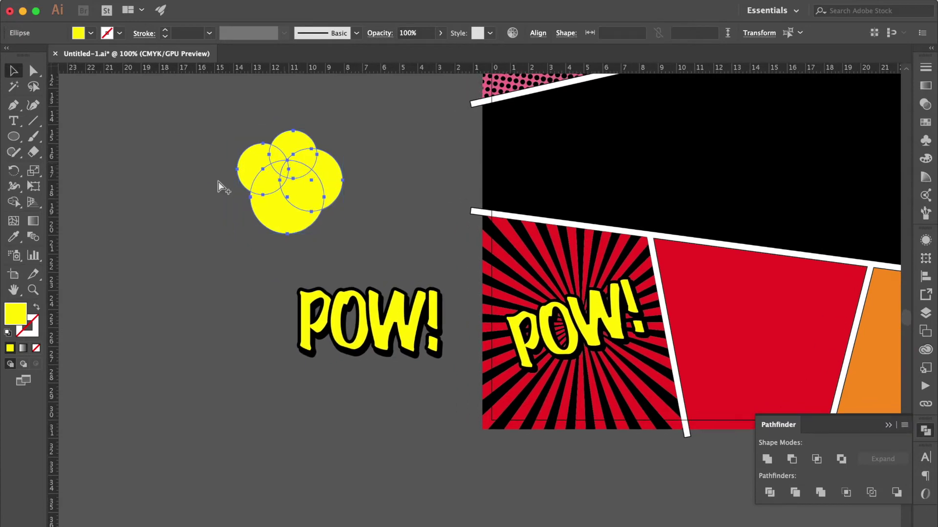
left_click_drag(300, 189, 156, 203)
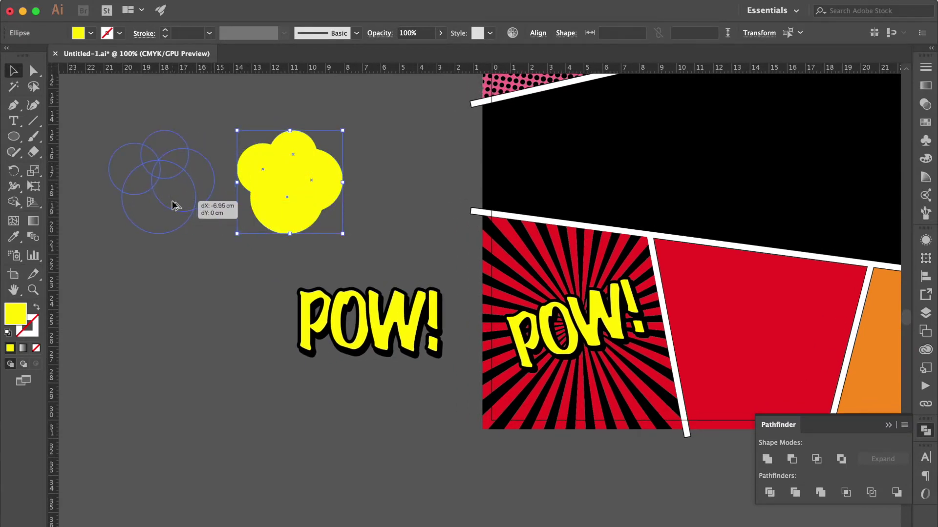
left_click(767, 459)
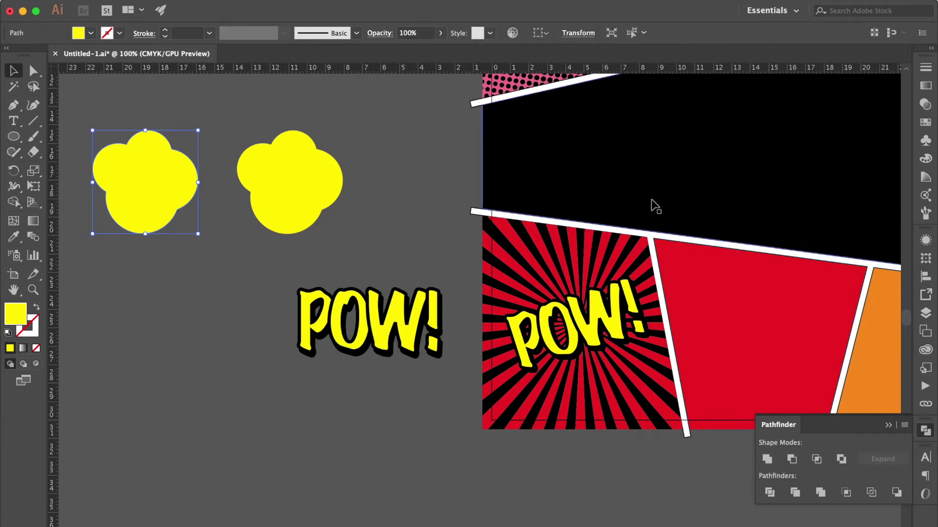
left_click(925, 123)
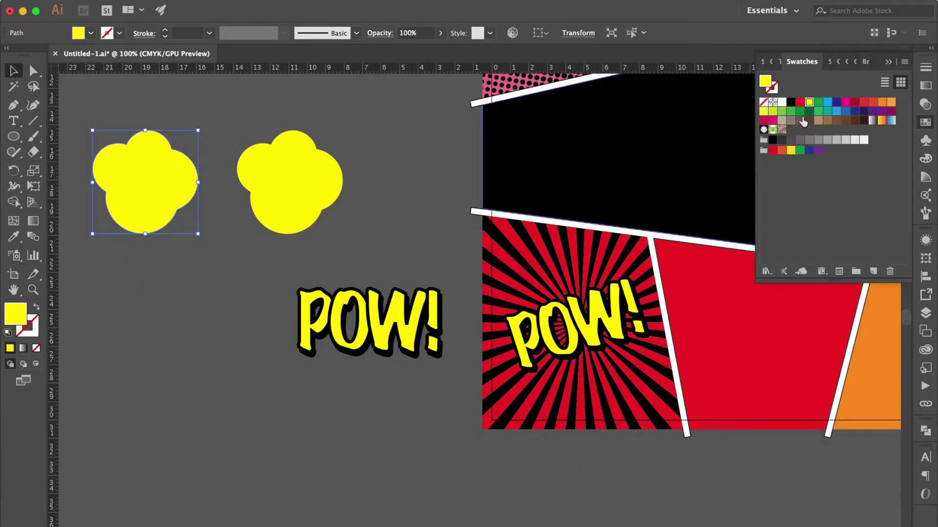
Fill the merged cloud white and lay the unfilled, black-outlined circle cluster over it.
left_click(782, 103)
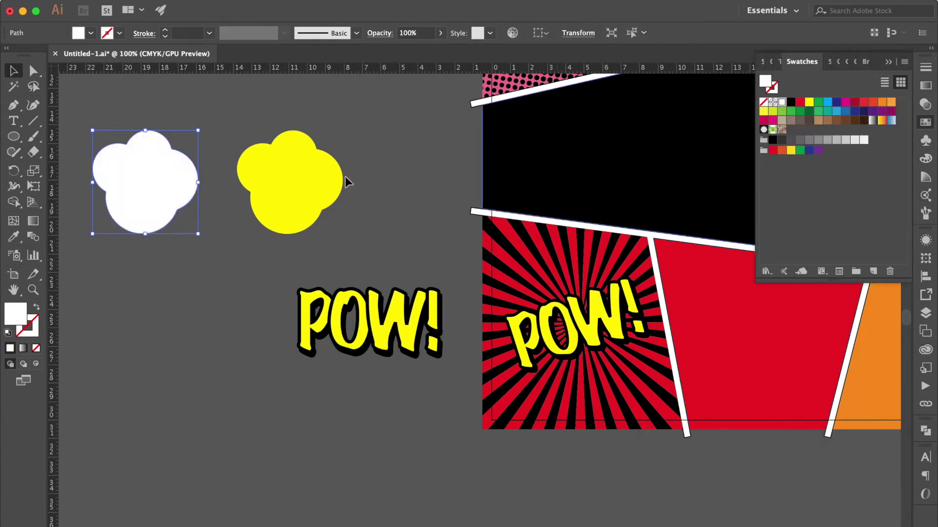
left_click(355, 131)
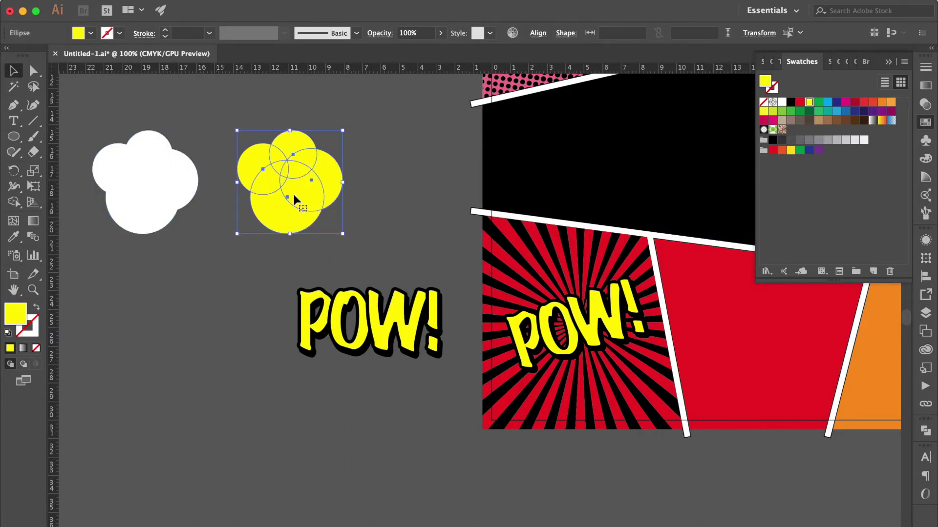
left_click(8, 334)
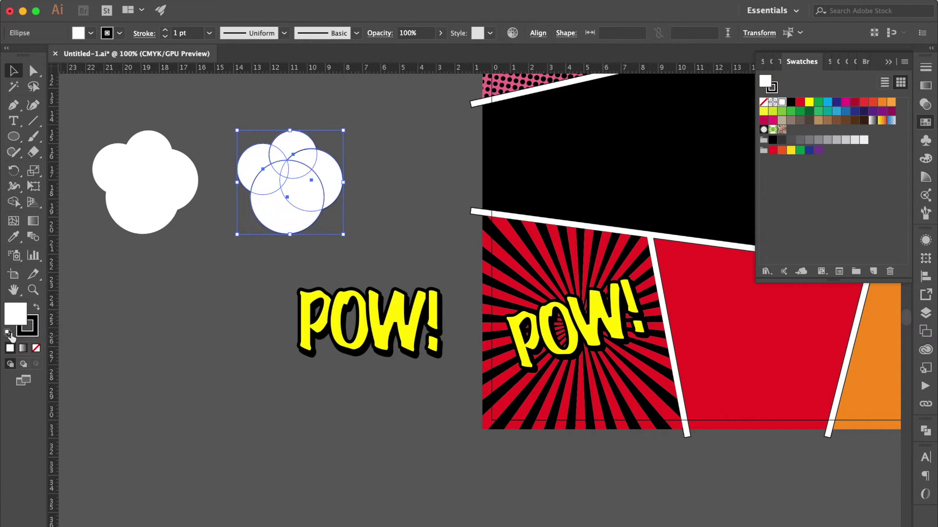
left_click(36, 348)
left_click_drag(292, 154, 145, 154)
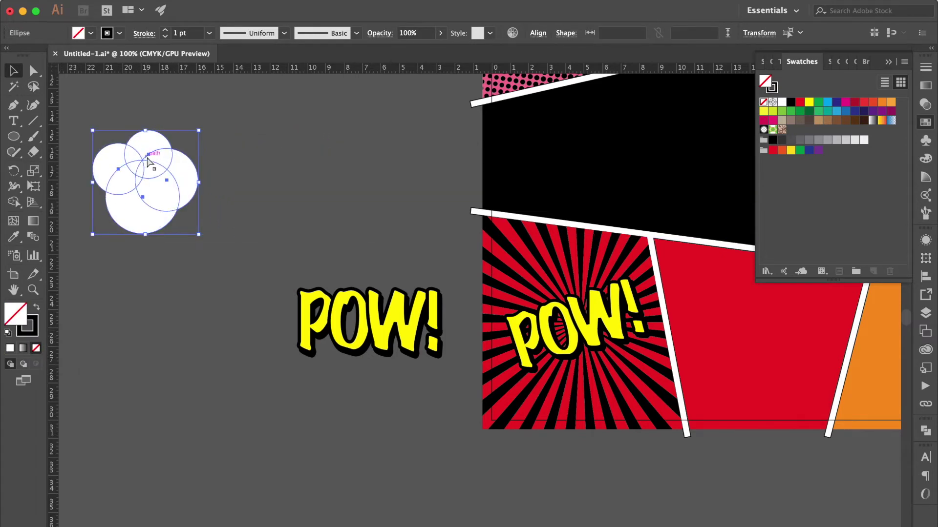
key("ctrl+plus")
key("ctrl+plus")
key("ctrl+plus")
left_click(287, 207)
scroll(286, 207, "right", 5)
Trim the top circle's lower arc and add anchors on the right circle's outline.
left_click(14, 105)
key("ctrl+plus")
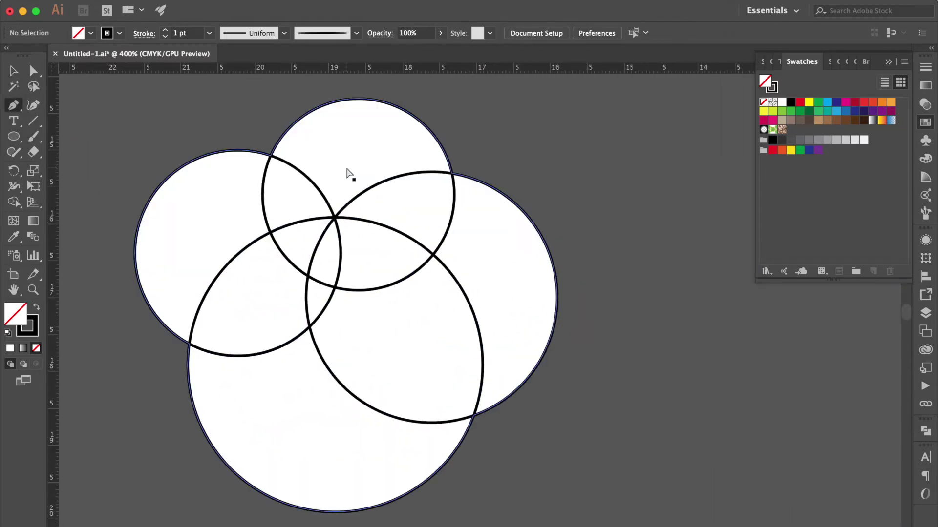
left_click(272, 172)
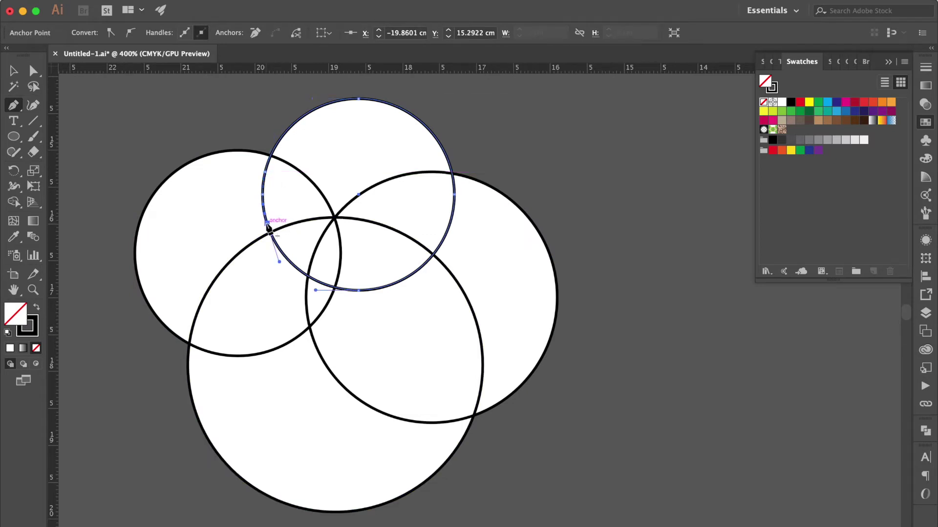
left_click(358, 290)
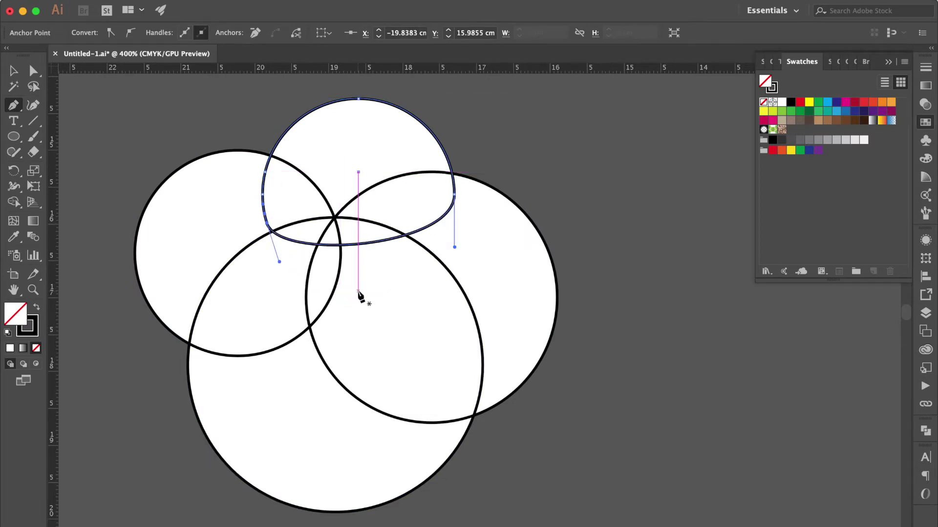
left_click(262, 195)
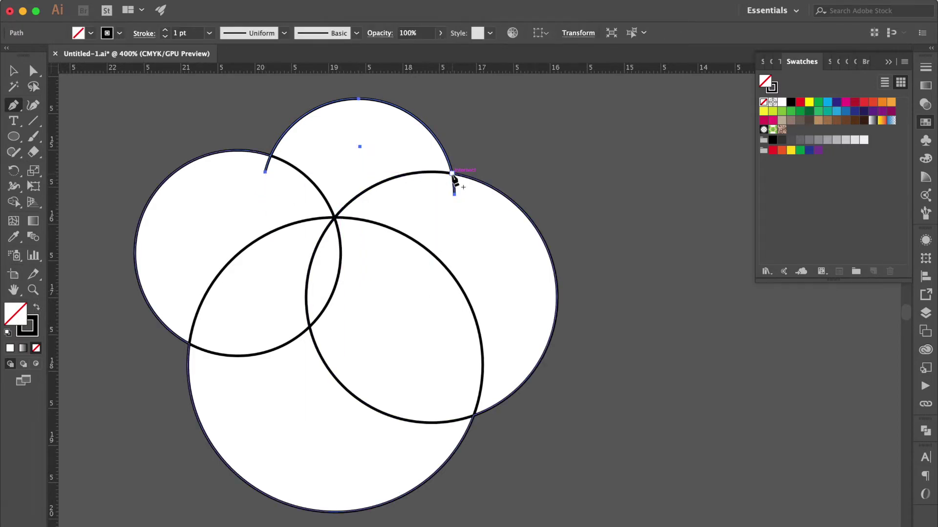
left_click(454, 194)
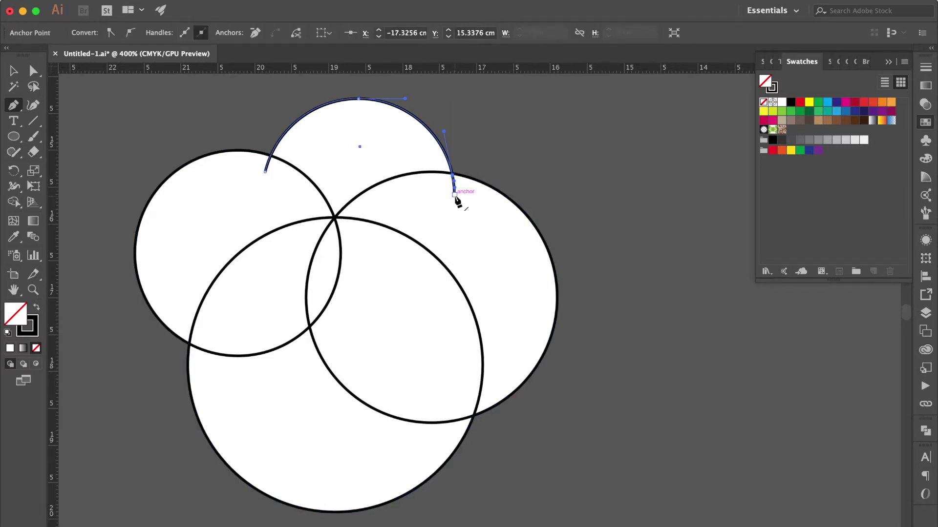
left_click(455, 195)
left_click(488, 184)
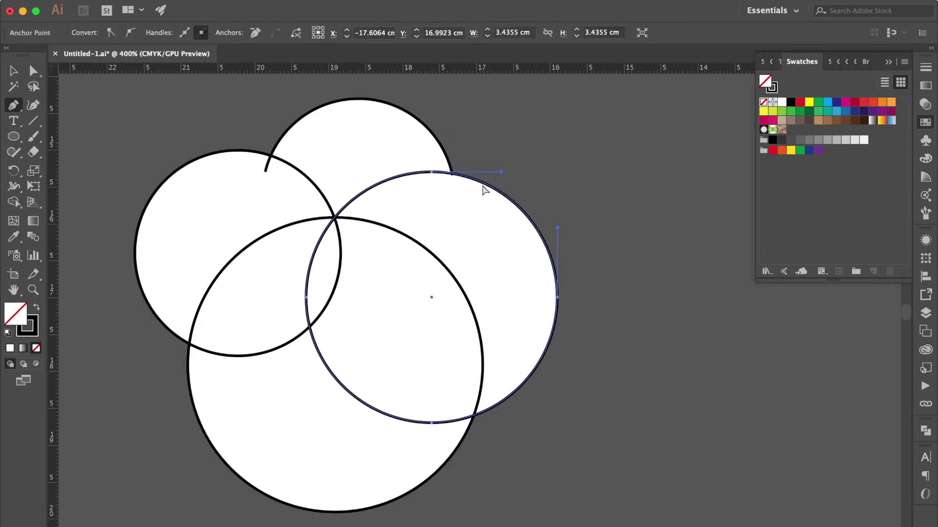
left_click(410, 175)
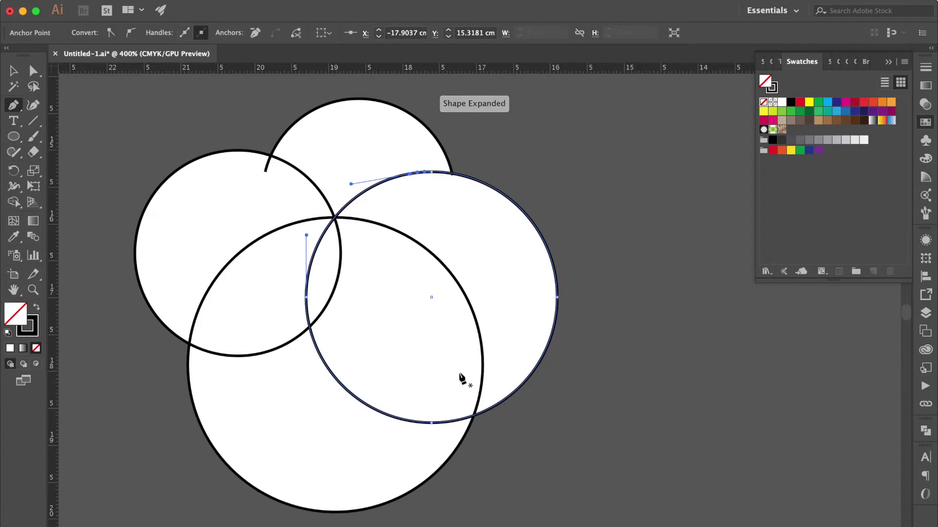
left_click(325, 364)
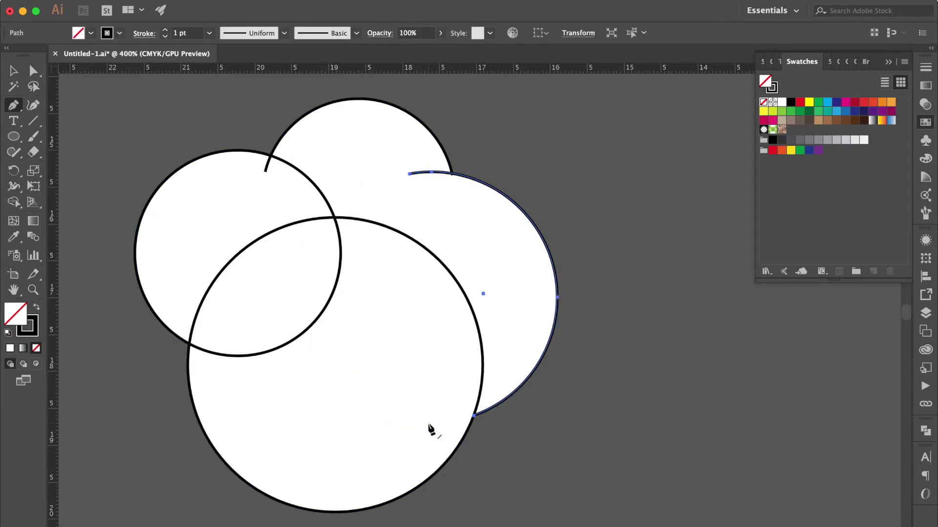
Cut and delete the inner arcs of the bottom and left circles.
left_click(482, 365)
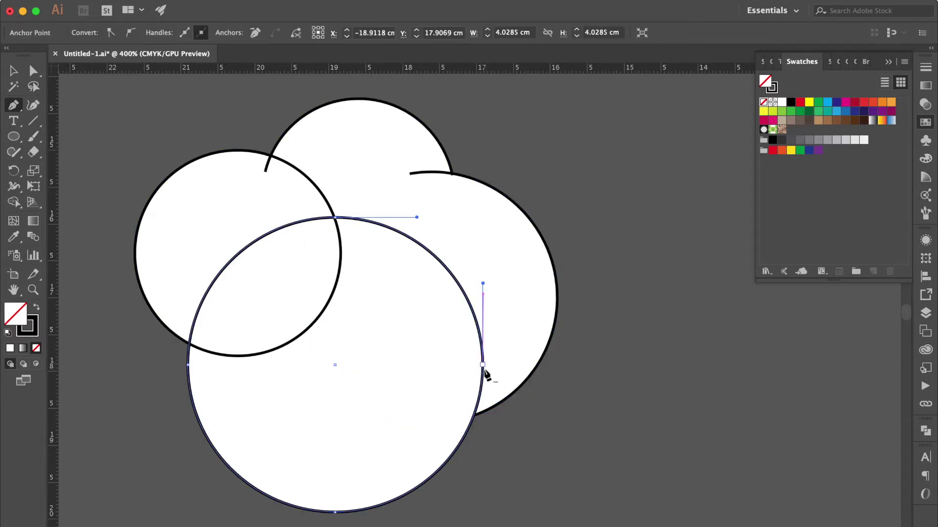
left_click(479, 336)
left_click(190, 344)
left_click(335, 217, "ctrl")
key("Delete")
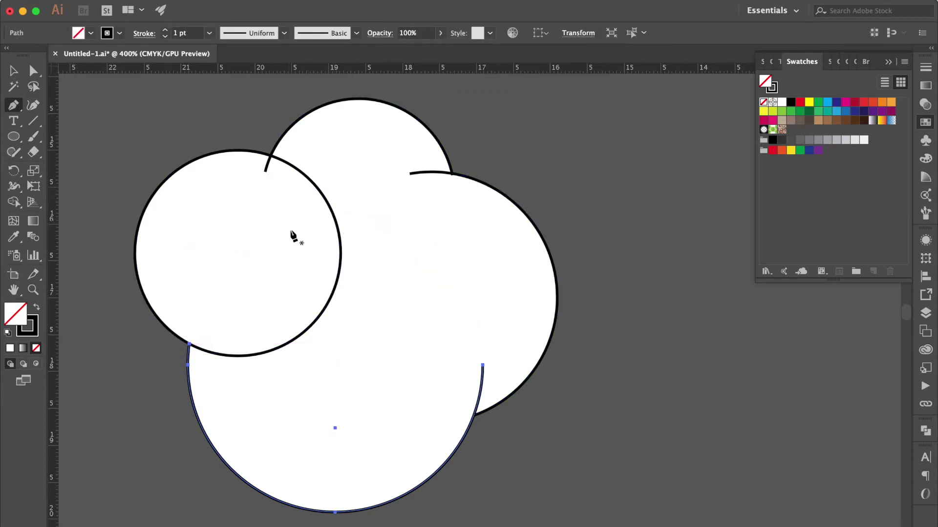
left_click(214, 355)
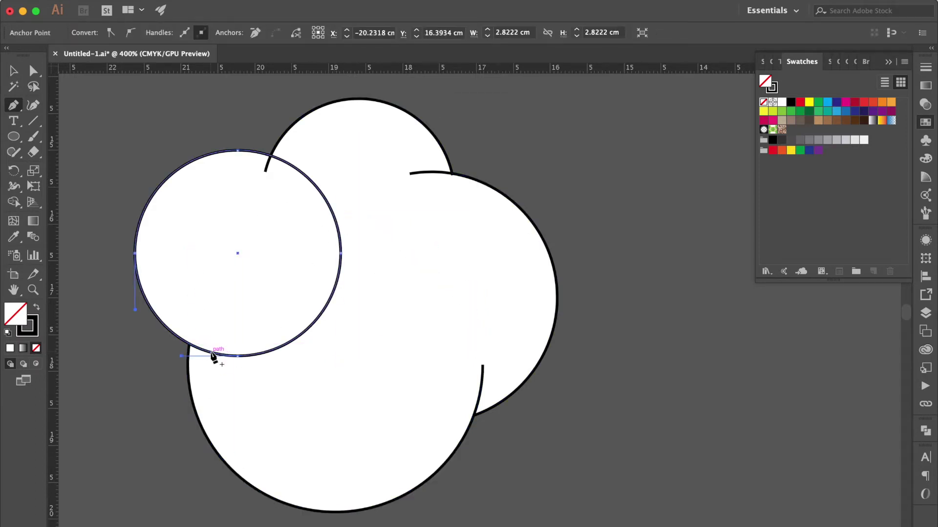
left_click(211, 353)
left_click(287, 162)
left_click(335, 284)
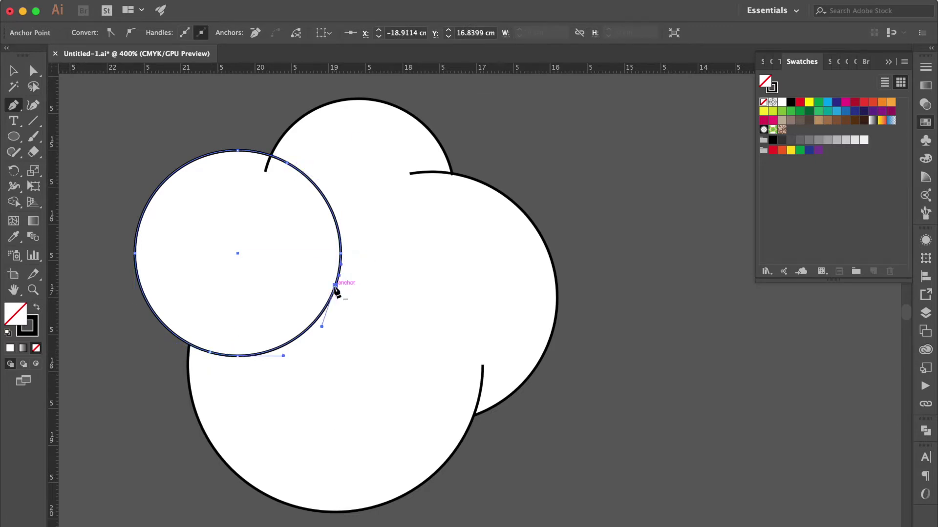
key("Delete")
left_click(341, 254, "ctrl")
key("Delete")
Group all the cloud paths and give the outline a tapered brush stroke.
key("v")
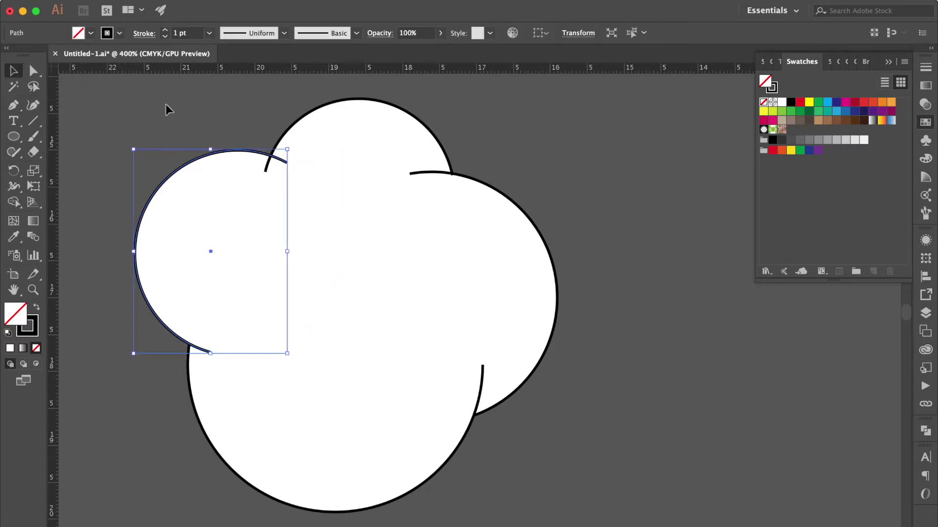
left_click_drag(123, 95, 612, 479)
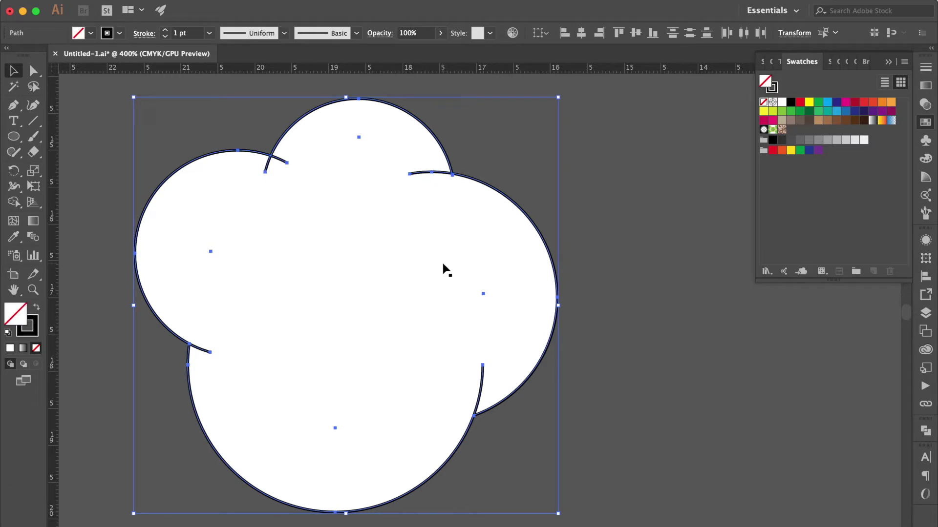
key("ctrl+g")
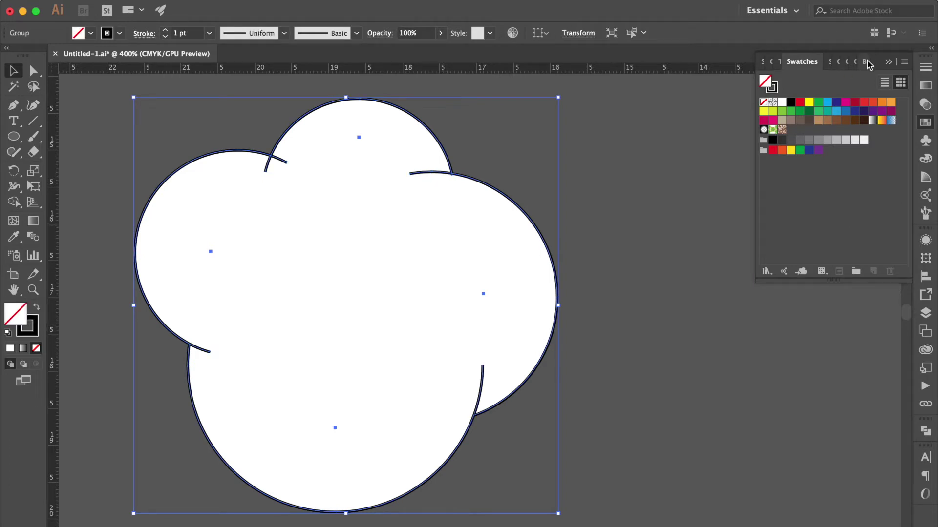
left_click(866, 62)
left_click(862, 169)
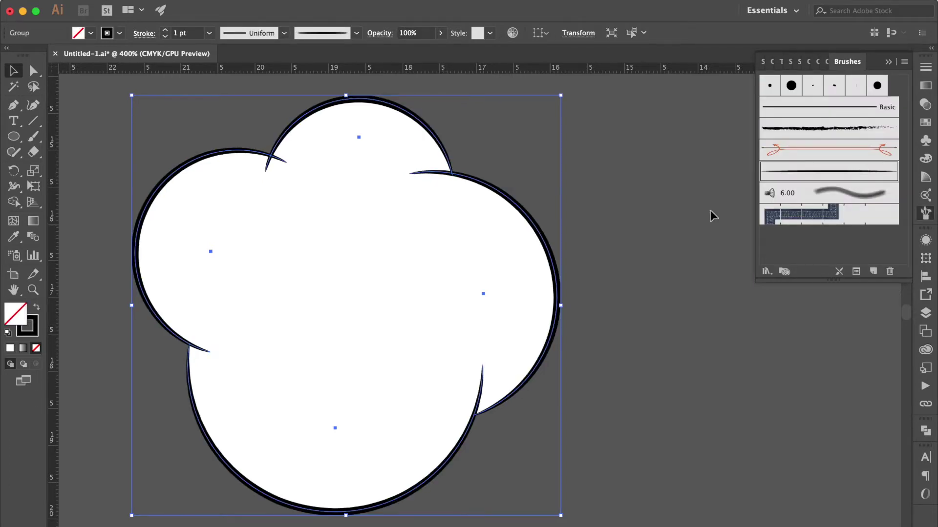
scroll(476, 310, "down", 3)
scroll(478, 304, "down", 3)
scroll(394, 223, "right", 5)
left_click(369, 194)
left_click(199, 242)
Copy the white cloud shape to the right and enlarge it by about a quarter.
mouse_move(199, 243)
left_mouse_down()
mouse_move(442, 239)
mouse_move(427, 240)
left_mouse_up()
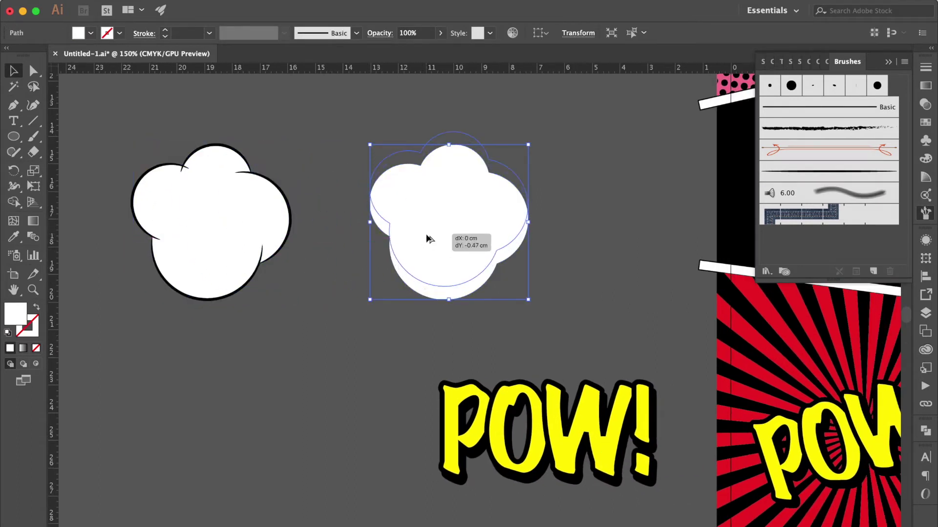
scroll(471, 194, "up", 2)
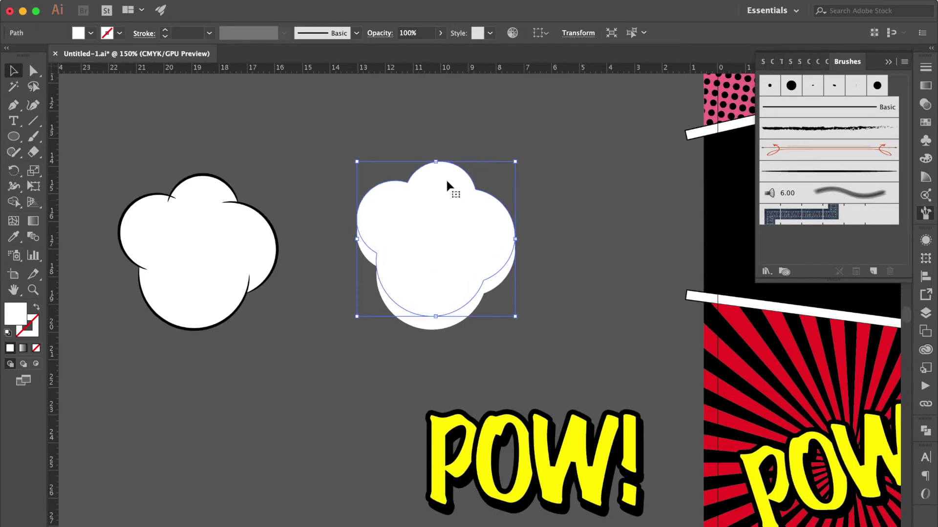
left_click_drag(435, 161, 442, 130)
left_click_drag(473, 245, 477, 248)
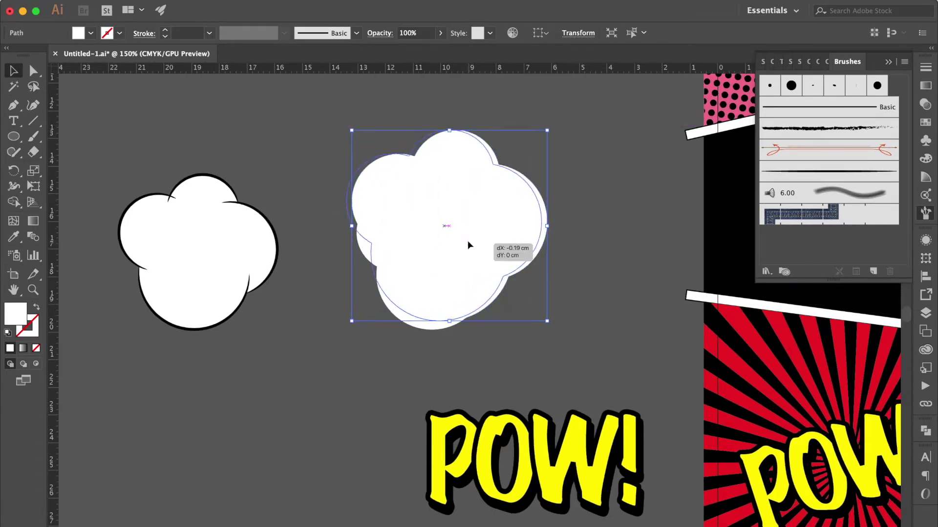
left_click_drag(559, 230, 562, 224)
key("ctrl+z")
left_click_drag(472, 226, 501, 231)
left_click(391, 314, "shift")
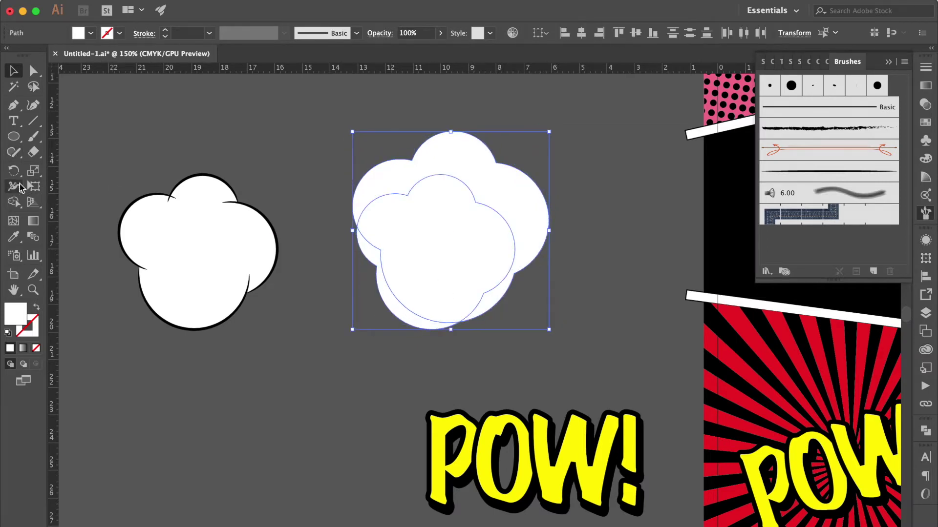
Erase the overlap with Shape Builder, leaving a crescent, and fill it light grey.
left_click(13, 201)
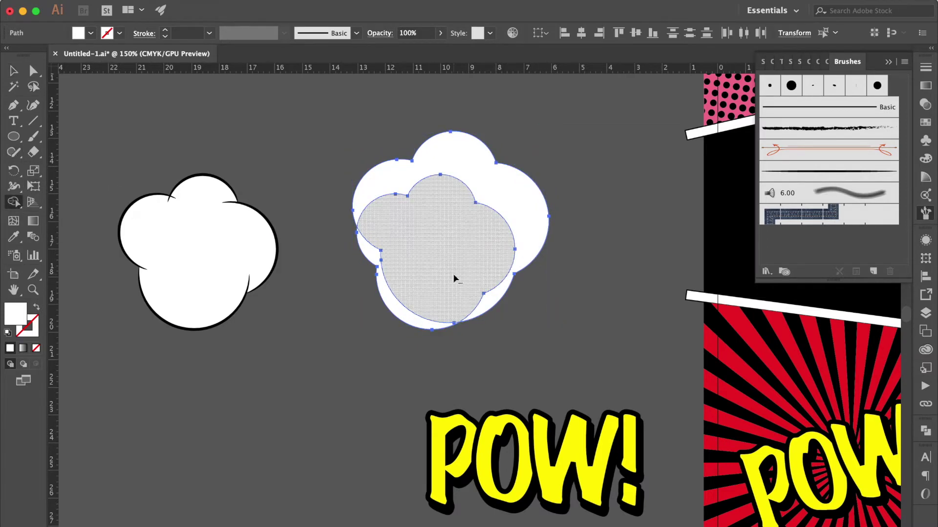
left_click_drag(454, 279, 527, 216)
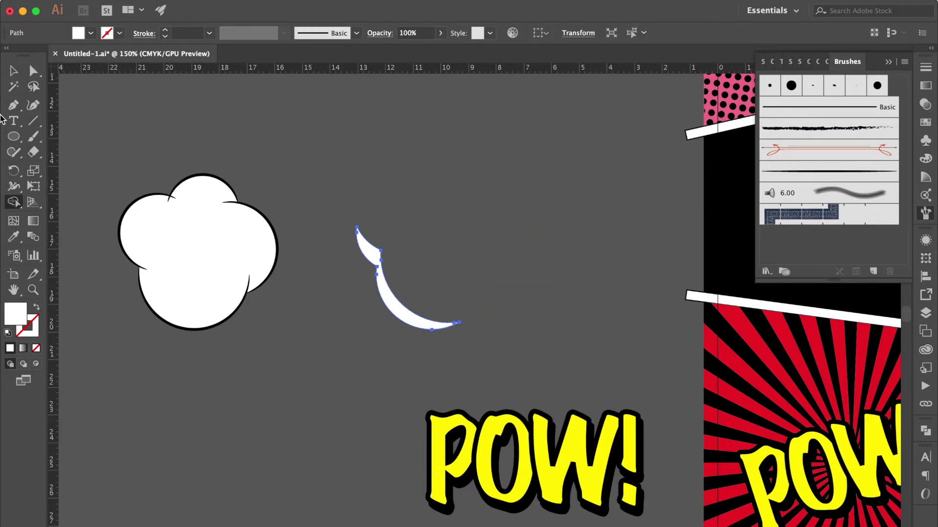
left_click(13, 70)
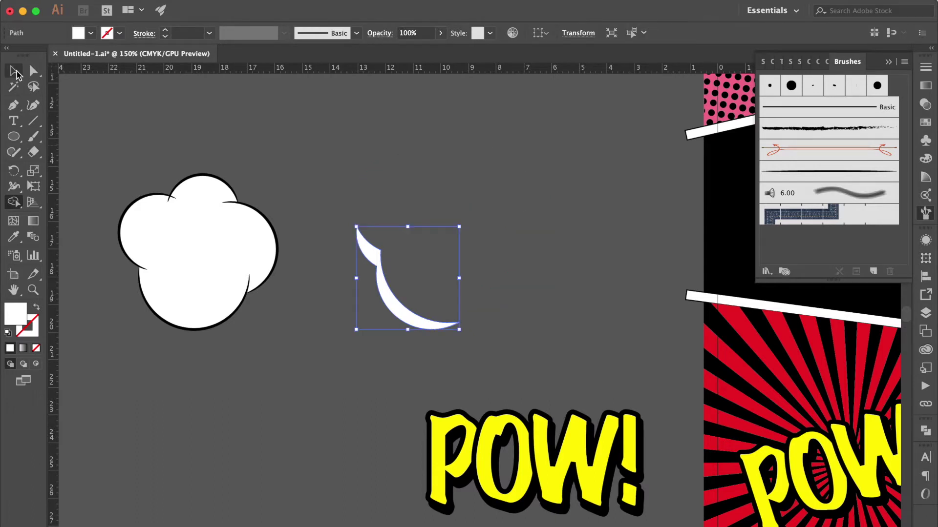
left_click(928, 123)
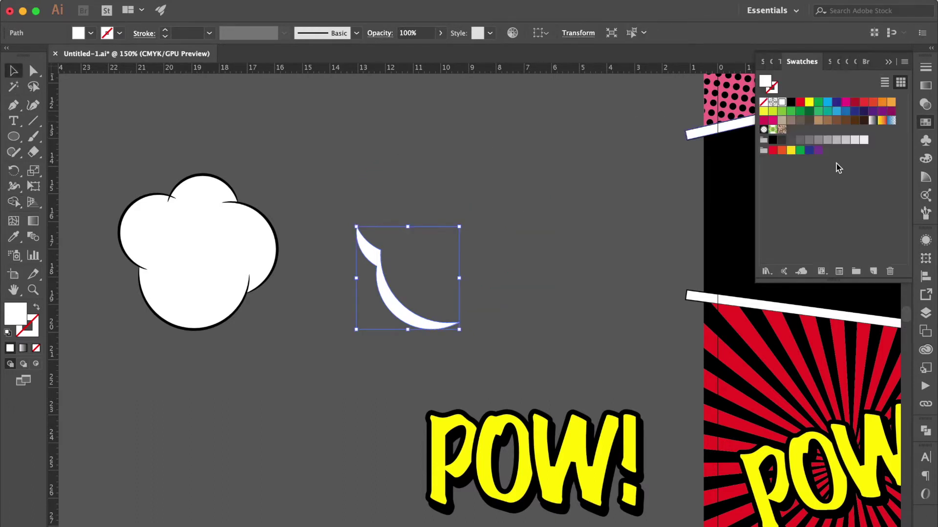
left_click(854, 140)
Place the crescent on the cloud's lower-left edge and copy the white cloud shape to the right.
left_click_drag(377, 275, 141, 272)
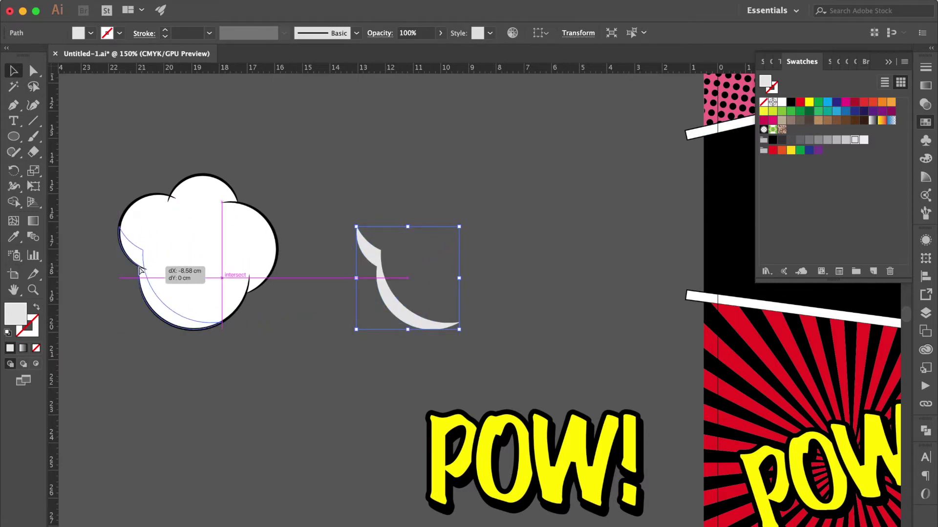
left_click_drag(140, 267, 140, 268)
key("super+shift+a")
left_click(208, 273)
left_click_drag(208, 274, 469, 274)
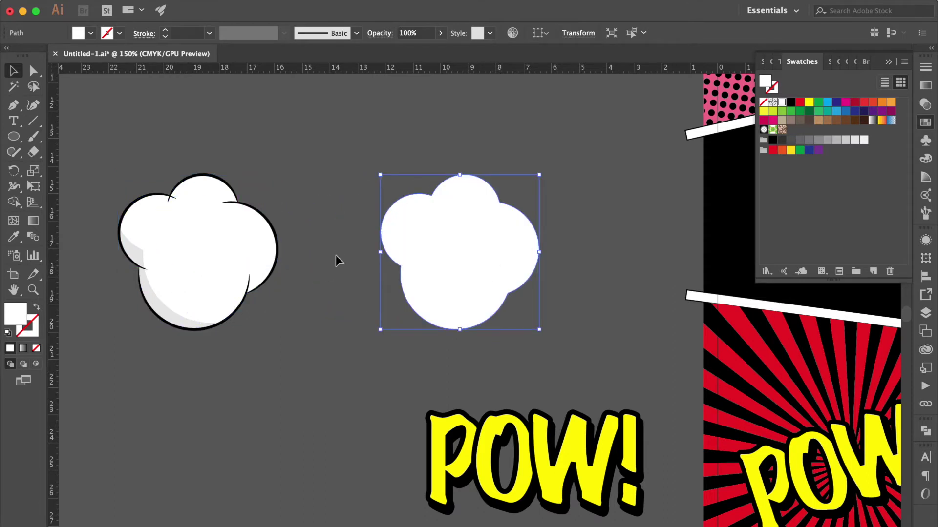
Overlap a circle on the cloud copy and use Shape Builder to cut out a right-edge crescent.
left_click(13, 136)
key("super+shift+a")
left_click_drag(327, 148, 525, 346)
key("v")
mouse_move(415, 220)
left_mouse_down()
mouse_move(402, 224)
mouse_move(436, 224)
left_mouse_up()
left_click_drag(561, 215, 477, 256)
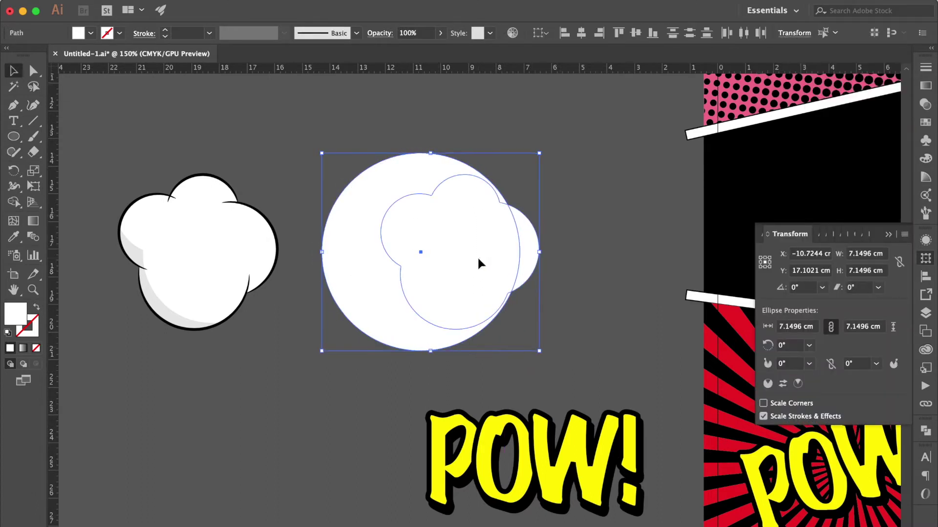
key("shift+m")
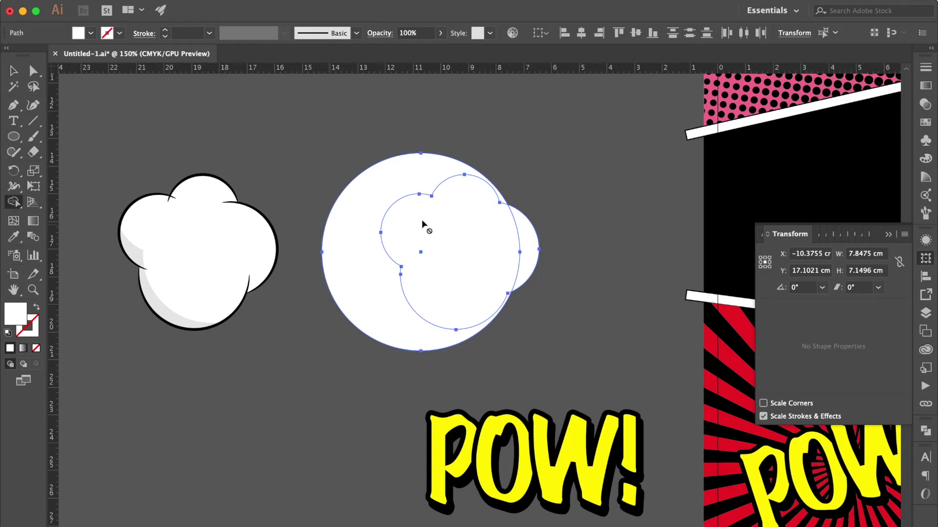
left_click(413, 203, "alt")
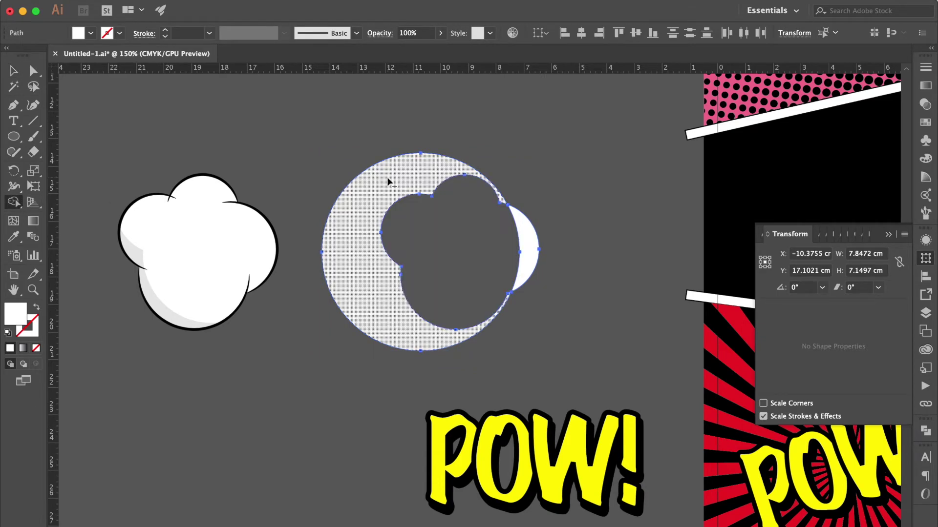
left_click(387, 182, "alt")
left_click(22, 83)
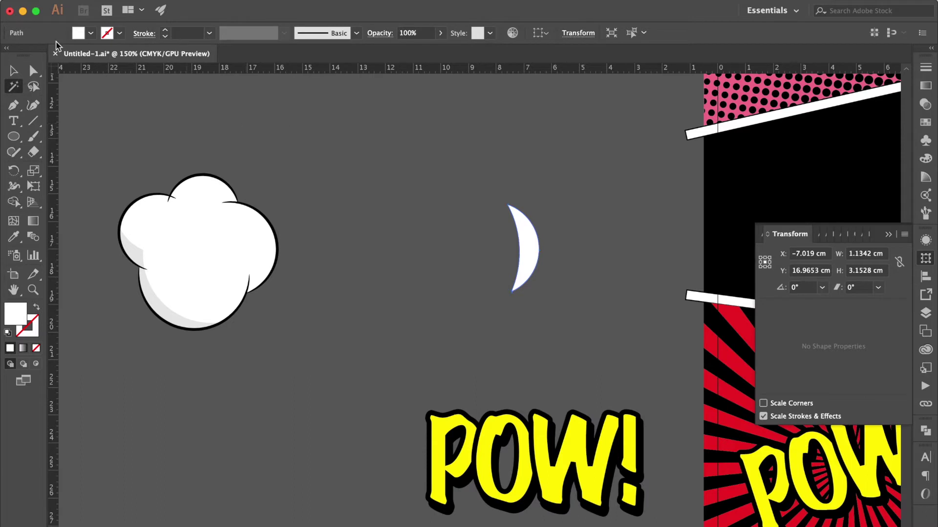
left_click(14, 71)
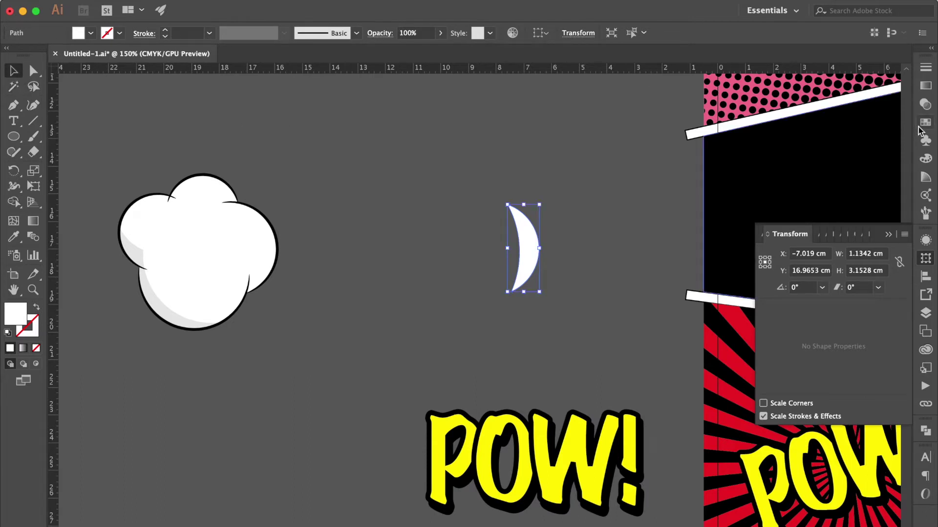
Fill the crescent light grey and place it along the cloud's right edge.
left_click(920, 126)
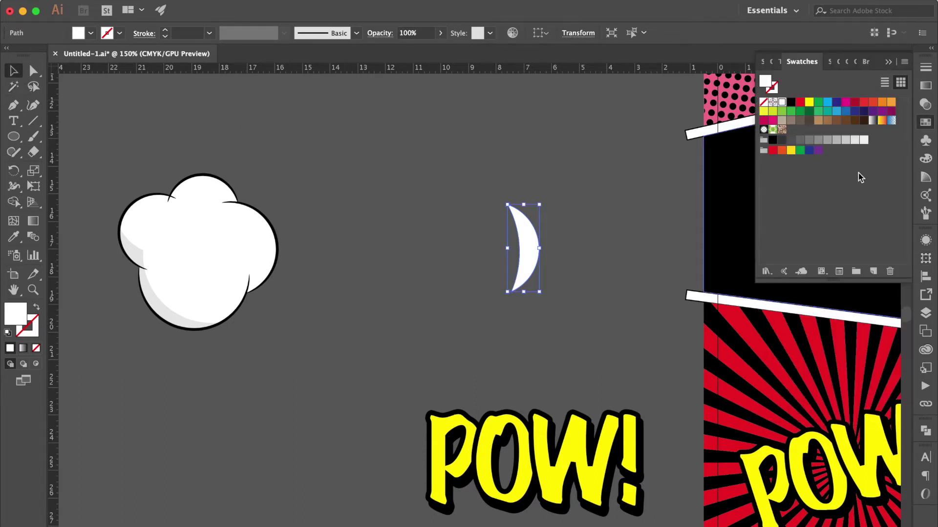
left_click(854, 140)
left_click(562, 235)
left_click_drag(540, 250, 277, 251)
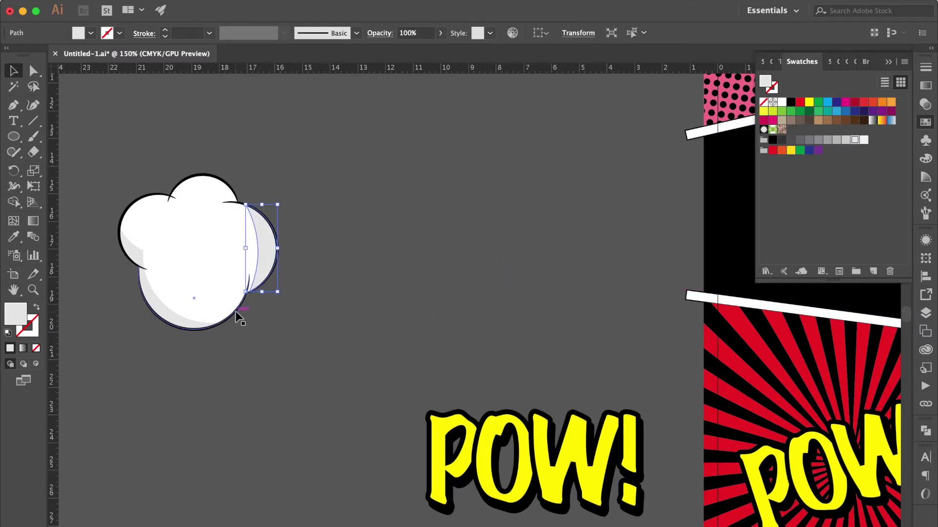
left_click(235, 314)
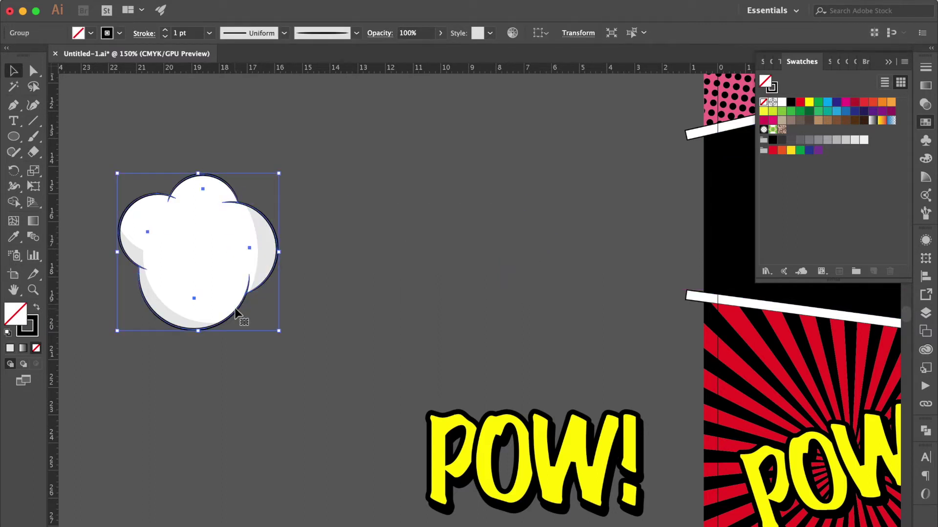
left_click(291, 211)
left_click(14, 105)
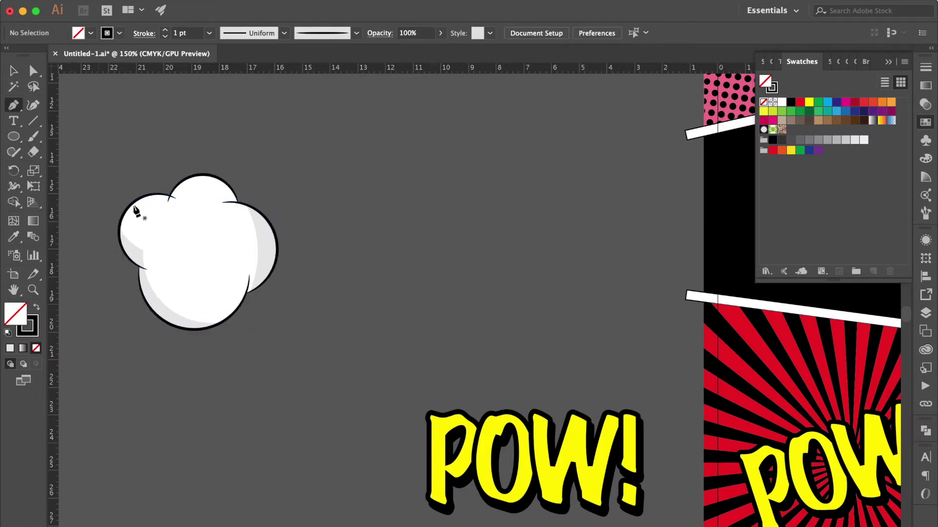
Draw another curved line sweeping down from inside the cloud toward the tail tip.
left_click(192, 269)
left_click_drag(294, 427, 387, 496)
left_click(294, 428)
left_click_drag(229, 257, 247, 206)
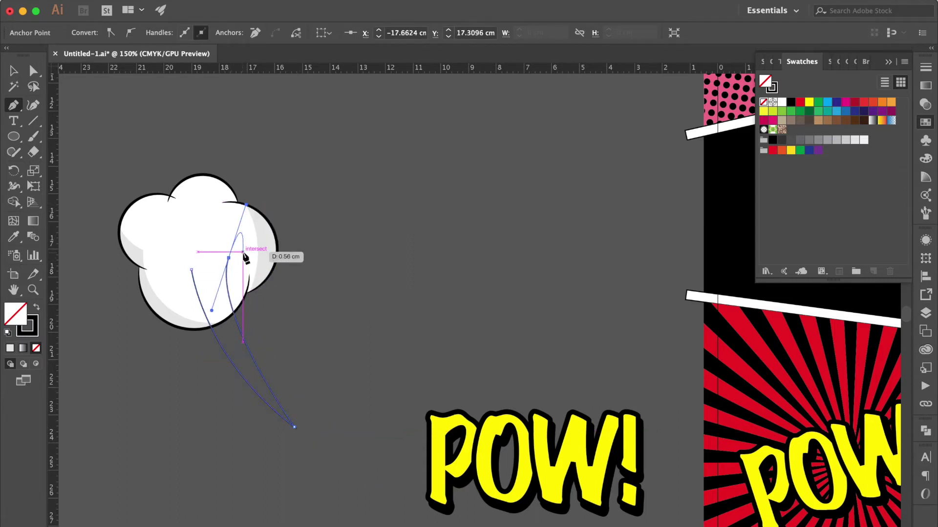
key("Escape")
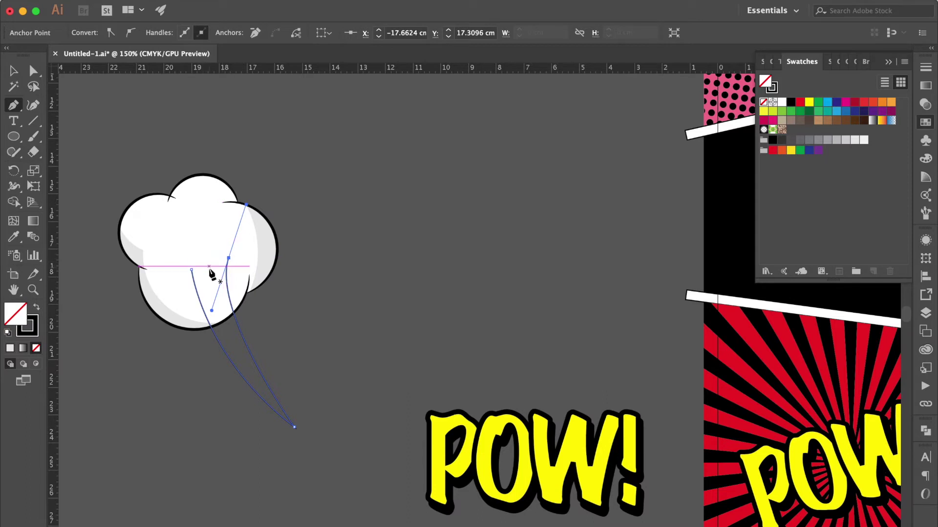
left_click(209, 270)
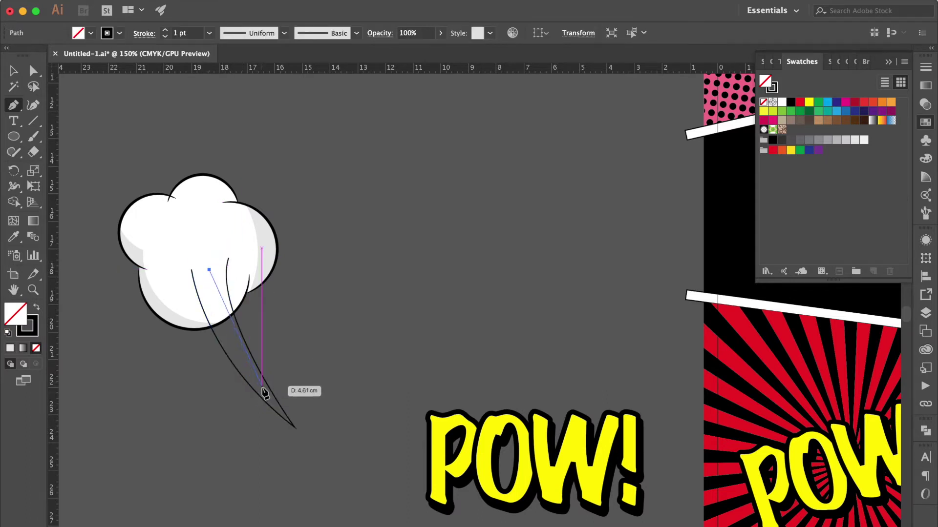
left_click_drag(270, 402, 330, 489)
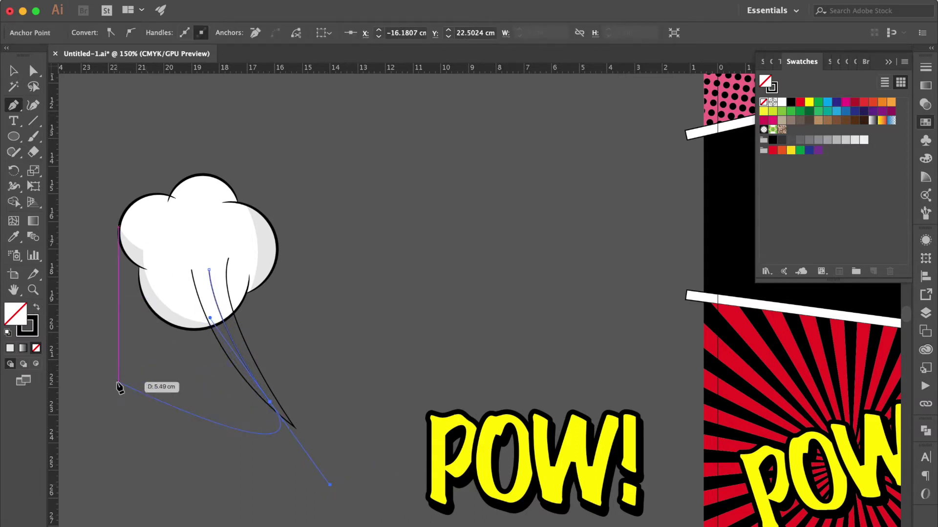
left_click(13, 70)
Apply the tapered art brush to the three tail curves.
left_click(298, 355)
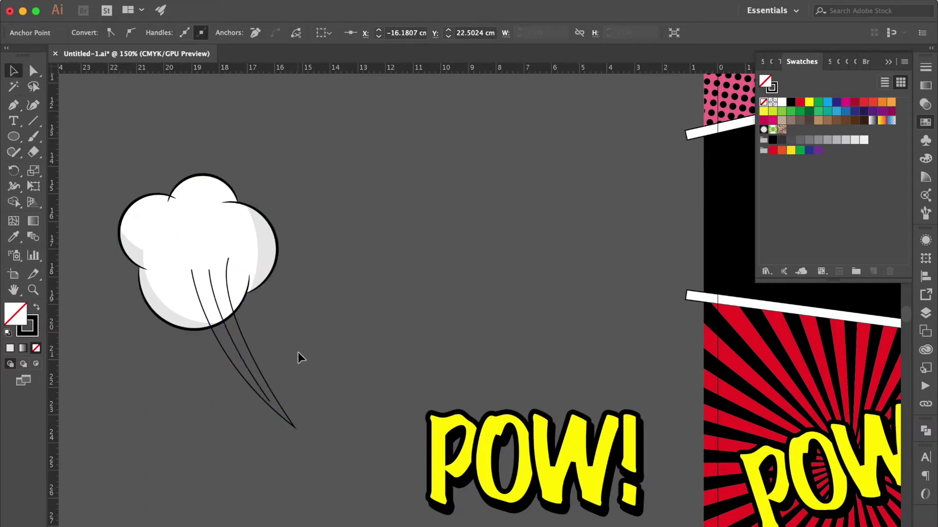
left_click(268, 402)
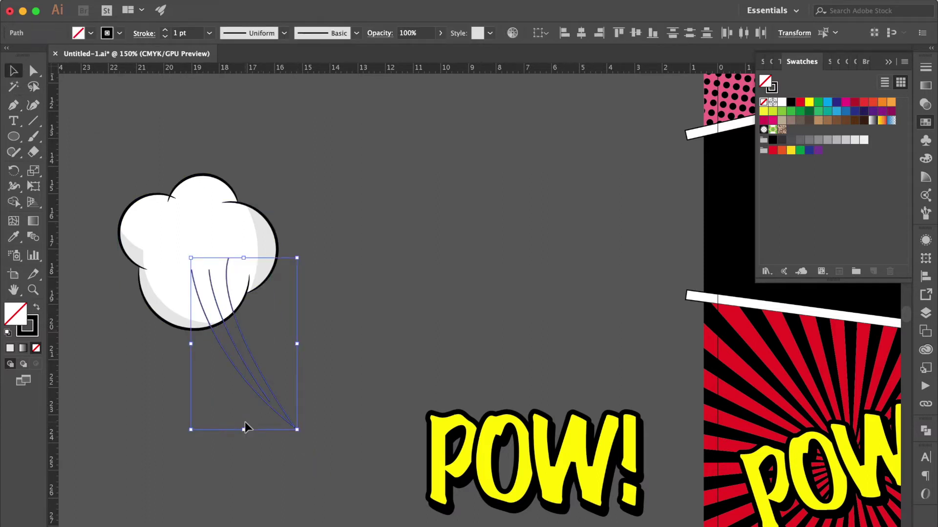
left_click(866, 62)
left_click(843, 177)
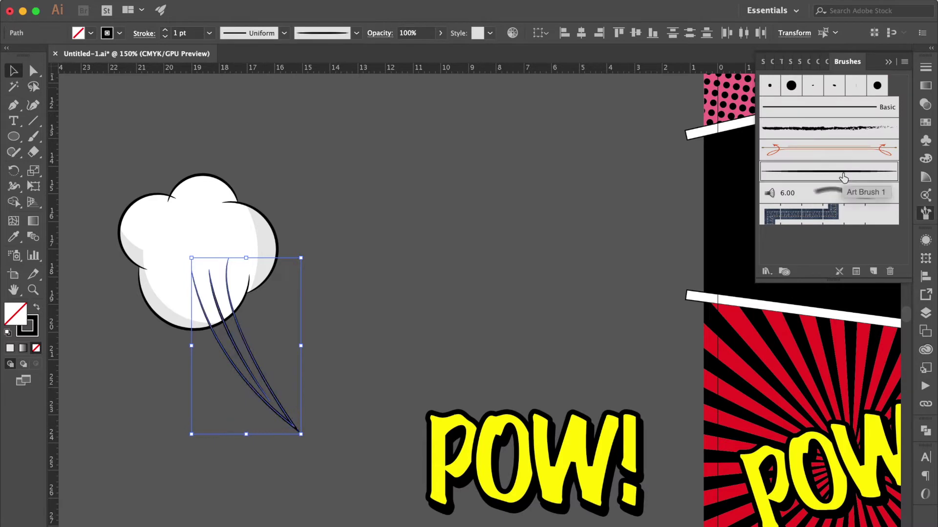
Fill the cloud's tail lines with white.
left_click(255, 336)
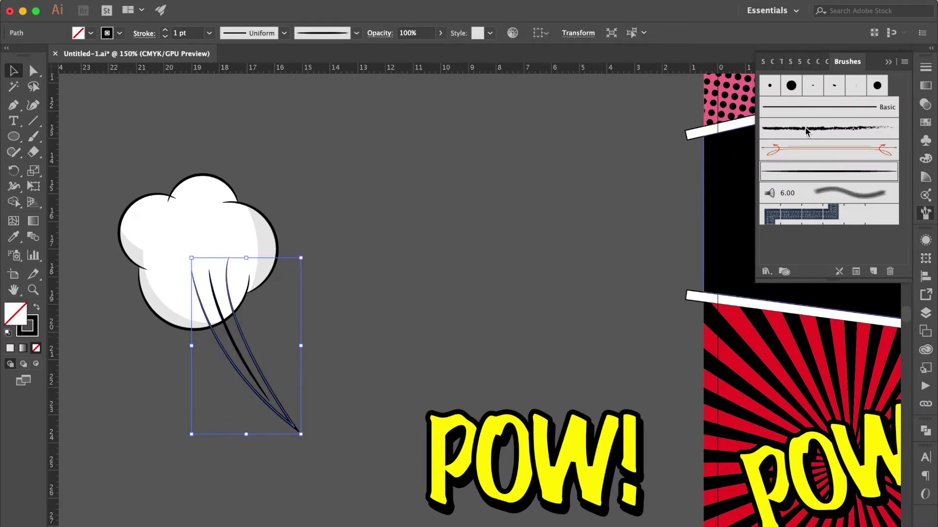
left_click(927, 124)
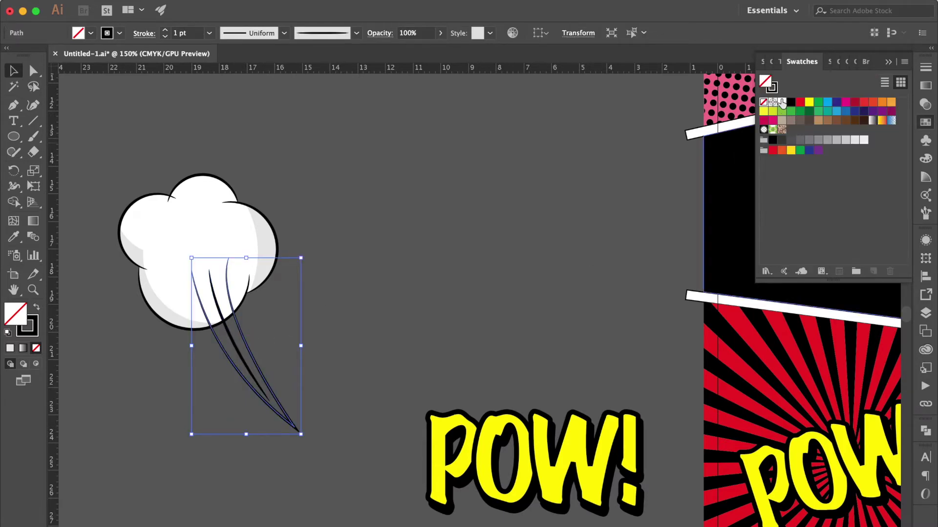
left_click(782, 103)
left_click(295, 335)
key("super+minus")
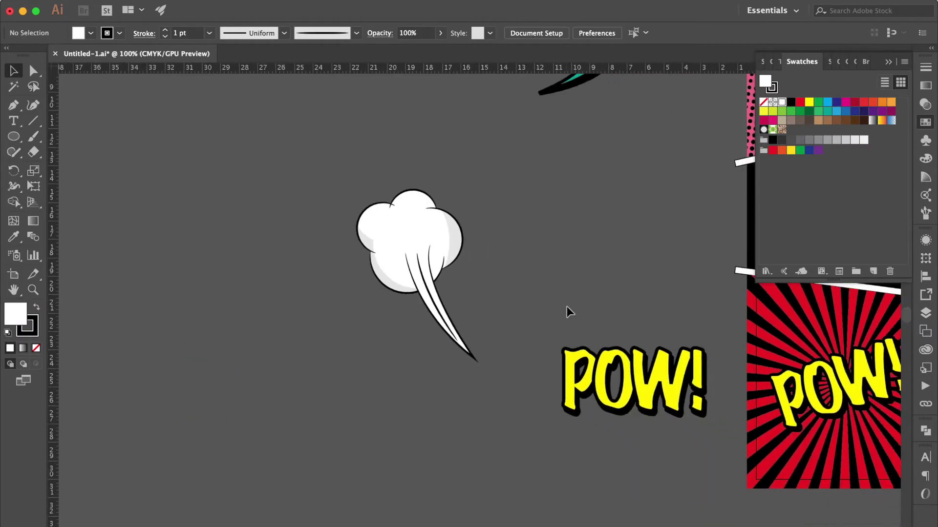
scroll(567, 306, "right", 5)
Set the stroke weight of the cloud group and the outer tail path to 2 pt.
left_click(383, 251)
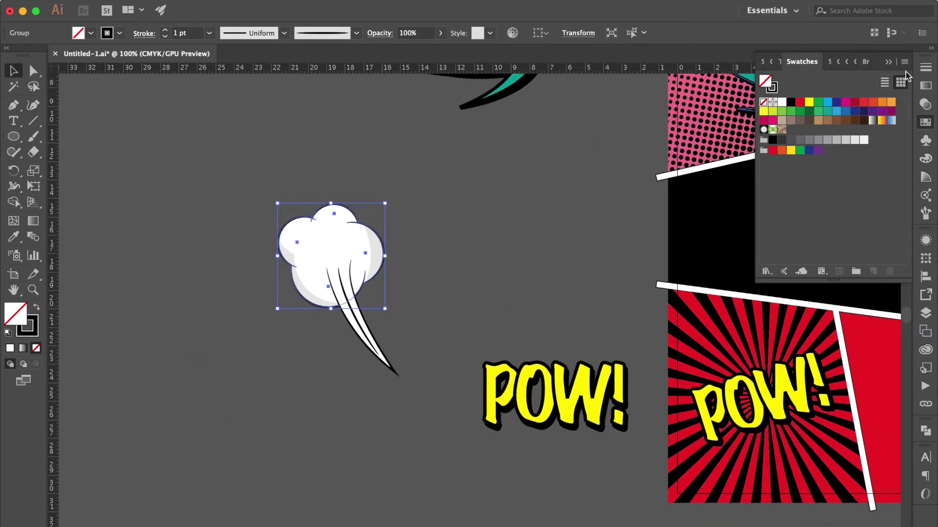
left_click(926, 70)
left_click(857, 82)
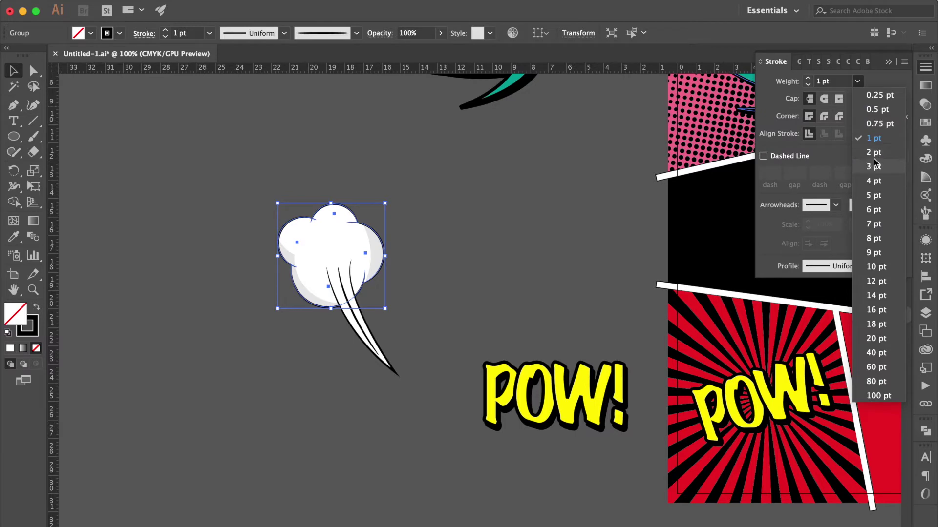
left_click(874, 153)
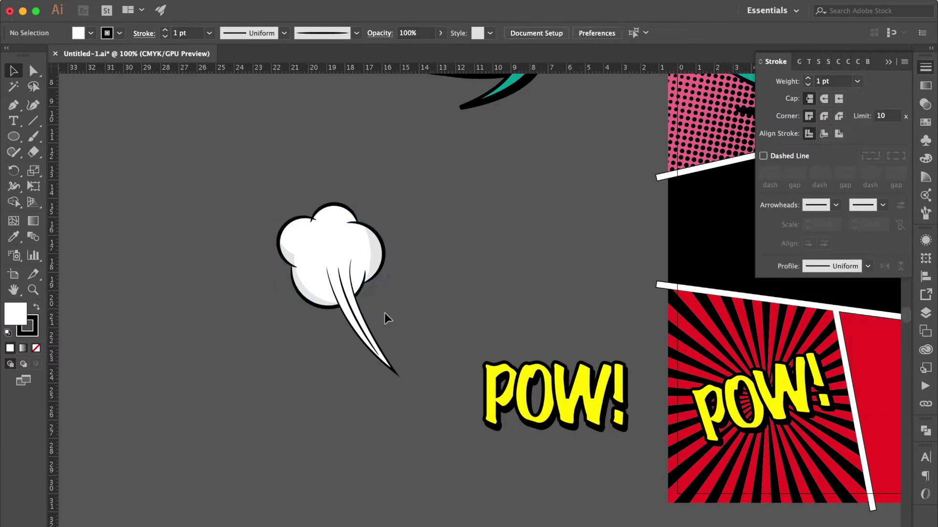
left_click_drag(385, 313, 353, 368)
left_click(857, 83)
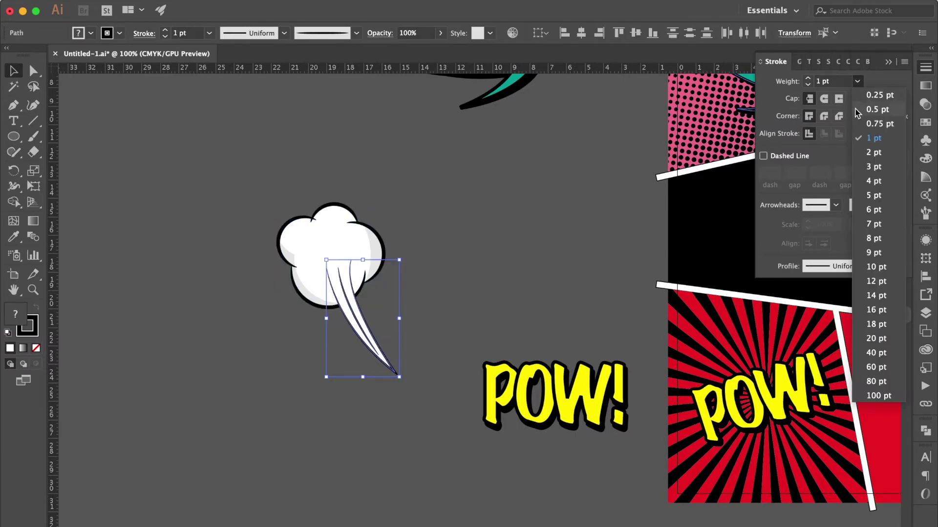
left_click(872, 153)
Set the inner tail line's stroke weight to 1 pt.
left_click(516, 243)
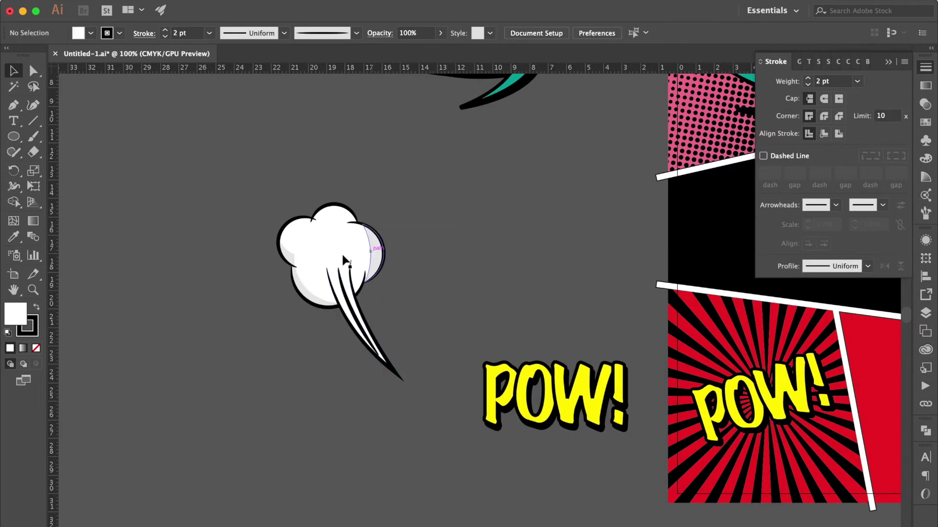
left_click(345, 290)
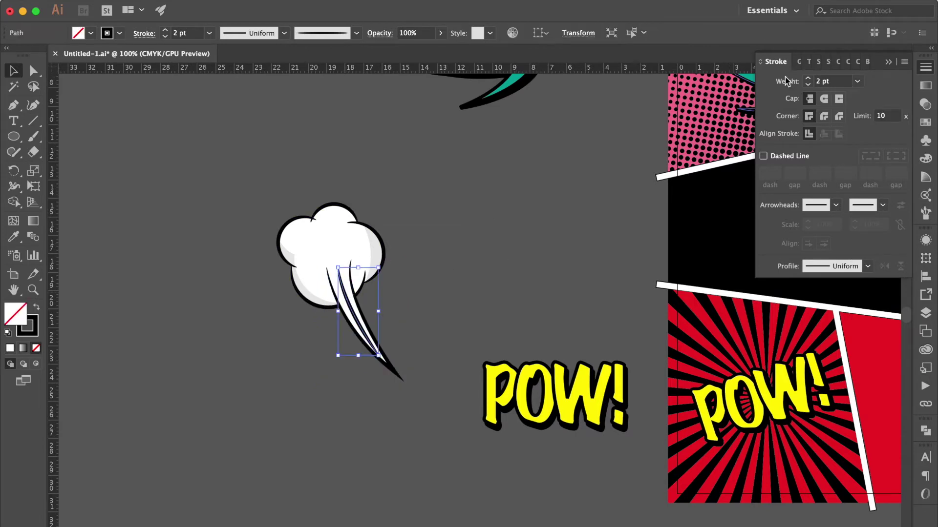
left_click(857, 83)
left_click(874, 139)
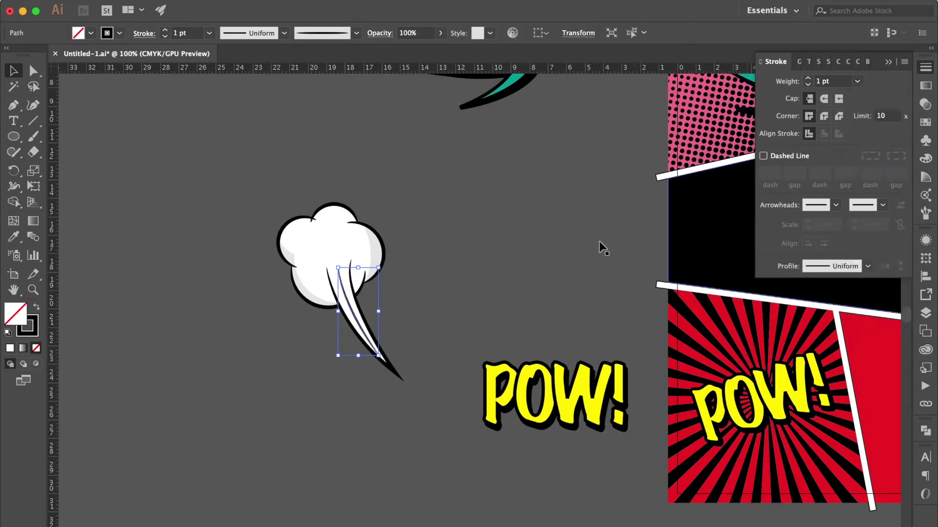
left_click(436, 243)
key("super+equal")
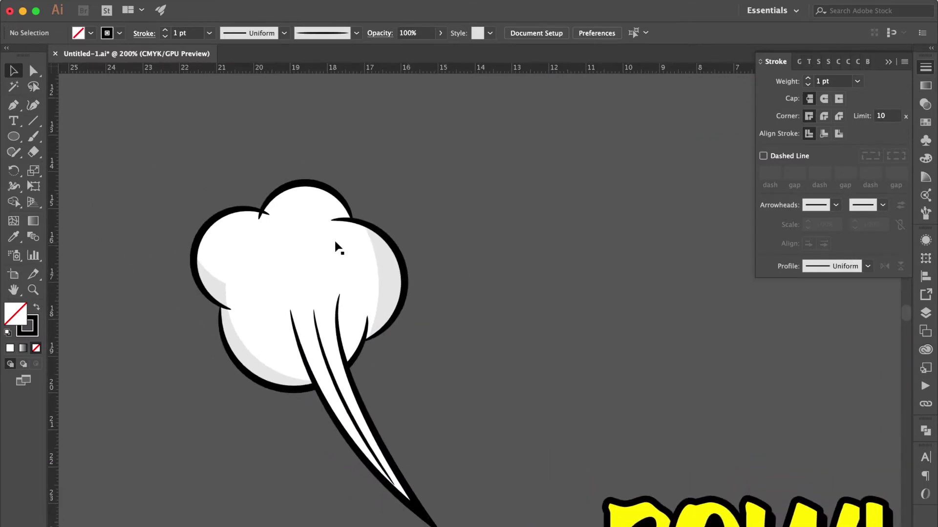
Draw a short curve along the cloud's top bump and give it the tapered brush.
left_click(9, 106)
left_click(252, 236)
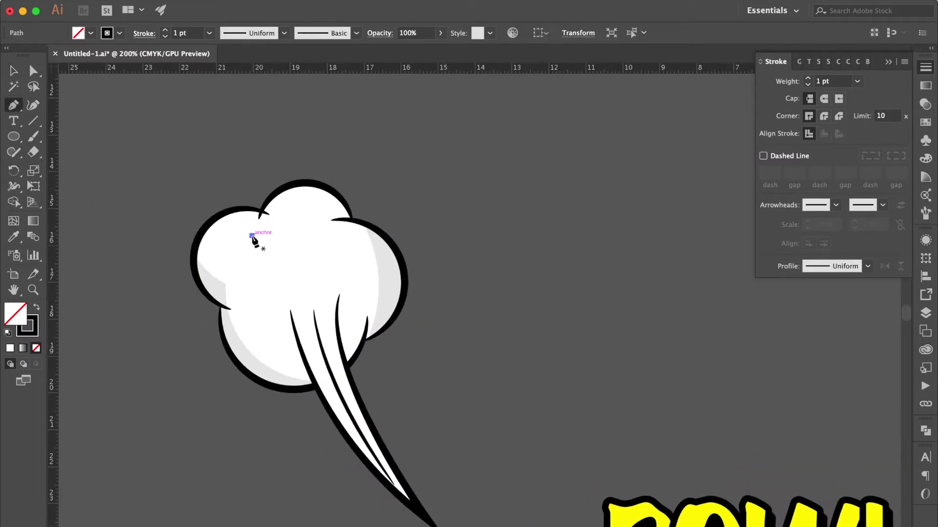
left_click_drag(281, 215, 311, 213)
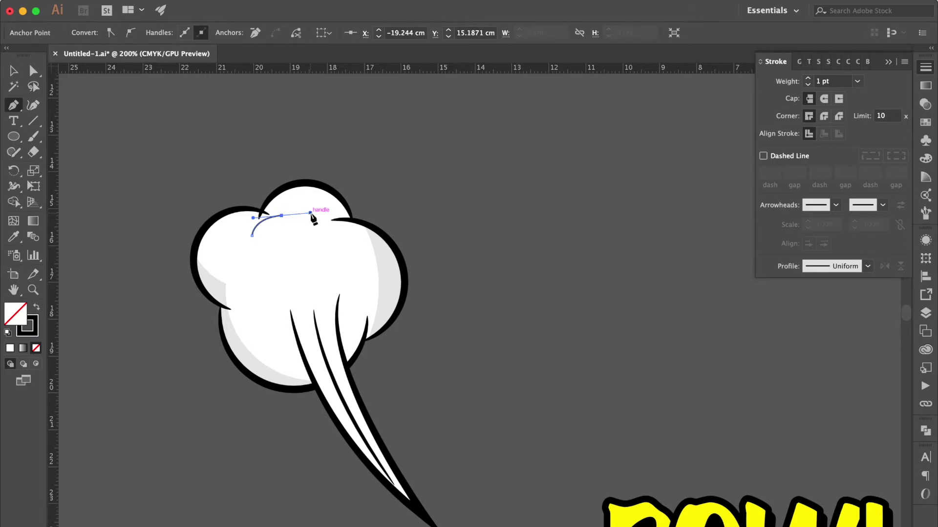
left_click(13, 71)
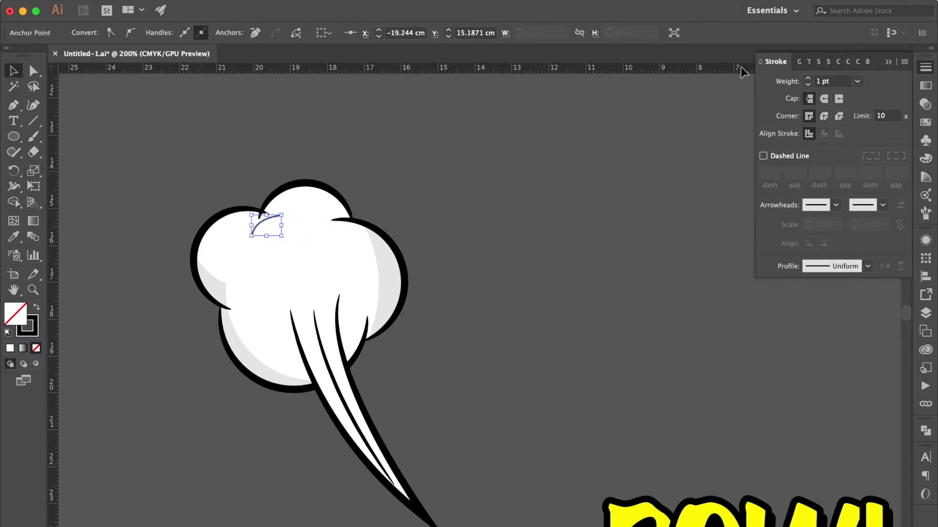
left_click(866, 64)
left_click(829, 171)
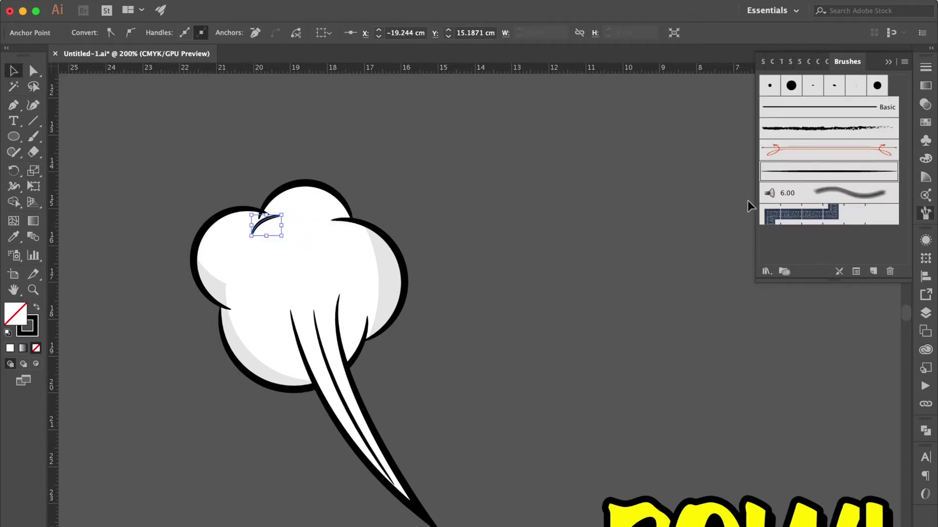
Thin the small curve to a 0.75 pt stroke, then select all the cloud artwork.
left_click(927, 72)
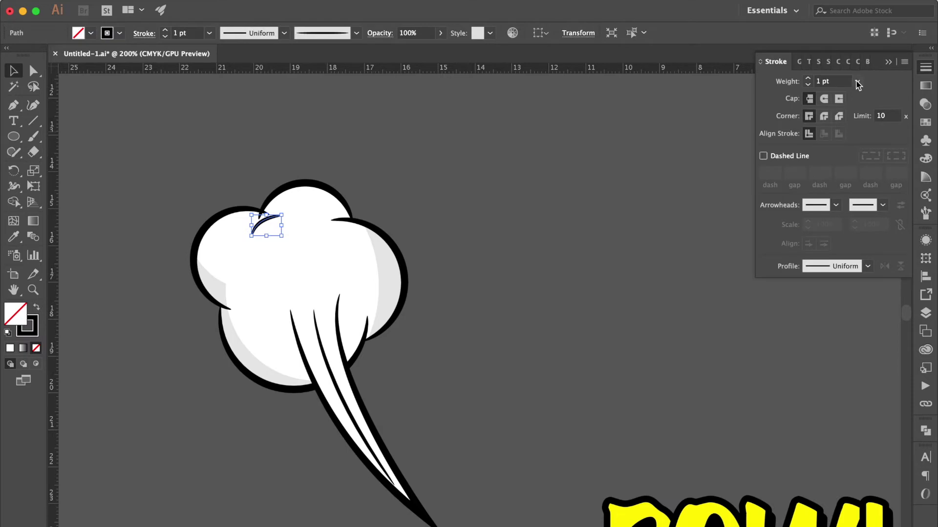
left_click(857, 82)
left_click(884, 125)
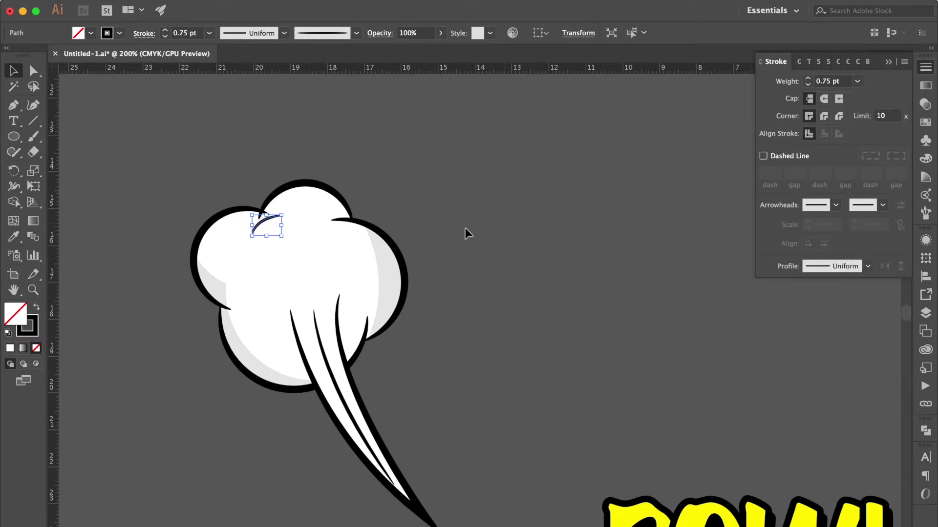
left_click(408, 213)
left_click_drag(450, 208, 216, 476)
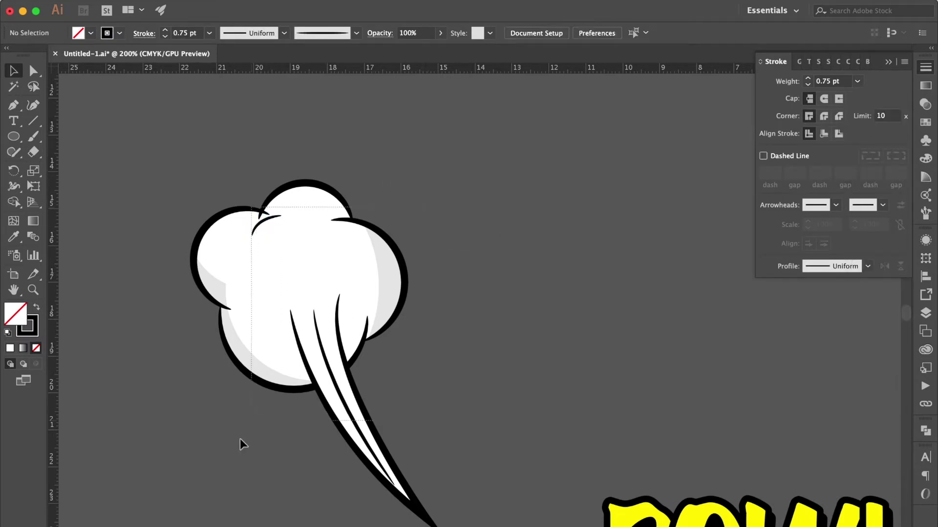
key("ctrl+1")
left_click_drag(345, 411, 221, 395)
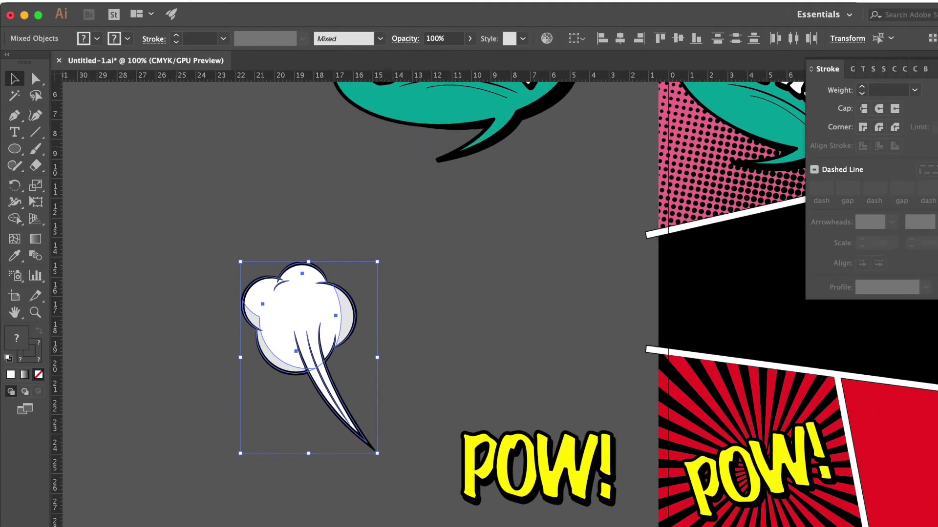
left_click(213, 0)
Expand the cloud's brush strokes into outlines and make the cloud slightly shorter and wider.
left_click(253, 187)
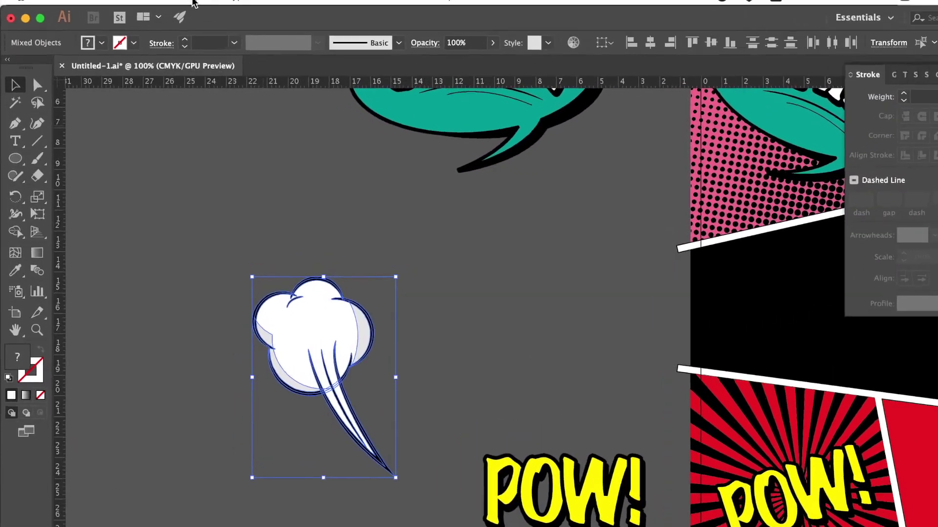
left_click(266, 11)
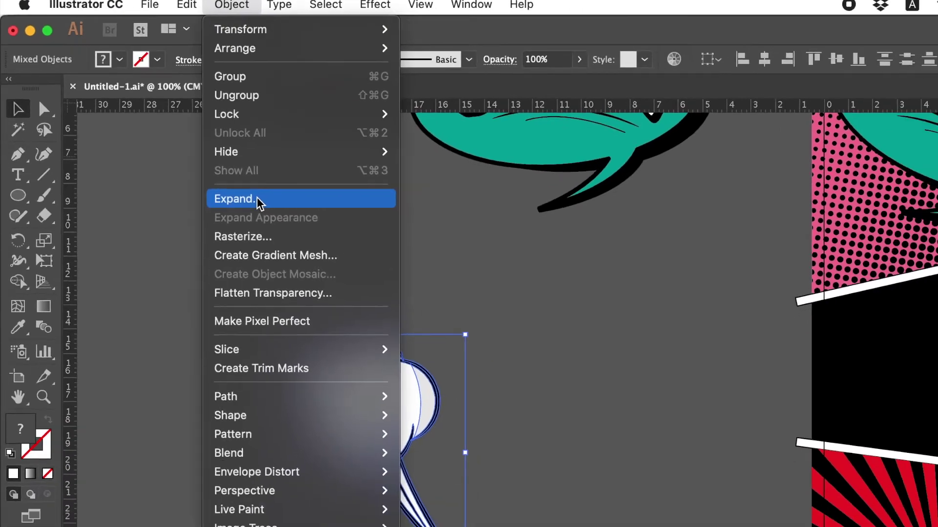
left_click(198, 140)
left_click(333, 321)
left_click(276, 285)
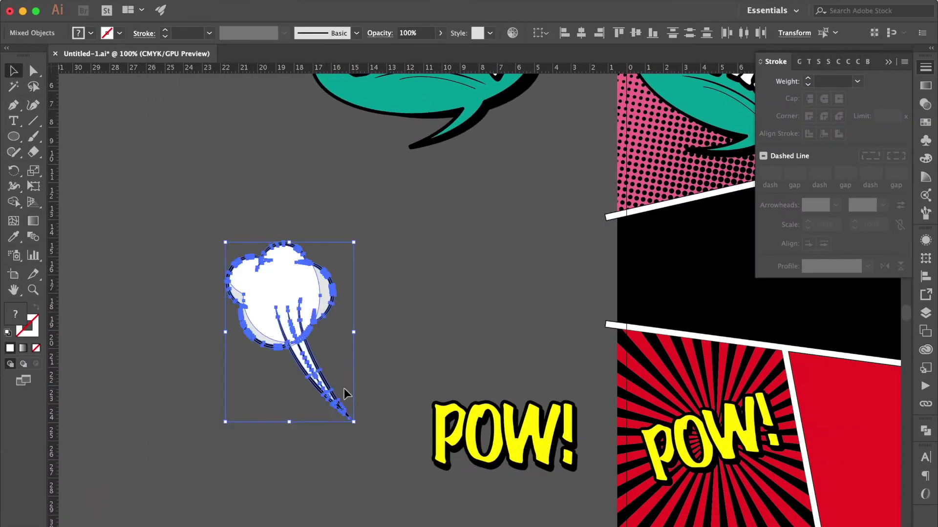
left_click(344, 388, "shift")
left_click_drag(225, 242, 254, 249)
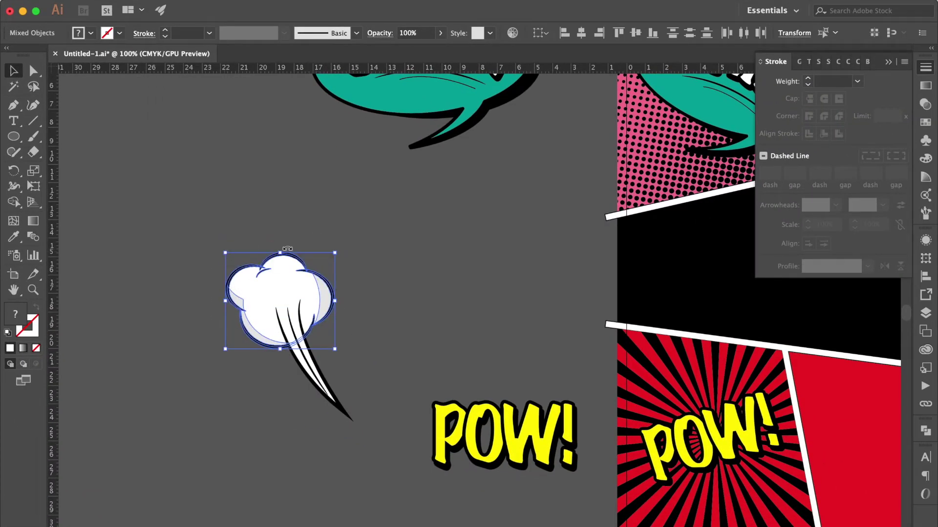
left_click_drag(335, 252, 337, 253)
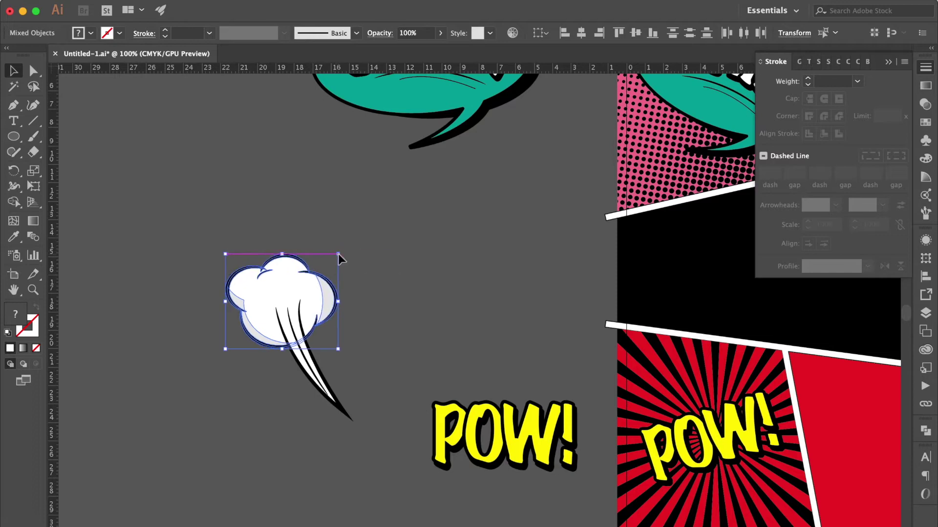
left_click(372, 262)
Move the cloud group onto the red POW! panel and scale it down proportionally.
scroll(355, 244, "down", 2)
scroll(355, 244, "right", 3)
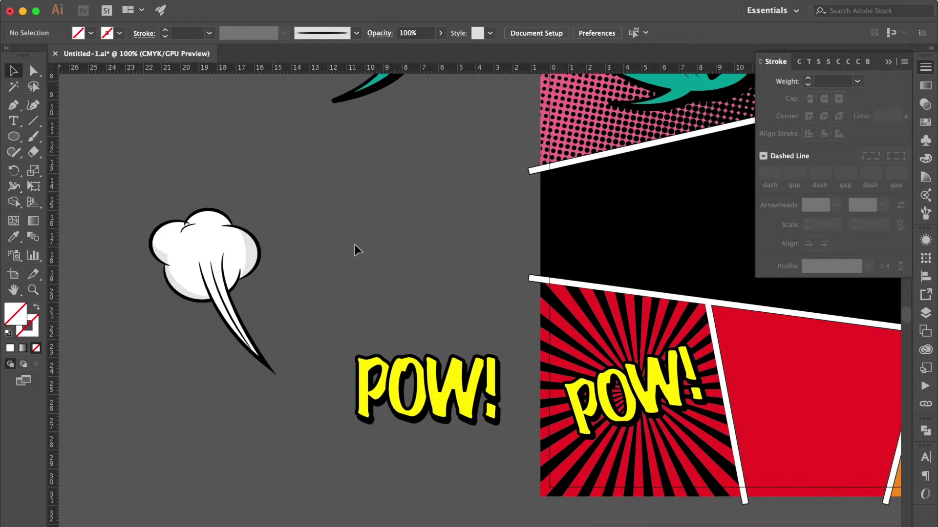
left_click_drag(263, 185, 148, 365)
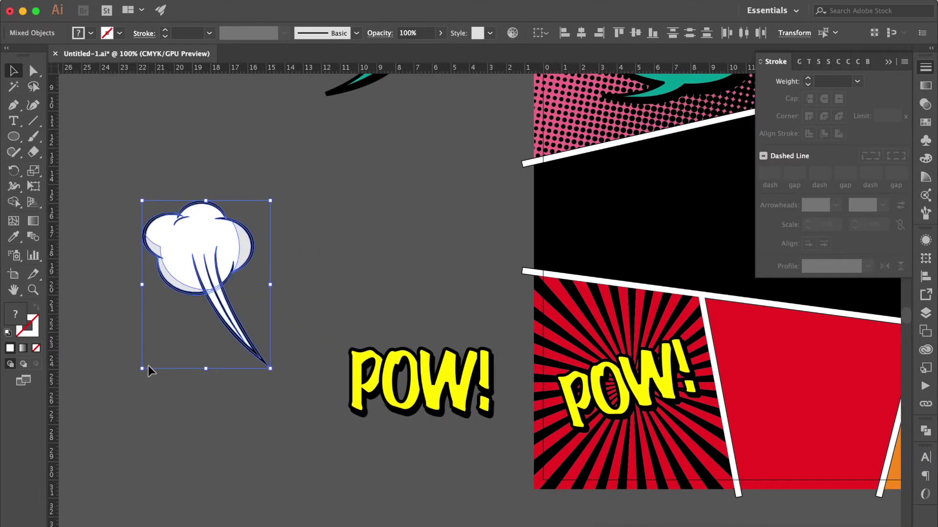
mouse_move(210, 254)
left_mouse_down()
mouse_move(349, 258)
mouse_move(574, 327)
left_mouse_up()
scroll(574, 327, "right", 5)
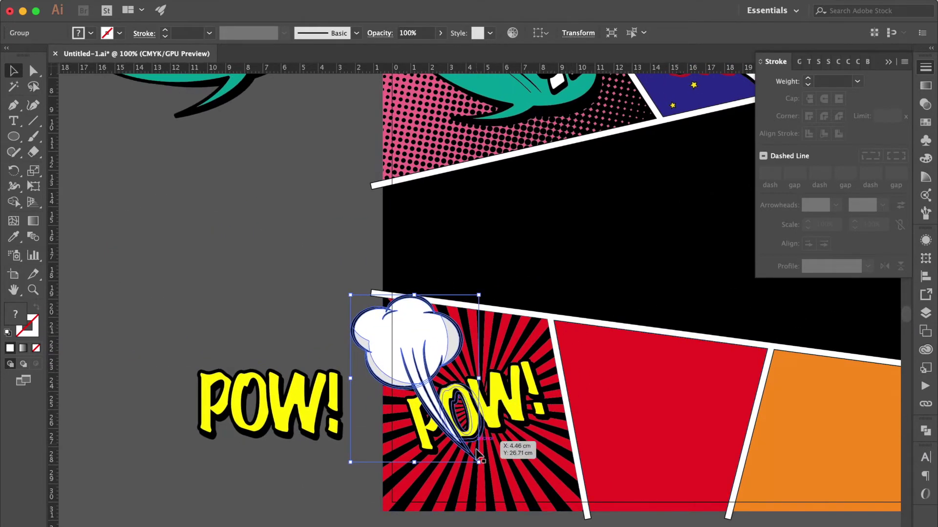
left_click_drag(477, 461, 427, 394)
left_click_drag(381, 332, 408, 361)
Set the cloud at the upper left of POW! and drag a copy to its right.
left_click(454, 406)
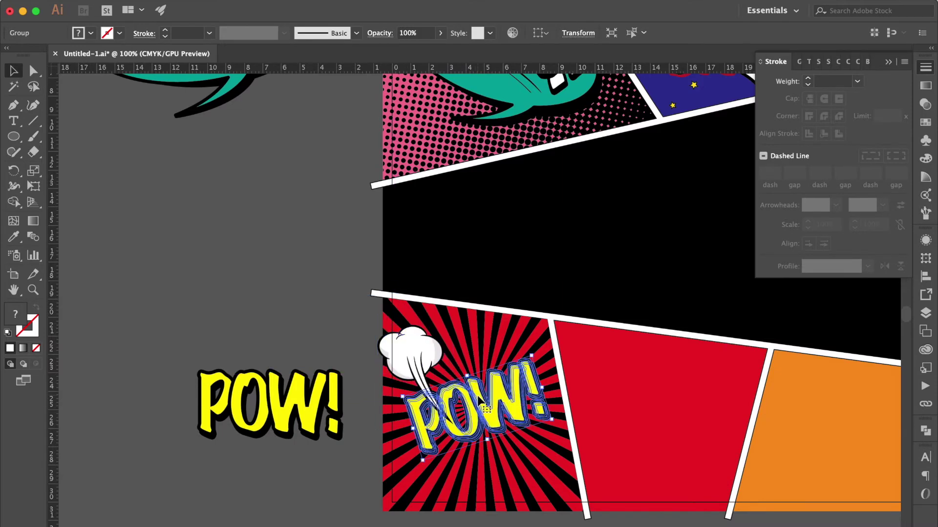
left_click(314, 281)
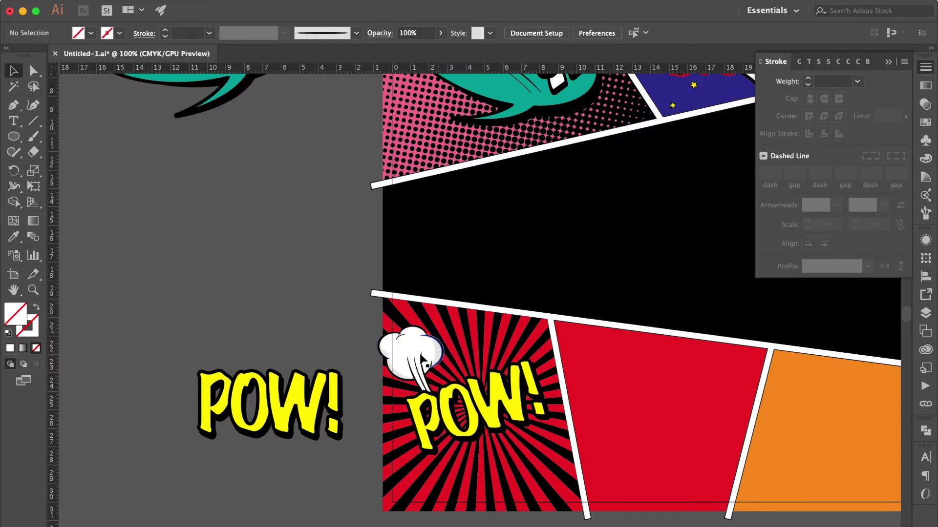
left_click_drag(416, 354, 410, 364)
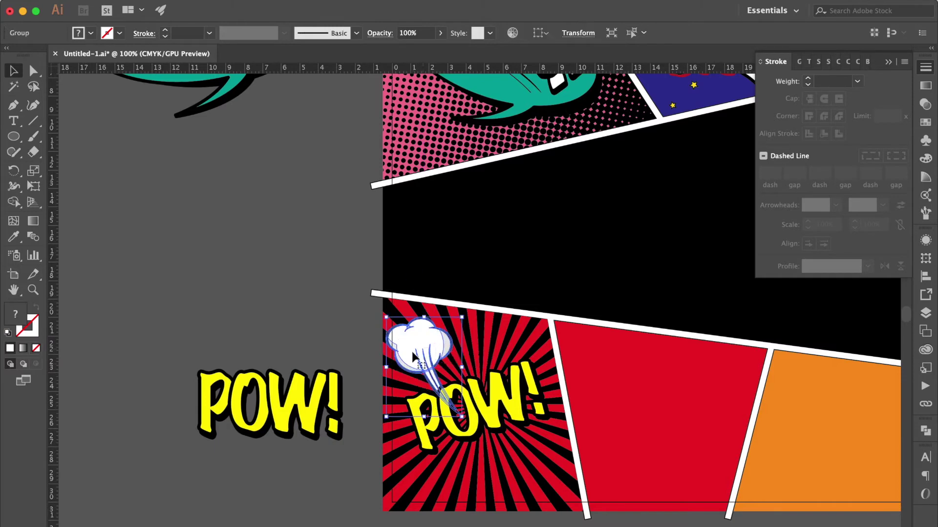
left_click_drag(410, 363, 490, 364)
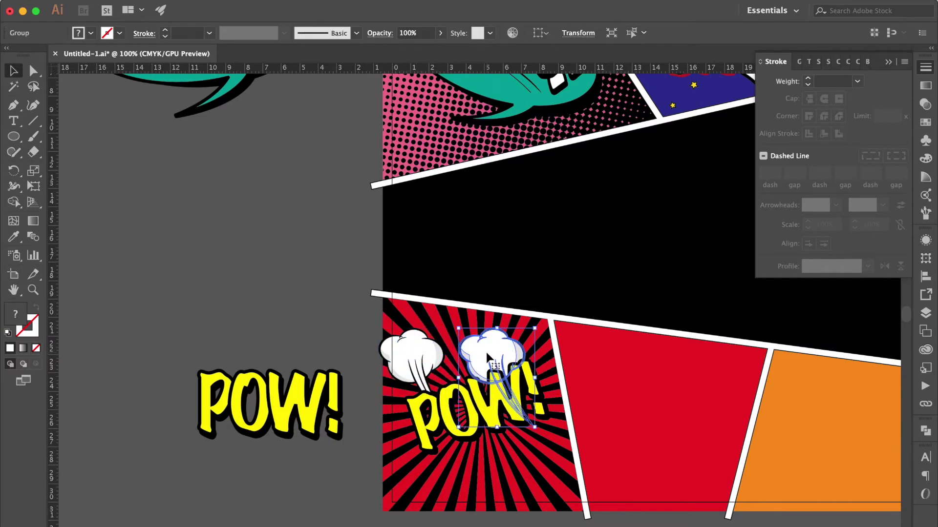
Reflect the cloud copy vertically, then shrink, rotate and place it at POW!'s lower right.
right_click(487, 357)
mouse_move(516, 481)
left_click(667, 483)
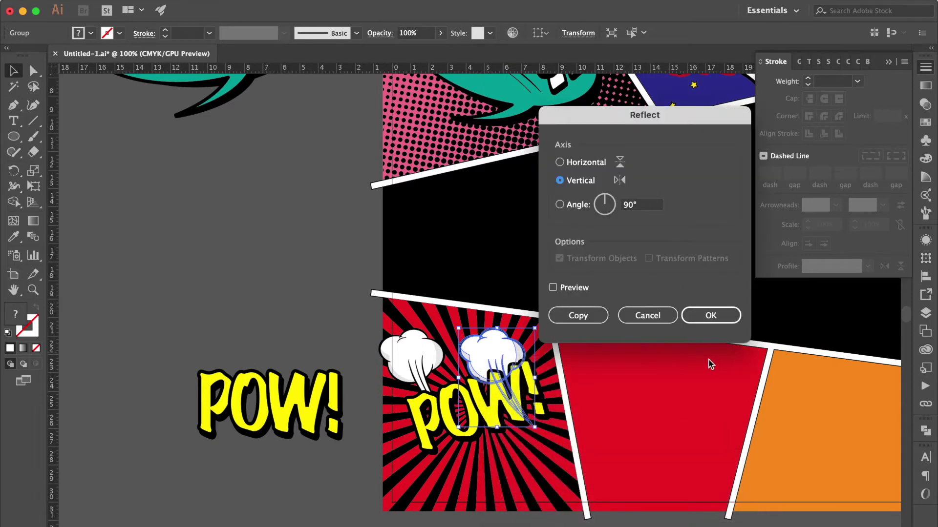
left_click(712, 315)
left_click_drag(536, 328, 543, 330)
mouse_move(458, 428)
left_mouse_down()
mouse_move(544, 359)
mouse_move(522, 372)
left_mouse_up()
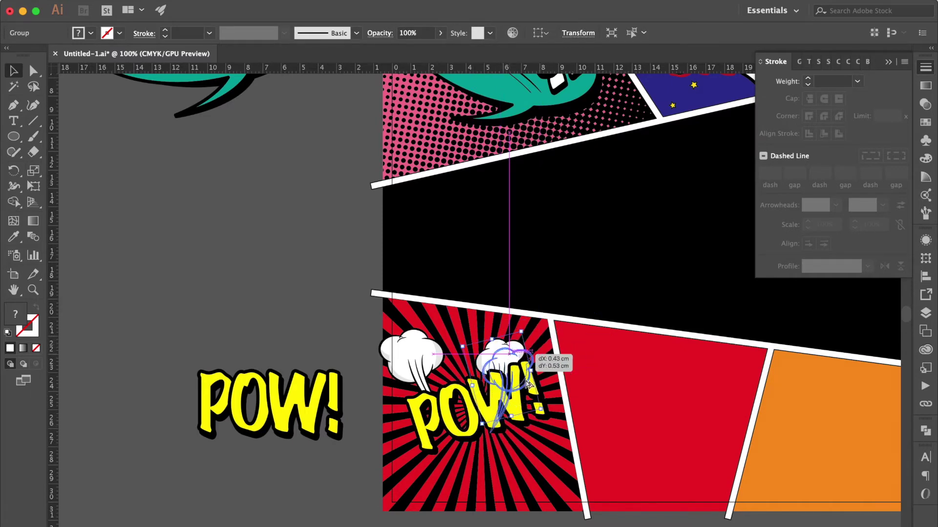
left_click_drag(484, 425, 478, 473)
left_click_drag(519, 448, 514, 451)
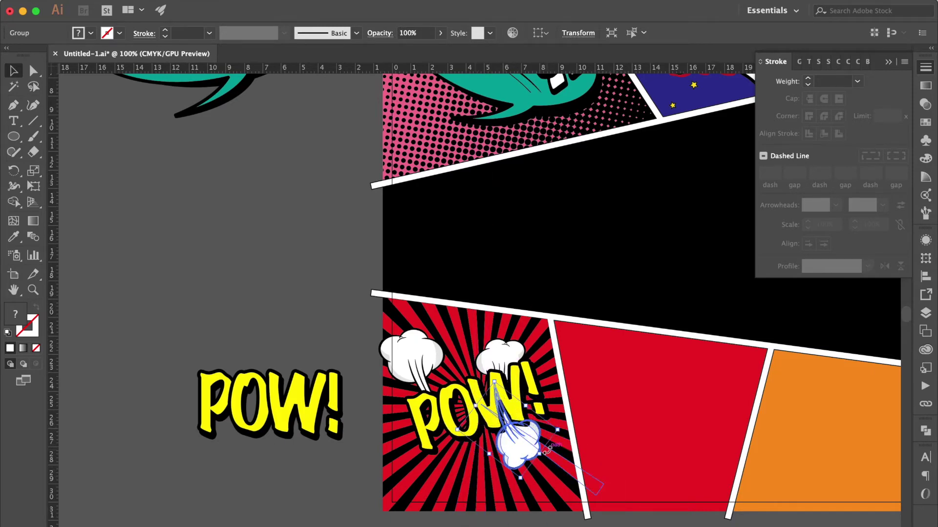
Duplicate the upper-left cloud lower on the panel, enlarge it and reflect it vertically.
scroll(514, 452, "down", 3)
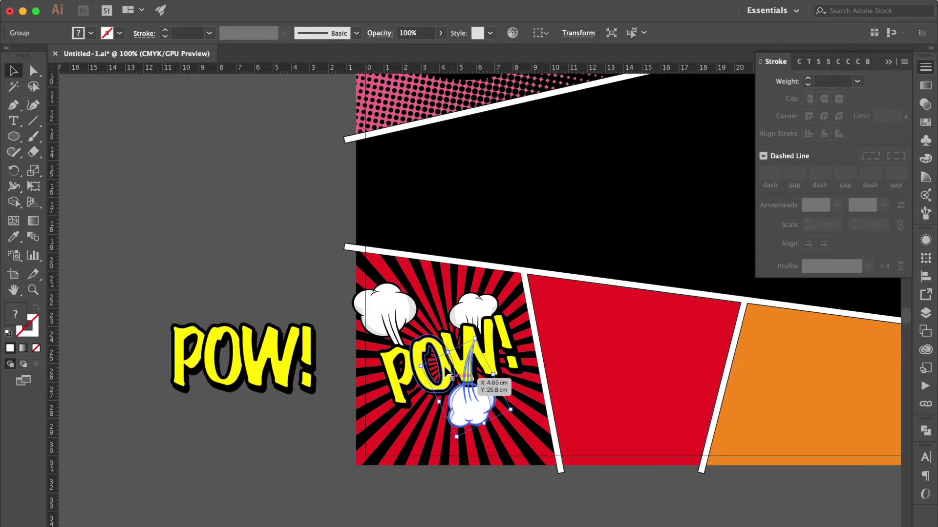
left_click(393, 309)
mouse_move(393, 309)
left_mouse_down()
mouse_move(393, 390)
mouse_move(341, 385)
left_mouse_up()
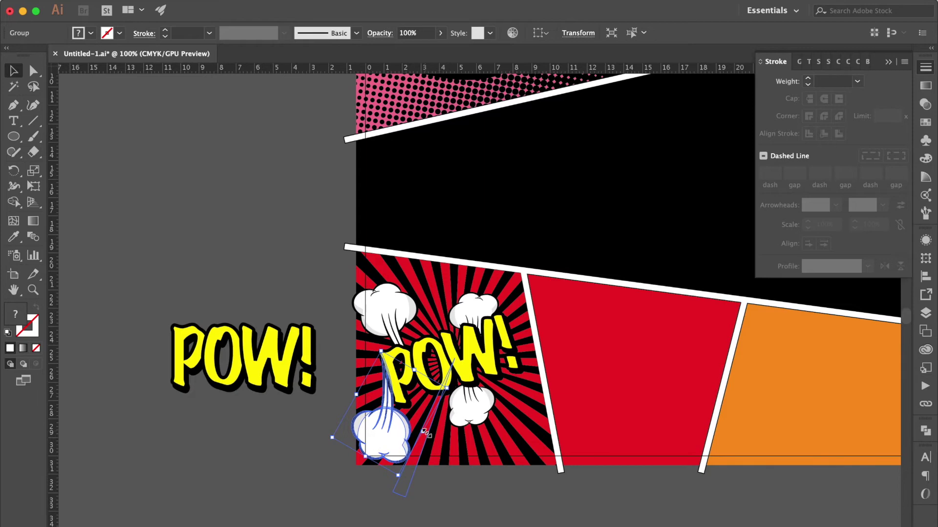
left_click_drag(425, 432, 496, 454)
right_click(418, 497)
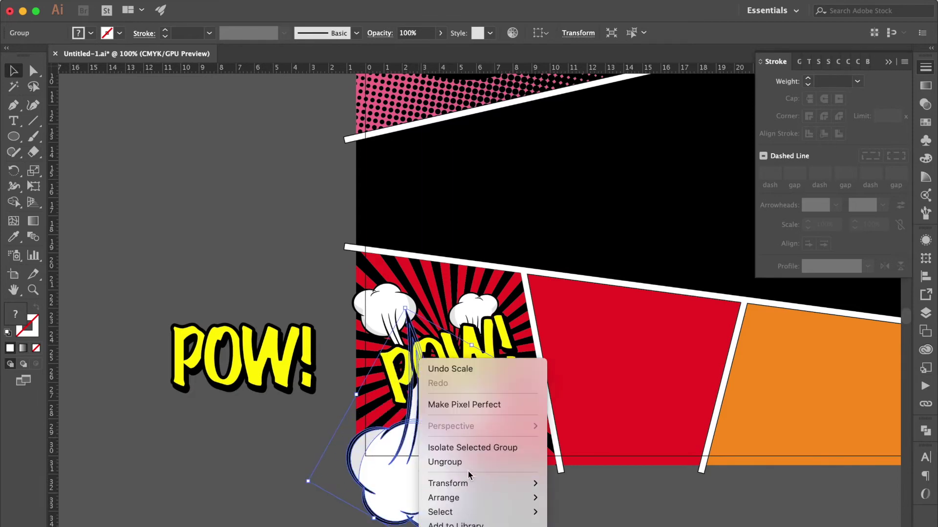
mouse_move(448, 483)
left_click(593, 483)
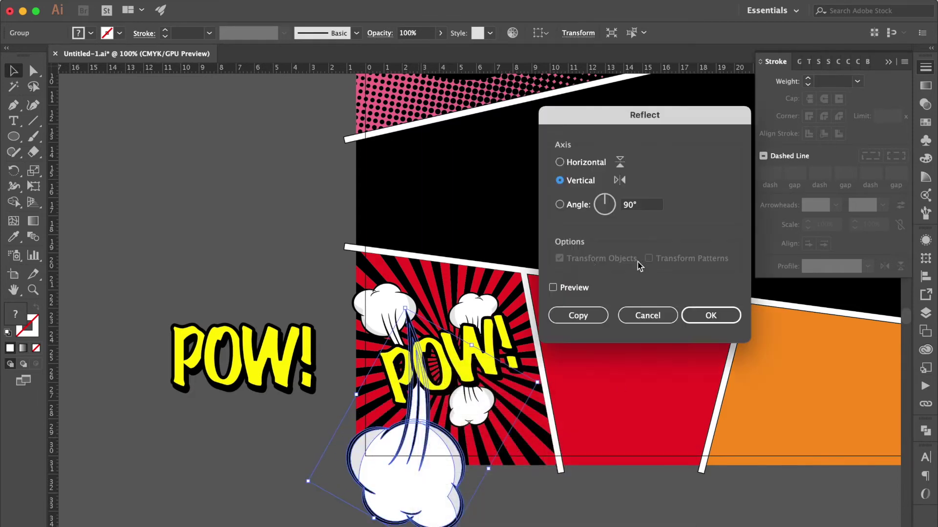
left_click(710, 315)
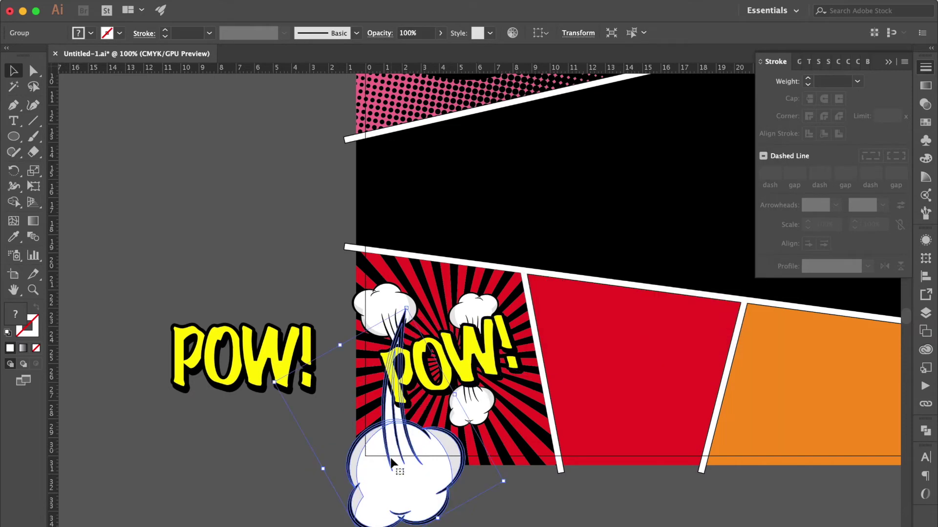
left_click_drag(541, 479, 547, 490)
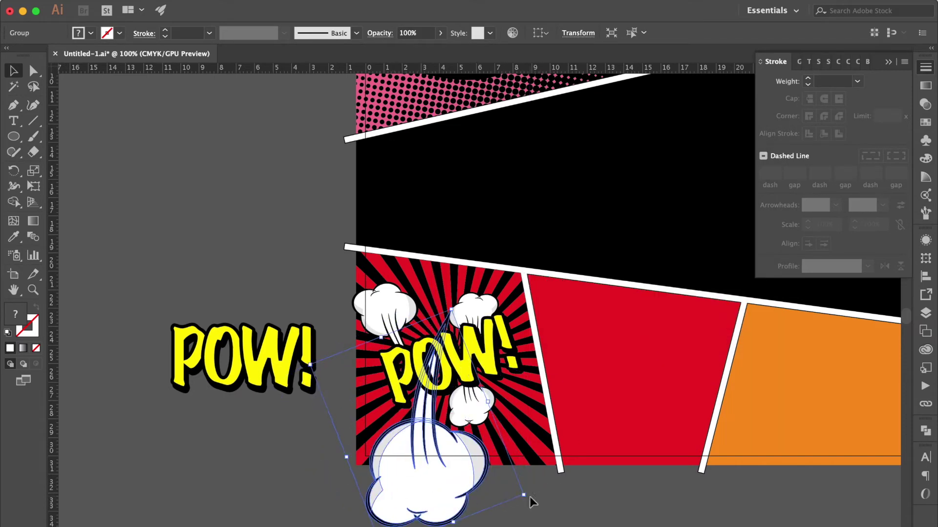
key("ctrl+z")
Move the small lower cloud up and right, then zoom out to the whole page.
left_click(462, 485)
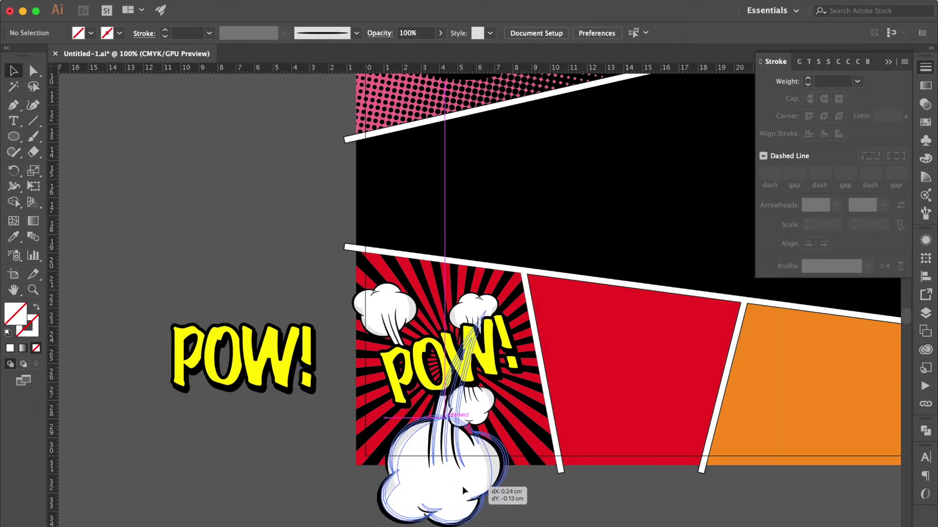
left_click_drag(492, 401, 500, 389)
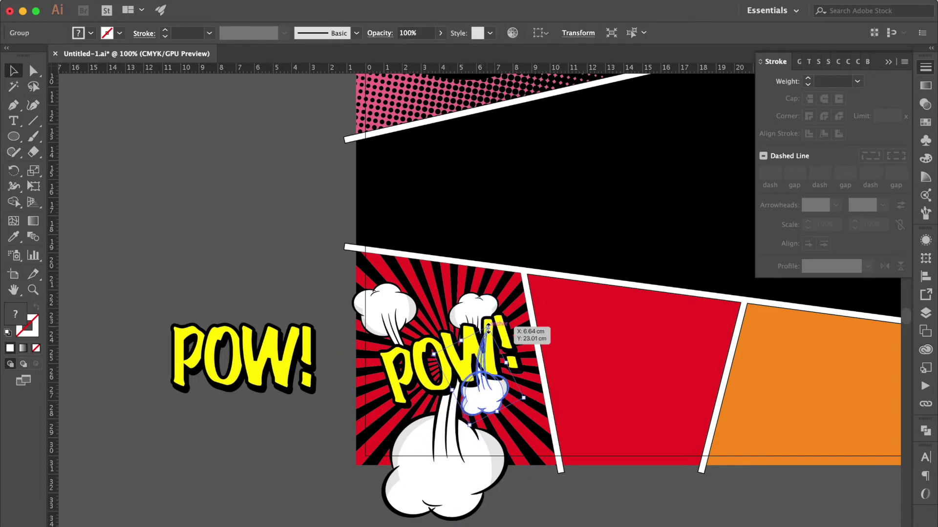
left_click(547, 490)
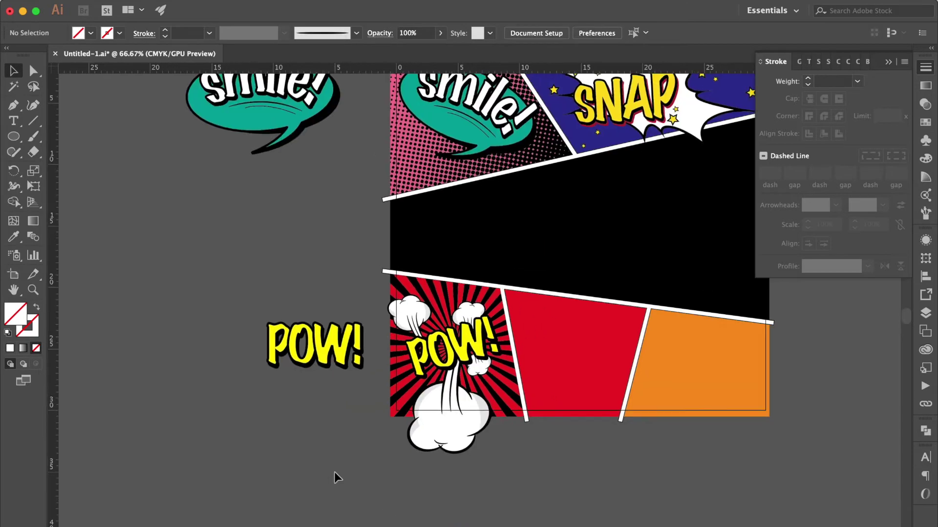
key("ctrl+minus")
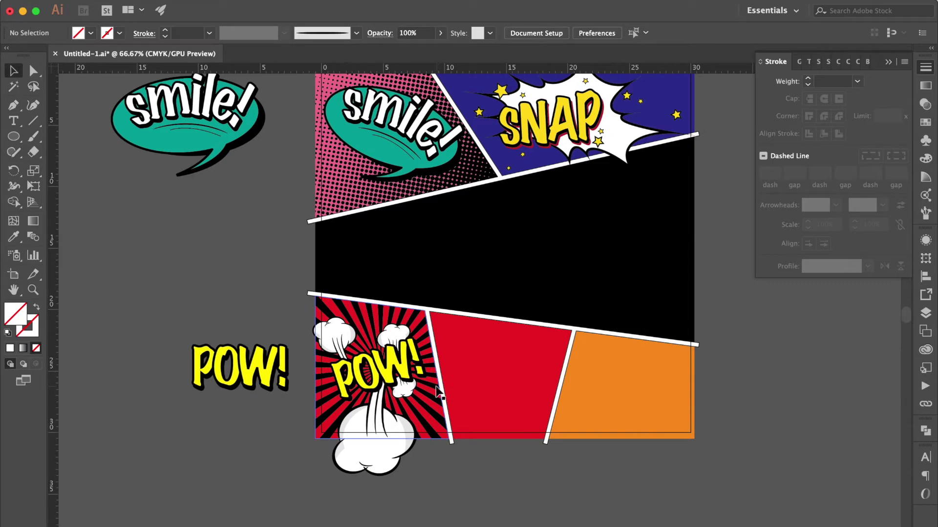
left_click(436, 393)
right_click(436, 393)
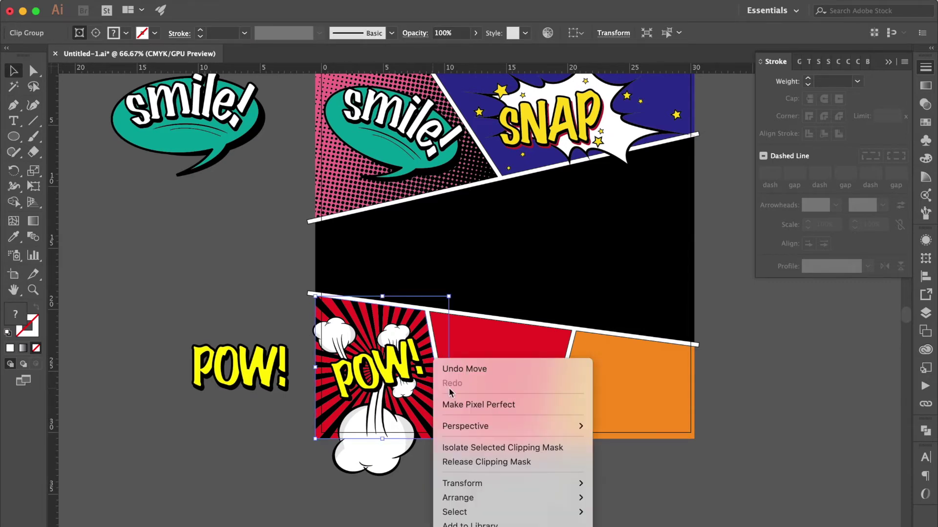
Release the POW! panel's clipping mask and recolour the starburst rays darker crimson.
left_click(497, 465)
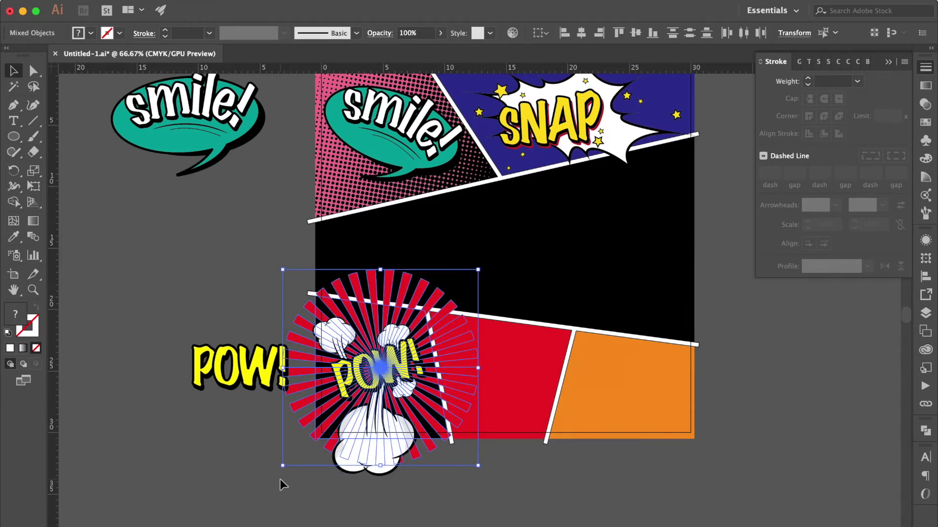
left_click(294, 488)
left_click(307, 368)
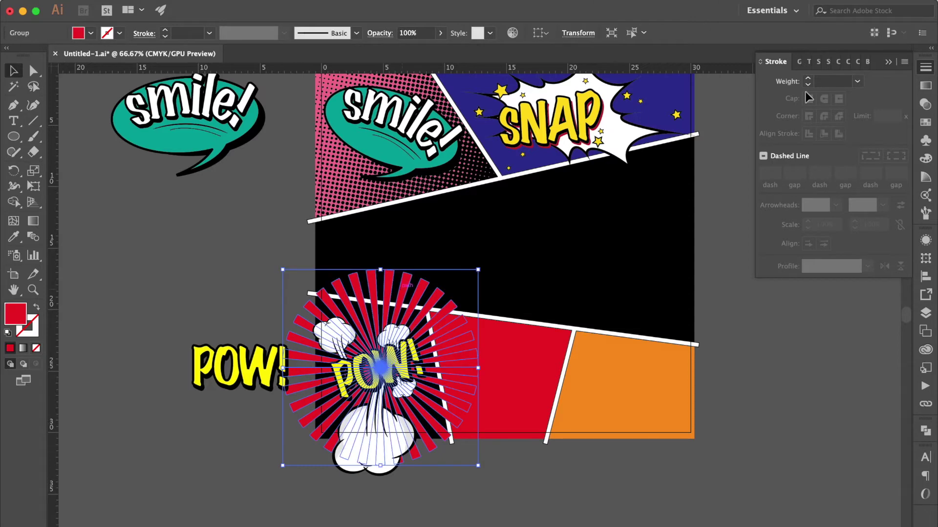
left_click(926, 122)
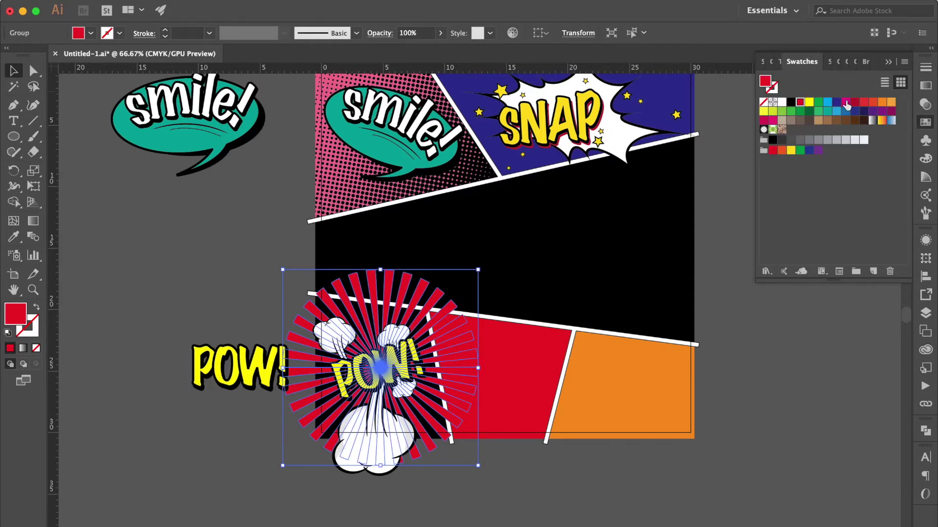
left_click(853, 103)
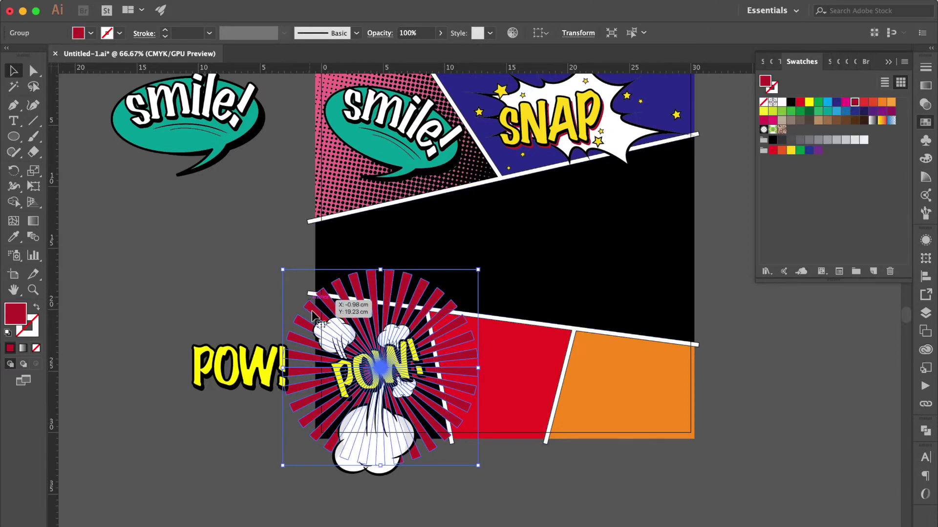
left_click(226, 450)
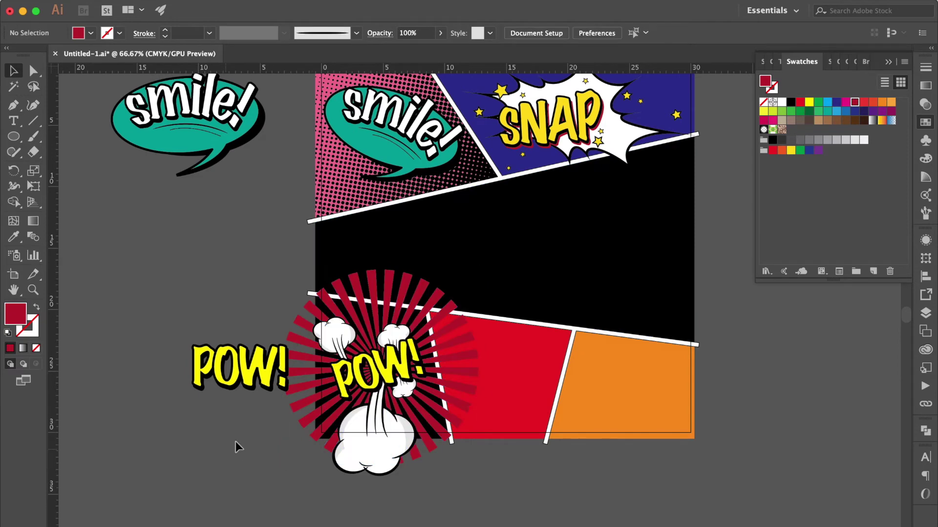
Clip the POW! starburst artwork to the lower-left panel and nudge its cloud upward.
left_click(316, 410)
left_click(299, 359)
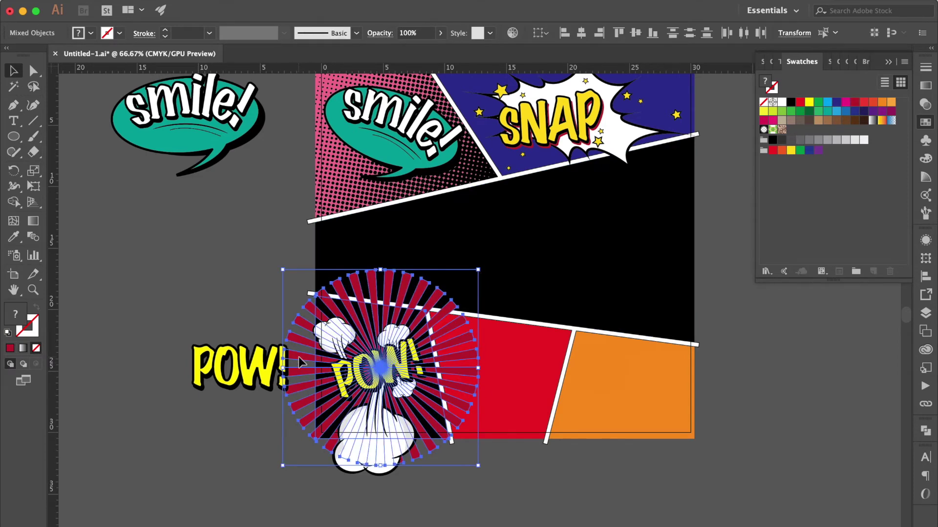
key("super+7")
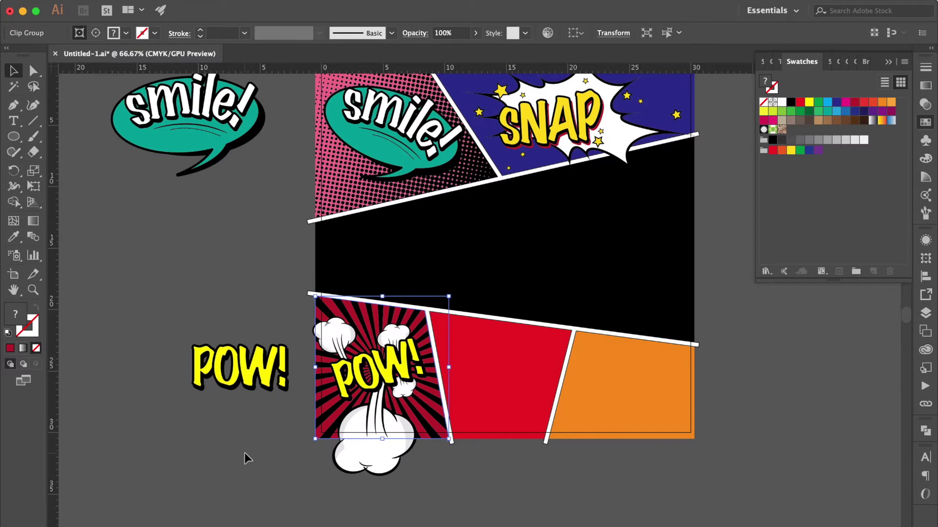
left_click(244, 452)
scroll(245, 452, "up", 5)
scroll(244, 453, "left", 5)
left_click_drag(332, 502, 335, 495)
key("super+shift+a")
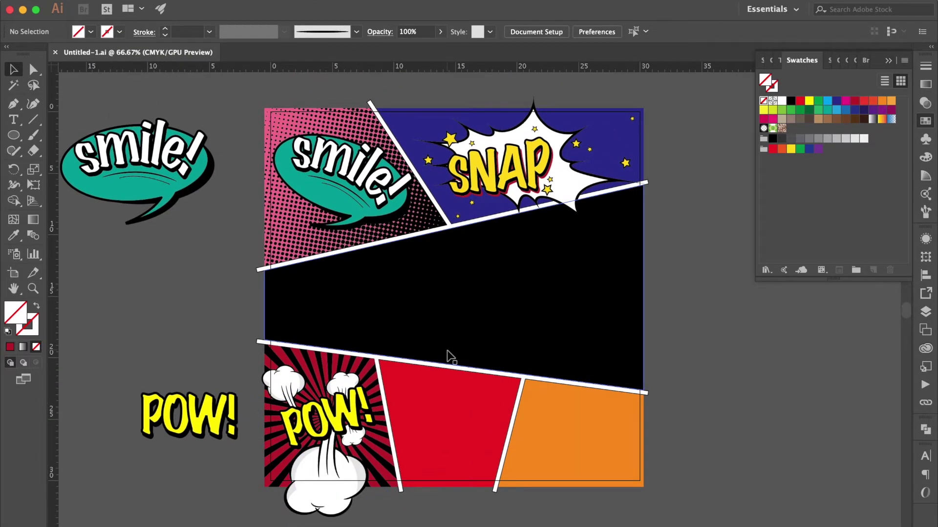
Draw a circle in the red panel and give it a radial white-to-black gradient fill.
left_click(14, 136)
left_click_drag(396, 381, 495, 477)
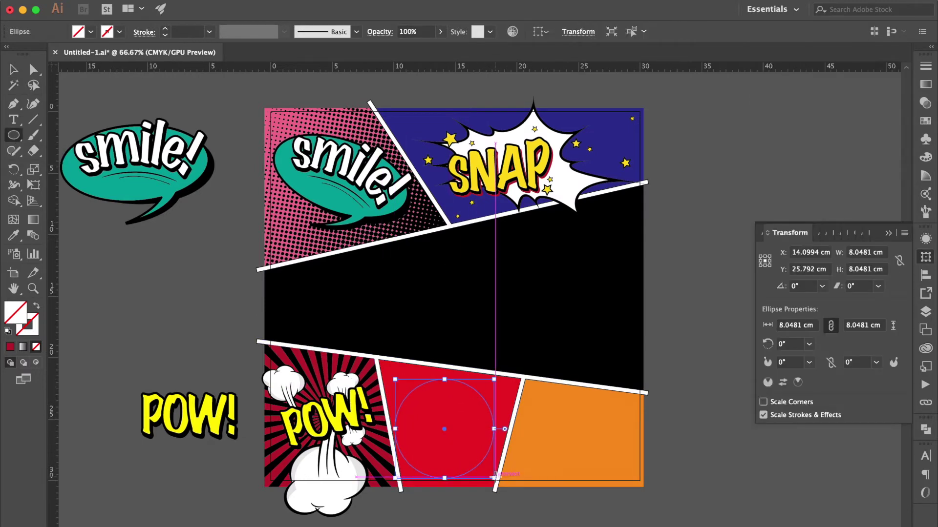
left_click(926, 102)
left_click(926, 85)
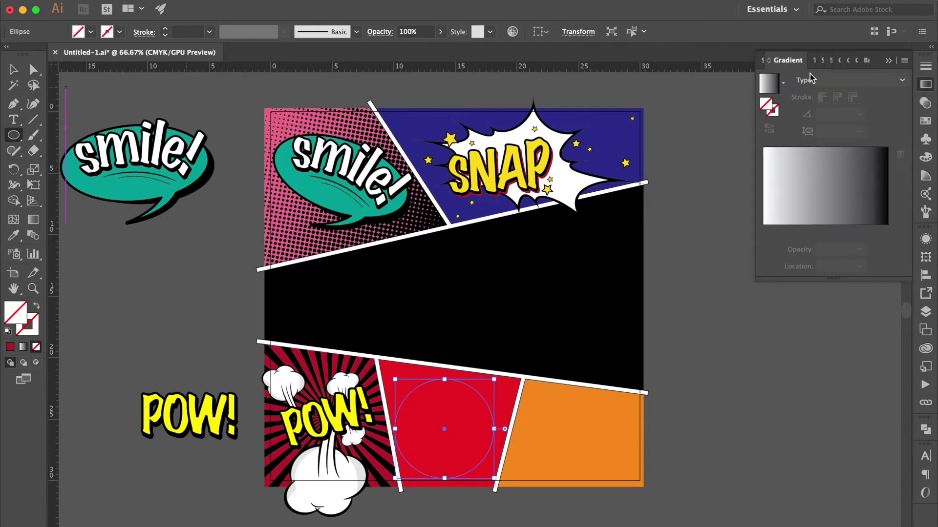
left_click(767, 88)
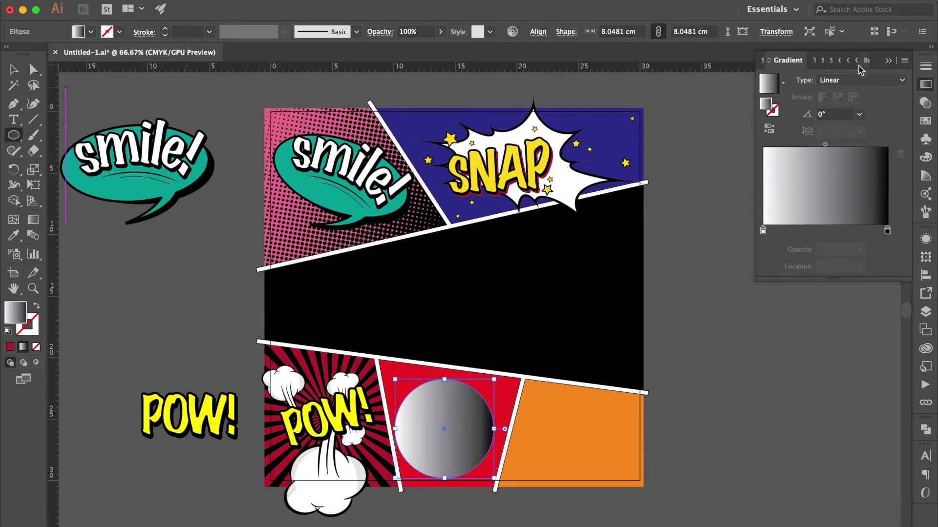
left_click(856, 80)
left_click(841, 109)
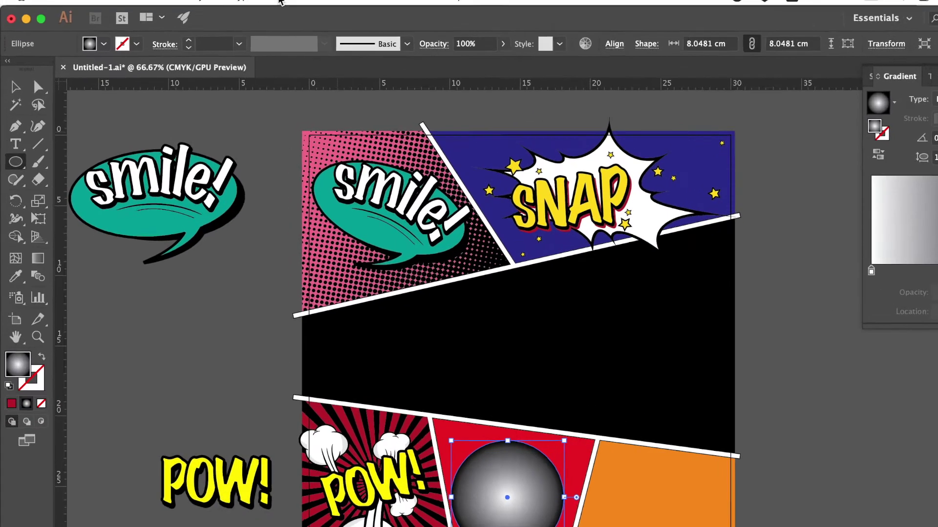
left_click(249, 2)
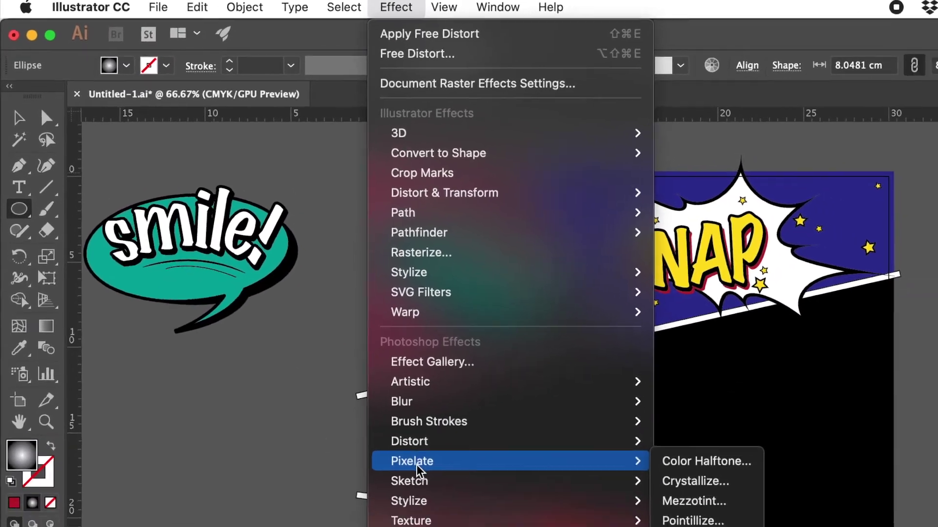
mouse_move(296, 316)
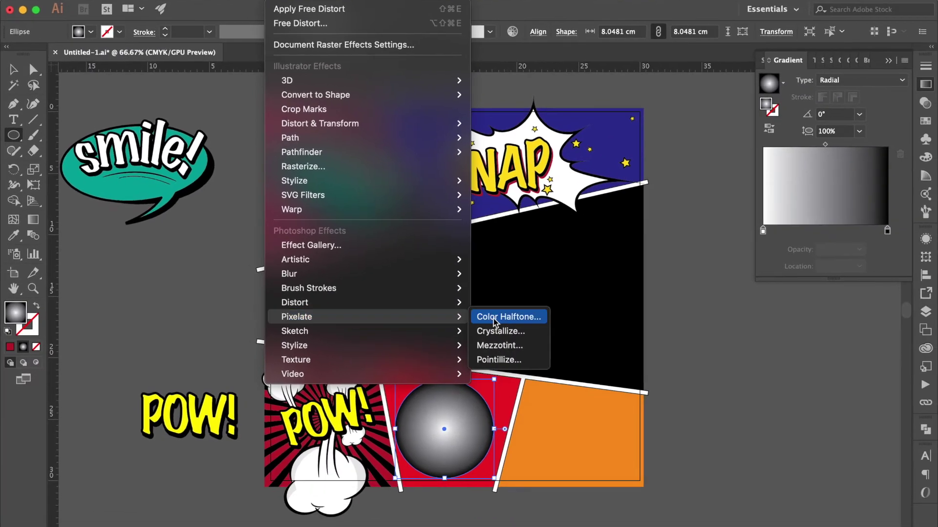
Apply Color Halftone, reverse the gradient so black is central, then expand the appearance.
left_click(495, 318)
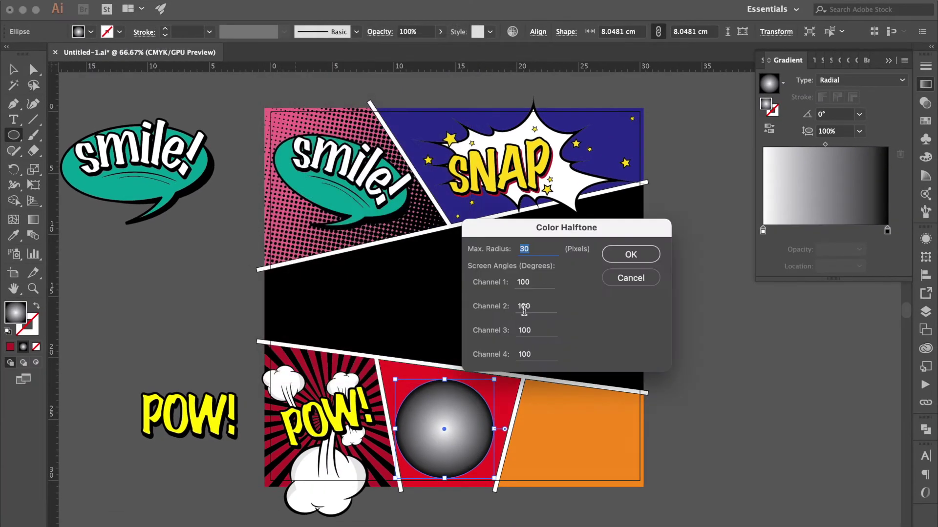
left_click(610, 256)
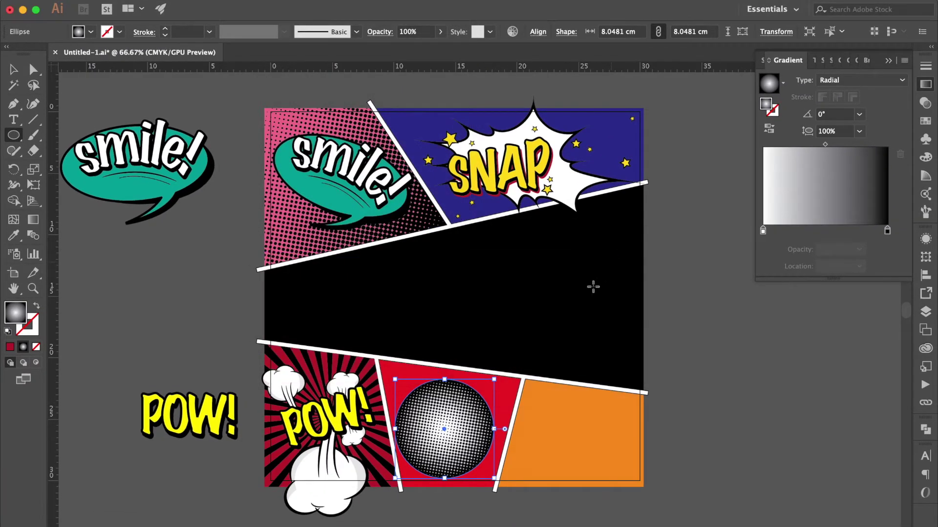
left_click(30, 222)
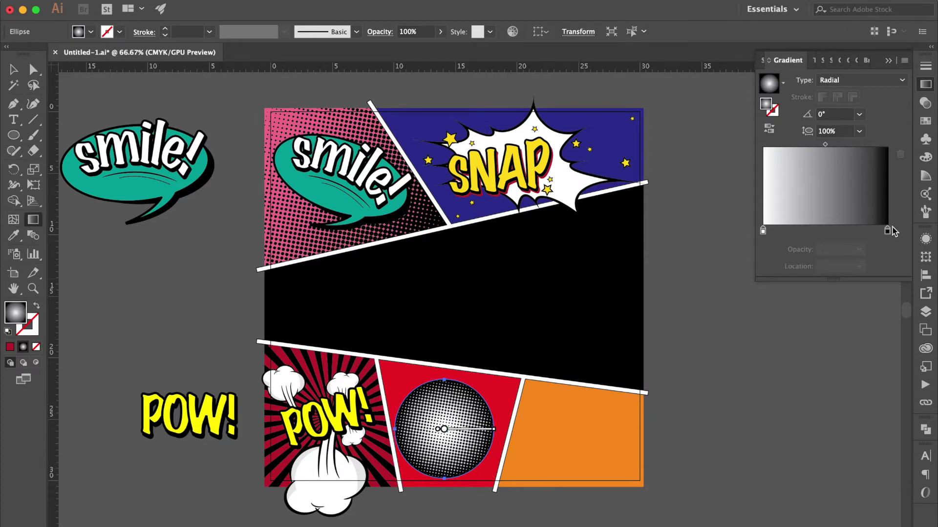
mouse_move(886, 231)
left_mouse_down()
mouse_move(816, 231)
mouse_move(886, 231)
left_mouse_up()
left_click_drag(817, 231, 745, 232)
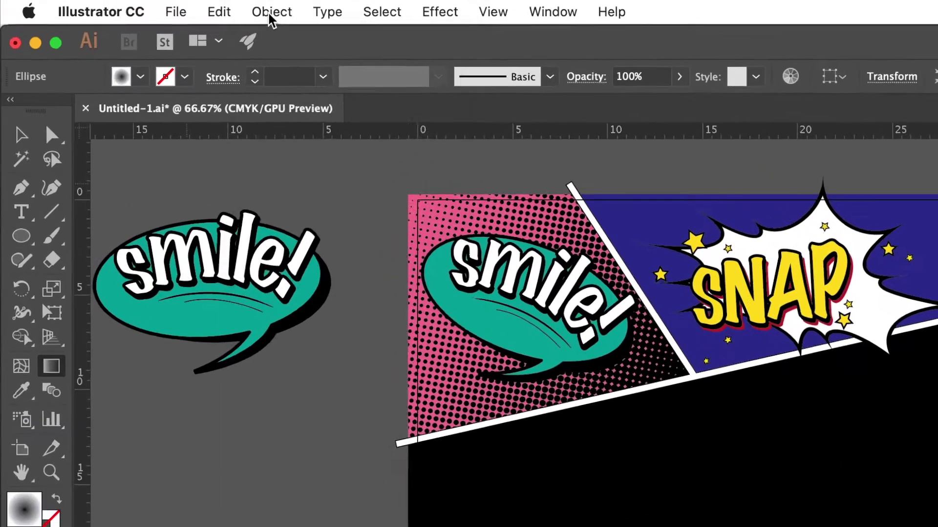
left_click(272, 13)
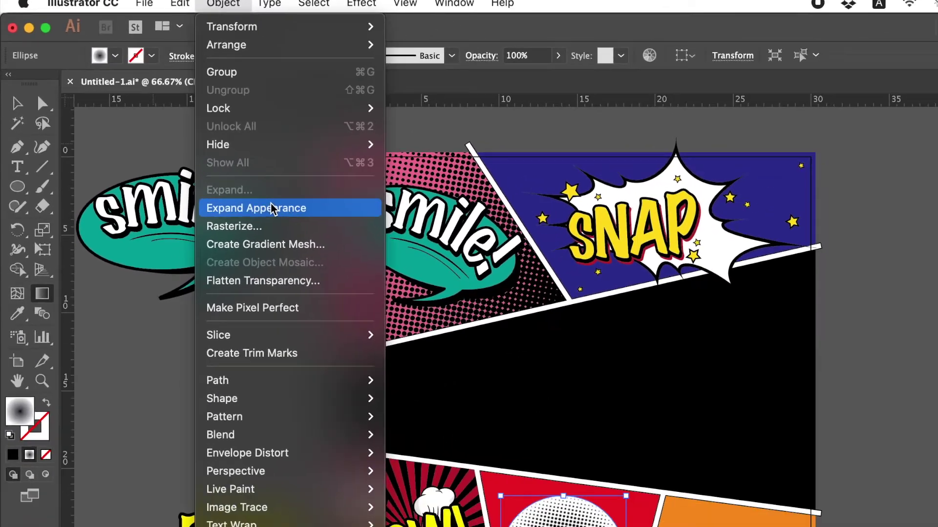
left_click(333, 261)
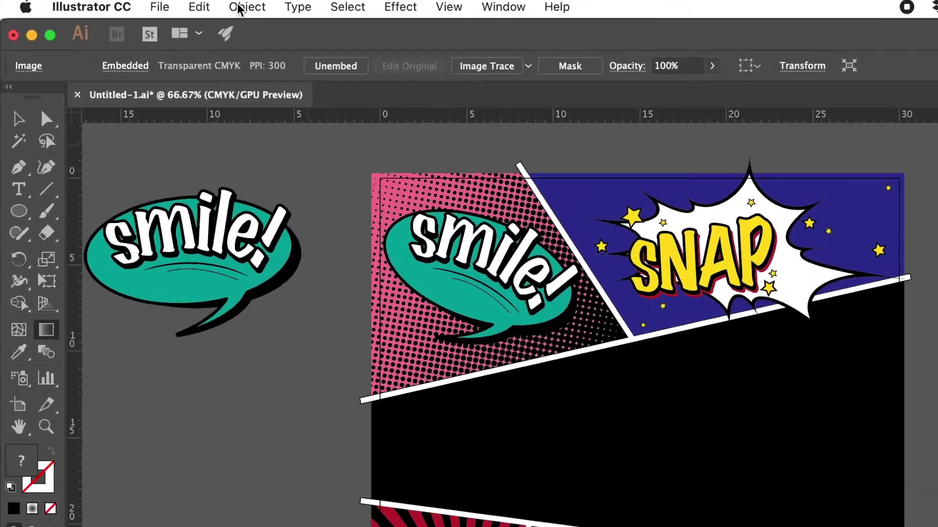
Image Trace and expand the halftone circle, ungroup it, and delete its white background.
left_click(169, 3)
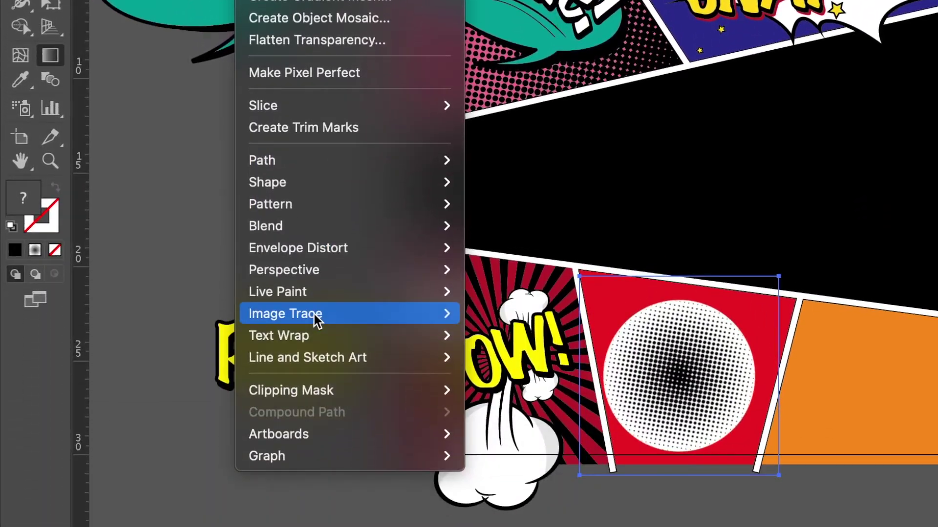
mouse_move(286, 314)
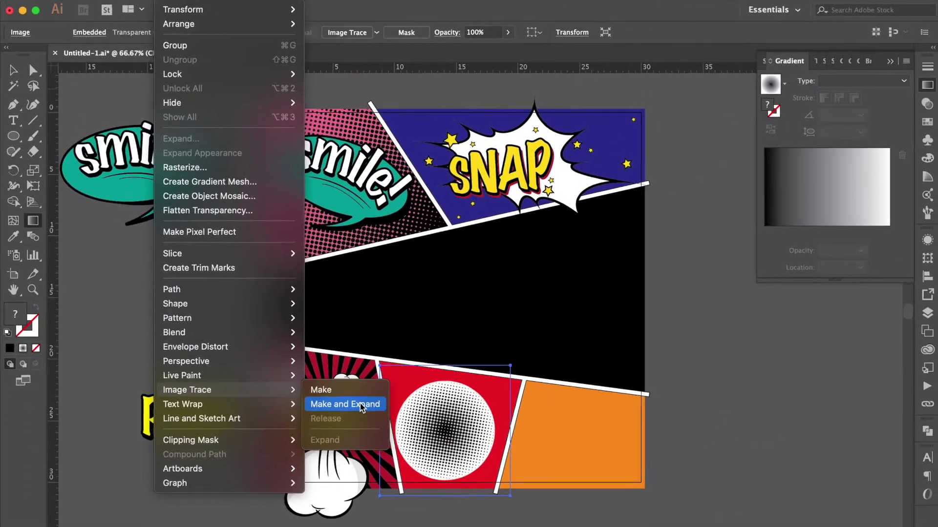
left_click(361, 407)
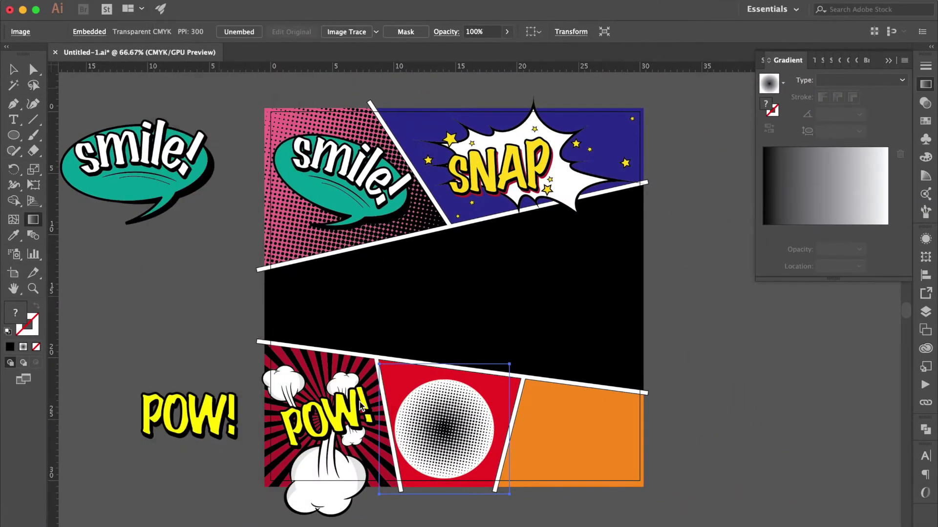
right_click(450, 431)
left_click(482, 460)
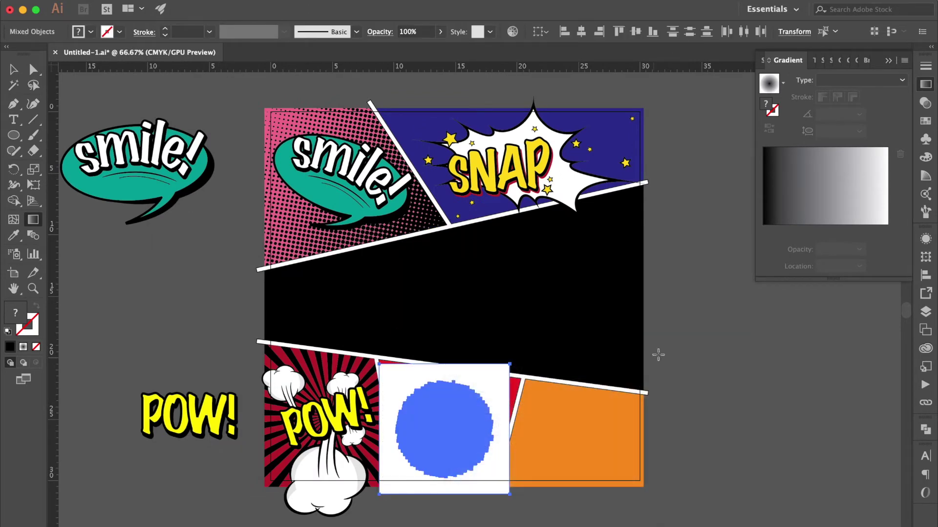
left_click(442, 237)
left_click(504, 379)
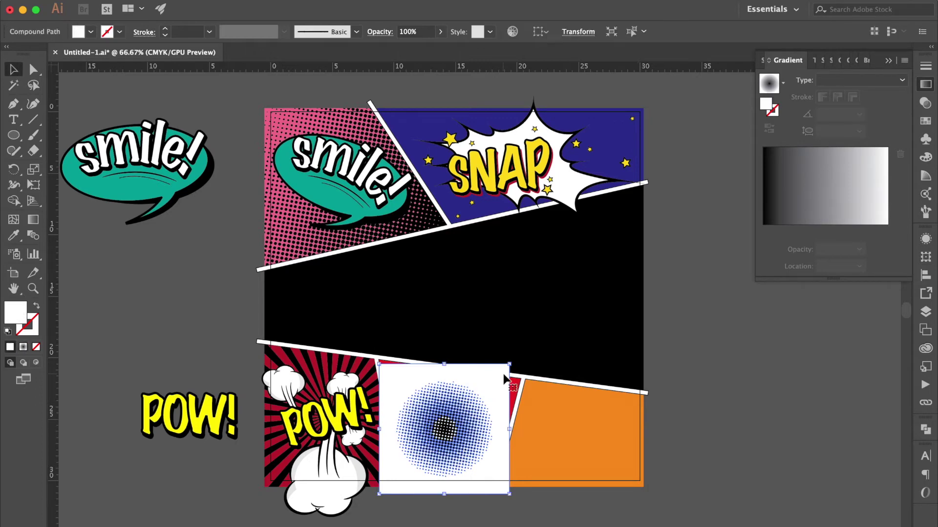
key("Delete")
Select all halftone dots by matching fill colour, leaving out the top-left halftone, and group them.
left_click(457, 407)
key("ctrl+plus")
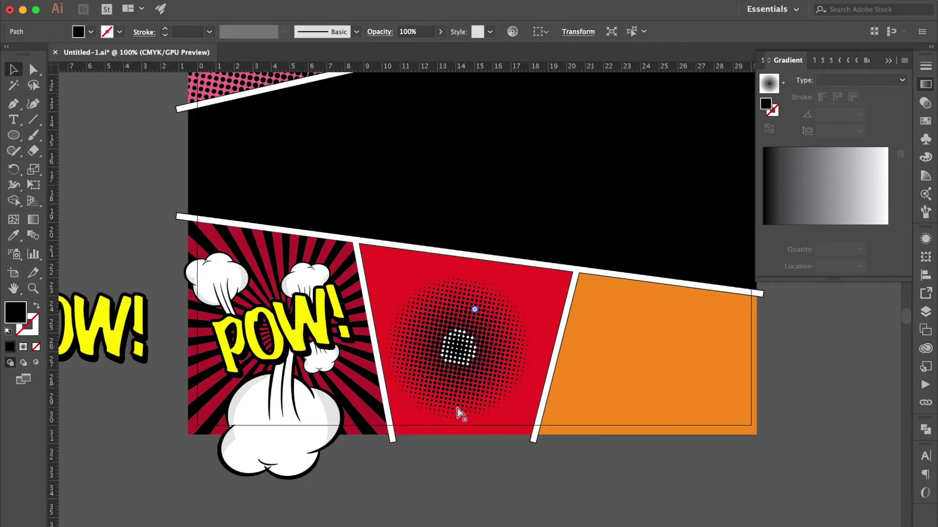
key("ctrl+plus")
key("ctrl+plus")
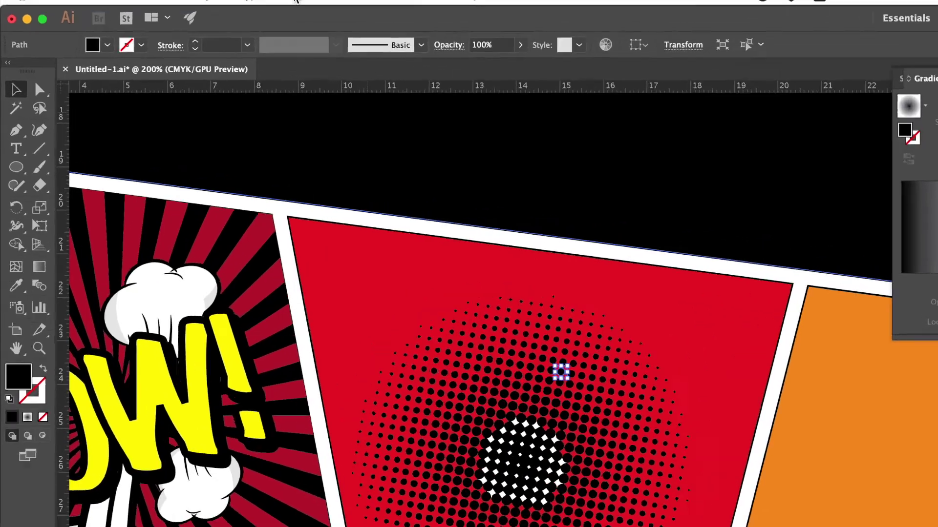
left_click(249, 4)
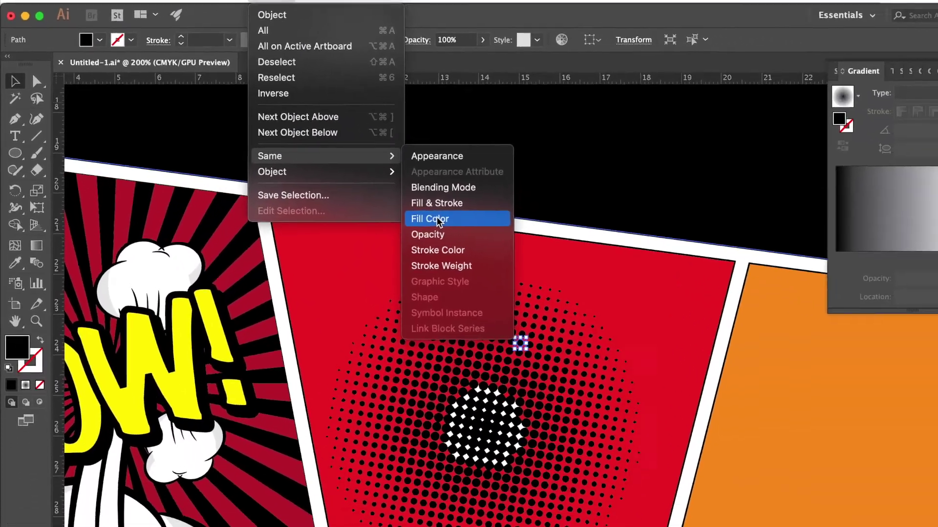
left_click(606, 322)
key("ctrl+minus")
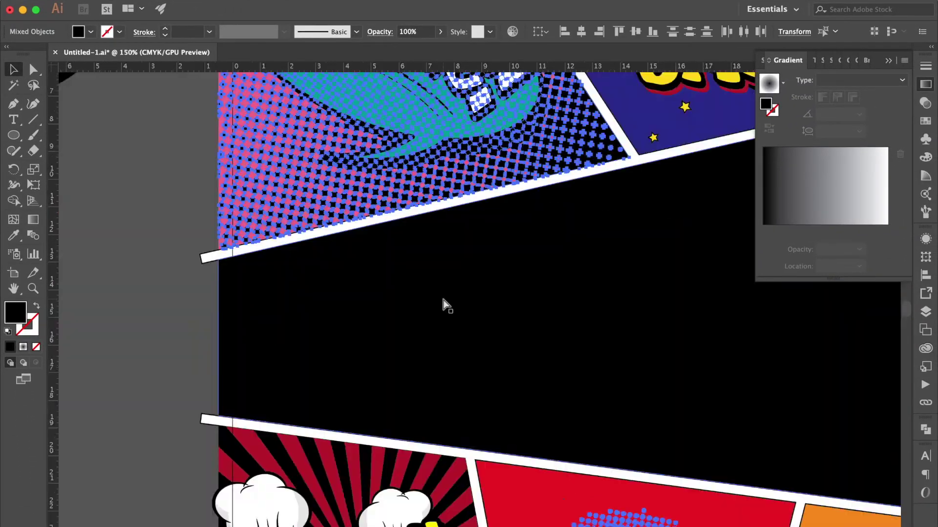
key("ctrl+minus")
key("ctrl+minus")
left_click(375, 234, "shift")
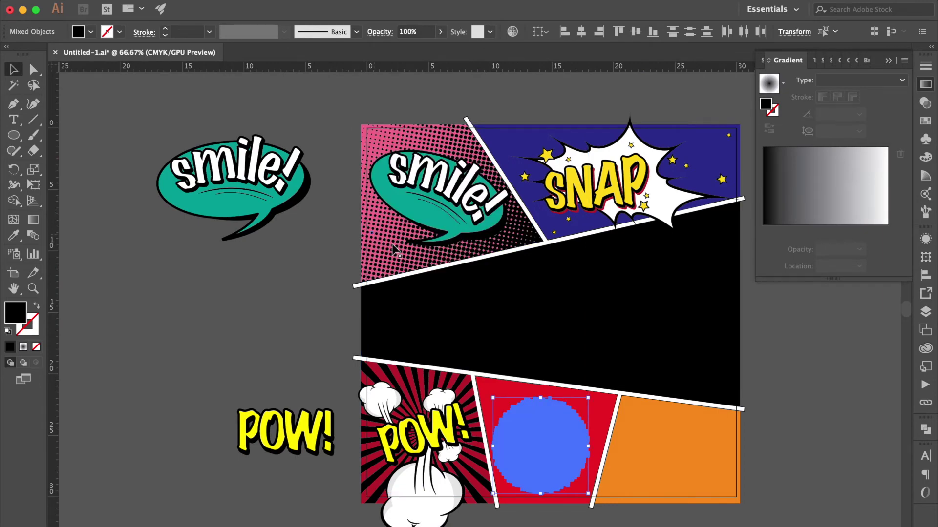
key("ctrl+g")
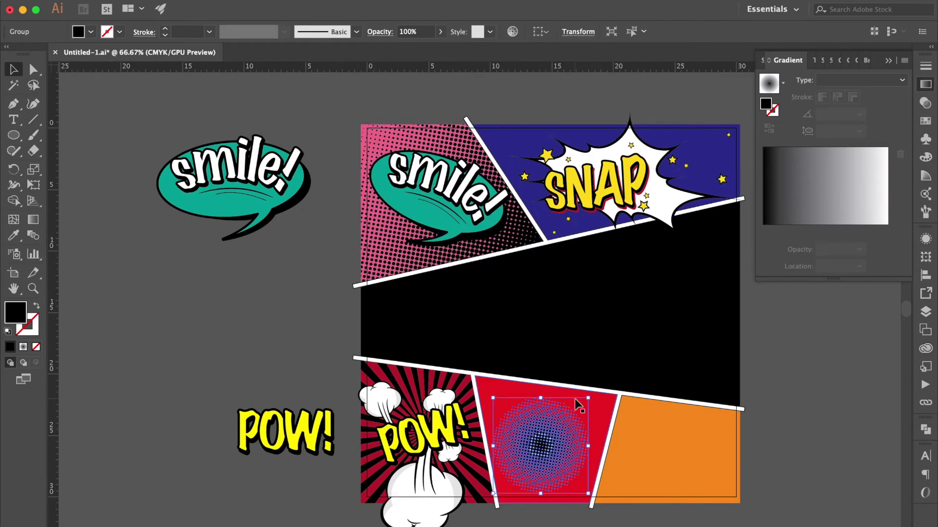
Zoom in and select only the halftone dot group.
scroll(575, 405, "down", 2)
key("ctrl+plus")
key("ctrl+plus")
key("ctrl+plus")
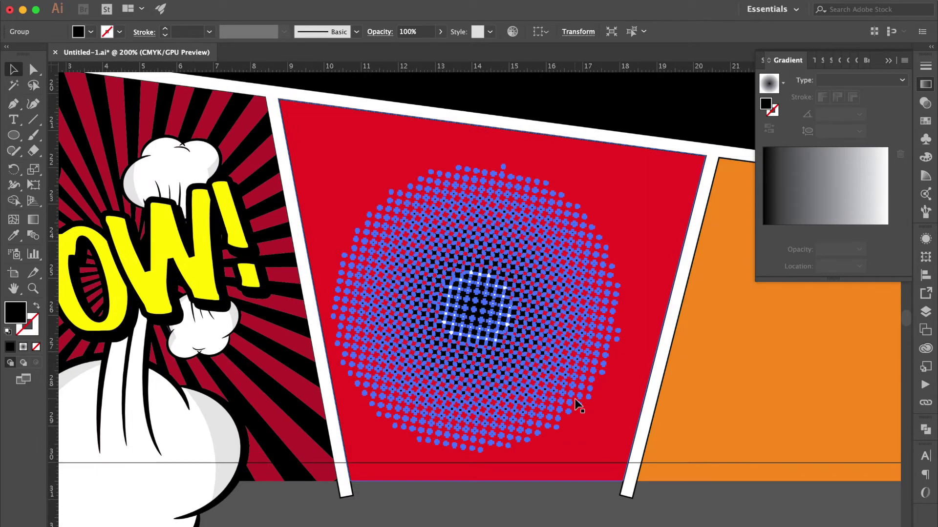
key("ctrl+shift+a")
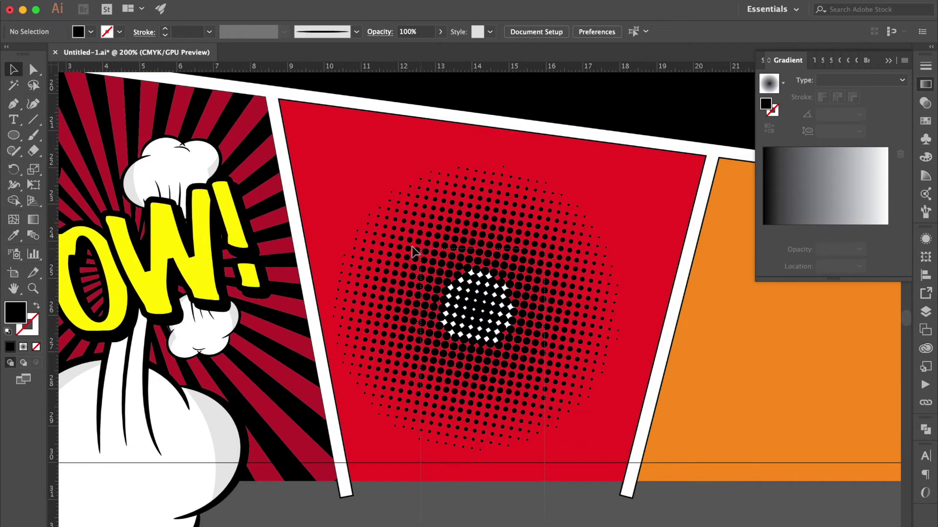
left_click_drag(419, 253, 406, 240)
left_click(342, 154, "shift")
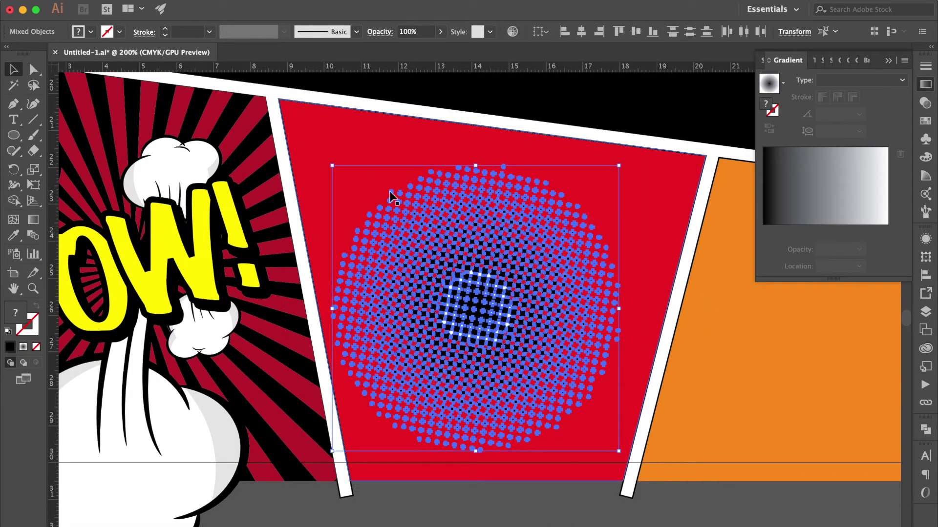
key("ctrl+shift+a")
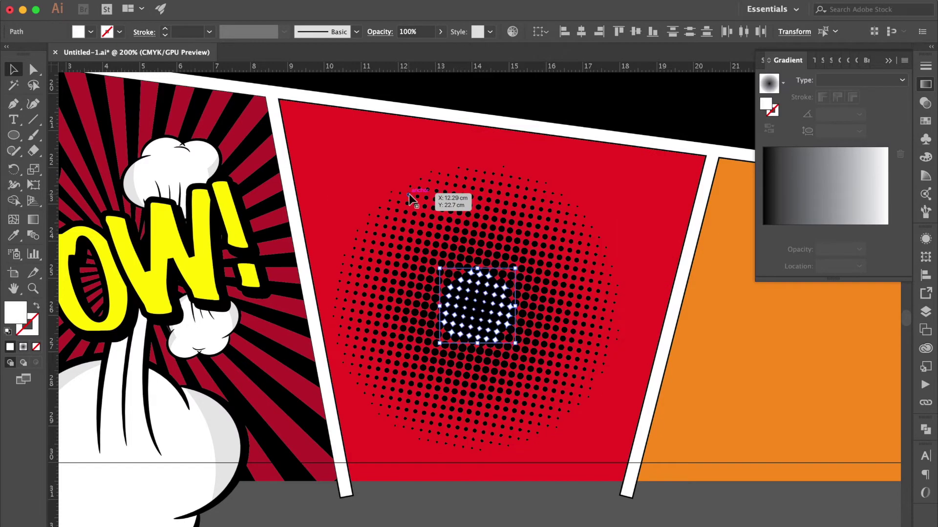
left_click(462, 226)
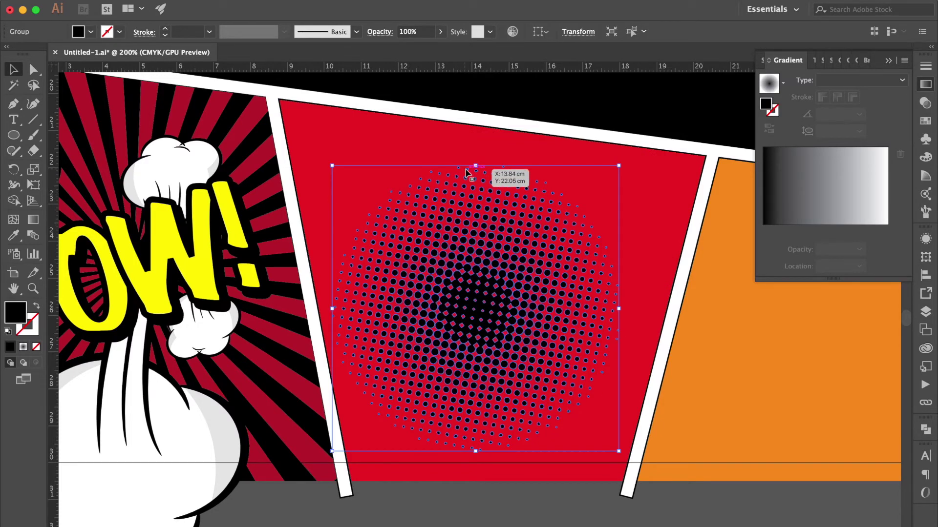
Scale the halftone group to cover the red panel, then switch to the Rounded Rectangle Tool.
left_click_drag(477, 165, 476, 102)
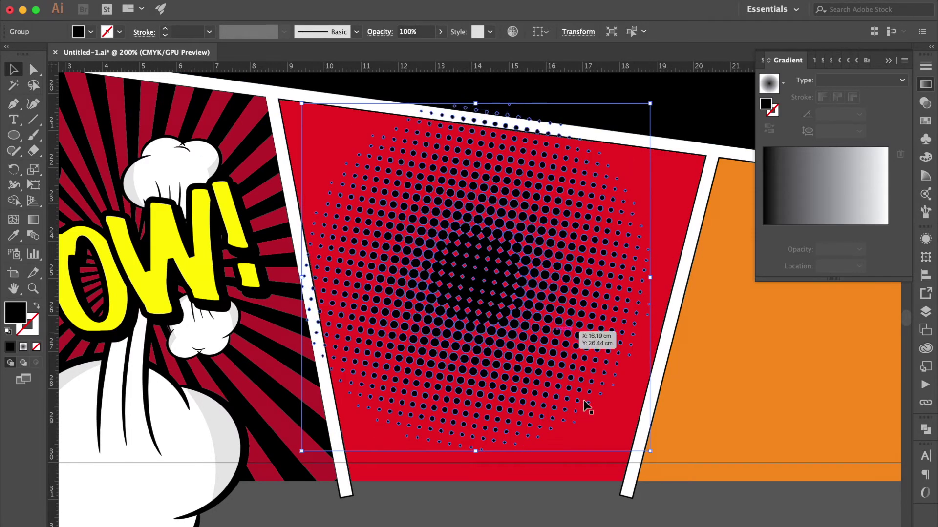
left_click_drag(475, 455, 475, 470)
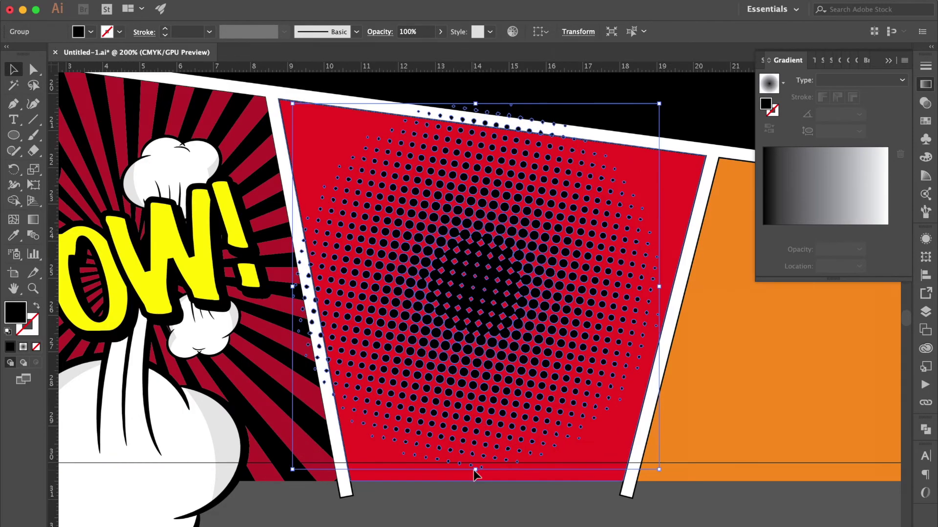
left_click_drag(507, 355, 510, 360)
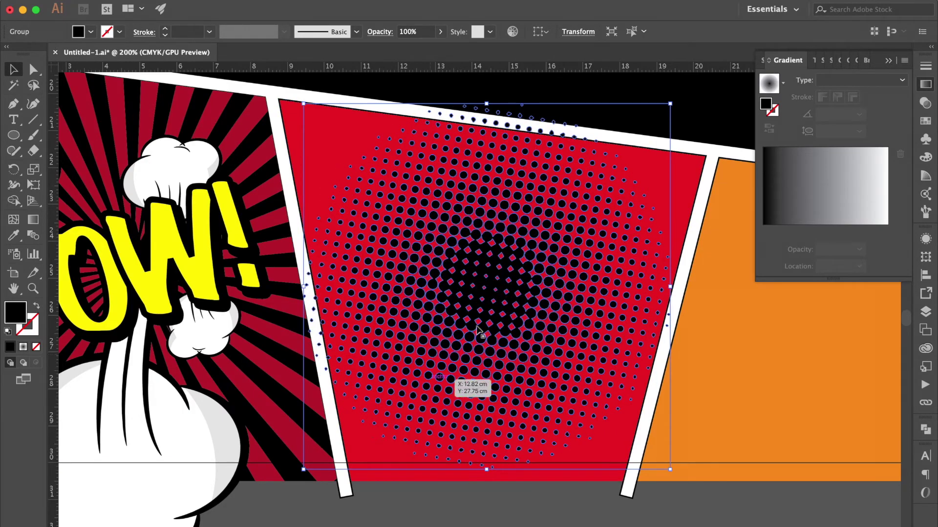
left_click(14, 136)
left_click(81, 151)
Draw a rounded rectangle over the panel, tighten its corners, and reshape it wider and shorter.
mouse_move(413, 146)
left_mouse_down()
mouse_move(561, 367)
mouse_move(575, 373)
left_mouse_up()
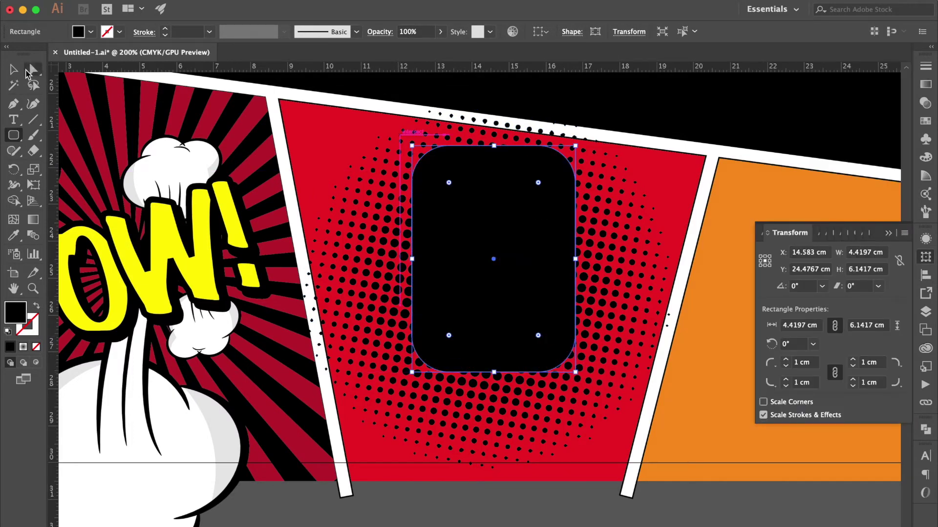
left_click(28, 72)
left_click_drag(450, 184, 429, 163)
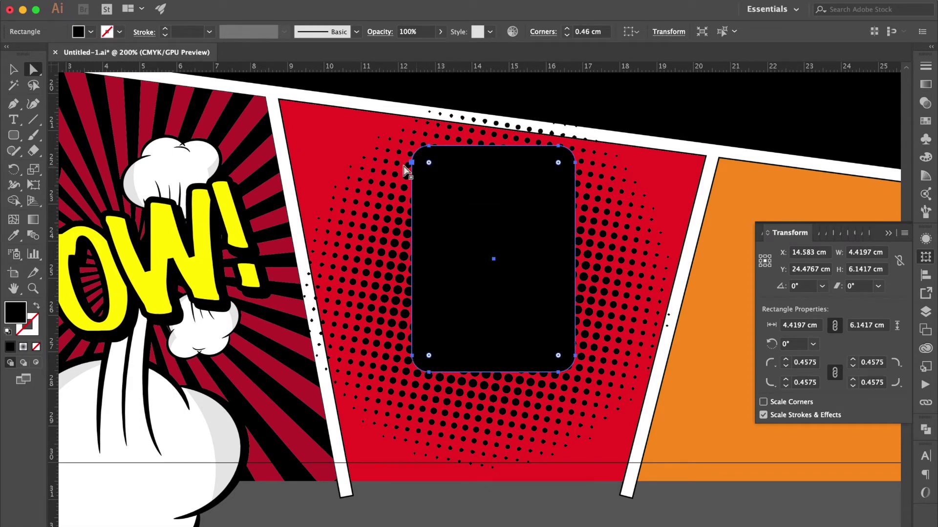
left_click(14, 72)
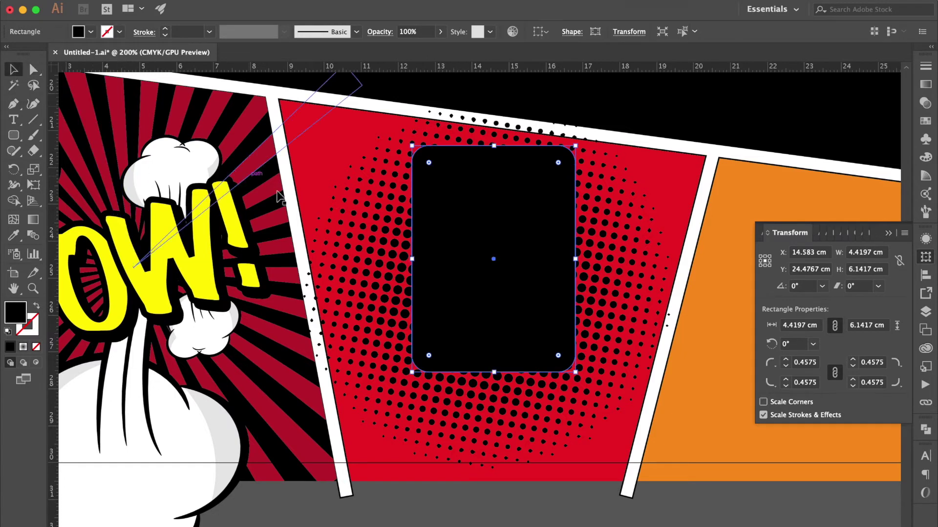
left_click_drag(576, 259, 588, 259)
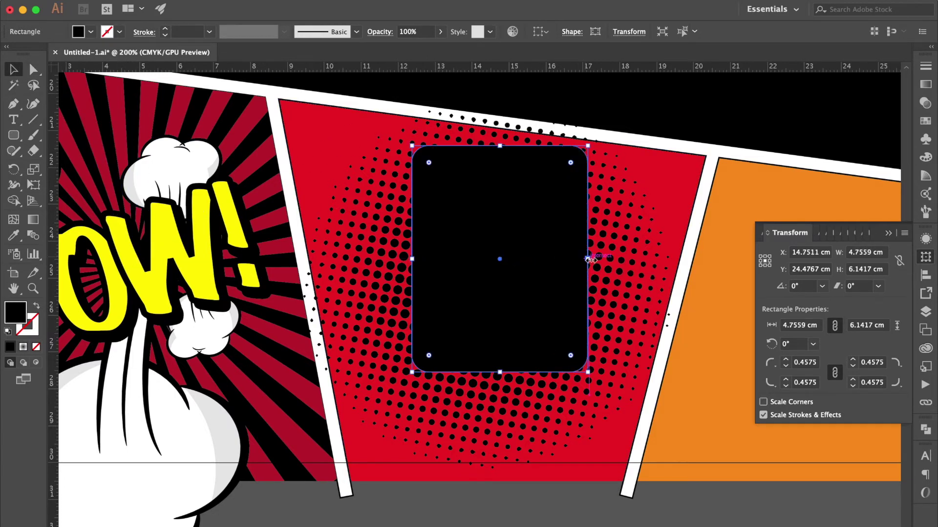
left_click_drag(589, 372, 609, 350)
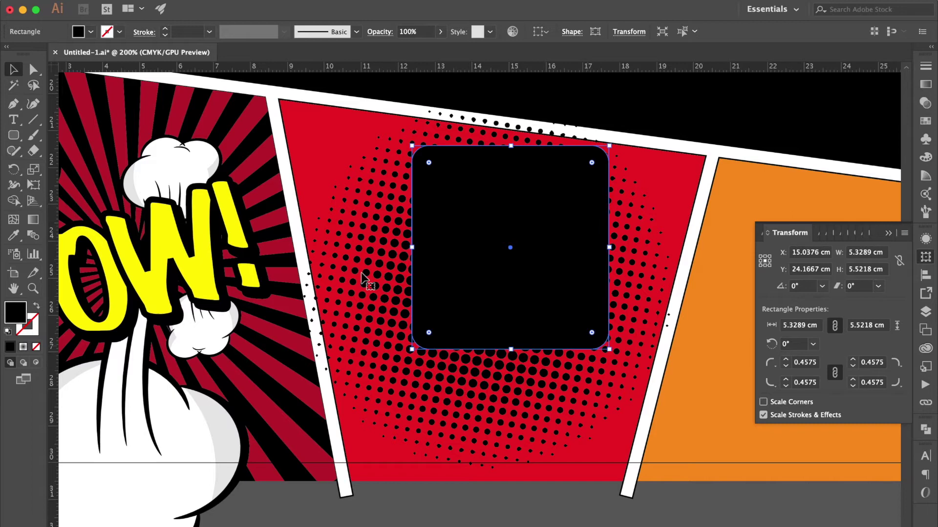
Draw a zigzag lightning-bolt tail with the Pen tool and send it behind the box.
key("p")
left_click(501, 322)
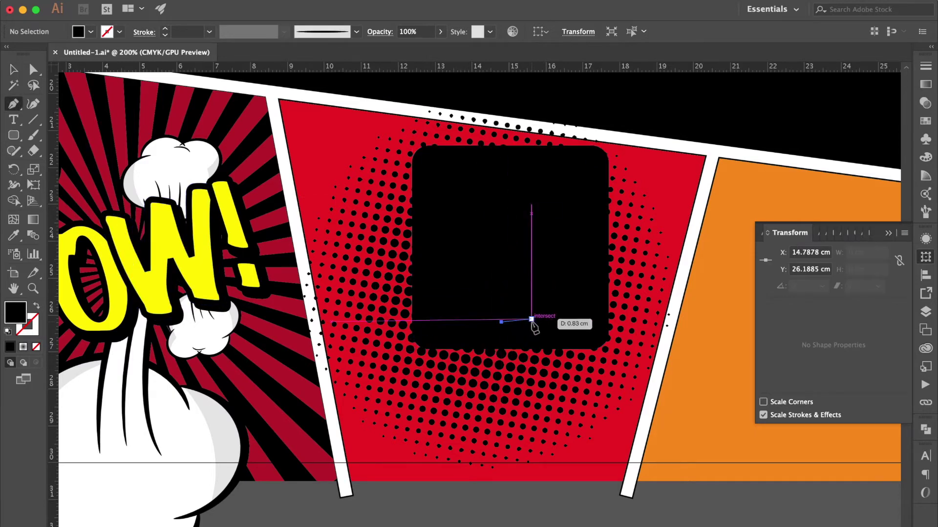
left_click(533, 323)
left_click(506, 385)
left_click(530, 378)
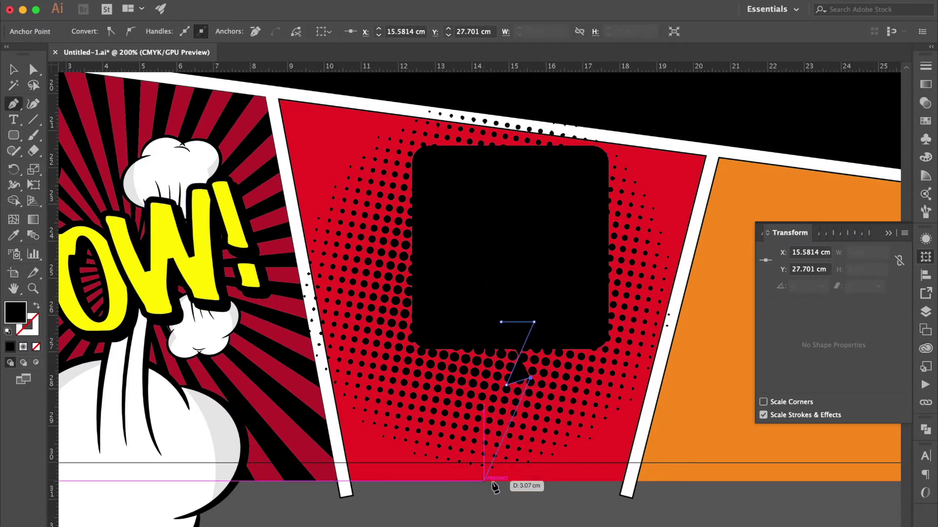
left_click(465, 479)
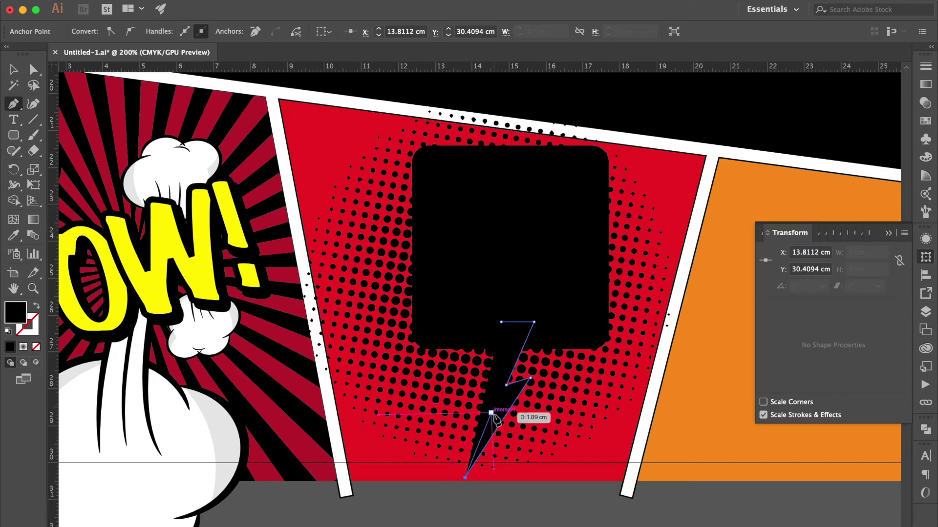
left_click(495, 409)
left_click(476, 426)
left_click(501, 323)
key("v")
key("ctrl+[")
Select the rounded box and open Effect > Distort & Transform > Free Distort.
left_click(440, 192)
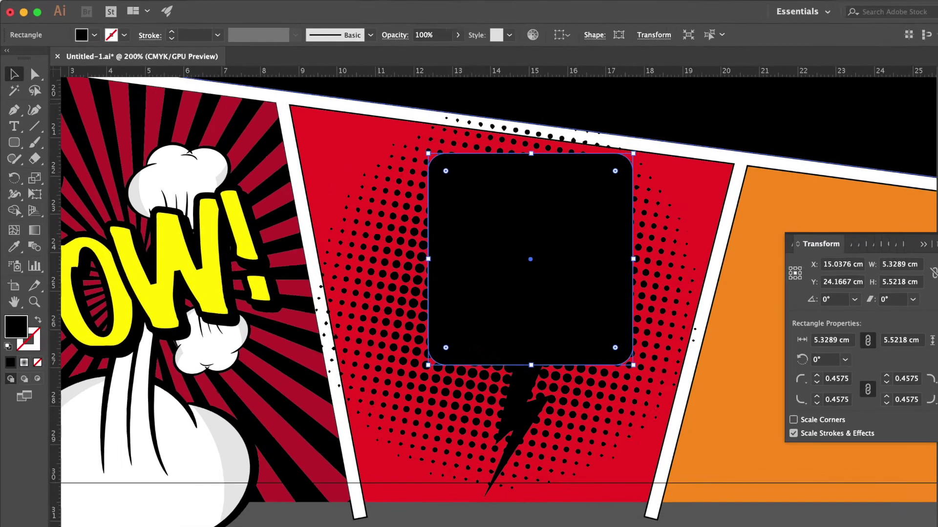
left_click(442, 13)
mouse_move(348, 153)
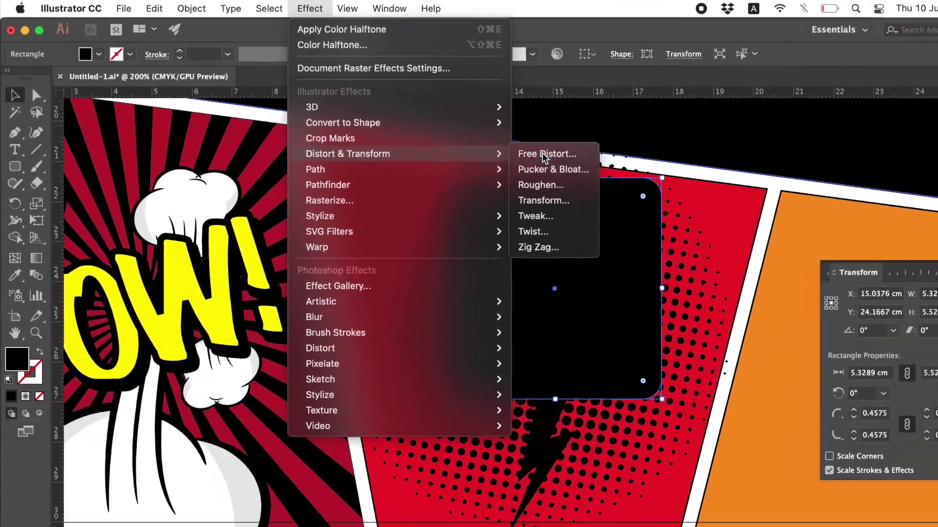
left_click(549, 155)
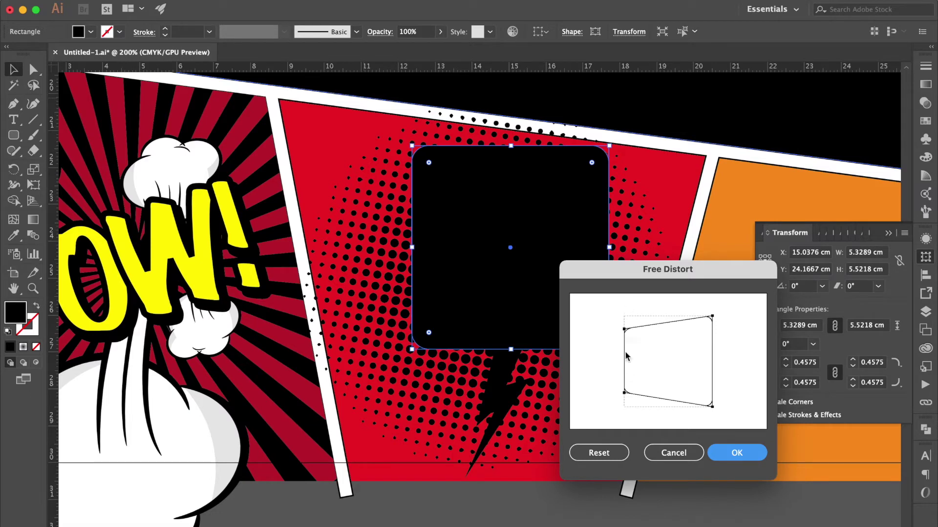
Apply Free Distort to the box, expand its appearance, fill it cyan, tilt it about 20°, and widen it.
left_click(736, 453)
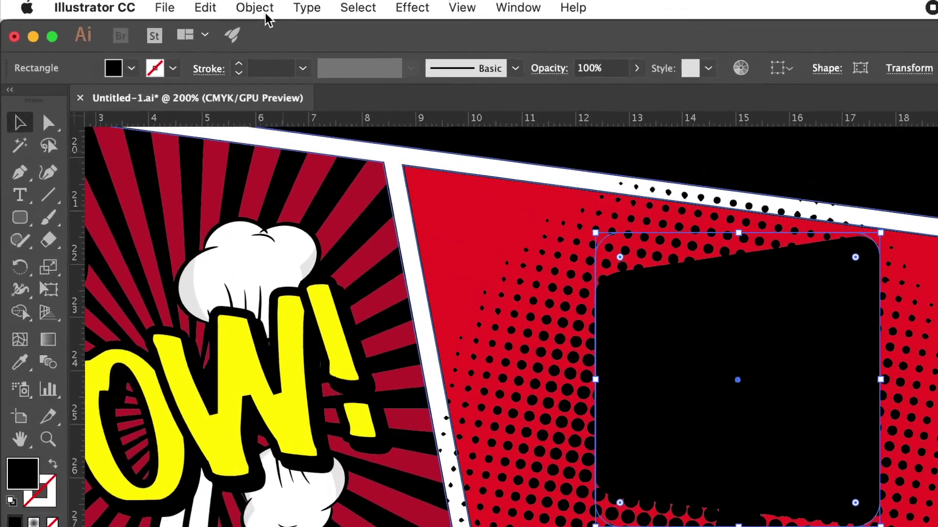
left_click(180, 2)
key("Return")
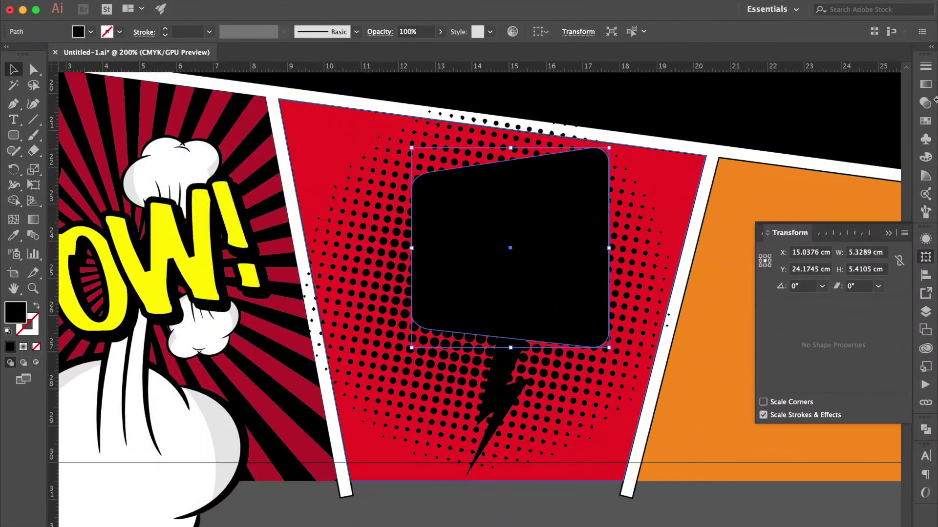
left_click(928, 124)
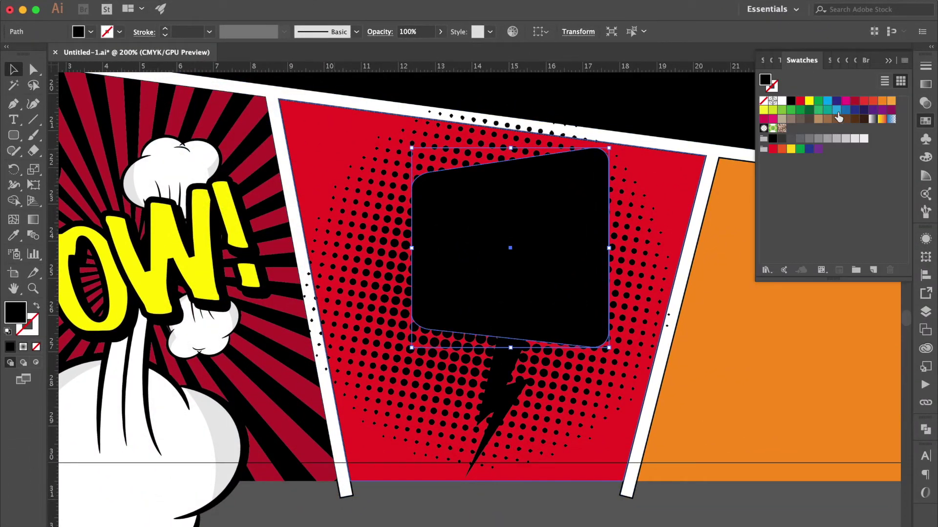
left_click(827, 101)
mouse_move(624, 279)
left_mouse_down()
mouse_move(634, 238)
mouse_move(640, 256)
left_mouse_up()
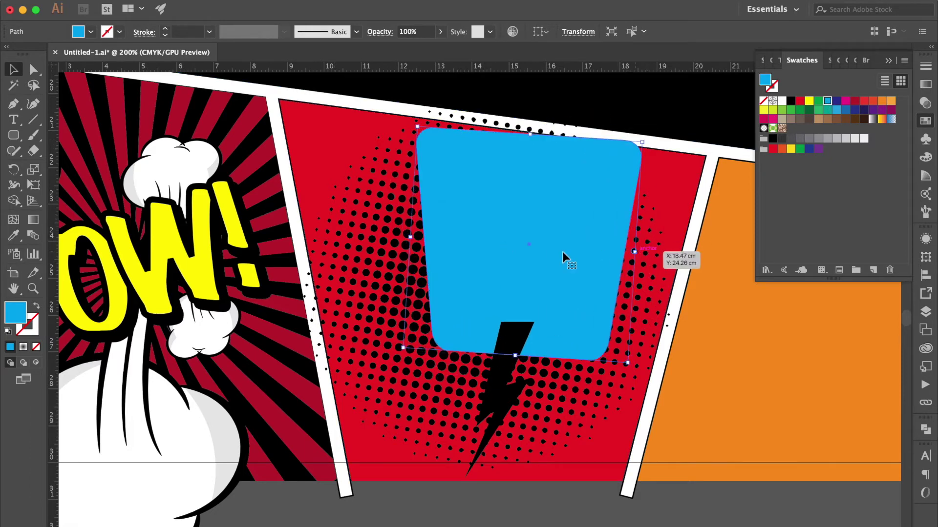
left_click_drag(643, 258, 602, 288)
left_click_drag(401, 198, 371, 185)
left_click_drag(613, 278, 621, 281)
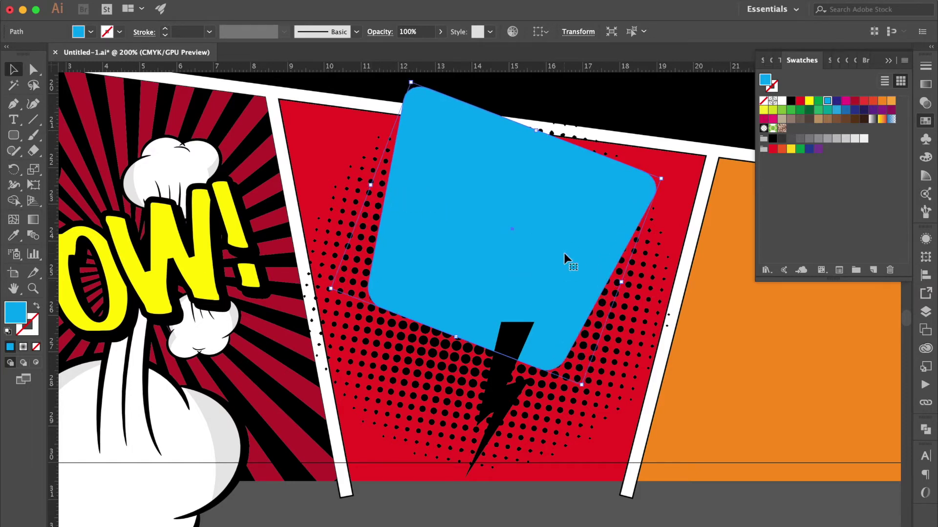
Rotate the lightning-bolt tail, fill it cyan, and position it under the bubble.
left_click(518, 388)
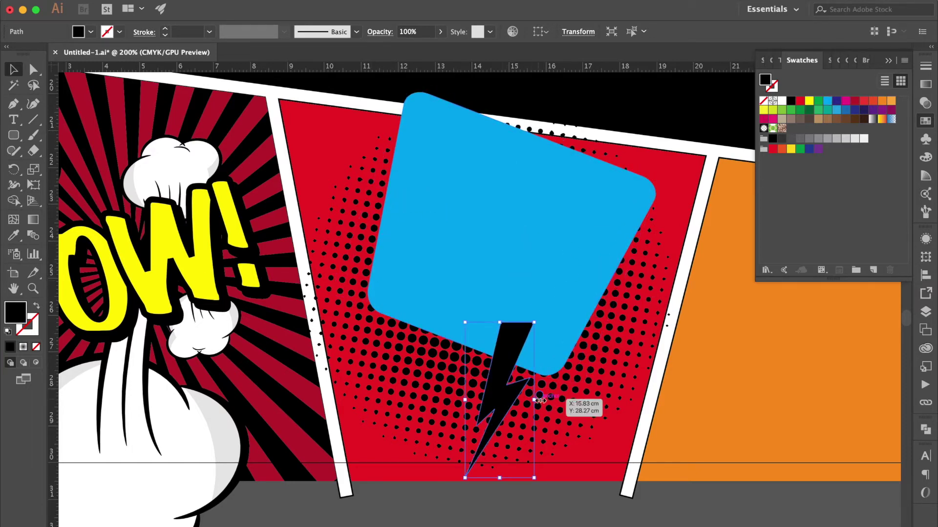
left_click_drag(542, 398, 538, 416)
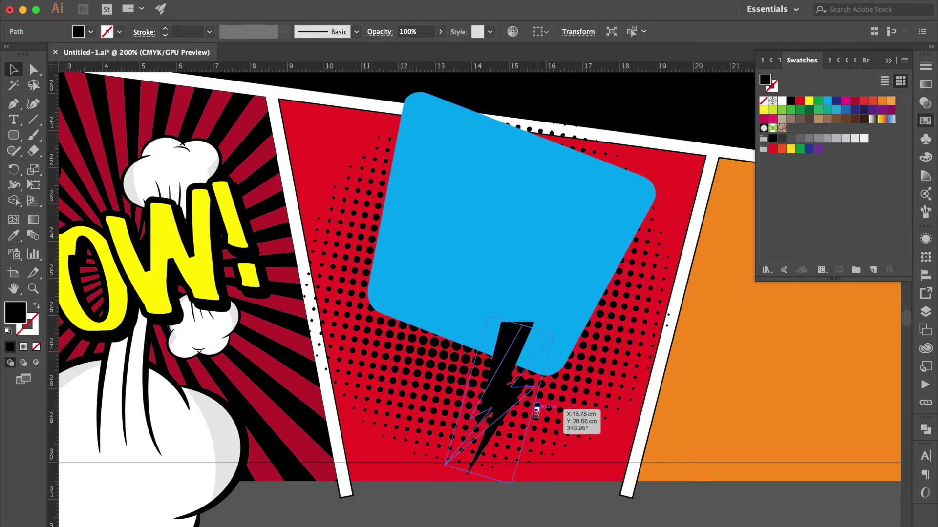
left_click(828, 101)
left_click_drag(506, 388, 471, 375)
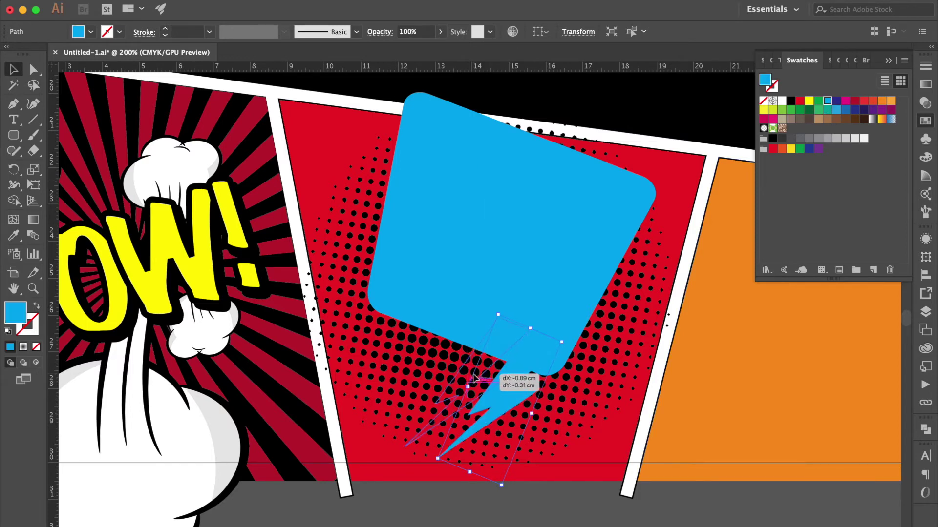
left_click_drag(534, 327, 541, 335)
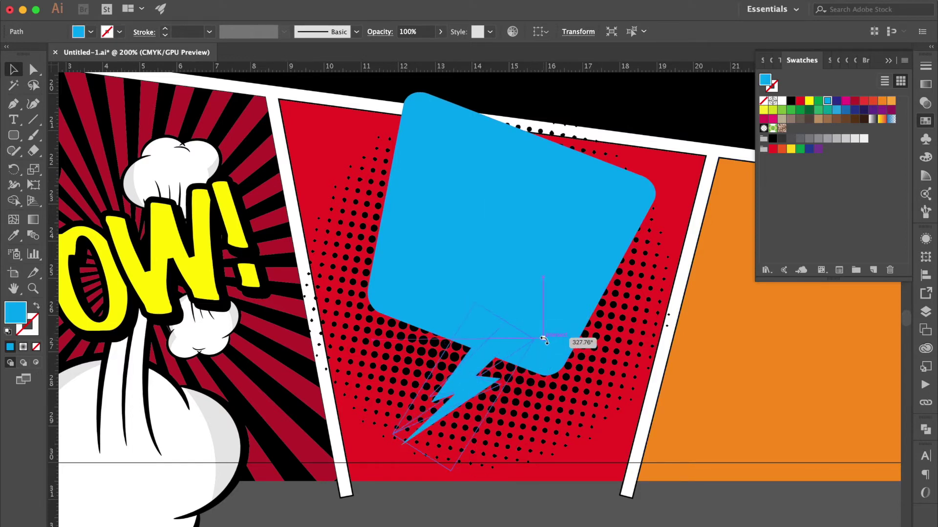
left_click_drag(486, 386, 467, 391)
key("t")
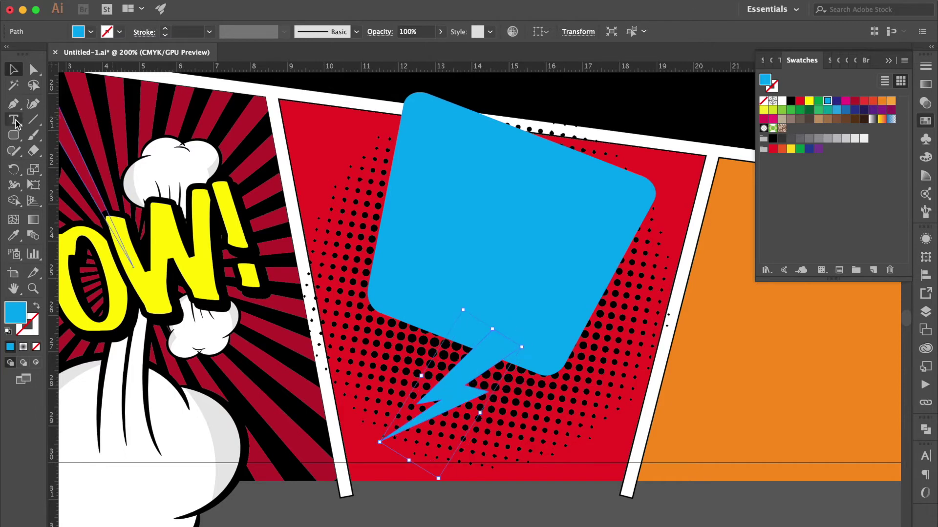
Move the HUH?! text onto the blue bubble and colour it orange.
scroll(312, 148, "up", 3)
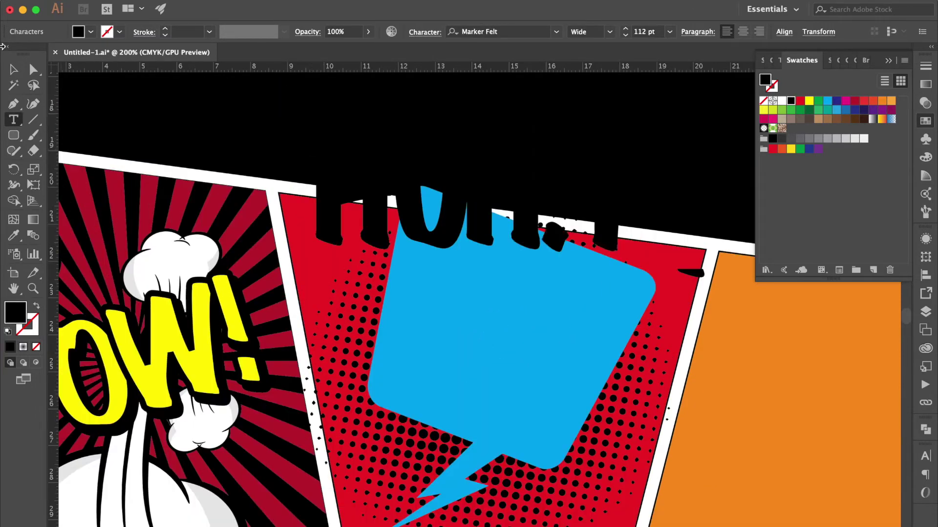
key("v")
left_click_drag(512, 172, 549, 310)
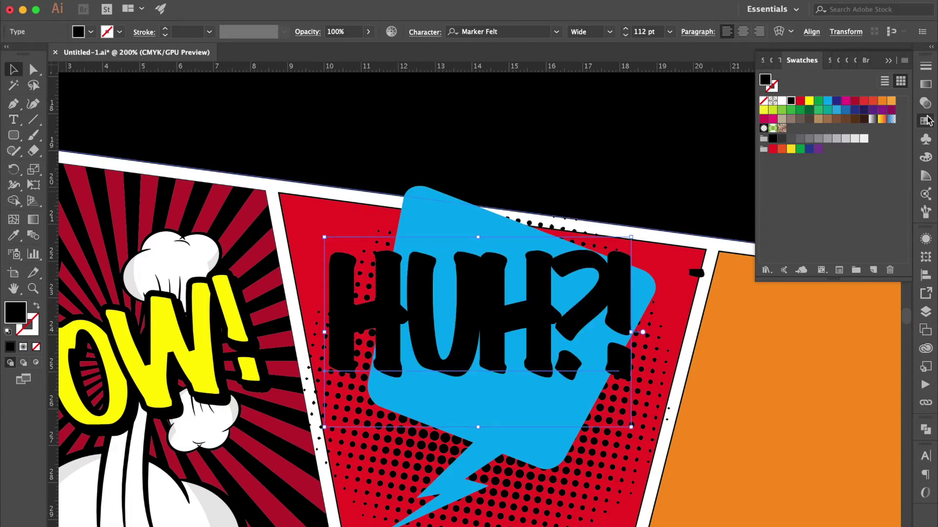
left_click(891, 101)
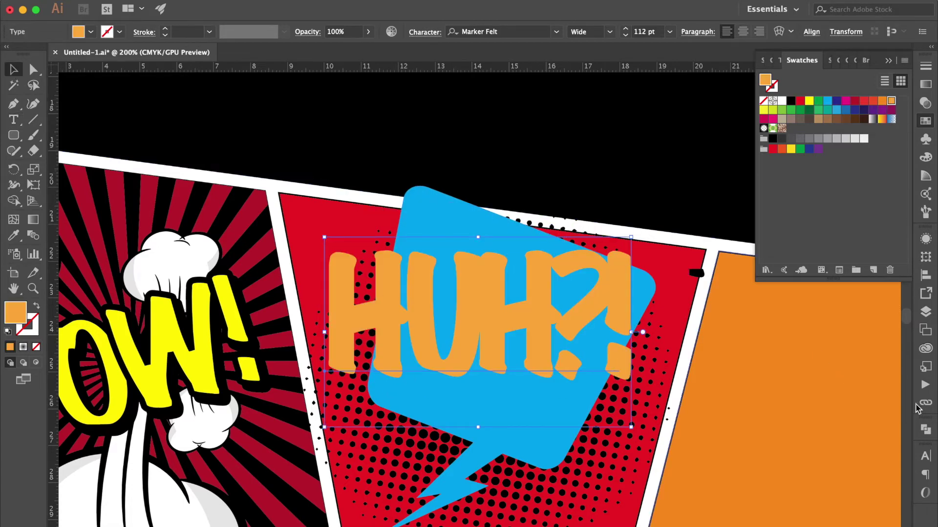
Loosen the HUH?! letter spacing with increased tracking in the Character panel.
left_click(924, 459)
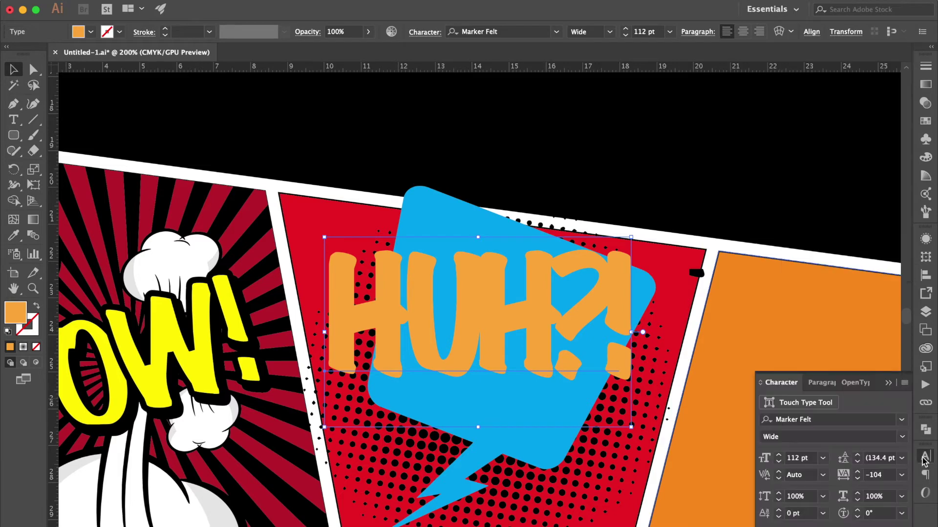
left_click(874, 475)
scroll(879, 475, "up", 10)
scroll(879, 475, "up", 13)
scroll(879, 475, "up", 14)
scroll(879, 474, "up", 12)
scroll(879, 475, "up", 13)
scroll(879, 475, "up", 6)
scroll(879, 475, "up", 6)
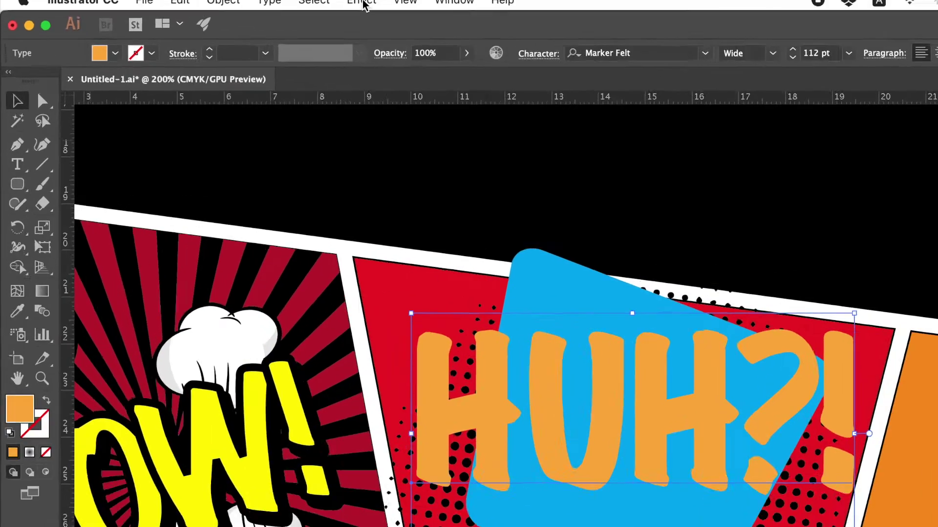
left_click(457, 12)
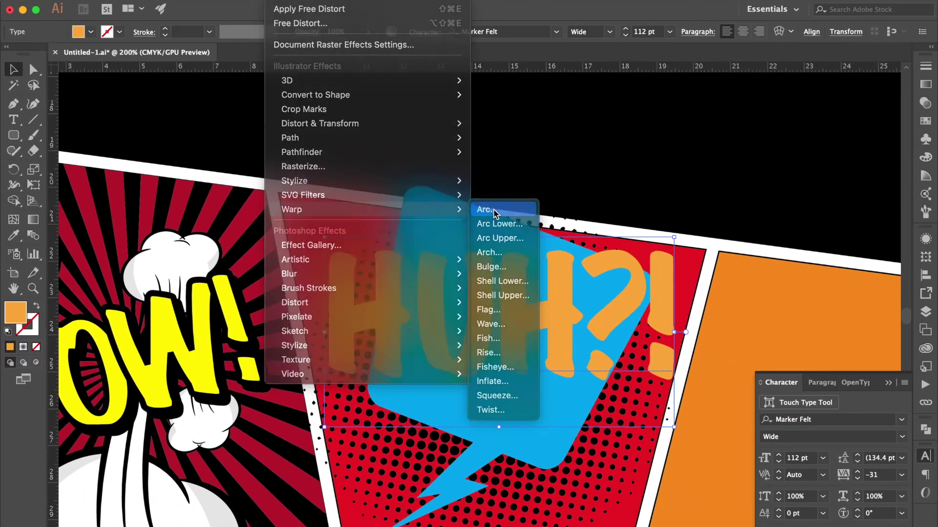
Apply an arc warp to the HUH?! text.
mouse_move(292, 210)
left_click(496, 207)
left_click(740, 345)
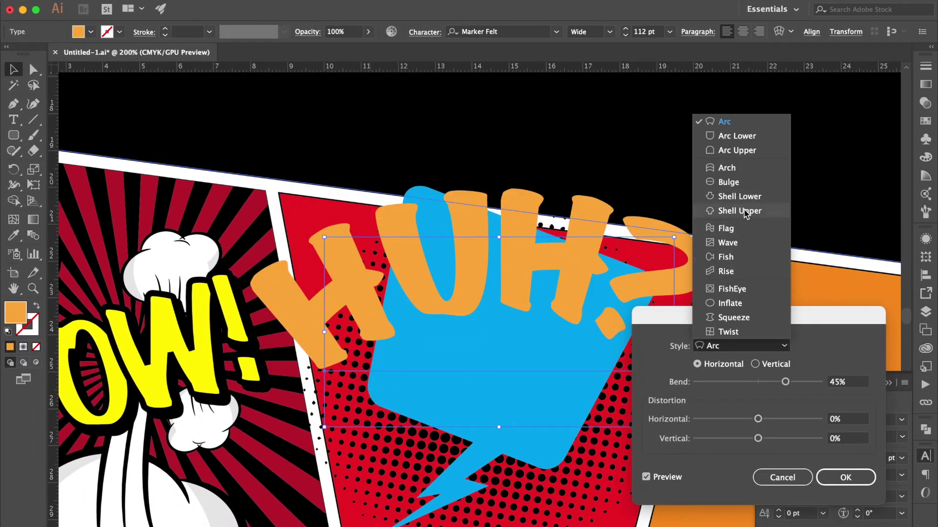
left_click(746, 211)
left_click(870, 472)
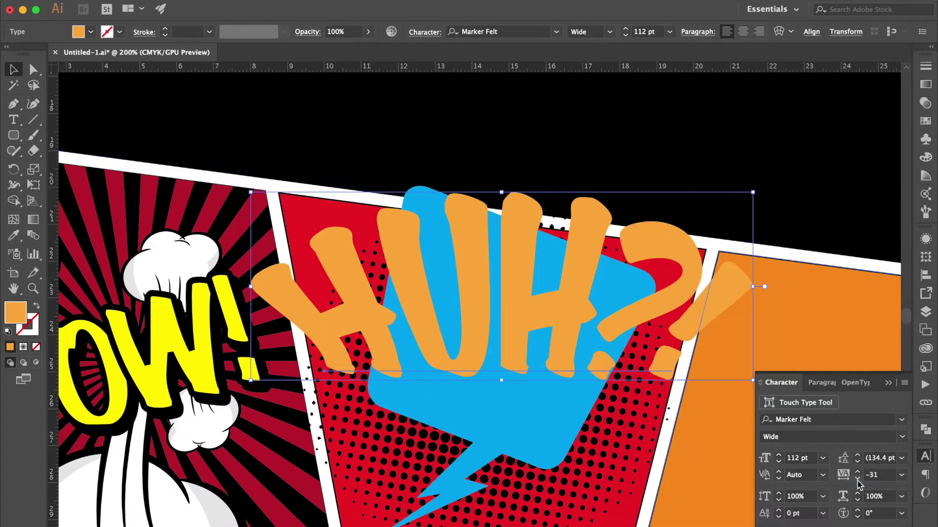
Shrink the warped HUH?! onto the bubble and expand it into editable shapes.
left_click_drag(760, 286, 592, 295)
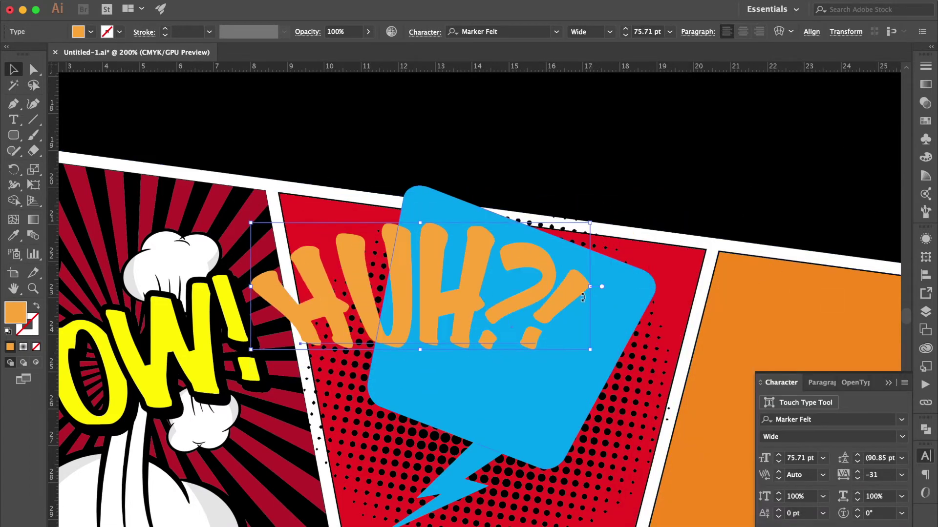
left_click_drag(329, 216, 523, 330)
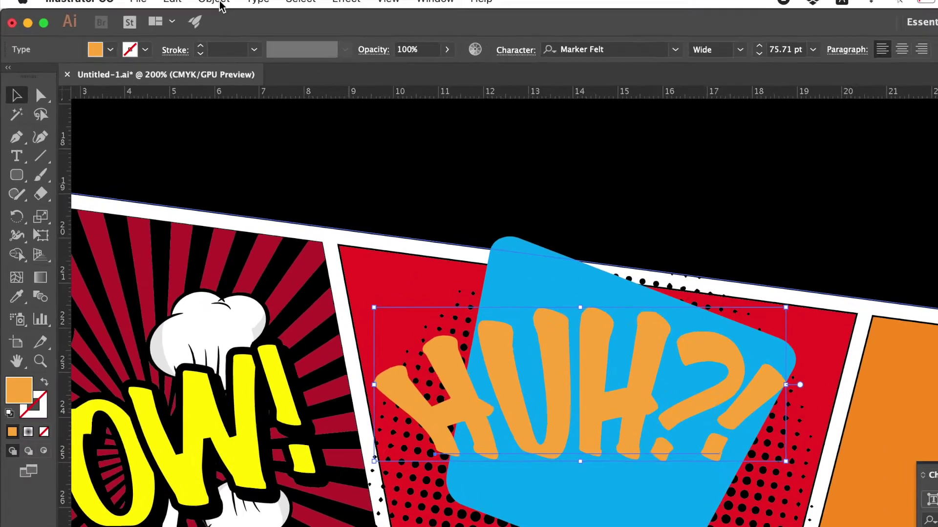
left_click(175, 0)
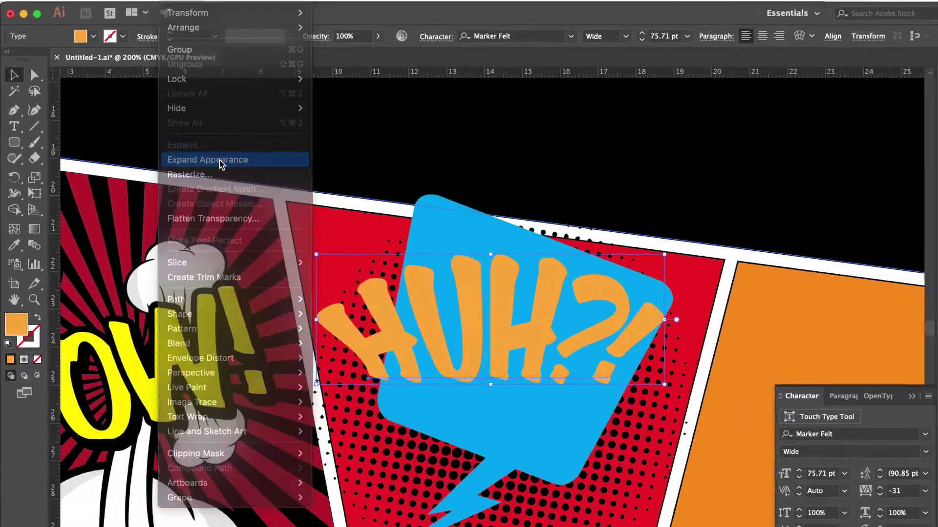
left_click(192, 162)
left_click_drag(508, 326, 515, 336)
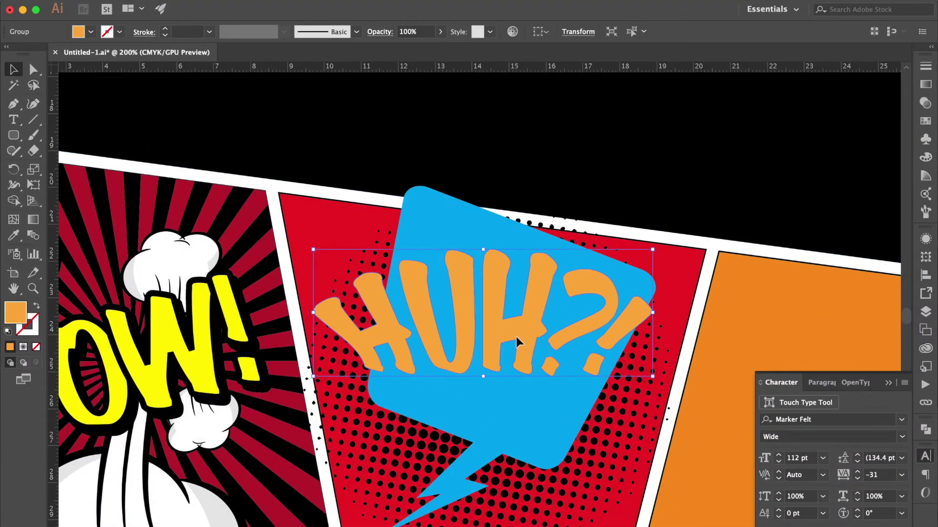
Give the HUH?! lettering a 2 pt outline and a black fill.
left_click(925, 69)
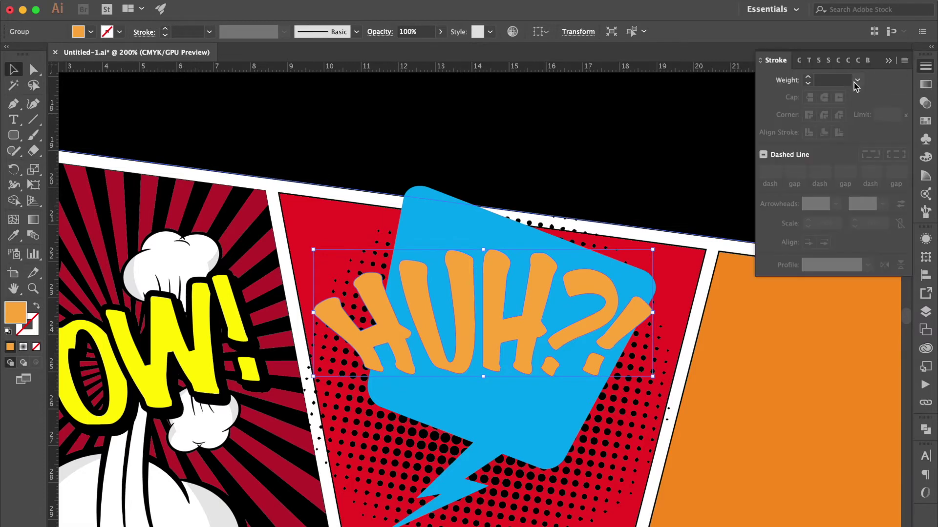
left_click(856, 81)
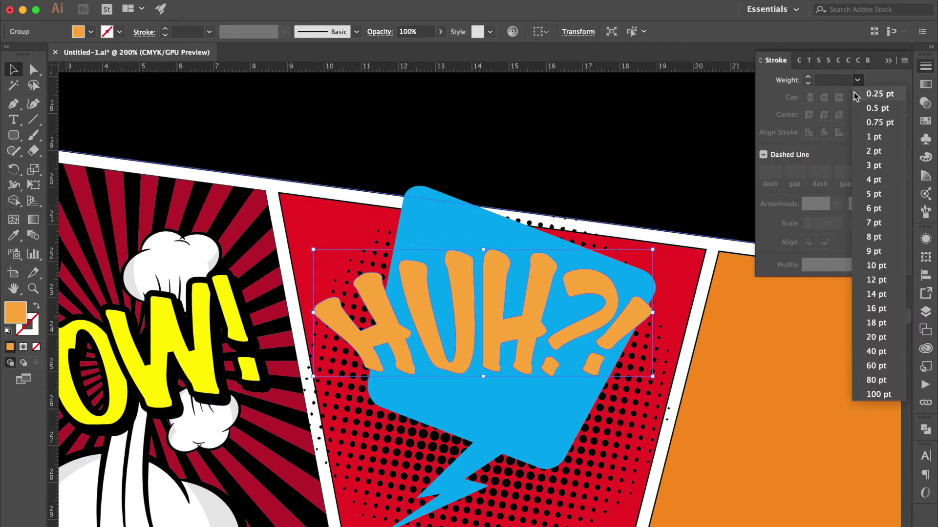
left_click(874, 152)
left_click(925, 121)
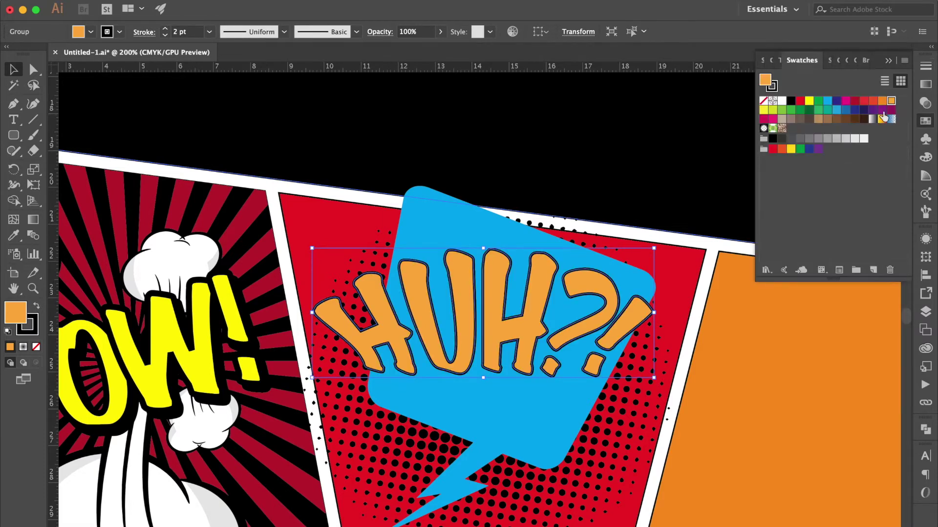
left_click(793, 107)
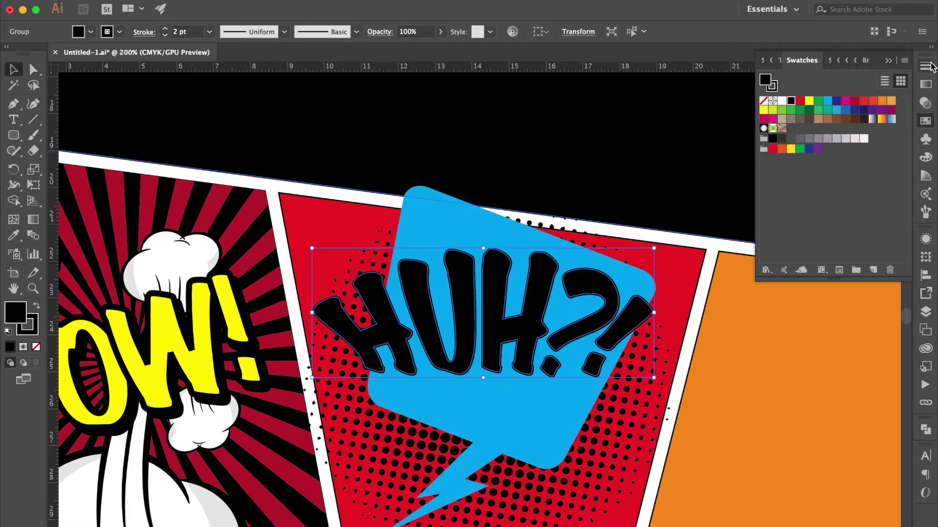
Thicken the lettering outline to 5 pt.
left_click(925, 66)
left_click(857, 80)
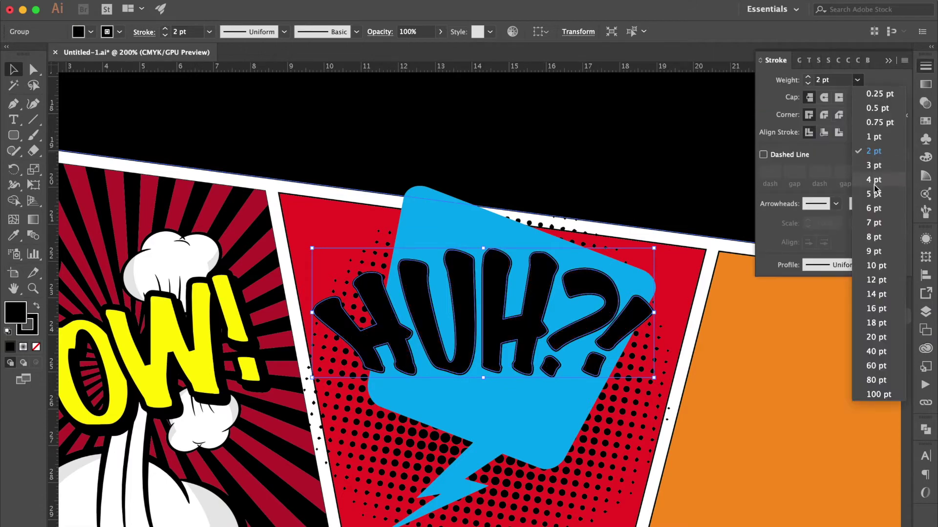
left_click(879, 201)
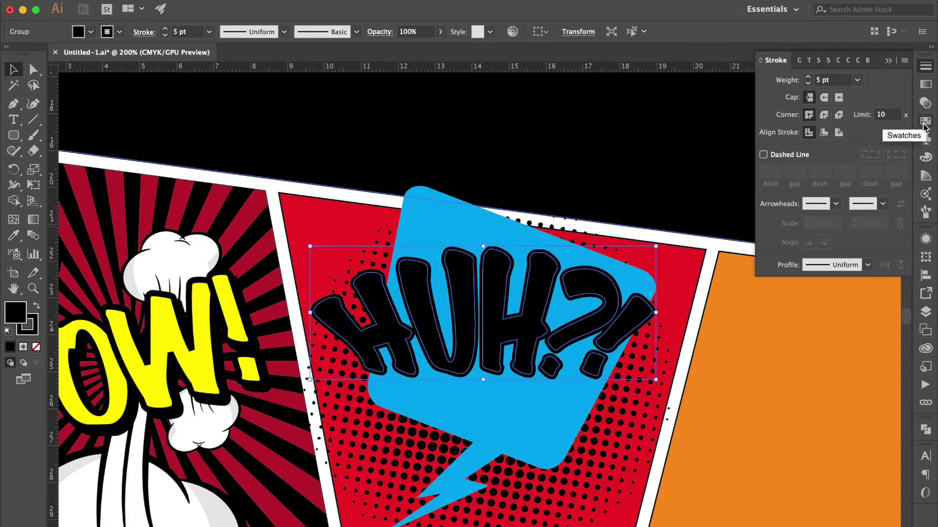
Fill the front lettering copy orange and nudge it up-right off the black shadow.
left_click(924, 122)
left_click(891, 101)
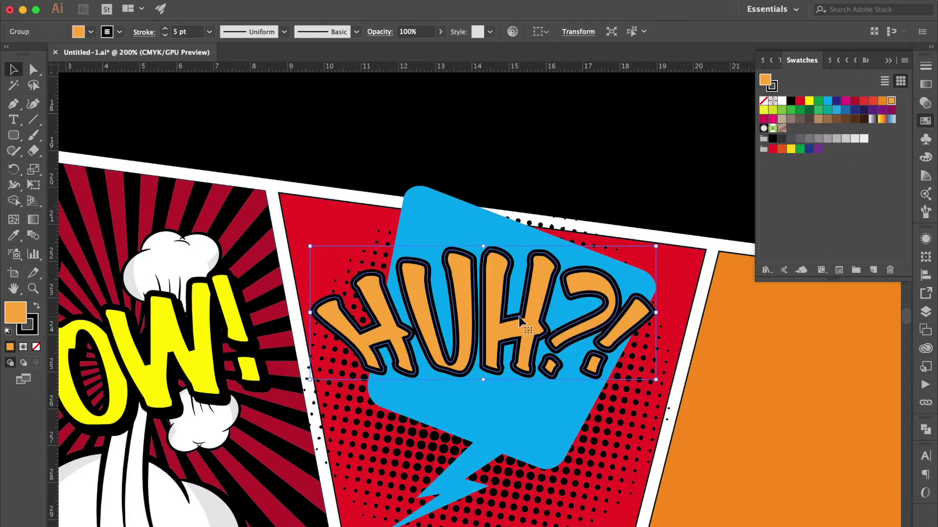
key("Up")
key("Up")
key("Up")
key("Right")
key("Right")
key("Right")
key("Up")
key("Right")
left_click(416, 454)
Enlarge the speech bubble's tail toward the lower left and fit it back against the bubble.
left_click_drag(418, 468, 492, 515)
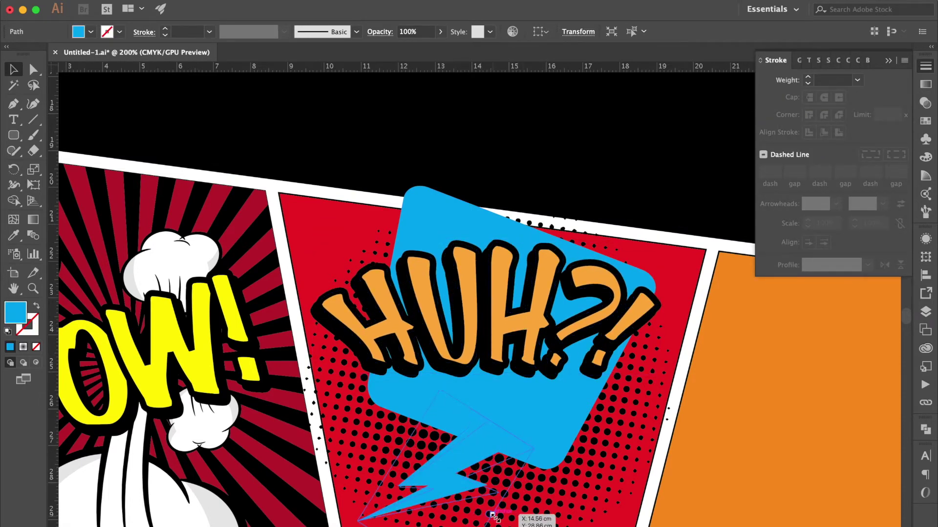
scroll(484, 512, "down", 1)
left_click_drag(387, 433, 380, 428)
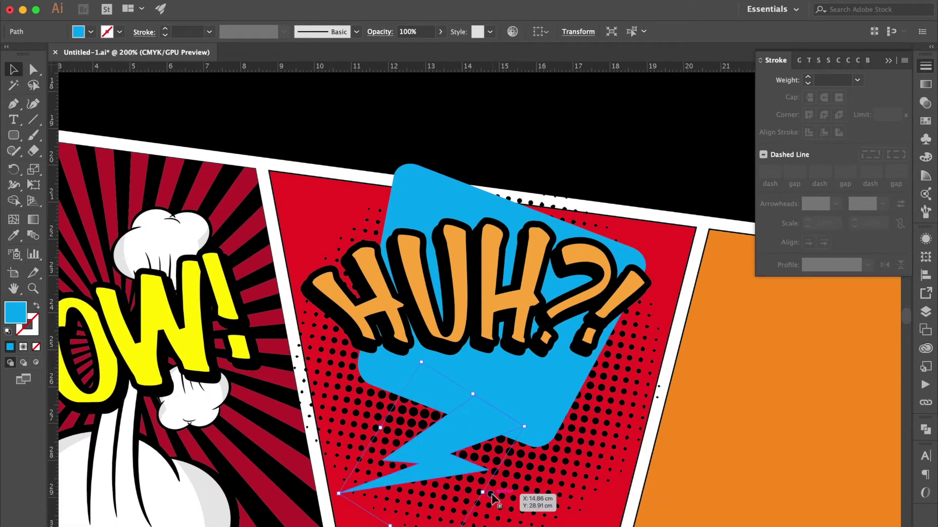
left_click_drag(493, 494, 497, 485)
left_click_drag(454, 448, 456, 455)
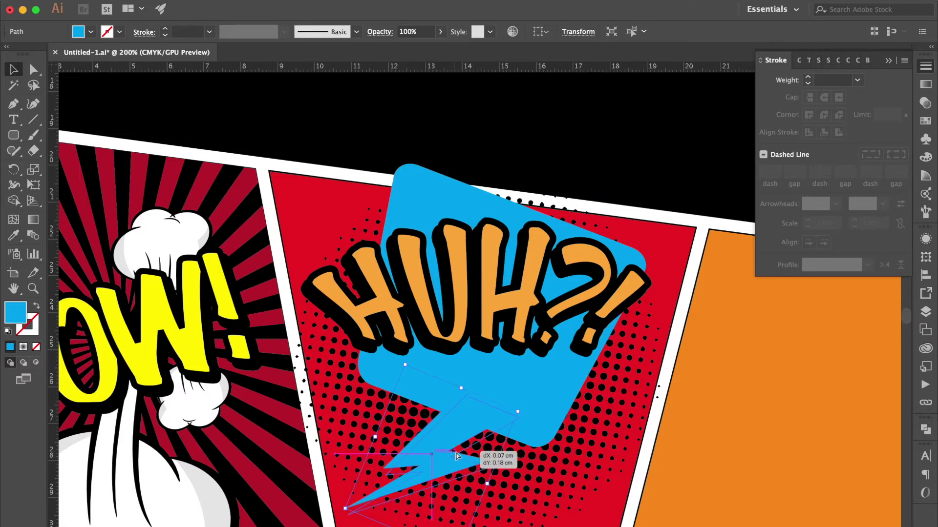
Unite the bubble and tail in Pathfinder and fill the merged shape black.
left_click(532, 390, "shift")
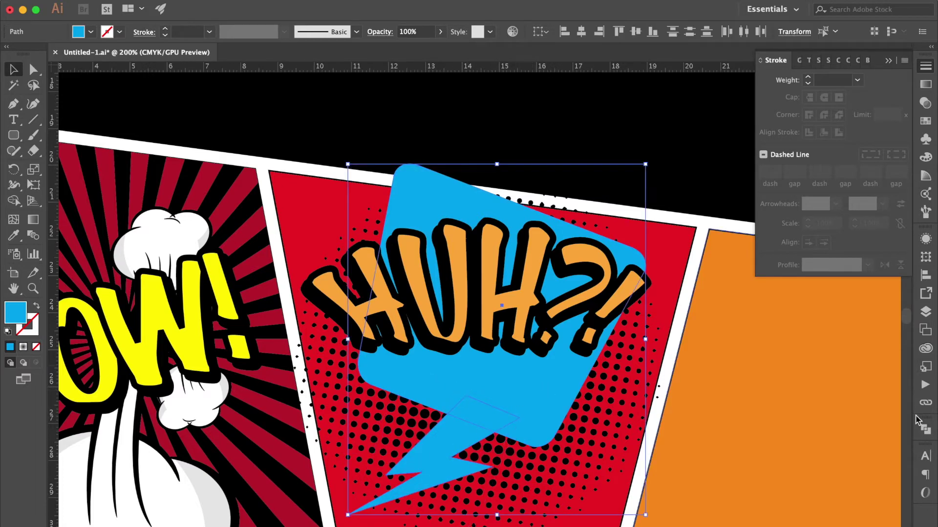
left_click(924, 432)
left_click(767, 458)
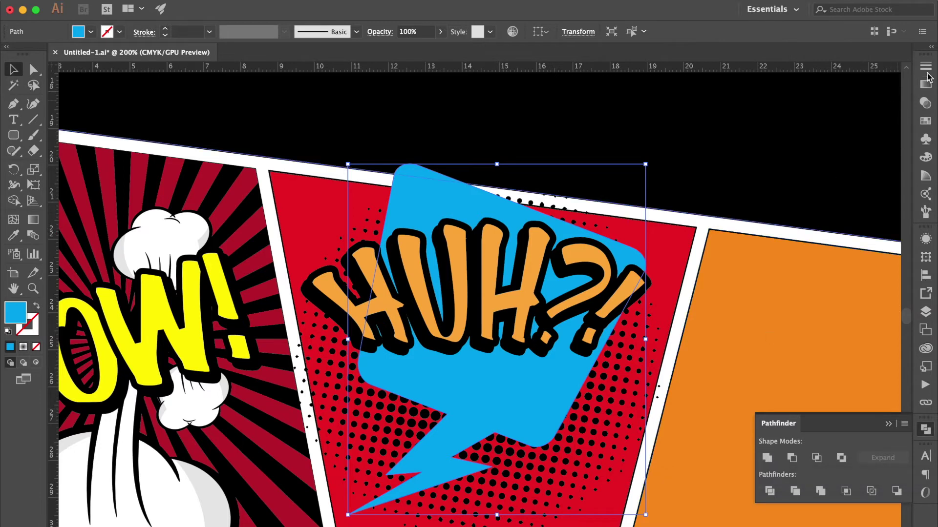
left_click(925, 122)
left_click(791, 105)
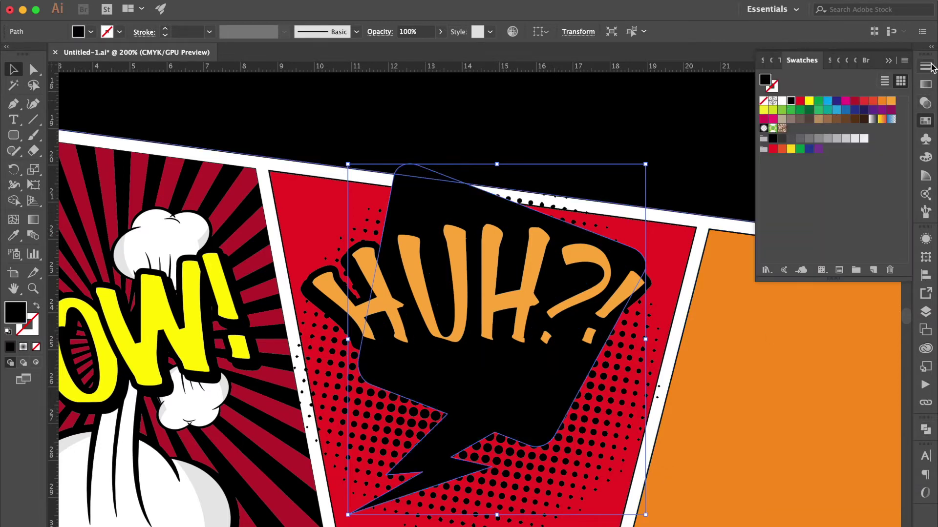
Give the bubble a 4 pt stroke aligned inside and a cyan fill.
left_click(930, 67)
left_click(857, 81)
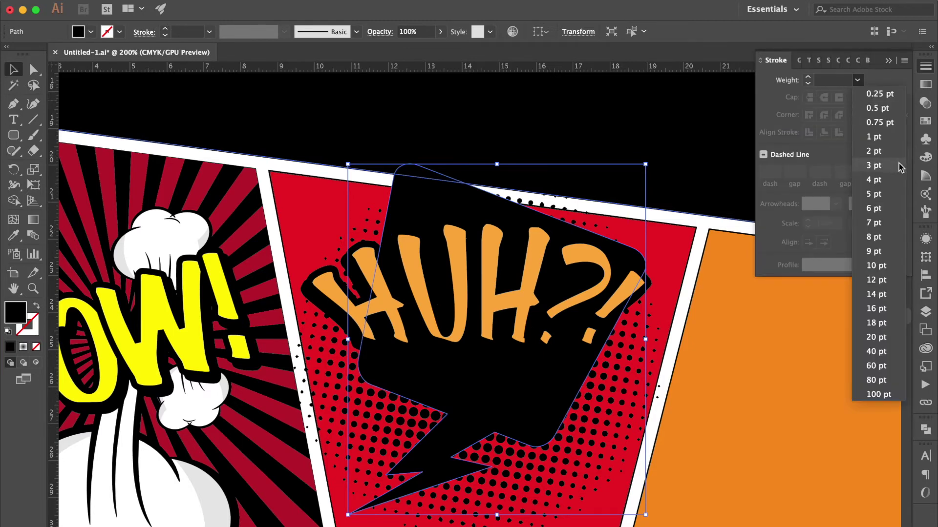
left_click(881, 184)
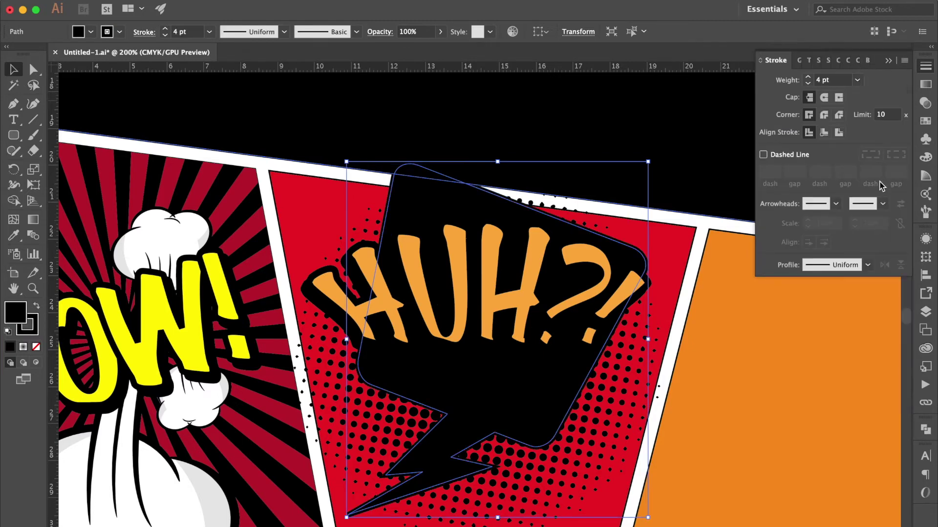
left_click(824, 132)
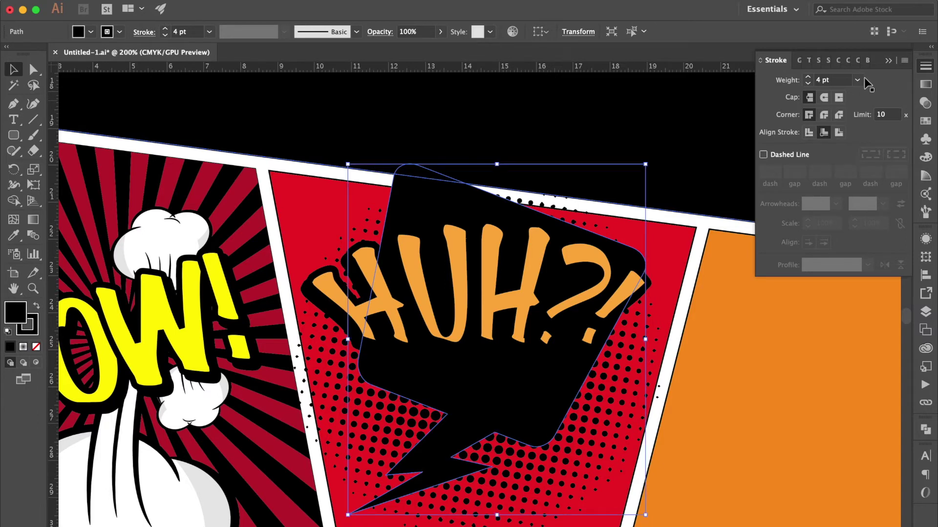
left_click(925, 121)
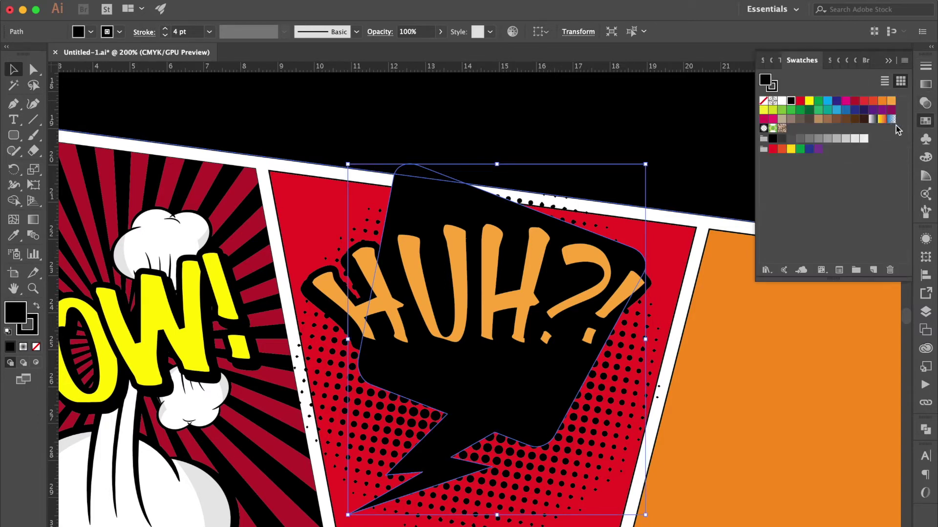
left_click(827, 102)
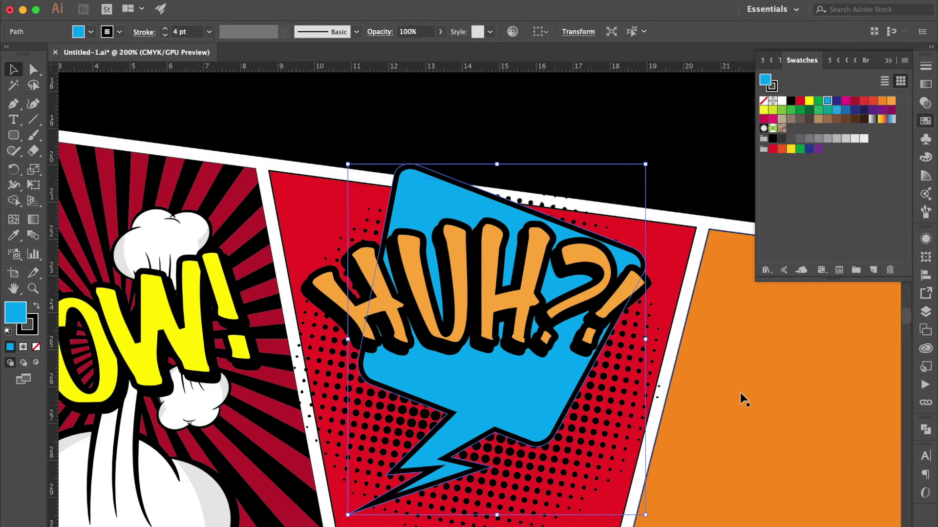
Nudge the blue bubble upward and enlarge the black backing shape slightly.
key("Up")
key("Up")
key("Up")
key("Up")
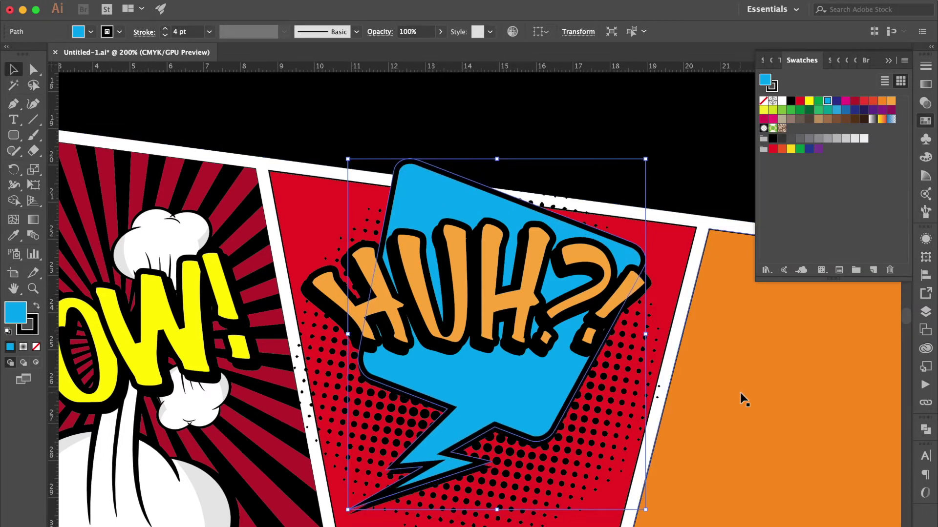
left_click_drag(655, 341, 653, 332)
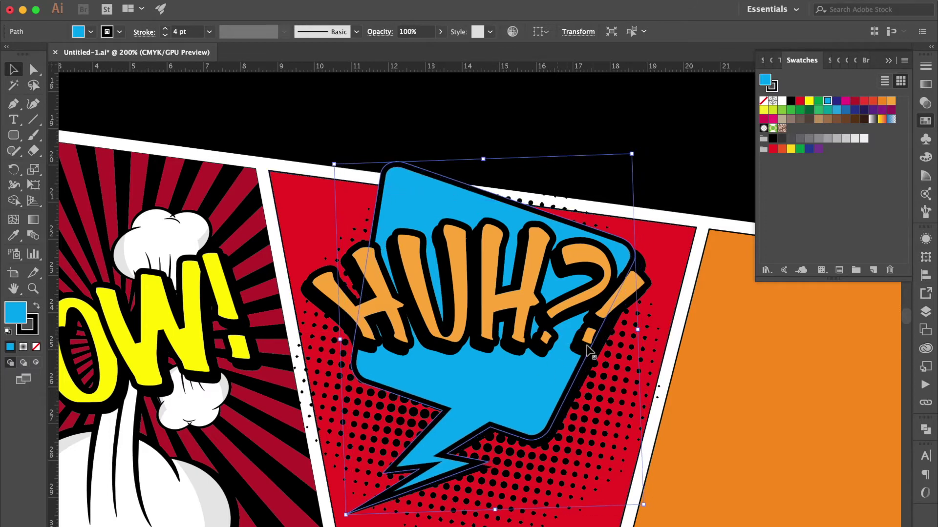
key("ctrl+z")
left_click_drag(645, 163, 651, 159)
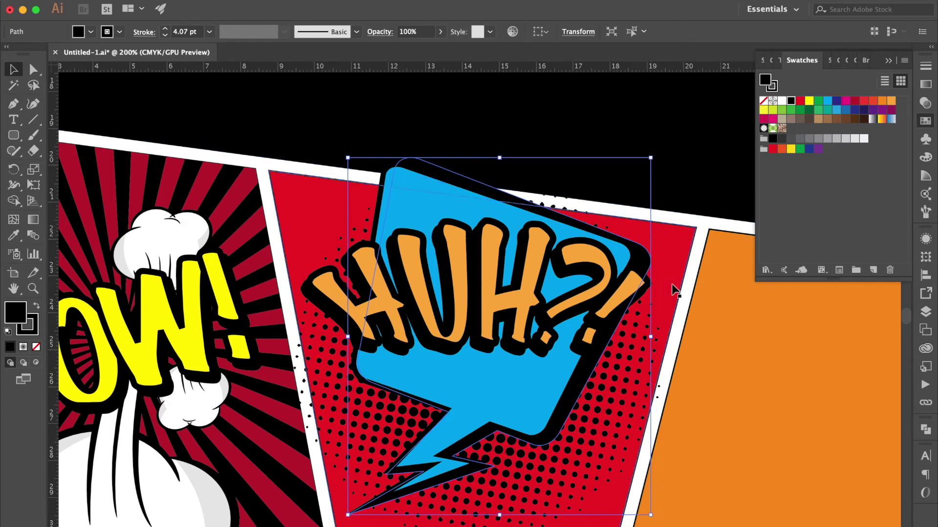
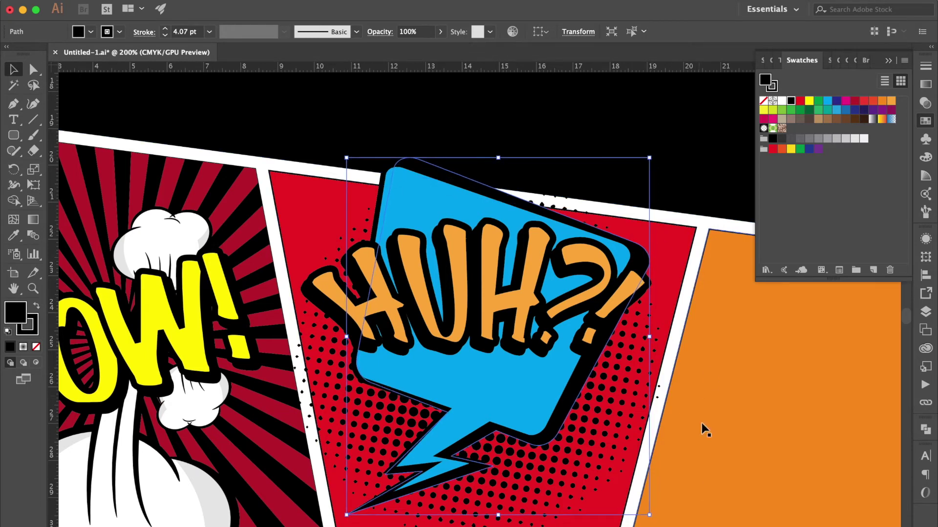
Nudge the HUH?! lettering down and expand the bubble and lettering appearance into paths.
left_click(707, 440)
key("ctrl+minus")
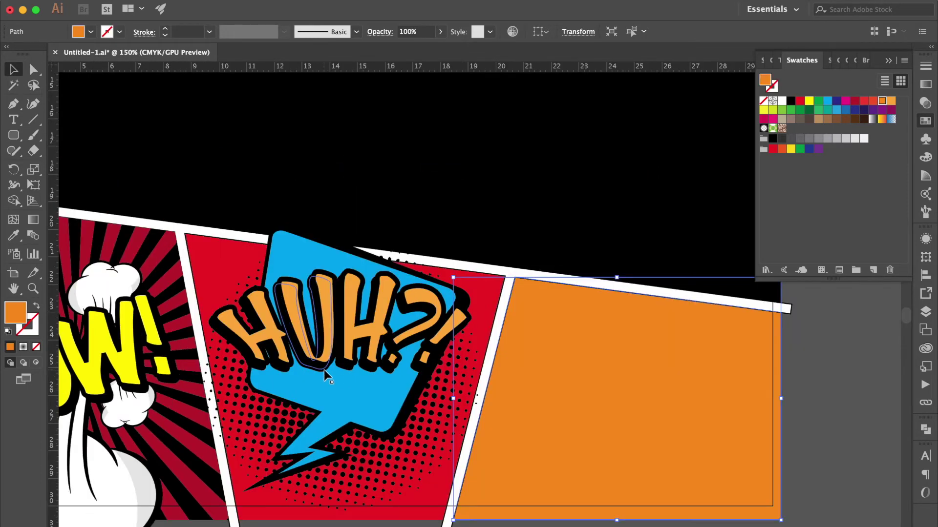
left_click(327, 361)
left_click_drag(330, 346, 331, 362)
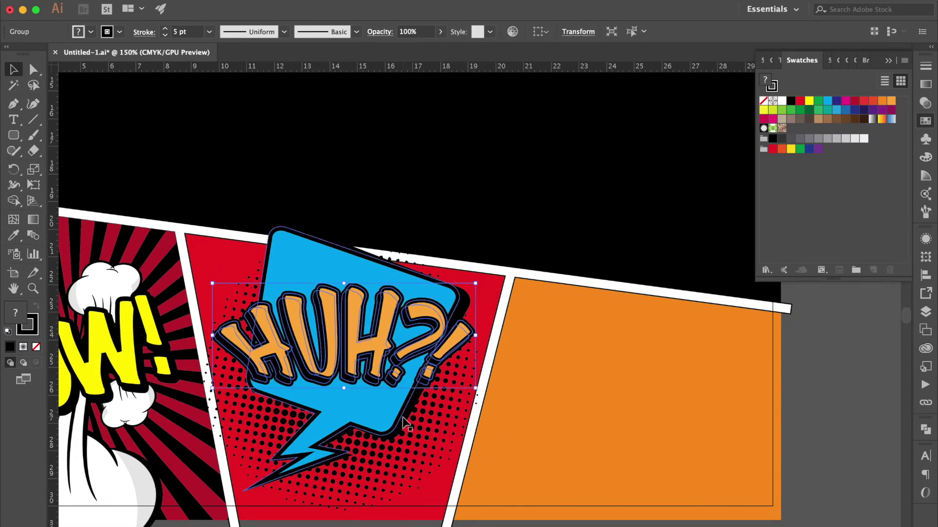
left_click(361, 412)
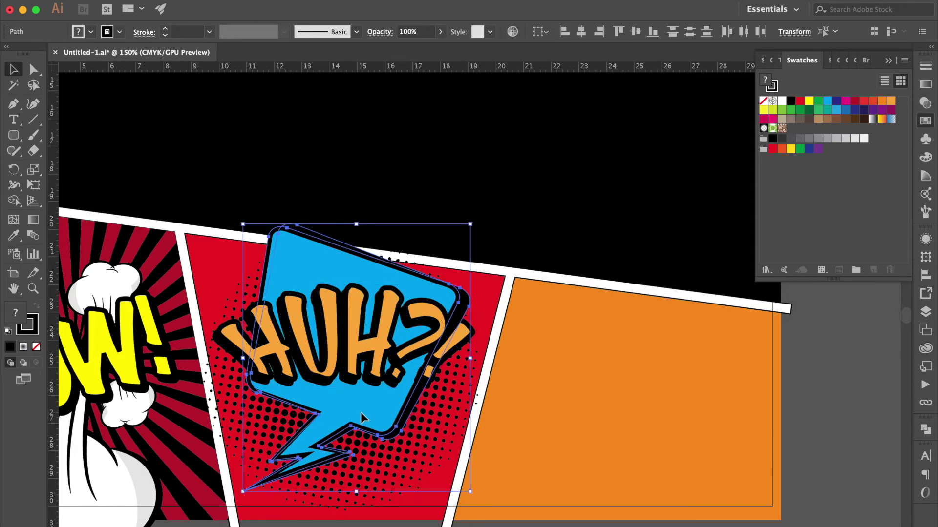
left_click(360, 412)
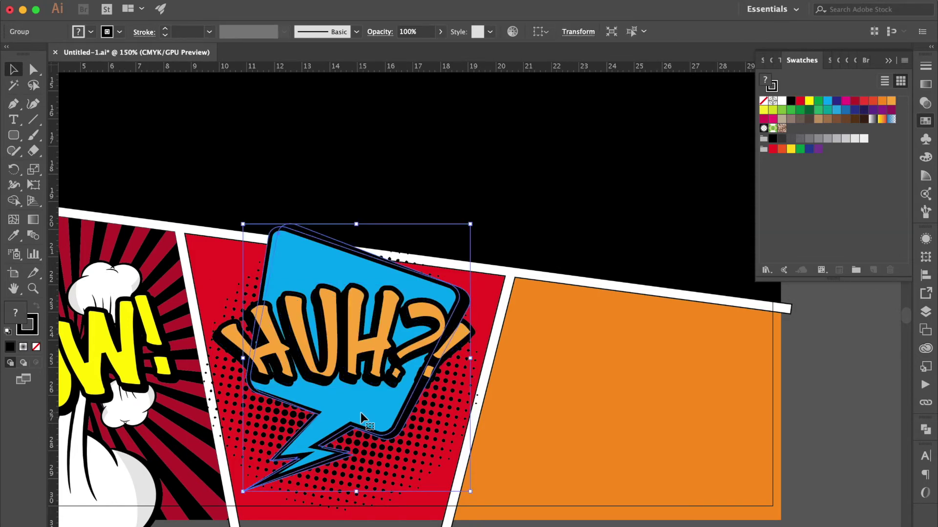
left_click(374, 346, "shift")
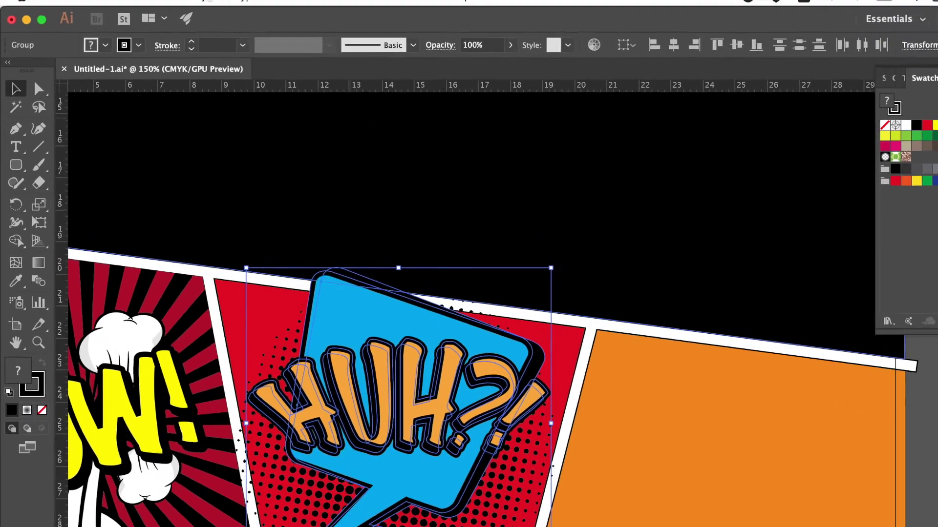
left_click(188, 2)
left_click(209, 173)
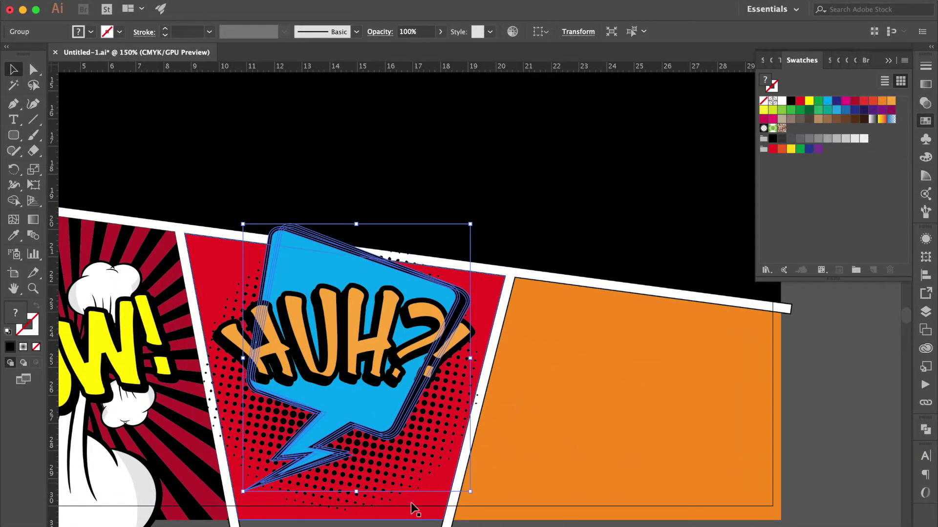
Bring the red middle panel to the front and clip the speech bubble inside it.
left_click(414, 513)
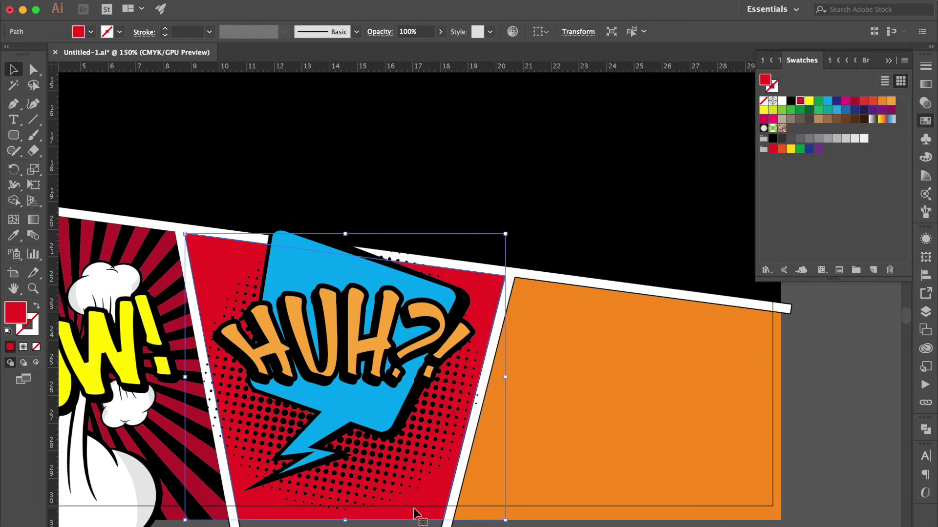
key("ctrl+shift+bracketright")
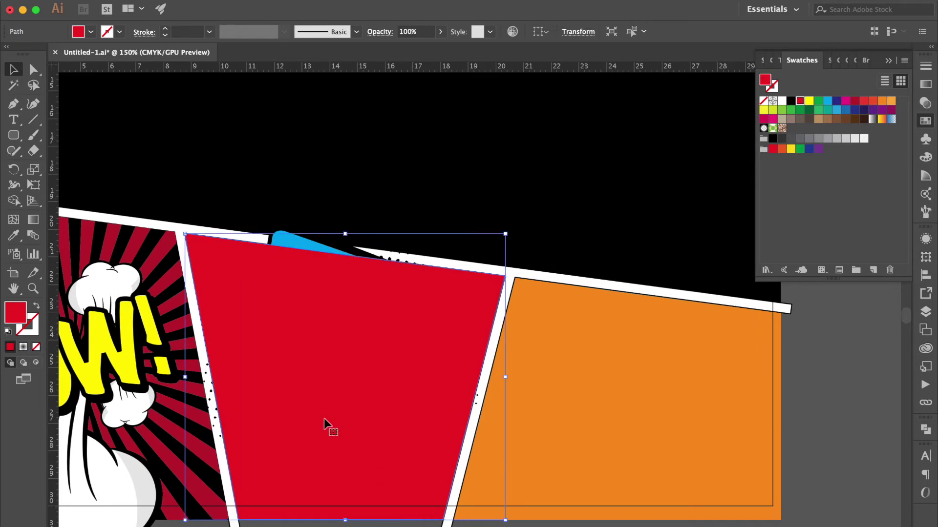
left_click(333, 250, "shift")
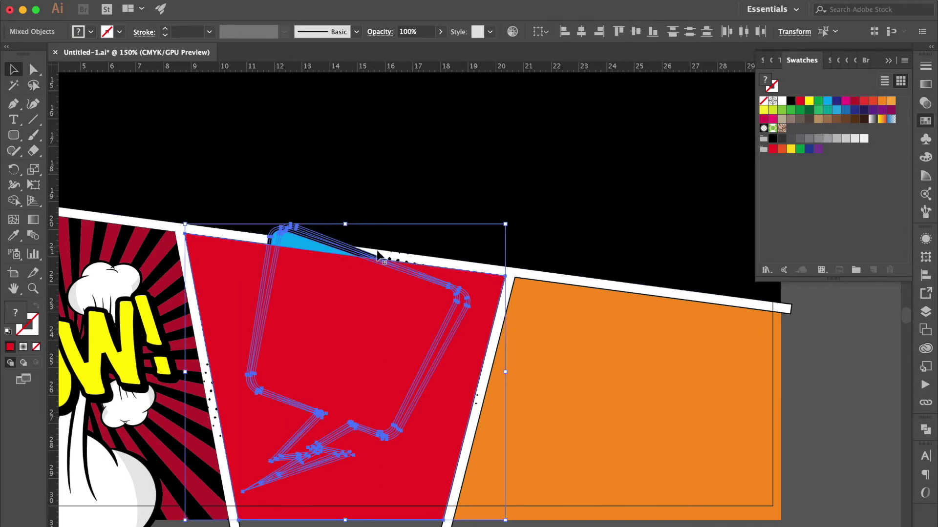
key("ctrl+equal")
key("ctrl+equal")
key("ctrl+z")
key("ctrl+7")
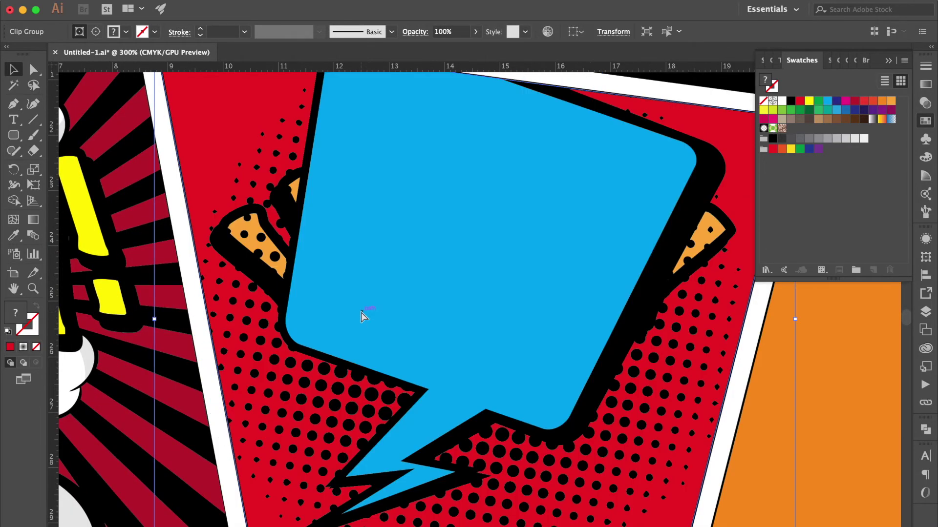
key("ctrl+minus")
key("ctrl+minus")
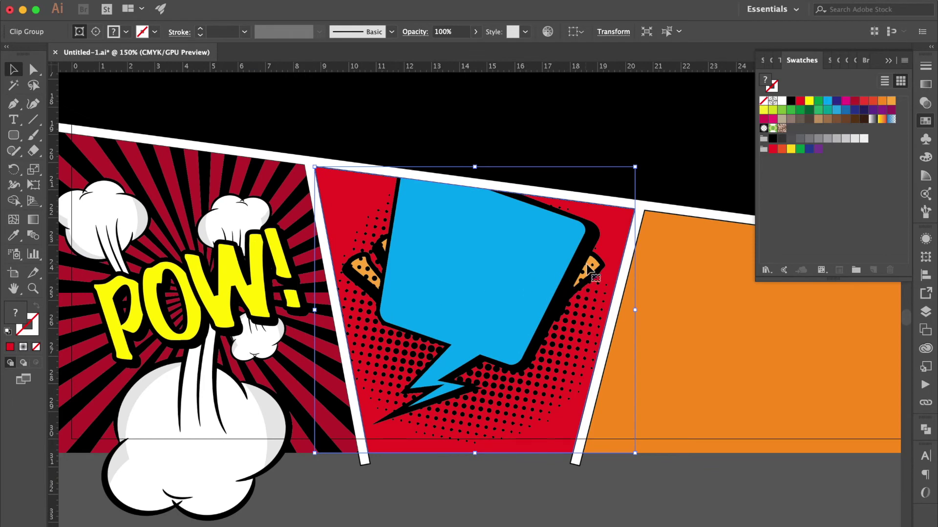
Bring the HUH?! lettering in front of the clipped bubble.
left_click(603, 266)
key("ctrl+shift+bracketright")
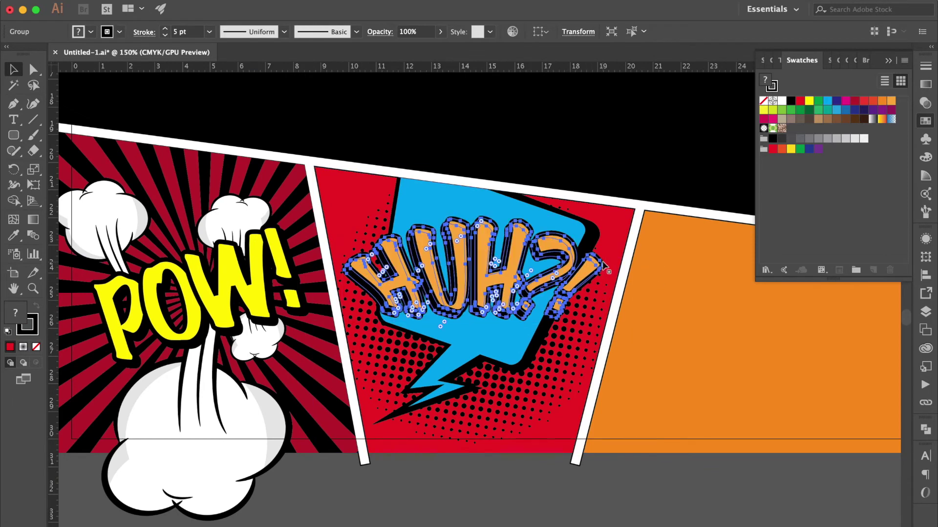
left_click(534, 482)
key("ctrl+minus")
scroll(178, 193, "right", 6)
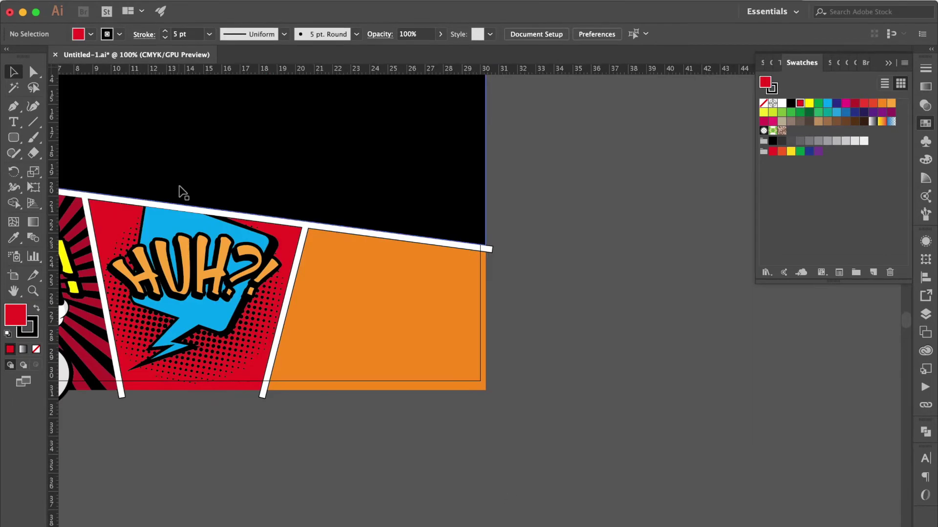
Draw a 3-point star triangle beside the page with black fill and no stroke.
left_click_drag(14, 137, 74, 201)
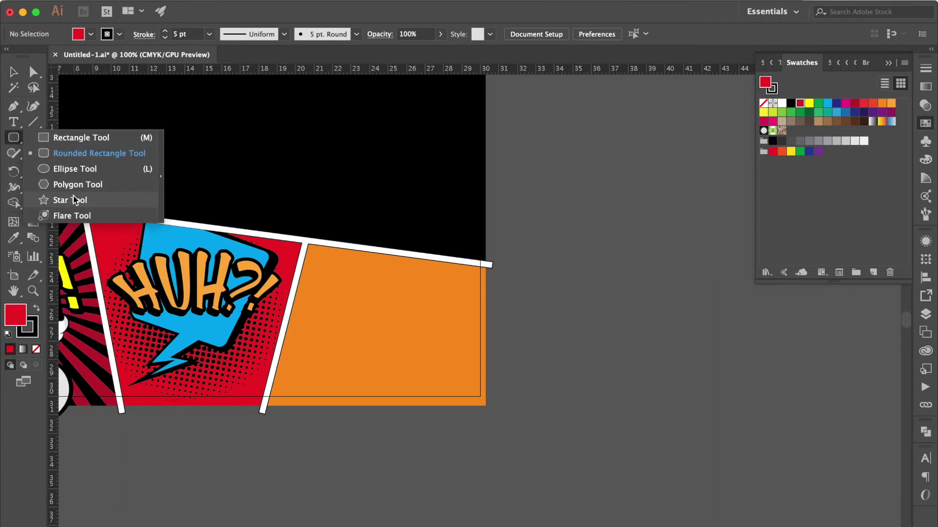
left_click(516, 183)
type("3")
key("Return")
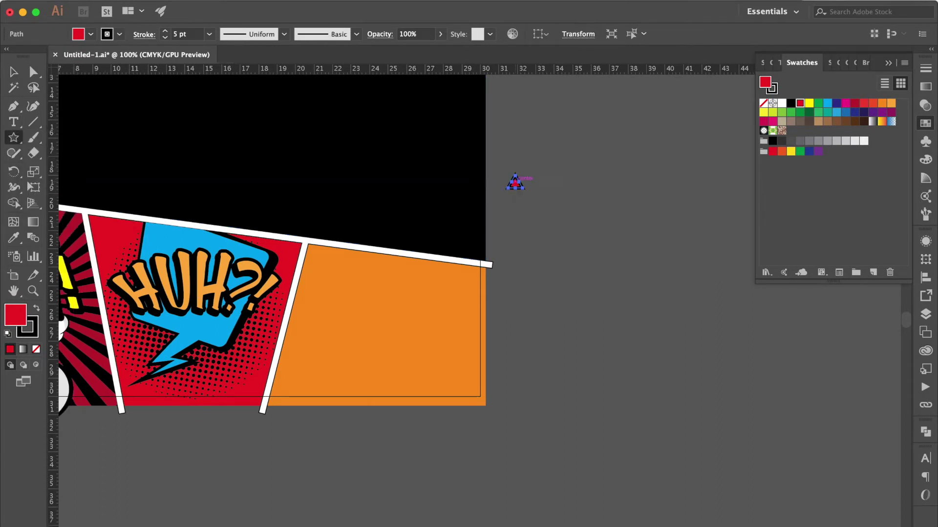
left_click(251, 156, "super")
left_click(13, 73)
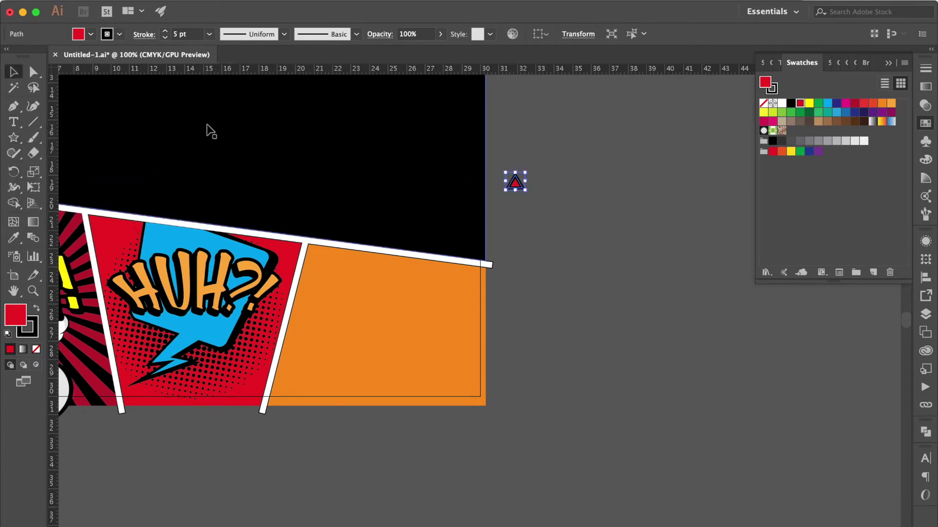
left_click(37, 311)
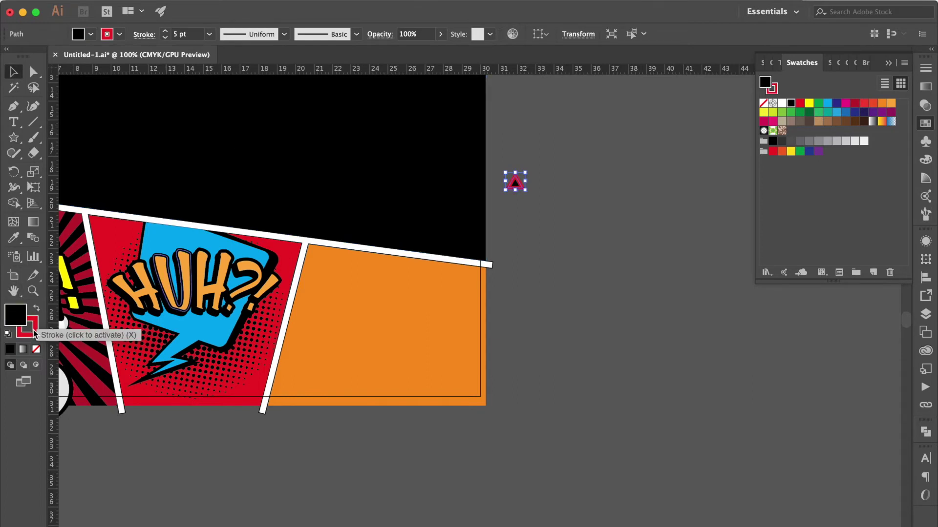
left_click(34, 337)
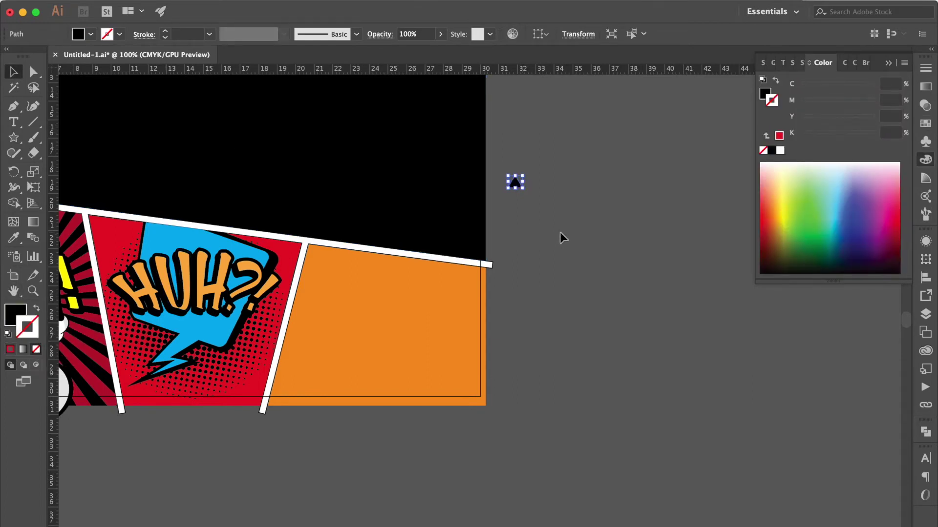
Reflect the triangle vertically and stretch it down into a tall spike.
right_click(517, 186)
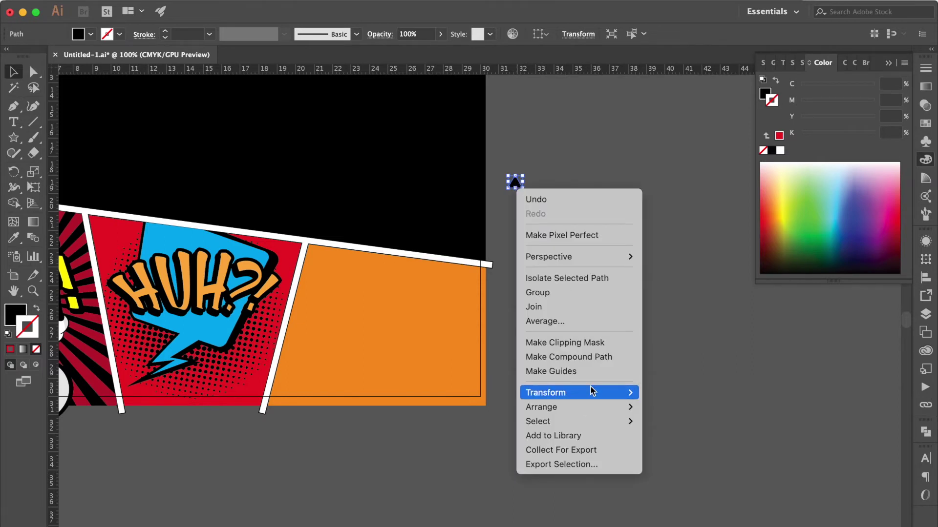
mouse_move(578, 392)
left_click(682, 448)
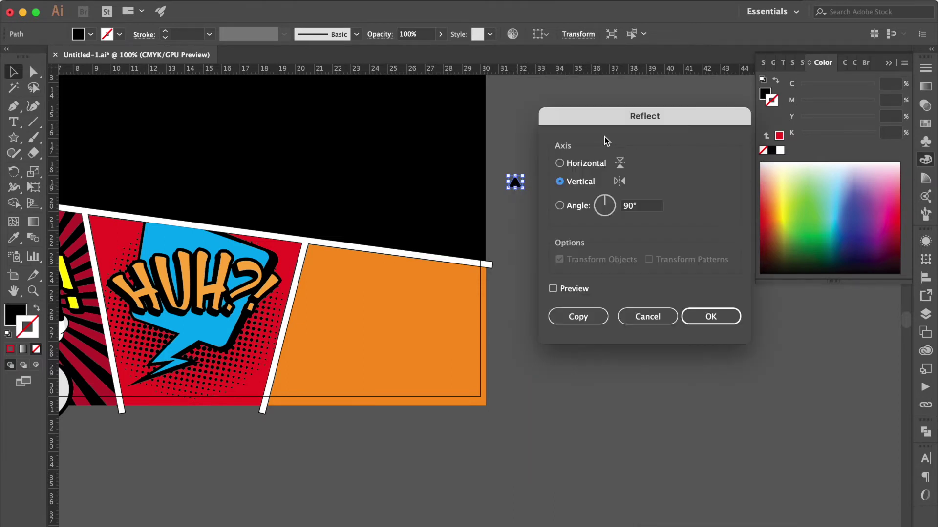
key("Return")
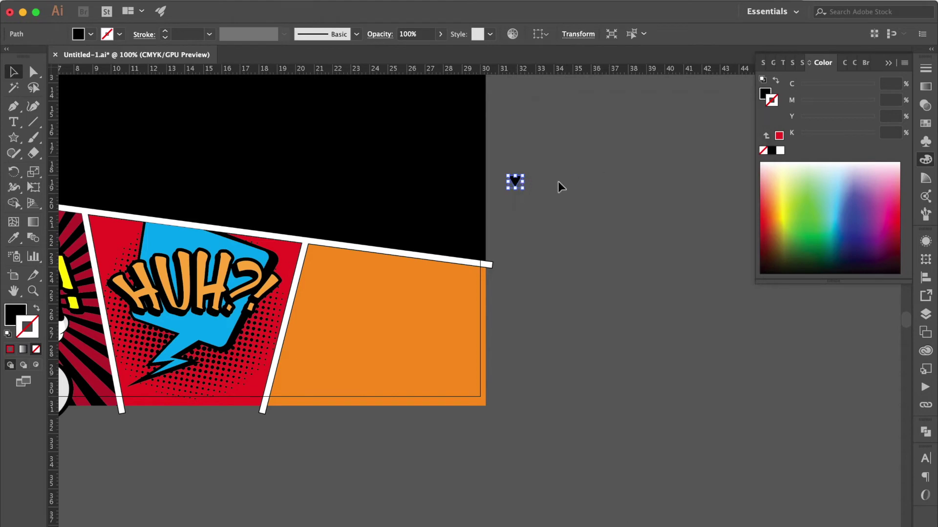
left_click_drag(514, 190, 531, 519)
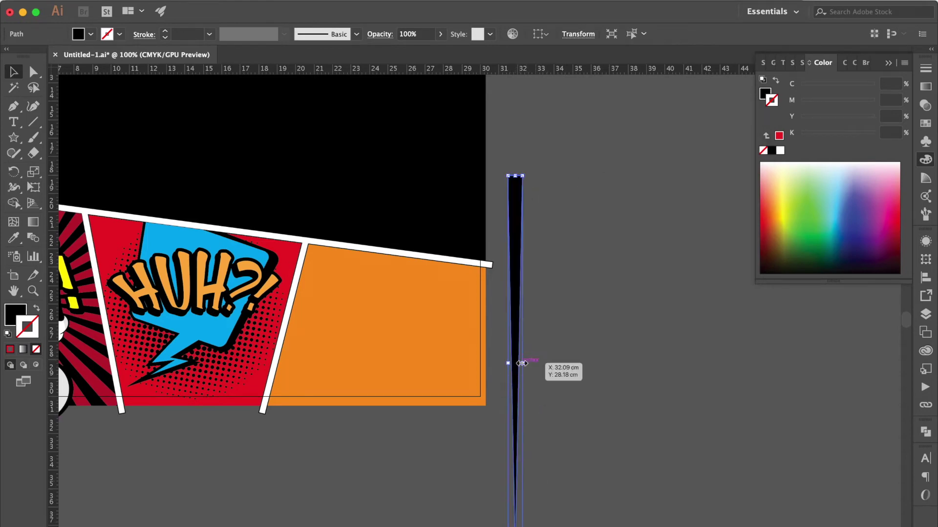
Narrow the spike into a thin vertical line and lengthen it downward.
scroll(520, 364, "down", 3)
scroll(520, 364, "right", 3)
left_click_drag(463, 308, 448, 308)
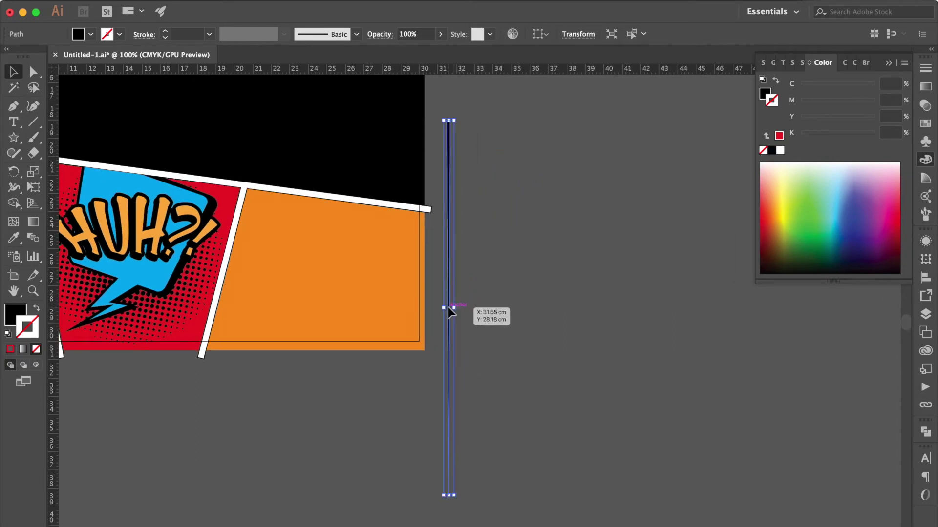
key("ctrl+minus")
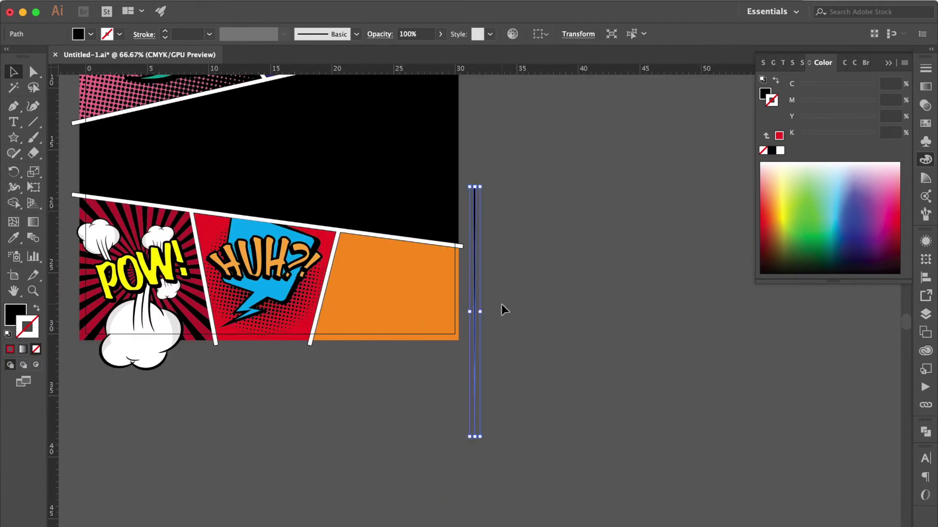
left_click_drag(474, 437, 474, 477)
left_click(560, 251)
Duplicate the line rightward, repeating with Ctrl+D into a row of speed lines.
mouse_move(476, 207)
left_mouse_down()
mouse_move(509, 186)
mouse_move(469, 226)
mouse_move(516, 219)
mouse_move(519, 196)
left_mouse_up()
left_click(544, 179)
left_click_drag(464, 230, 551, 240)
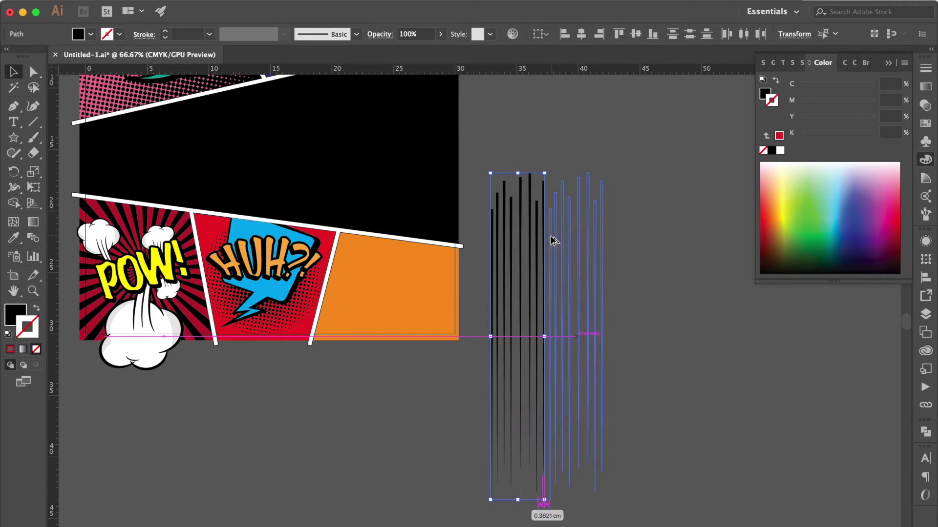
scroll(551, 241, "right", 5)
key("ctrl+d")
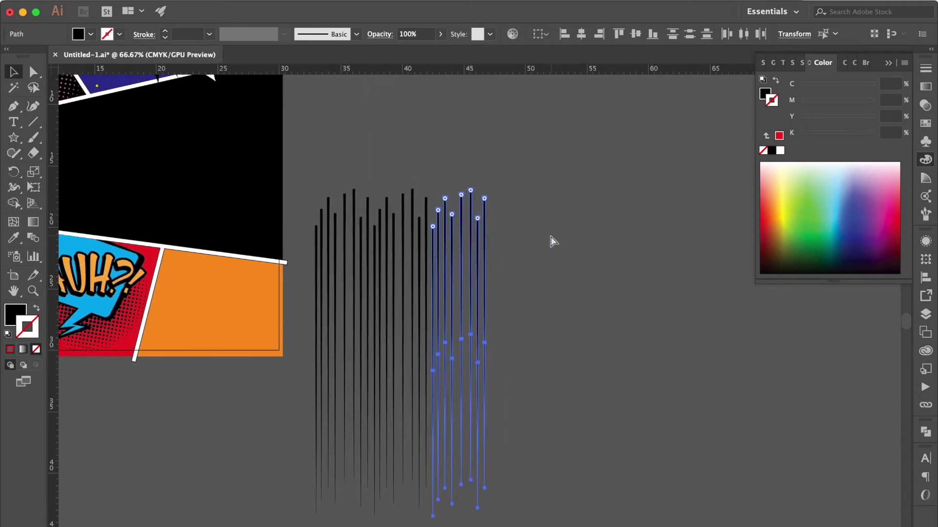
key("ctrl+d")
key("ctrl+d")
key("ctrl+d")
key("ctrl+d")
key("ctrl+d")
key("ctrl+d")
key("ctrl+d")
Select all the speed lines and group them.
scroll(551, 239, "right", 3)
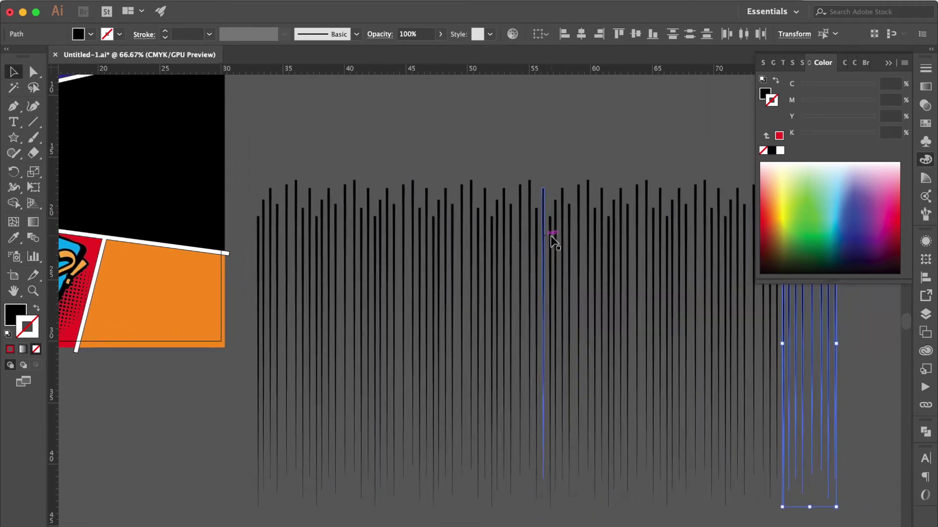
scroll(551, 239, "right", 3)
key("ctrl+minus")
scroll(530, 243, "left", 4)
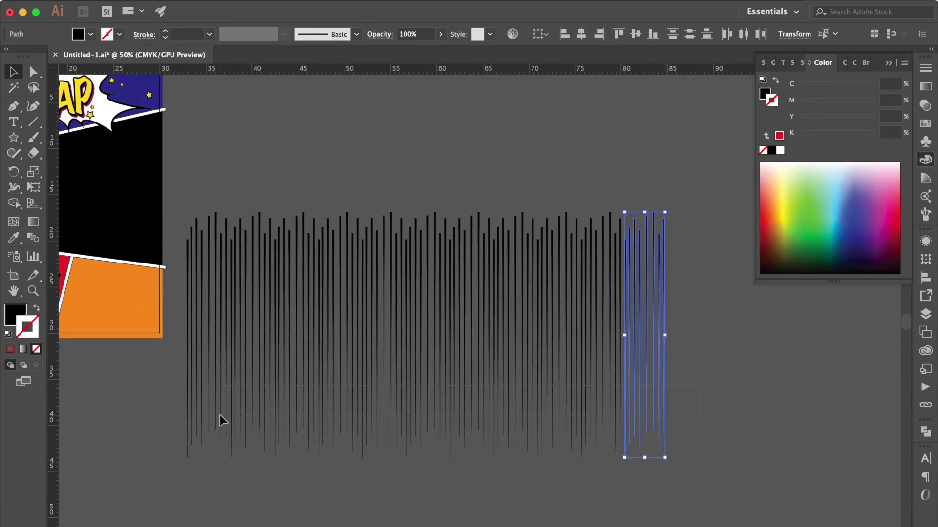
key("ctrl+a")
key("ctrl+g")
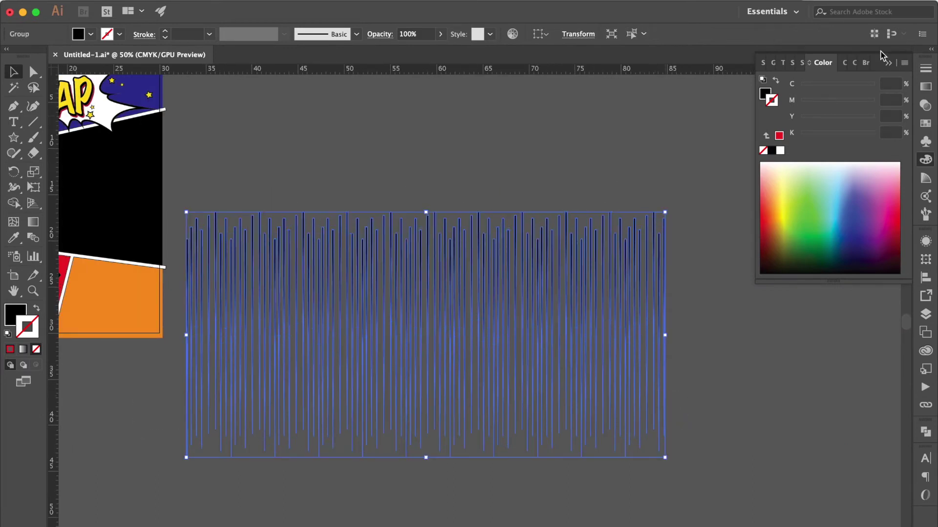
Turn the vertical line group into a new Art Brush.
left_click(867, 64)
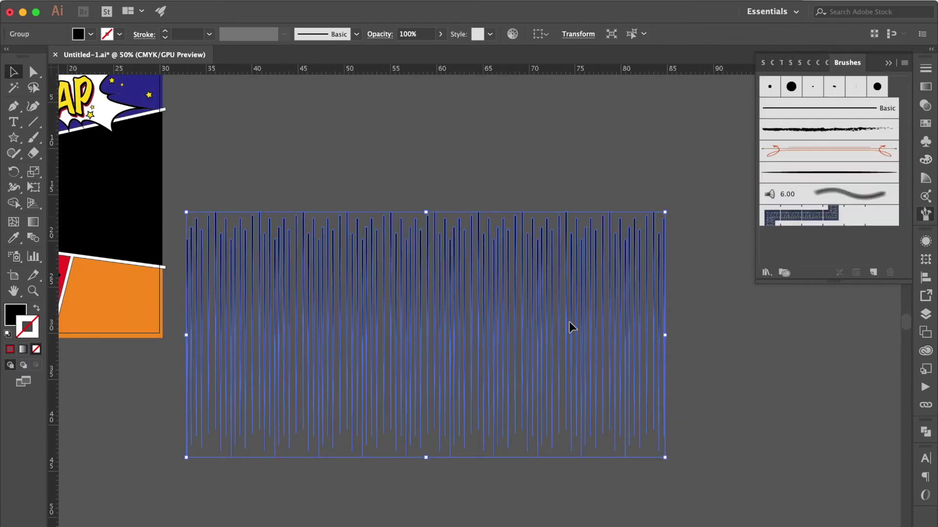
left_click_drag(495, 343, 816, 261)
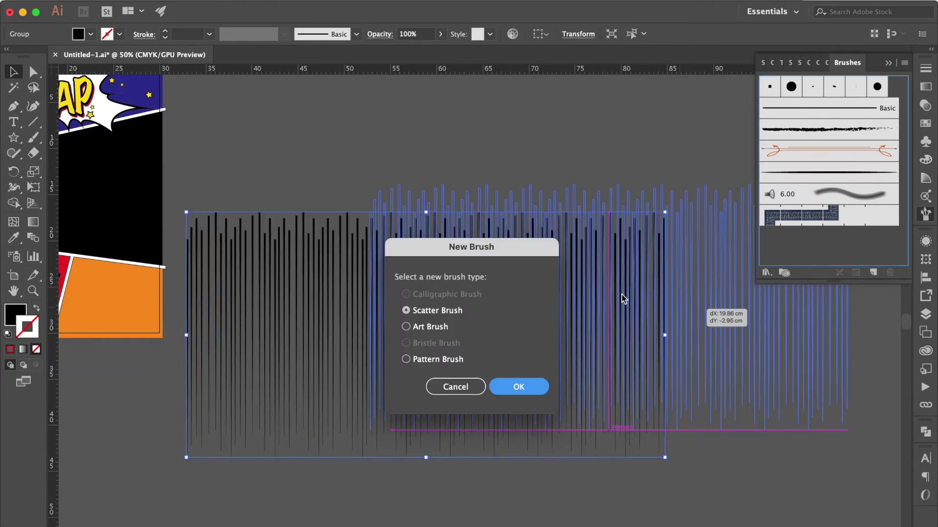
left_click(445, 330)
left_click(518, 384)
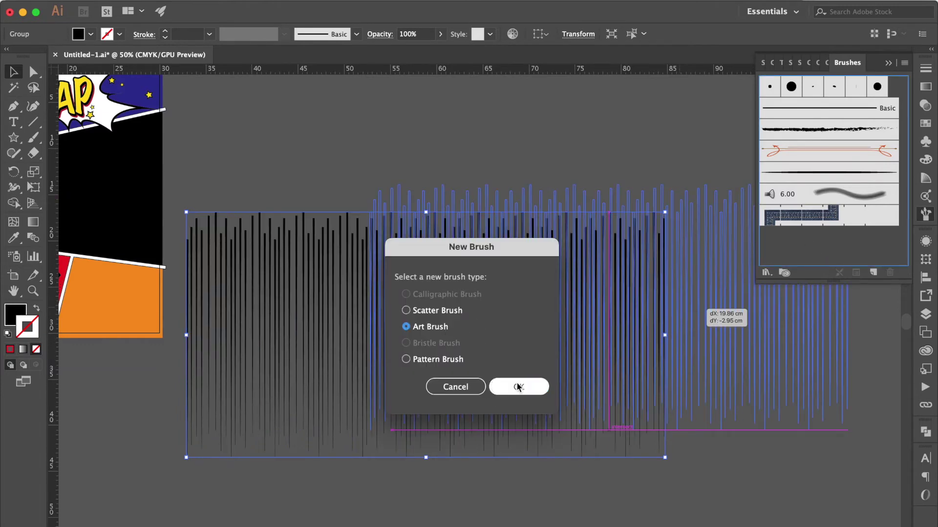
left_click(617, 467)
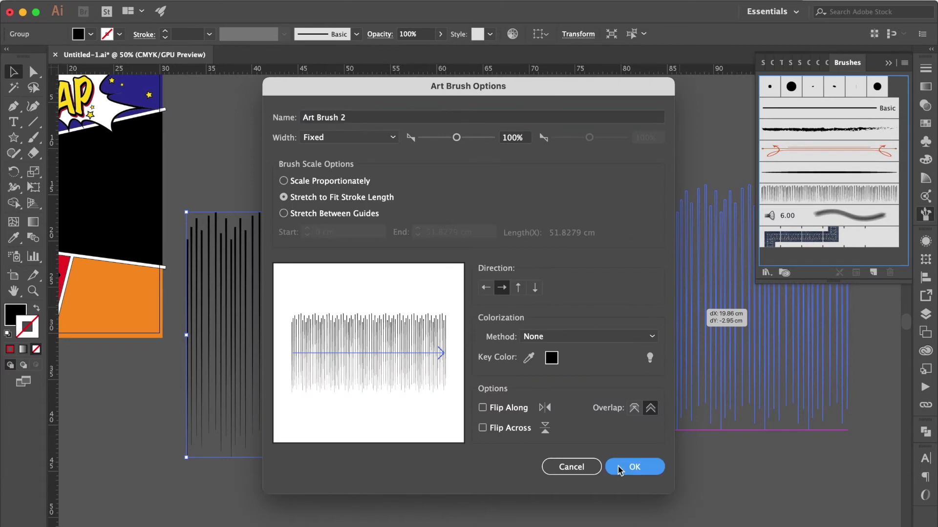
Draw a circle below the comic panels and stroke it with the new line brush.
scroll(308, 389, "left", 5)
scroll(308, 389, "down", 1)
left_click_drag(14, 137, 63, 168)
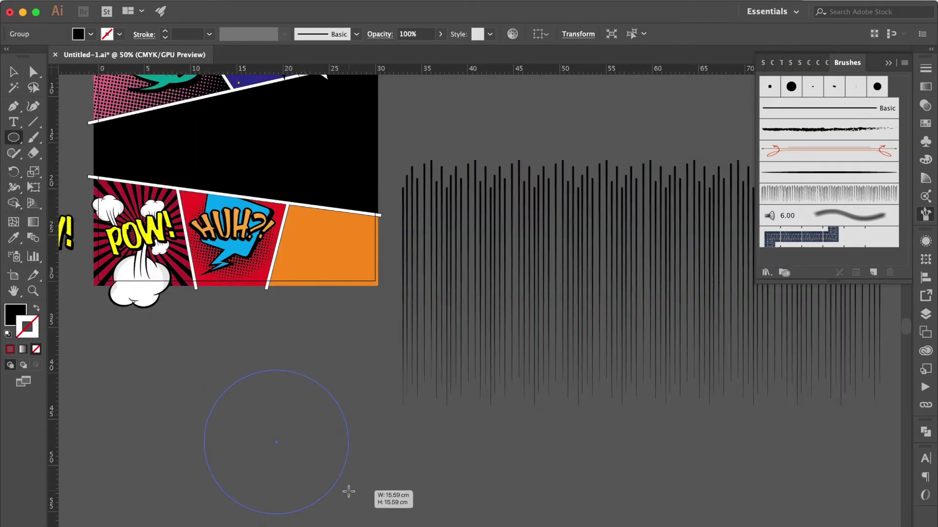
left_click_drag(205, 370, 348, 490)
left_click(37, 309)
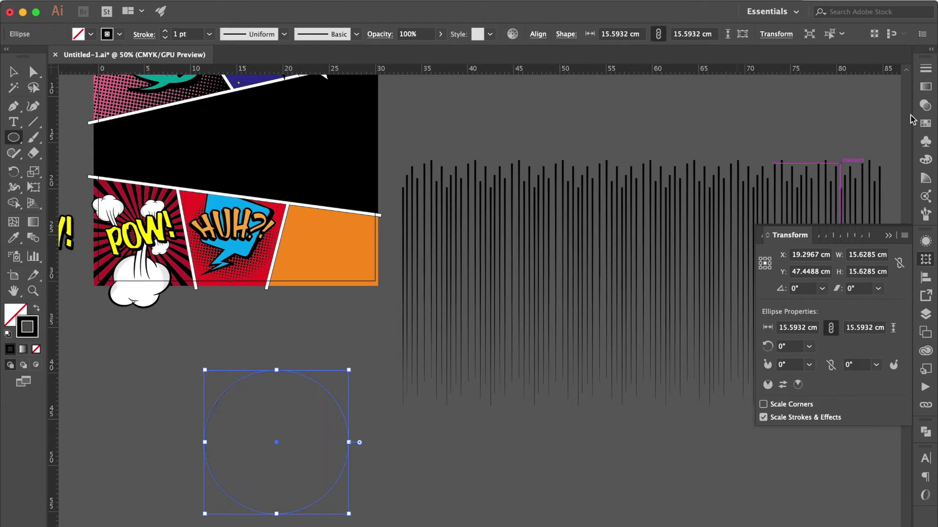
key("ctrl+F10")
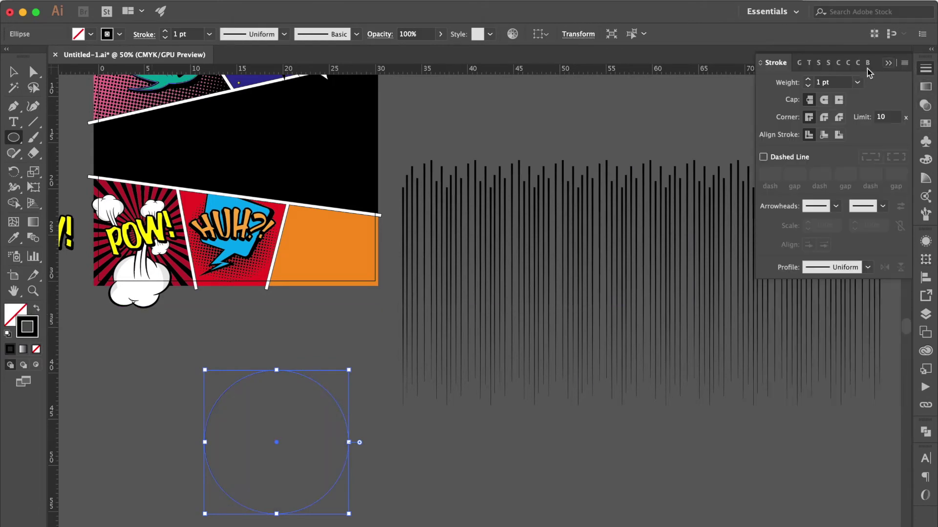
left_click(868, 63)
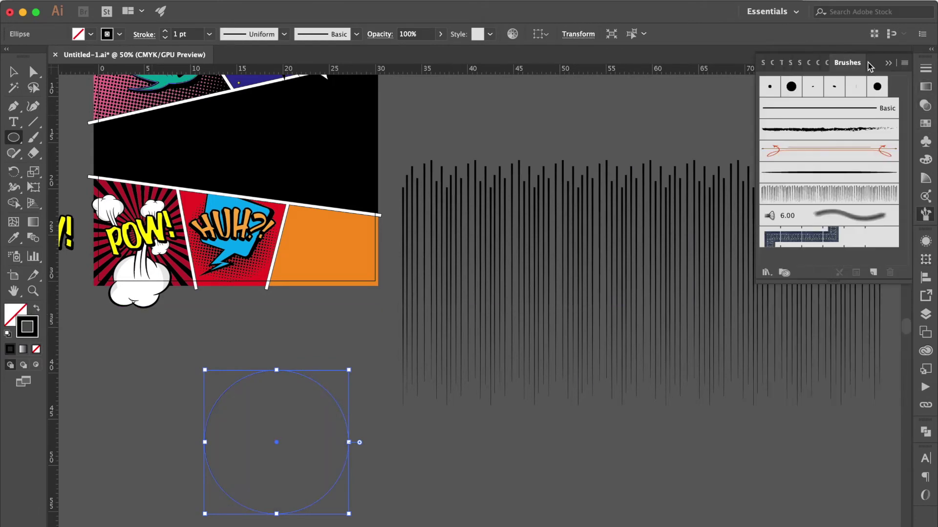
left_click(829, 192)
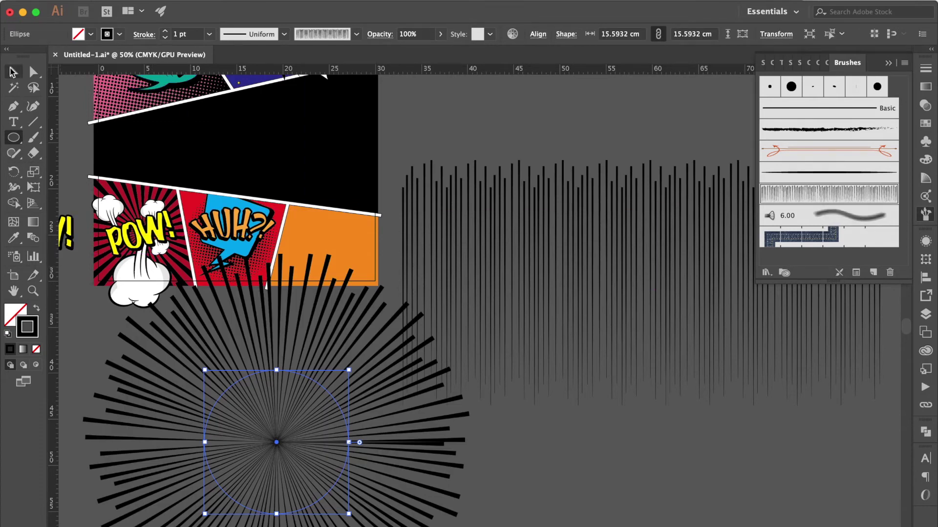
Set the burst's stroke weight to 0.3 pt.
left_click(12, 71)
left_click(927, 71)
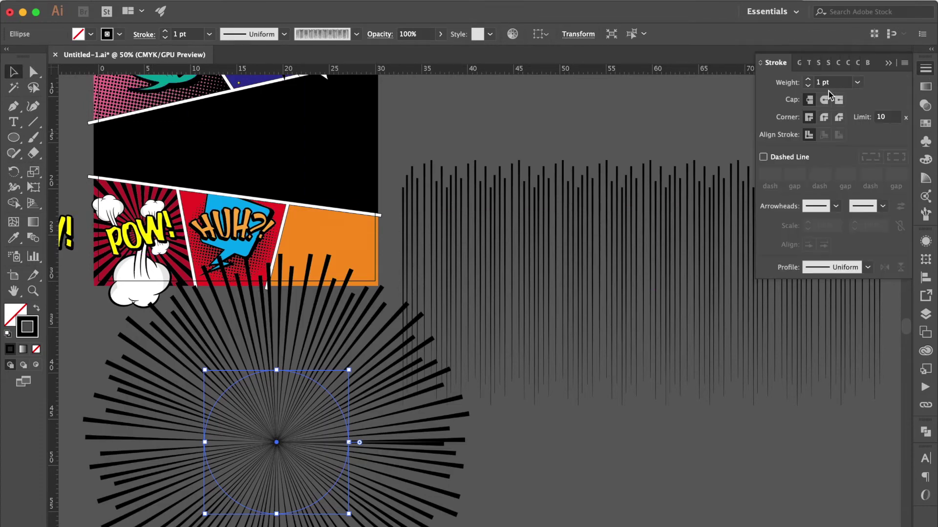
left_click(844, 83)
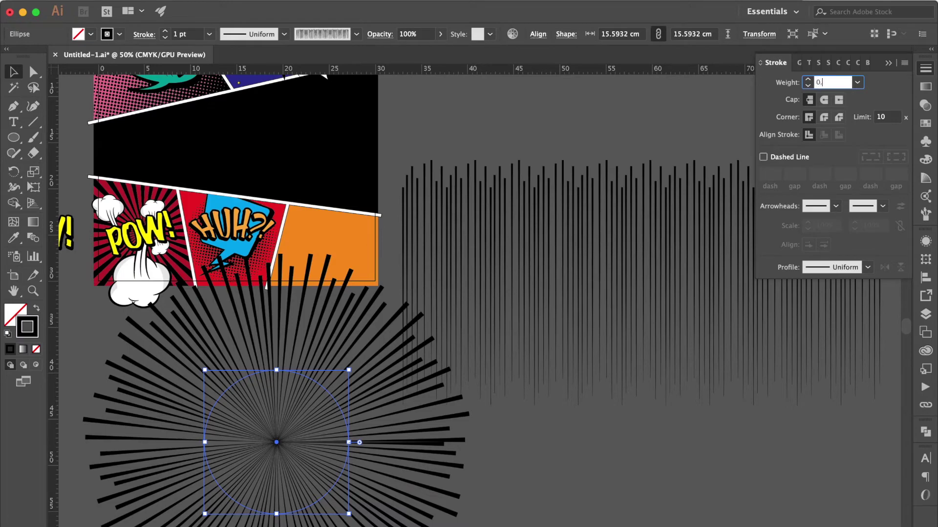
type("3")
key("Return")
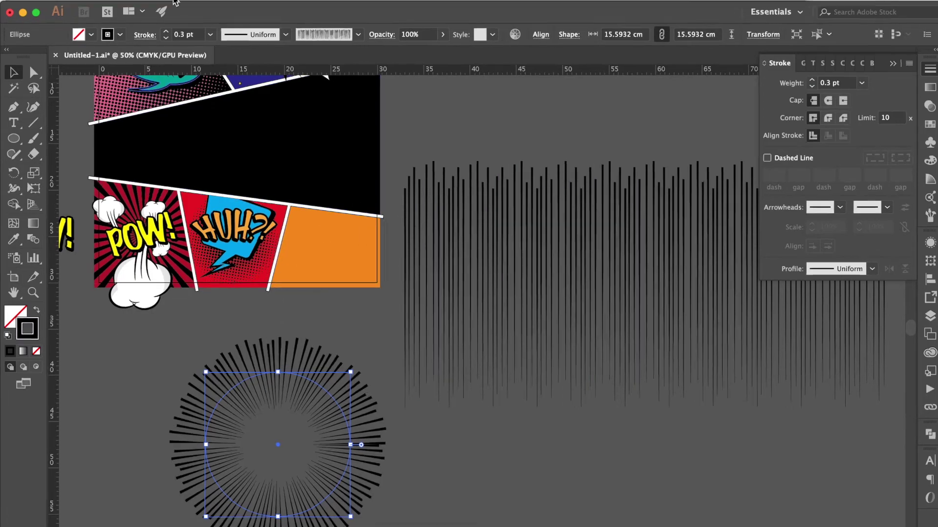
Expand the burst's appearance and duplicate the red sunburst below the POW panel.
left_click(175, 2)
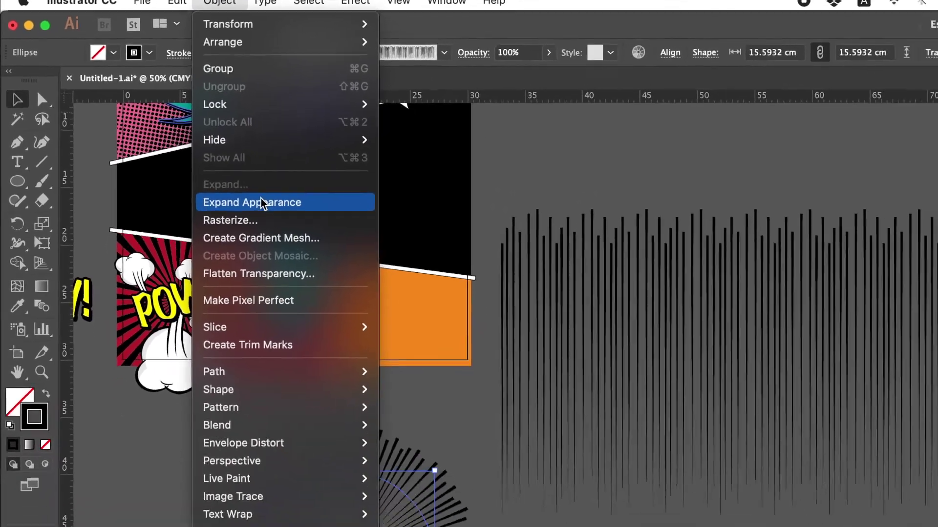
left_click(200, 147)
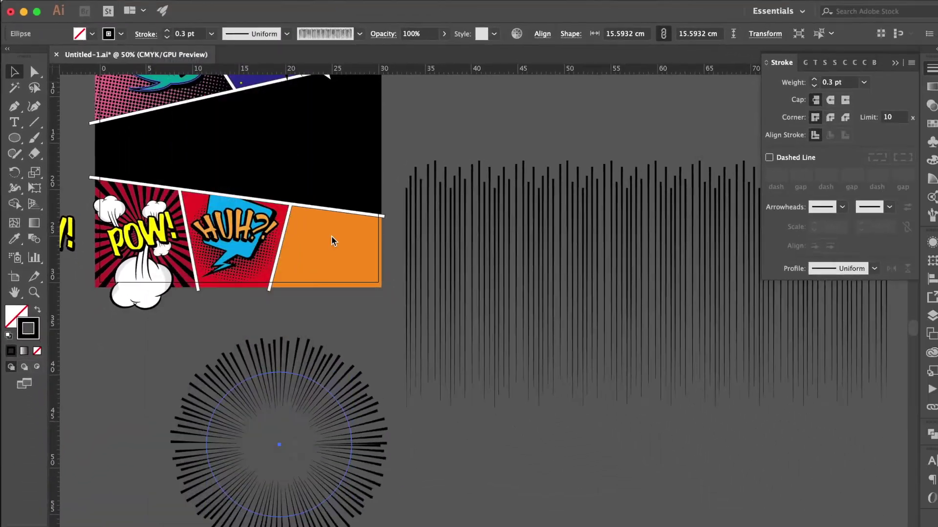
left_click(89, 356)
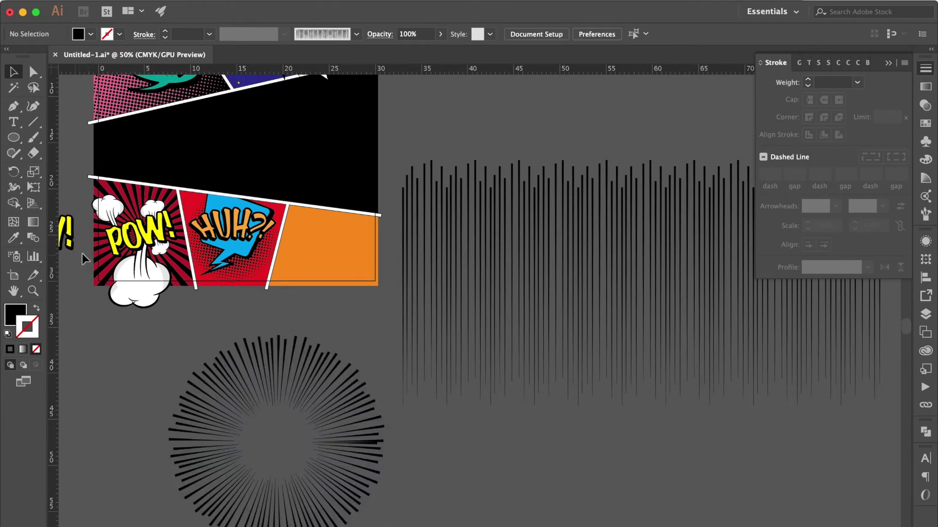
left_click_drag(102, 264, 102, 425)
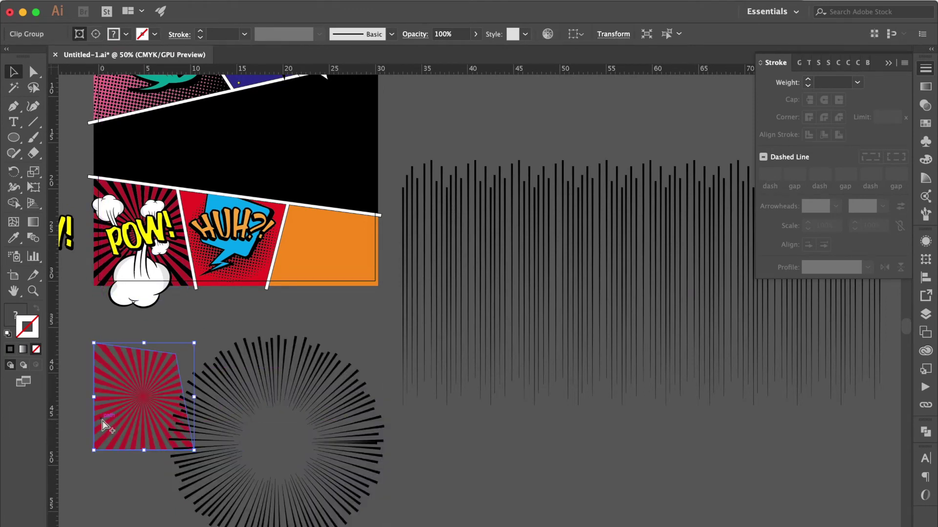
Release the copied sunburst's clipping mask and move it onto the orange panel.
right_click(114, 412)
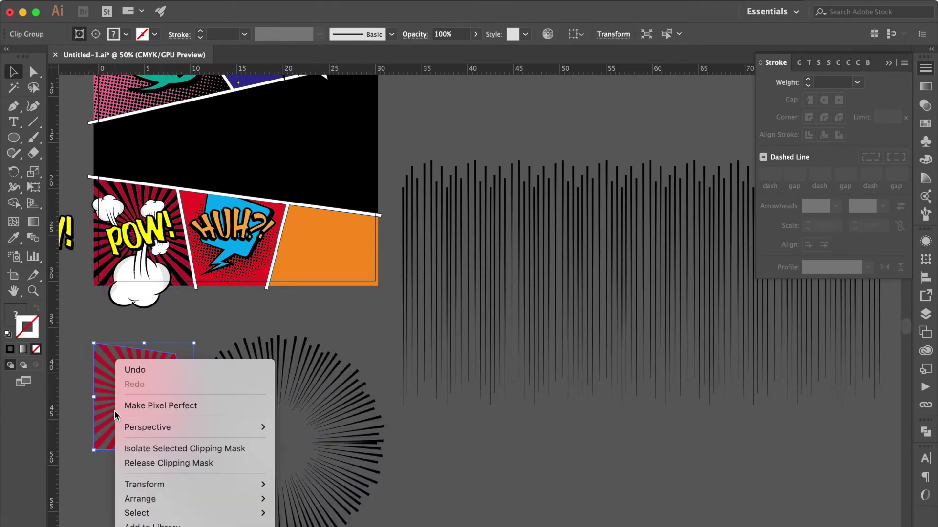
left_click(169, 465)
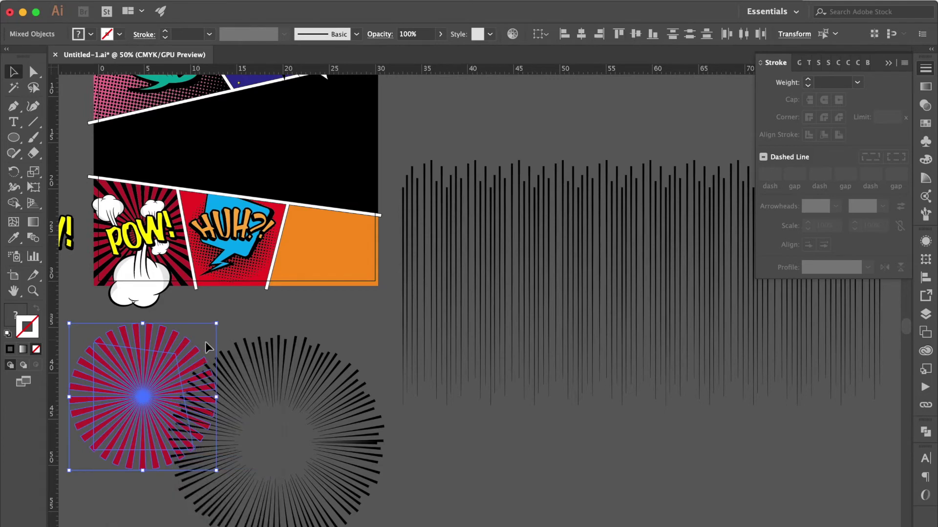
left_click(173, 342)
left_click_drag(143, 396, 327, 226)
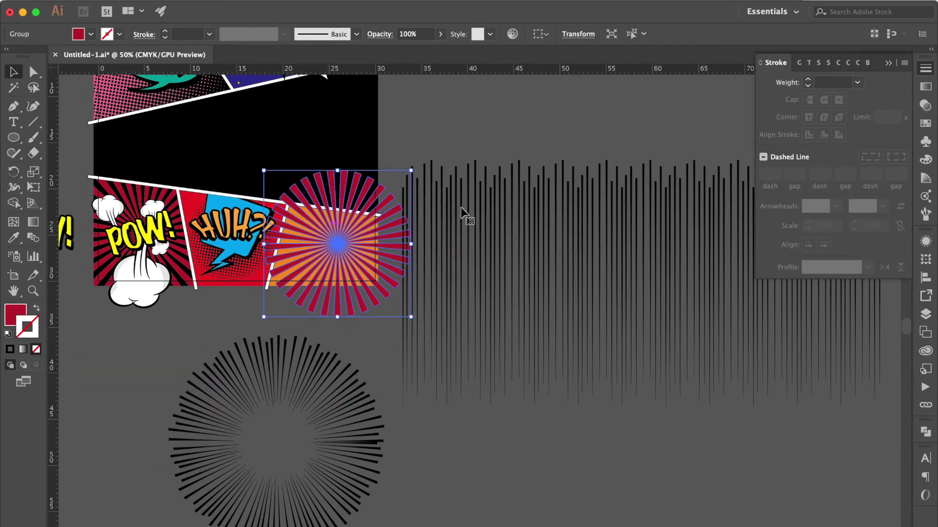
Recolour the sunburst with an orange fill and no stroke.
left_click(923, 124)
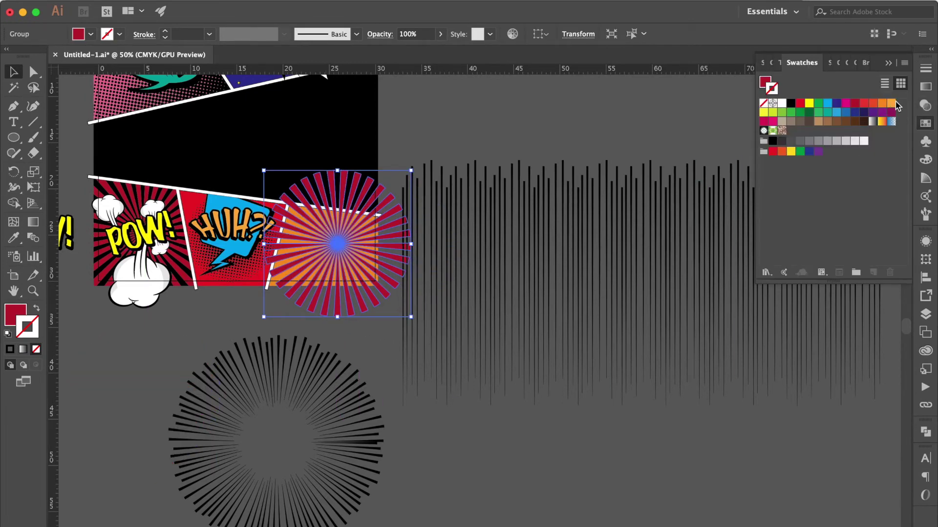
left_click(891, 105)
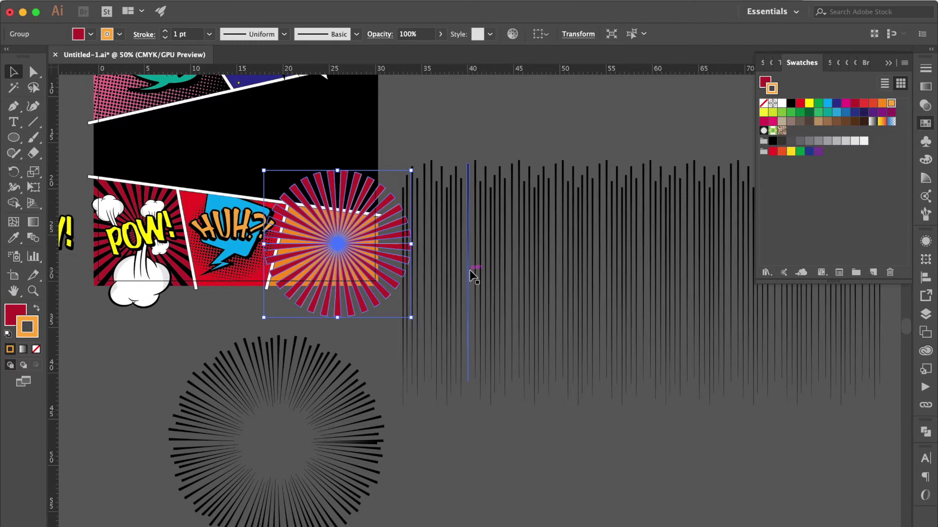
left_click(36, 309)
left_click(36, 349)
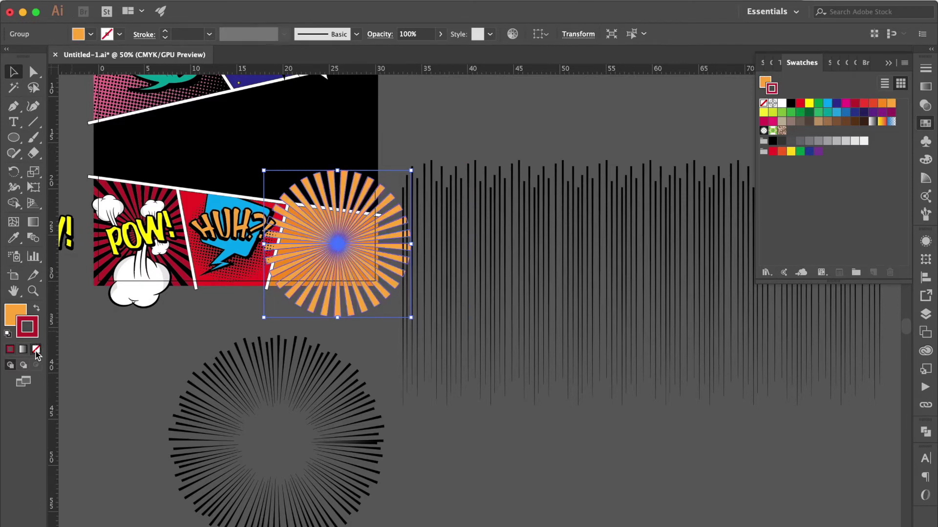
left_click(16, 314)
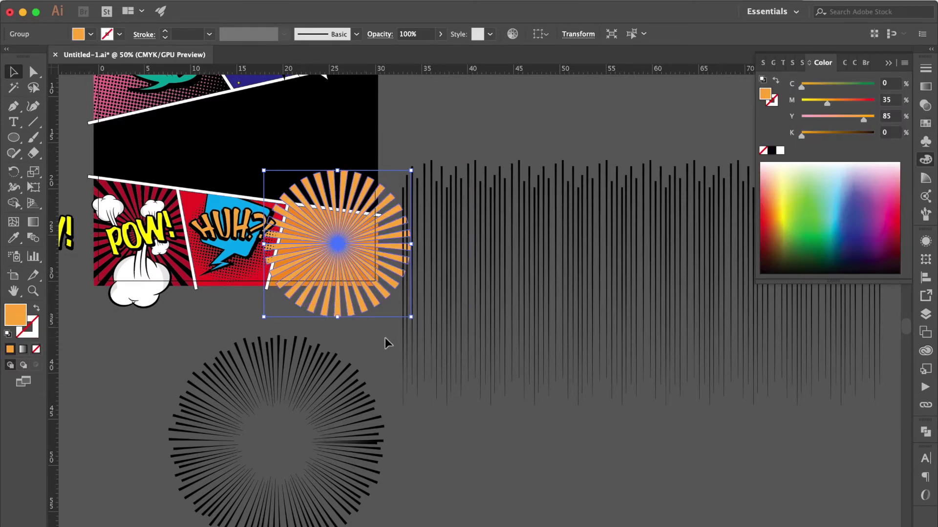
key("super+equal")
key("super+equal")
left_click(355, 354)
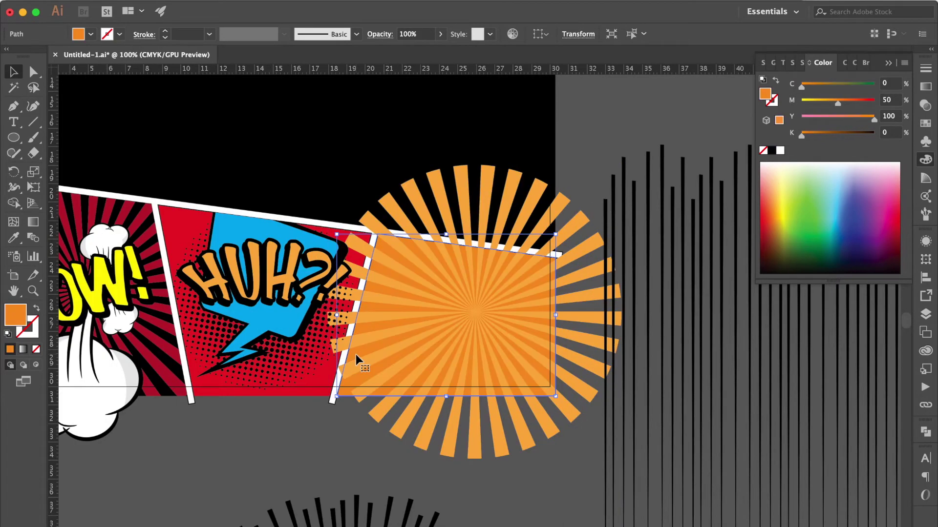
Fill the panel background red-orange and set the orange sunburst to 40% opacity.
left_click(925, 124)
left_click(873, 103)
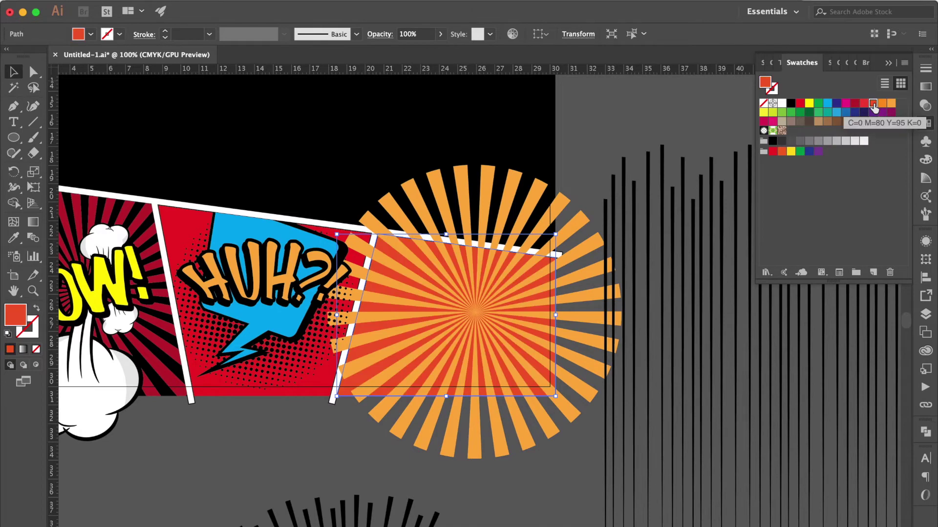
left_click(411, 416)
left_click(926, 105)
left_click(879, 82)
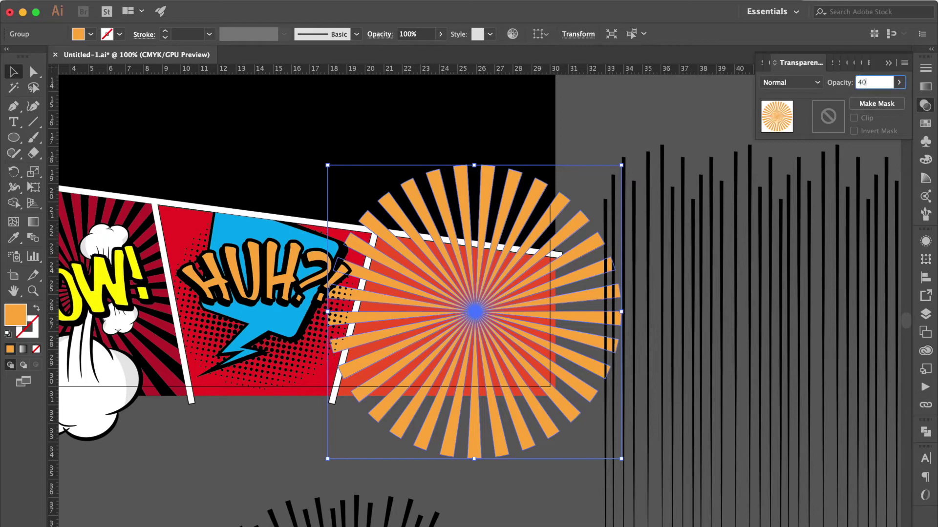
key("Return")
Move the black line burst over the panel, colour it crimson and shrink it.
mouse_move(361, 503)
left_mouse_down()
mouse_move(387, 473)
mouse_move(459, 146)
left_mouse_up()
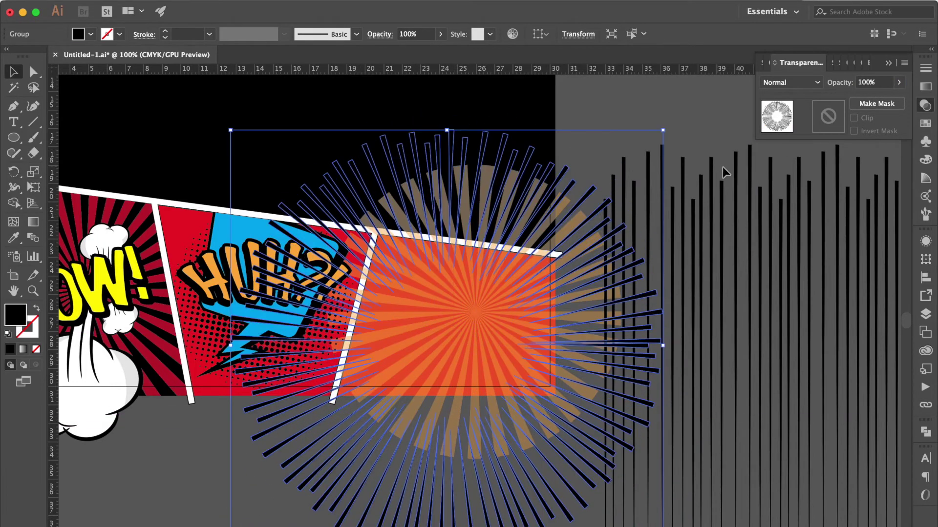
left_click(925, 123)
left_click(854, 103)
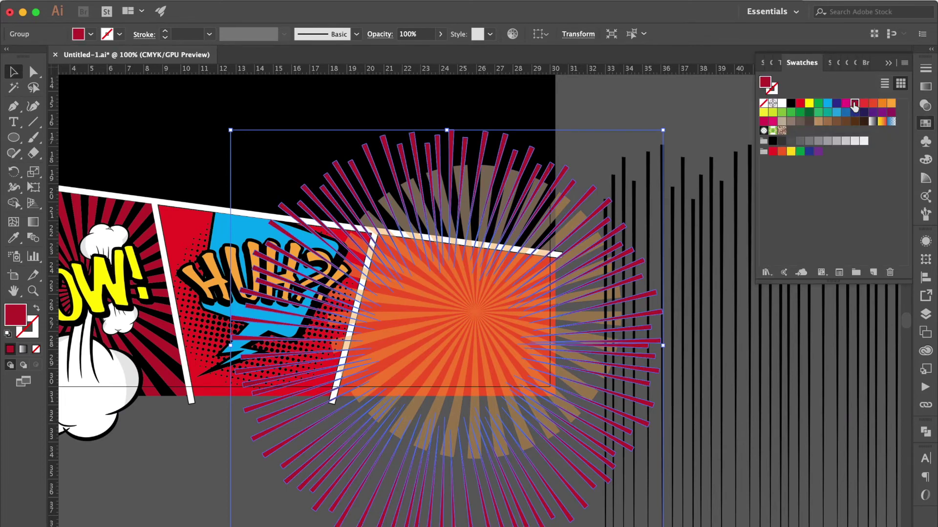
left_click_drag(230, 345, 332, 346)
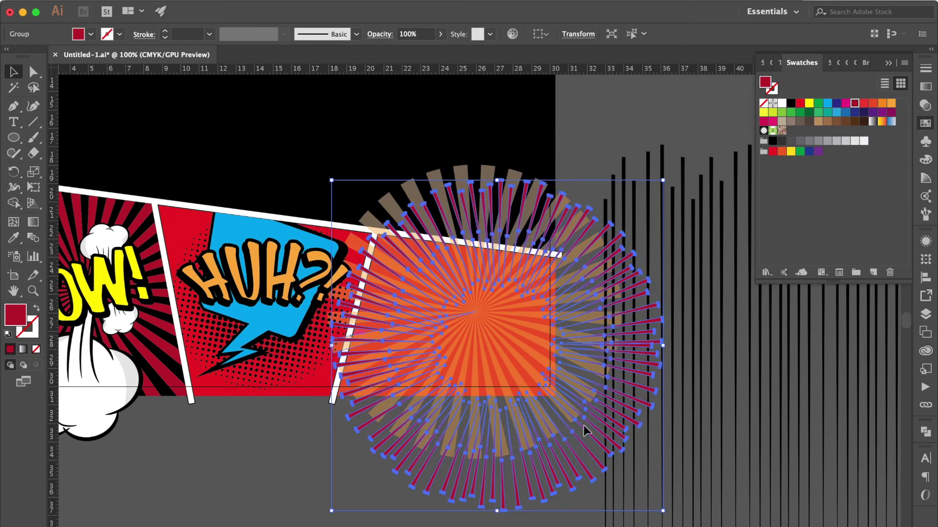
left_click_drag(555, 457, 532, 433)
left_click_drag(639, 324, 621, 322)
left_click(614, 153)
left_click(473, 464)
left_click(450, 506)
Raise the orange sunburst's opacity to 70% and slightly resize the crimson burst.
left_click(420, 444)
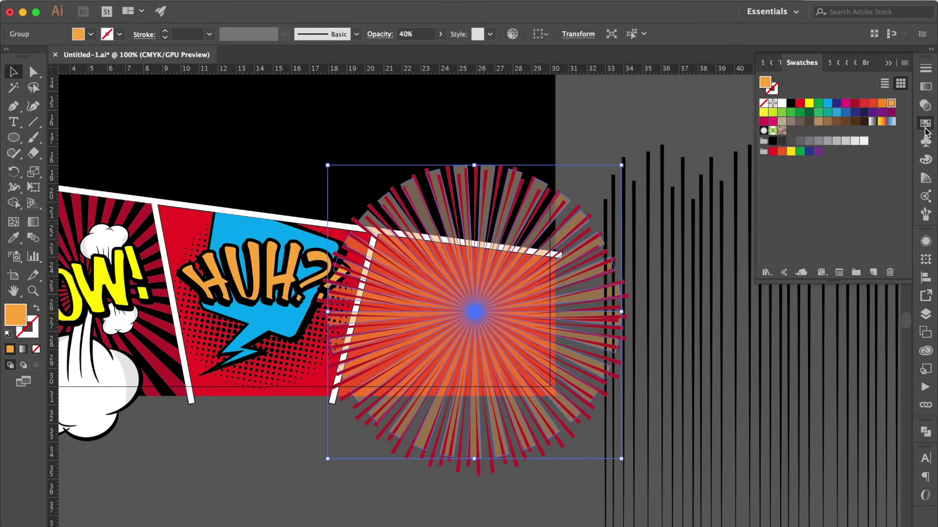
left_click(925, 104)
double_click(878, 83)
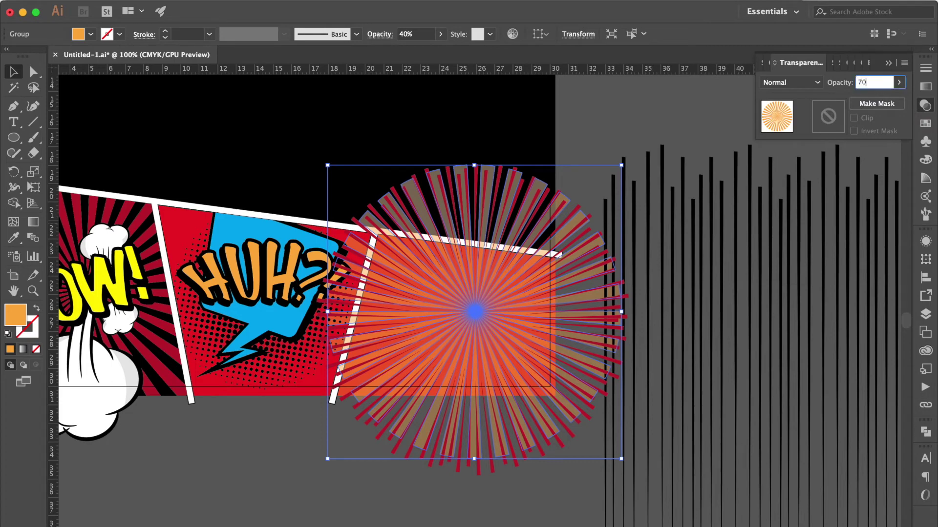
key("Return")
left_click(590, 418)
left_click(625, 318)
left_click_drag(628, 321, 618, 320)
left_click(344, 452)
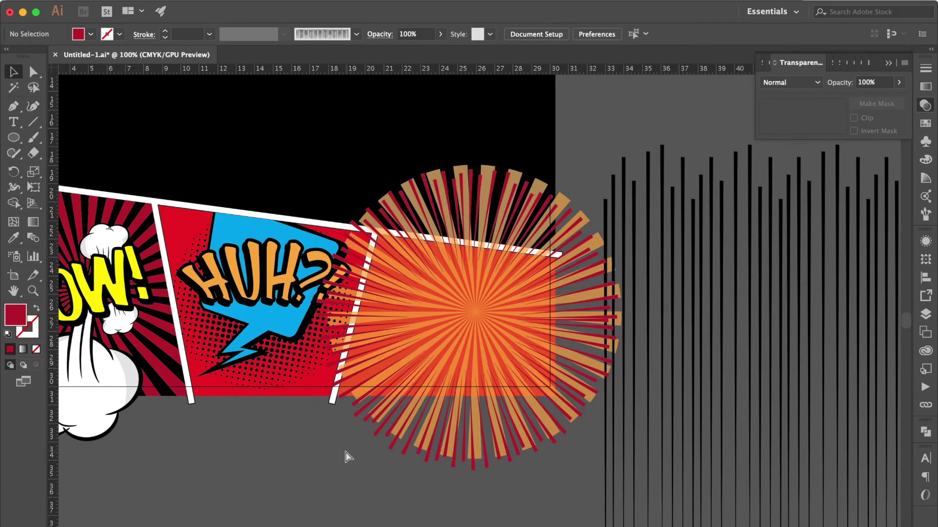
Bring the red panel rectangle to front and clip the sunburst inside it.
key("ctrl+equal")
key("ctrl+equal")
left_click(221, 459)
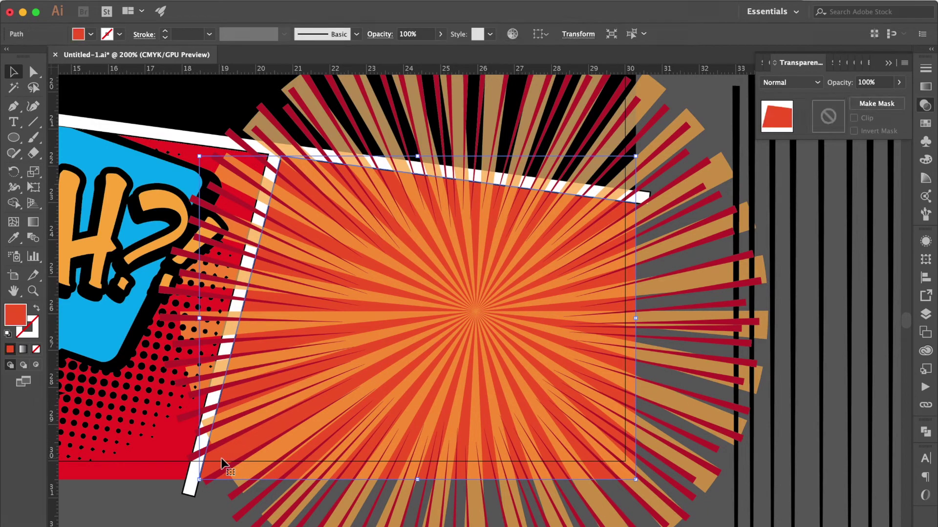
key("ctrl+shift+bracketright")
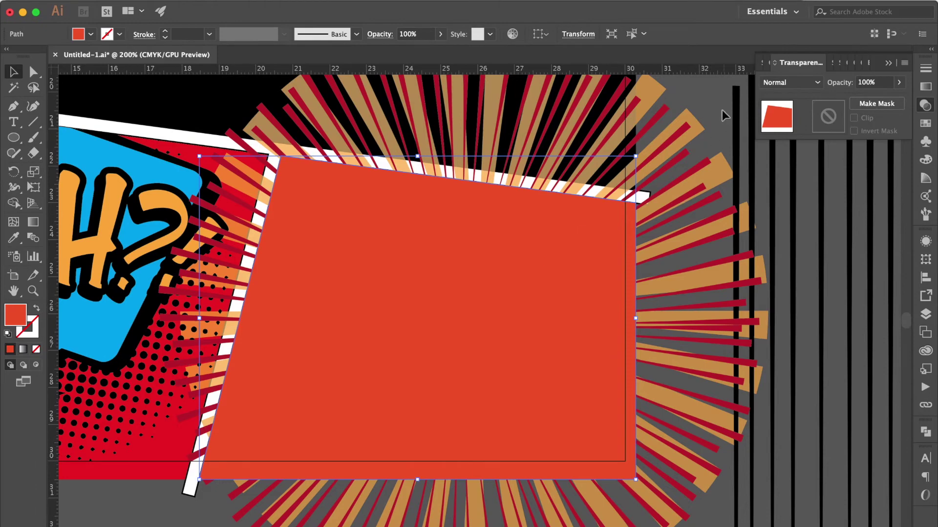
left_click(669, 146, "shift")
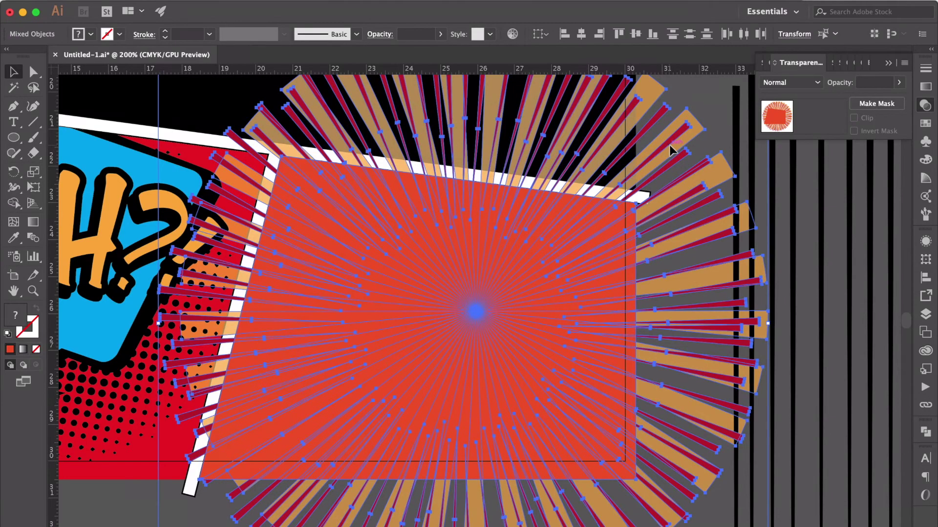
key("ctrl+7")
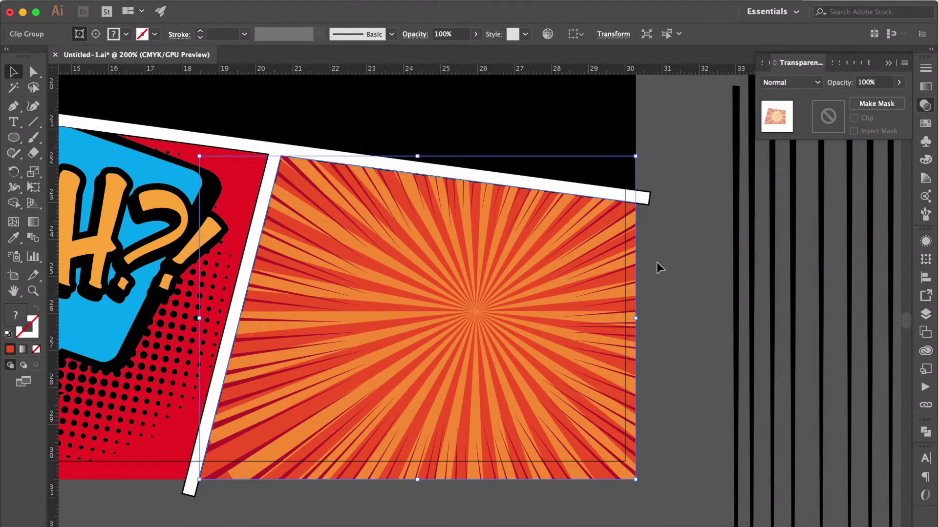
left_click(664, 288)
left_click(555, 360)
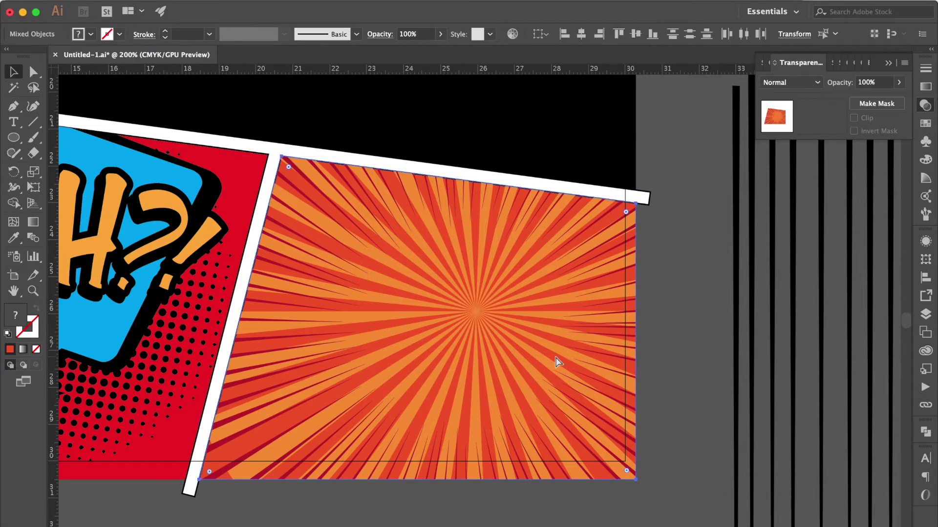
Delete the leftover black vertical stripes.
key("ctrl+minus")
key("ctrl+minus")
key("ctrl+minus")
left_click(676, 373)
key("Delete")
scroll(492, 324, "right", 5)
key("ctrl+plus")
key("ctrl+plus")
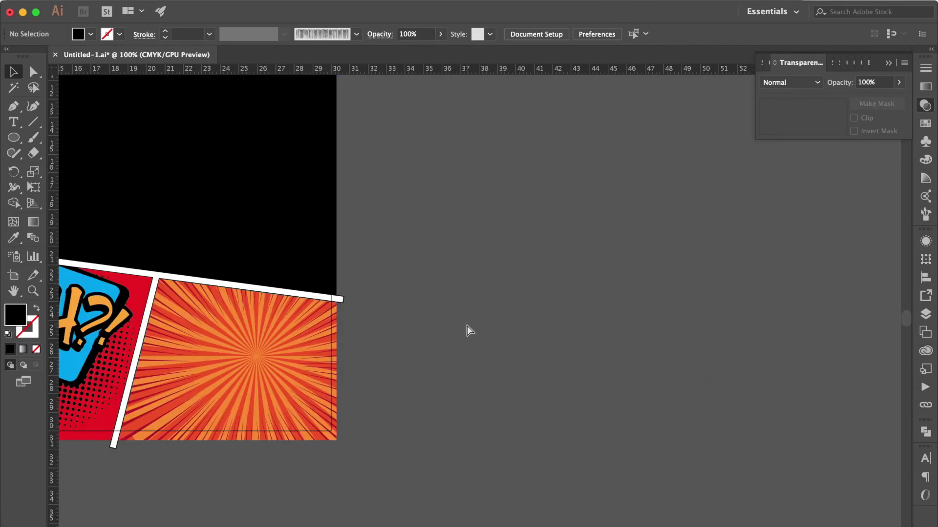
scroll(467, 324, "left", 5)
left_click(14, 138)
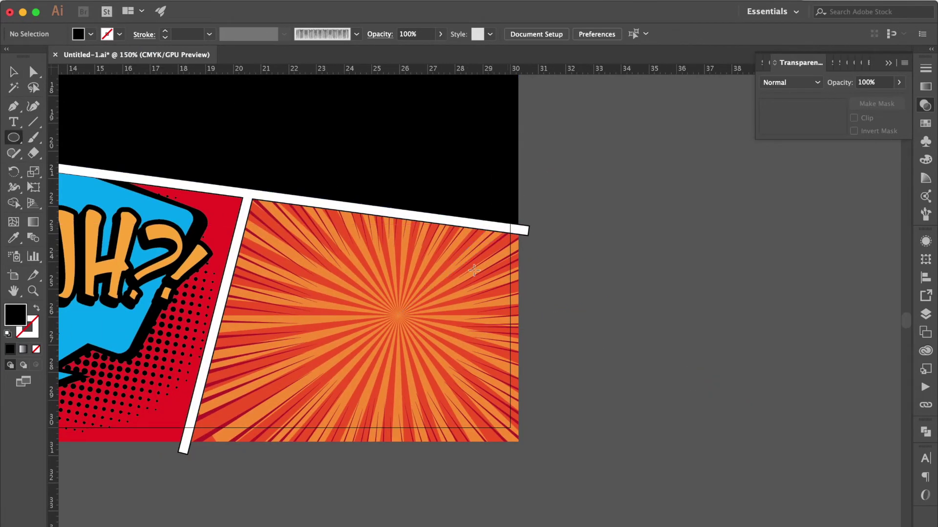
Draw an ellipse at the panel's right edge and apply a Zig Zag effect.
left_click_drag(529, 325, 630, 378)
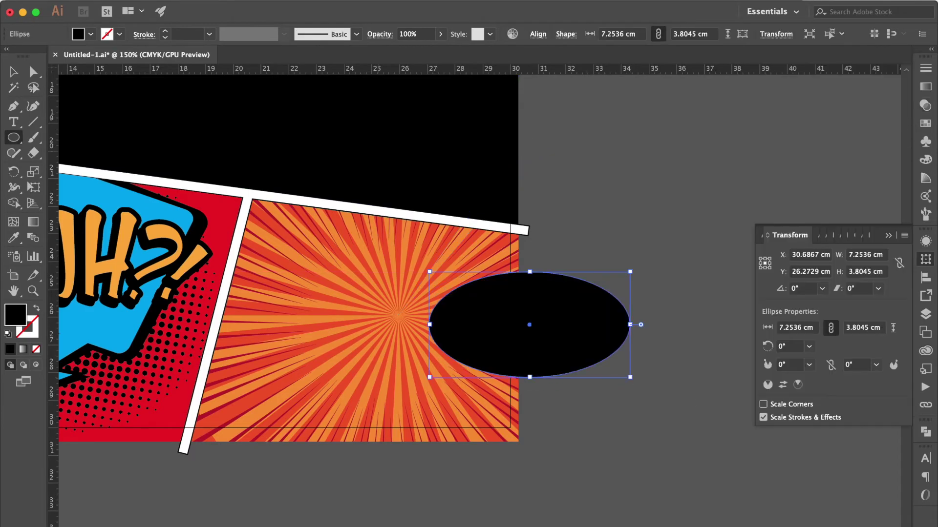
left_click(447, 12)
mouse_move(451, 195)
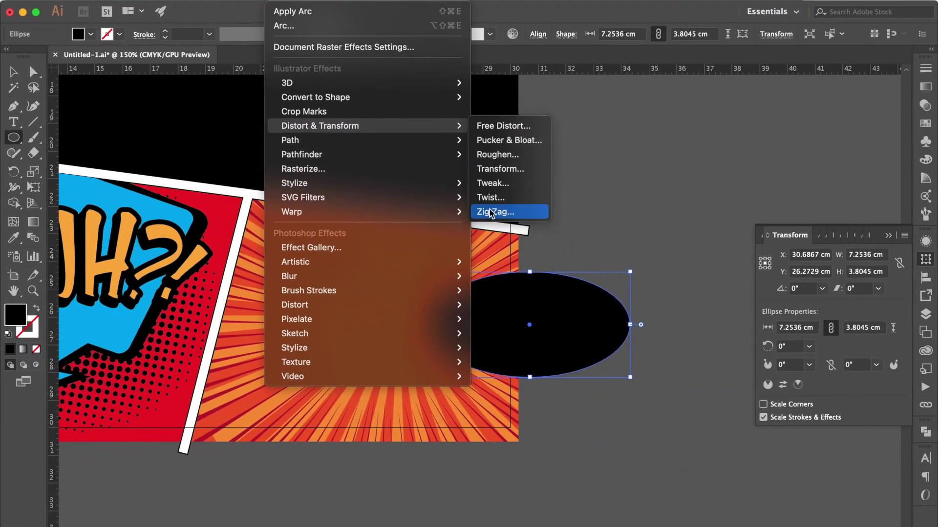
left_click(490, 212)
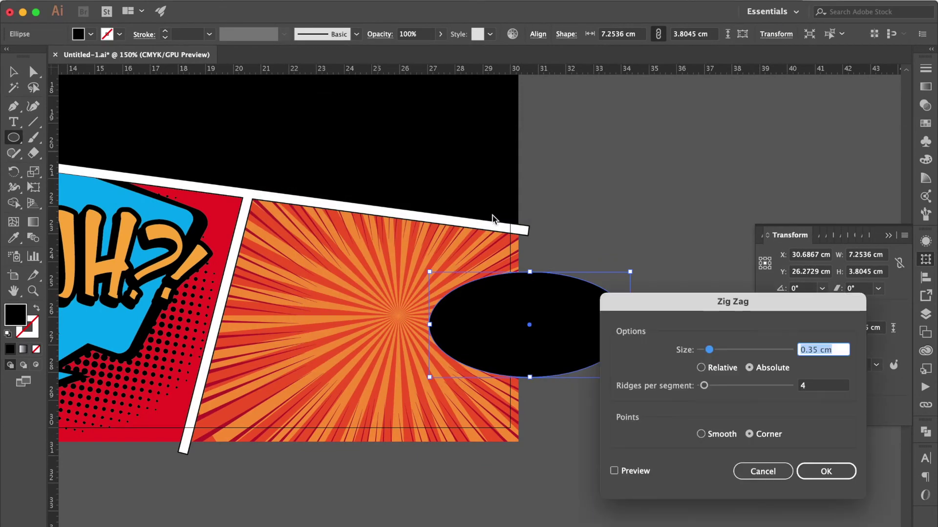
left_click(809, 390)
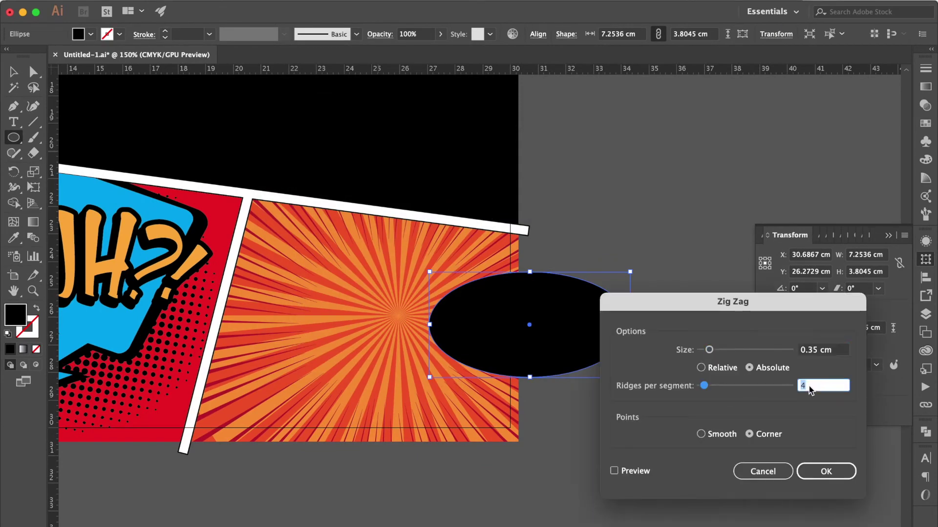
type("3")
key("Return")
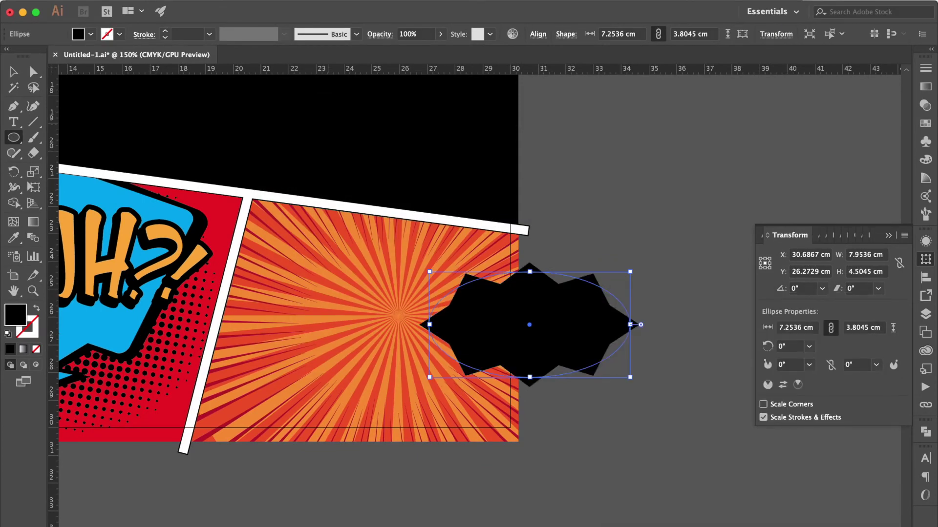
Apply Pucker & Bloat at -33% and expand the appearance into a spiky path.
left_click(285, 5)
mouse_move(452, 242)
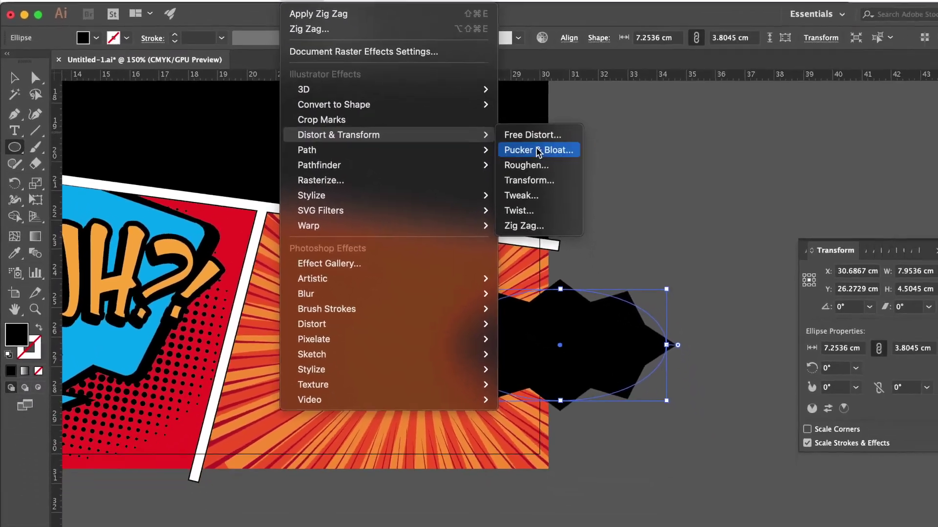
left_click(540, 149)
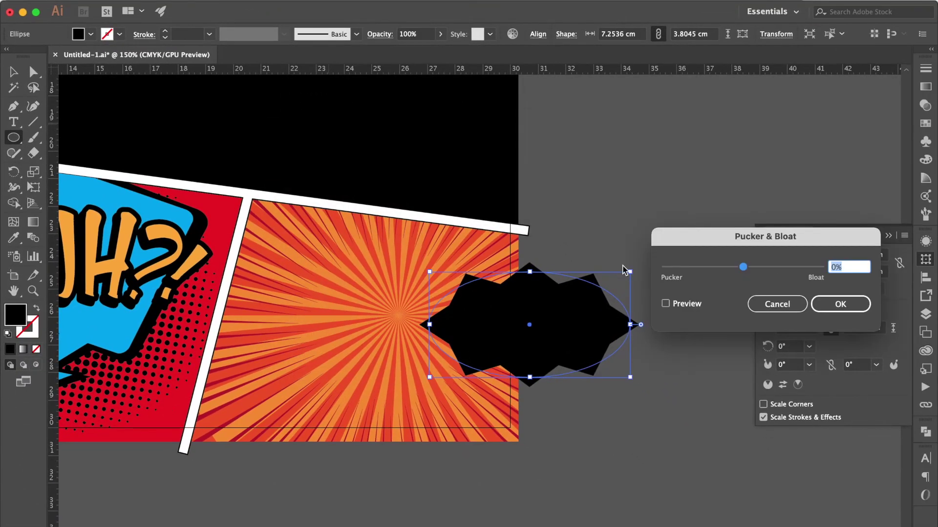
left_click_drag(743, 268, 733, 267)
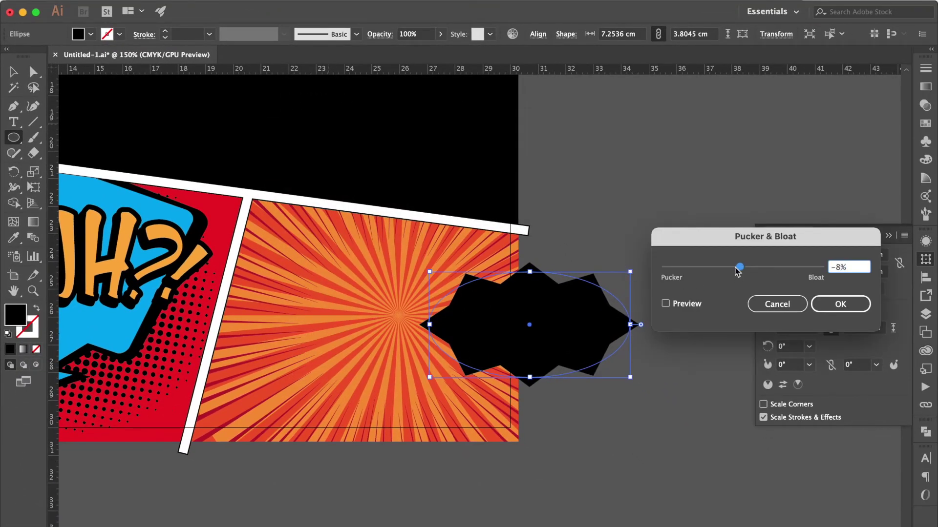
left_click(686, 305)
left_click_drag(731, 272, 728, 271)
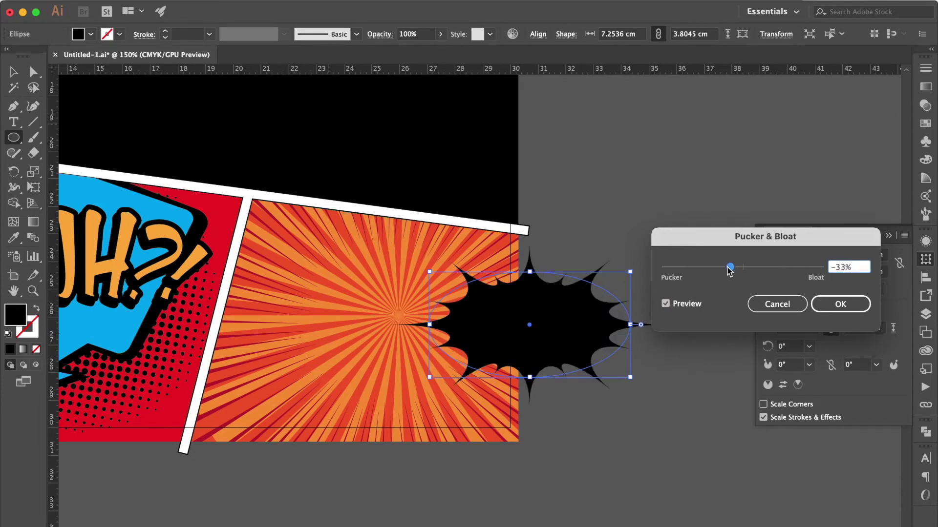
left_click(846, 308)
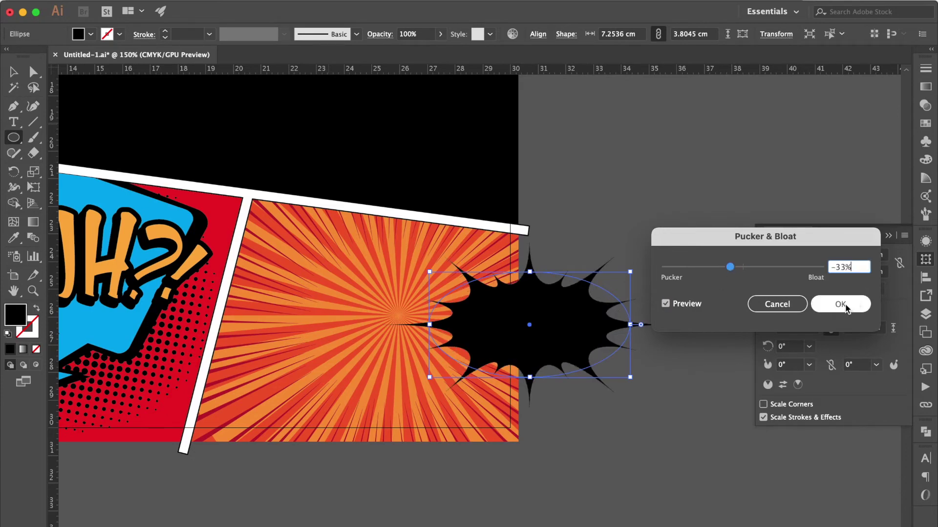
left_click(190, 1)
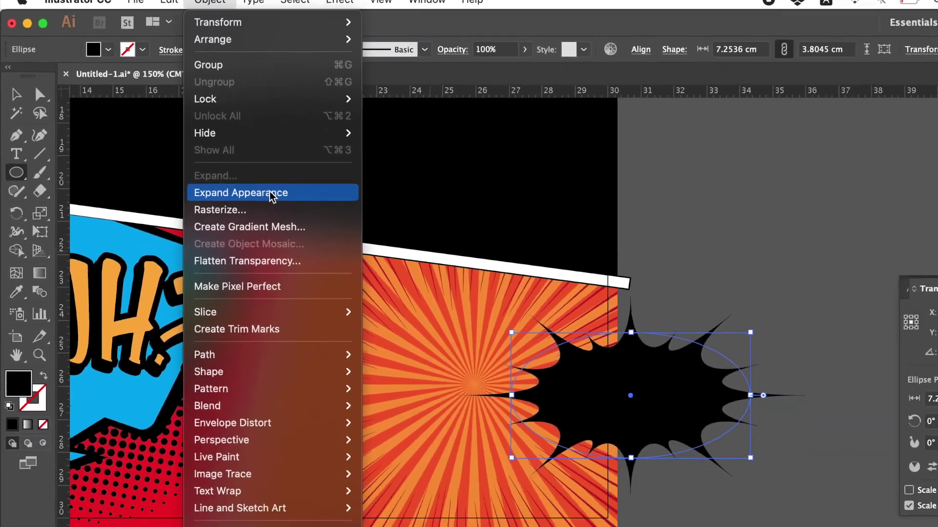
left_click(228, 155)
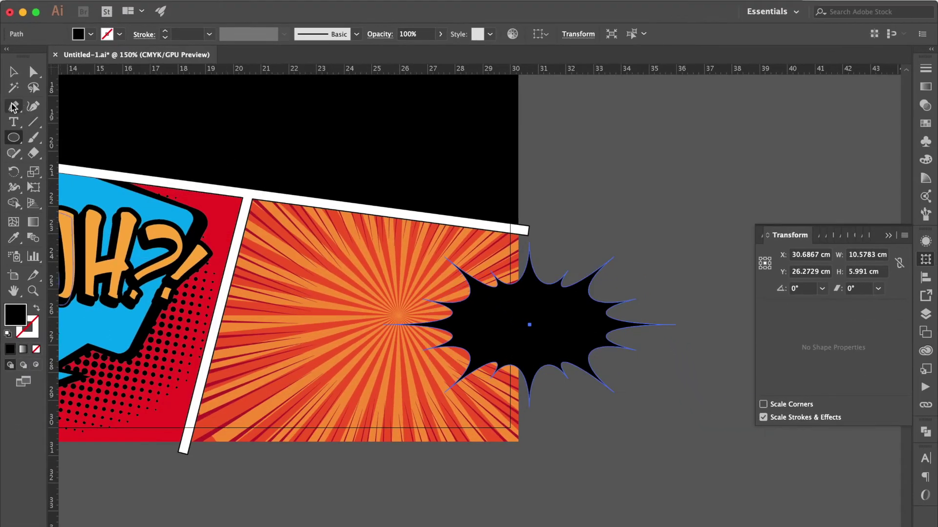
Delete five anchor points from the starburst to simplify its outline.
left_click(14, 106)
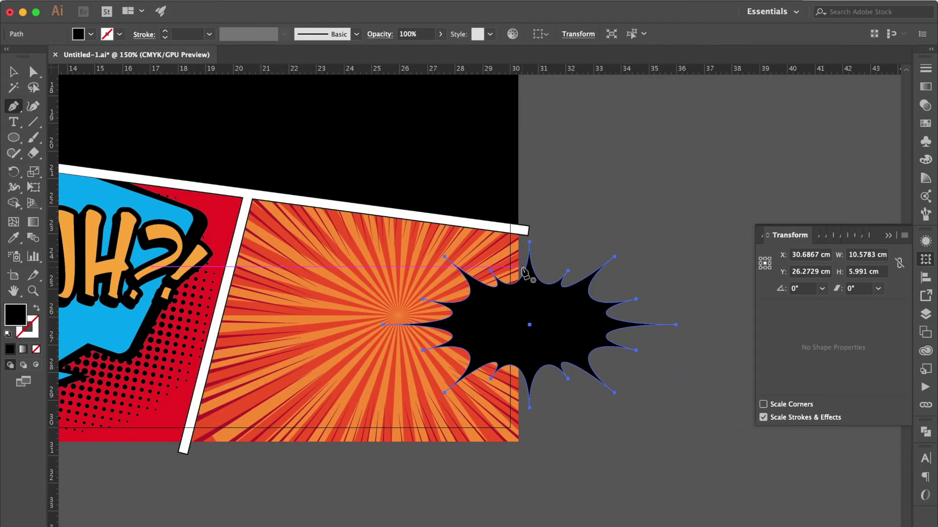
left_click(423, 299)
left_click(424, 352)
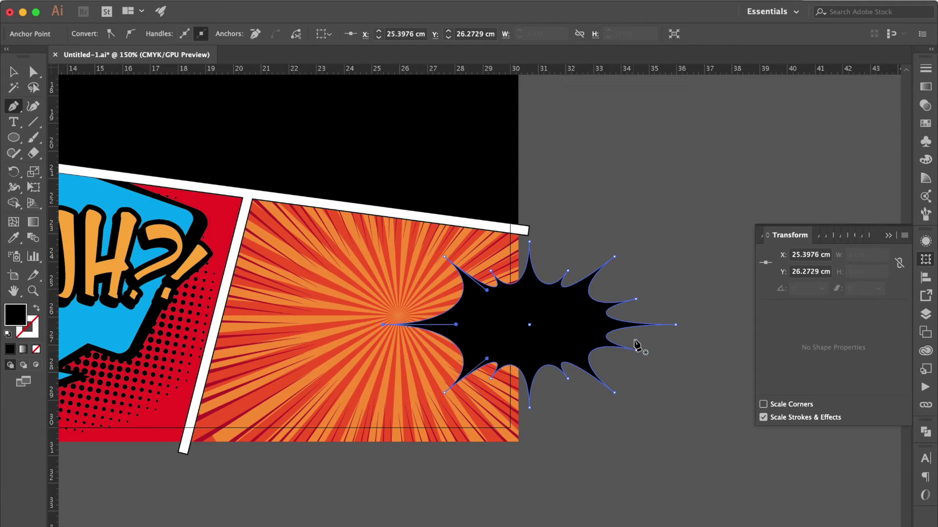
left_click(636, 350)
left_click(448, 262)
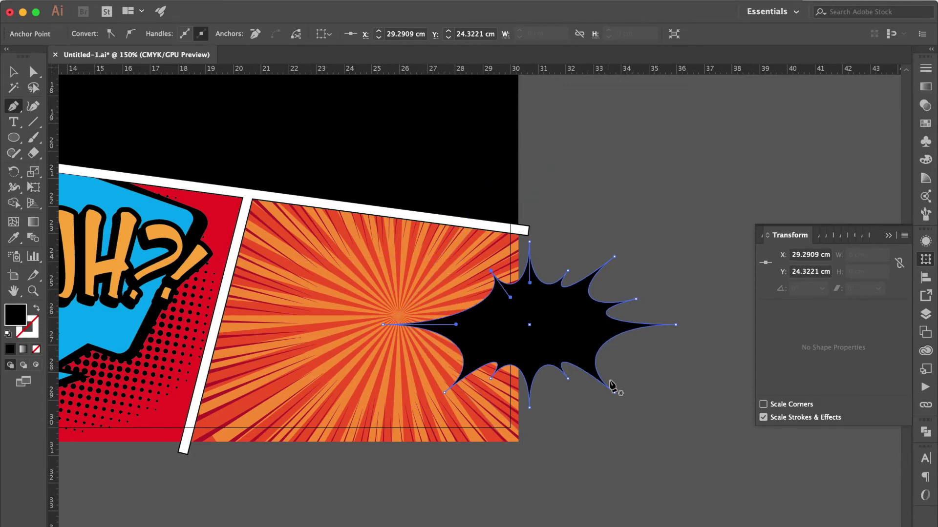
left_click(567, 379)
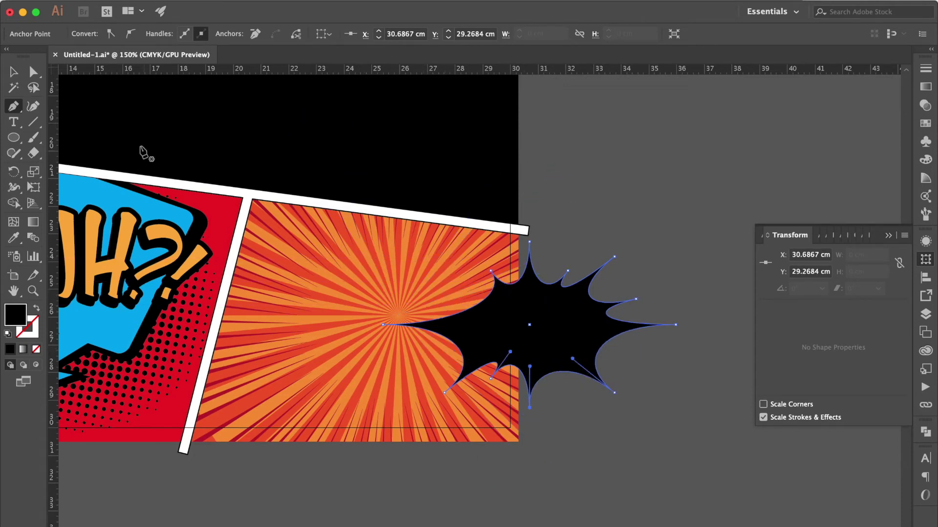
left_click(13, 72)
Fill the starburst with cyan.
left_click(926, 125)
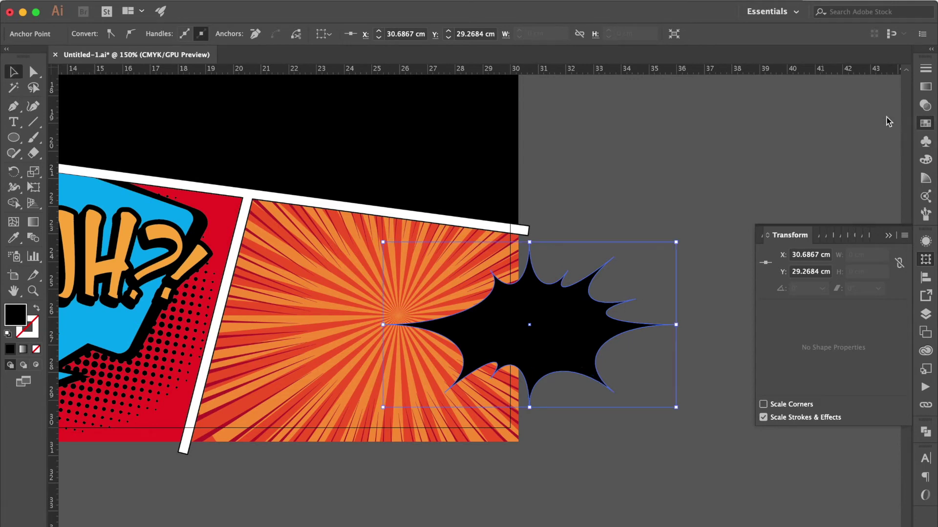
left_click(837, 114)
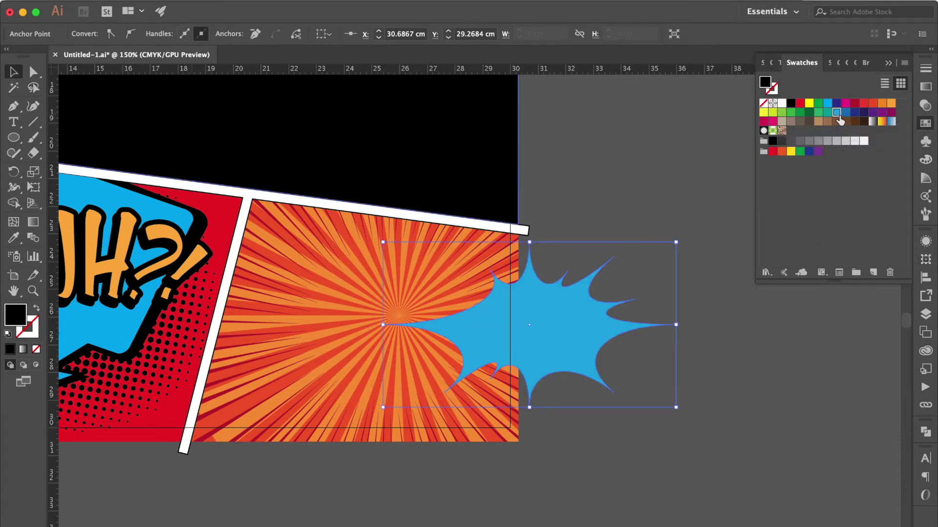
left_click(828, 103)
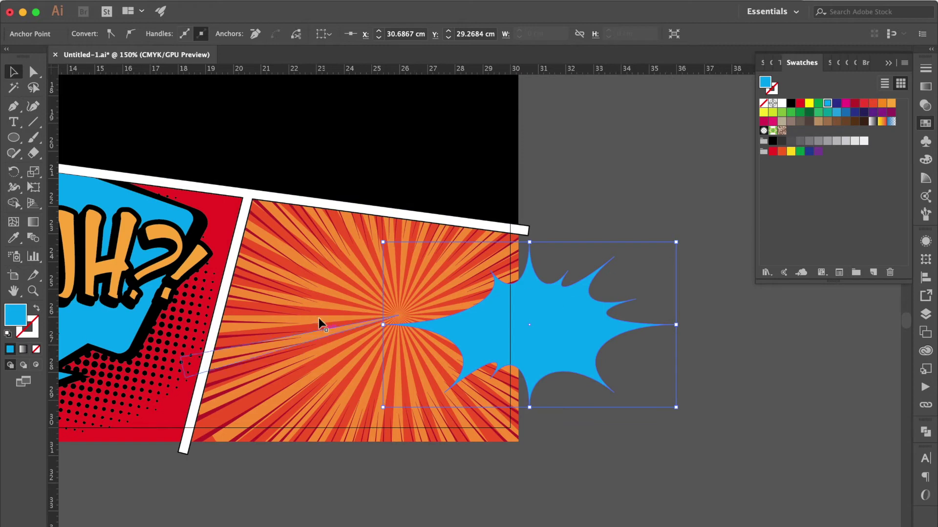
Give the starburst a 5 pt black outline.
left_click(929, 70)
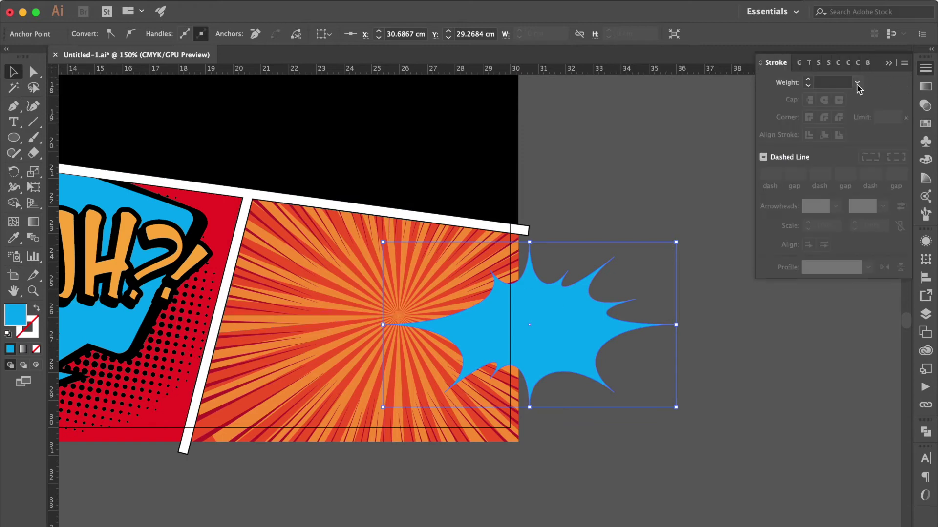
left_click(858, 87)
left_click(874, 195)
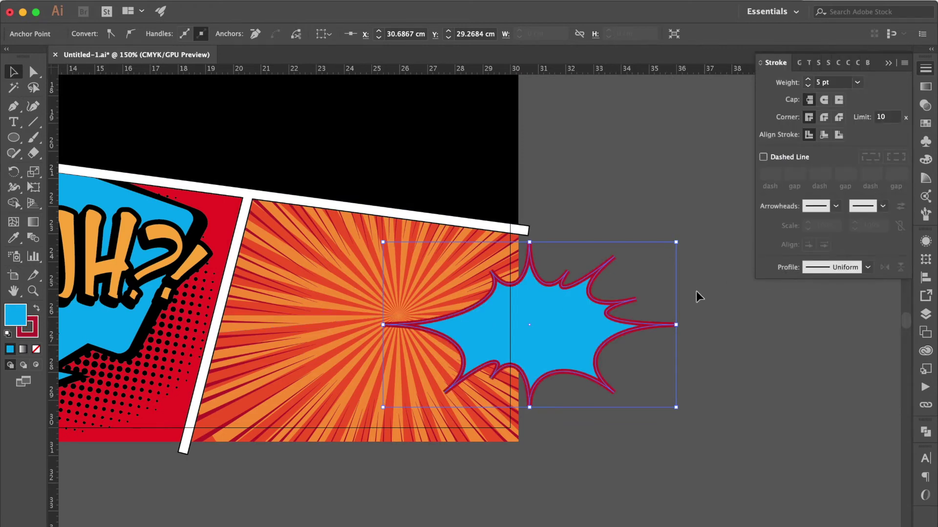
left_click(36, 336)
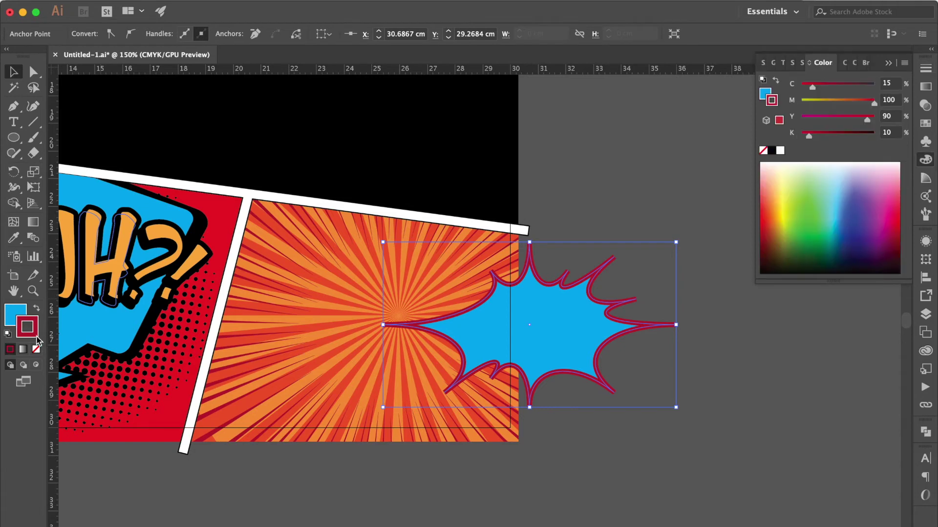
left_click(927, 124)
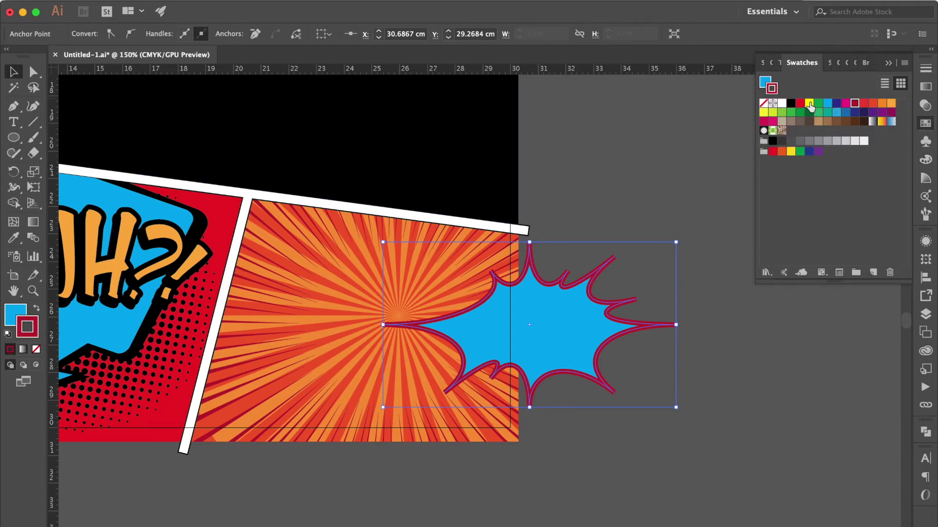
left_click(791, 104)
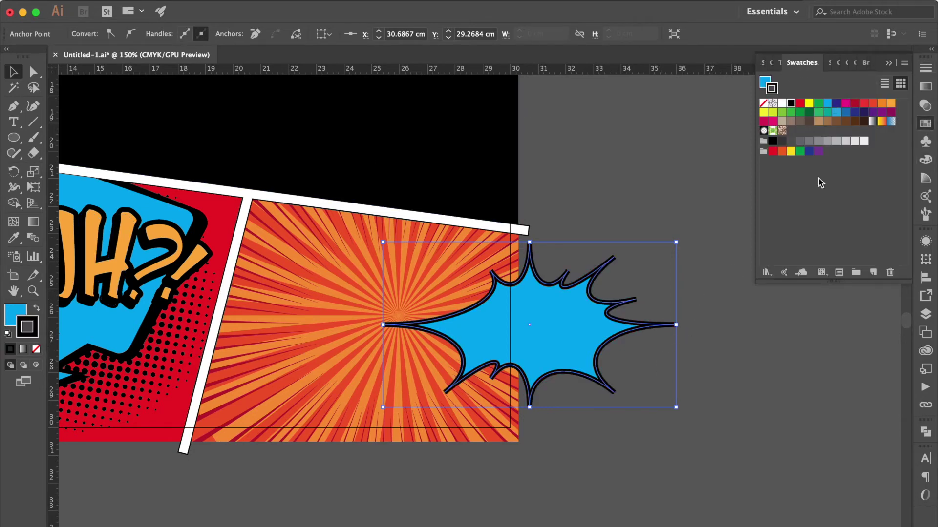
Align the outline inside, enlarge the burst and move it onto the orange sunburst panel.
left_click(927, 72)
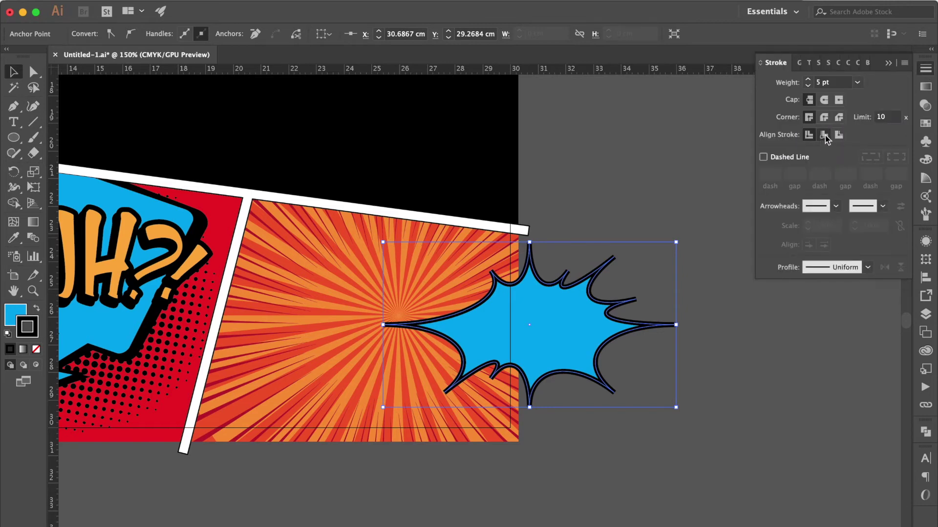
left_click(824, 136)
left_click_drag(680, 323, 772, 322)
left_click_drag(638, 336, 471, 336)
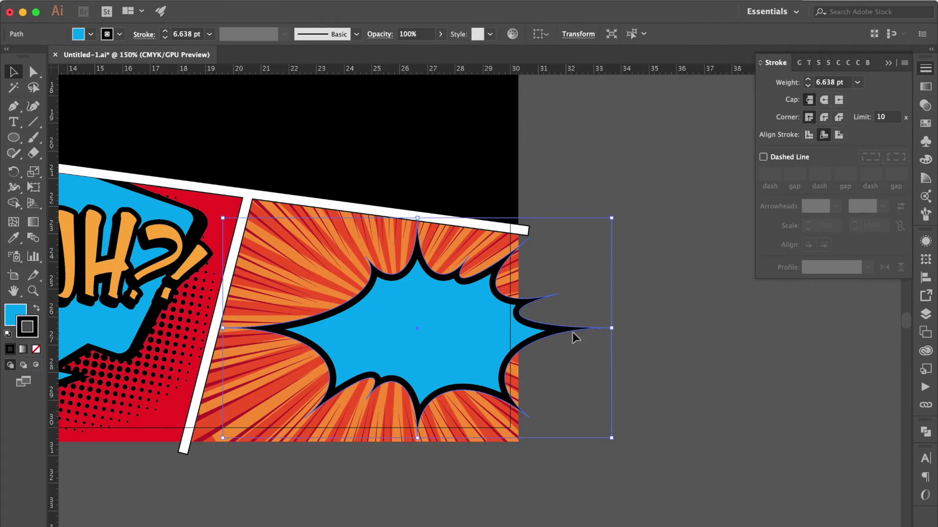
left_click(925, 105)
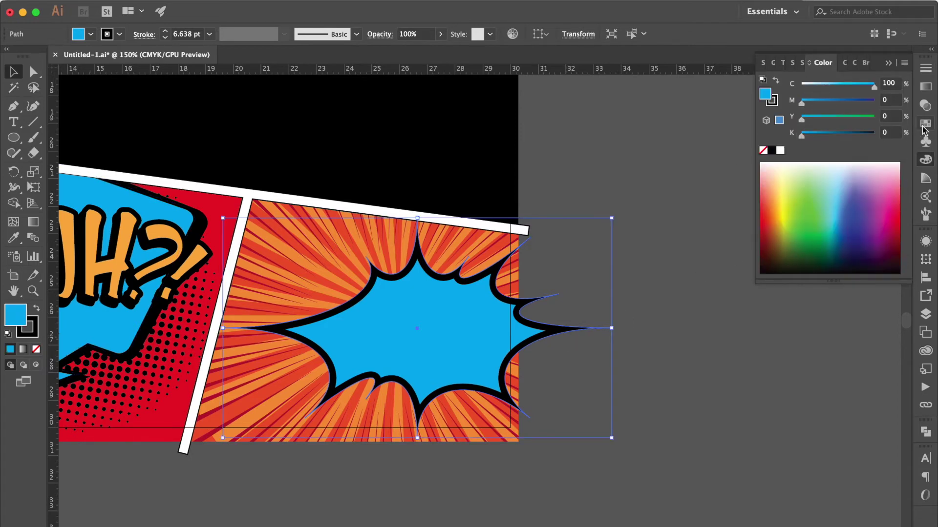
Fill the burst purple and Alt-rotate a tilted copy behind it.
left_click(926, 123)
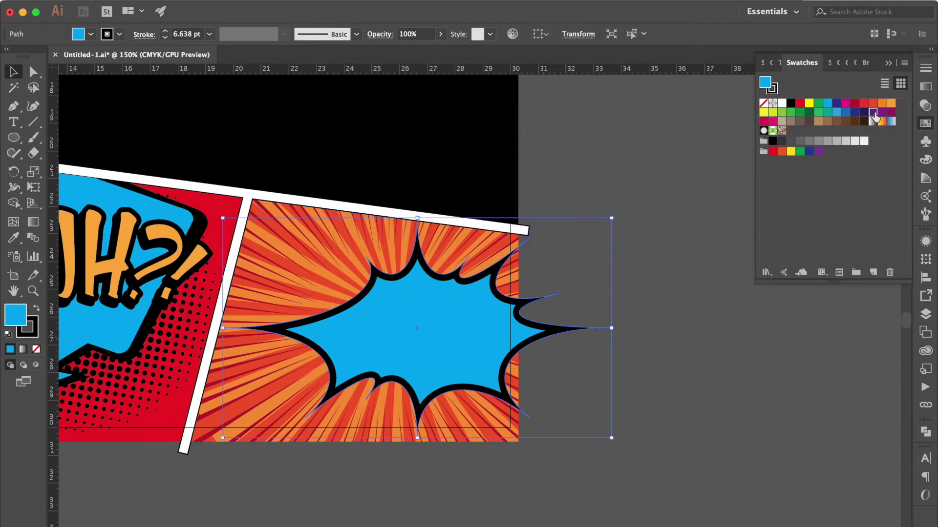
left_click(874, 112)
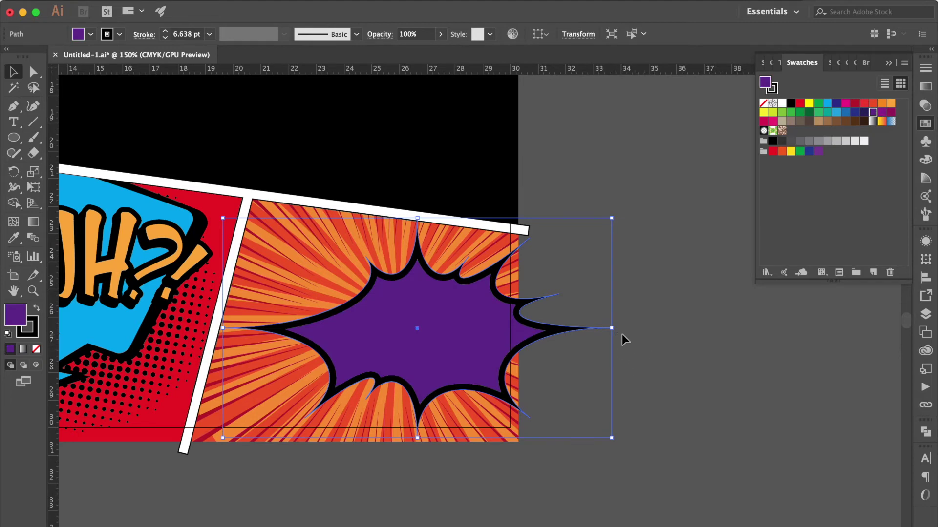
mouse_move(620, 328)
left_mouse_down()
mouse_move(607, 284)
mouse_move(586, 290)
left_mouse_up()
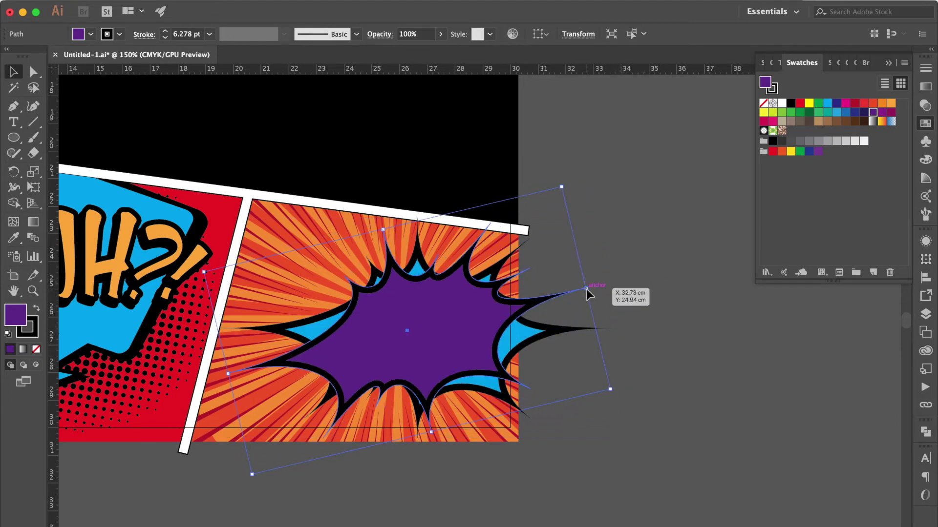
Resize both bursts taller and larger, shifting them left over the panel divider.
left_click(551, 336, "shift")
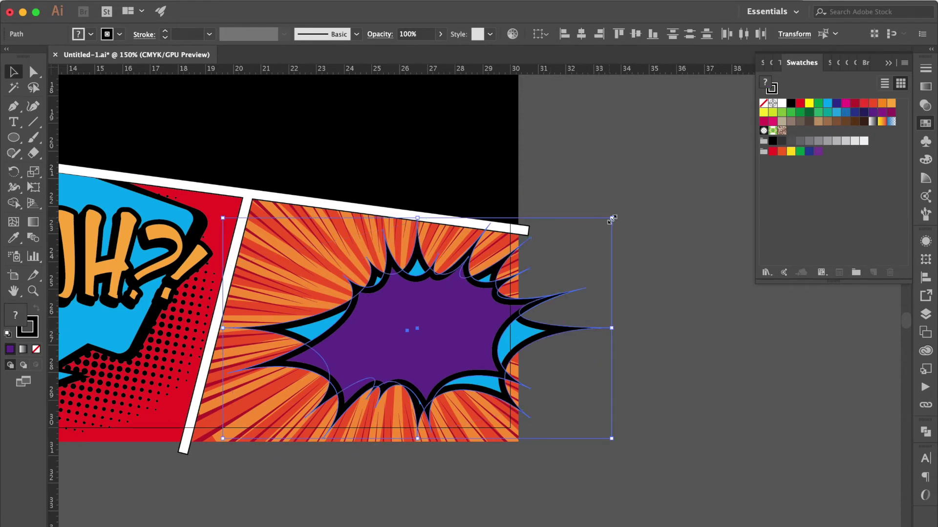
left_click_drag(613, 219, 594, 193)
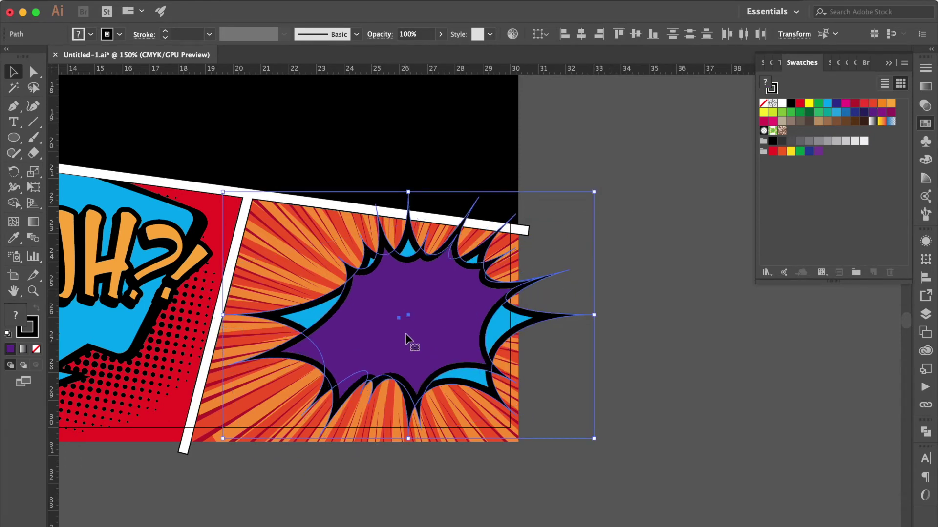
left_click_drag(414, 337, 355, 329)
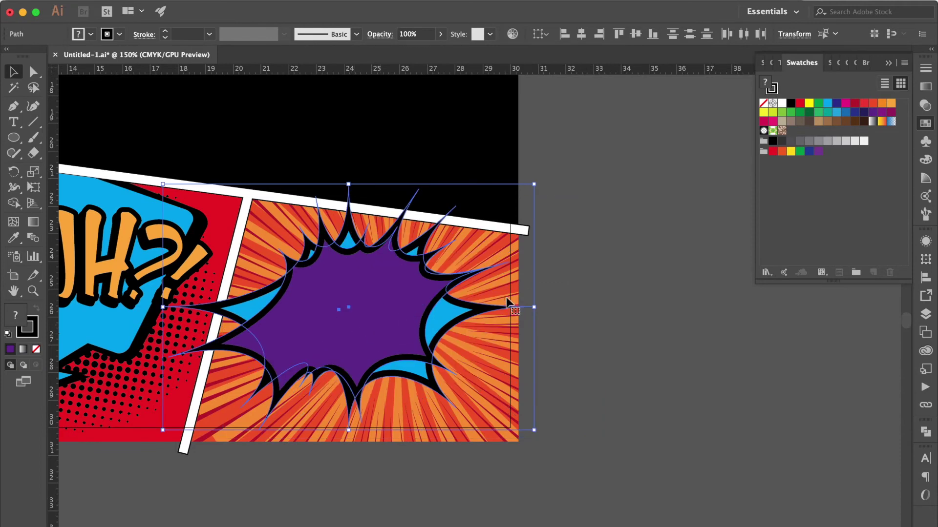
left_click_drag(534, 430, 571, 458)
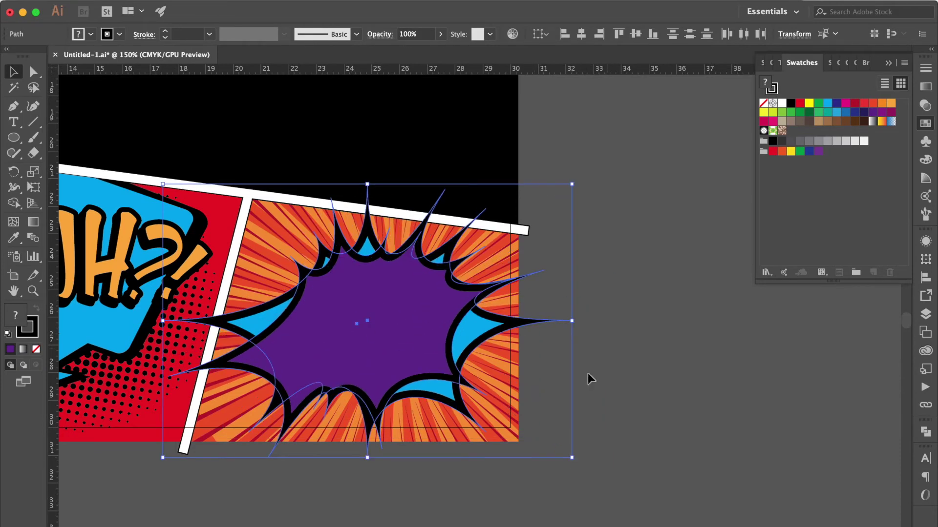
left_click_drag(162, 458, 163, 447)
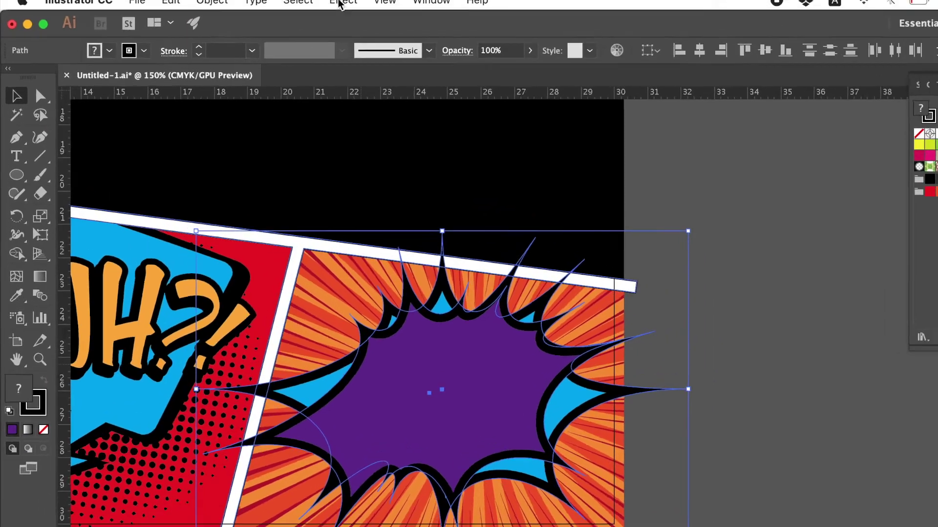
left_click(340, 3)
mouse_move(480, 213)
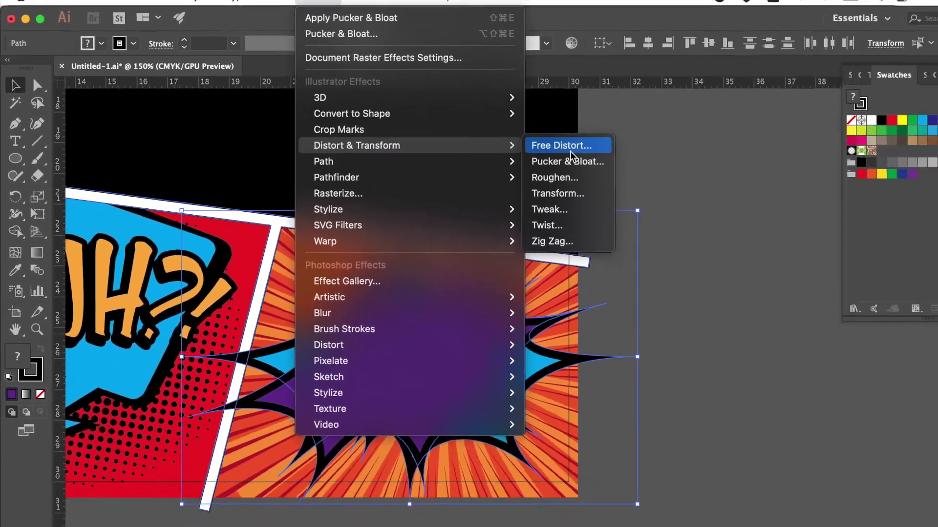
Apply Free Distort, skewing the bursts' bottom edge upward.
left_click(570, 149)
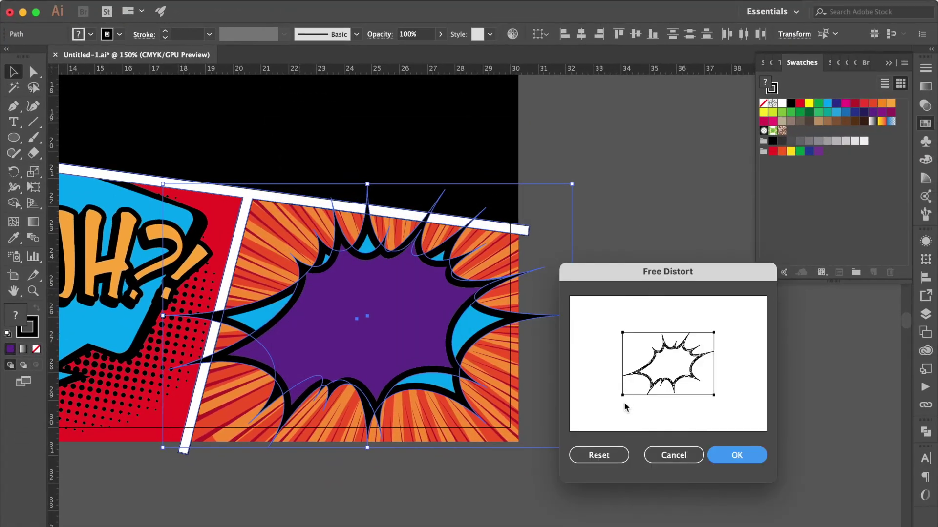
left_click_drag(622, 394, 623, 389)
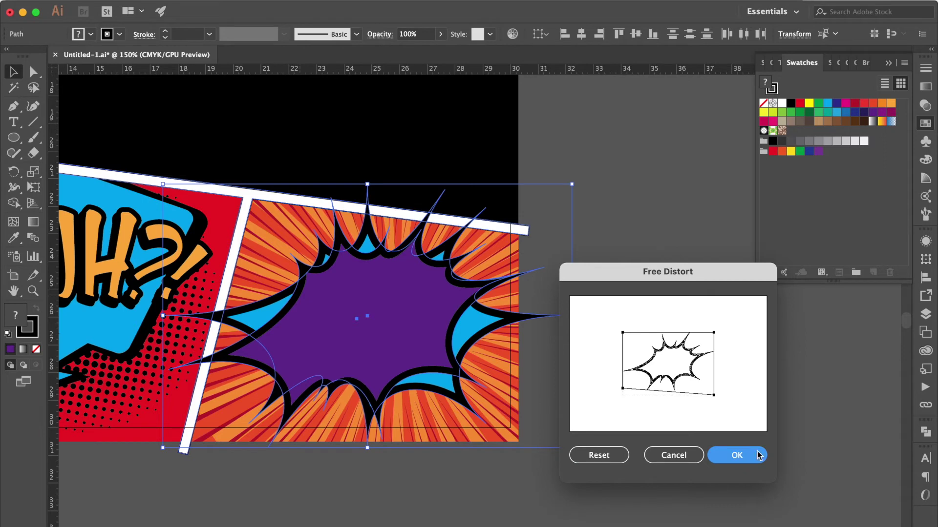
left_click(740, 462)
left_click(646, 273)
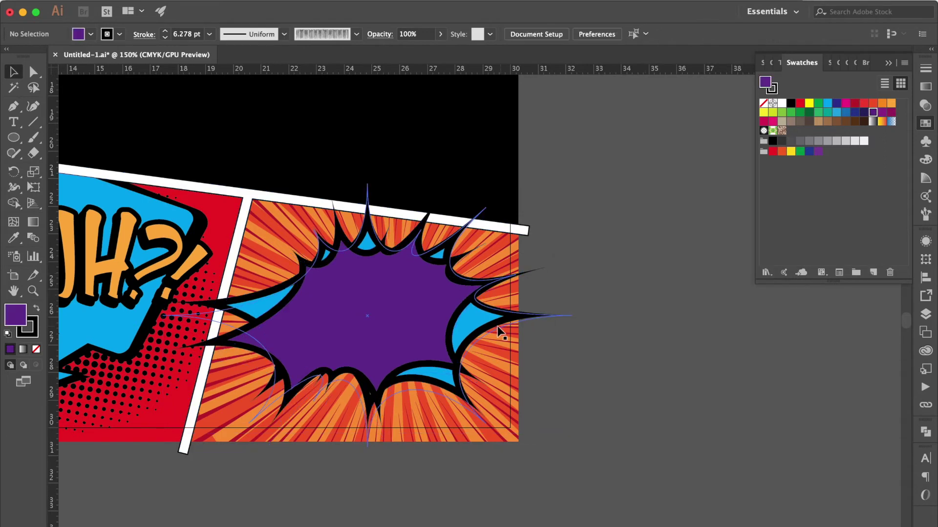
Tilt the blue back burst clockwise and enlarge it slightly.
left_click(482, 346)
left_click_drag(581, 330, 563, 364)
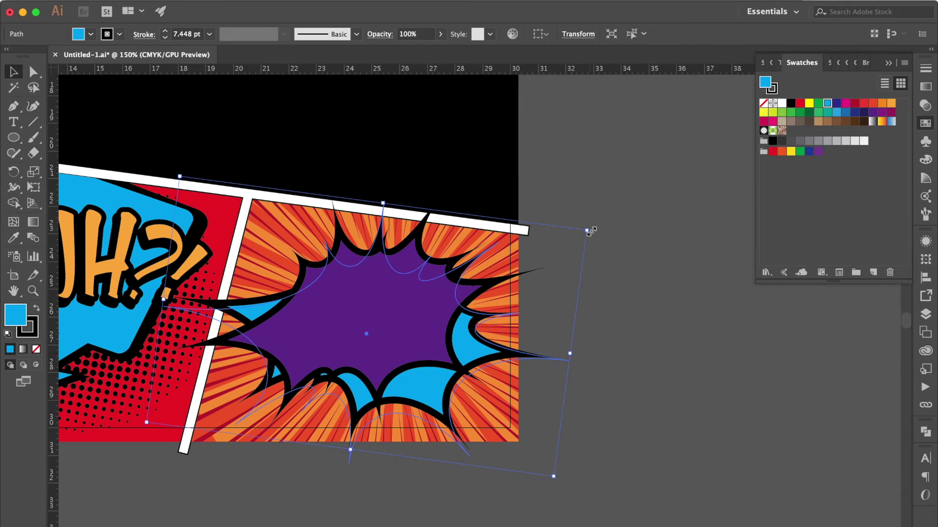
left_click_drag(591, 231, 595, 227)
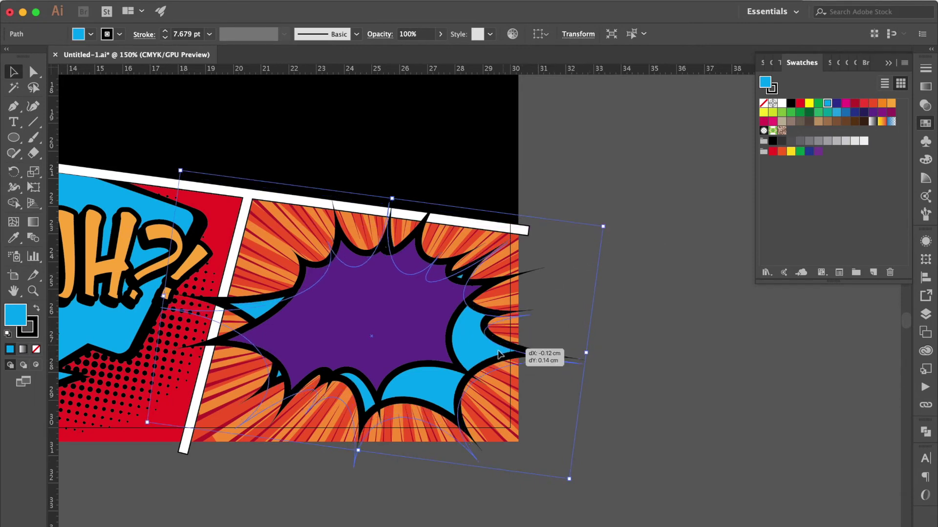
Set both the purple and blue bursts' outlines to 5 pt.
left_click(424, 311)
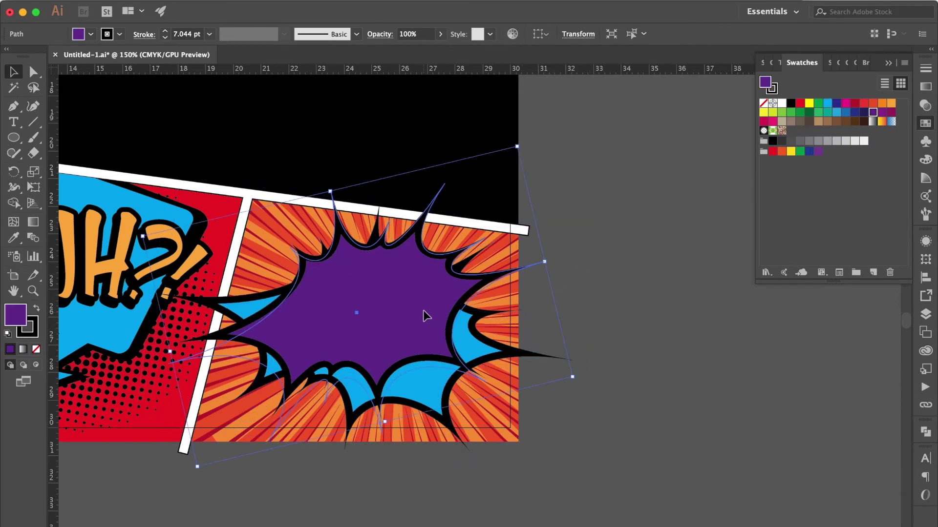
left_click(865, 64)
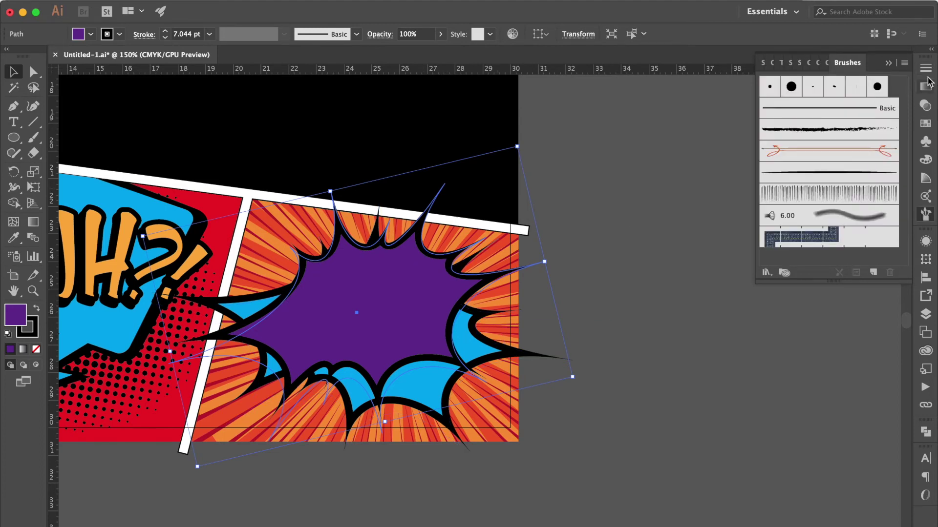
left_click(928, 71)
left_click(858, 82)
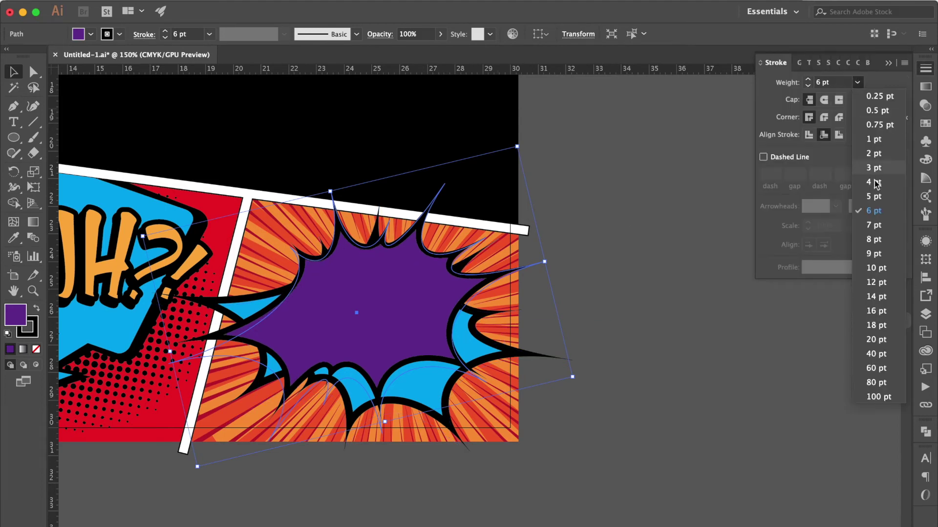
left_click(862, 210)
left_click(507, 352)
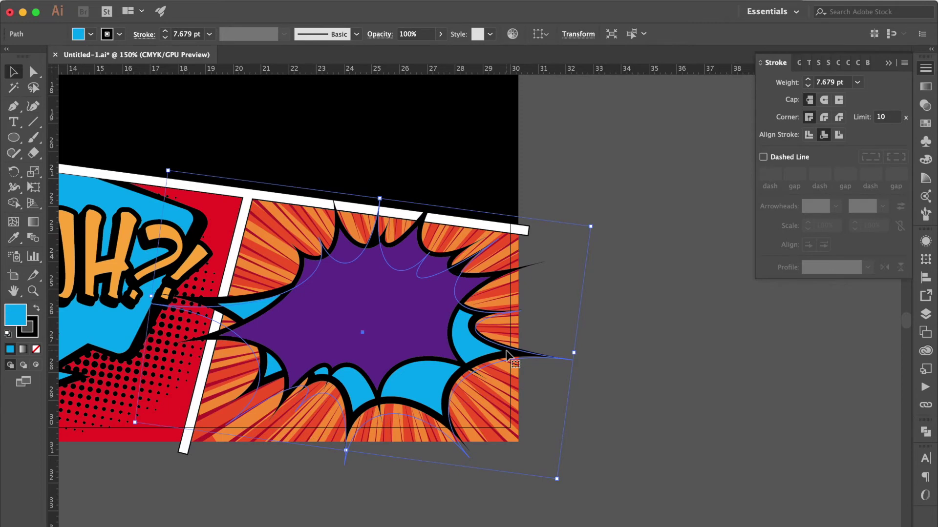
left_click(858, 84)
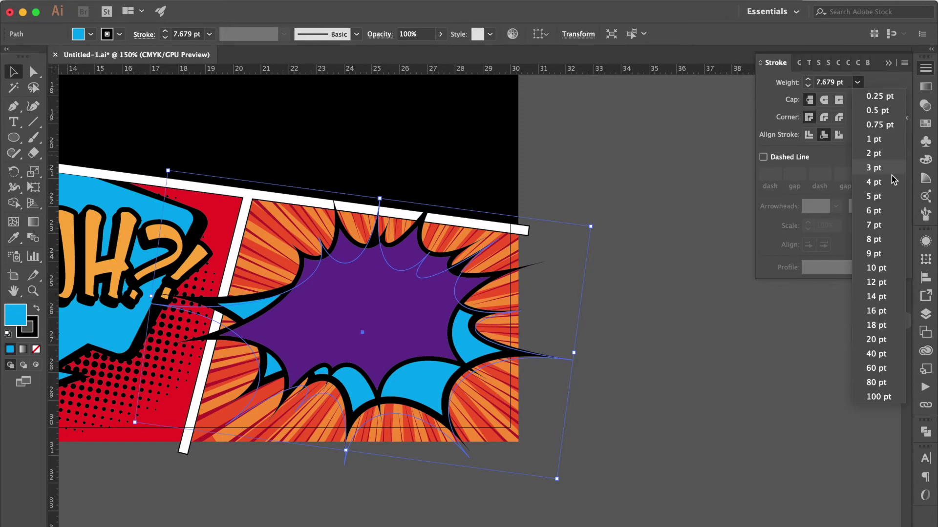
left_click(876, 196)
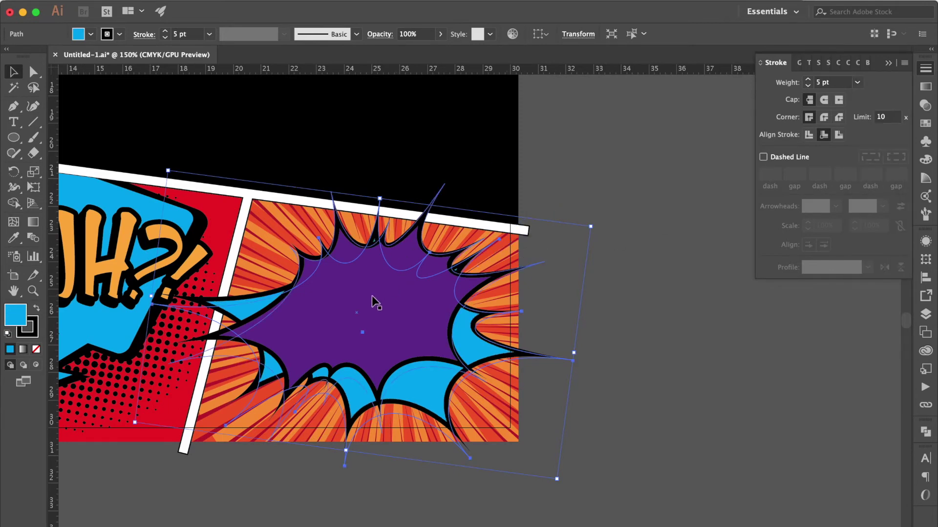
left_click(371, 295)
left_click(177, 0)
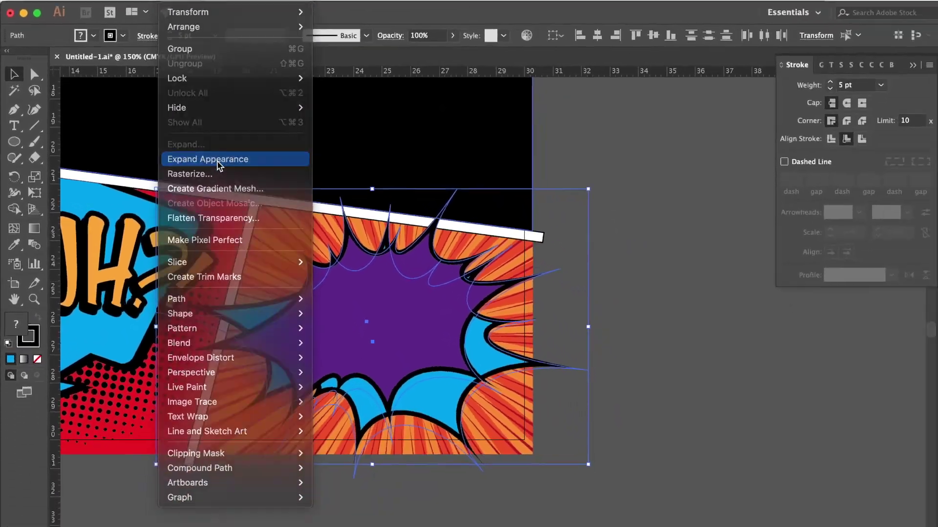
Expand the bursts' appearance and type 'WOOW' below the burst.
left_click(213, 161)
left_click(594, 297)
key("t")
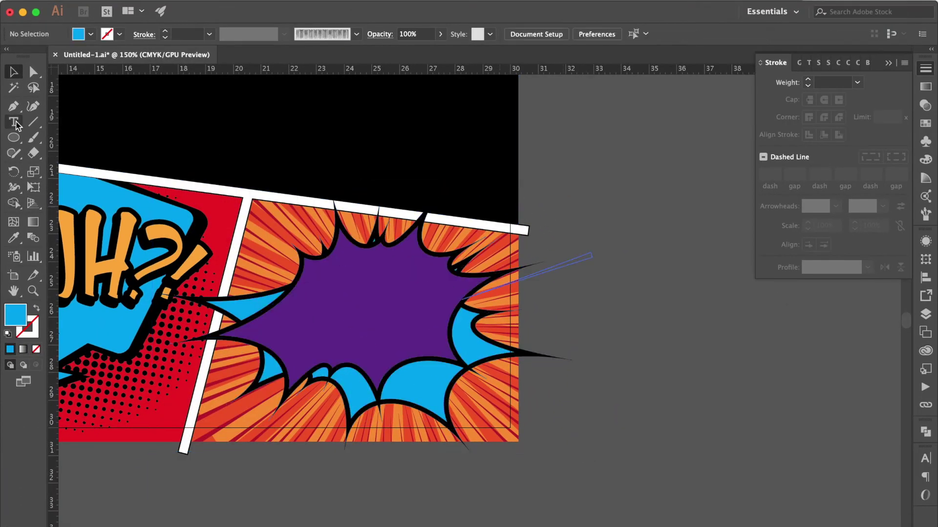
left_click(297, 509)
type("WOW")
key("BackSpace")
type("OW")
left_click(14, 72)
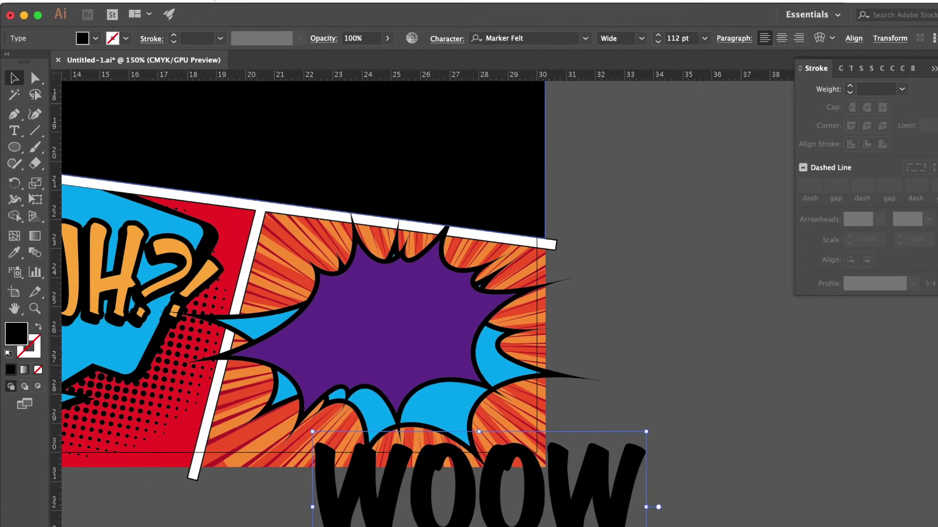
left_click(209, 8)
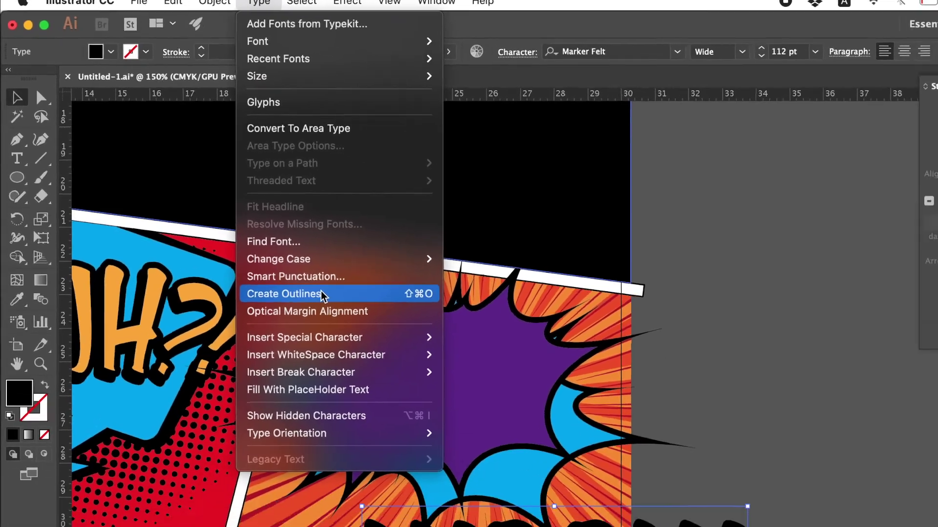
Convert WOOW to outlines and ungroup it into separate letters.
left_click(396, 423)
key("ctrl+shift+o")
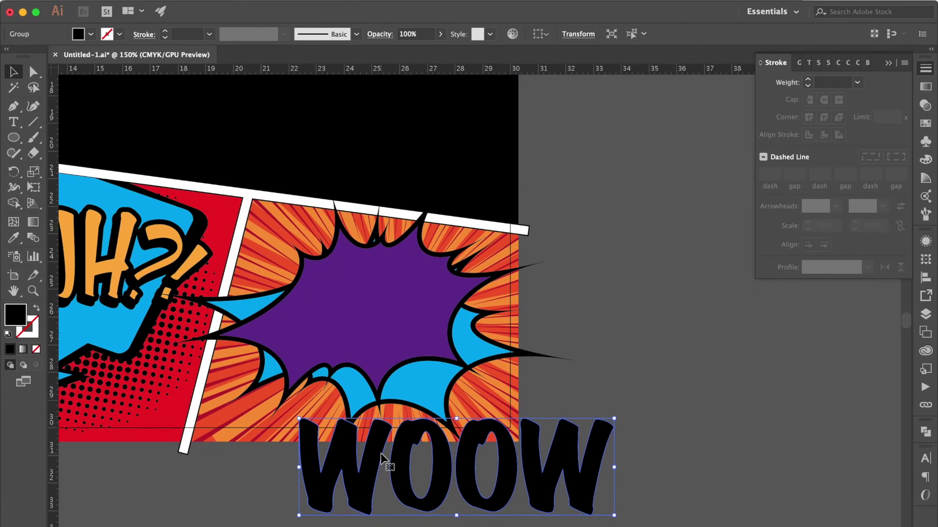
right_click(380, 454)
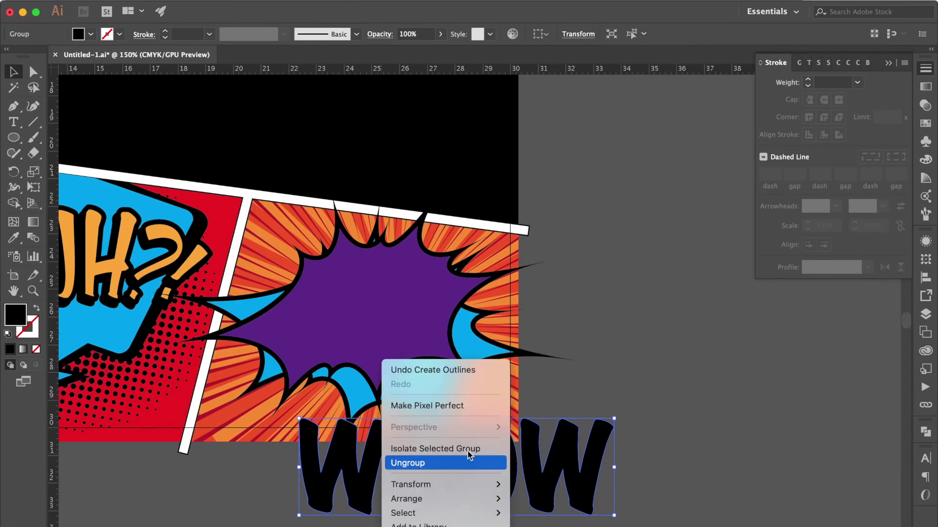
left_click(438, 464)
Move the first W and both Os up into the purple burst.
left_click(590, 371)
left_click_drag(348, 483, 313, 278)
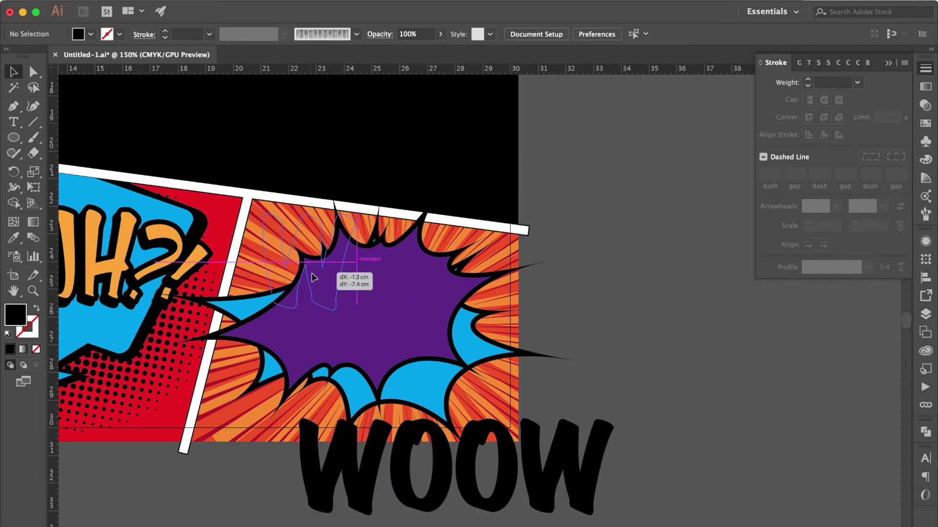
left_click_drag(394, 464, 389, 306)
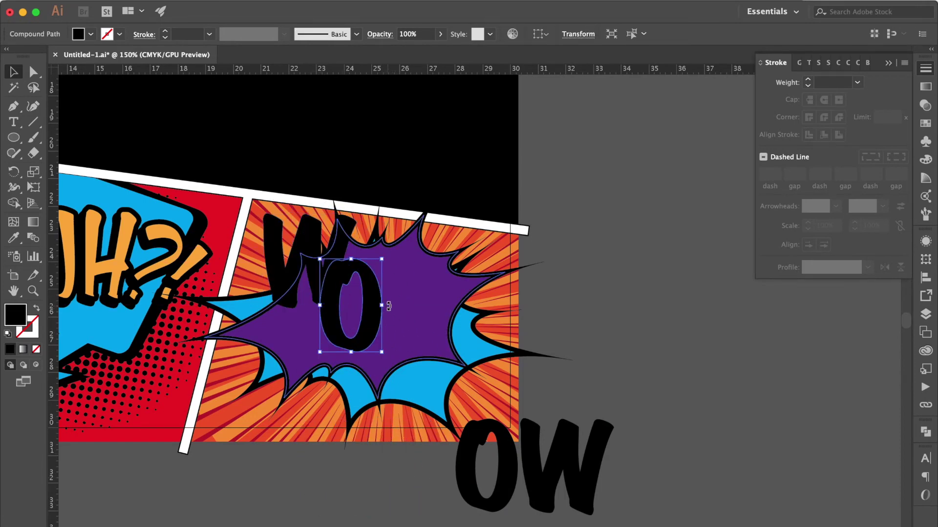
mouse_move(464, 466)
left_mouse_down()
mouse_move(363, 364)
mouse_move(398, 330)
left_mouse_up()
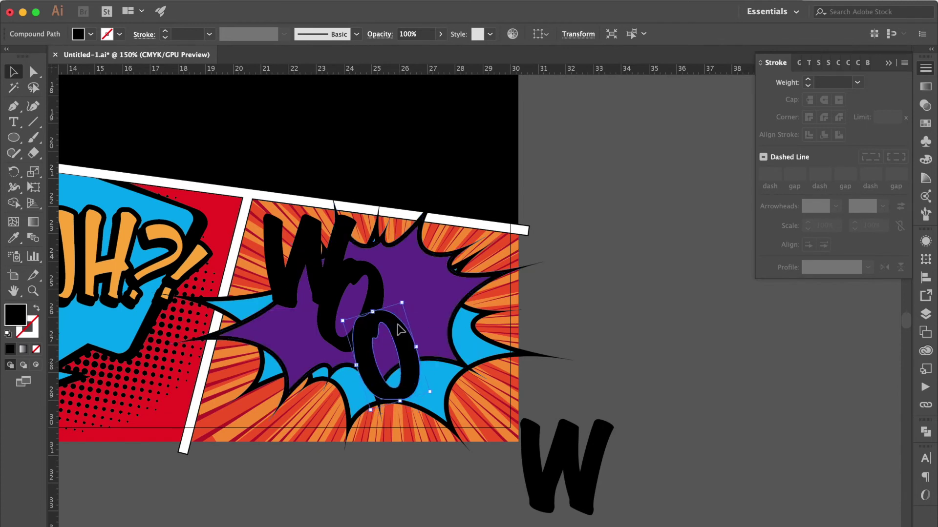
Rotate and shrink the first W, then place and tilt the last W lower right.
left_click(366, 251)
left_click_drag(366, 251, 340, 238)
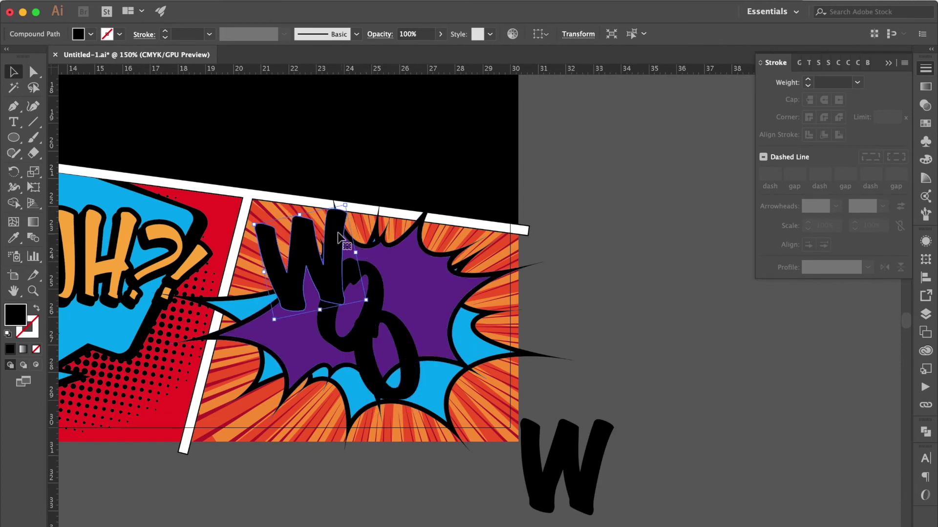
left_click_drag(345, 206, 339, 218)
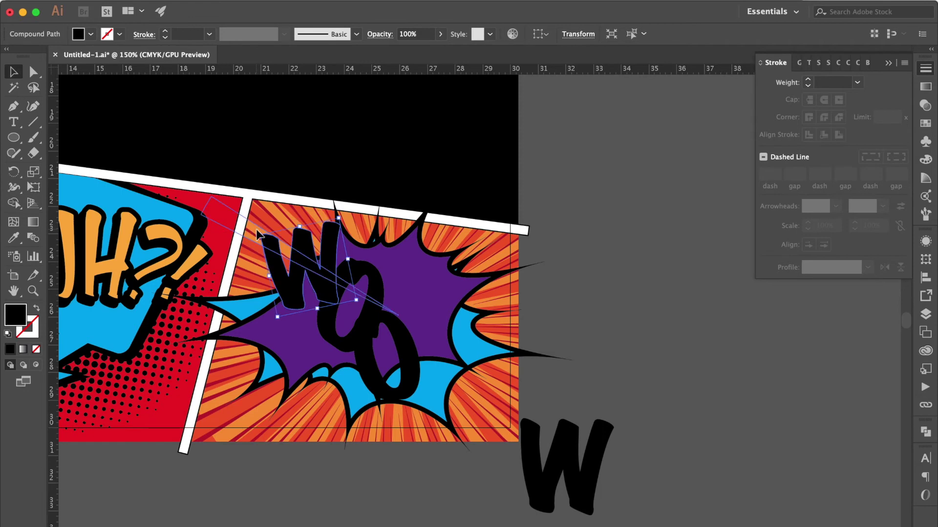
left_click_drag(600, 479, 485, 411)
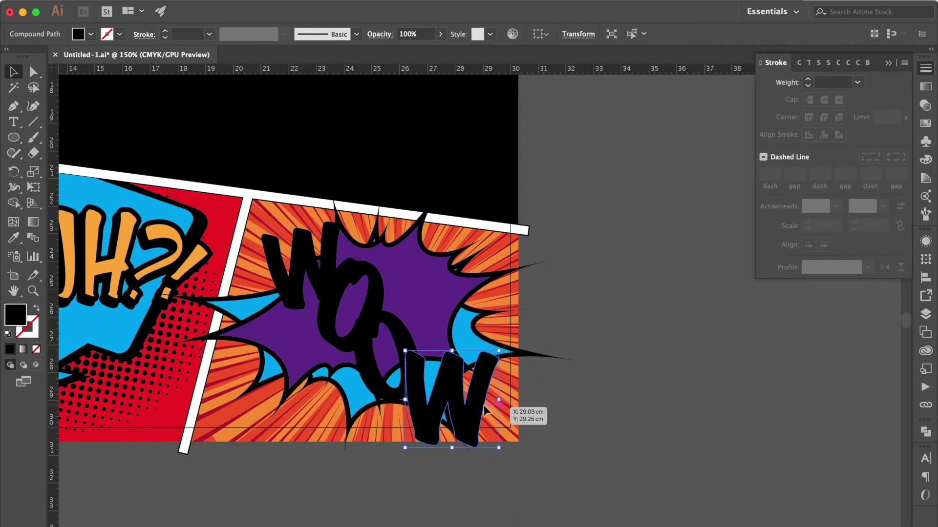
left_click_drag(485, 373, 500, 403)
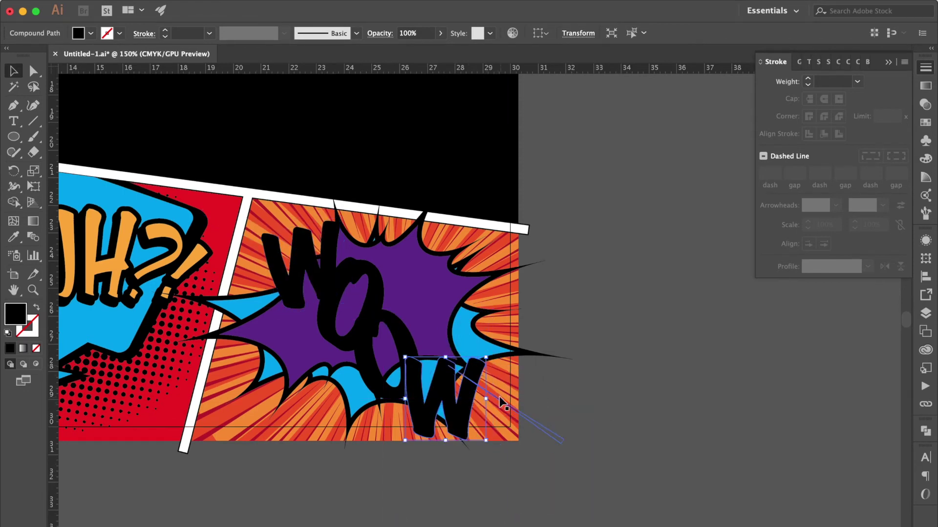
left_click_drag(494, 397, 506, 407)
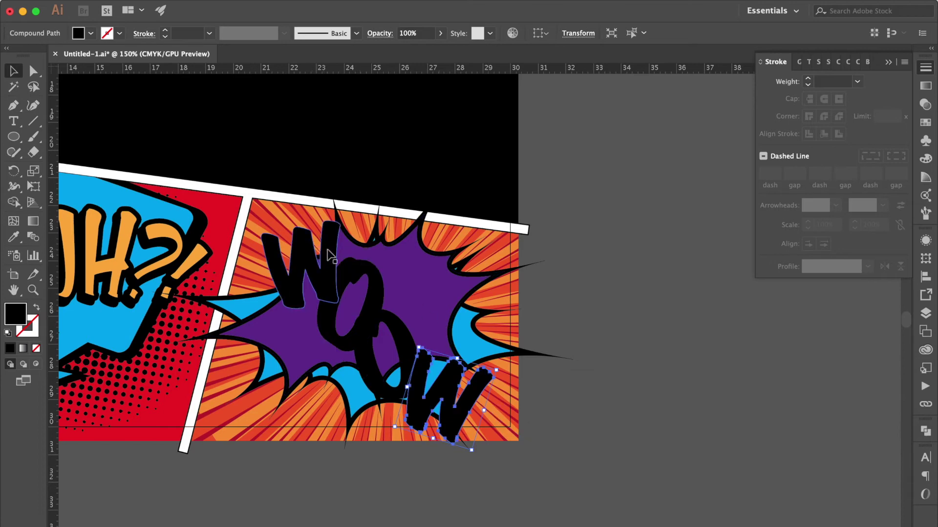
Group the four WOOW letters and give them a 5 pt outline.
left_click(369, 273, "shift")
left_click(401, 328, "shift")
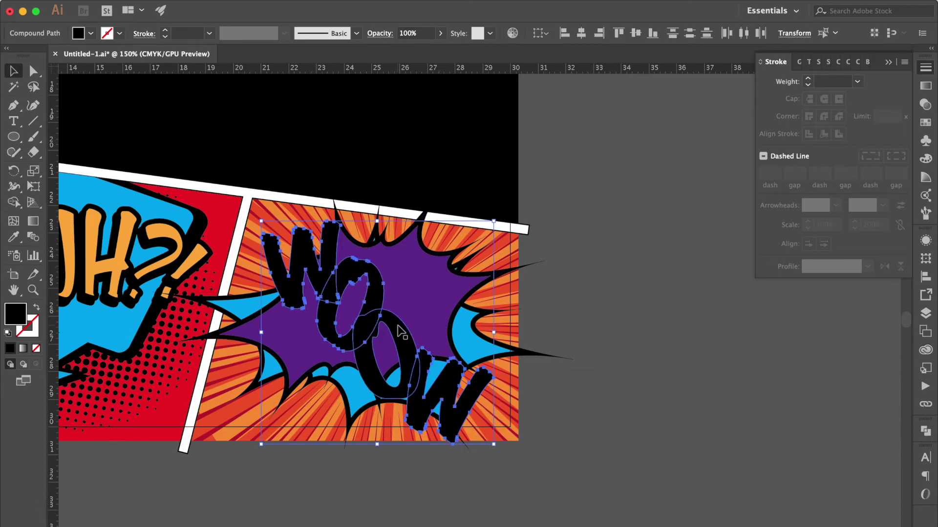
key("ctrl+g")
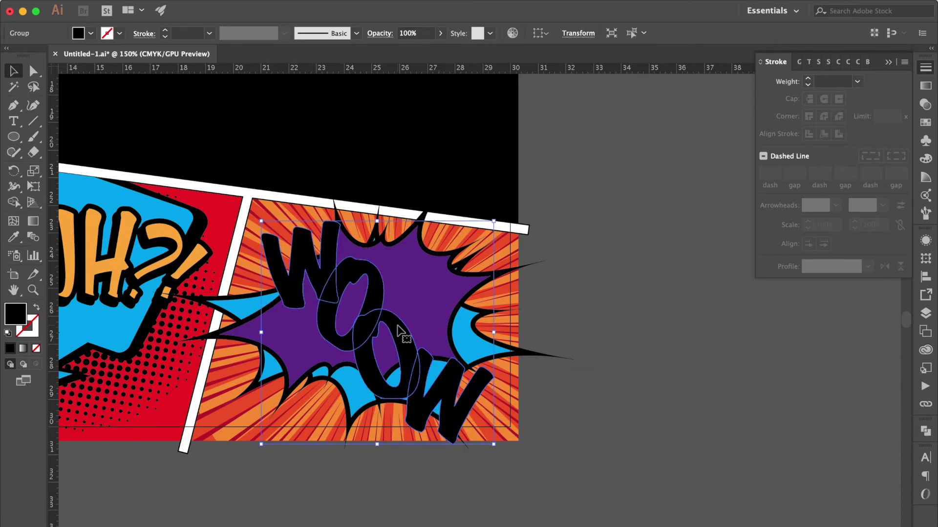
left_click(858, 82)
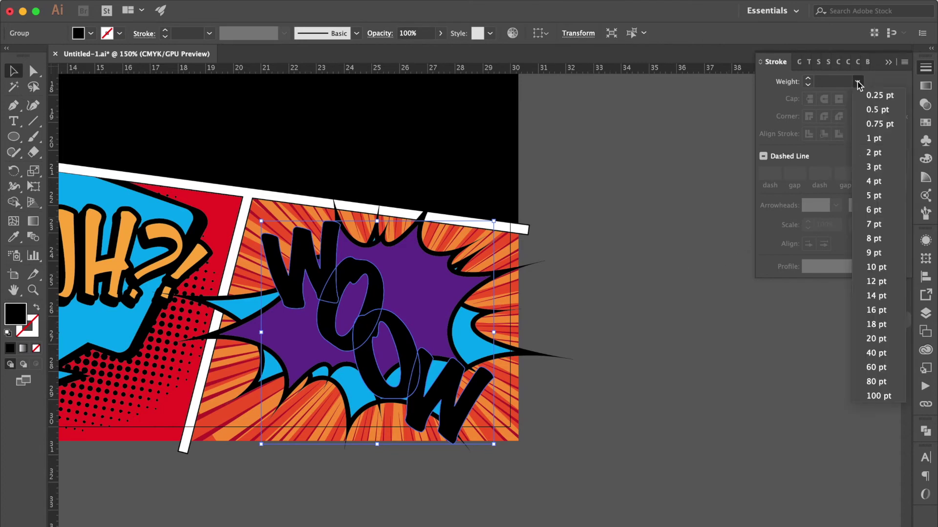
left_click(882, 196)
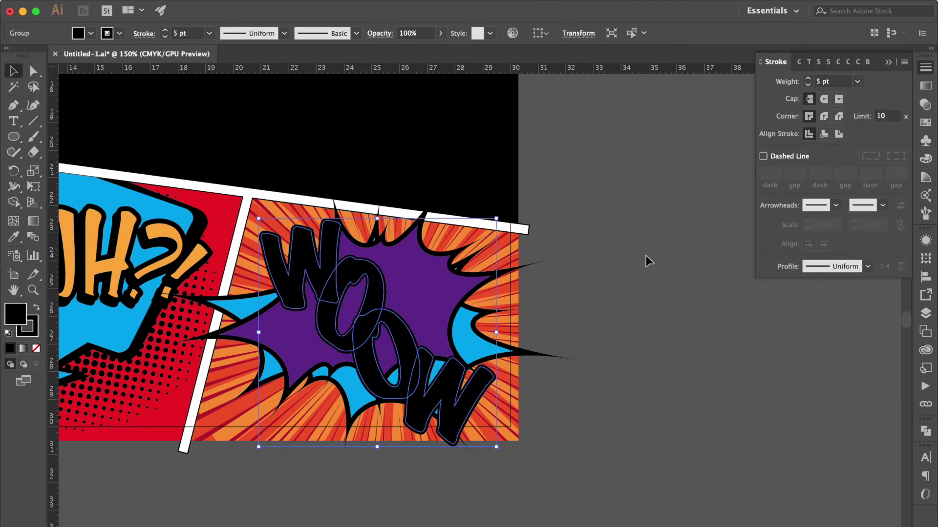
key("a")
key("v")
Fill WOOW white and nudge it up and right off the black copy.
left_click(923, 124)
left_click(782, 103)
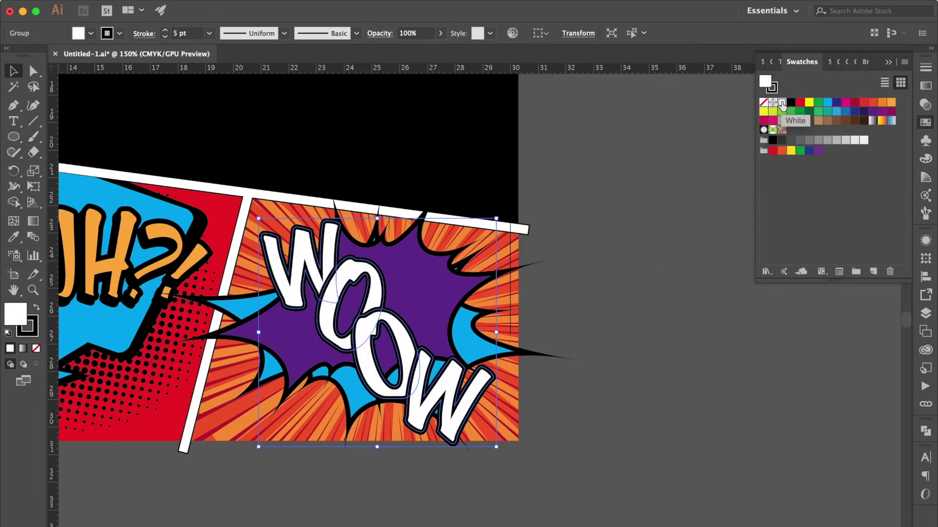
key("Up")
key("Up")
key("Up")
key("Right")
key("Right")
key("Right")
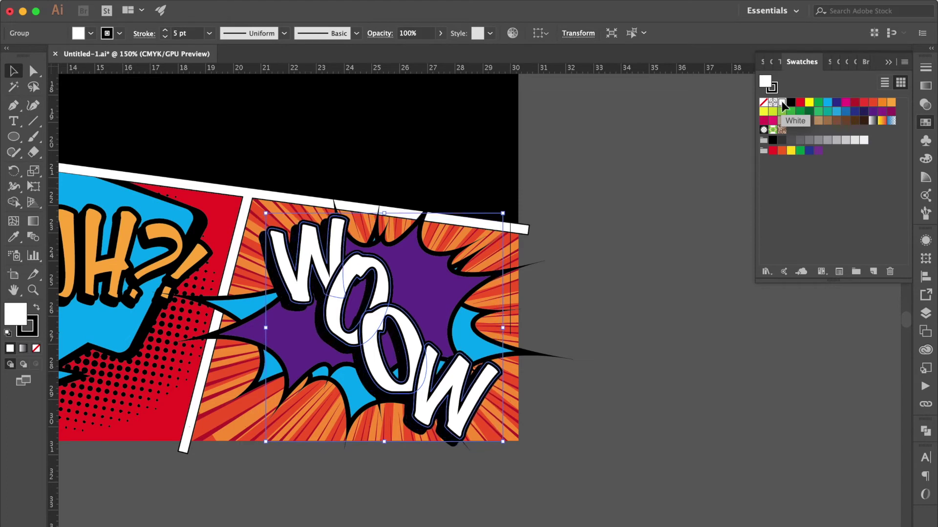
key("Up")
key("Up")
key("Up")
Shift the black shadow copy up slightly and select it with the white letters.
key("ctrl+alt+bracketleft")
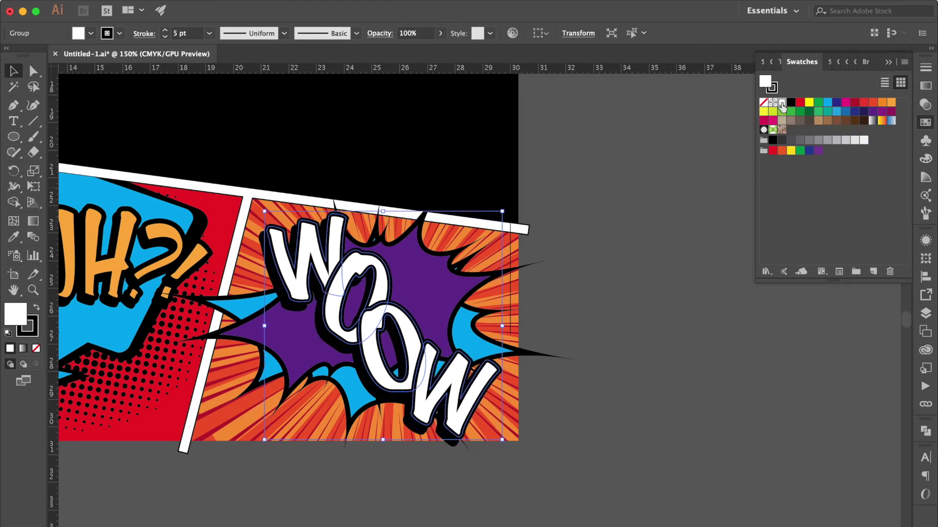
key("ctrl+equal")
key("ctrl+equal")
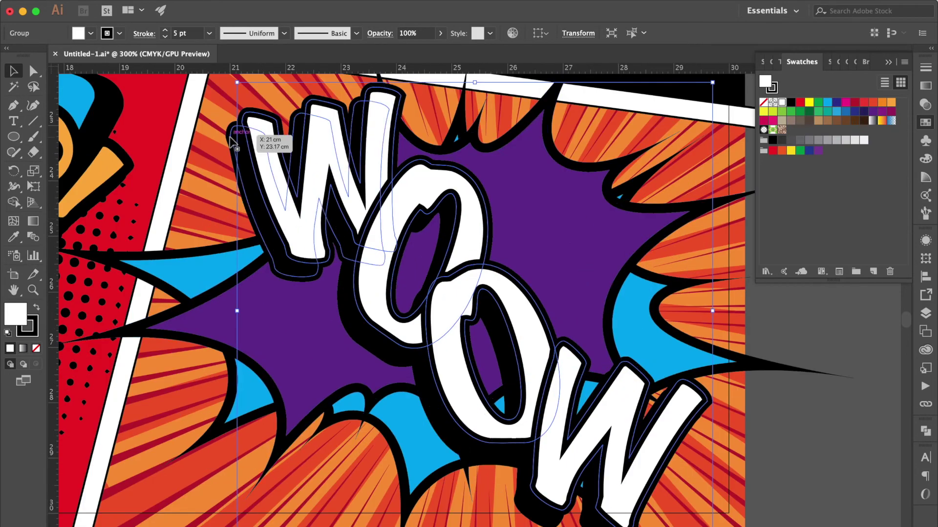
left_click(231, 140)
left_click_drag(231, 139, 233, 129)
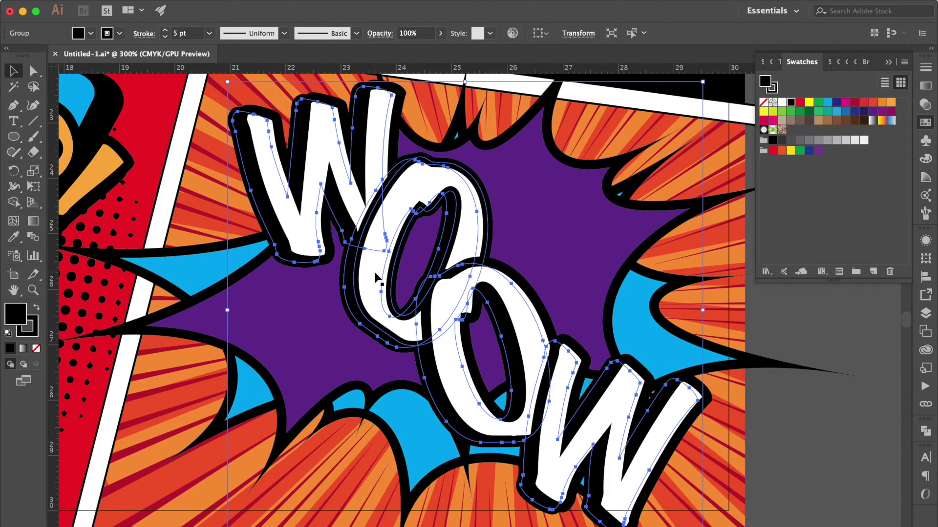
left_click(374, 274, "shift")
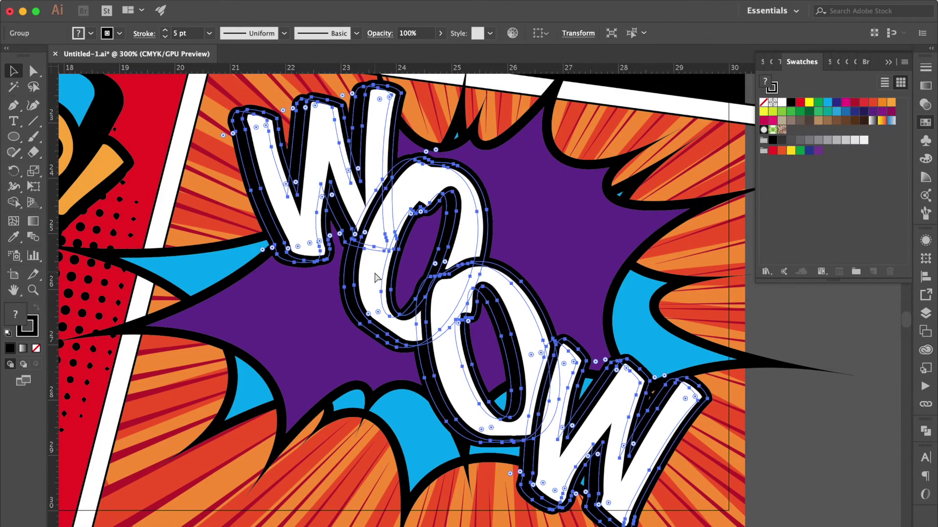
key("ctrl+minus")
left_click(255, 9)
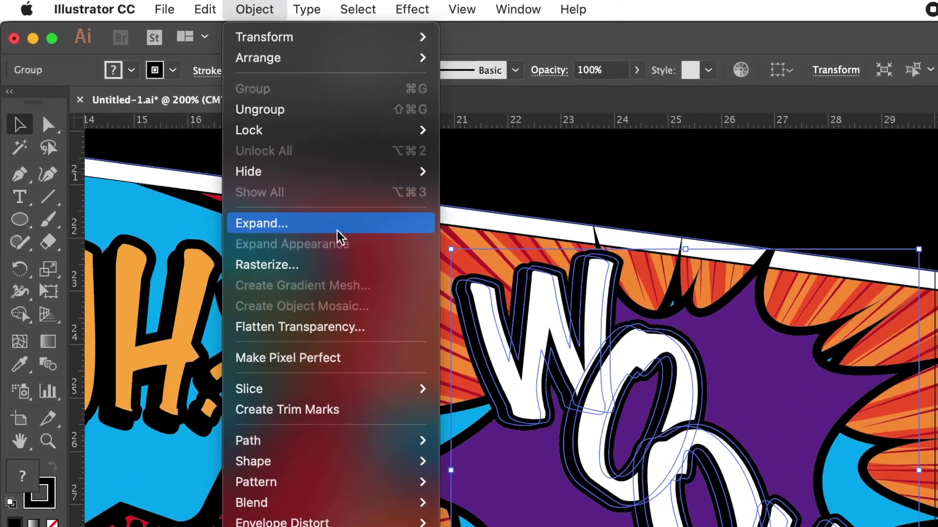
Expand the WOOW outlines into shapes, shrink the lettering slightly and reposition it in the burst.
left_click(337, 229)
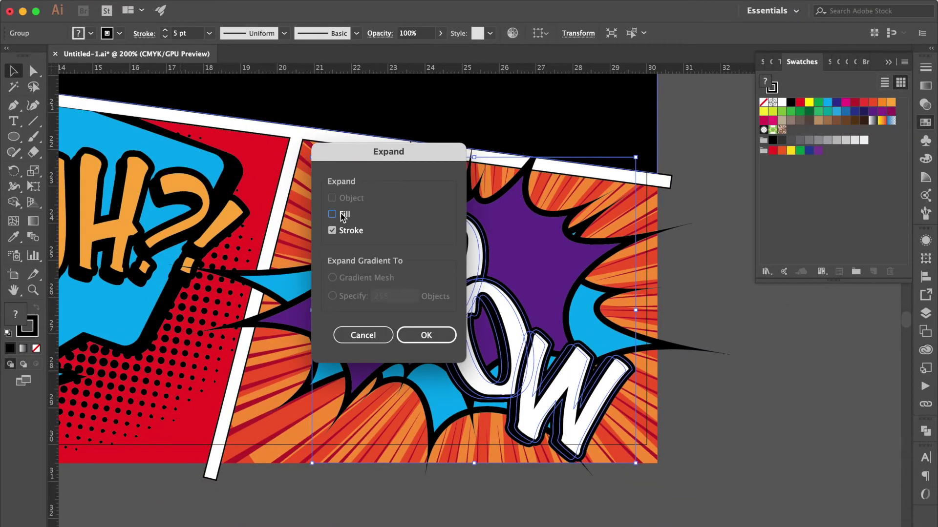
key("Return")
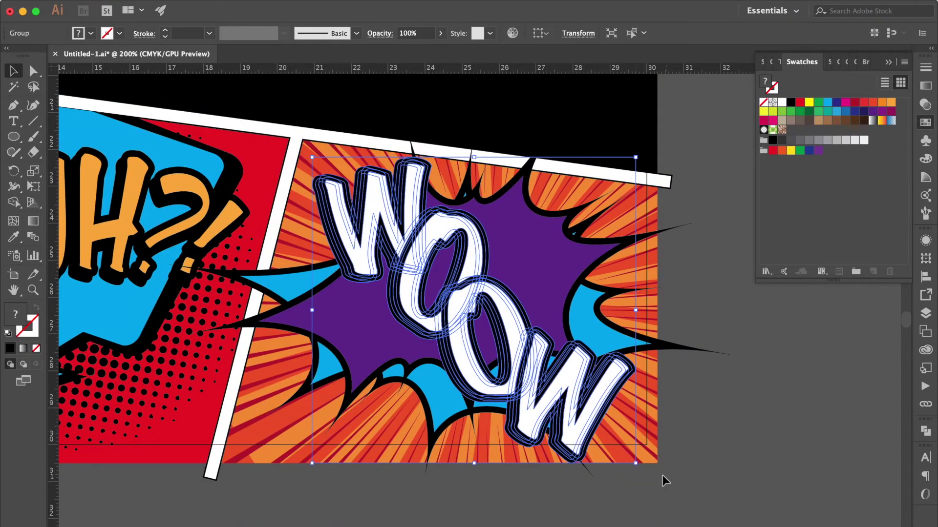
mouse_move(635, 463)
left_mouse_down()
mouse_move(602, 379)
mouse_move(610, 283)
left_mouse_up()
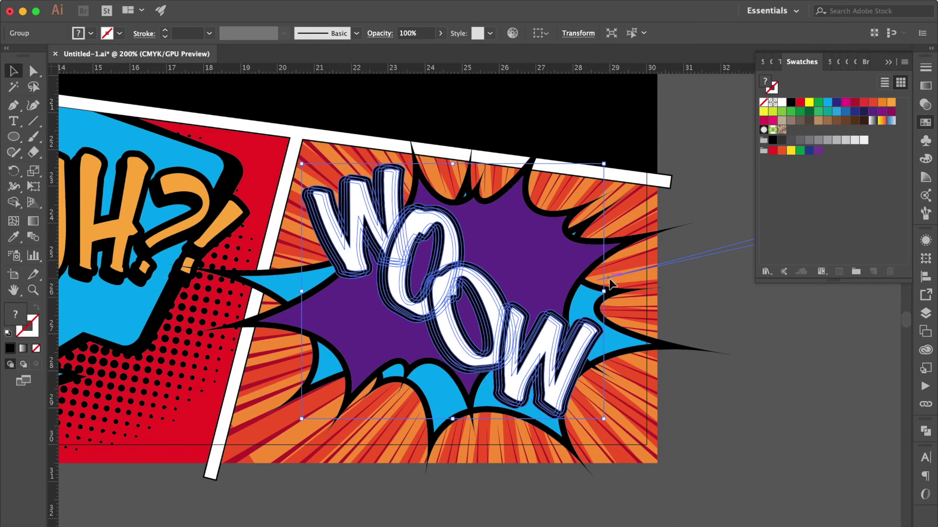
left_click_drag(547, 353, 558, 356)
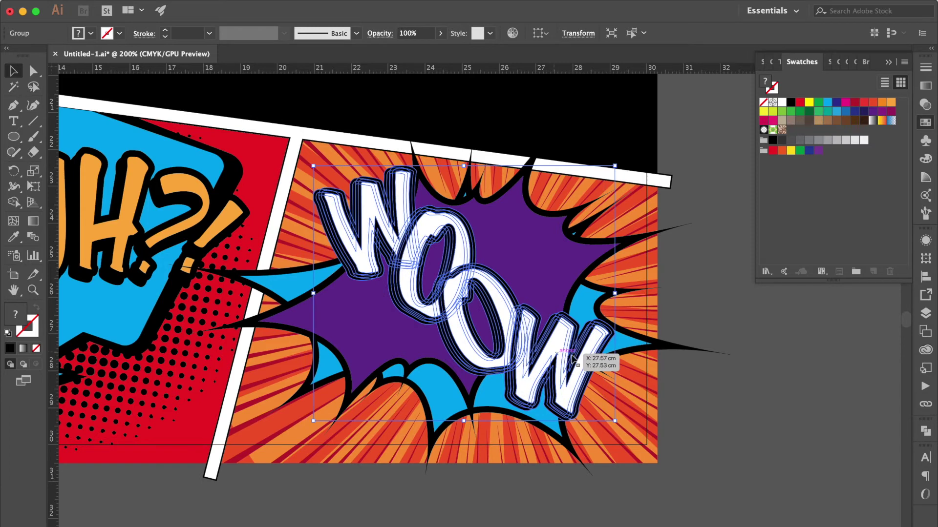
left_click(751, 416)
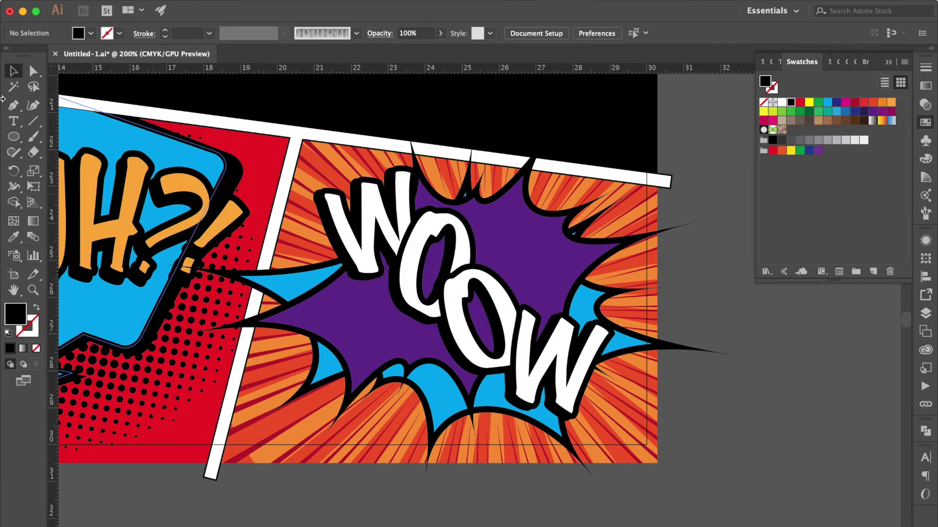
Draw a thin sliver path with the Pen tool and shrink it.
left_click(14, 107)
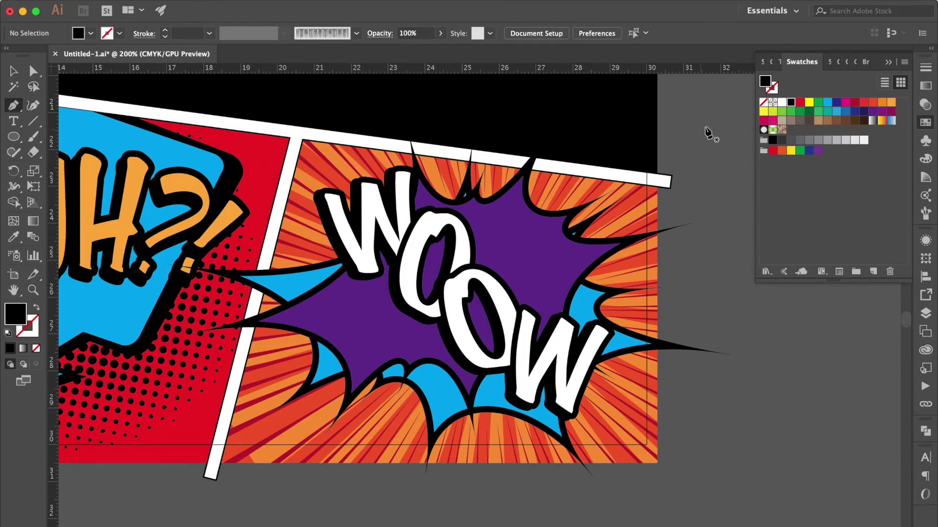
left_click_drag(714, 124, 707, 132)
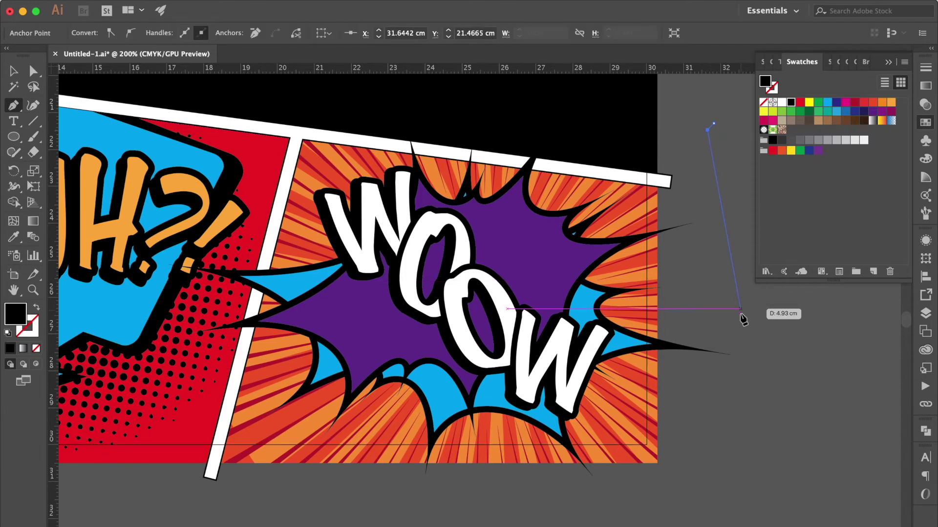
left_click(741, 323)
key("v")
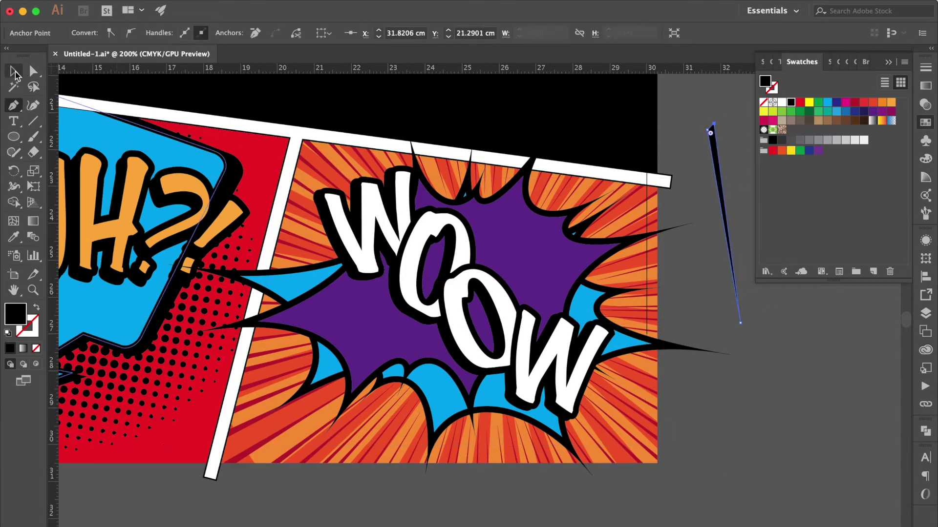
left_click_drag(740, 125, 729, 182)
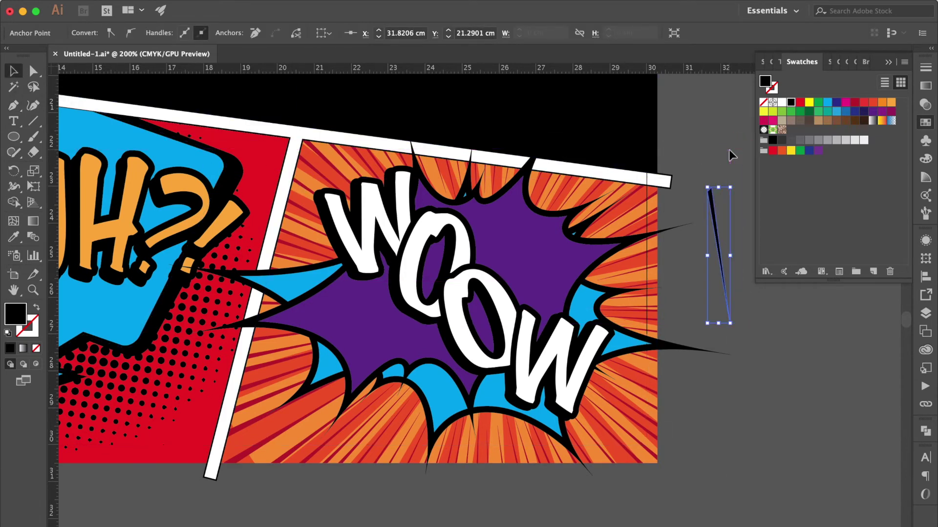
Move, resize and rotate the sliver onto the purple burst beside the W.
mouse_move(725, 254)
left_mouse_down()
mouse_move(351, 309)
mouse_move(375, 348)
left_mouse_up()
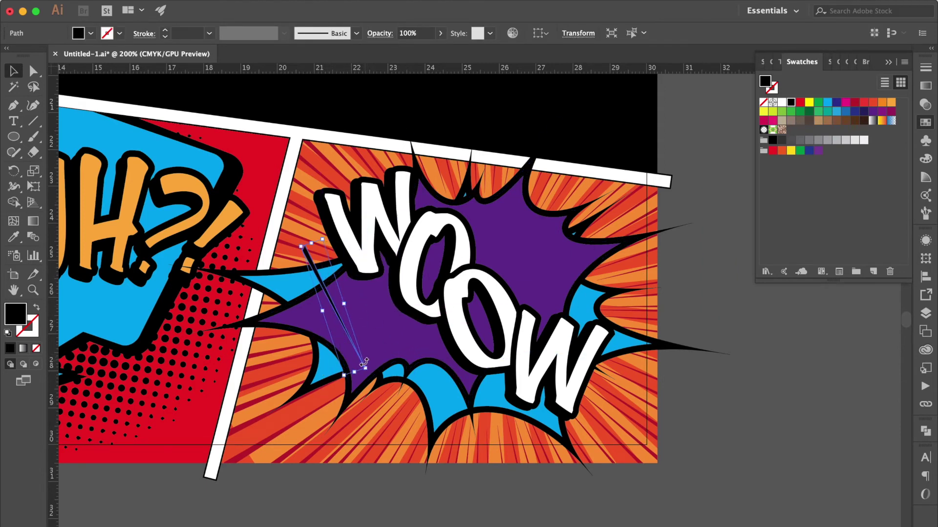
left_click_drag(365, 366, 348, 343)
mouse_move(331, 309)
left_mouse_down()
mouse_move(345, 304)
mouse_move(384, 340)
left_mouse_up()
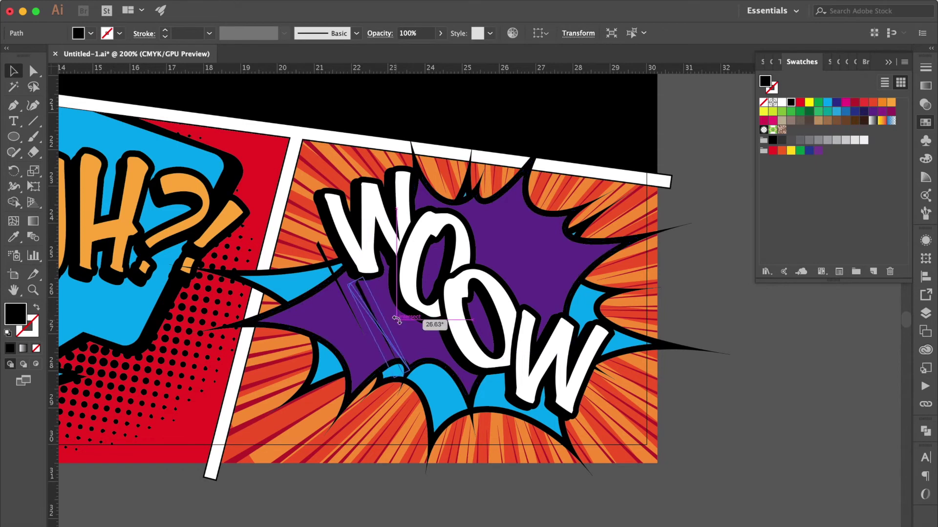
mouse_move(405, 335)
left_mouse_down()
mouse_move(410, 367)
mouse_move(469, 418)
left_mouse_up()
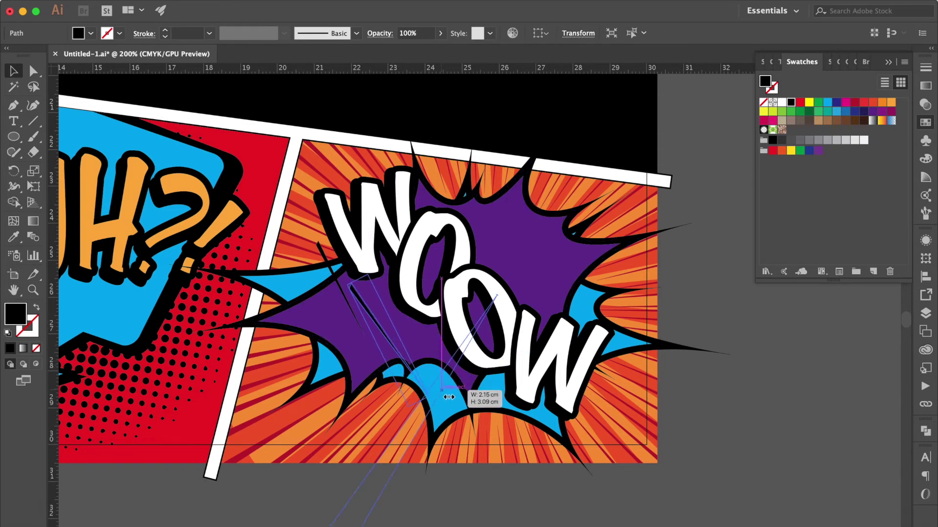
left_click_drag(430, 386, 452, 392)
left_click(778, 356)
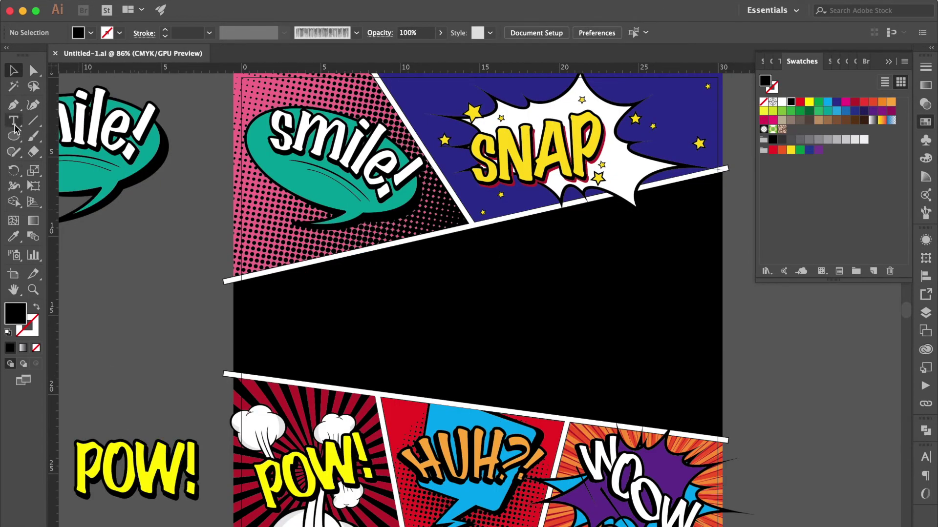
Add red BOOM! text, enlarged and centred in the black middle panel.
left_click(15, 128)
left_click(139, 342)
type("BOO")
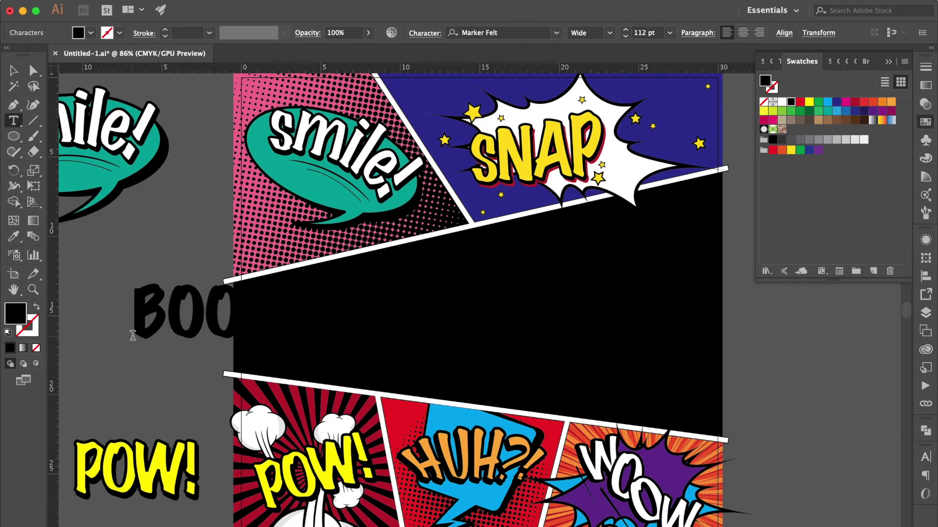
left_click(14, 72)
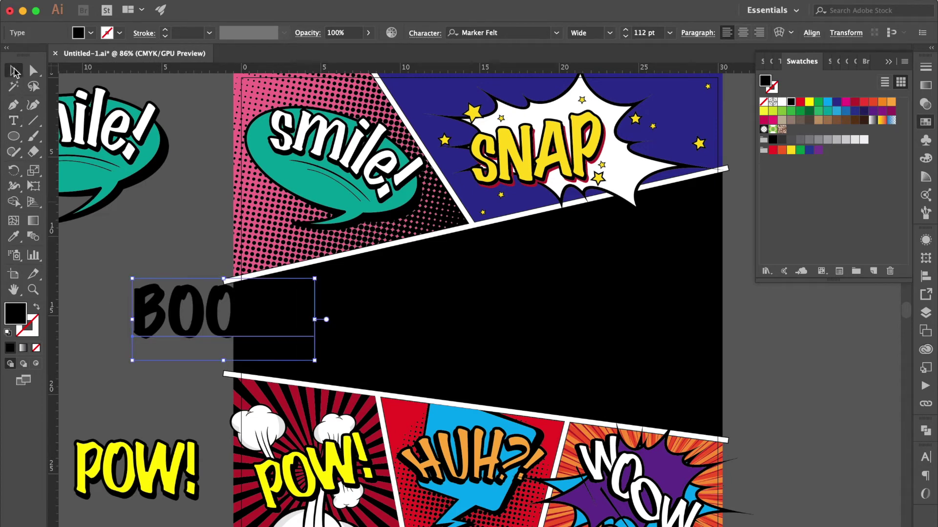
left_click(801, 102)
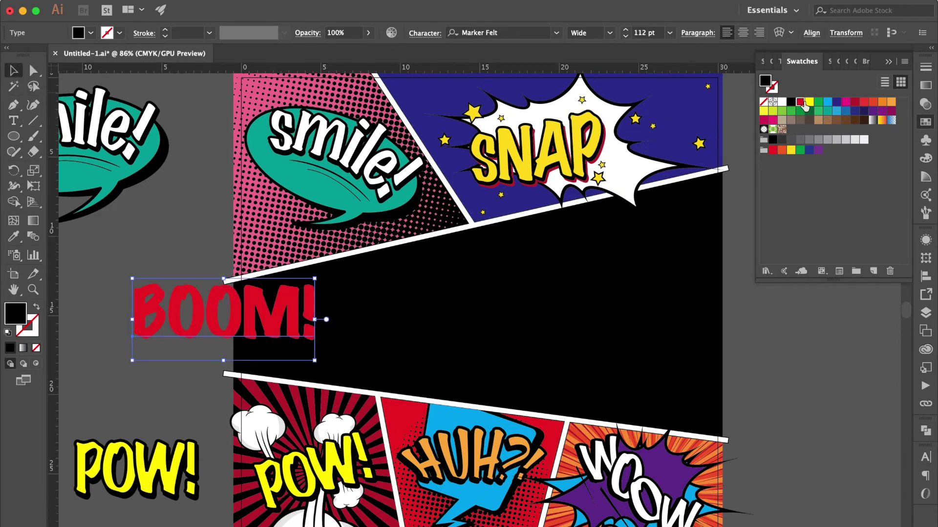
left_click_drag(317, 320, 540, 320)
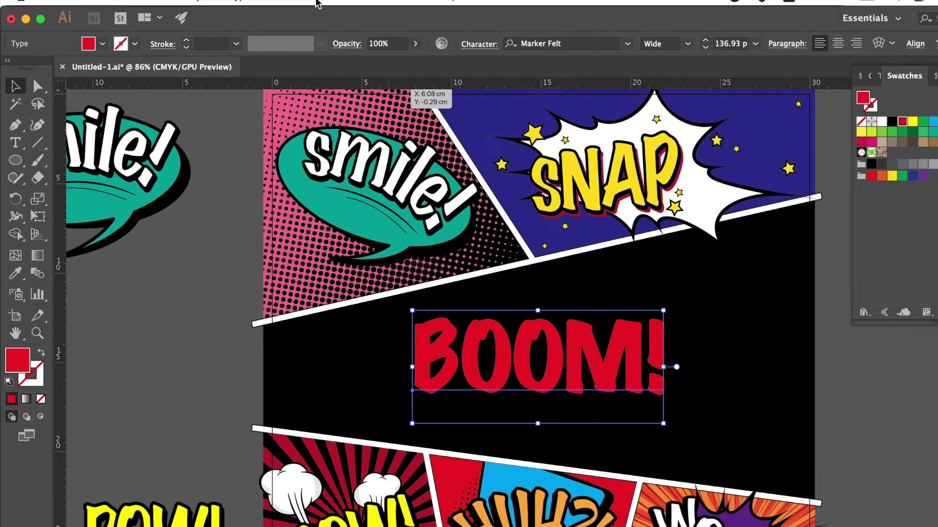
left_click(284, 3)
mouse_move(439, 318)
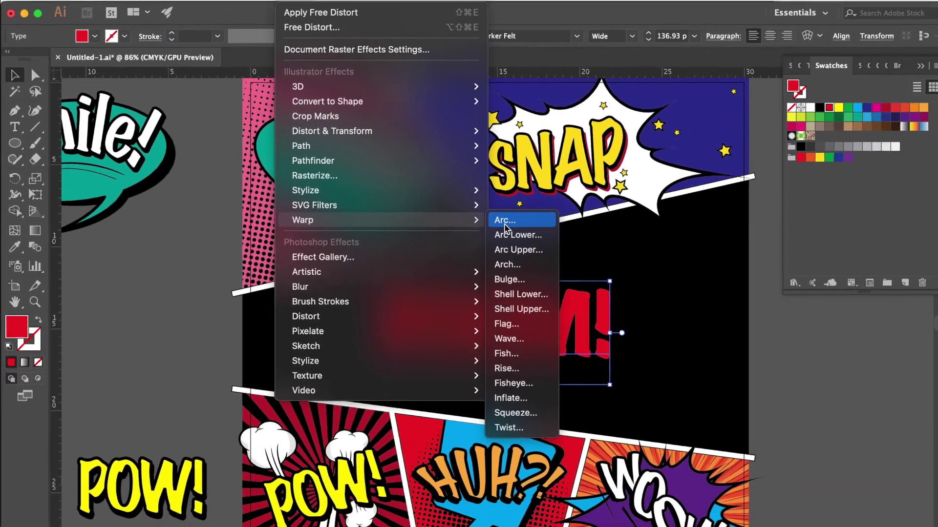
Warp BOOM! with the Arc Lower style and a slightly reduced bend.
left_click(723, 338)
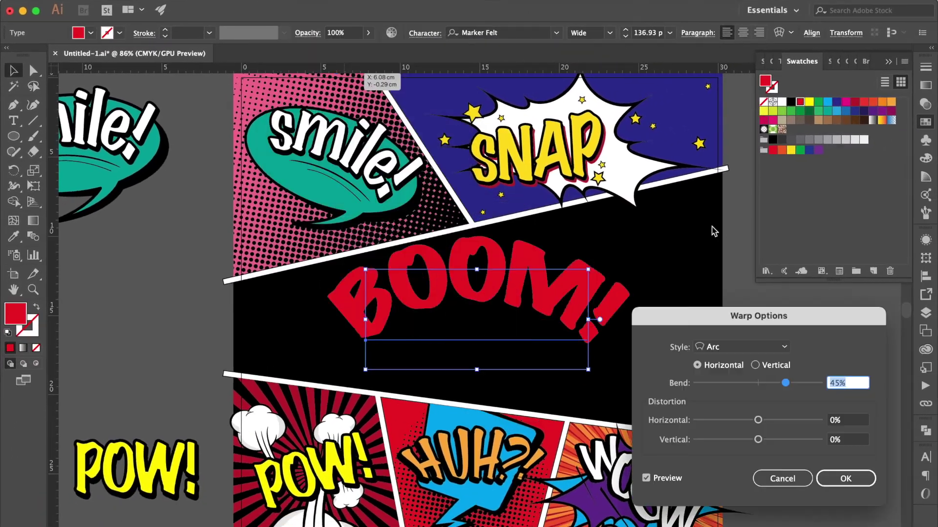
left_click(720, 348)
left_click(746, 123)
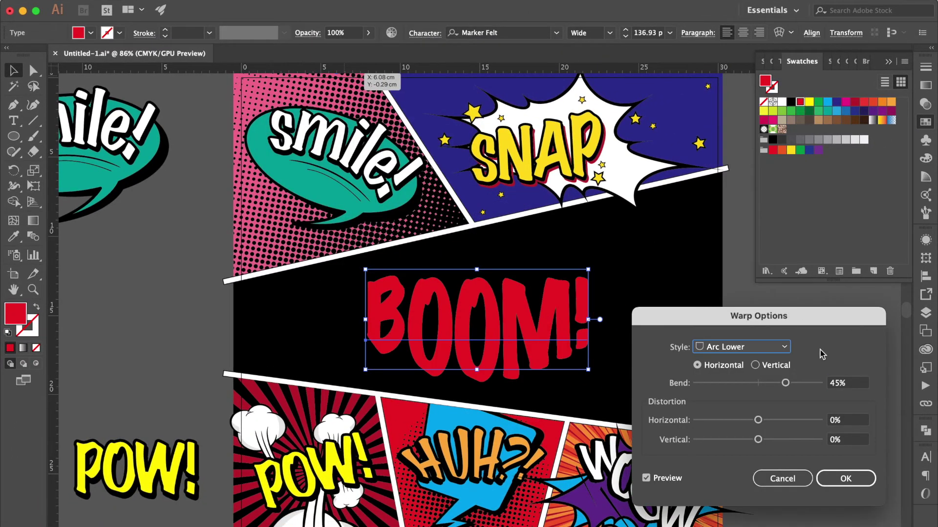
left_click(850, 385)
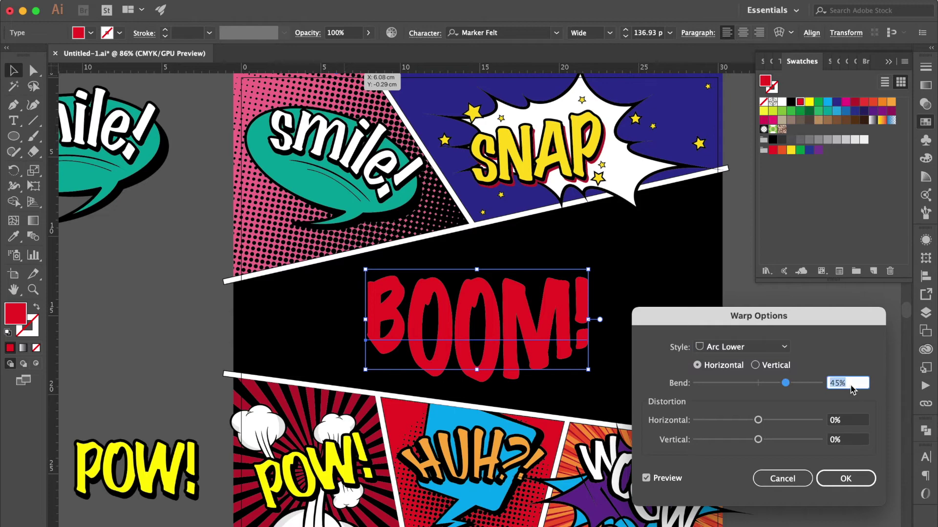
key("Down")
key("Down")
key("Down")
key("Return")
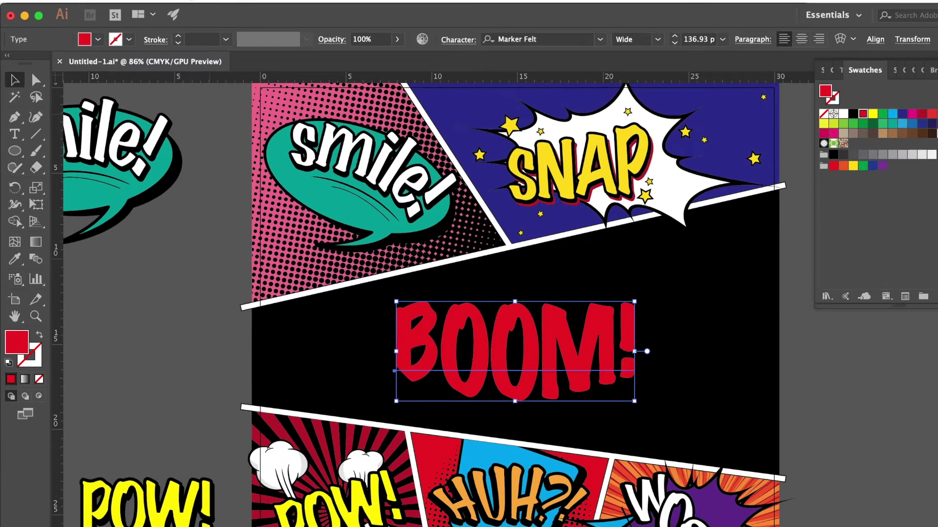
Expand the warped BOOM! into shapes and stretch it wider across the panel.
left_click(268, 10)
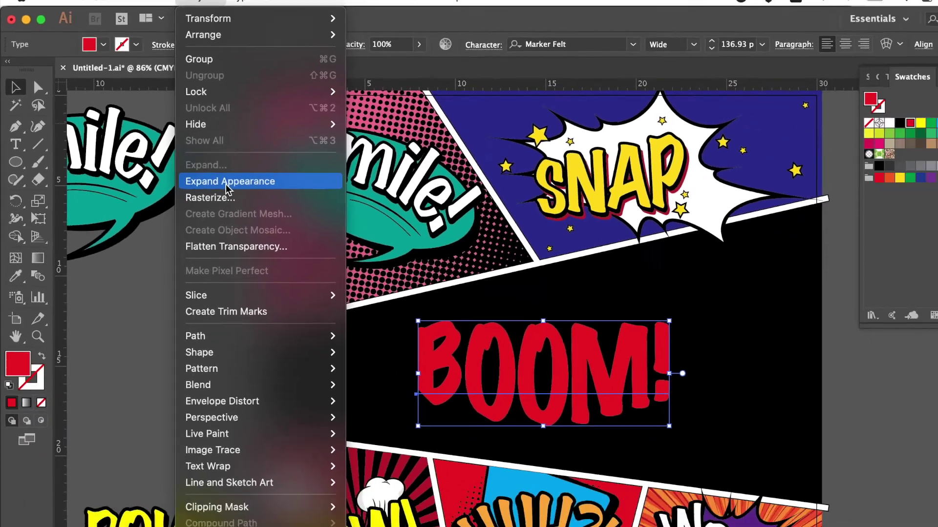
left_click(226, 181)
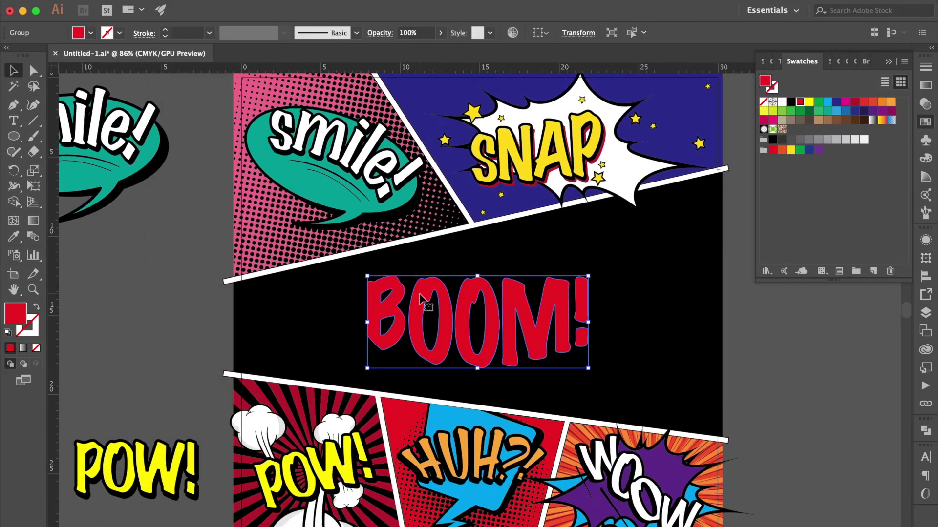
left_click_drag(593, 318, 660, 319)
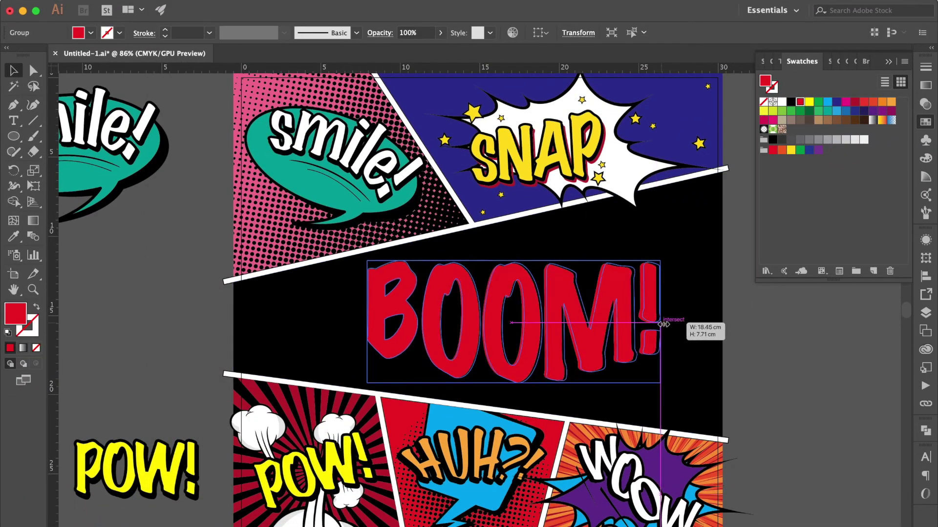
left_click(776, 353)
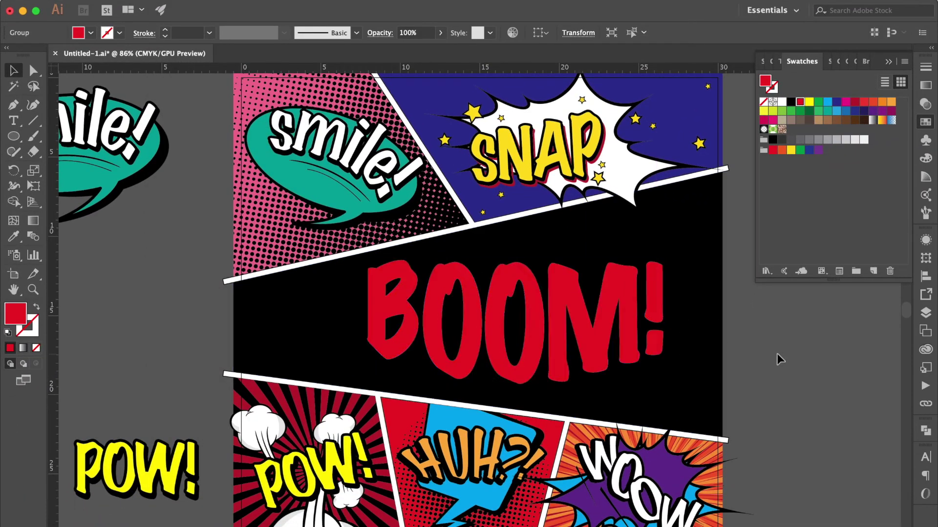
Draw white-filled overlapping ellipses over BOOM! to form a cloud.
left_click(14, 143)
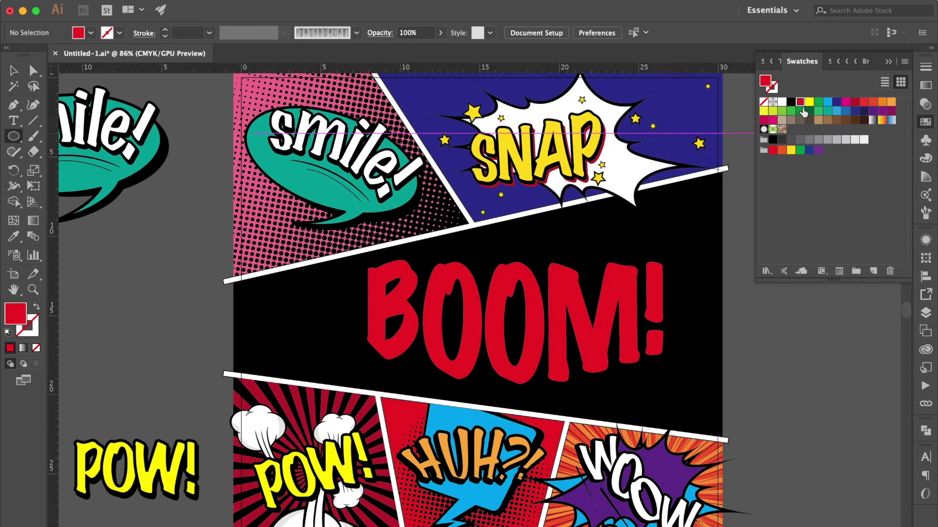
left_click(783, 108)
left_click_drag(361, 272, 409, 320)
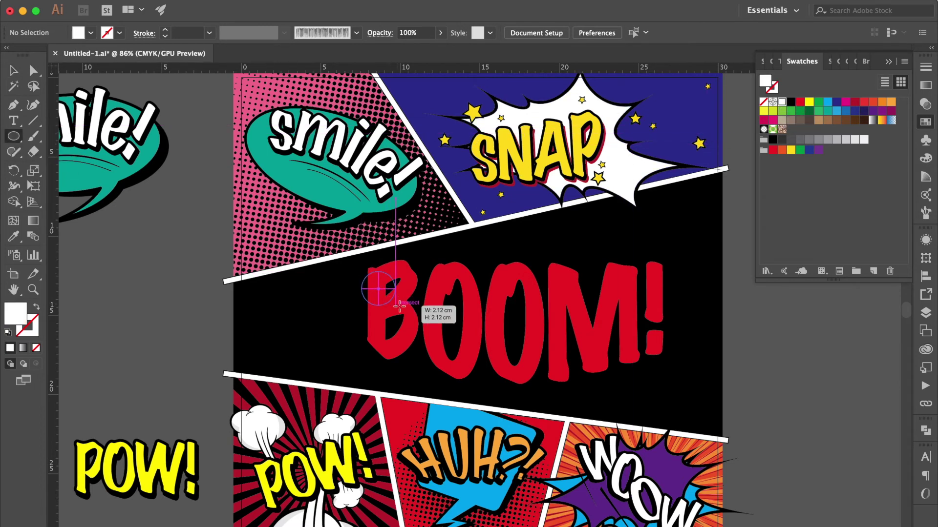
mouse_move(425, 286)
left_mouse_down()
mouse_move(606, 277)
mouse_move(679, 344)
mouse_move(714, 400)
left_mouse_up()
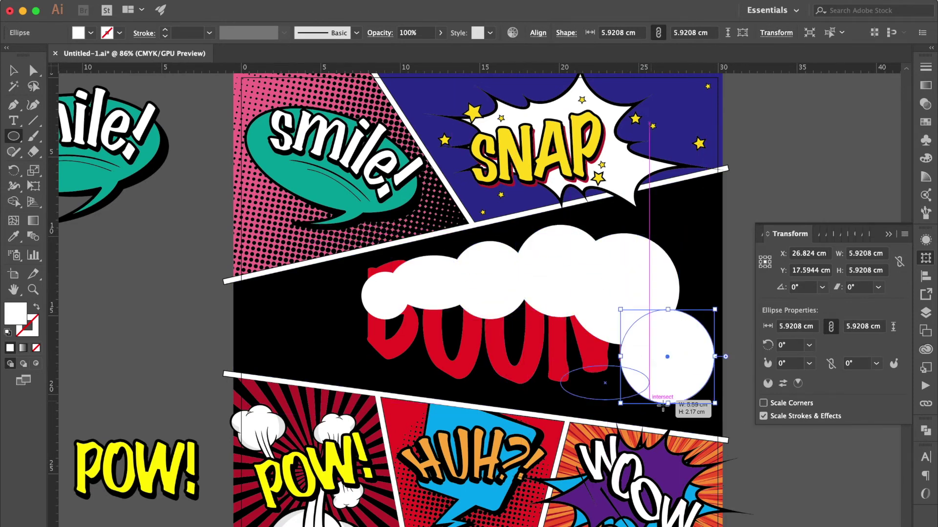
left_click_drag(610, 389, 660, 412)
left_click_drag(378, 330, 413, 364)
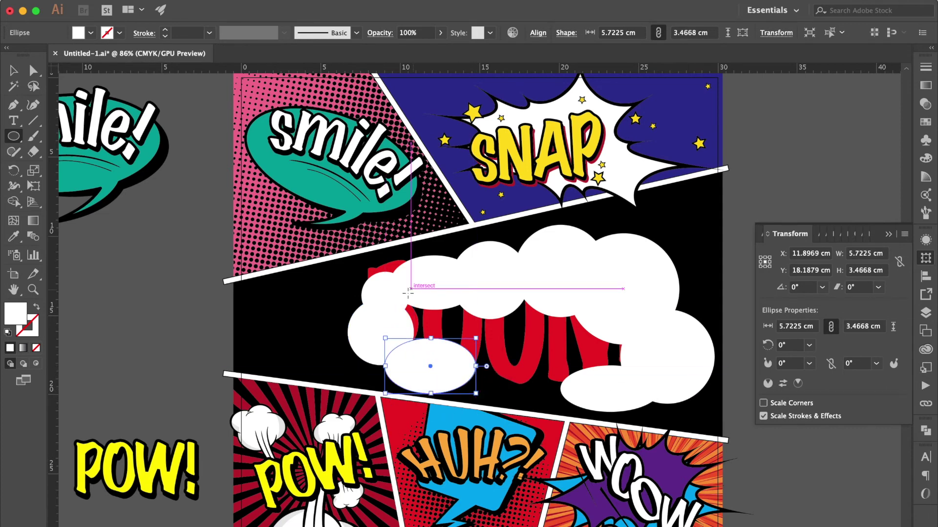
left_click_drag(400, 298, 636, 381)
mouse_move(448, 366)
left_mouse_down()
mouse_move(504, 402)
mouse_move(503, 412)
left_mouse_up()
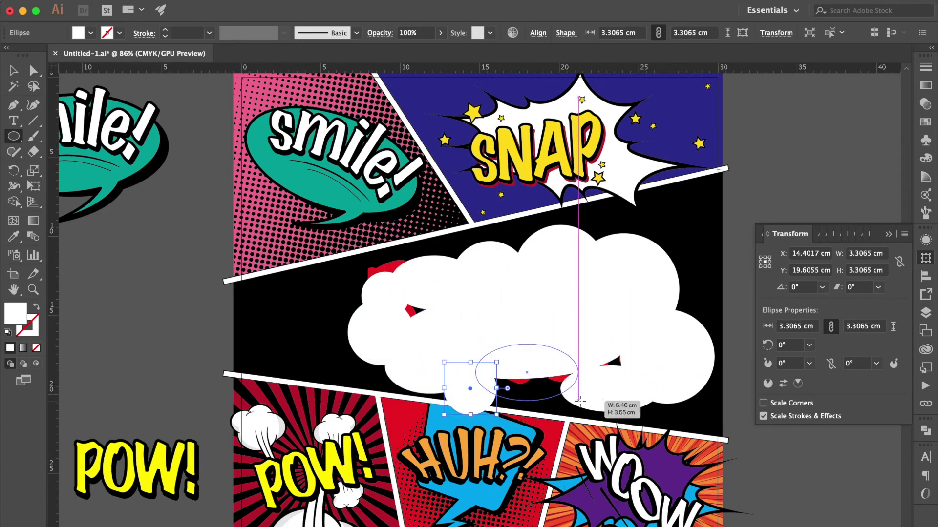
left_click_drag(561, 321, 646, 384)
left_click_drag(384, 288, 431, 328)
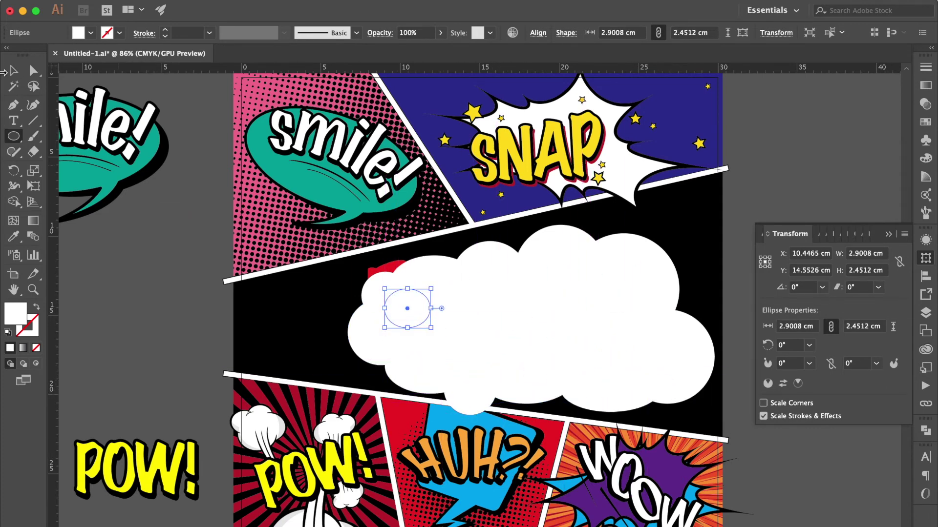
Bring the BOOM! lettering to the front, in front of the cloud.
left_click(13, 71)
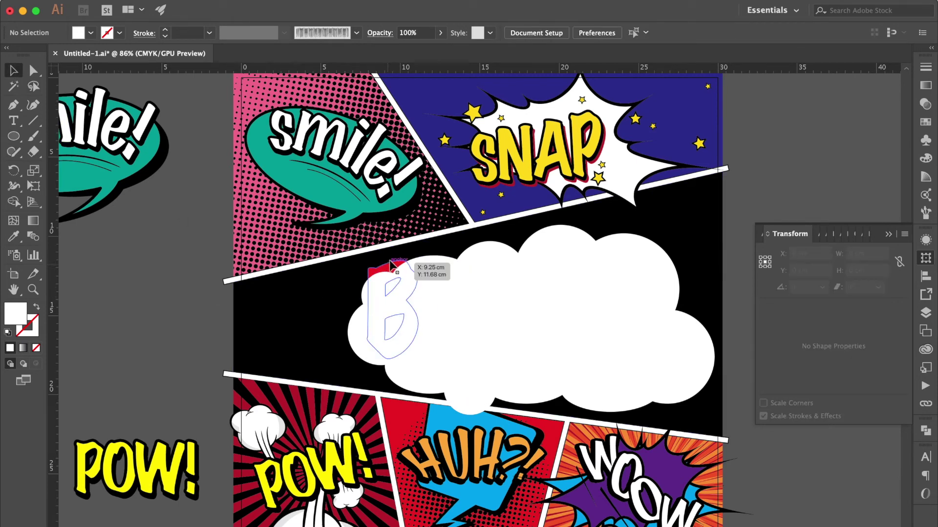
left_click(391, 265)
key("ctrl+shift+bracketright")
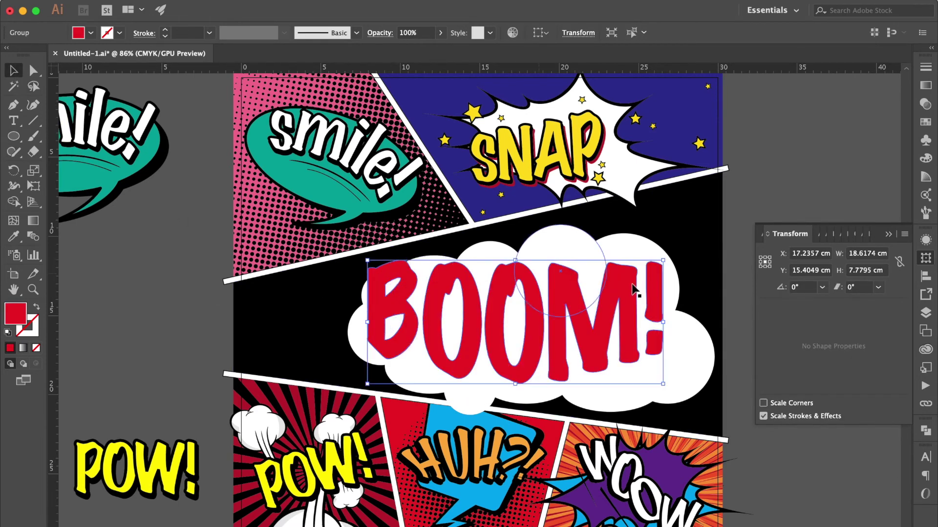
left_click(743, 256)
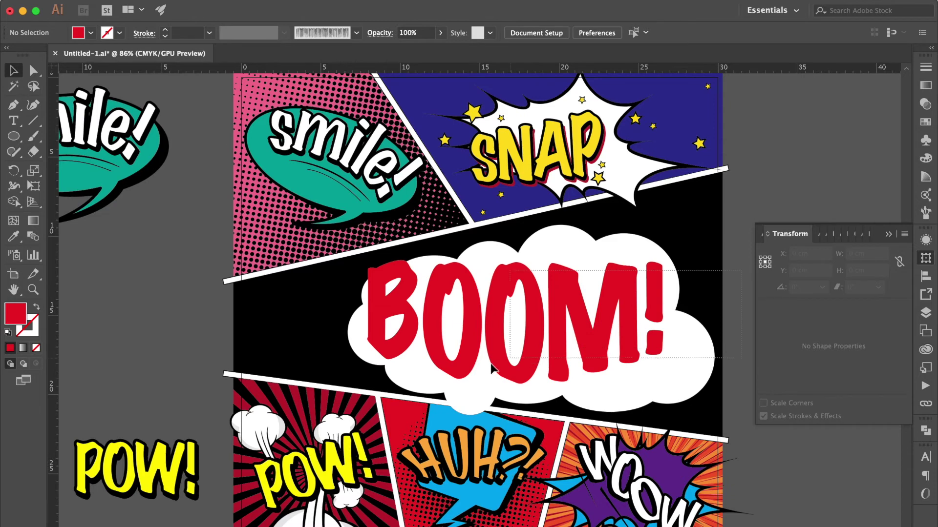
Select only the cloud ellipses and drag them off the page to the right.
left_click(375, 388)
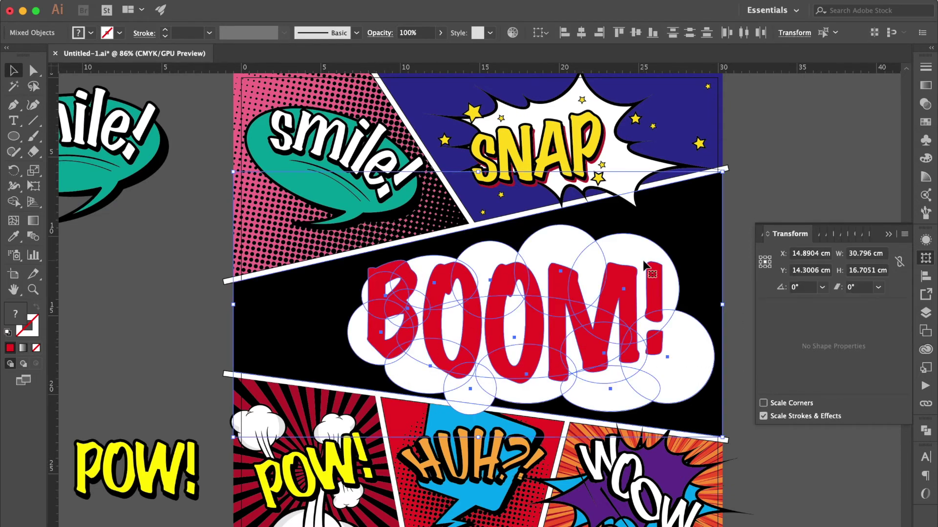
left_click(698, 235, "shift")
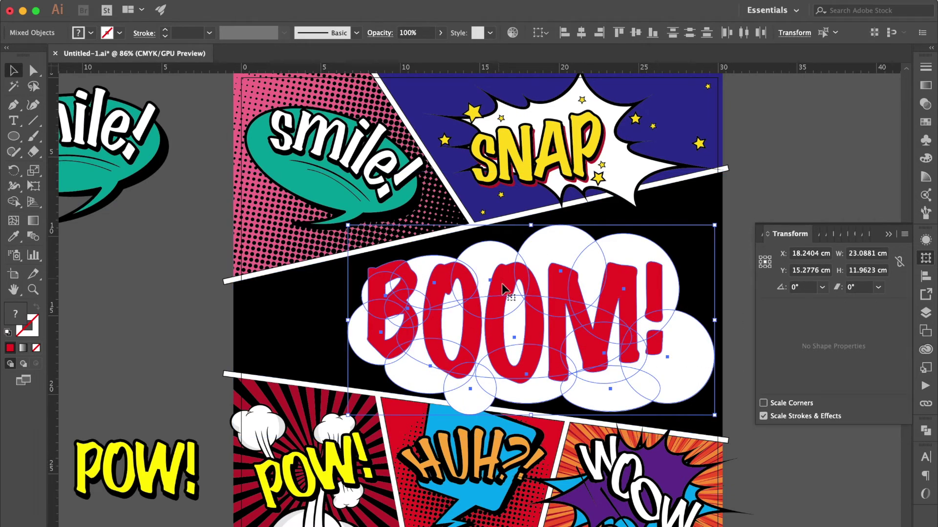
left_click(555, 289, "shift")
scroll(555, 289, "right", 3)
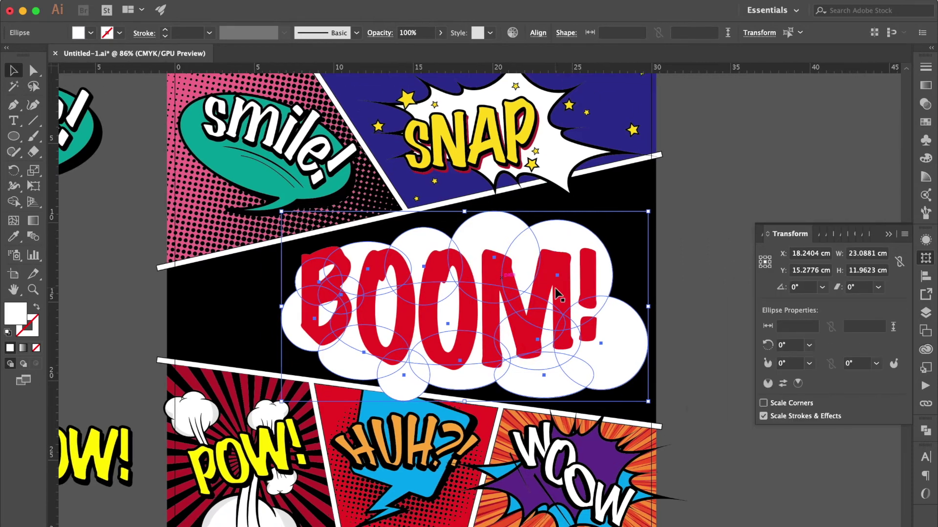
scroll(362, 256, "right", 8)
mouse_move(214, 225)
left_mouse_down()
mouse_move(616, 139)
mouse_move(607, 386)
left_mouse_up()
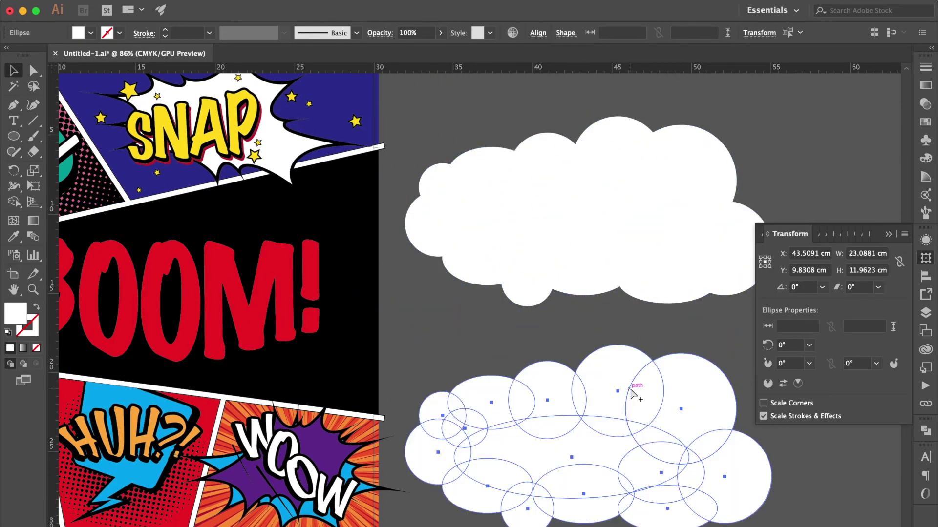
Merge the moved ellipses with Pathfinder Unite, then undo the merge.
left_click(925, 431)
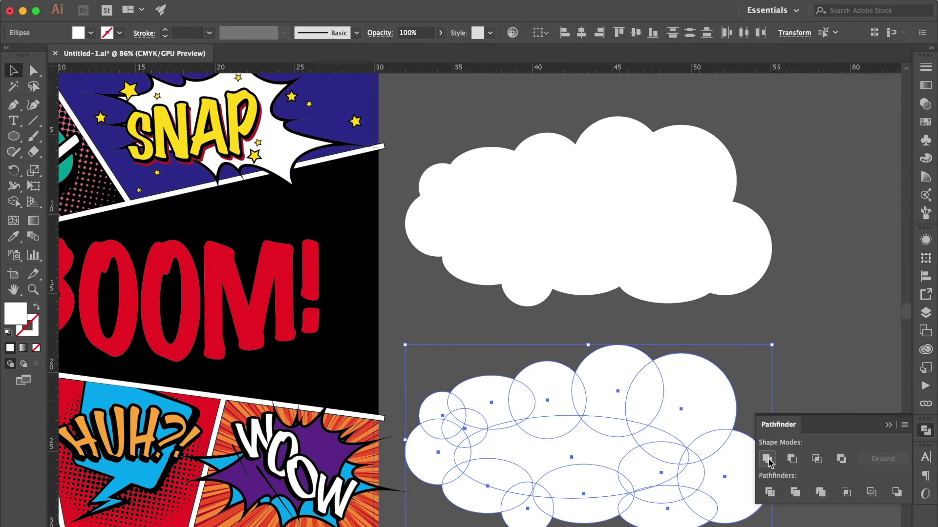
left_click(768, 459)
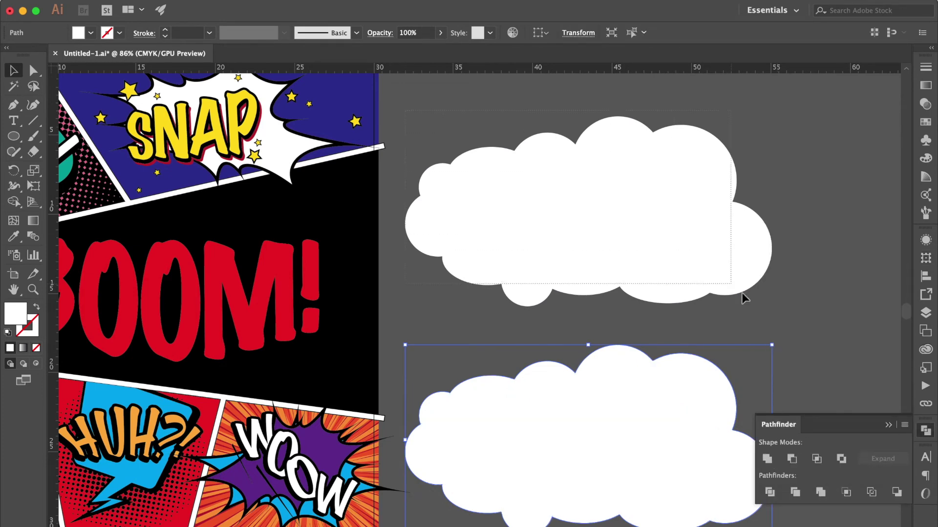
key("cmd+z")
Give the ellipse copies a black outline and no fill, and lay them over the white cloud.
left_click(9, 333)
left_click(37, 348)
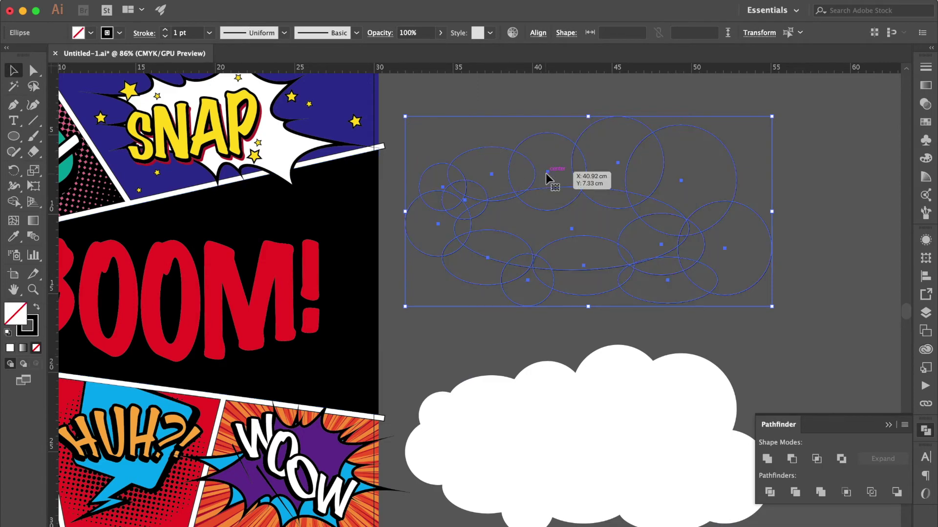
left_click_drag(586, 225, 577, 375)
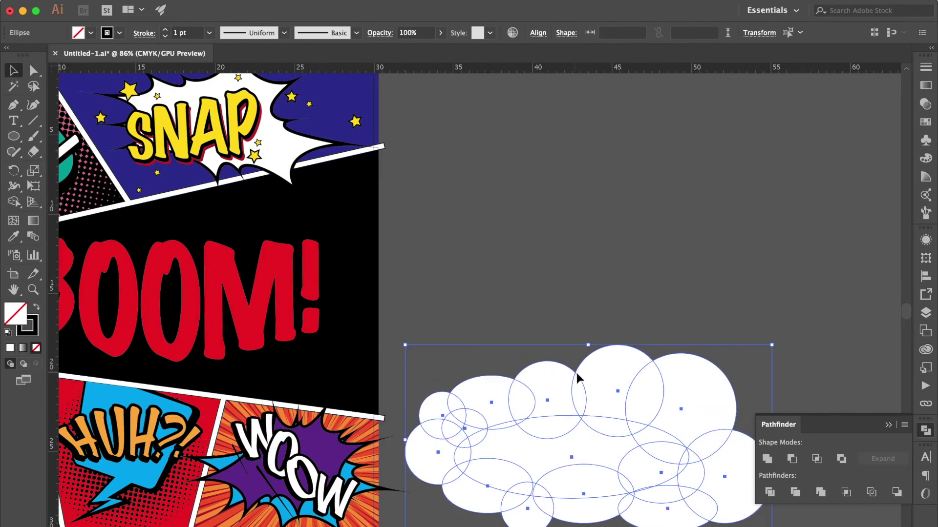
key("super+equal")
key("super+equal")
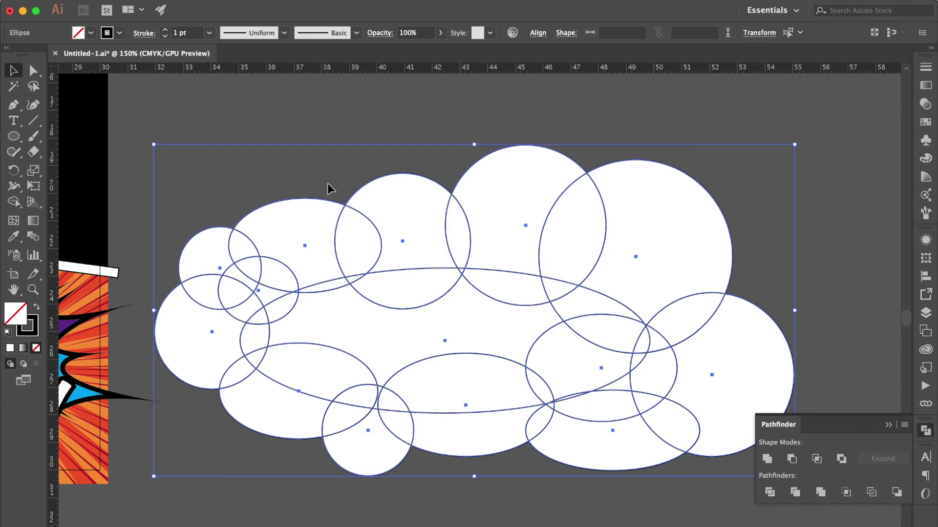
Collapse the Pathfinder panel and delete a small inner ellipse.
left_click(334, 135)
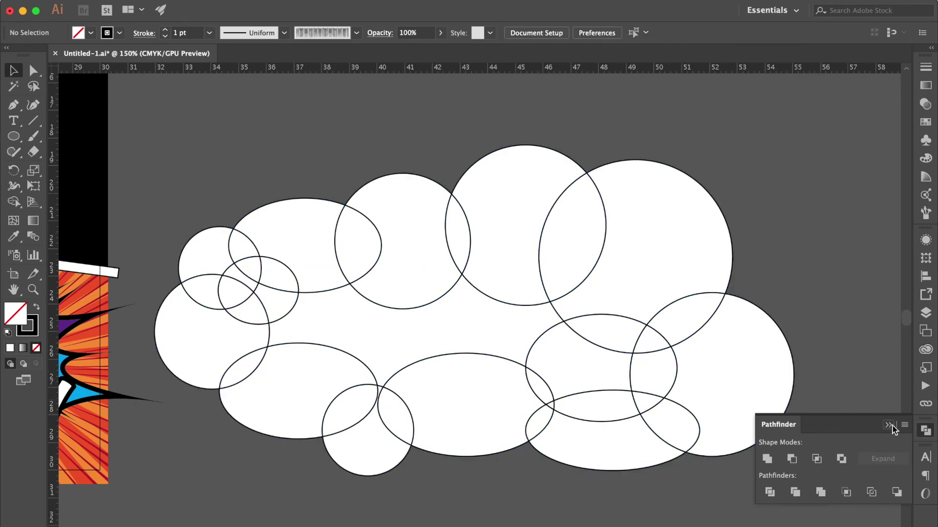
left_click(889, 425)
scroll(595, 329, "down", 2)
scroll(595, 329, "right", 1)
left_click(266, 260)
key("Delete")
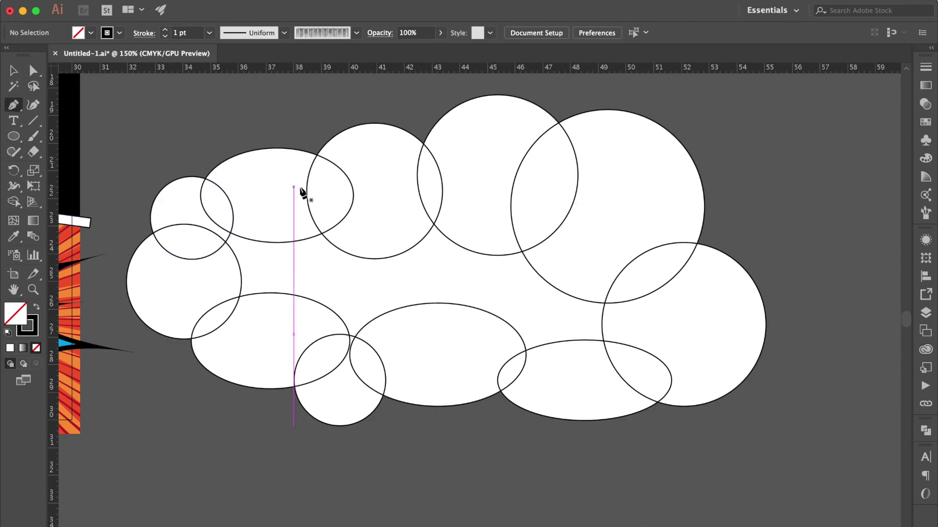
Cut the two top circles at their intersections, keeping only their top arcs.
key("ctrl+plus")
left_click(423, 254)
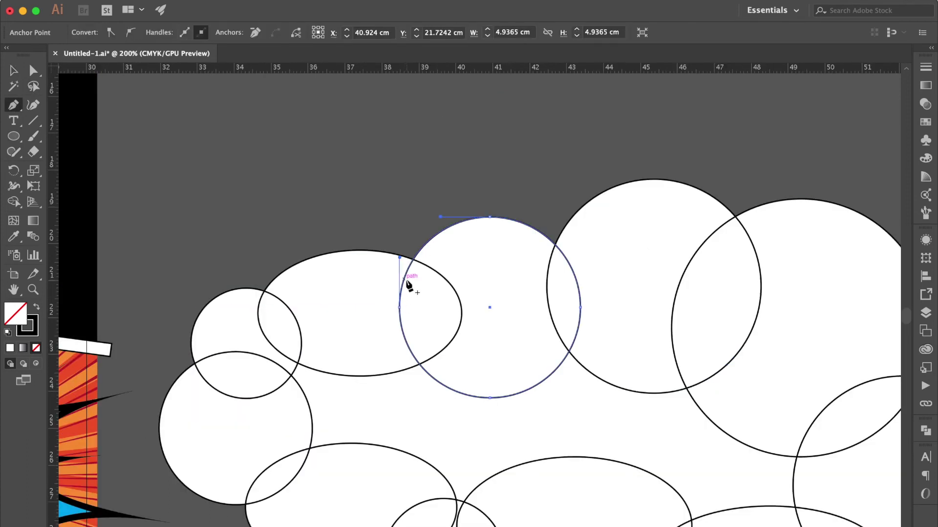
left_click(403, 288)
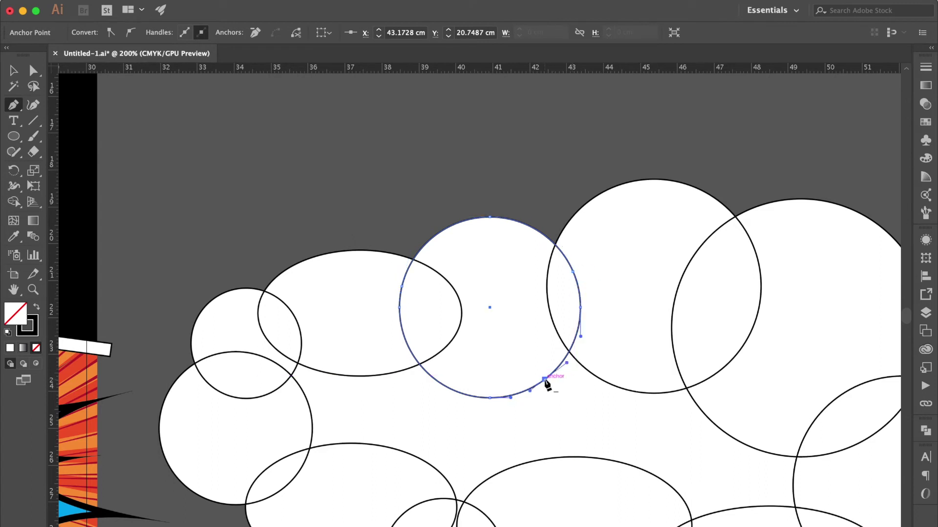
key("Delete")
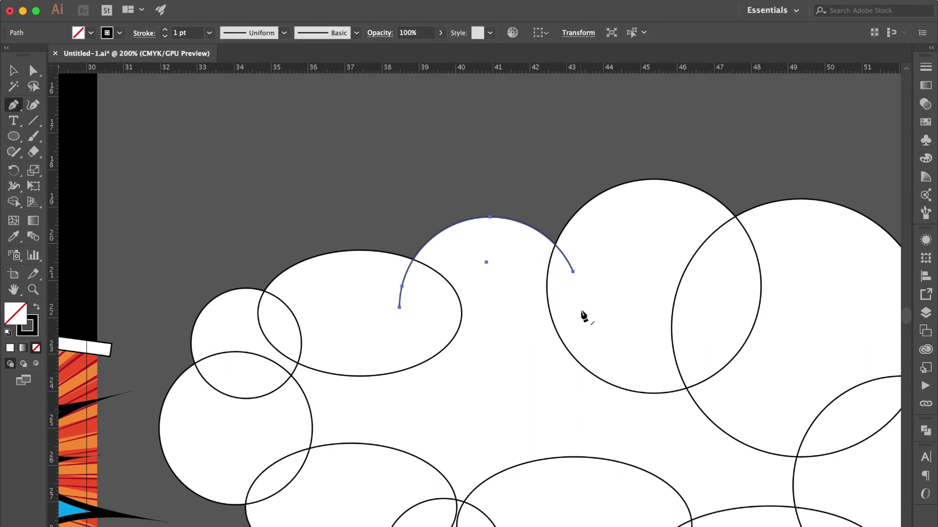
scroll(400, 312, "down", 3)
scroll(400, 312, "right", 4)
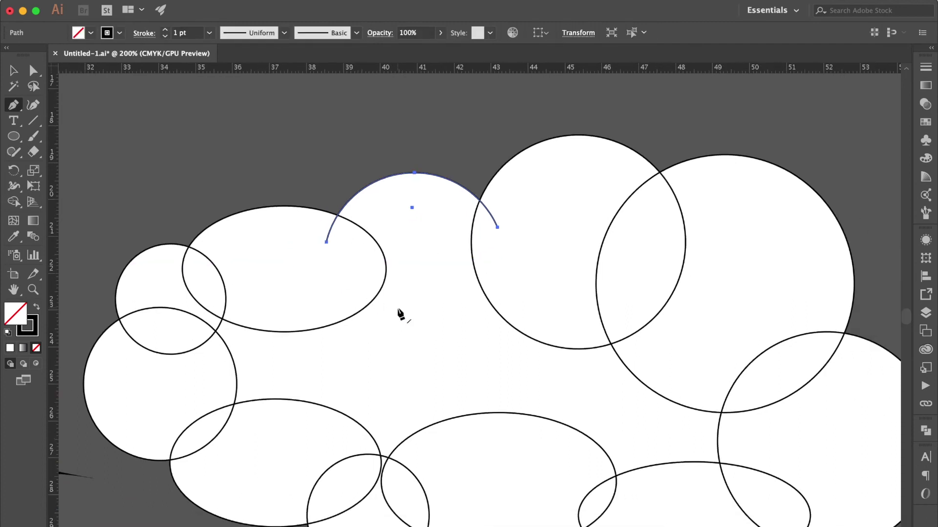
left_click(435, 226, "super")
left_click(483, 323)
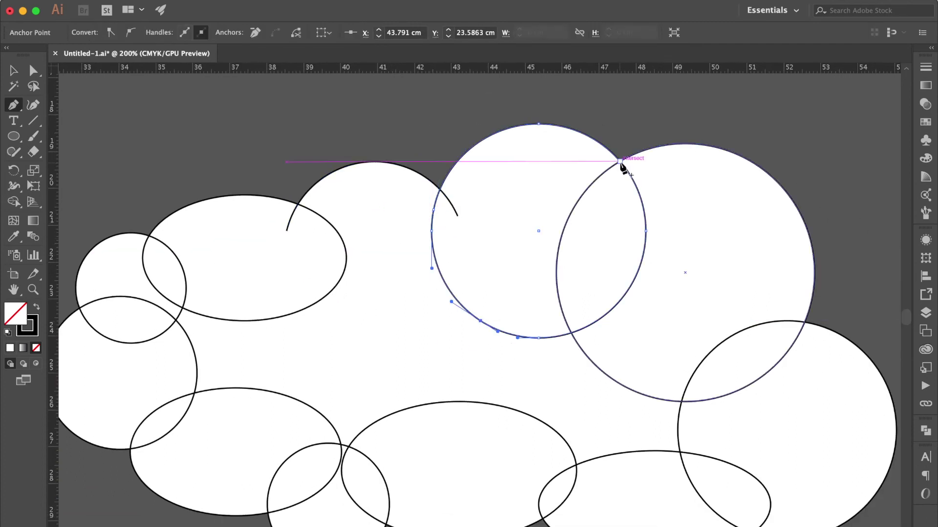
key("Delete")
key("Delete")
Add cut points on the big upper-right and lower-right circles and delete their inner part.
left_click(600, 182, "super")
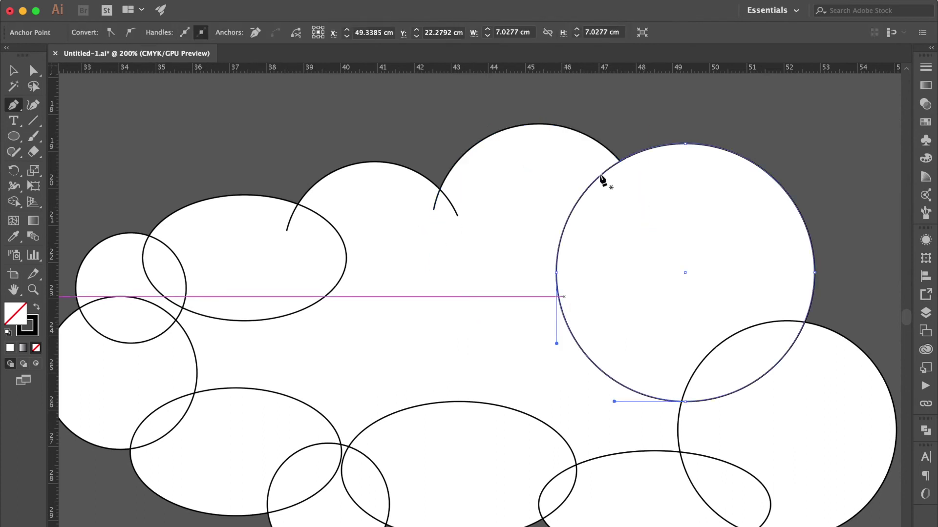
left_click(613, 382)
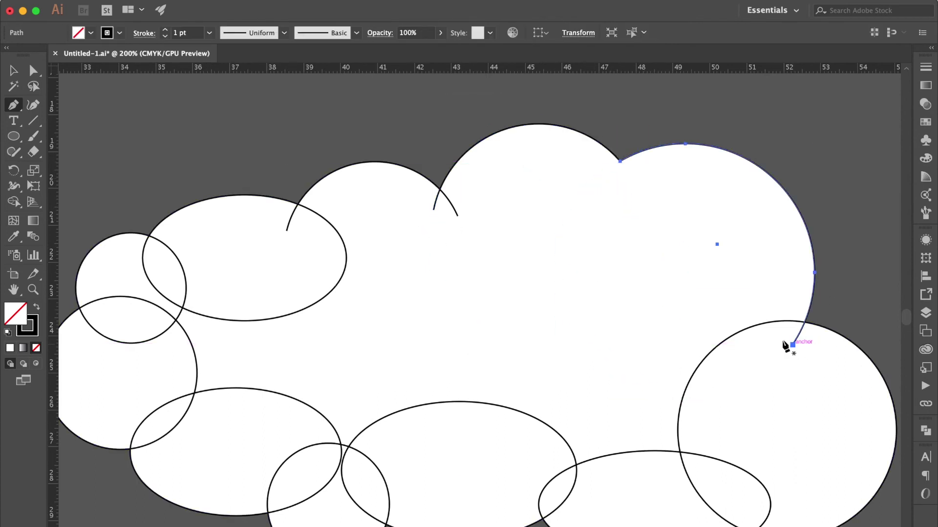
left_click(758, 331, "super")
scroll(742, 391, "down", 3)
scroll(743, 391, "right", 3)
left_click(686, 457)
left_click(616, 325, "super")
key("Delete")
Trim two bottom ellipses to their lower arcs by deleting their top segments.
scroll(684, 415, "down", 2)
scroll(683, 415, "left", 3)
left_click(760, 401, "super")
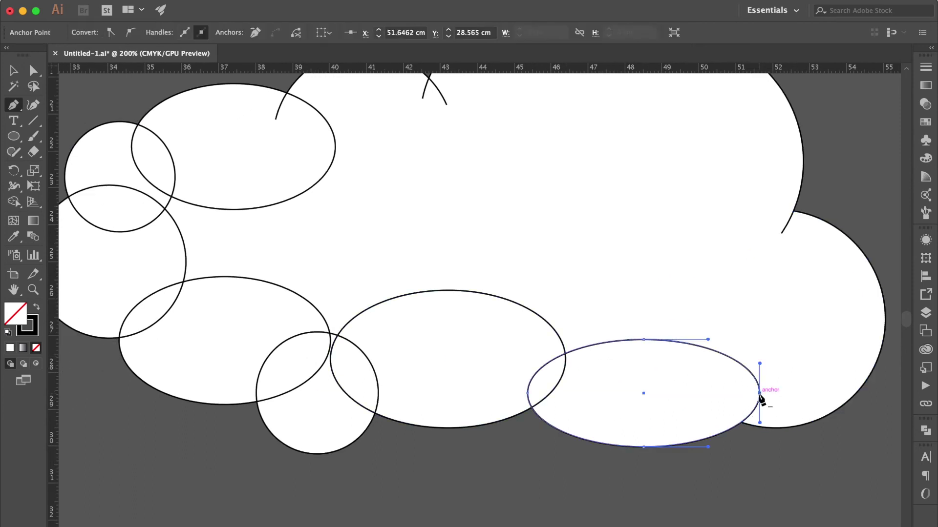
left_click(549, 385)
left_click(618, 349, "super")
key("Delete")
scroll(529, 398, "left", 4)
scroll(529, 397, "up", 1)
left_click(638, 416, "super")
left_click(464, 429)
left_click(481, 315, "super")
key("Delete")
Trim the small bottom circle and another lower ellipse down to their bottom arcs.
scroll(624, 383, "left", 4)
scroll(624, 383, "up", 1)
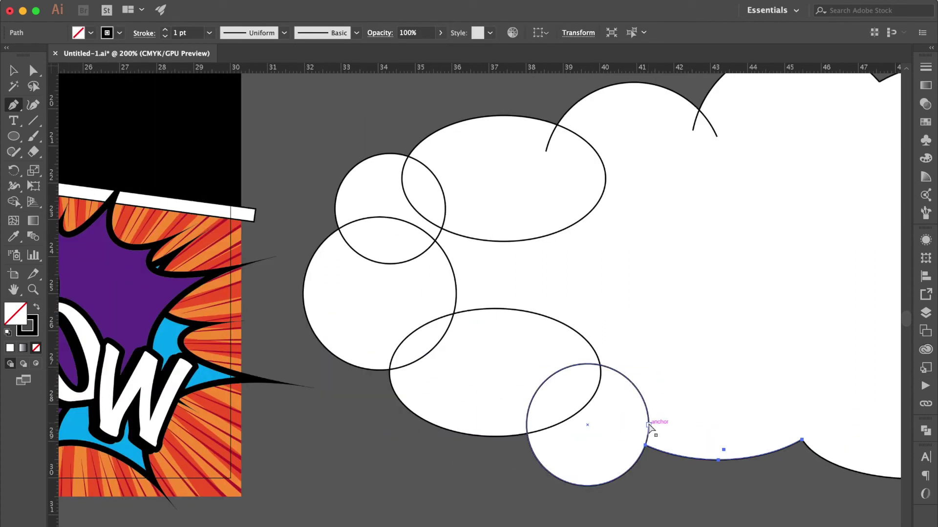
left_click(648, 426)
left_click(529, 404)
left_click(619, 374, "super")
key("Delete")
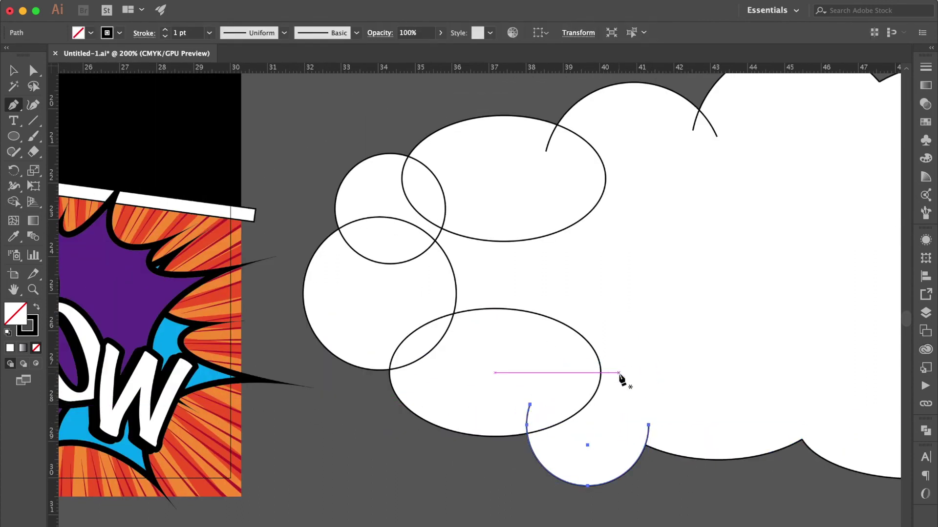
scroll(653, 429, "left", 3)
left_click(621, 442, "super")
left_click(457, 357)
left_click(555, 325, "super")
key("Delete")
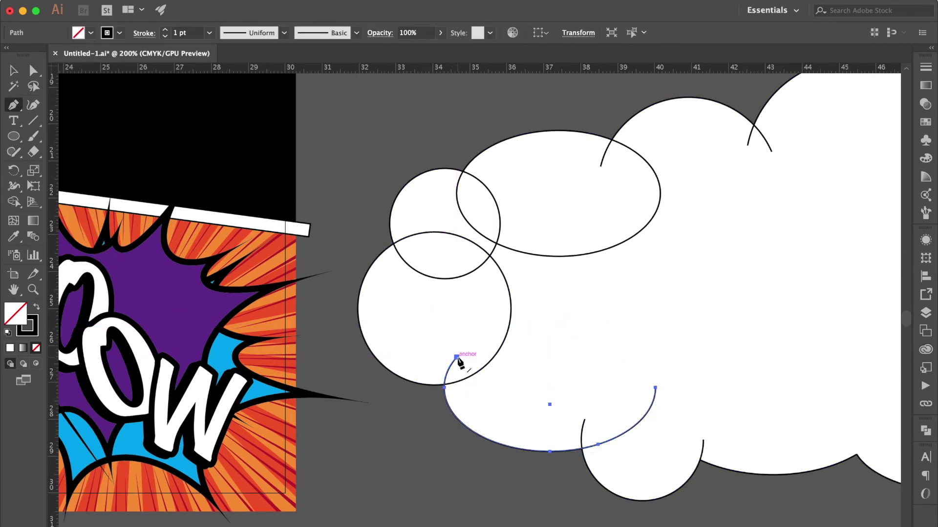
Cut the big left circle at its intersections and delete its inner arc.
left_click(490, 371, "super")
scroll(659, 394, "left", 3)
left_click(449, 360)
left_click(593, 356, "super")
left_click(529, 401)
scroll(645, 414, "up", 2)
scroll(440, 342, "up", 2)
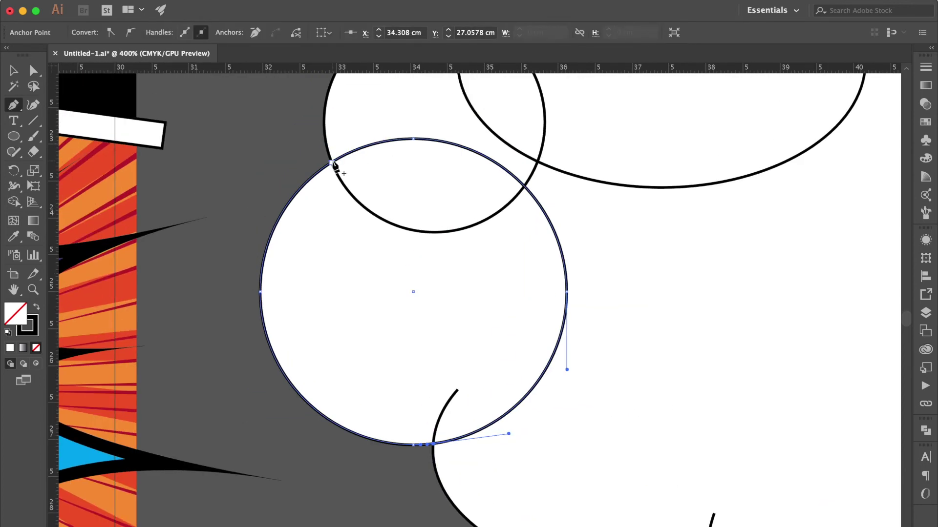
left_click(335, 165)
left_click(551, 235, "super")
key("Delete")
Remove the inner arcs of the small upper-left circle and the large upper ellipse.
scroll(588, 306, "down", 2)
scroll(589, 306, "up", 3)
scroll(589, 306, "right", 2)
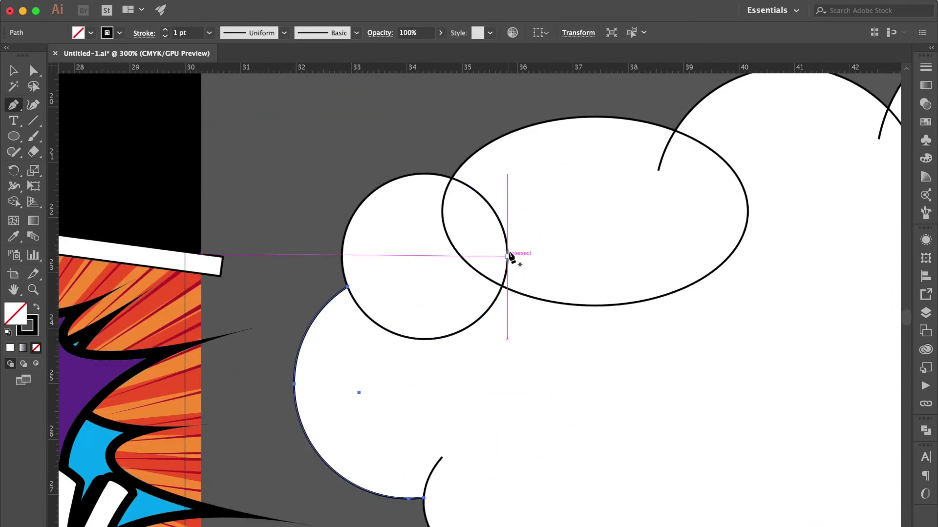
left_click(508, 255, "super")
left_click(348, 288)
left_click(466, 184)
left_click(492, 312, "super")
key("Delete")
left_click(459, 247, "shift+super")
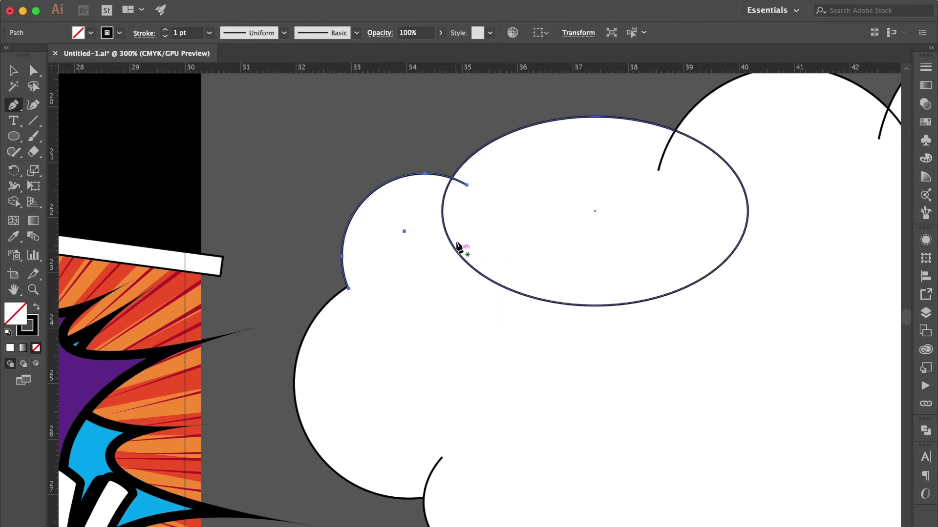
left_click(452, 179)
left_click(674, 131)
left_click(596, 306, "super")
key("Delete")
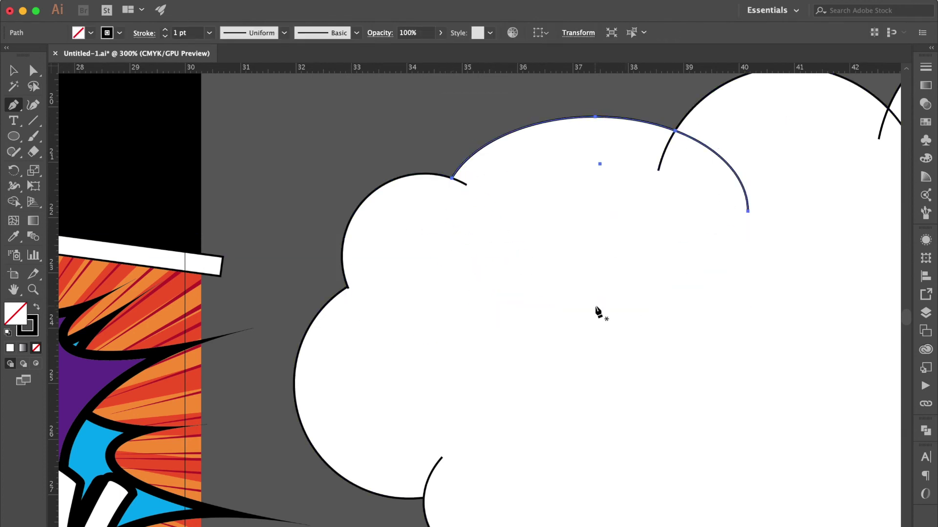
Zoom out to the whole cloud and return to the Selection tool.
key("super+minus")
key("super+minus")
key("super+minus")
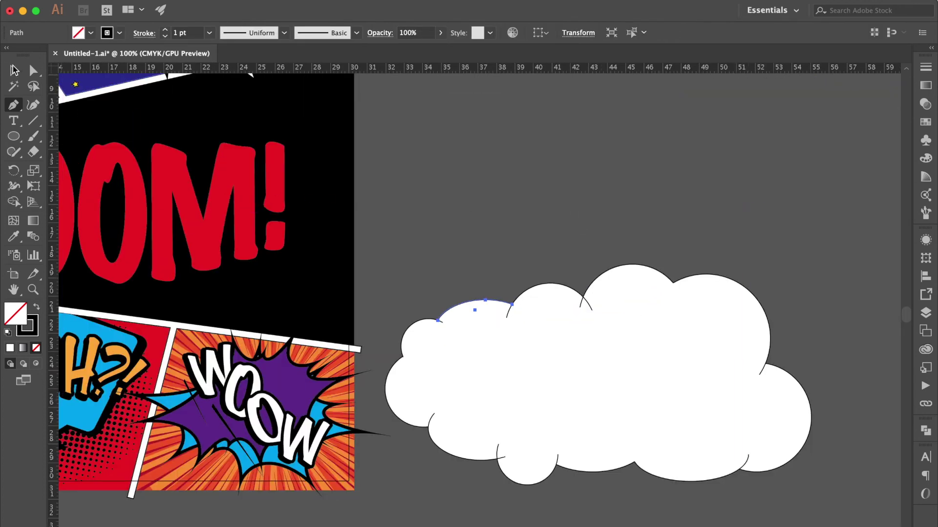
left_click(14, 70)
left_click(427, 259)
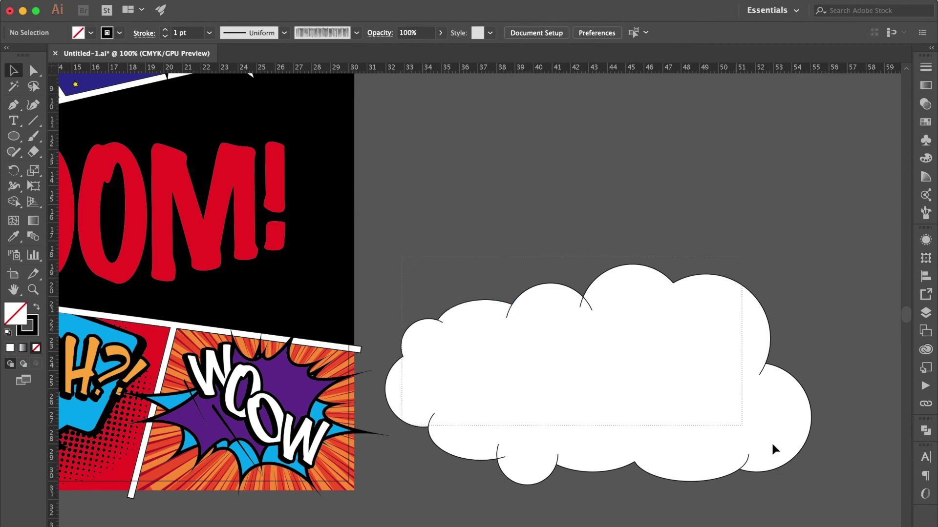
Group the cloud outline pieces and give them a tapered brush at 5 pt weight.
left_click(705, 344)
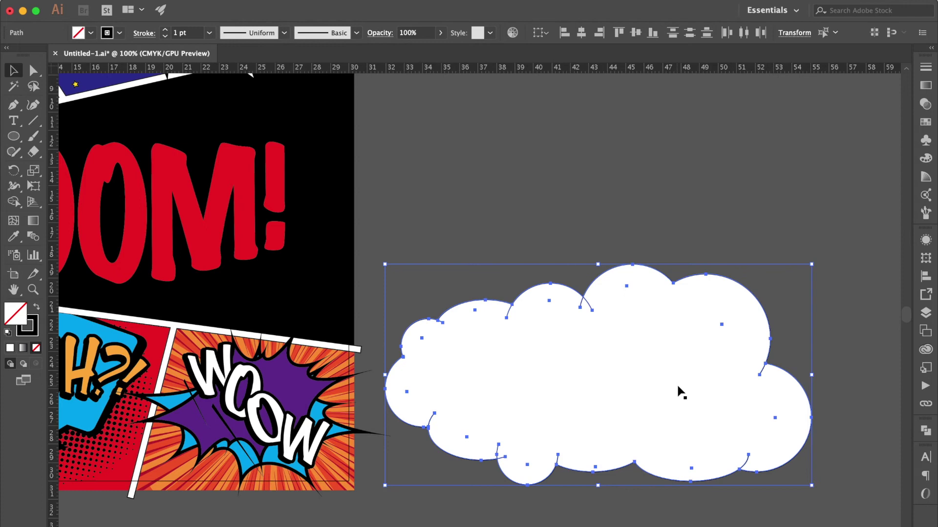
key("ctrl+g")
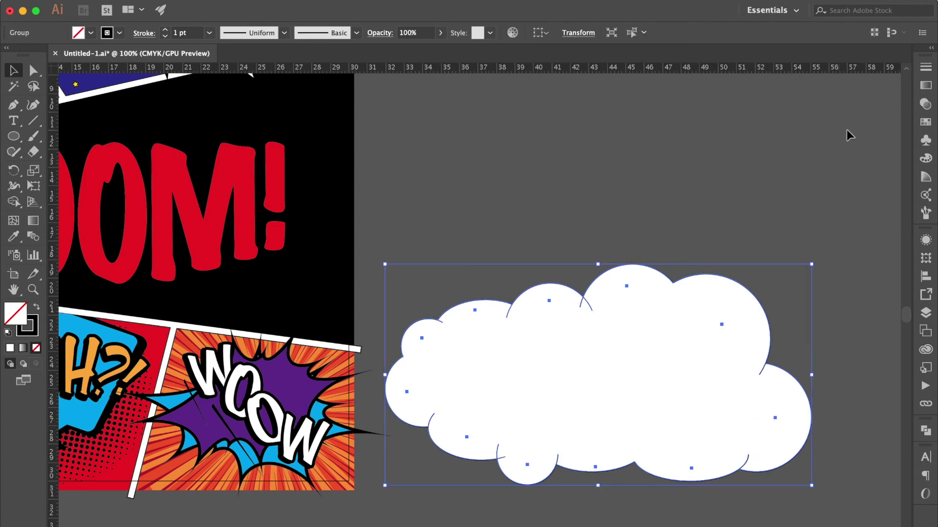
left_click(924, 67)
left_click(862, 62)
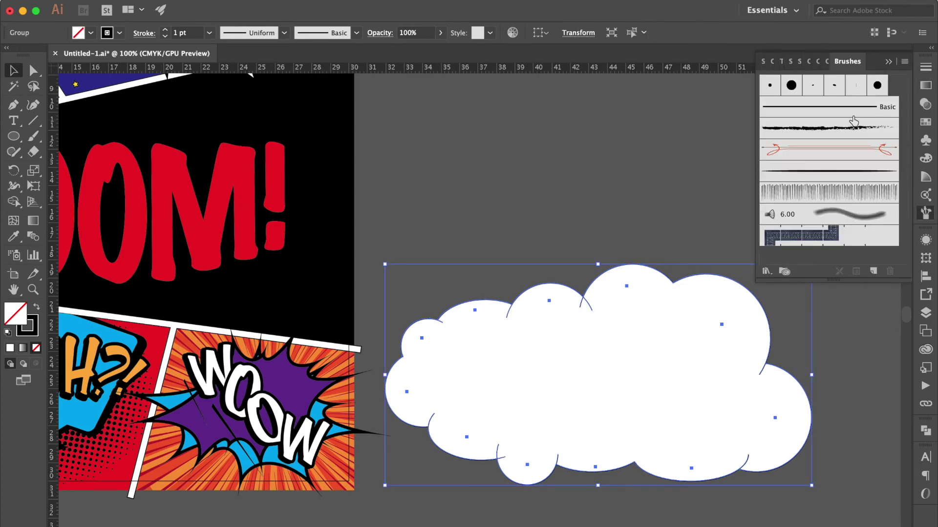
left_click(827, 174)
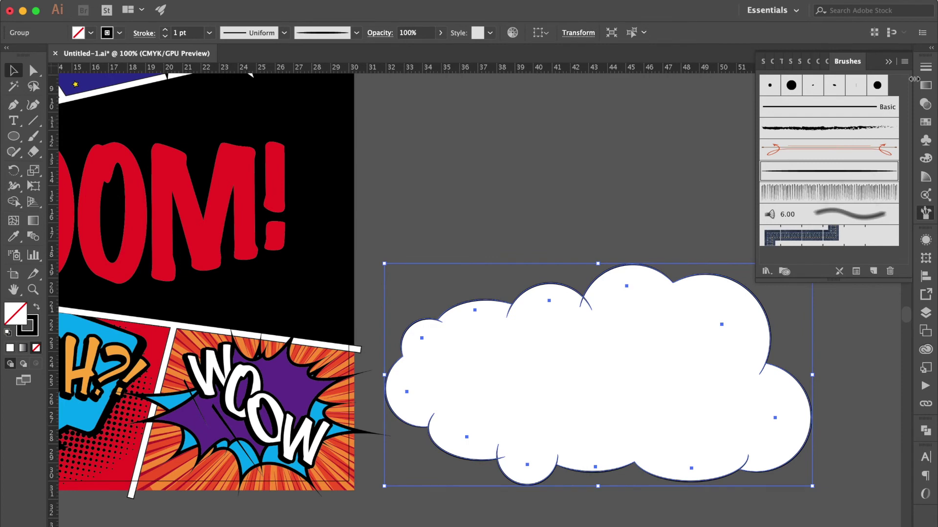
left_click(930, 72)
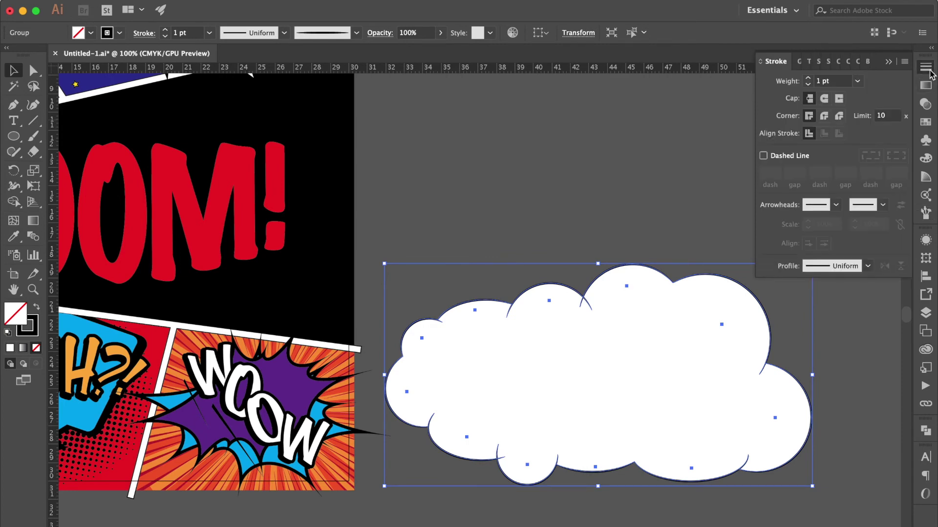
left_click(857, 81)
left_click(870, 195)
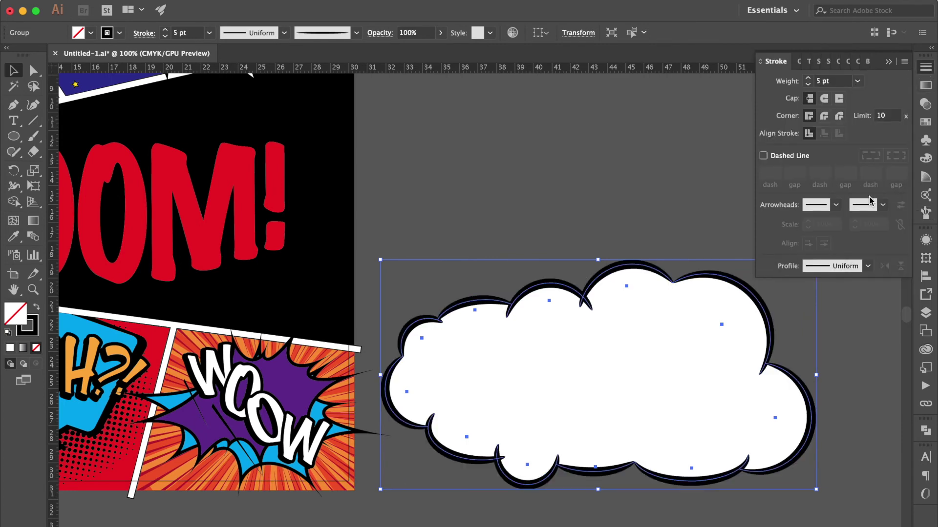
Drag the cloud group onto the BOOM! text.
left_click(519, 257)
left_click(605, 360)
mouse_move(620, 377)
left_mouse_down()
mouse_move(272, 210)
mouse_move(601, 276)
mouse_move(534, 264)
left_mouse_up()
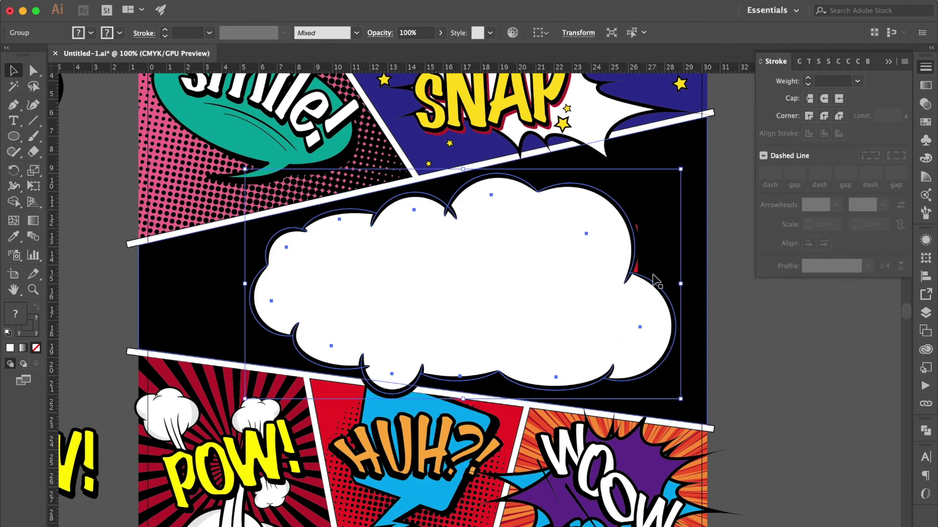
Bring the red BOOM! text in front of the cloud.
left_click(635, 232)
key("ctrl+shift+bracketright")
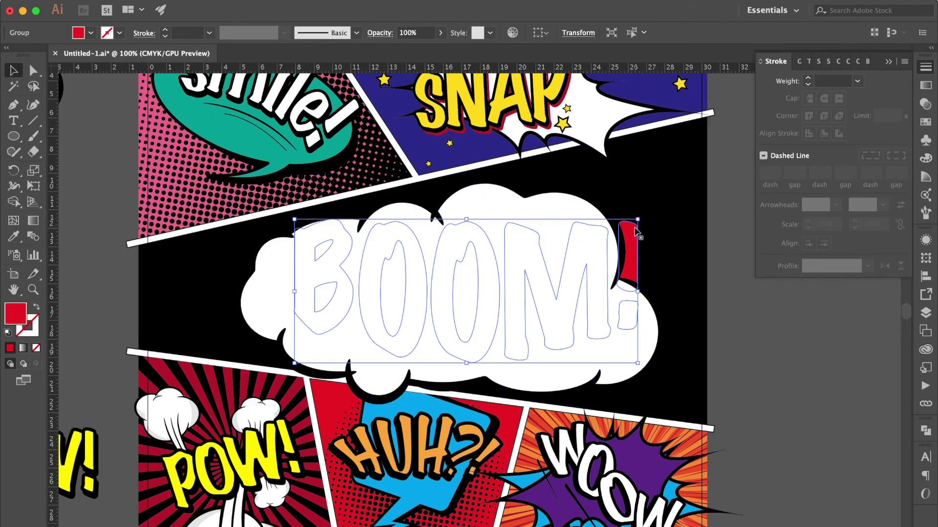
left_click(768, 346)
Nudge the cloud group slightly right behind BOOM!
left_click(266, 306)
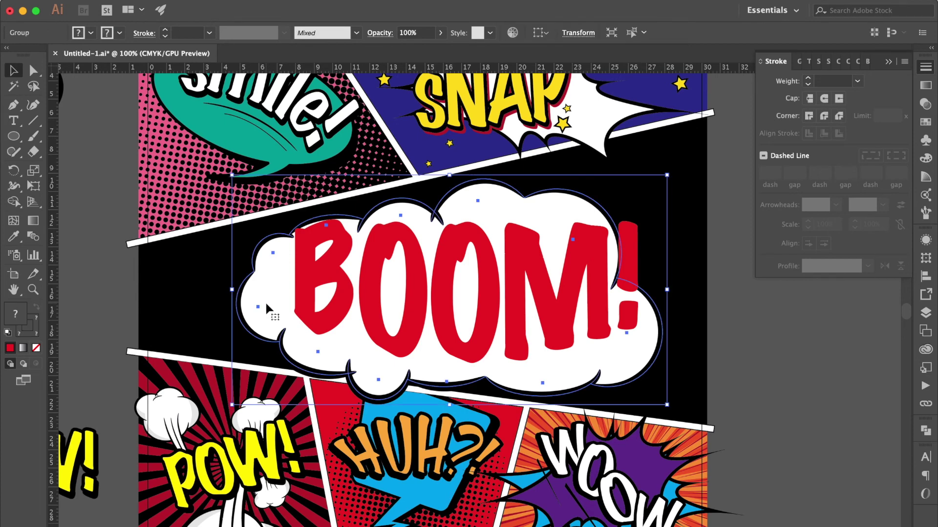
key("a")
key("v")
mouse_move(268, 299)
left_mouse_down()
mouse_move(286, 302)
mouse_move(248, 310)
left_mouse_up()
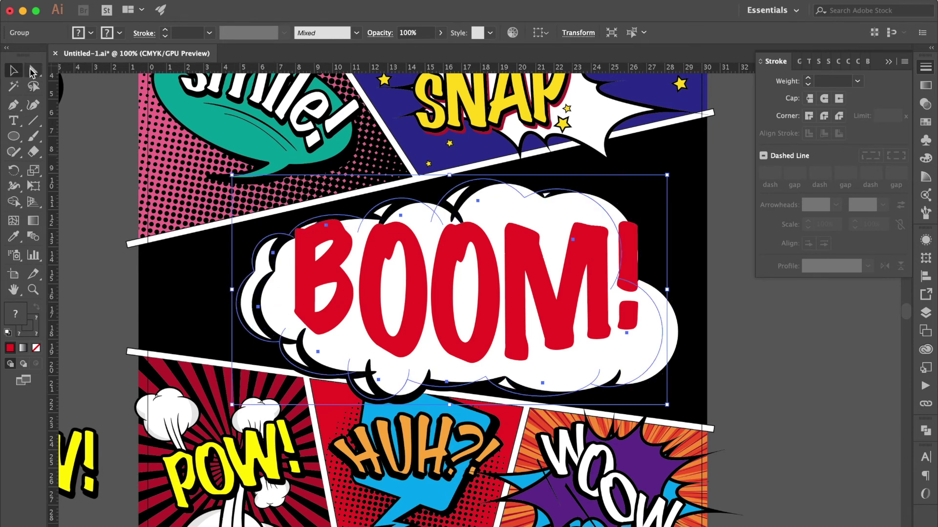
Select the back cloud path inside the group and fill it with the yellow swatch.
left_click(32, 73)
left_click(107, 144)
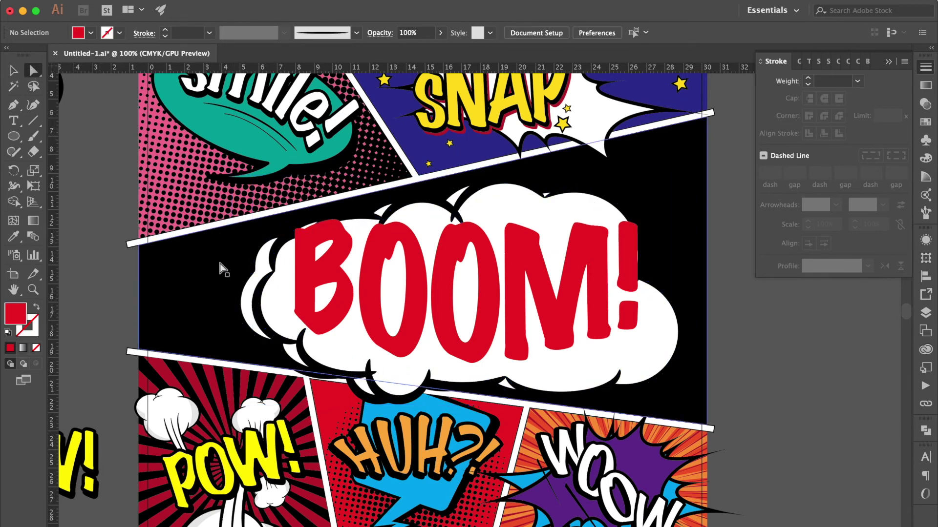
left_click(249, 300)
left_click(927, 125)
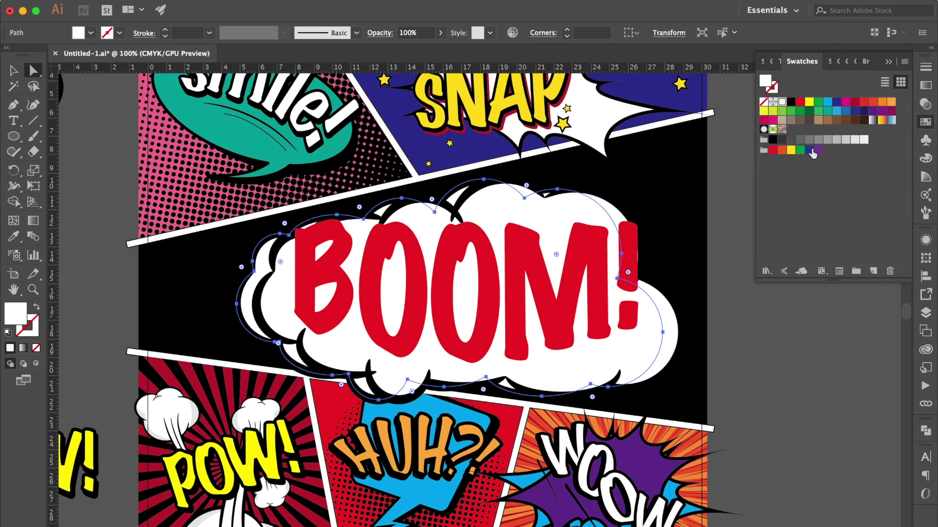
left_click(790, 151)
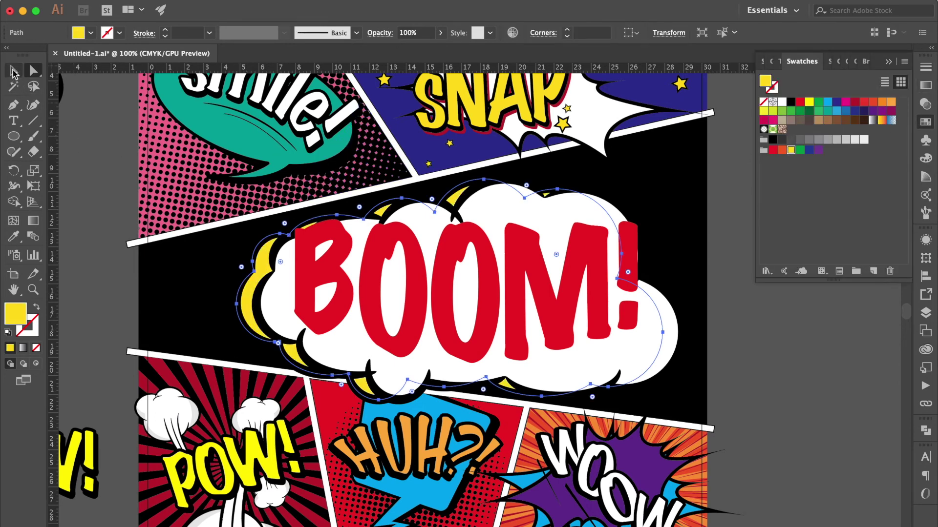
Select the whole BOOM cloud group and open the menu for expanding its appearance.
left_click(13, 71)
left_click(69, 224)
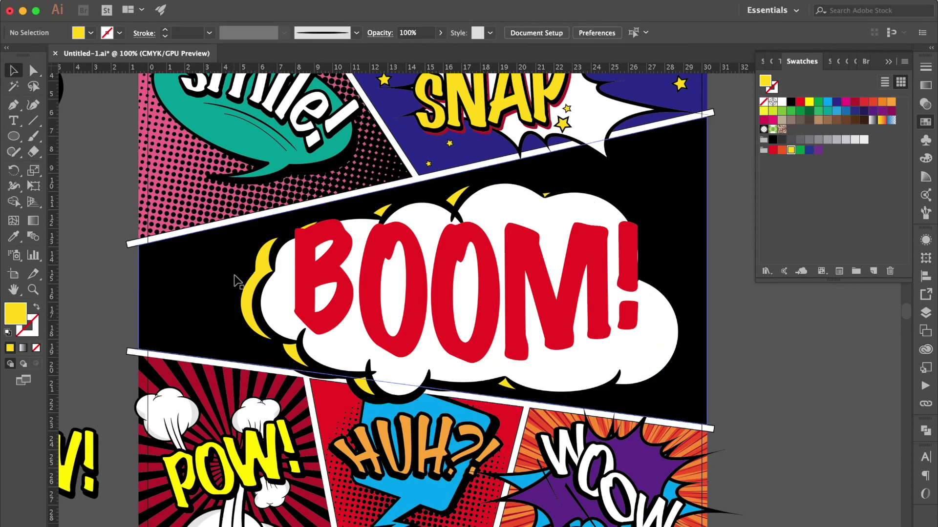
left_click(524, 246)
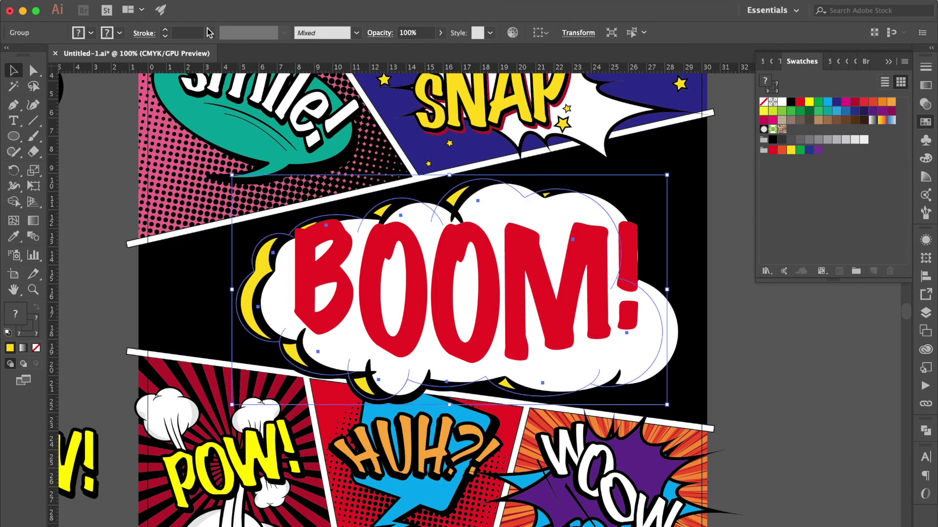
left_click(268, 10)
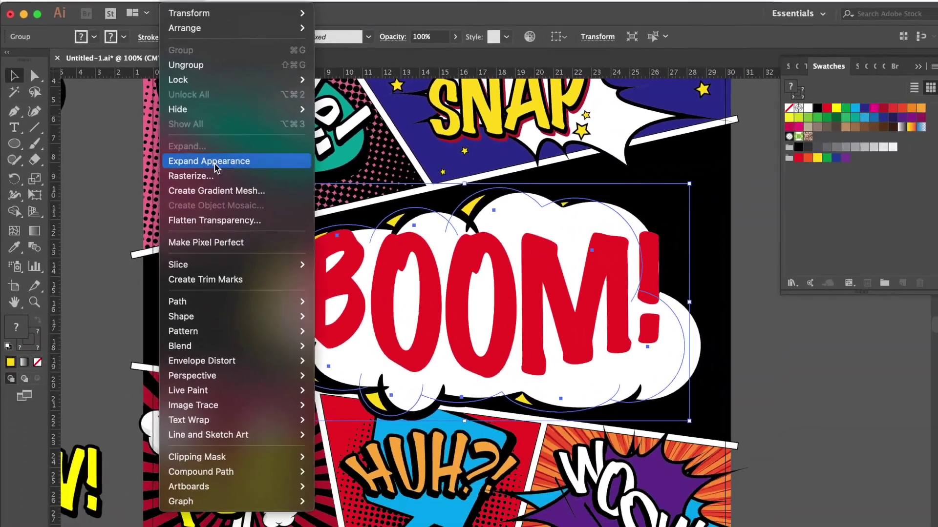
Expand the cloud group's appearance and enlarge the yellow back cloud left, up, right and down.
left_click(215, 167)
left_click(231, 279)
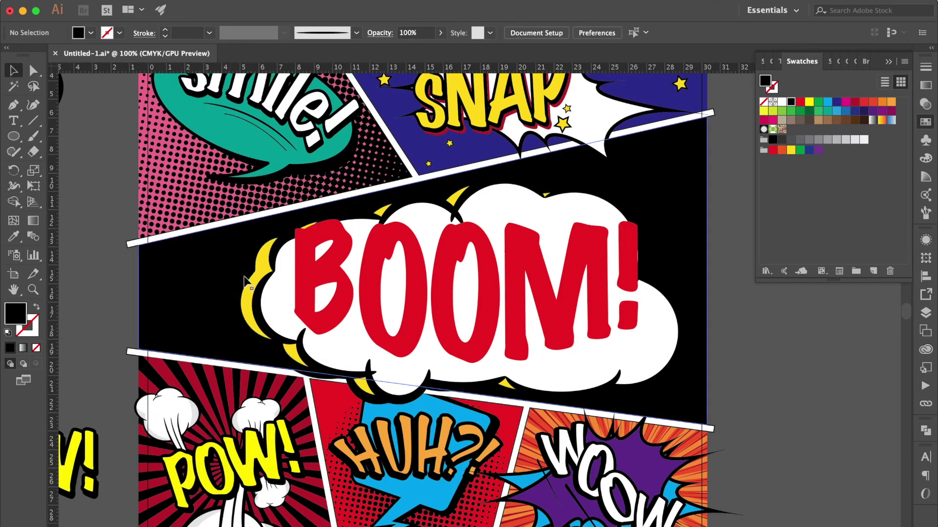
left_click(250, 304)
left_click_drag(231, 289, 157, 290)
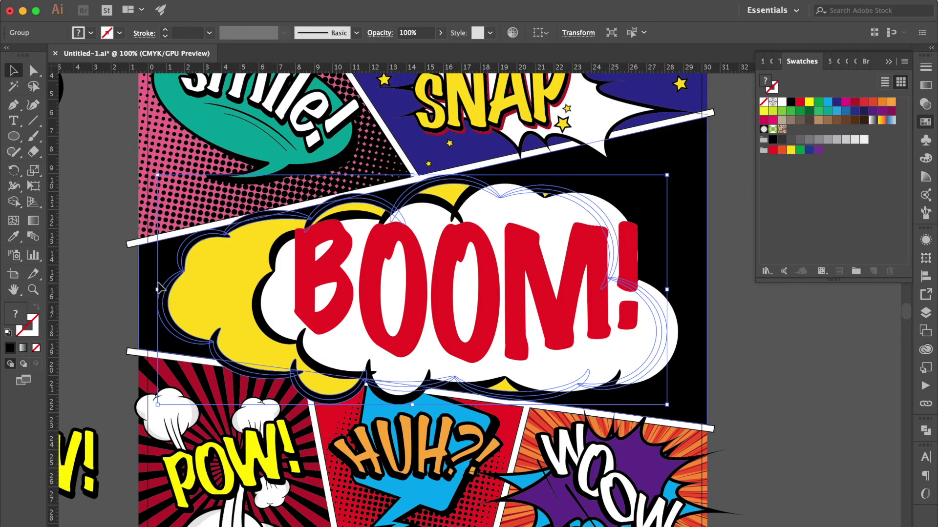
left_click_drag(666, 174, 728, 112)
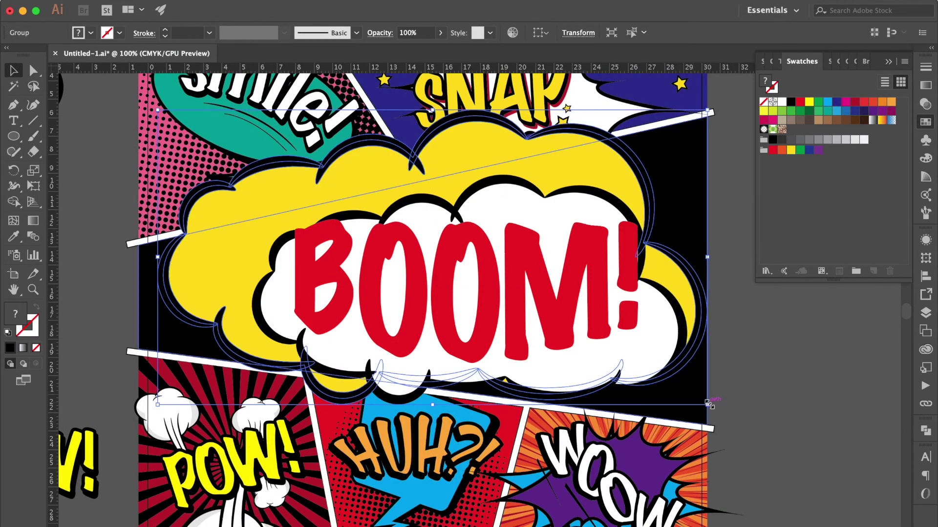
left_click_drag(728, 405, 734, 448)
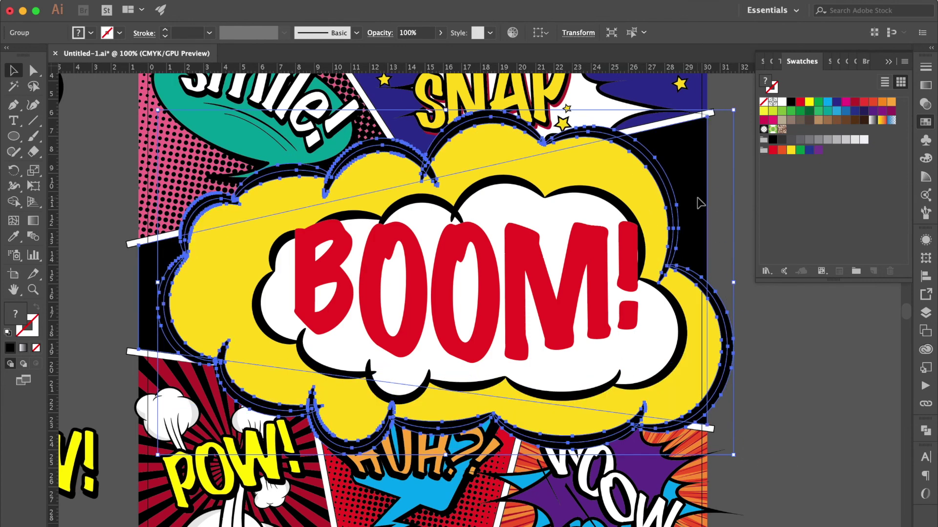
Send the yellow cloud and black panel to the back, then shrink the yellow cloud's top.
left_click(698, 203, "shift")
key("ctrl+shift+bracketleft")
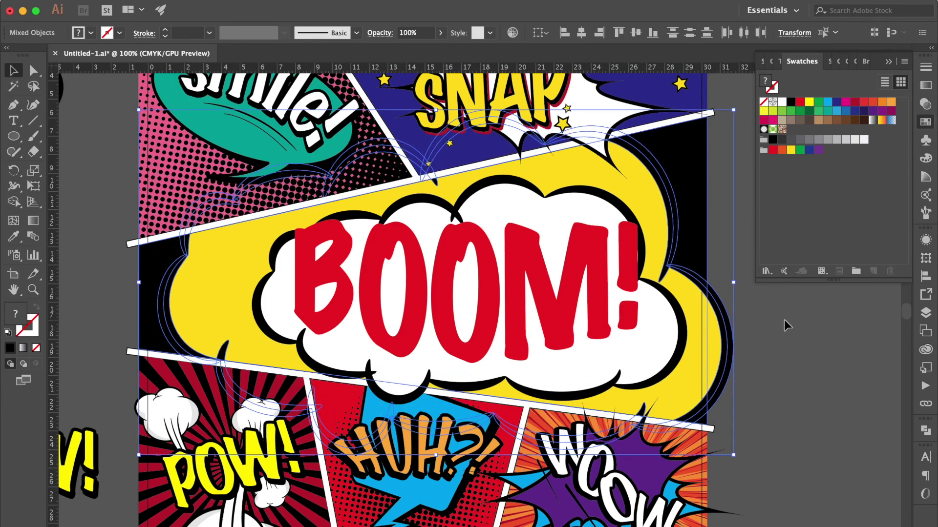
left_click(783, 319)
left_click(666, 205)
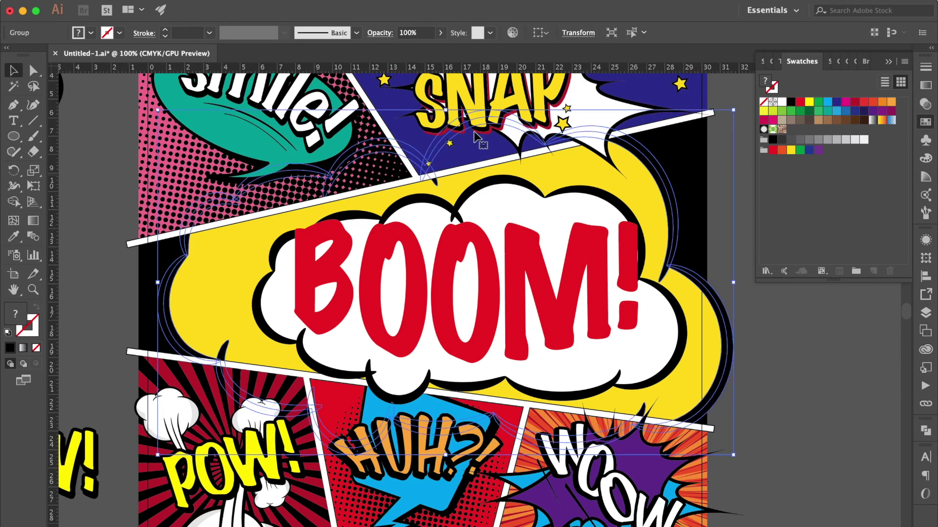
left_click_drag(445, 110, 452, 135)
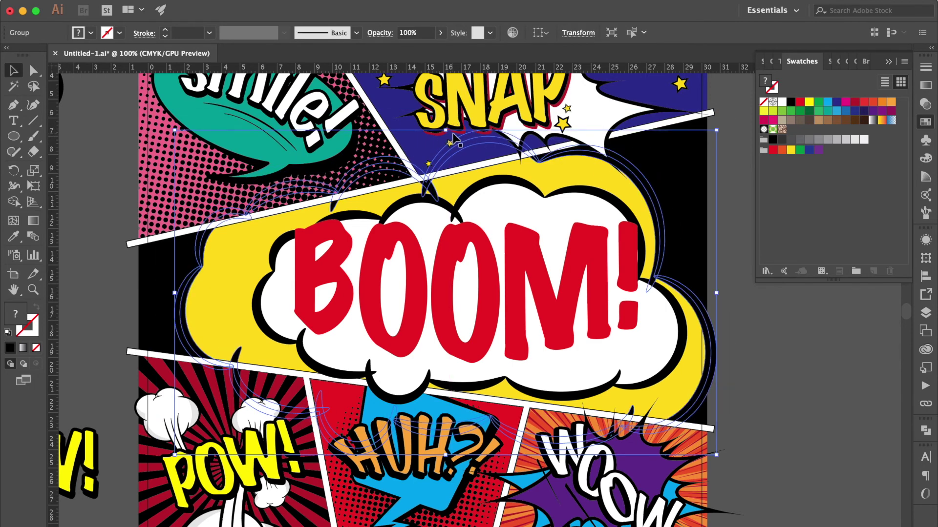
Reflect the yellow cloud group and enlarge the mirrored cloud toward the upper right.
right_click(706, 341)
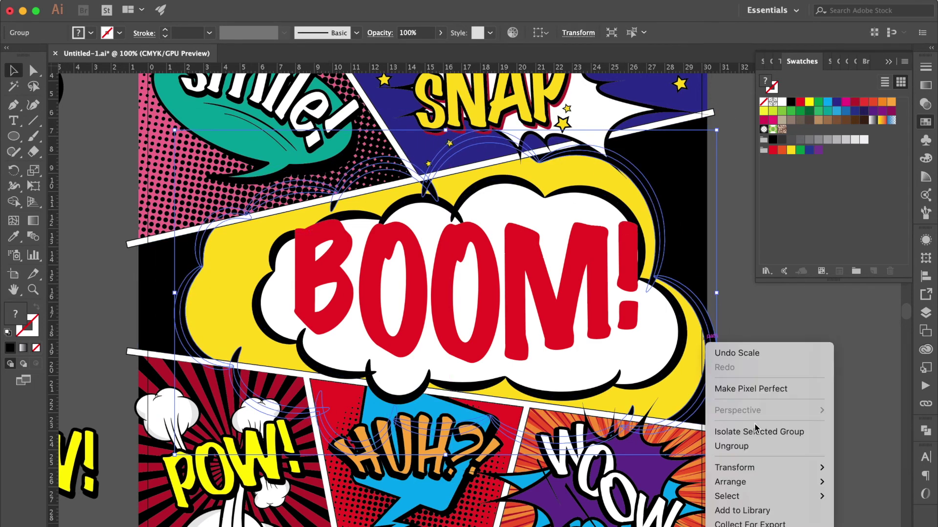
mouse_move(734, 467)
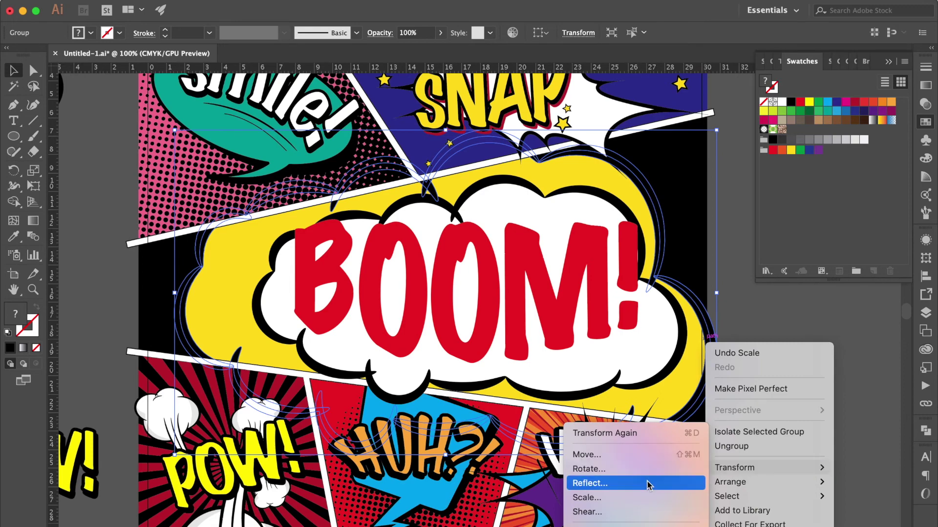
left_click(648, 485)
left_click(711, 316)
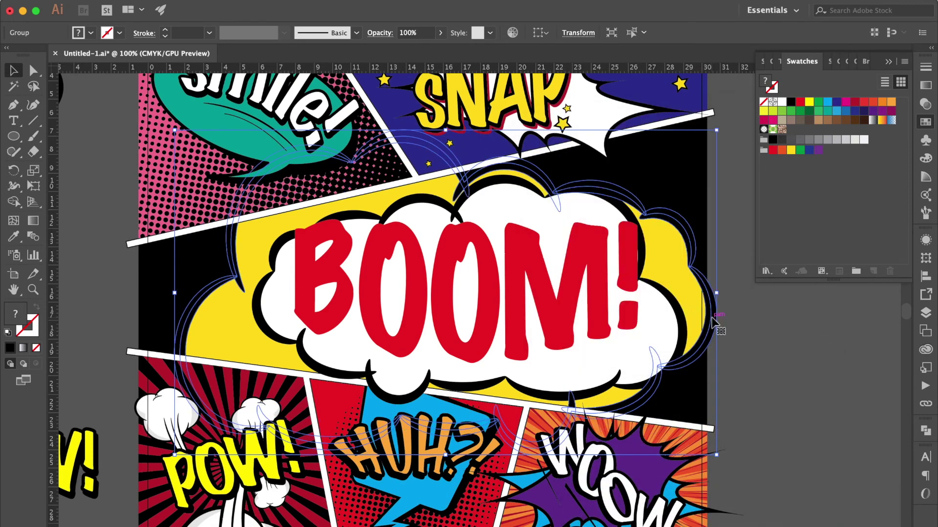
left_click_drag(716, 130, 732, 113)
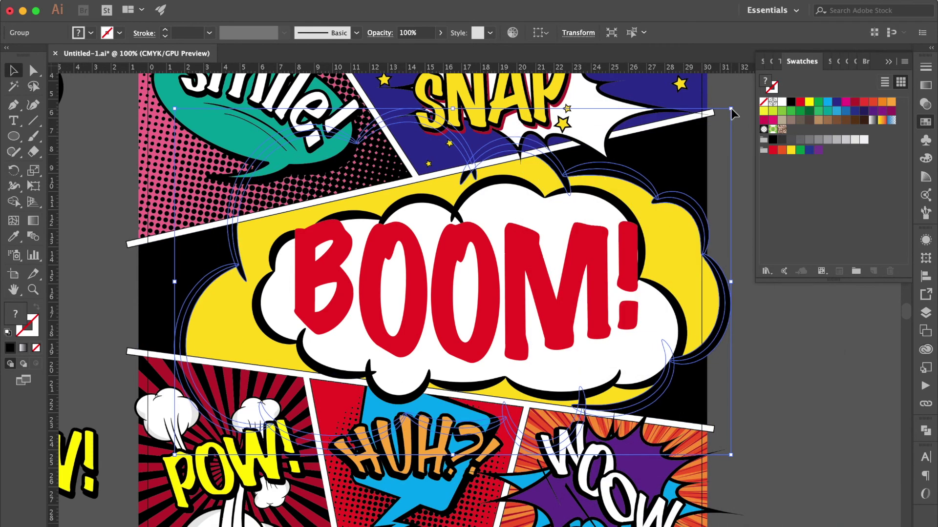
left_click(756, 384)
Expand the white BOOM cloud group's appearance into plain paths.
left_click(594, 229)
left_click(177, 1)
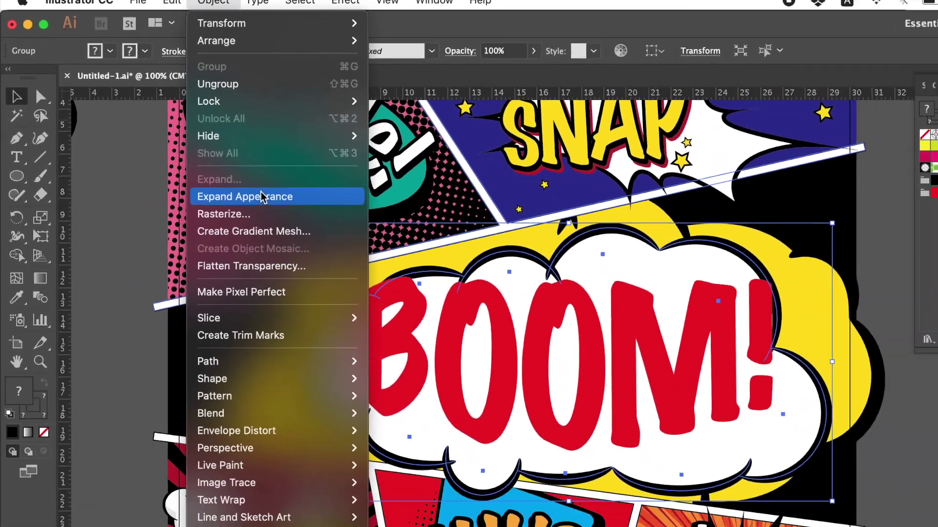
left_click(262, 197)
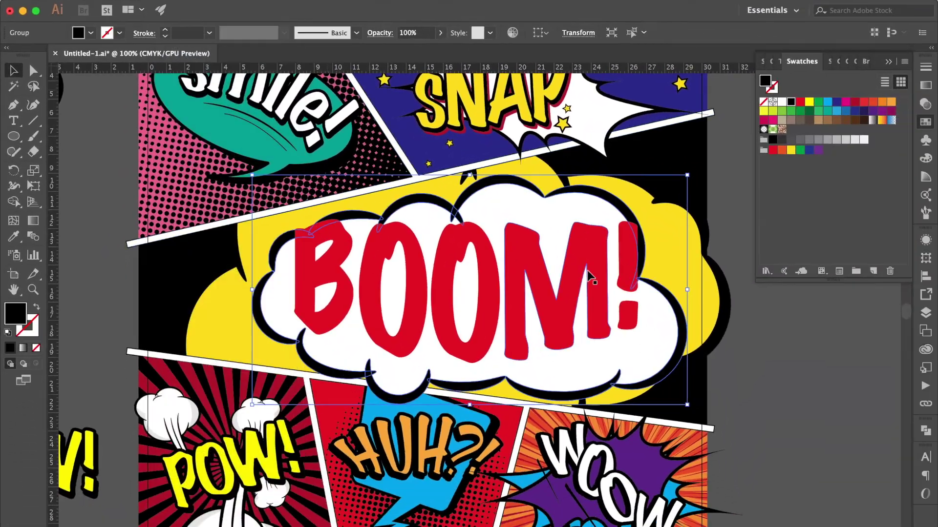
left_click(760, 379)
Squash the BOOM cloud group vertically, tilt it about 4 degrees, and shift it up-right.
left_click(629, 354)
left_click_drag(688, 404, 688, 373)
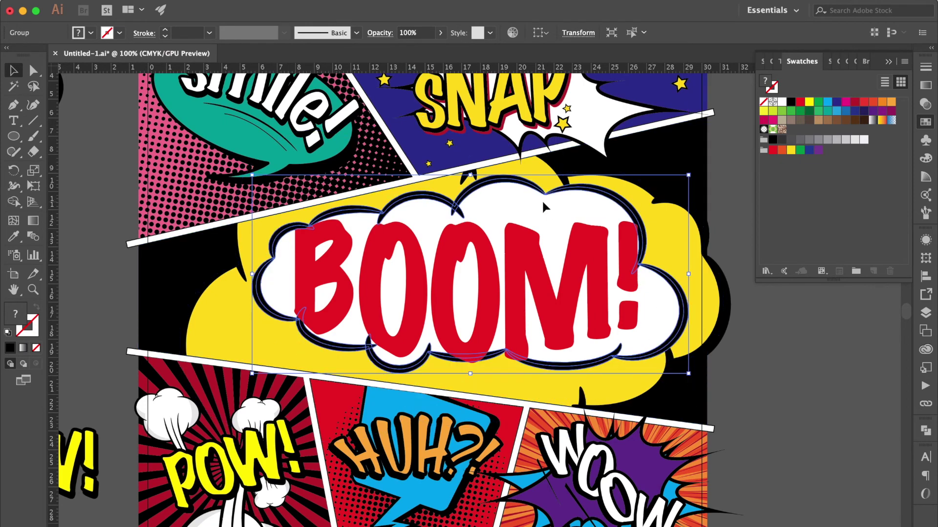
left_click_drag(696, 274, 724, 295)
left_click_drag(675, 241, 689, 235)
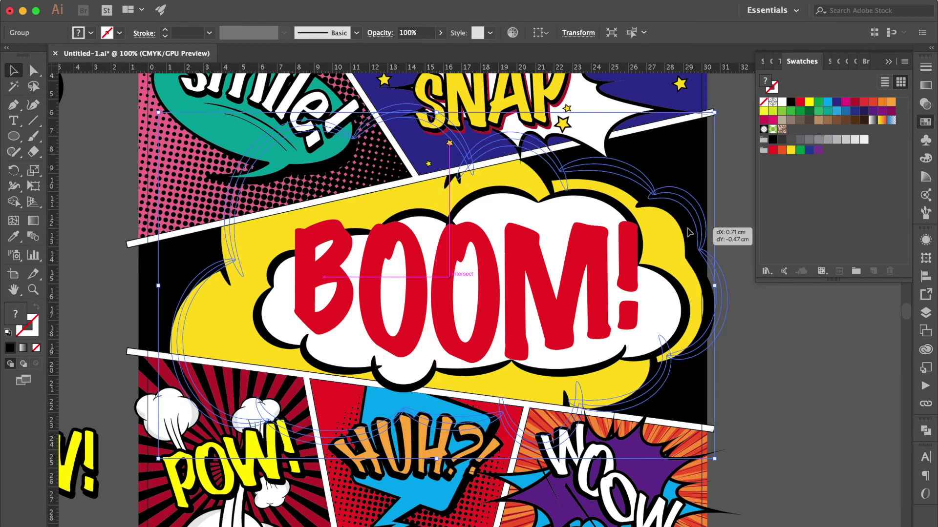
left_click(798, 382)
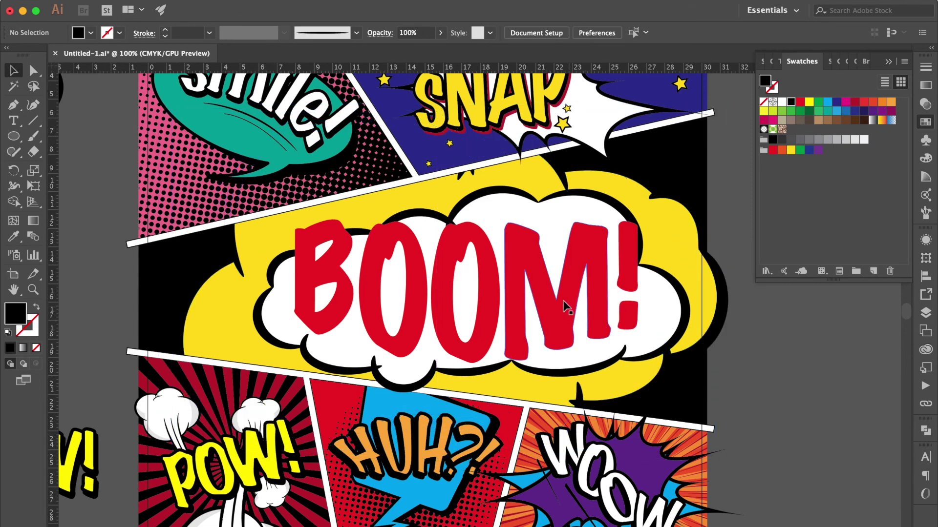
Nudge the exclamation mark of BOOM! slightly to the left.
left_click(572, 306)
left_click(33, 70)
left_click(229, 186)
left_click(329, 277)
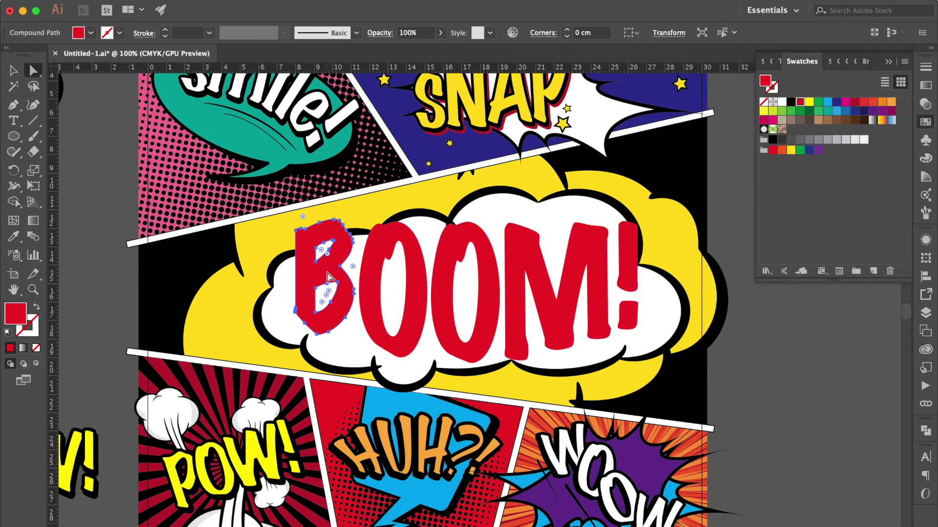
left_click(444, 298)
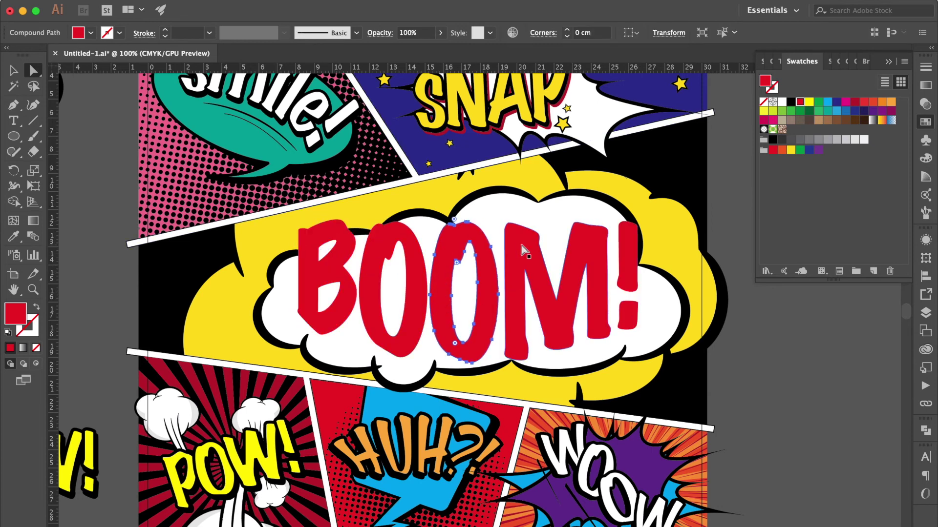
left_click(629, 270)
left_click_drag(628, 321, 621, 321)
left_click(14, 72)
left_click(732, 331)
Fill the BOOM! lettering black with a 5 pt stroke.
left_click(581, 257)
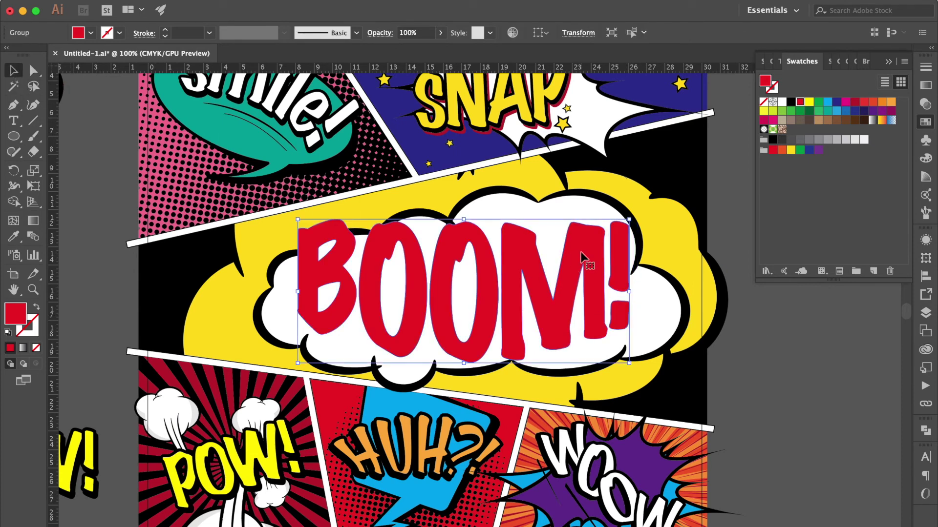
left_click(791, 103)
left_click(926, 68)
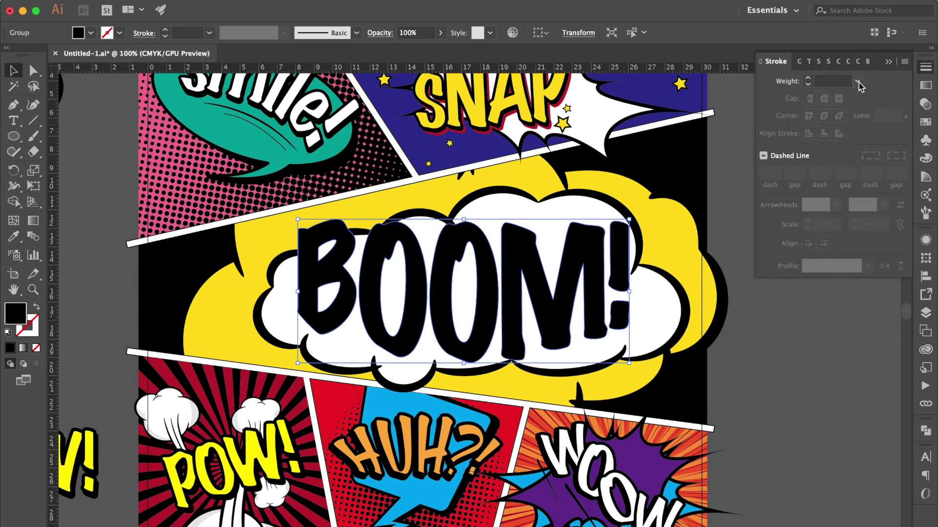
left_click(858, 81)
left_click(885, 200)
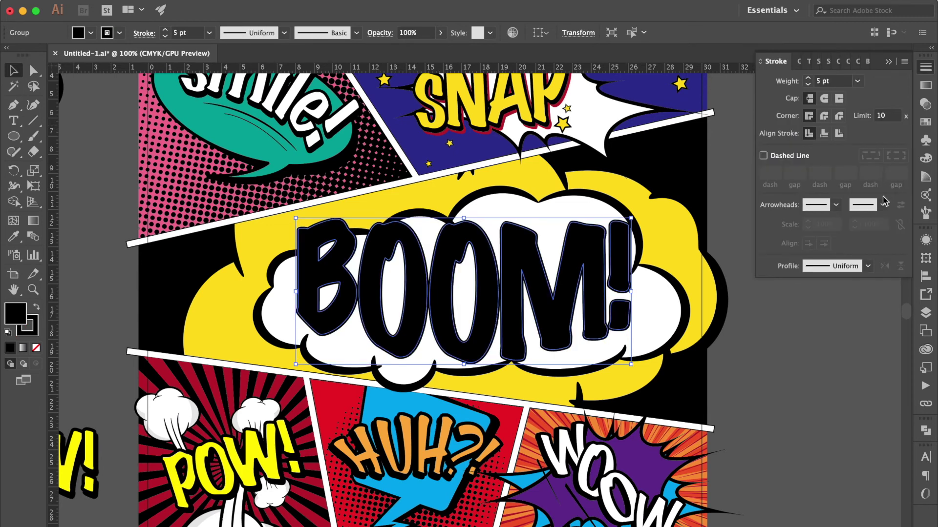
Paste a copy of the lettering in front, fill it CMYK Red, and nudge it up-left.
key("a")
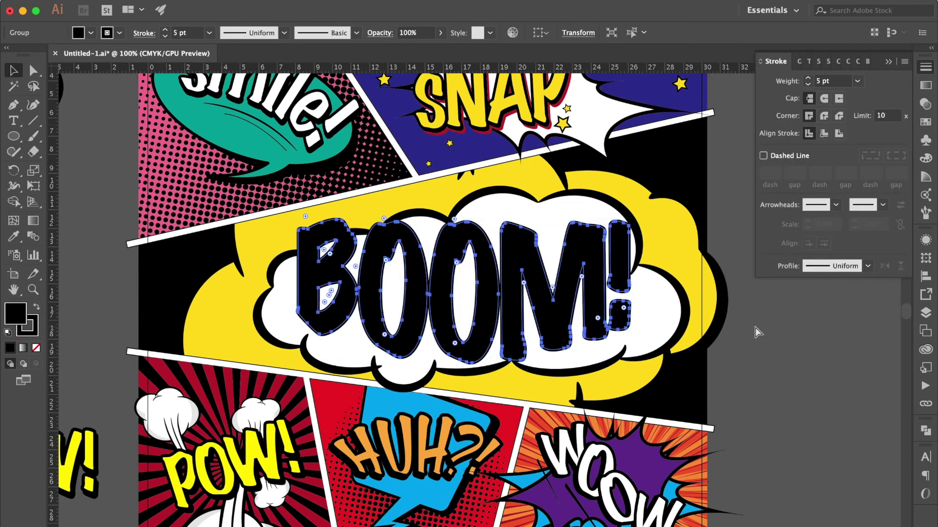
key("v")
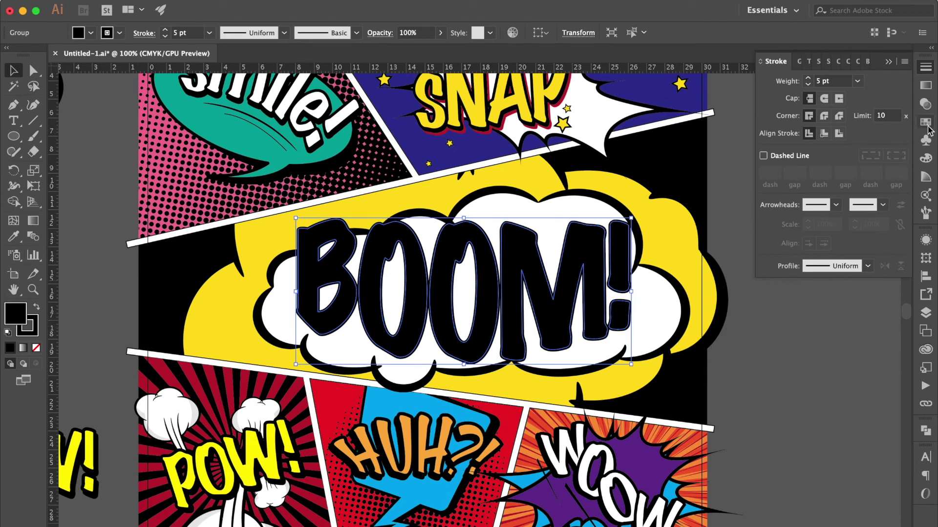
left_click(926, 123)
left_click(800, 102)
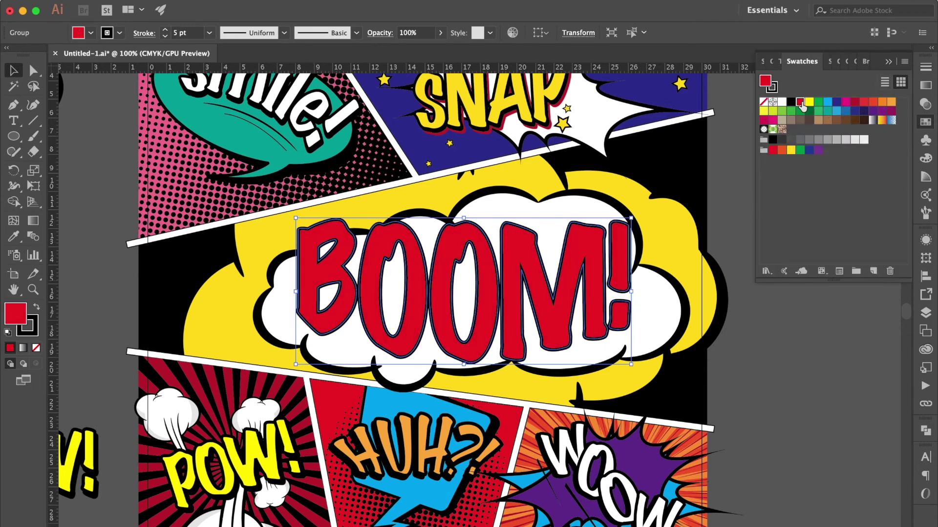
key("Left")
key("Left")
key("Left")
key("Up")
key("Up")
key("Up")
key("Left")
key("Left")
key("Left")
key("Up")
key("Up")
key("Up")
key("Left")
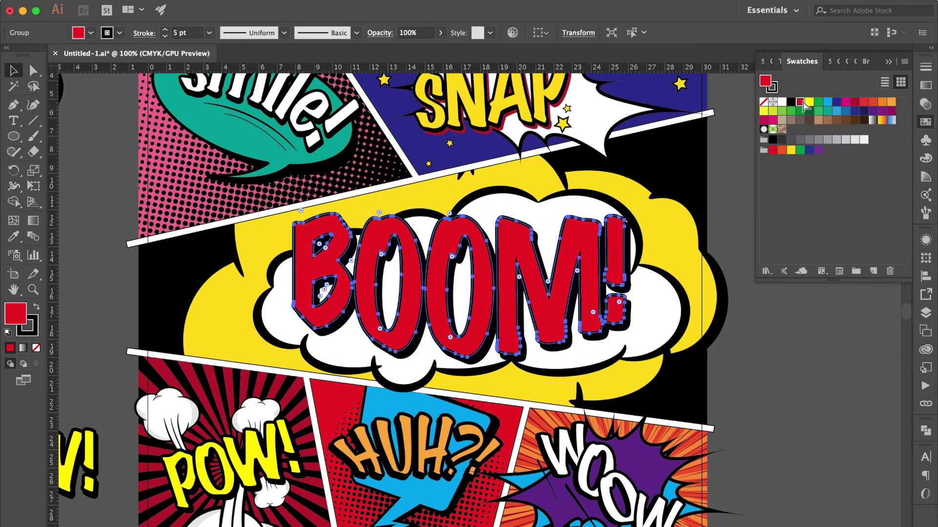
Remove the BOOM! stroke and fill the lettering with a white-to-black linear gradient.
left_click(34, 335)
left_click(36, 348)
left_click(22, 312)
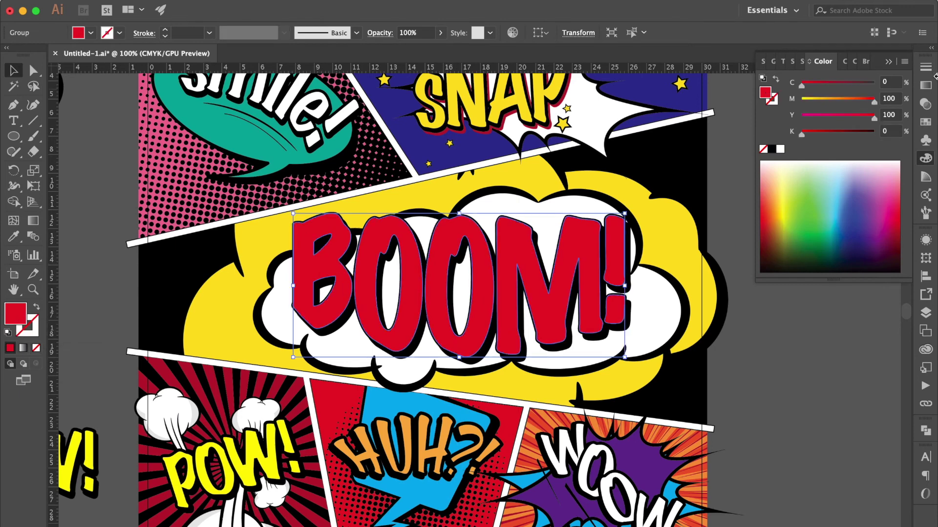
left_click(926, 70)
left_click(927, 87)
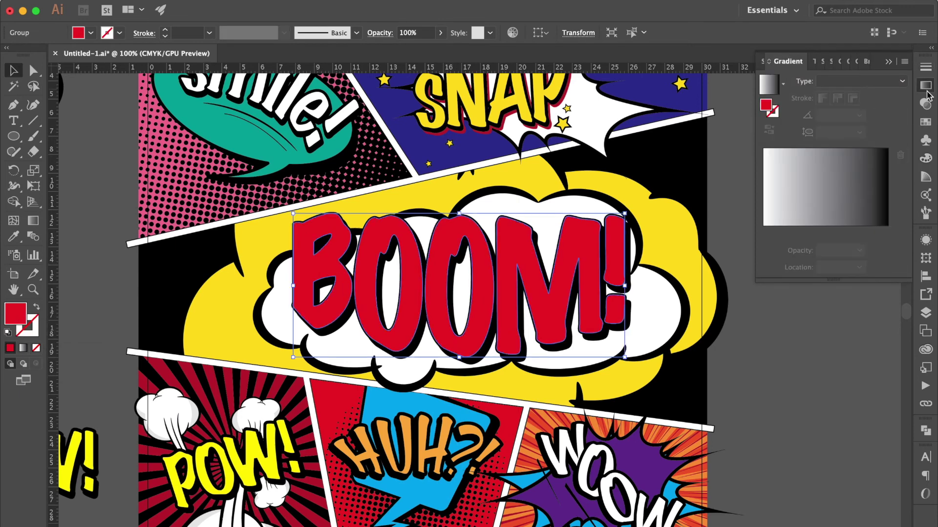
left_click(775, 85)
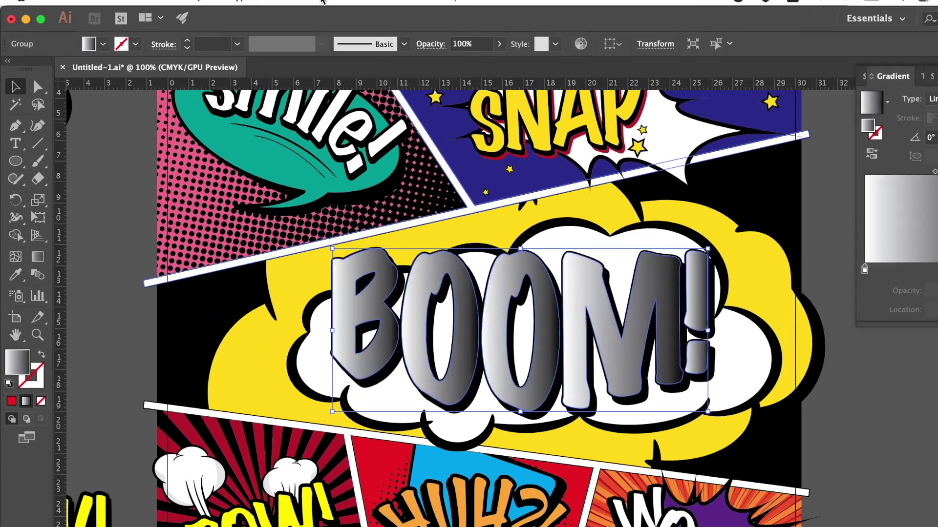
Apply Pixelate > Color Halftone and run the gradient vertically down the letters.
left_click(290, 2)
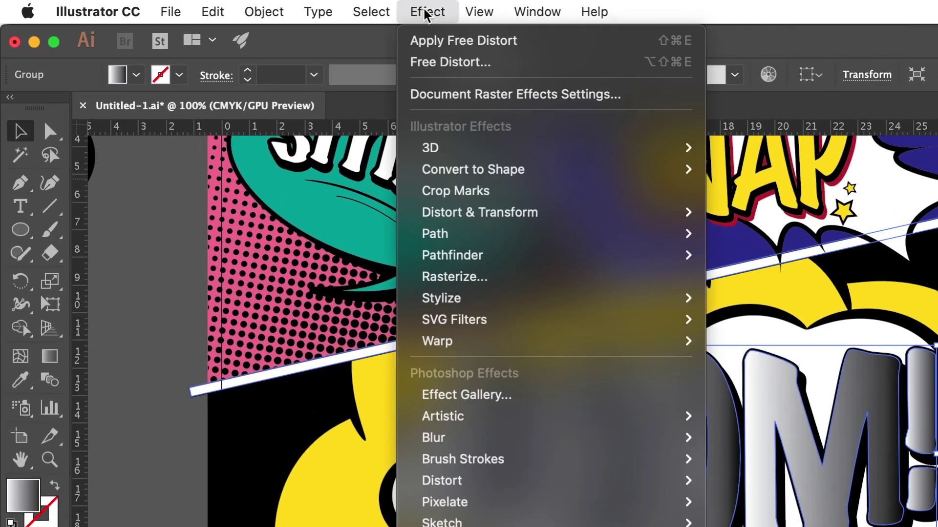
mouse_move(527, 277)
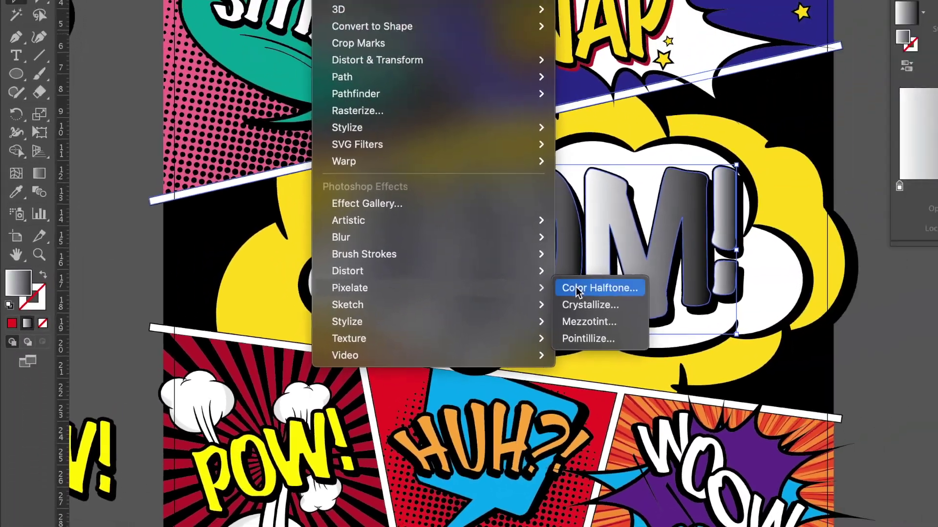
left_click(578, 291)
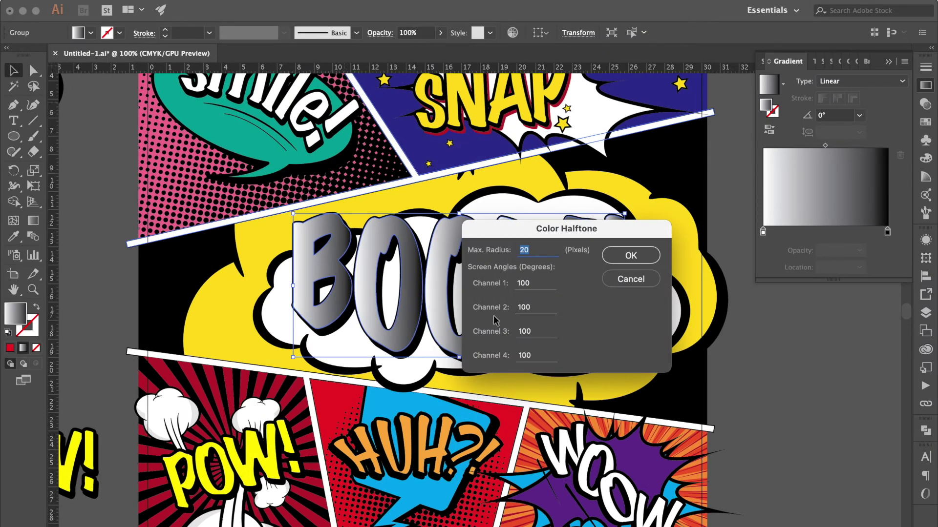
left_click(631, 255)
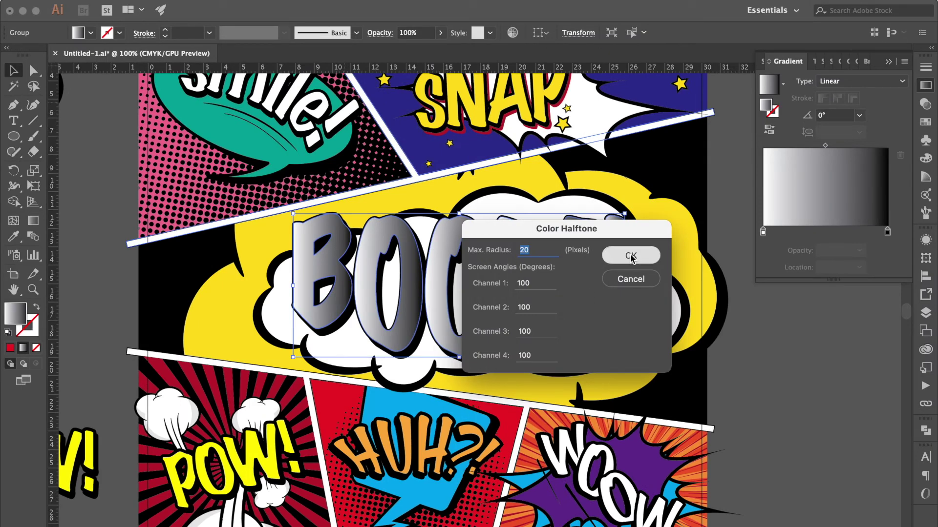
left_click(32, 222)
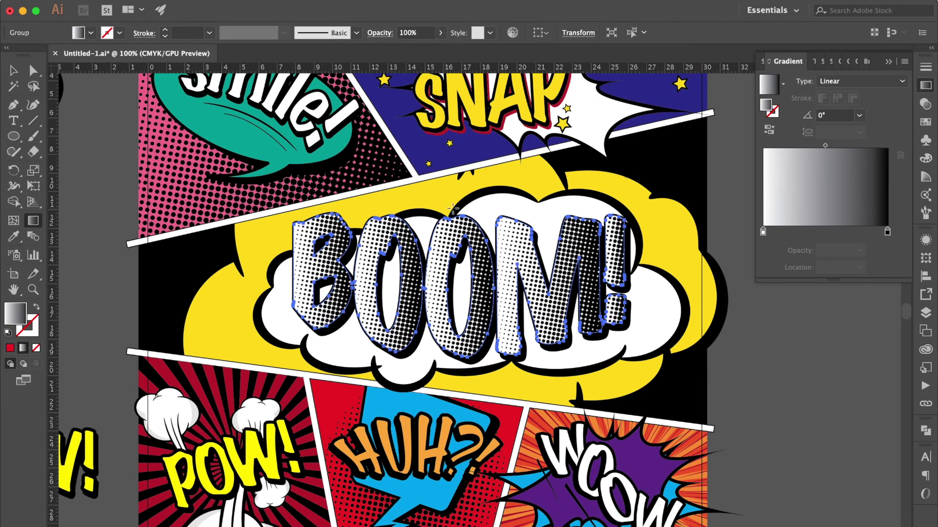
left_click_drag(451, 362, 445, 359)
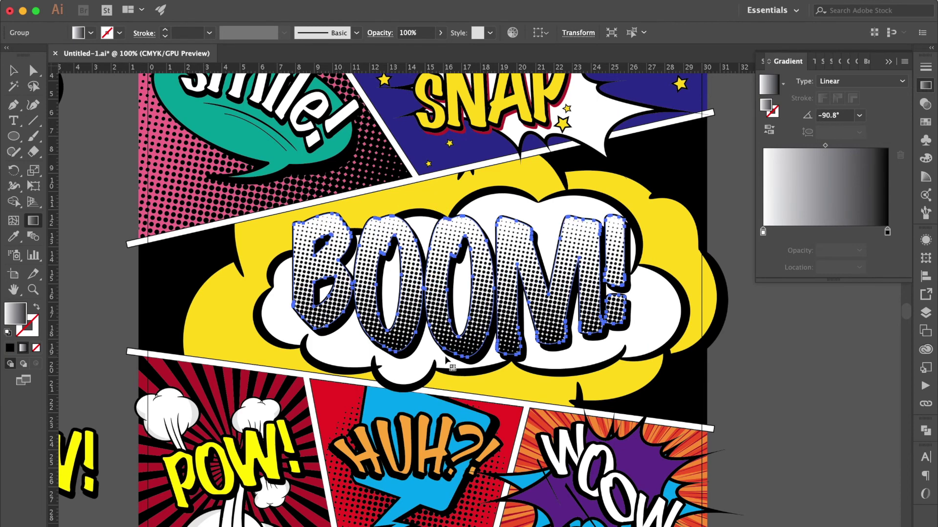
left_click(13, 70)
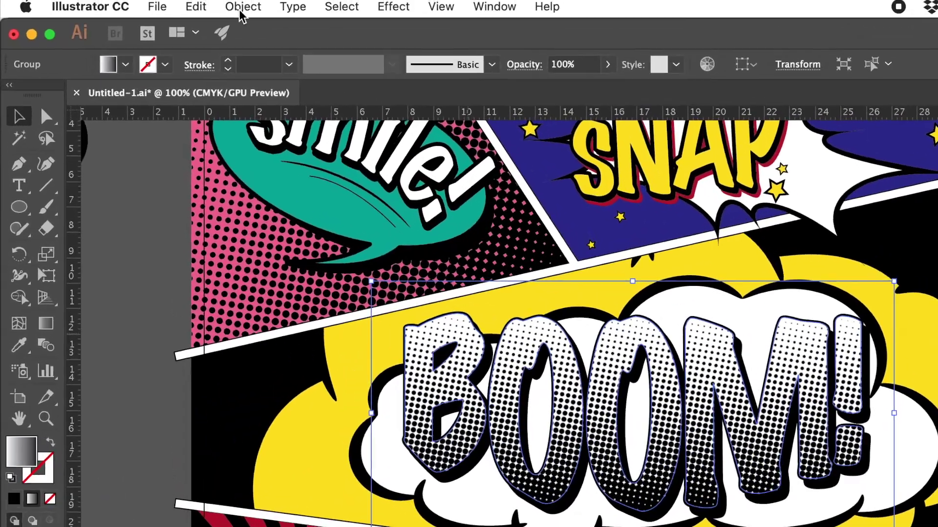
left_click(243, 6)
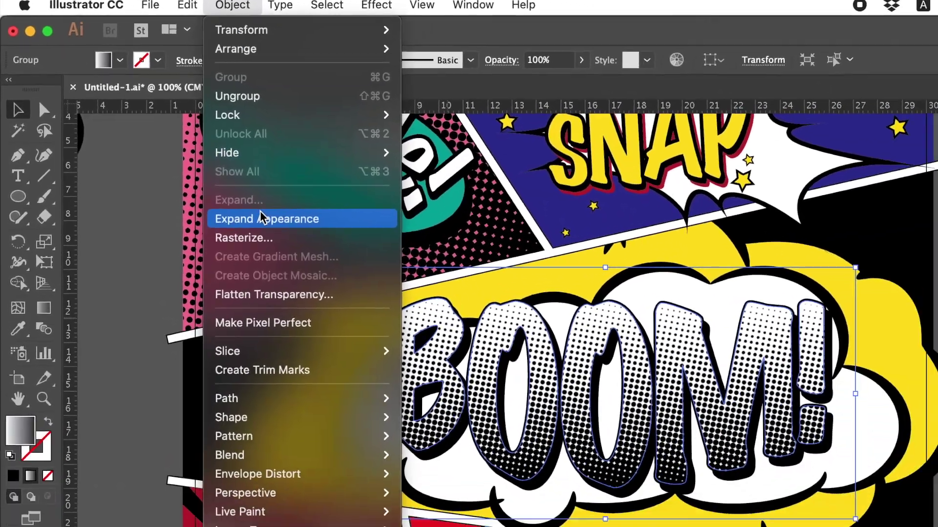
Expand the halftone, image-trace it into vectors, ungroup, and delete the white background.
left_click(259, 213)
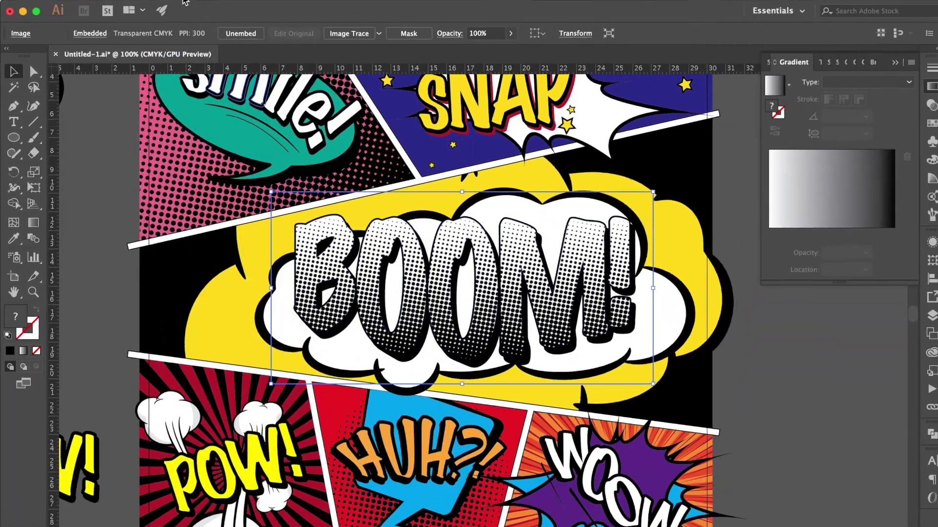
left_click(183, 2)
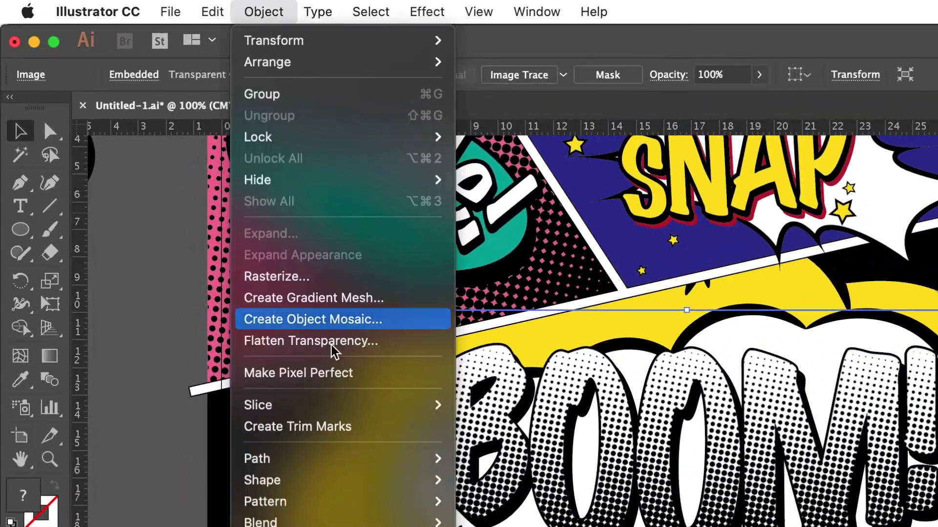
mouse_move(280, 329)
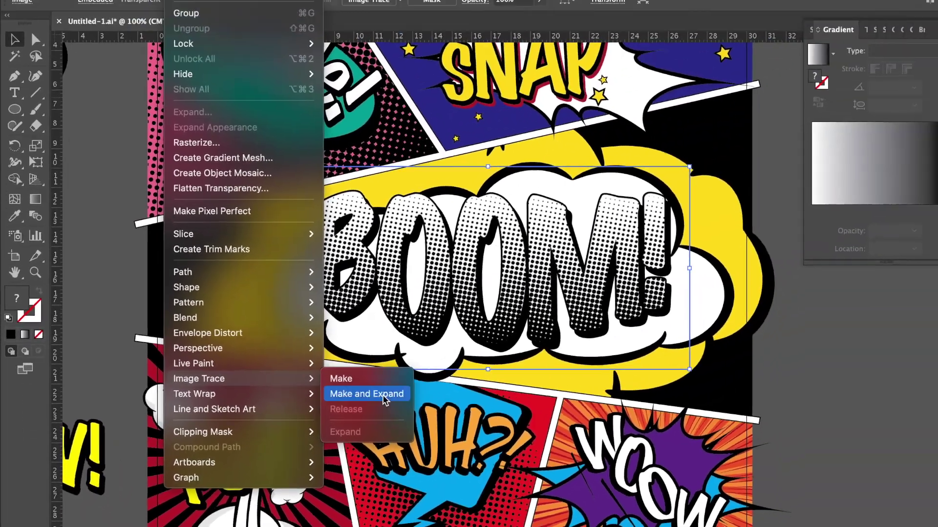
left_click(515, 335)
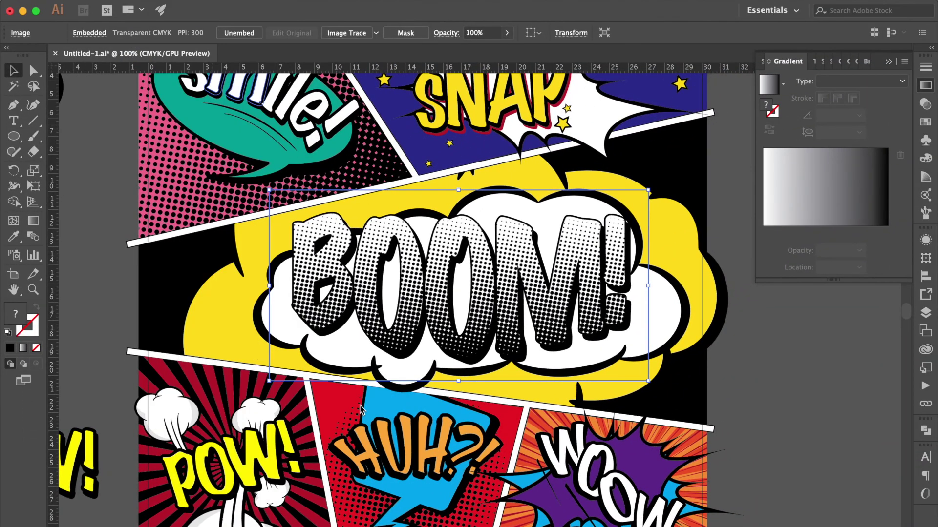
right_click(356, 257)
left_click(413, 360)
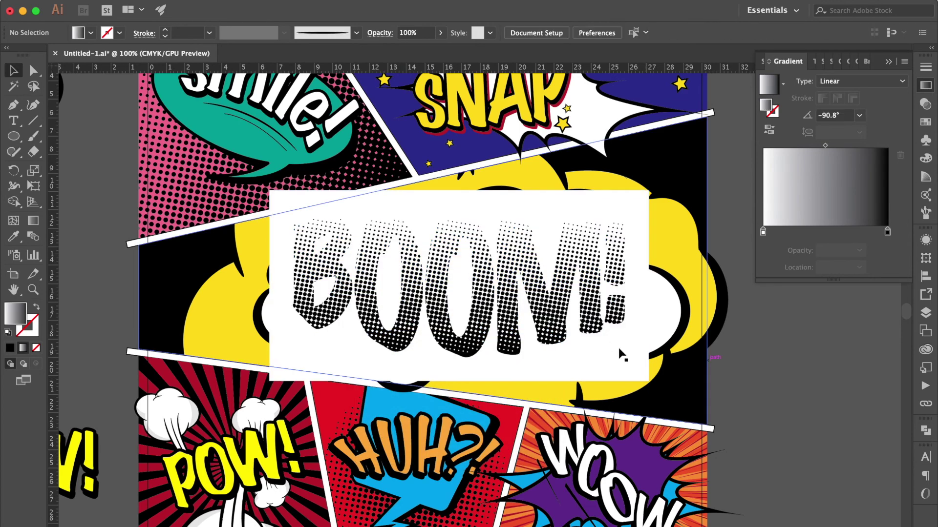
left_click(635, 360)
key("Delete")
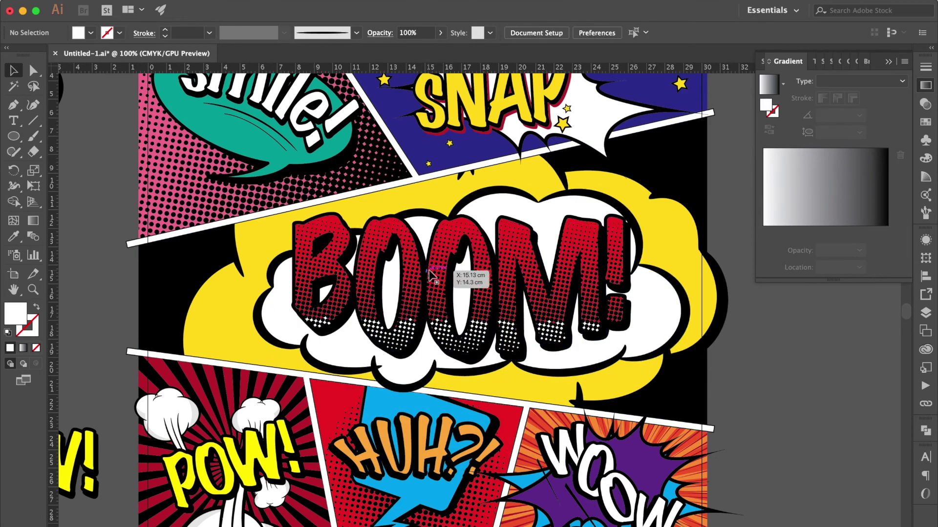
Select the black halftone dots via Select > Same > Fill Color, narrowing to the BOOM! dots.
left_click(435, 268)
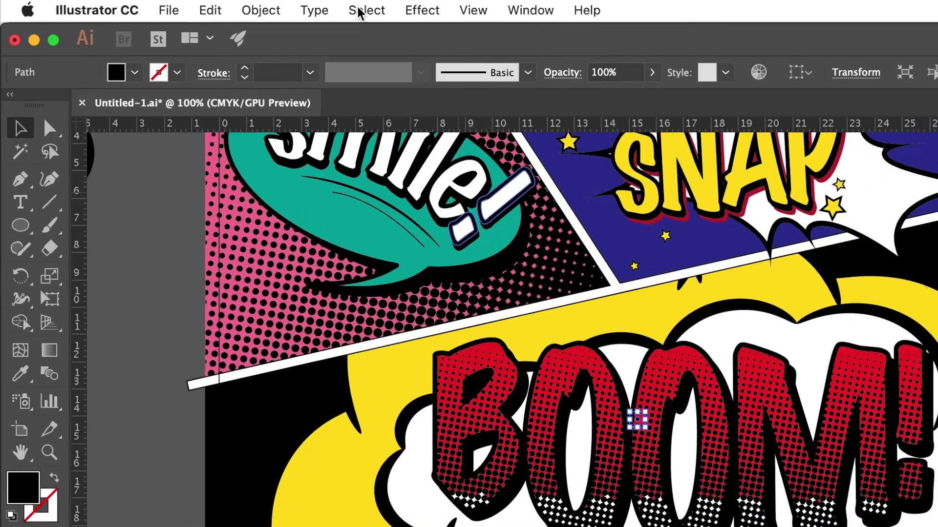
left_click(367, 10)
mouse_move(246, 139)
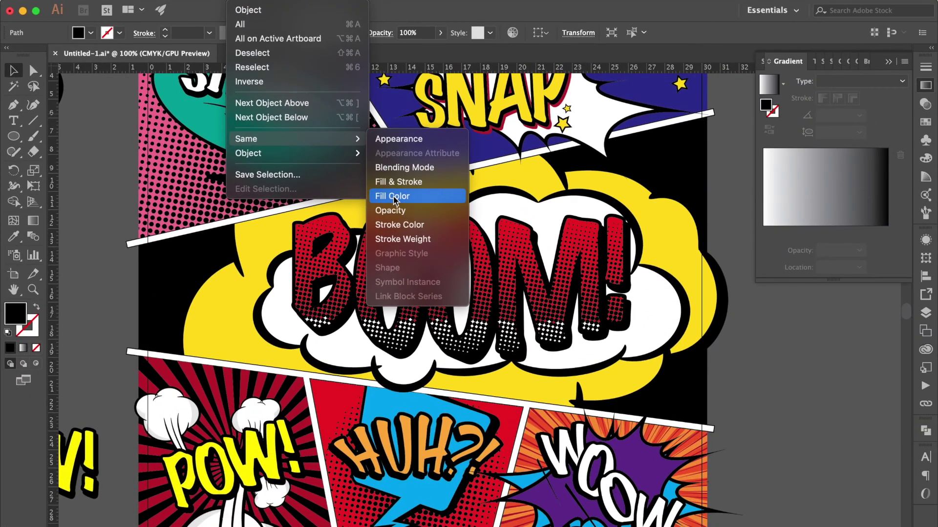
left_click(395, 196)
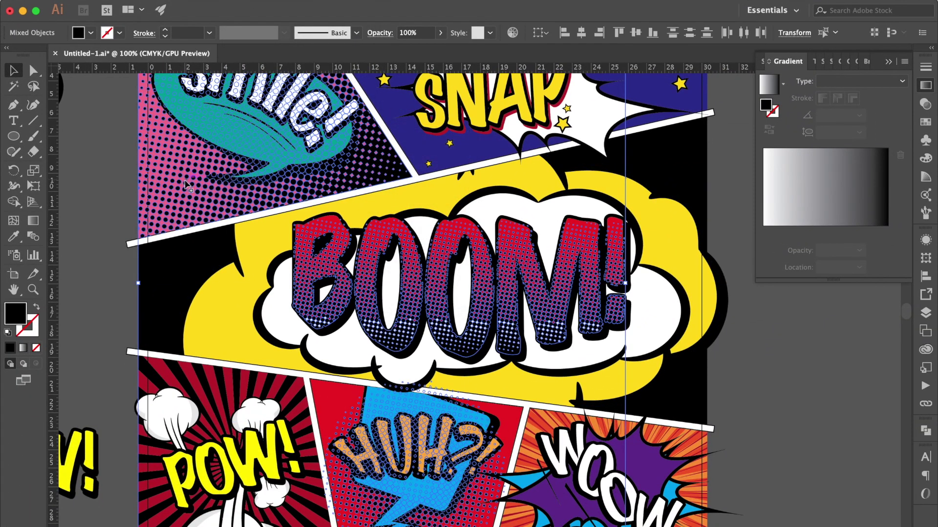
left_click(351, 421)
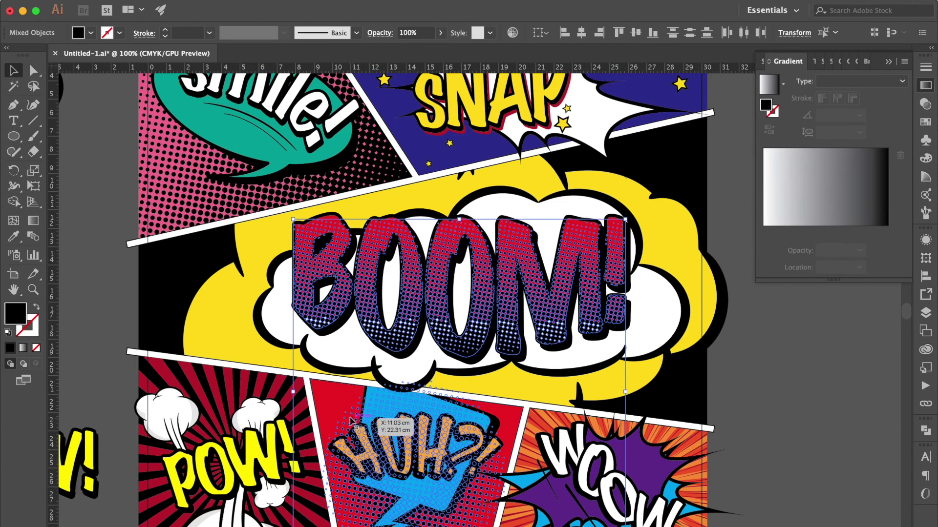
left_click(352, 424, "shift")
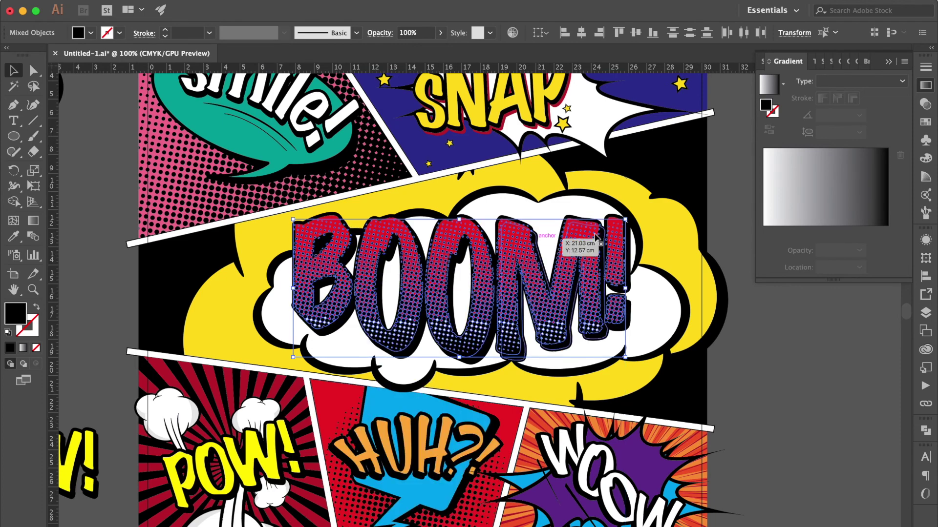
left_click(654, 250, "shift")
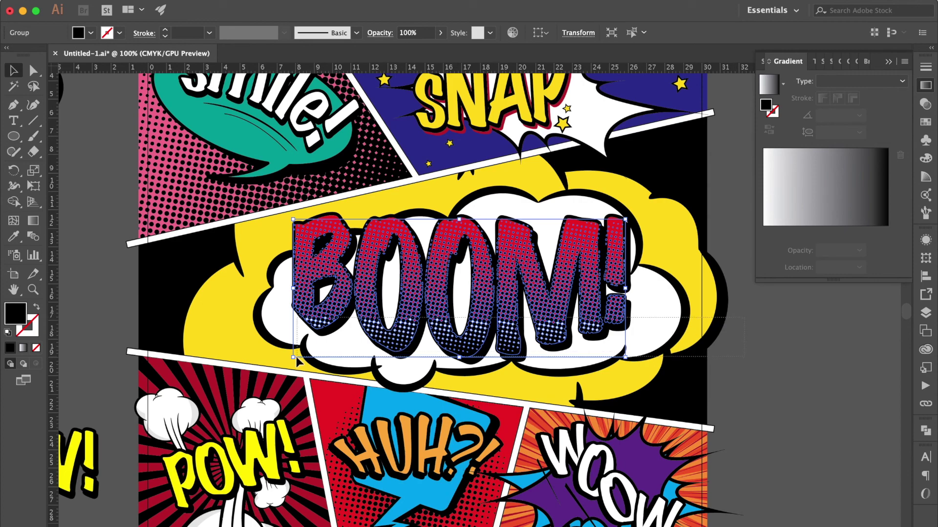
left_click(266, 355, "shift")
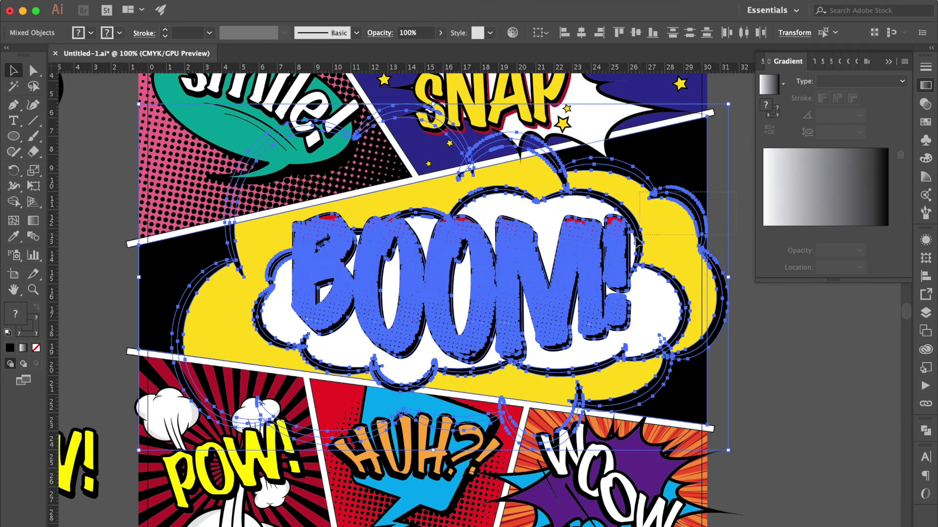
left_click(589, 268)
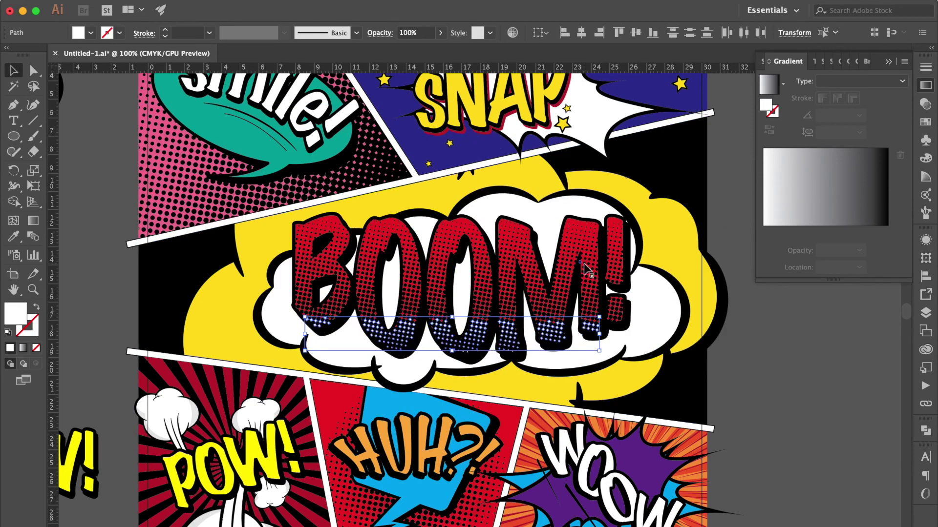
key("super+shift+a")
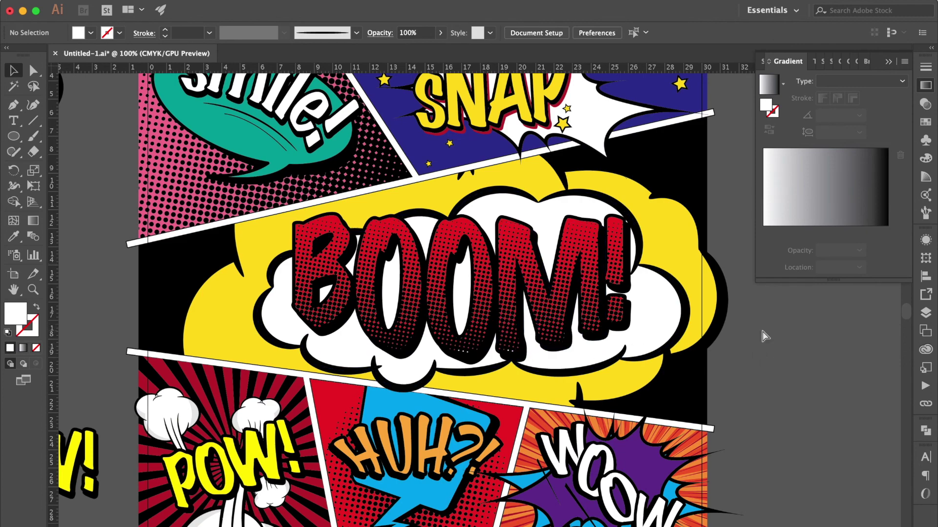
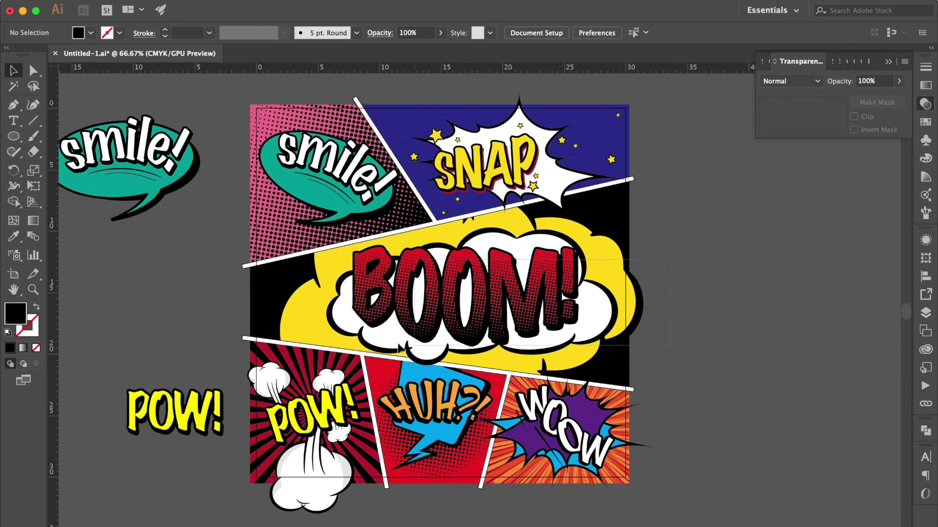
Nudge the halftone letters up and give the black BOOM outline a 10 pt stroke.
left_click(640, 292)
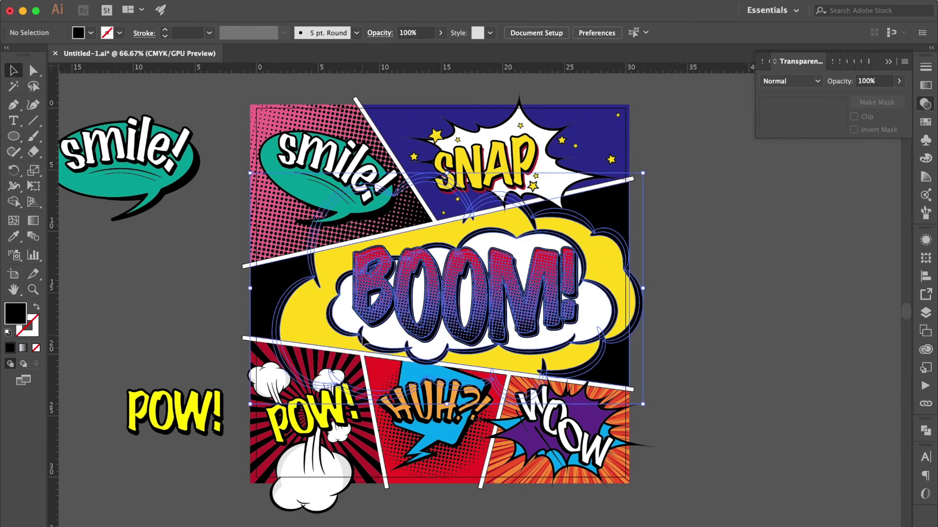
left_click(597, 331)
key("ctrl+plus")
key("ctrl+plus")
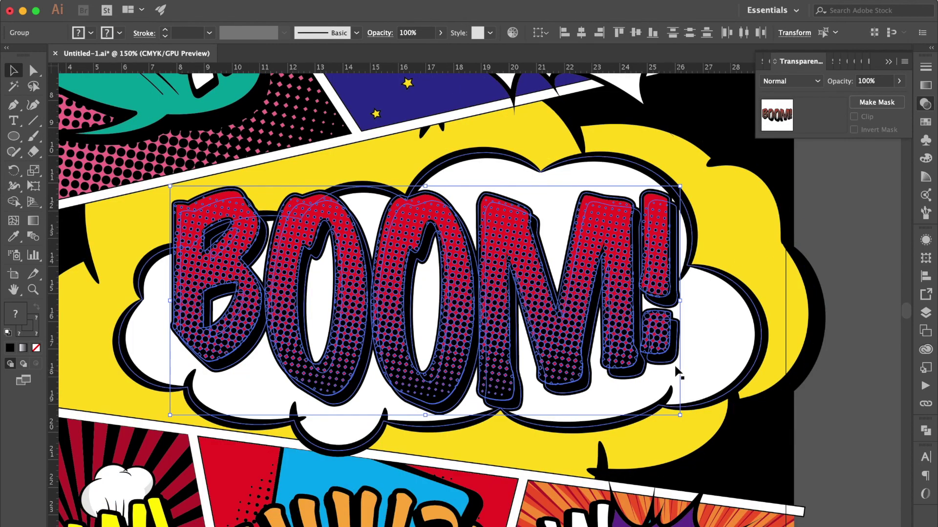
left_click(673, 361)
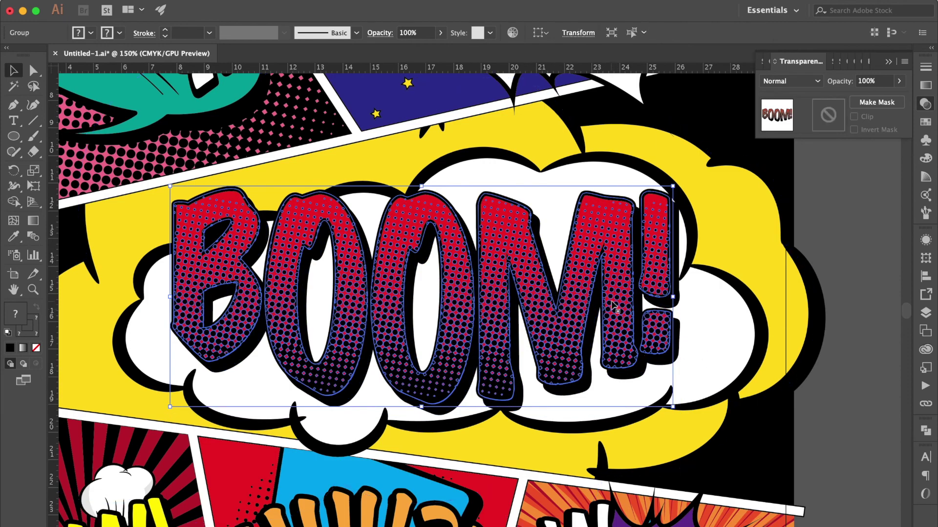
key("Up")
key("Up")
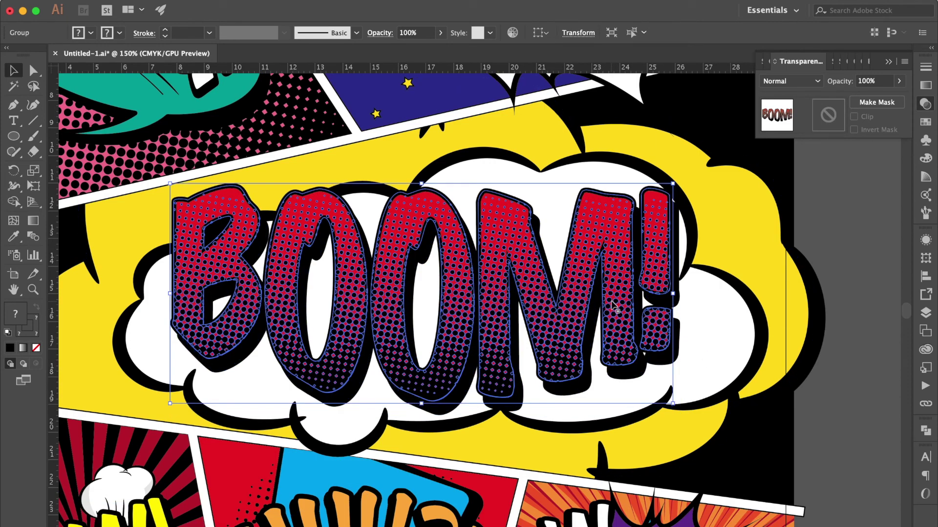
left_click(634, 380)
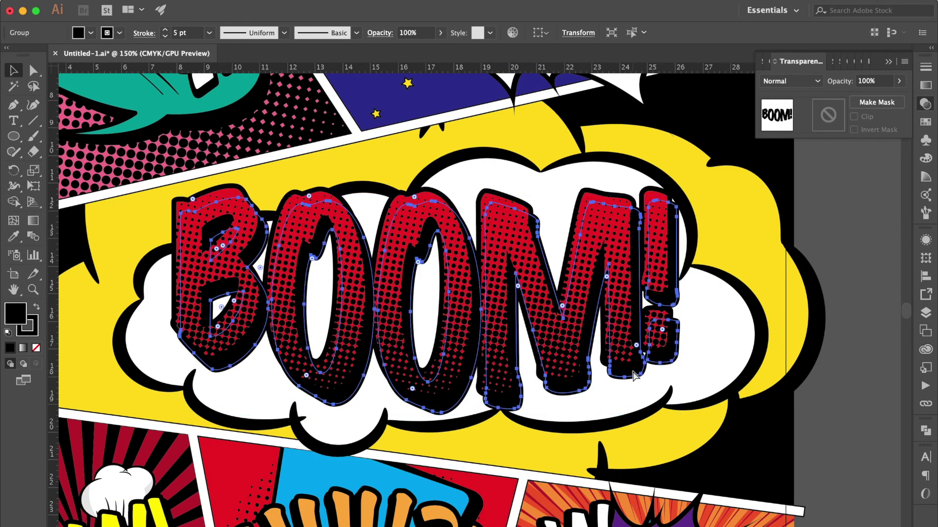
key("super+minus")
left_click(925, 67)
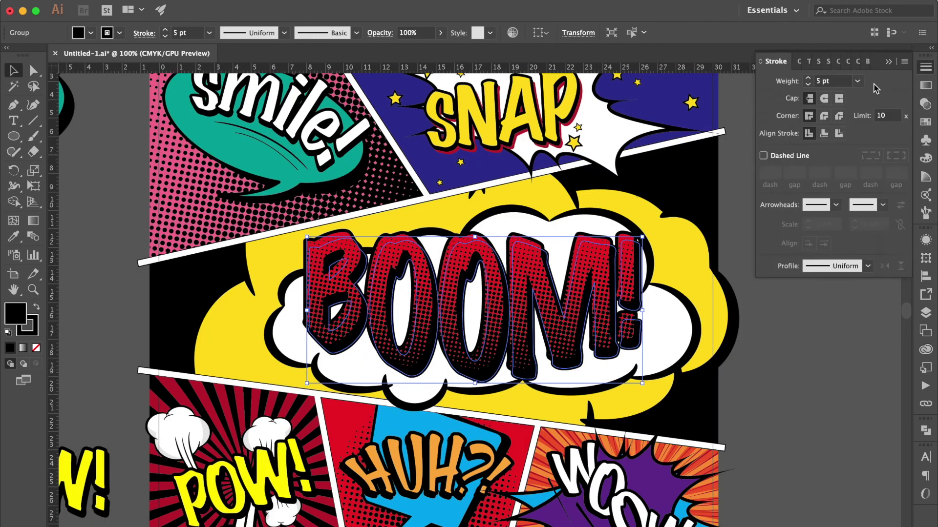
left_click(857, 82)
left_click(875, 275)
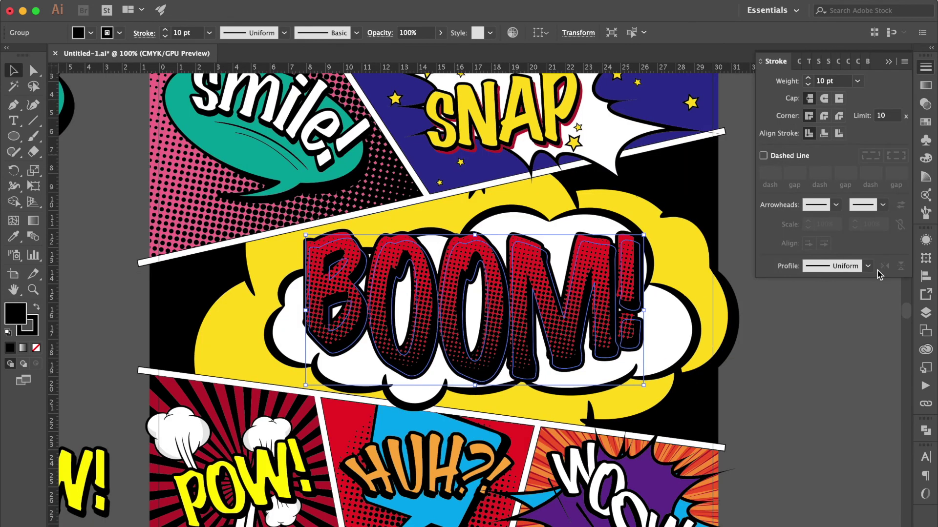
Shift the red halftone BOOM letters into place and stretch them slightly taller.
left_click(760, 323)
left_click(635, 327)
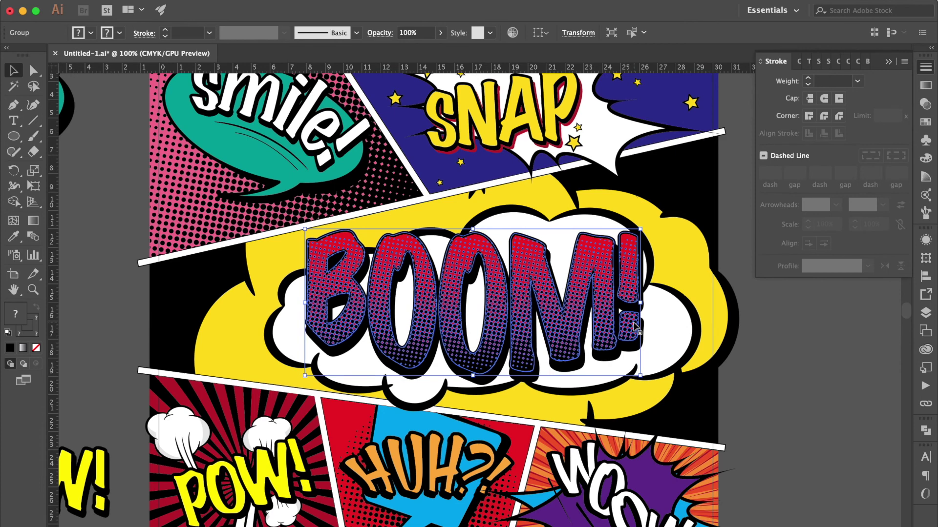
mouse_move(635, 326)
left_mouse_down()
mouse_move(620, 267)
mouse_move(514, 249)
left_mouse_up()
key("ctrl+plus")
key("ctrl+plus")
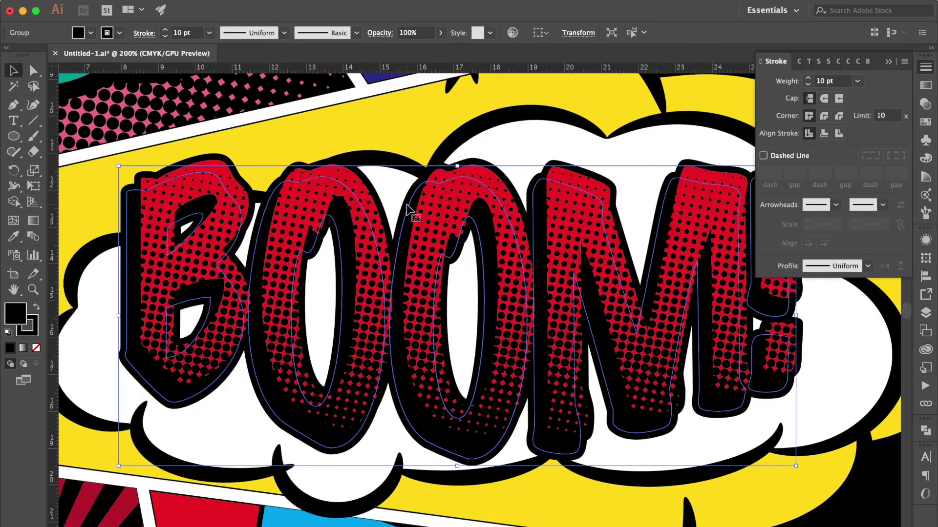
left_click_drag(459, 168, 457, 152)
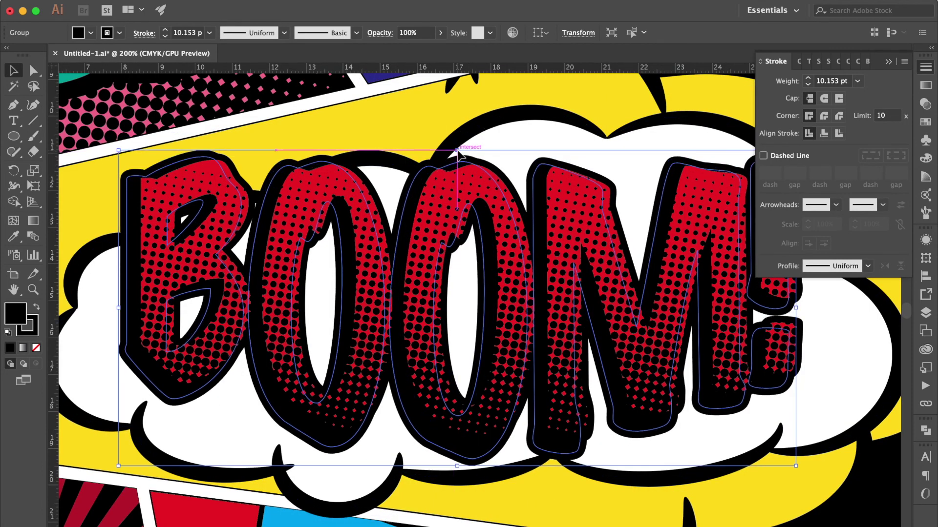
key("ctrl+minus")
key("ctrl+minus")
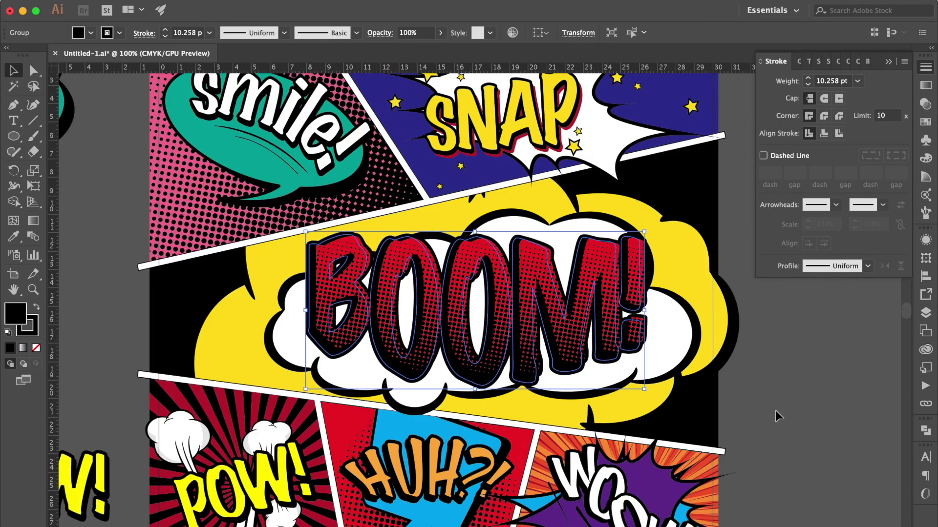
left_click(771, 376)
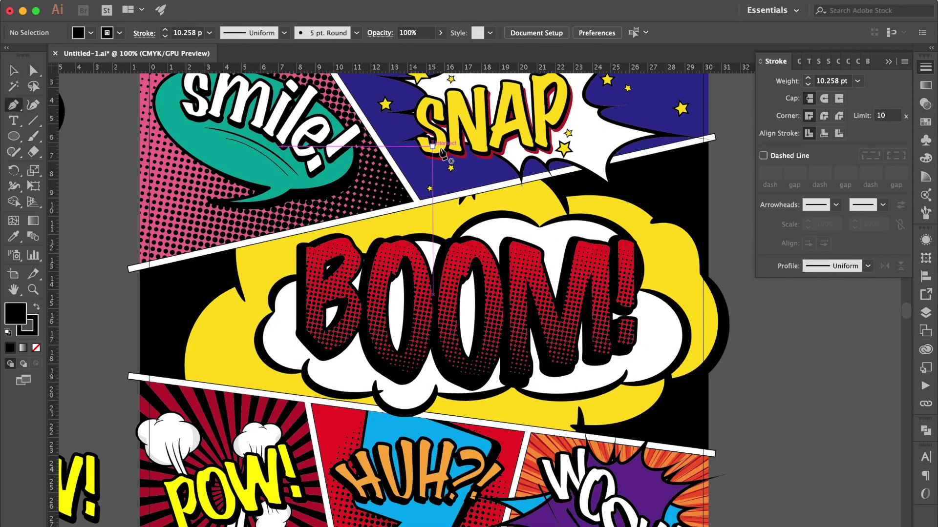
Draw a curved accent line at the cloud's left with no fill and a tapered brush.
left_click(242, 324)
left_click(278, 264)
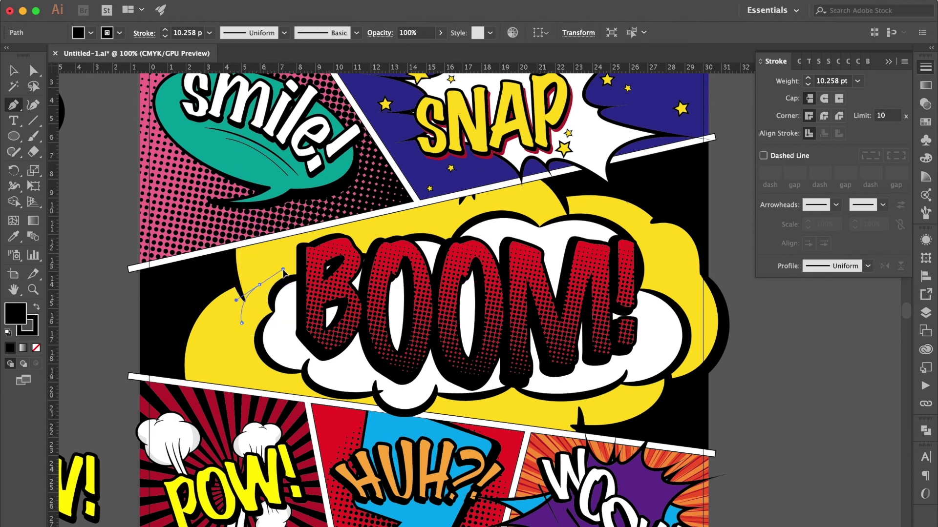
left_click_drag(284, 272, 257, 318)
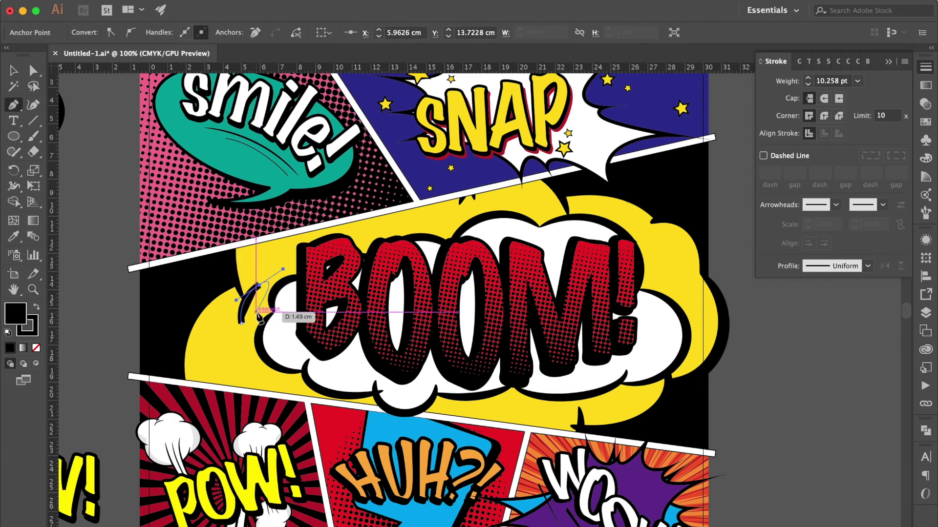
key("Escape")
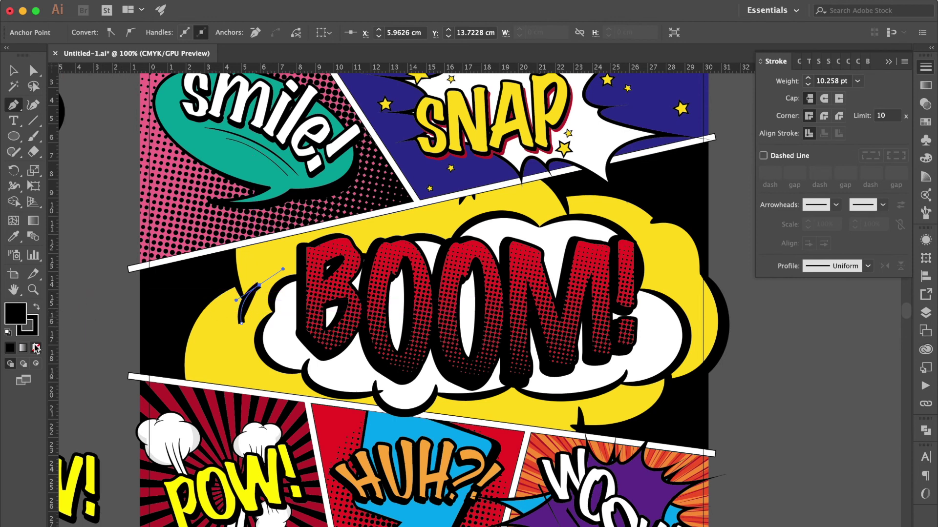
left_click(36, 348)
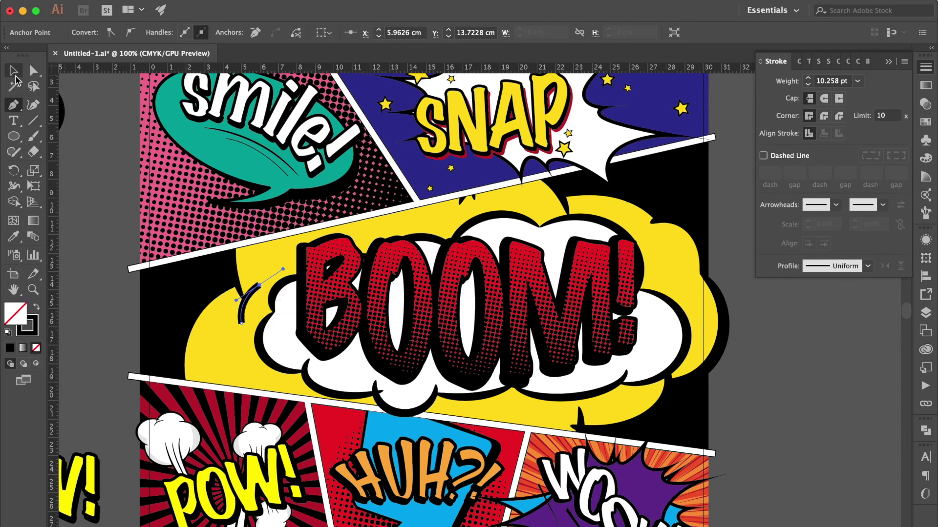
left_click(866, 62)
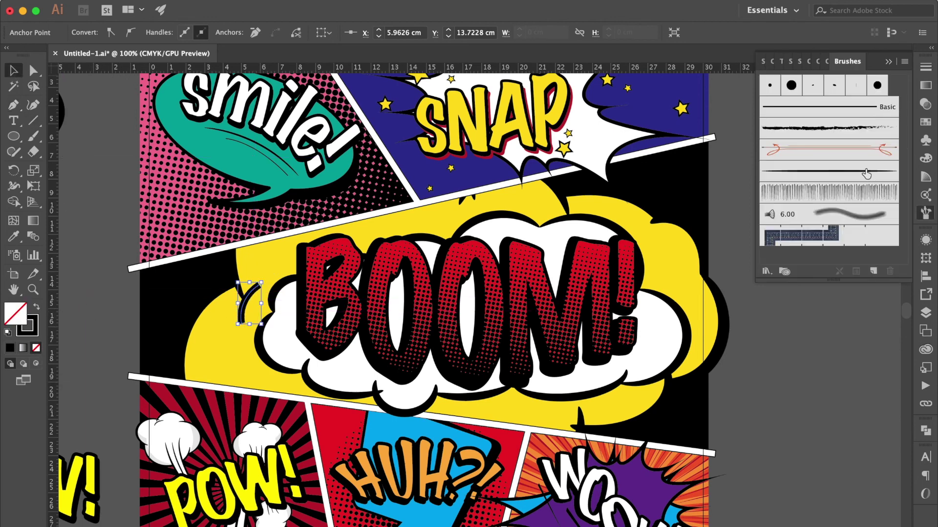
left_click(836, 172)
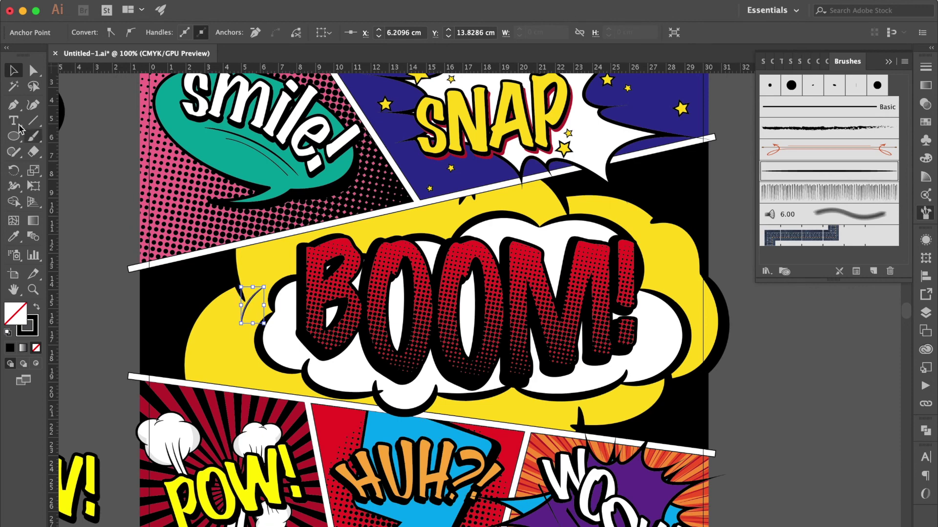
Add curved accent paths above the M and the second O, then deselect.
left_click(14, 105)
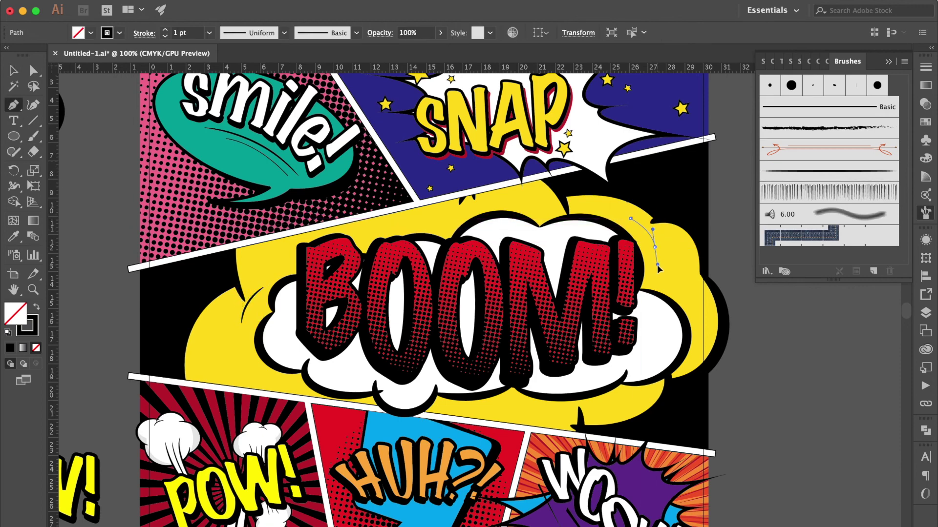
left_click(657, 265)
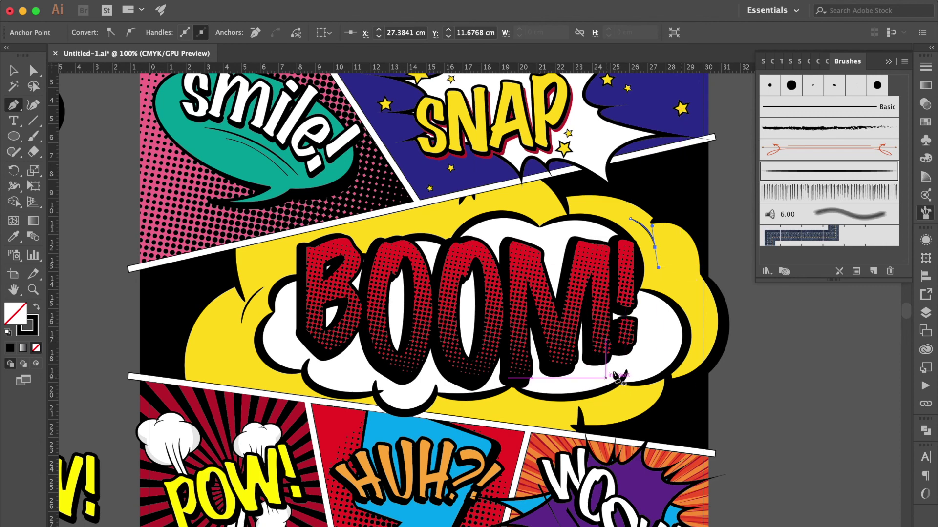
left_click(524, 234)
left_click_drag(554, 233, 578, 239)
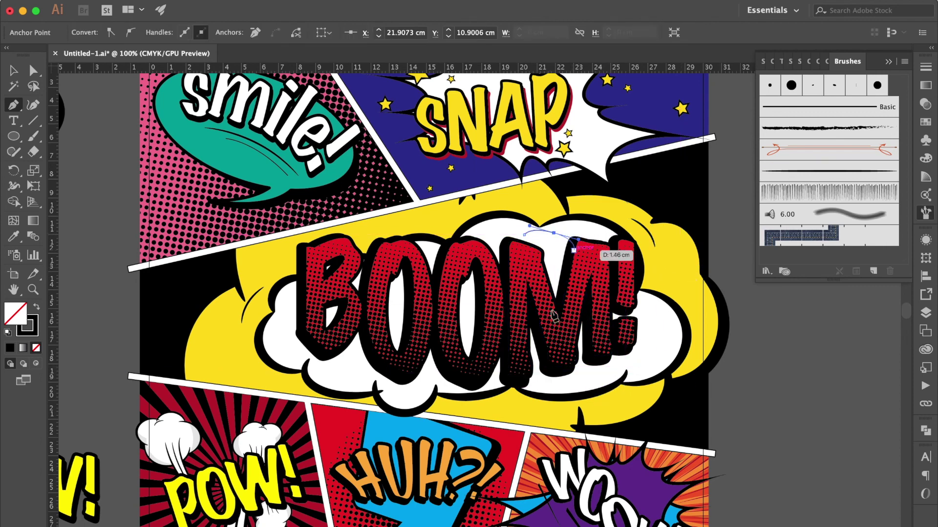
left_click(454, 216)
left_click_drag(484, 203, 508, 204)
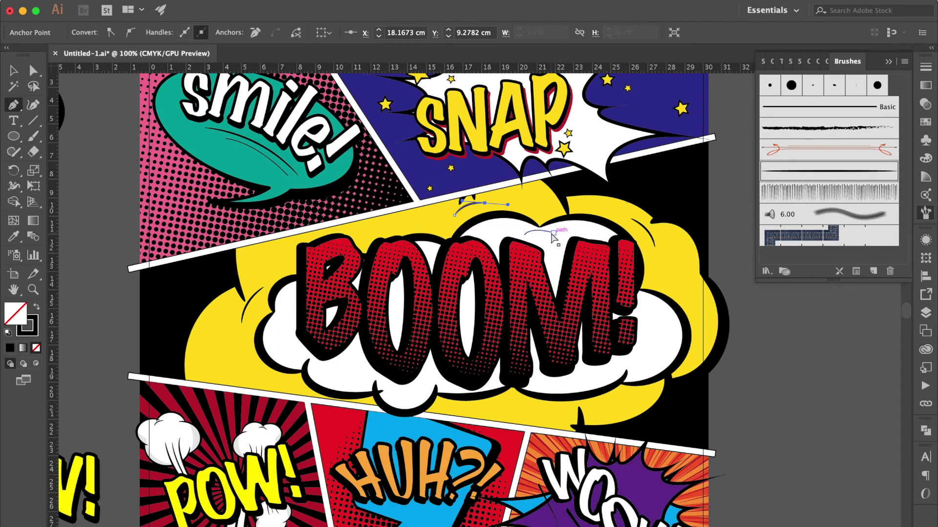
key("ctrl+shift+a")
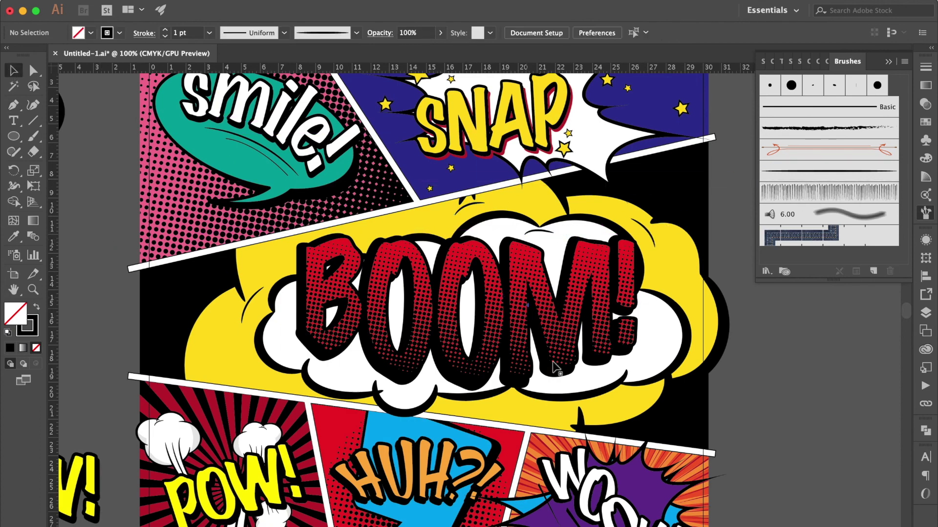
Paste a copy of the black spike over BOOM and enlarge it into a wedge.
left_click(572, 519)
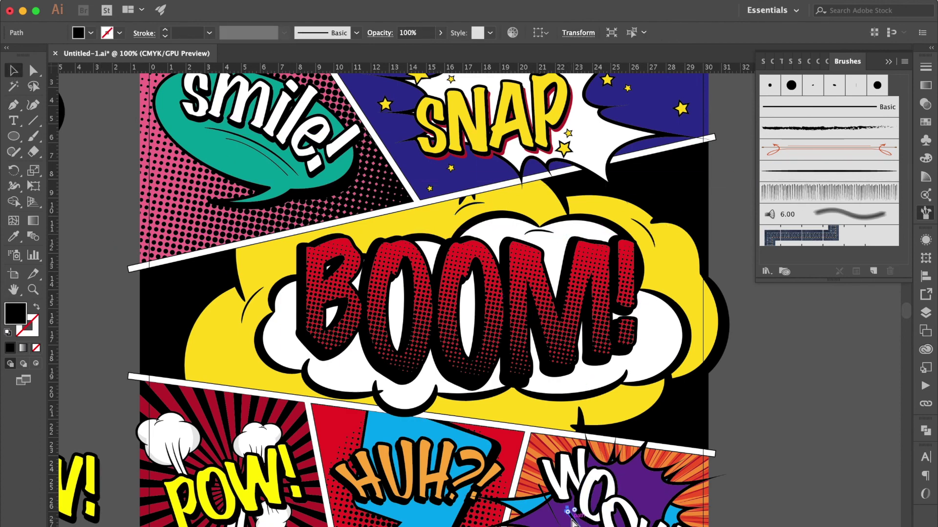
key("ctrl+v")
left_click_drag(483, 307, 538, 332)
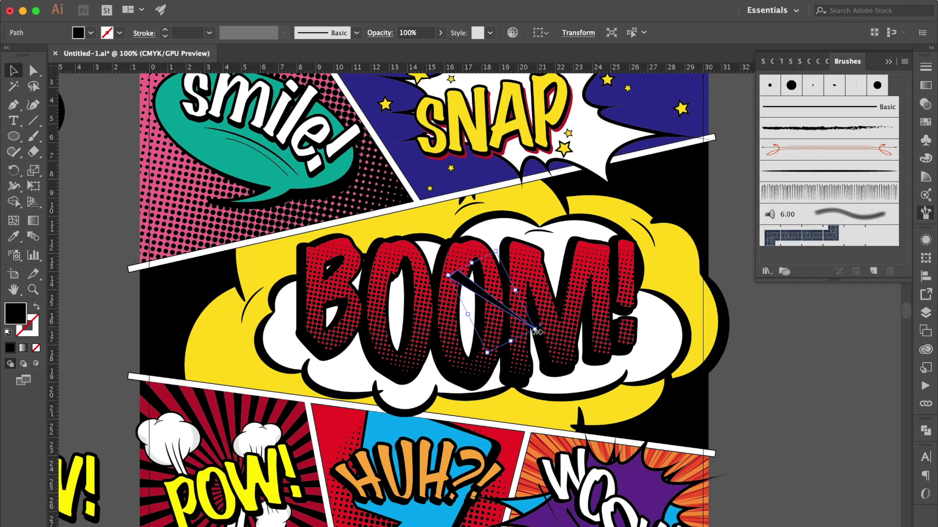
mouse_move(490, 354)
left_mouse_down()
mouse_move(556, 345)
mouse_move(517, 253)
mouse_move(270, 335)
mouse_move(274, 342)
left_mouse_up()
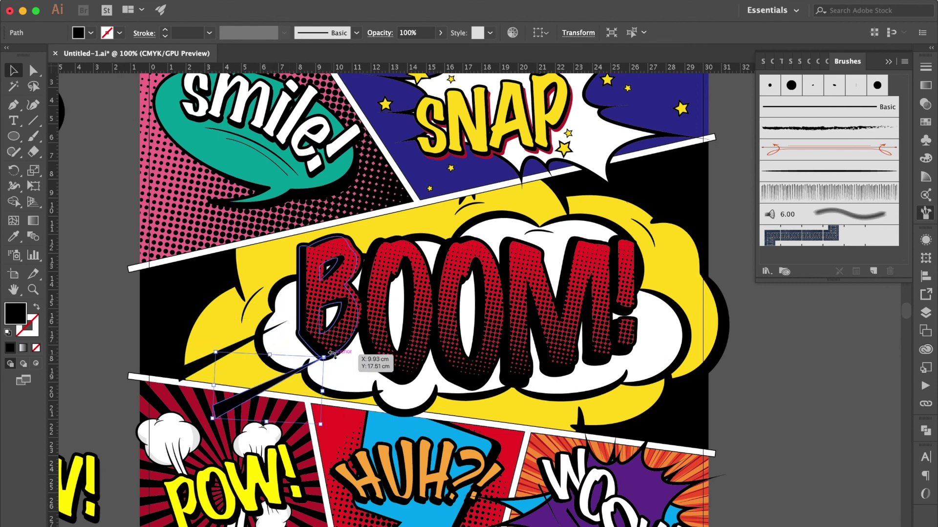
Position and rotate spike rays at the cloud's lower left, right edge and beside the !
left_click_drag(360, 391, 564, 391)
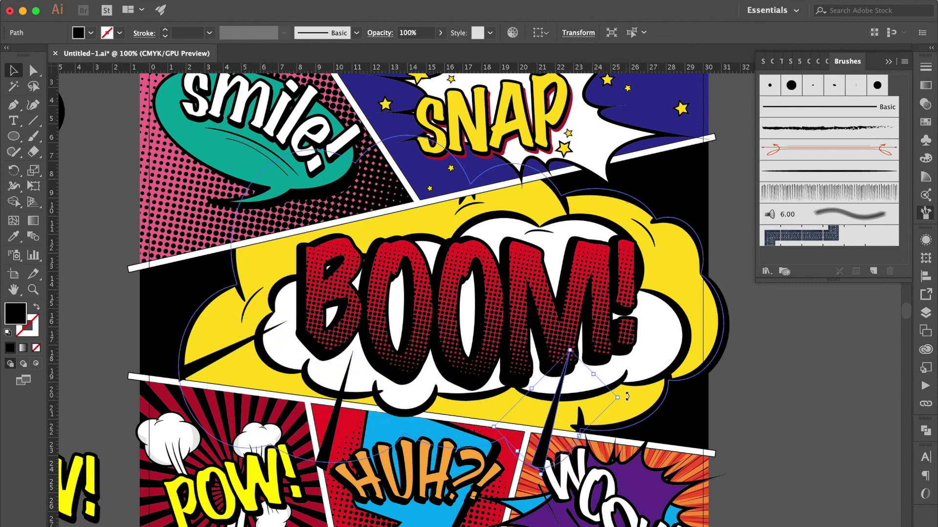
mouse_move(564, 391)
left_mouse_down()
mouse_move(726, 371)
mouse_move(752, 337)
left_mouse_up()
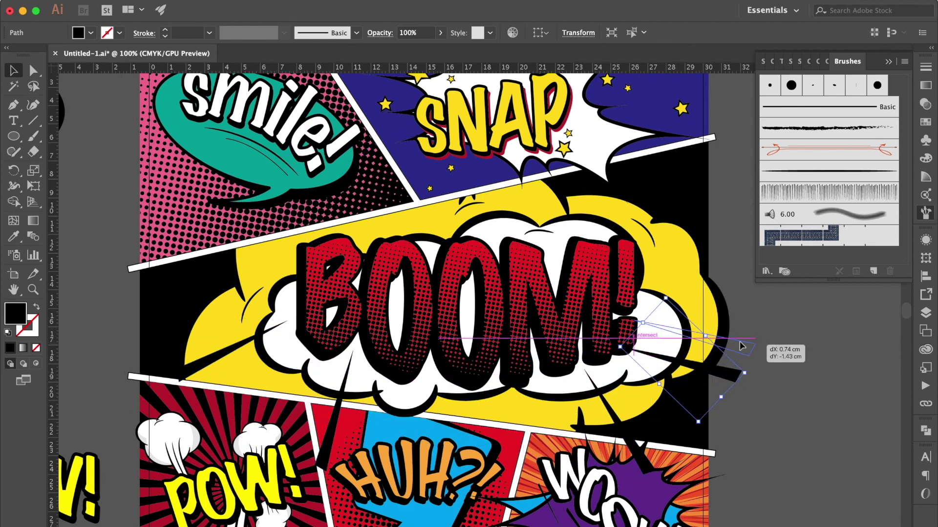
mouse_move(648, 209)
left_mouse_down()
mouse_move(579, 117)
mouse_move(385, 135)
left_mouse_up()
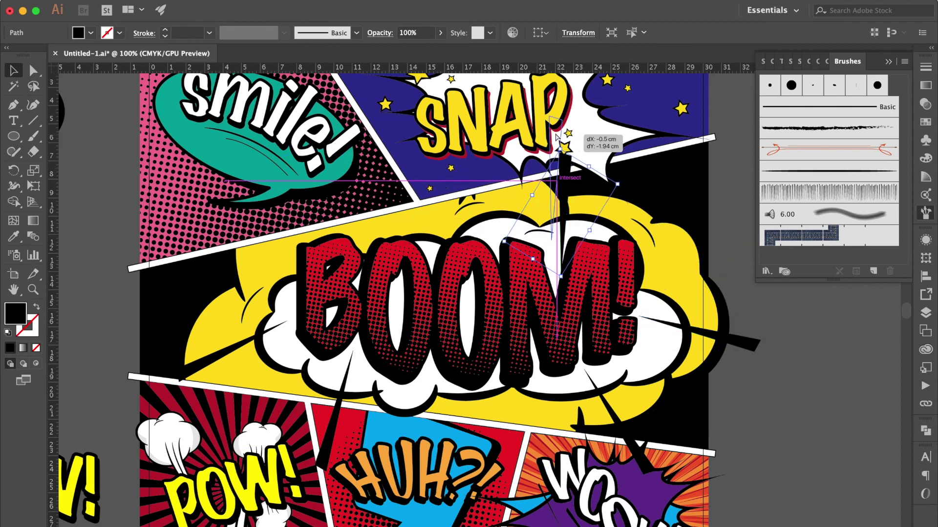
left_click_drag(429, 209, 692, 239)
left_click(764, 323)
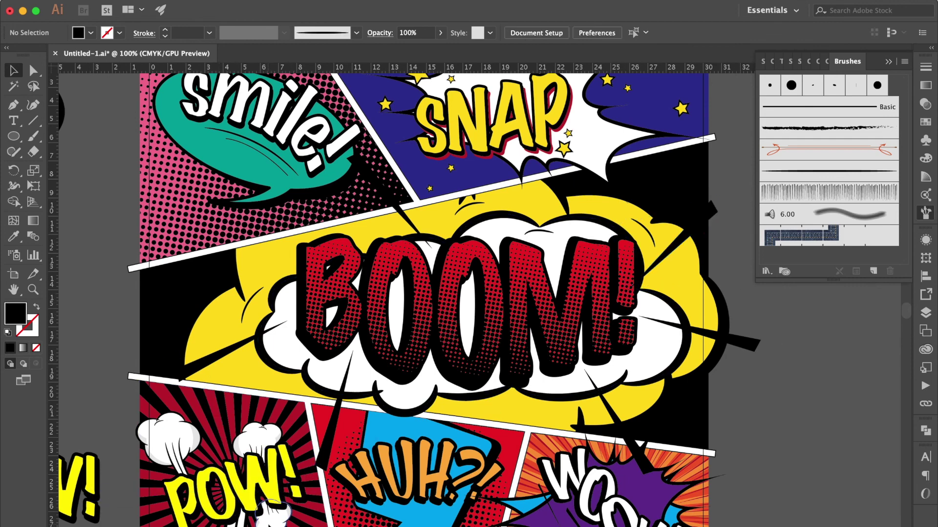
left_click(271, 508)
Copy the POW smoke puff to BOOM's upper right and mirror it horizontally.
left_click_drag(275, 381, 817, 381)
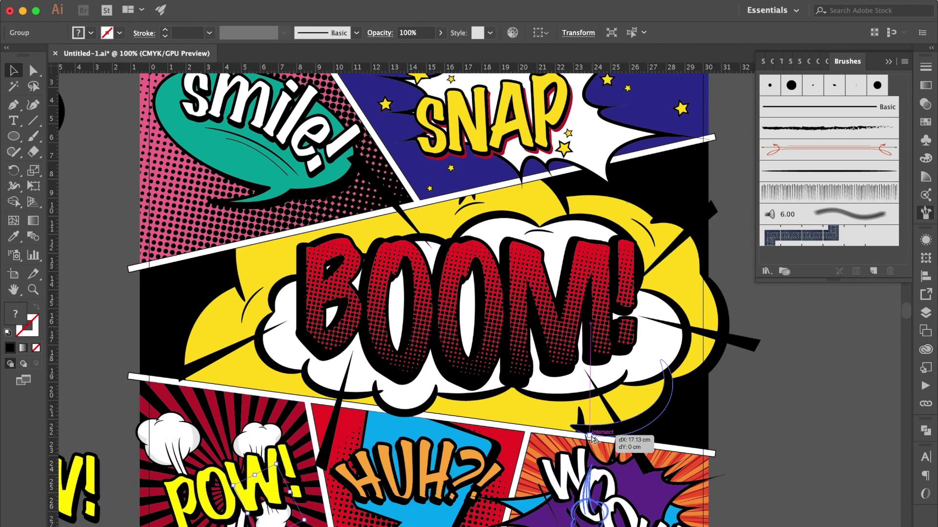
mouse_move(833, 500)
left_mouse_down()
mouse_move(730, 379)
mouse_move(764, 395)
mouse_move(756, 385)
mouse_move(664, 405)
left_mouse_up()
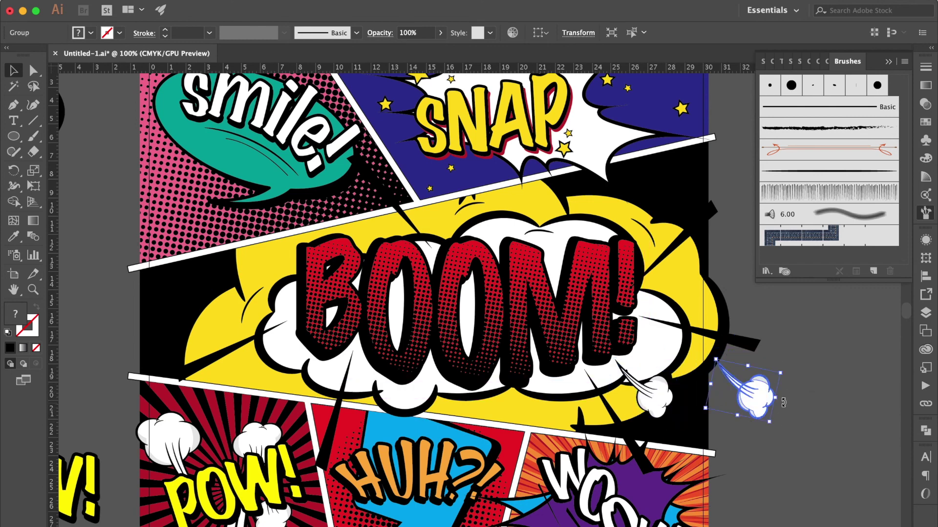
mouse_move(755, 395)
left_mouse_down()
mouse_move(693, 256)
mouse_move(319, 244)
mouse_move(308, 258)
left_mouse_up()
right_click(695, 273)
left_click(629, 449)
key("Return")
Shrink the upper-right puff, then duplicate it and rotate the copy so its tail points up.
left_click(654, 215)
mouse_move(676, 201)
left_mouse_down()
mouse_move(657, 220)
mouse_move(663, 215)
left_mouse_up()
key("ctrl+c")
key("ctrl+v")
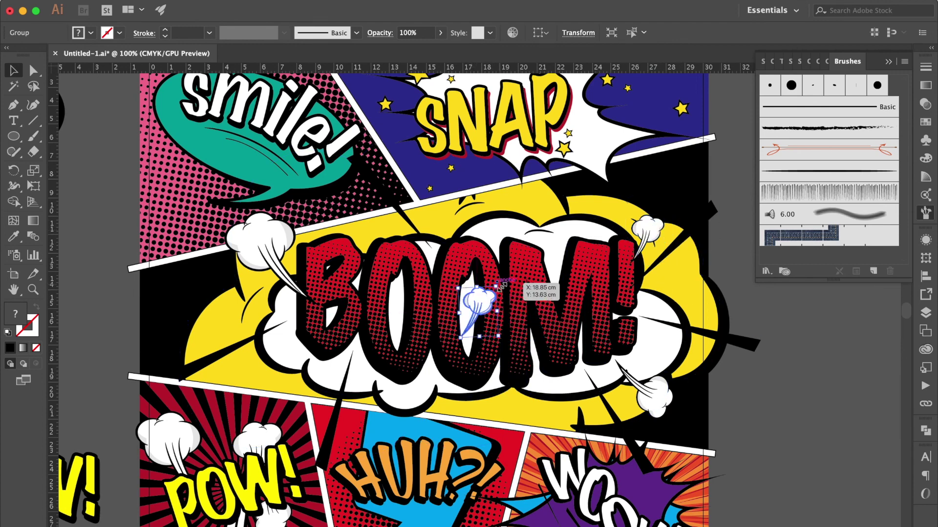
left_click_drag(503, 283, 429, 357)
key("ctrl+shift+a")
scroll(400, 222, "down", 1)
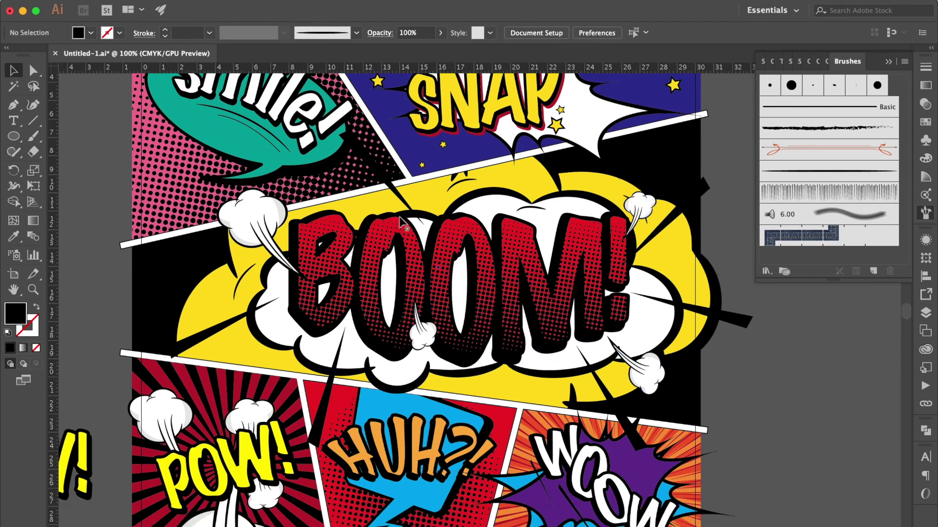
left_click(384, 182)
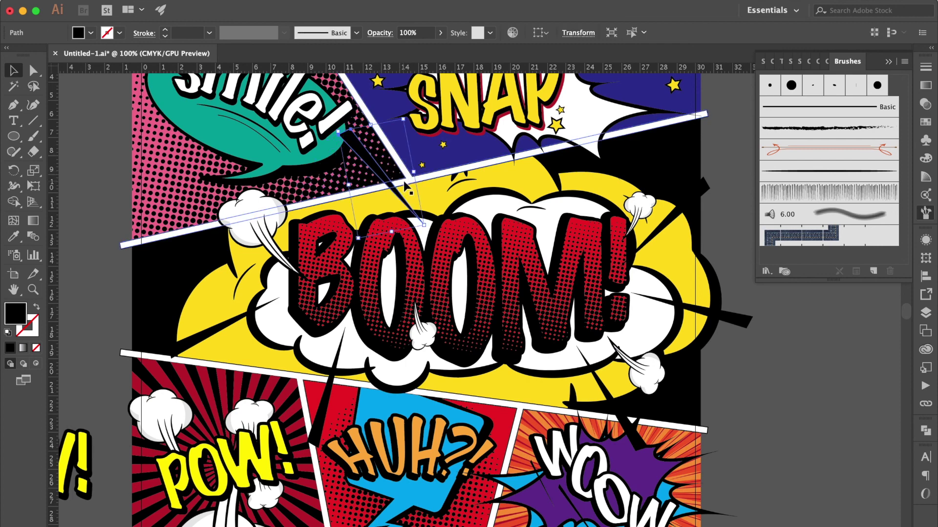
Select a spike, the panel border and teal speech bubble, and try the Shape Builder tool.
left_click(404, 185, "shift")
scroll(405, 185, "up", 2)
left_click(136, 124, "shift")
left_click(14, 202)
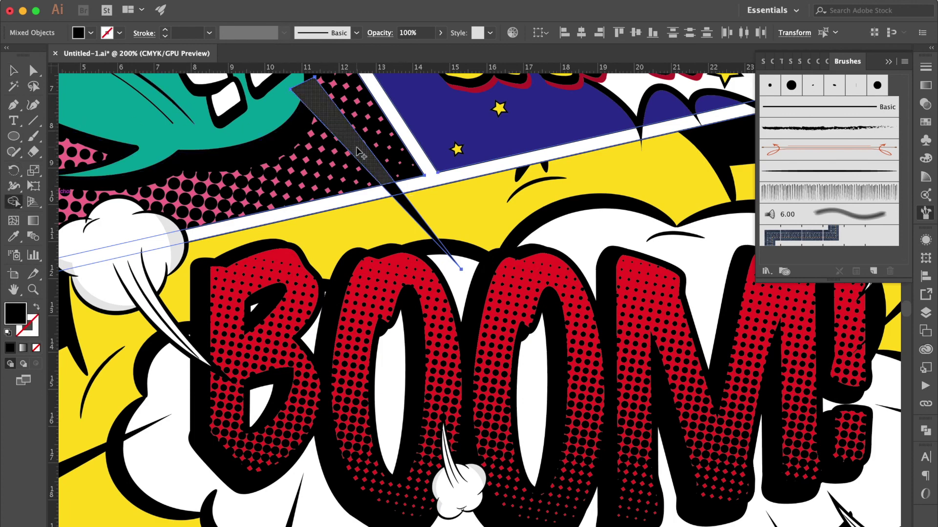
key("ctrl+minus")
key("ctrl+minus")
left_click(13, 70)
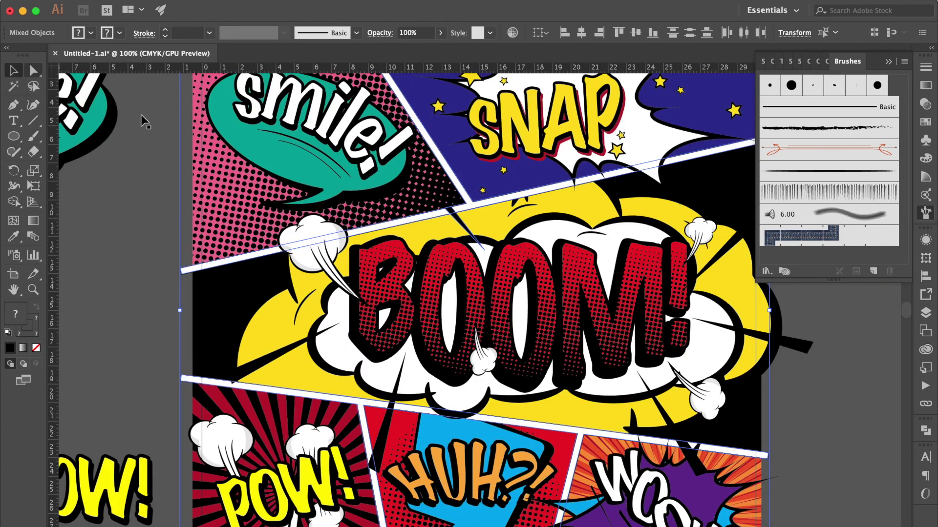
Check the SNAP burst, panel borders and HUH?! spike, then zoom out to the whole artboard.
scroll(315, 265, "right", 3)
scroll(315, 265, "up", 2)
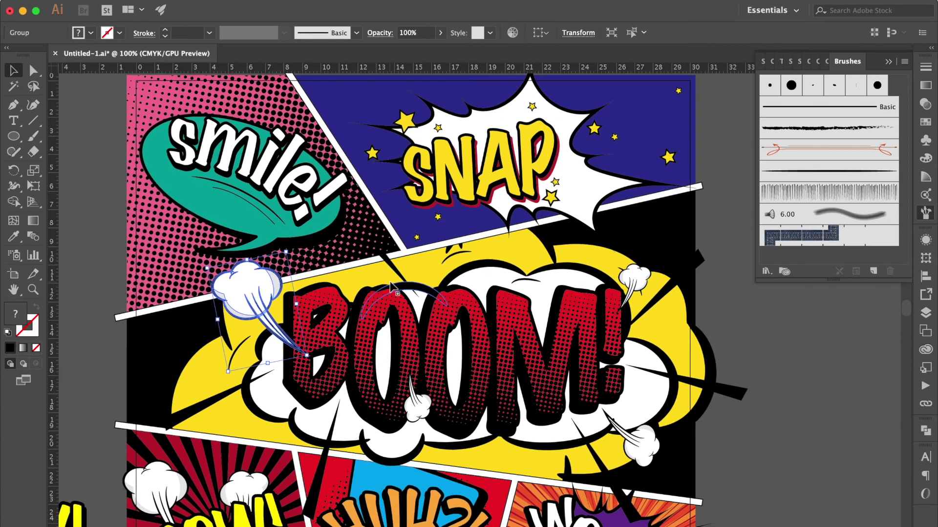
left_click(506, 170, "shift")
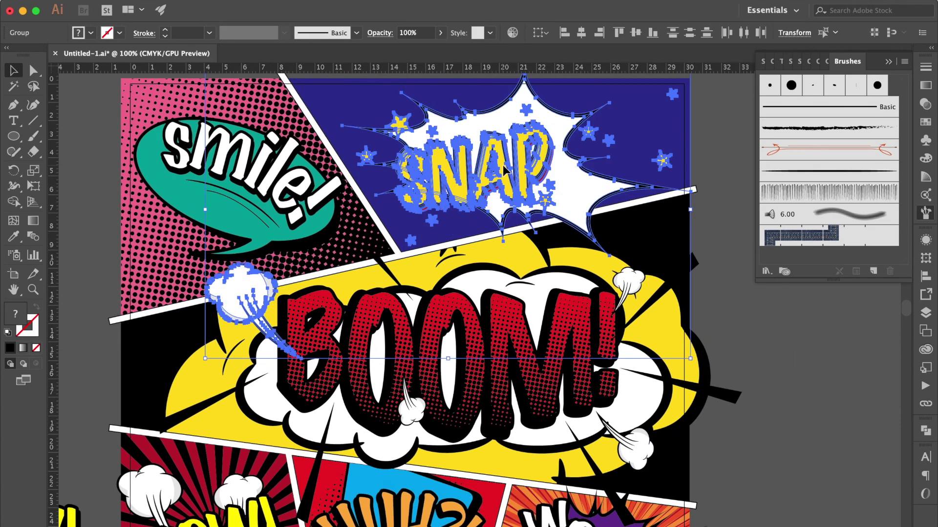
left_click(386, 236, "shift")
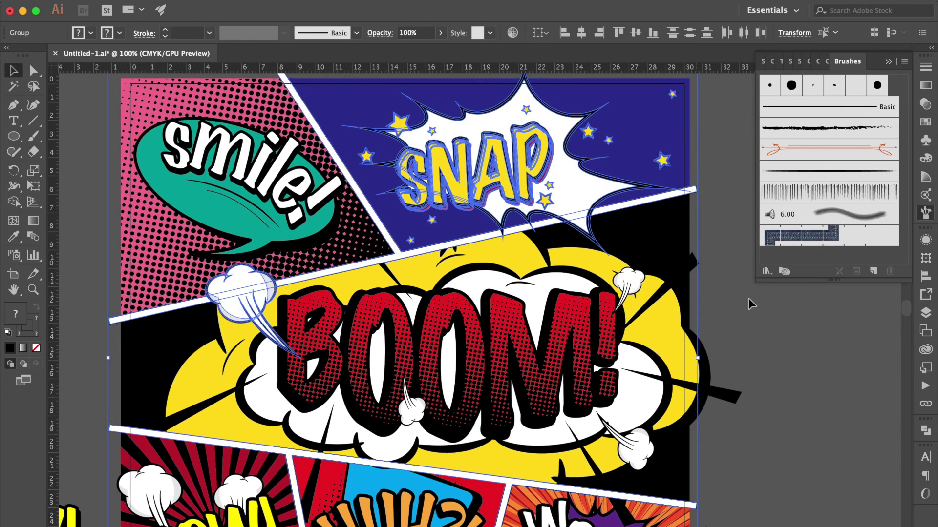
left_click(748, 298)
scroll(299, 386, "down", 3)
left_click(331, 337)
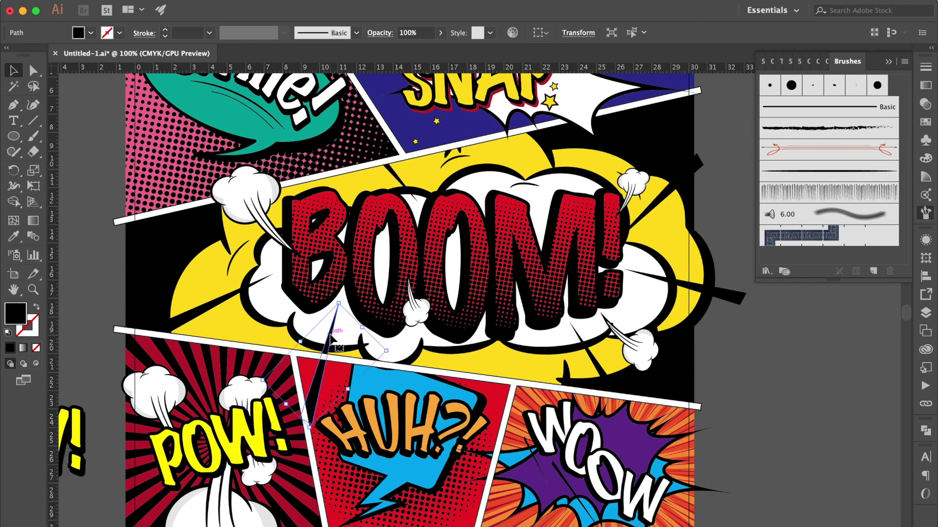
left_click(749, 374)
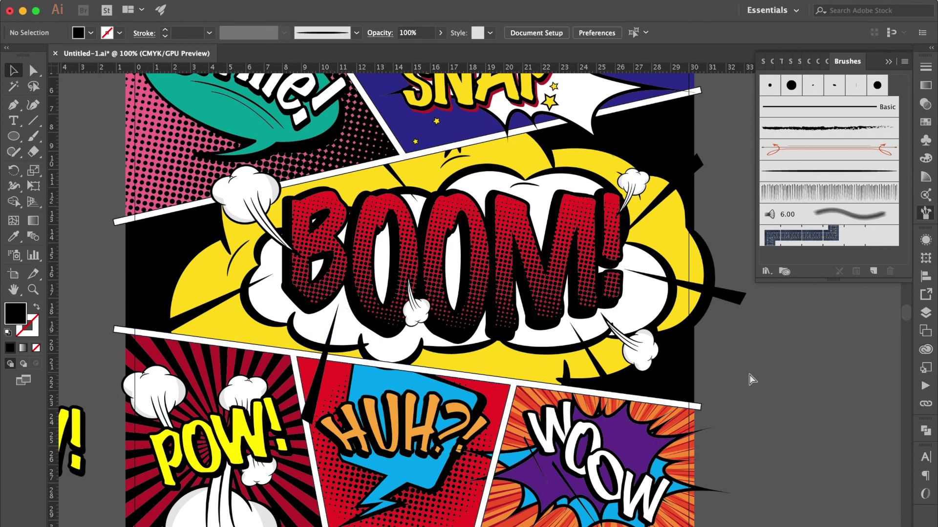
key("ctrl+minus")
key("ctrl+minus")
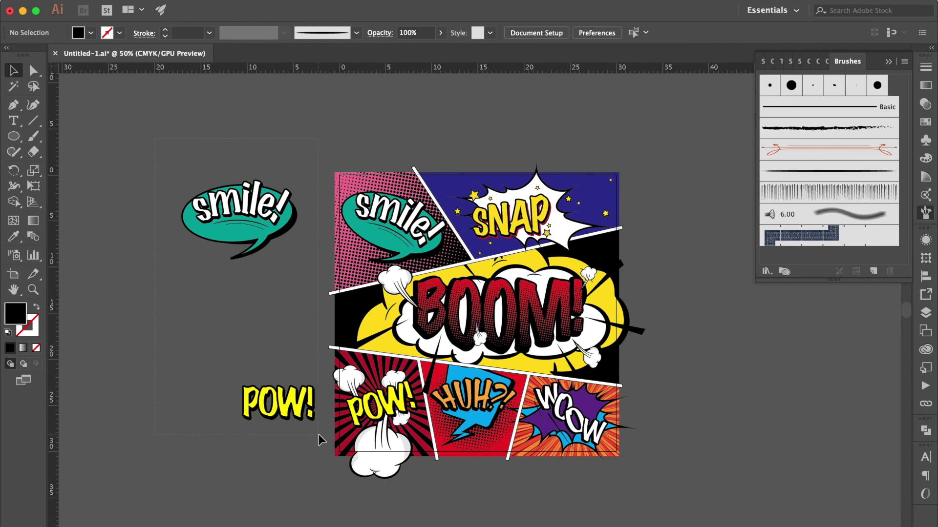
Marquee-delete the smile! and POW! stickers off the page and collapse the Brushes panel.
left_click_drag(155, 138, 318, 434)
key("Delete")
scroll(319, 435, "up", 3)
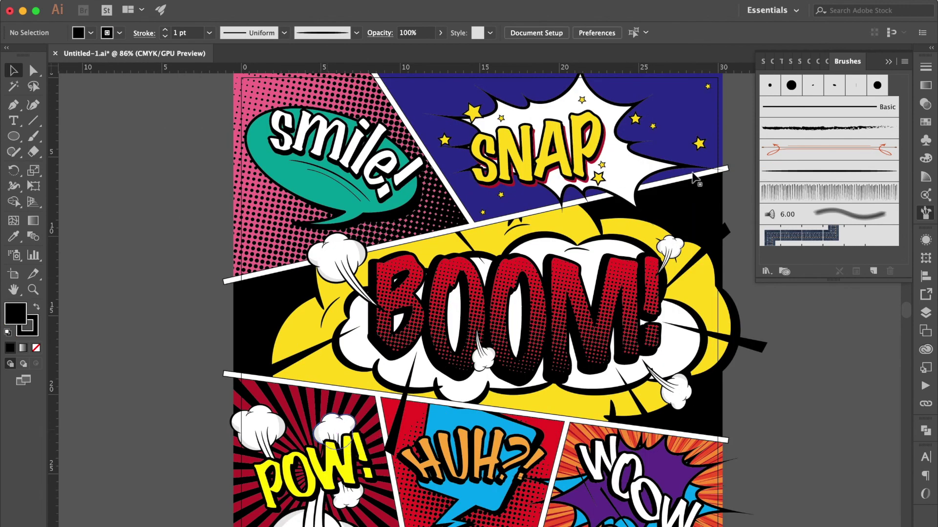
left_click(889, 62)
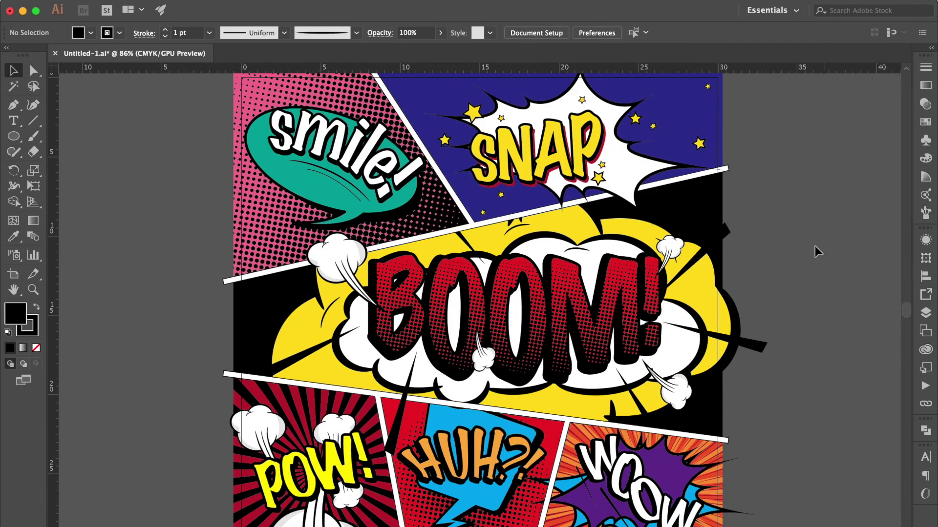